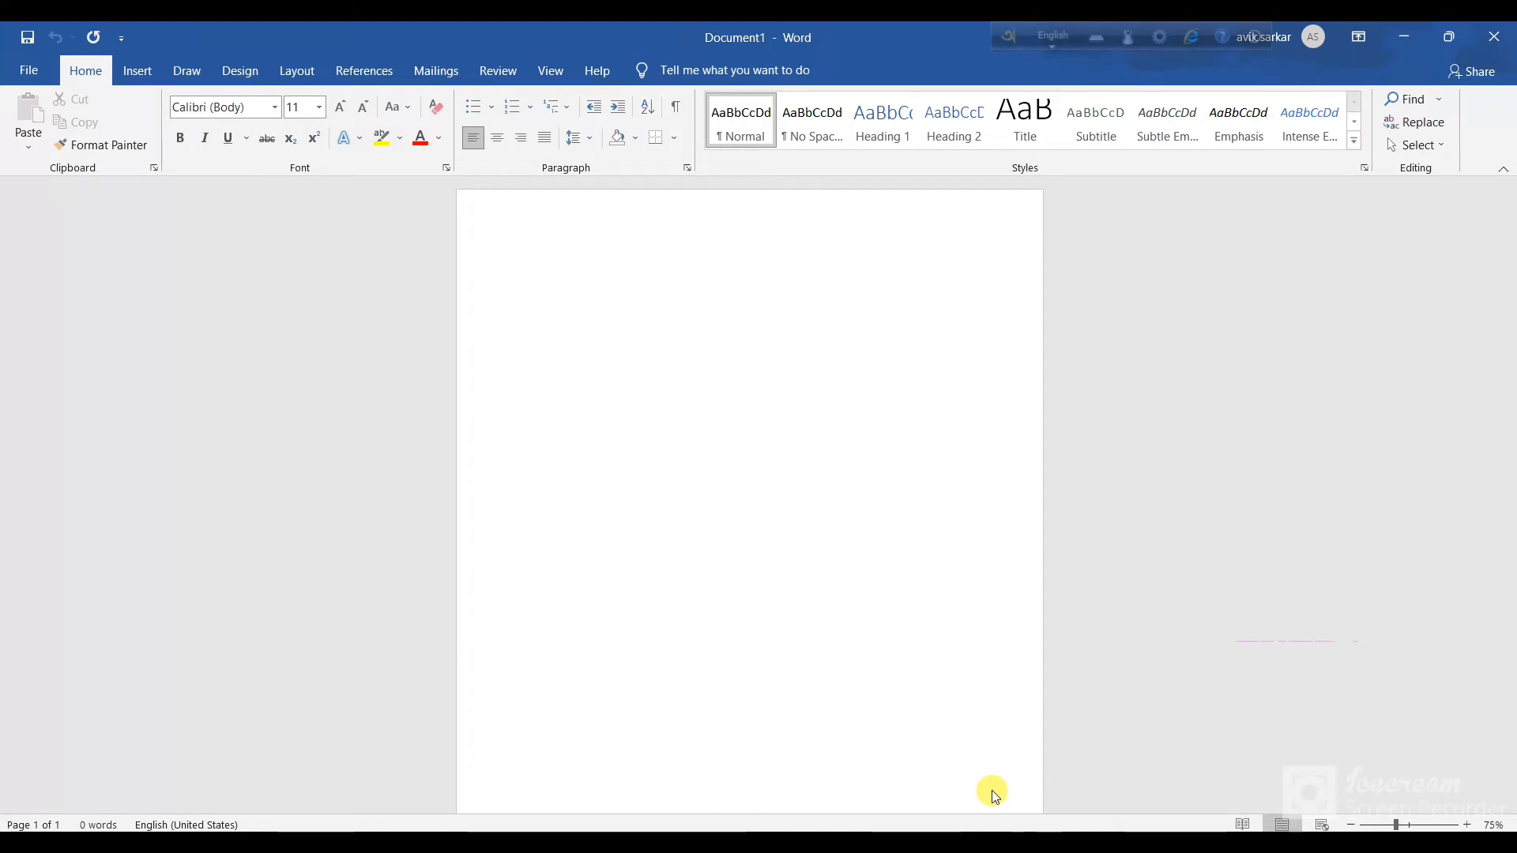
{"action": "key", "text": "super"}
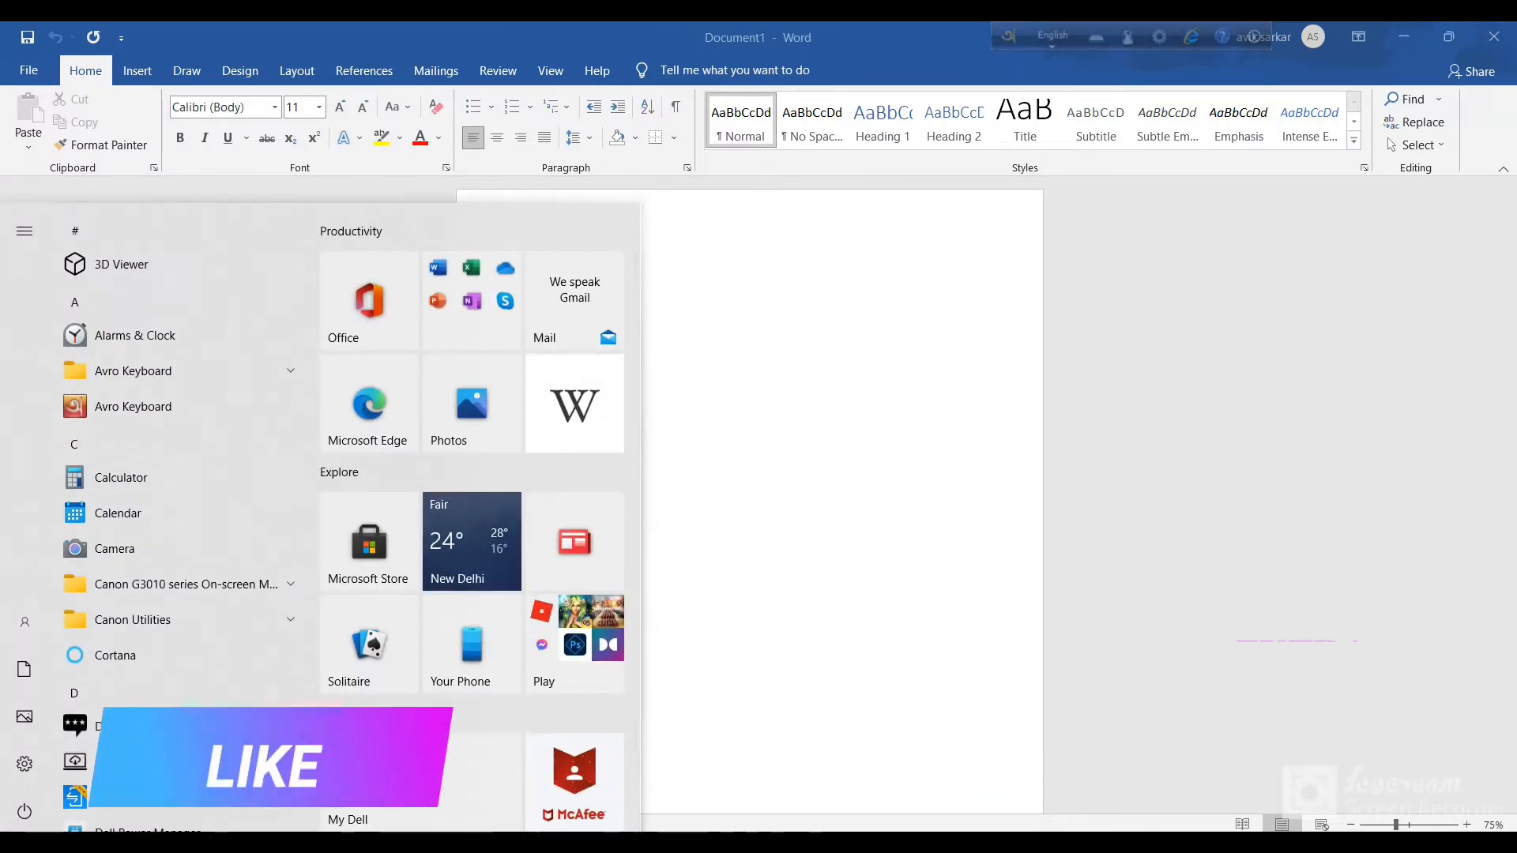
{"action": "type", "text": "word"}
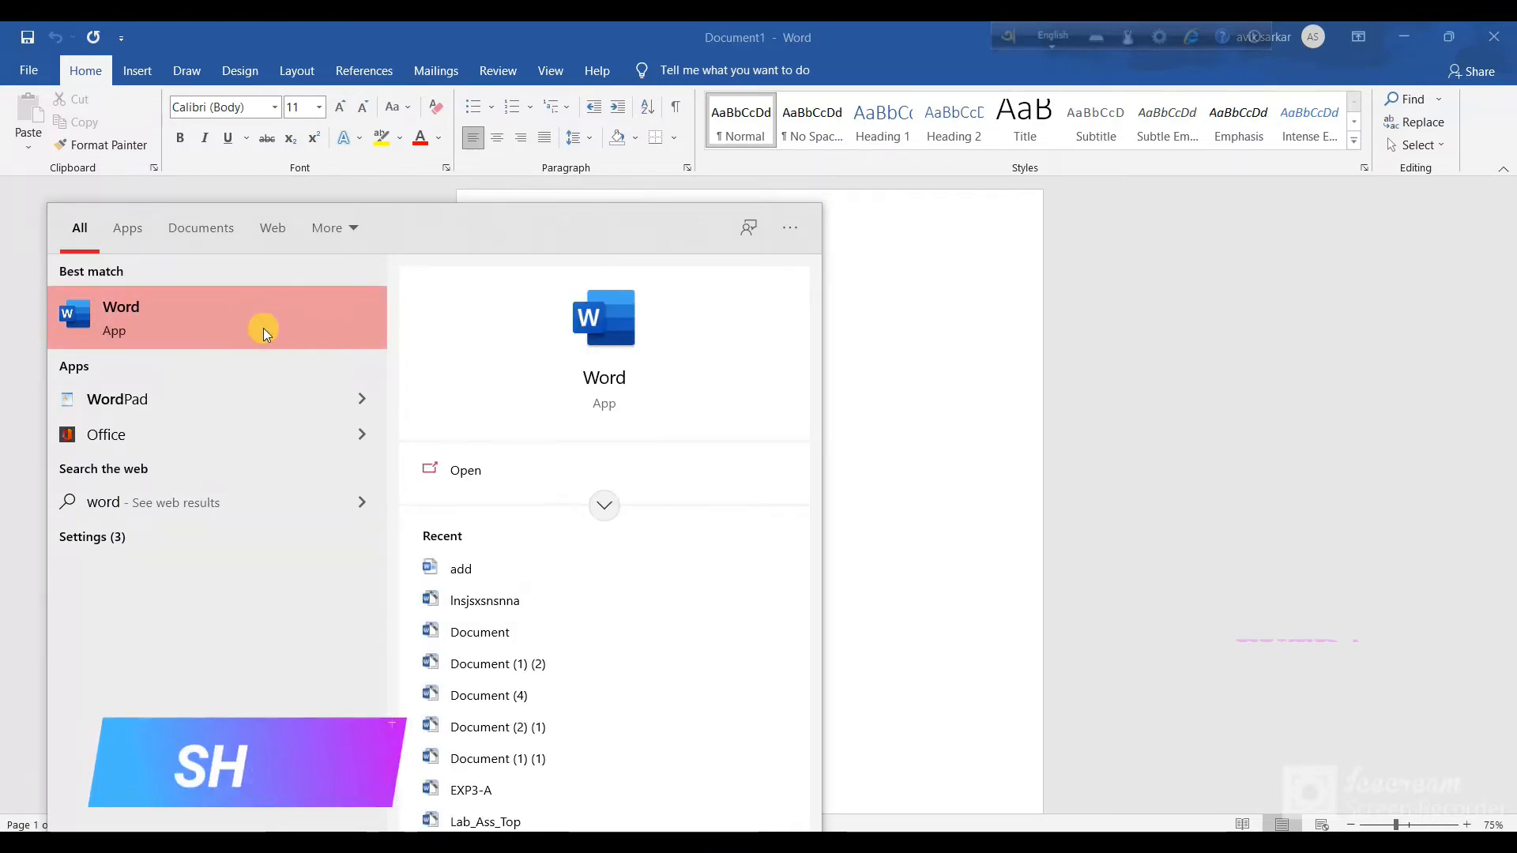
{"action": "left_click", "coordinate": [923, 345]}
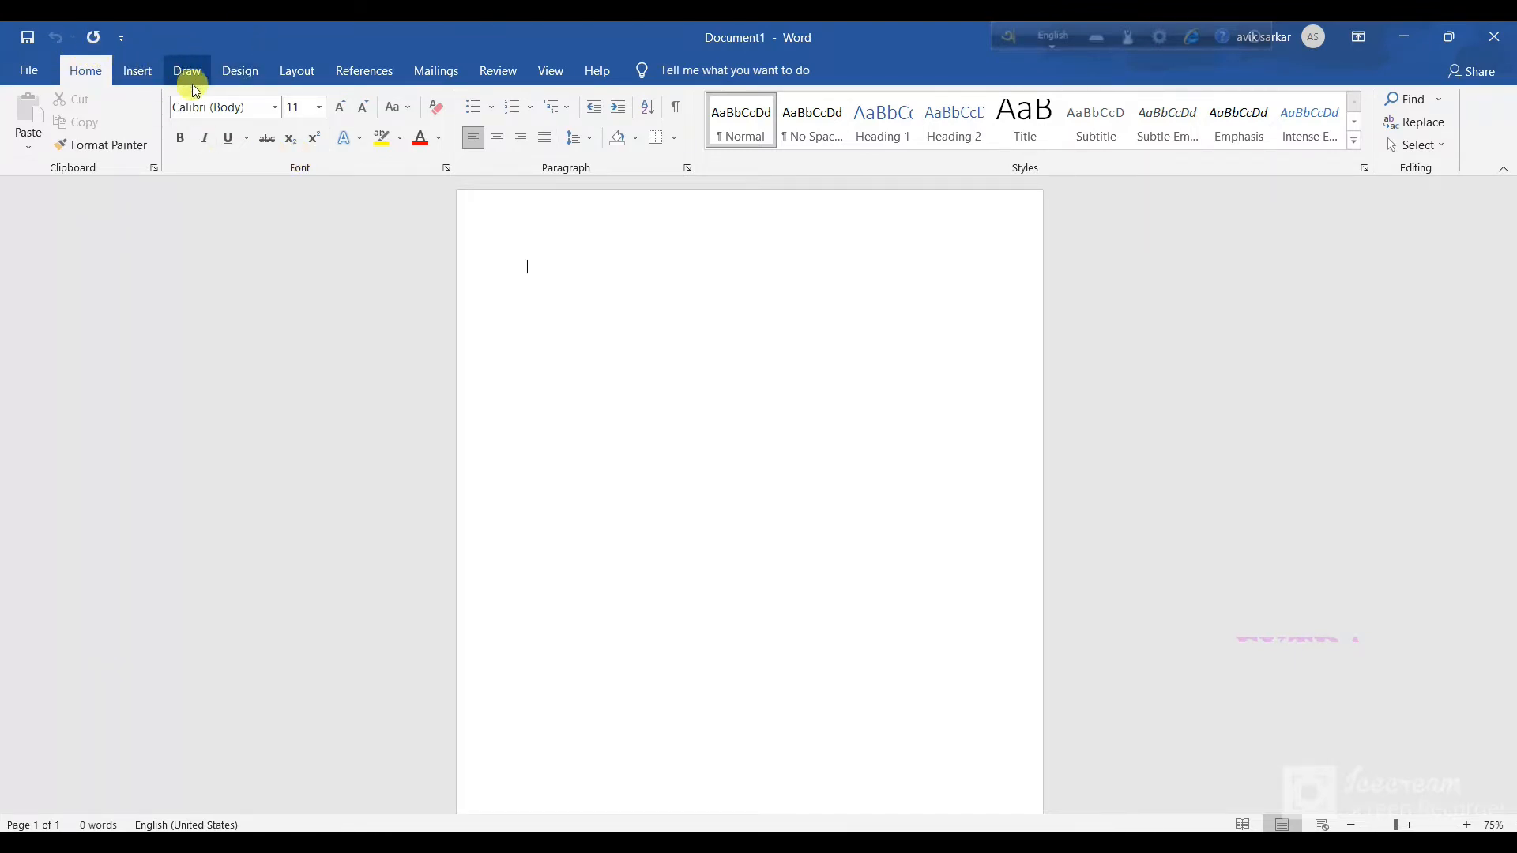
Set the document's paper size to A4 (21 cm x 29.7 cm).
{"action": "left_click", "coordinate": [299, 72]}
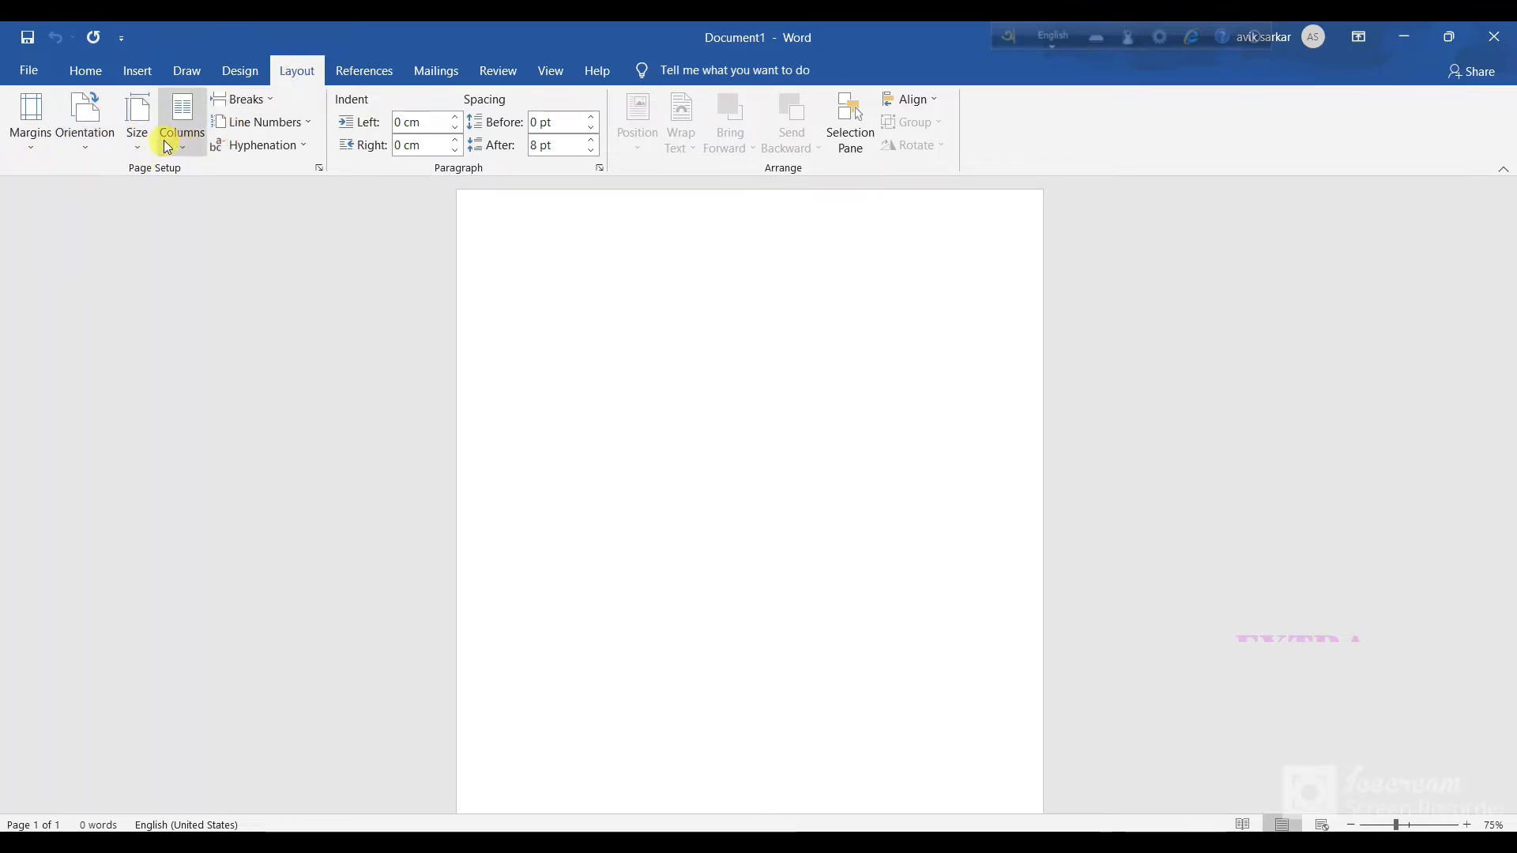
{"action": "left_click", "coordinate": [139, 147]}
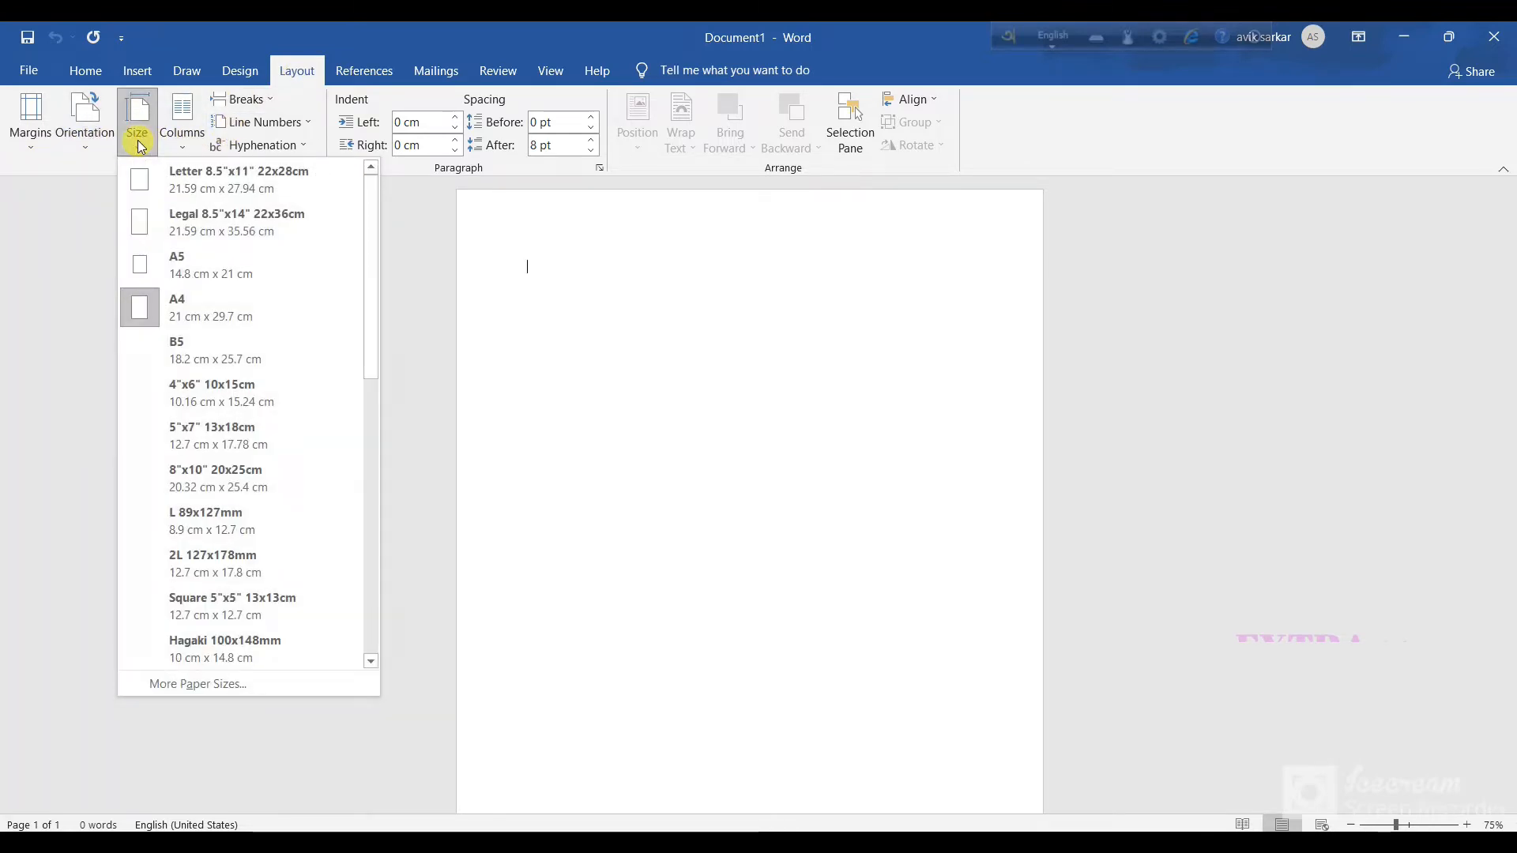
{"action": "left_click", "coordinate": [237, 308]}
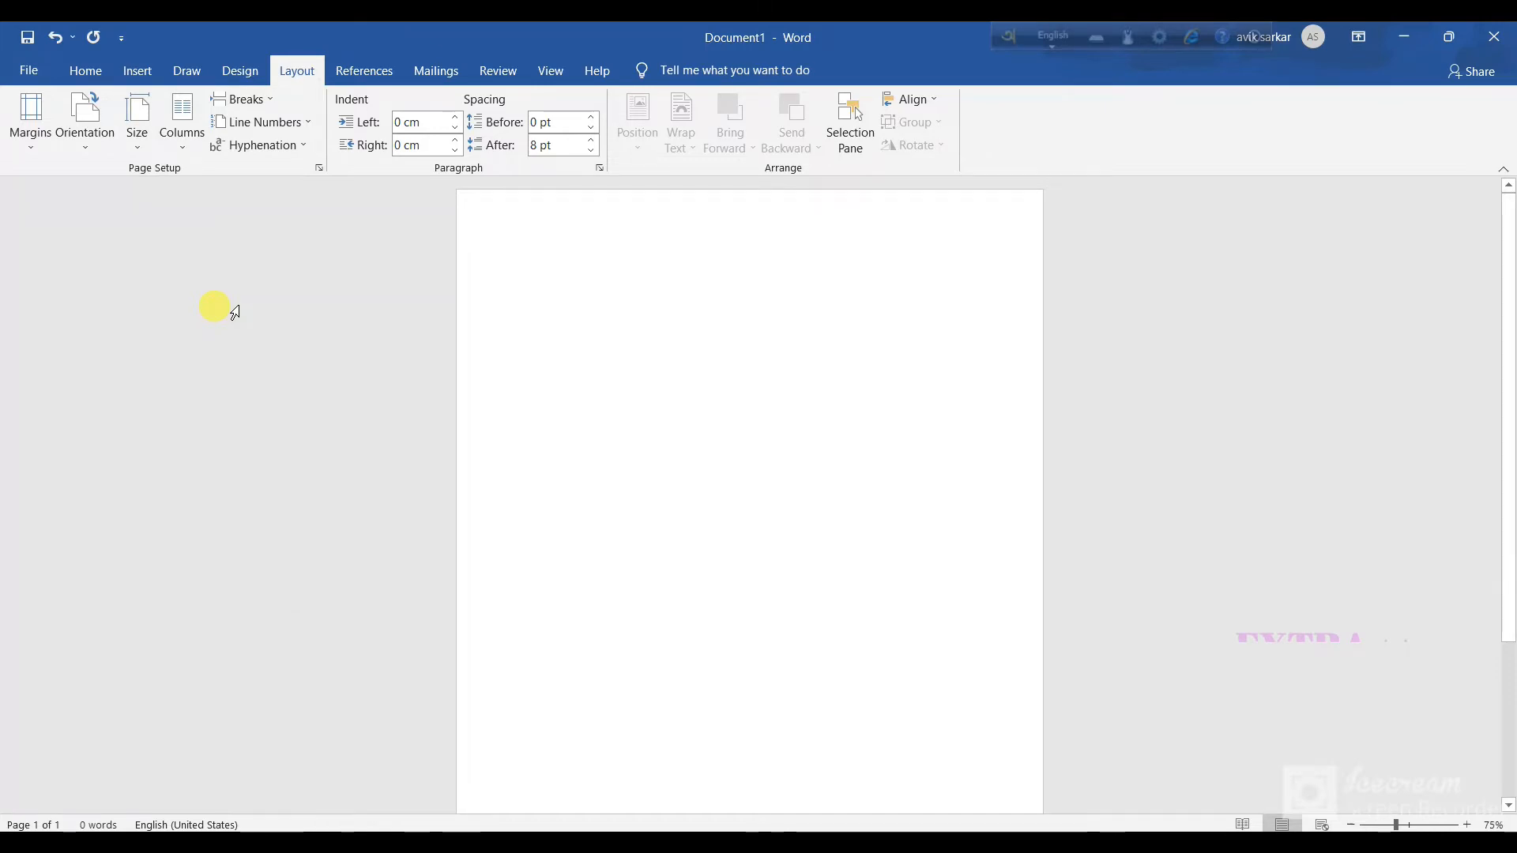
Set the top and left page margins to 1.5 cm in the page setup options.
{"action": "left_click", "coordinate": [319, 168]}
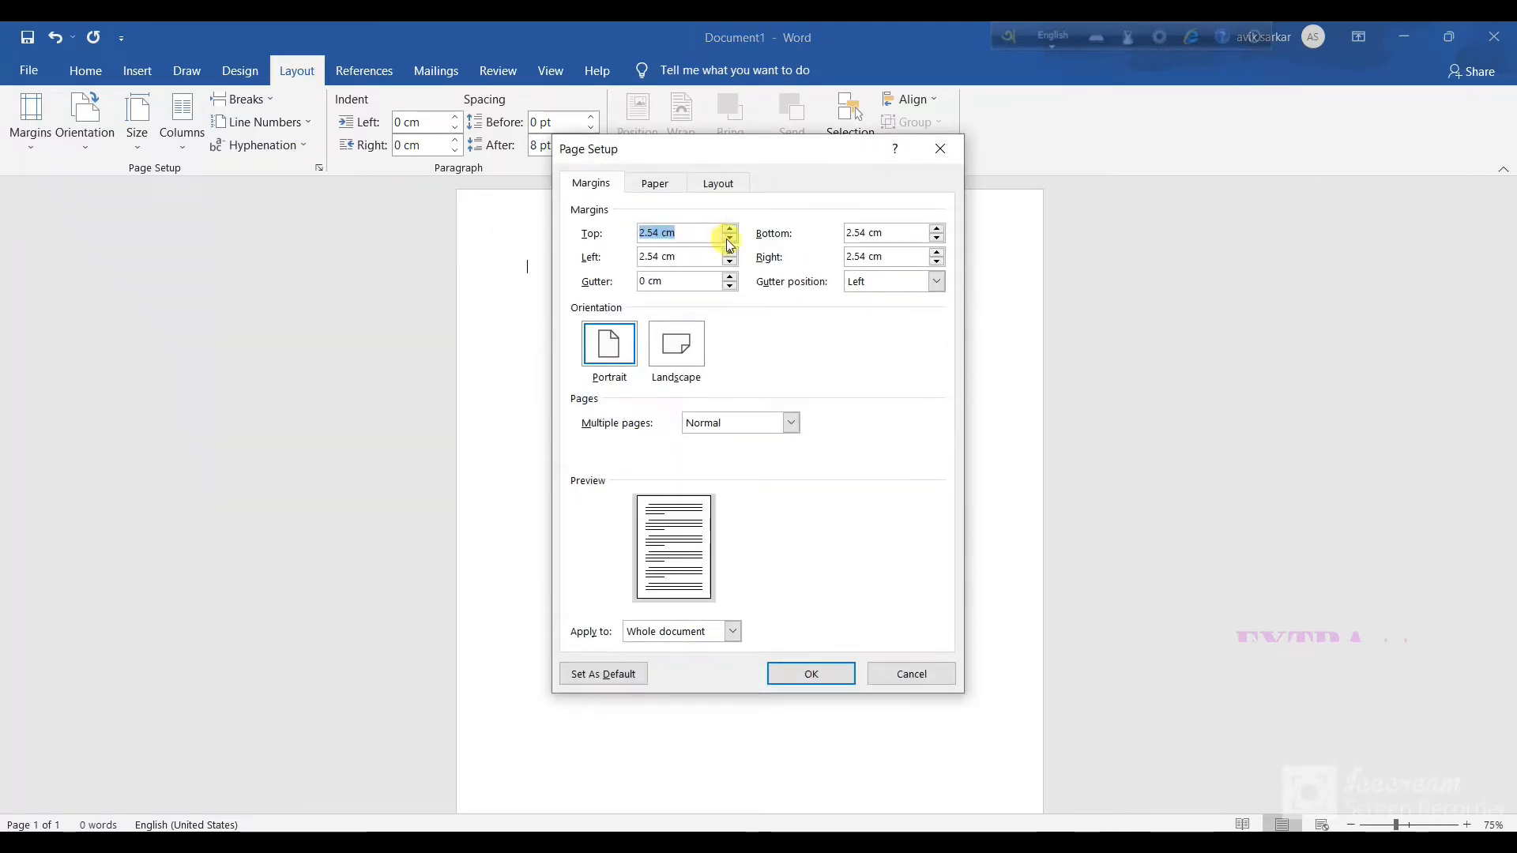
{"action": "left_click", "coordinate": [731, 237]}
{"action": "left_click", "coordinate": [731, 238]}
{"action": "left_click", "coordinate": [731, 238]}
{"action": "left_click", "coordinate": [730, 238]}
{"action": "left_click", "coordinate": [731, 238]}
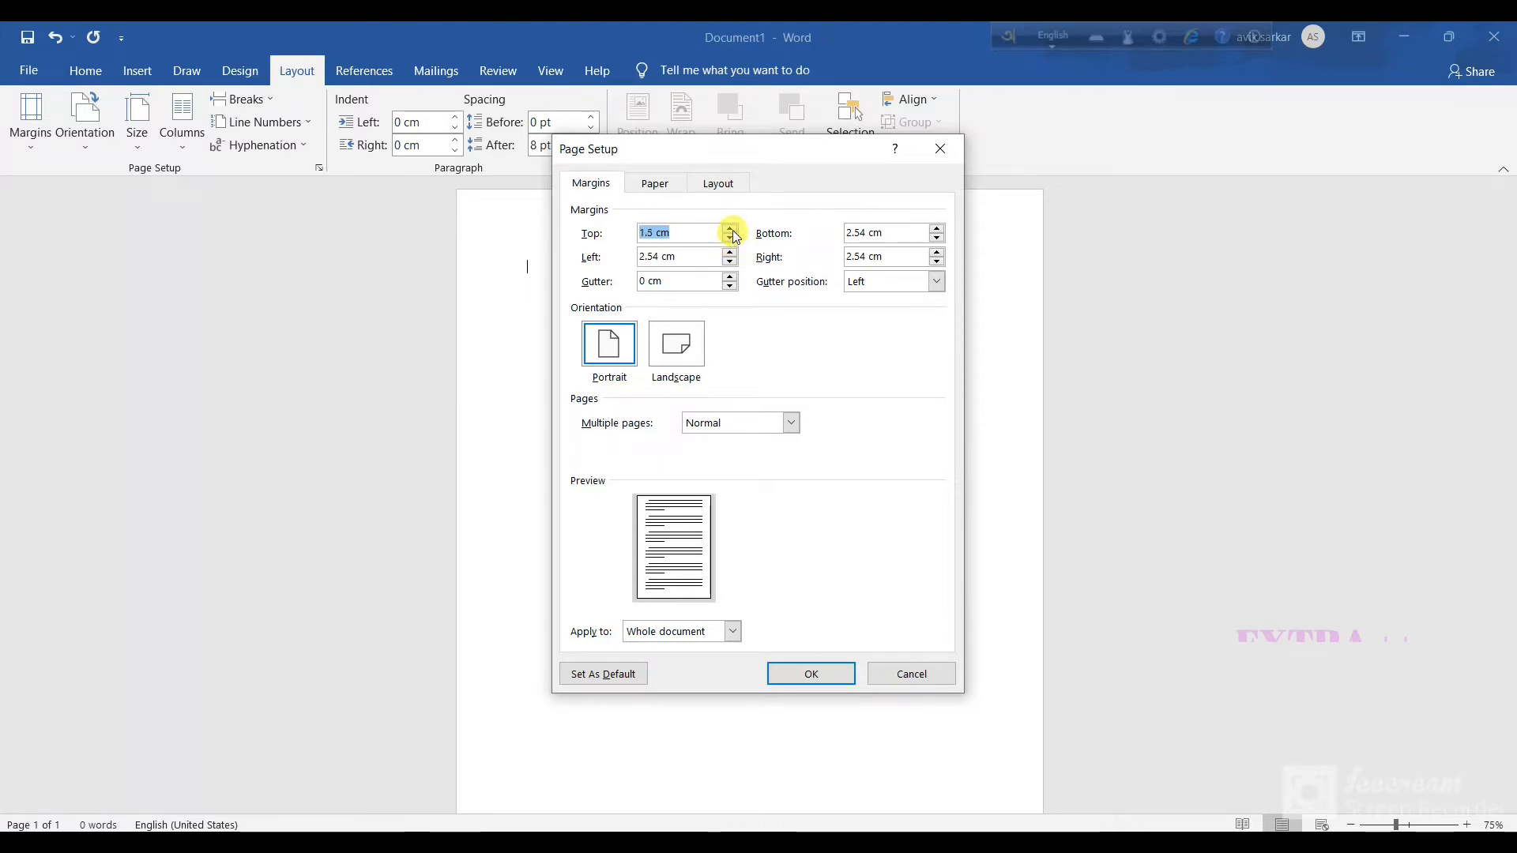
{"action": "left_click", "coordinate": [731, 263]}
{"action": "left_click", "coordinate": [731, 262]}
{"action": "left_click", "coordinate": [731, 262]}
{"action": "left_click", "coordinate": [730, 262]}
{"action": "left_click", "coordinate": [731, 262]}
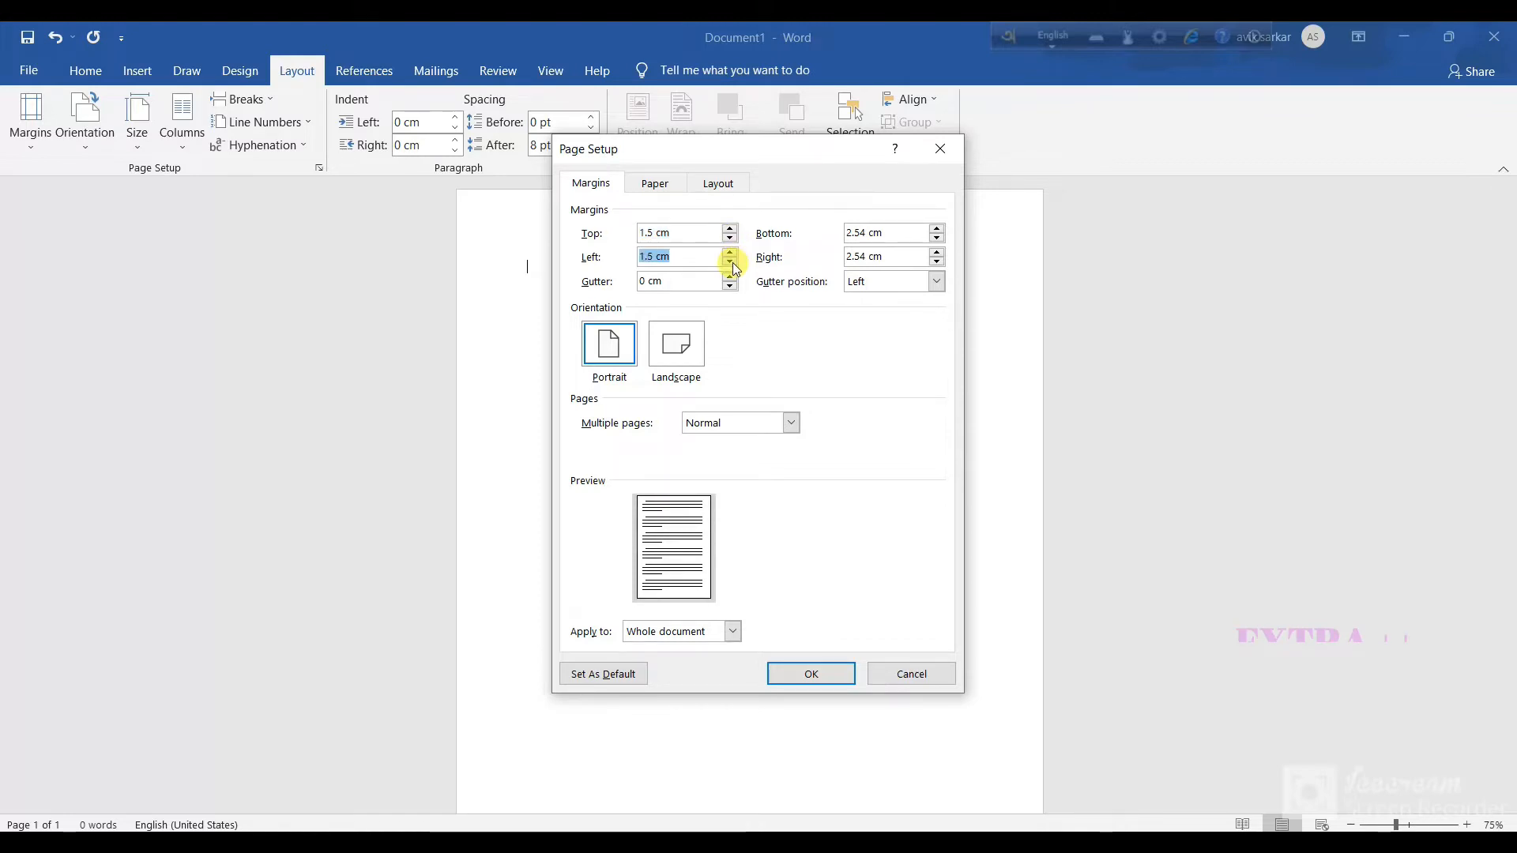
Set the bottom margin to 1.5 cm, reduce the right margin as well, and apply the page setup to the whole document.
{"action": "left_click", "coordinate": [941, 235]}
{"action": "left_click", "coordinate": [941, 235]}
{"action": "left_click", "coordinate": [941, 235]}
{"action": "left_click", "coordinate": [941, 235]}
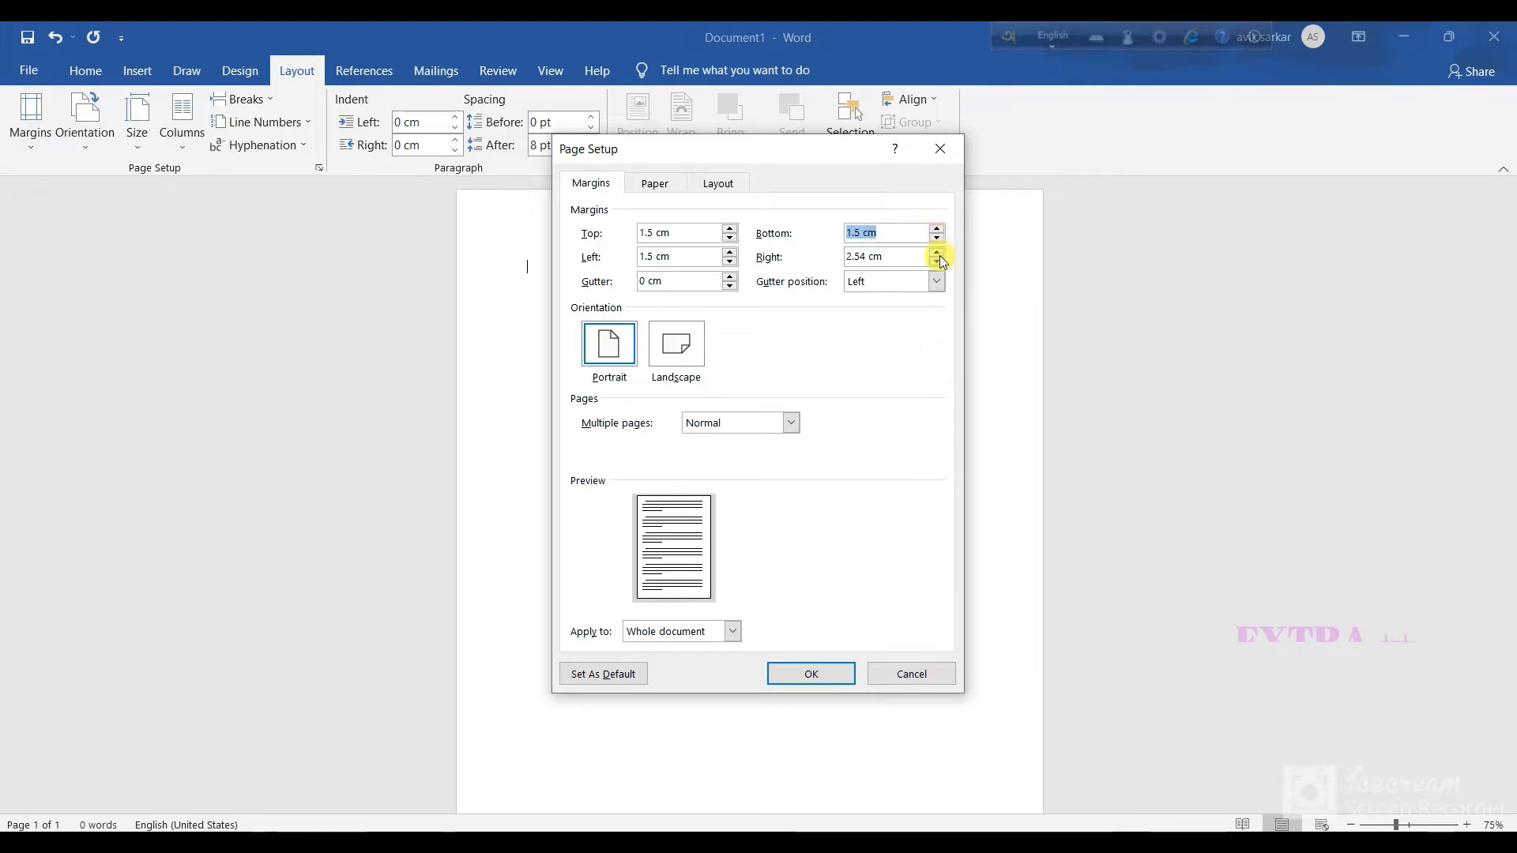
{"action": "left_click", "coordinate": [936, 264]}
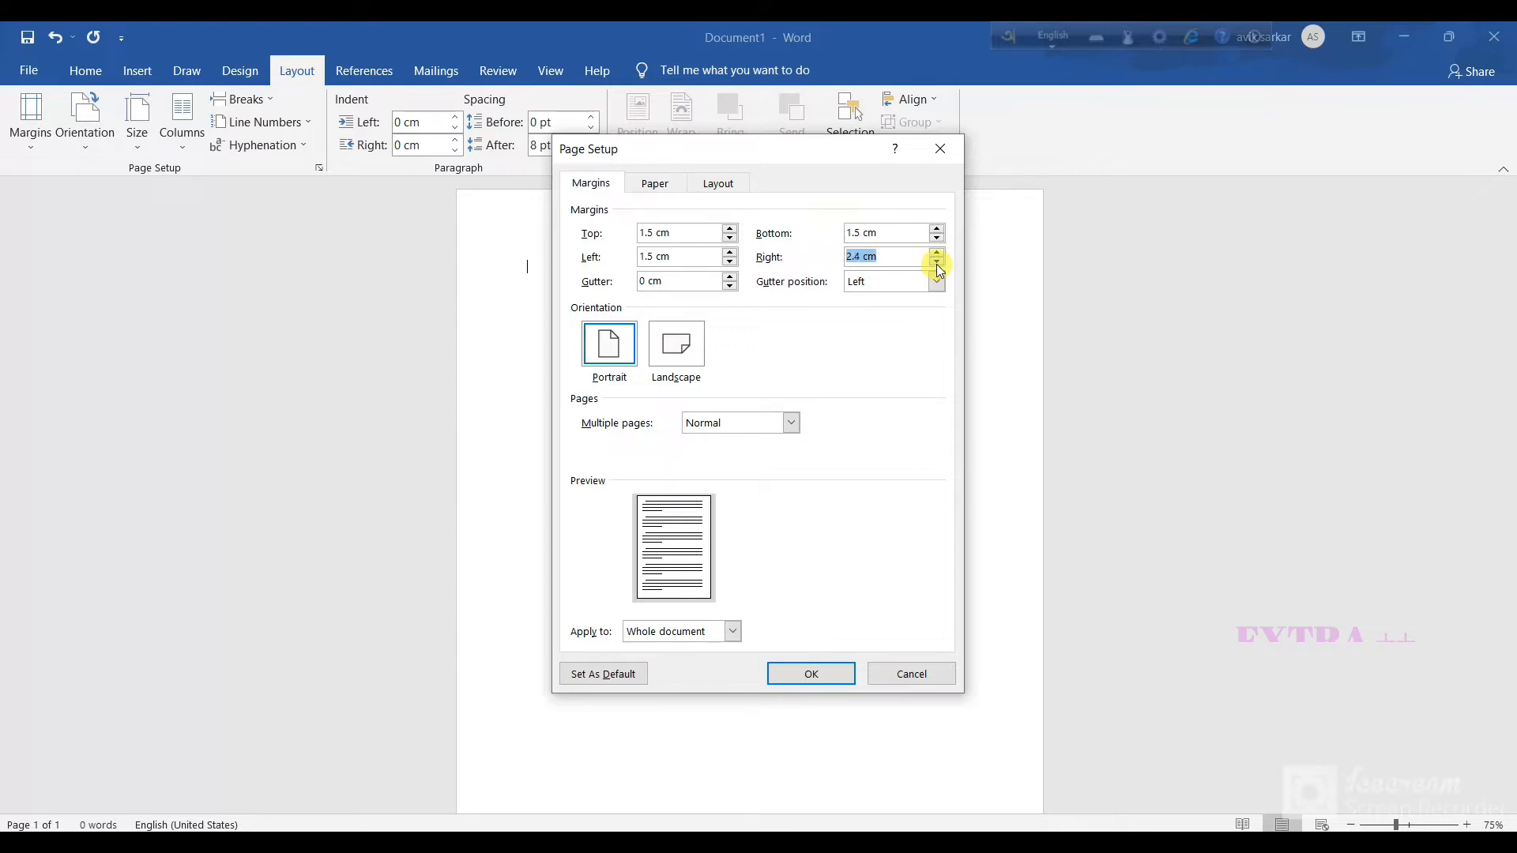
{"action": "left_click", "coordinate": [936, 264]}
{"action": "left_click", "coordinate": [936, 264]}
{"action": "left_click", "coordinate": [937, 264]}
{"action": "left_click", "coordinate": [937, 263]}
{"action": "left_click", "coordinate": [936, 263]}
{"action": "left_click", "coordinate": [936, 264]}
{"action": "left_click", "coordinate": [937, 264]}
{"action": "left_click", "coordinate": [944, 253]}
{"action": "left_click", "coordinate": [832, 676]}
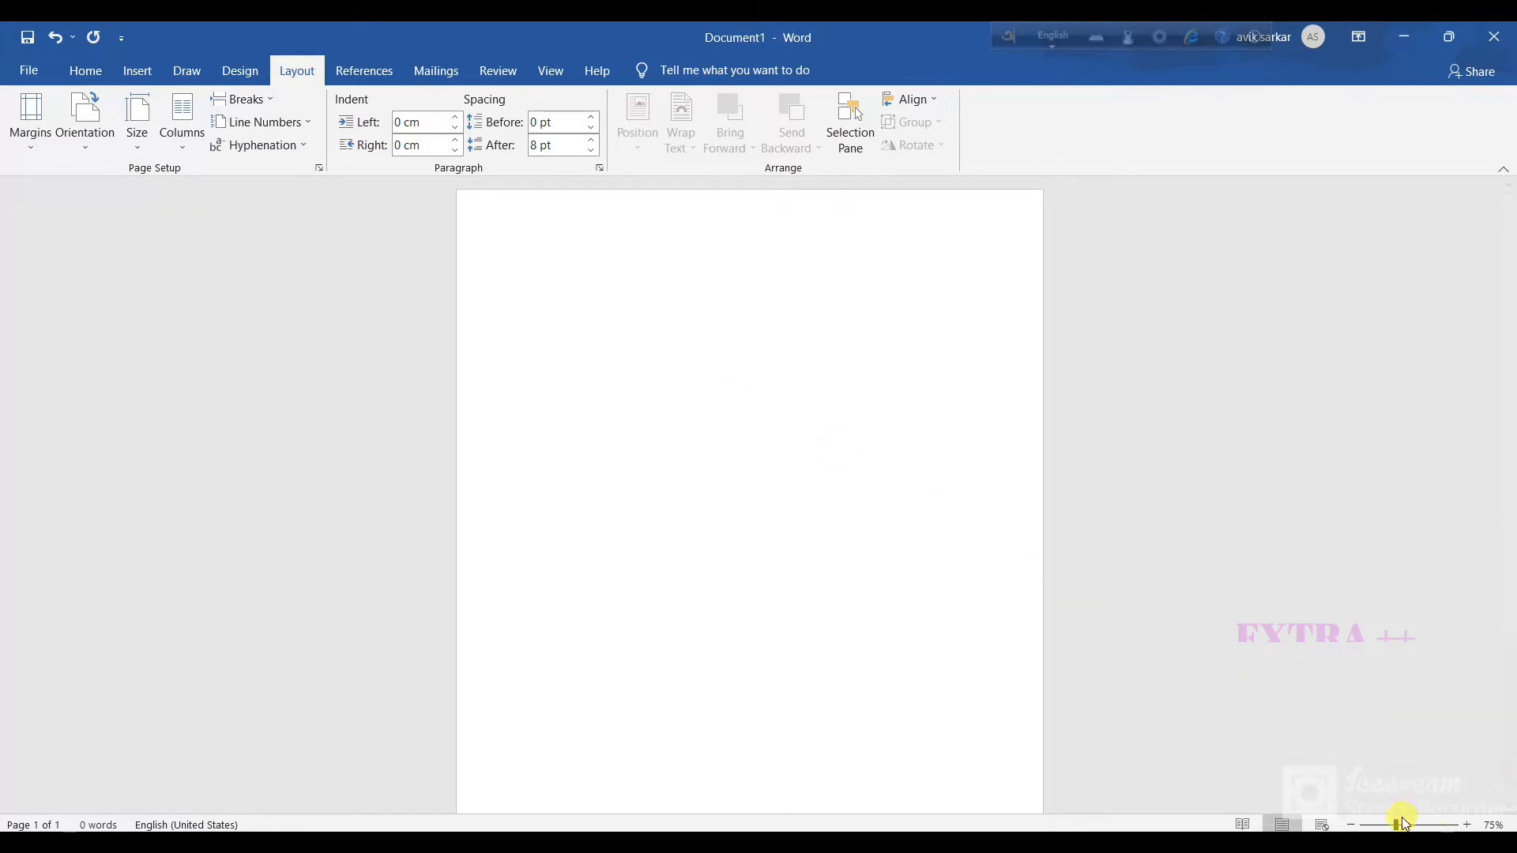
Write the heading RESUME on the first line of the page and start a new line below it.
{"action": "left_click_drag", "start_coordinate": [1400, 824], "coordinate": [1406, 824]}
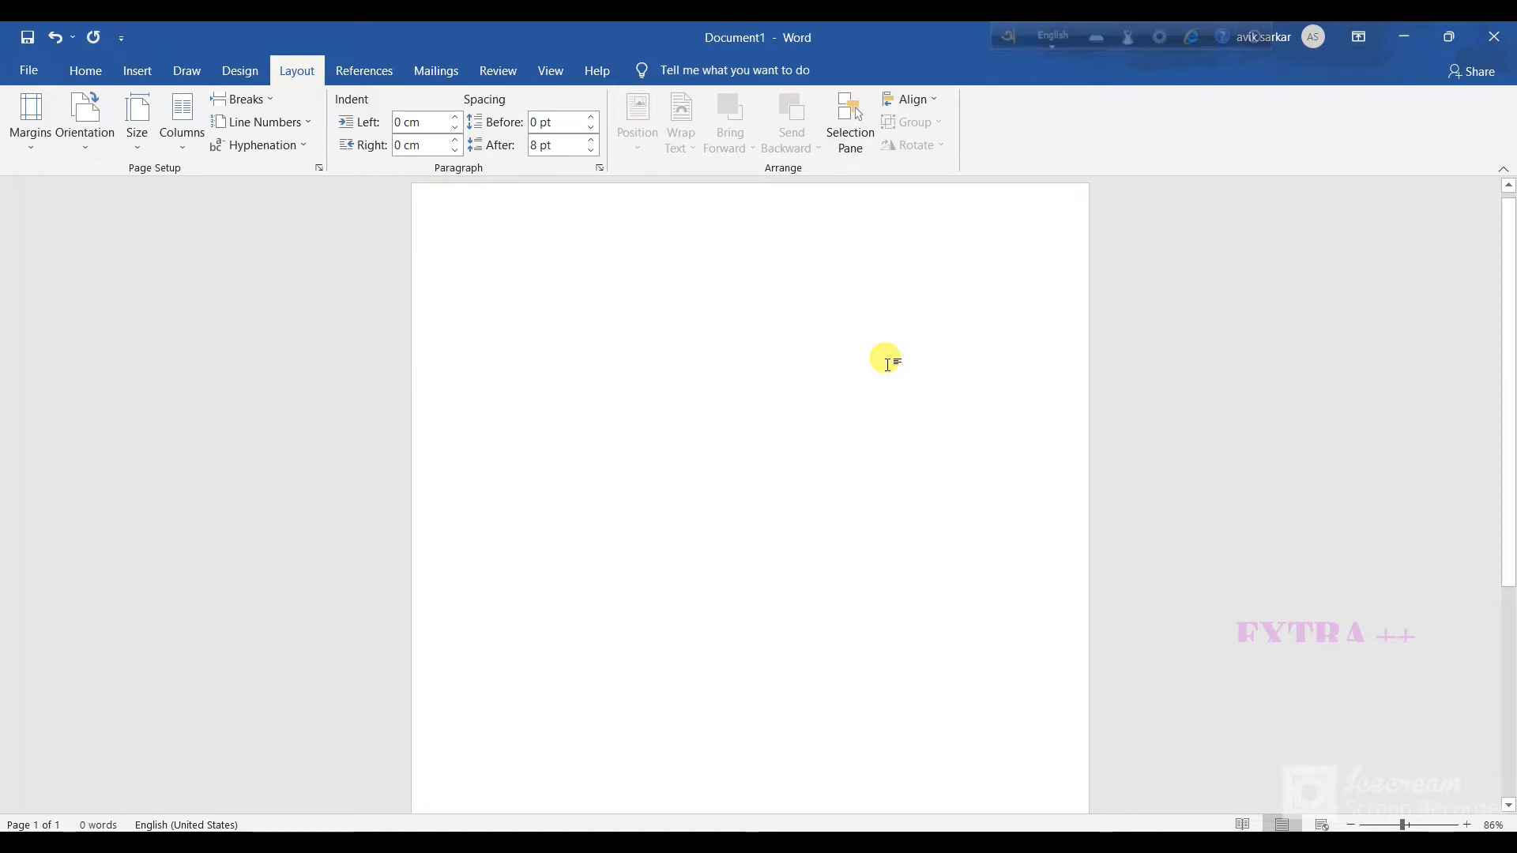
{"action": "type", "text": "R"}
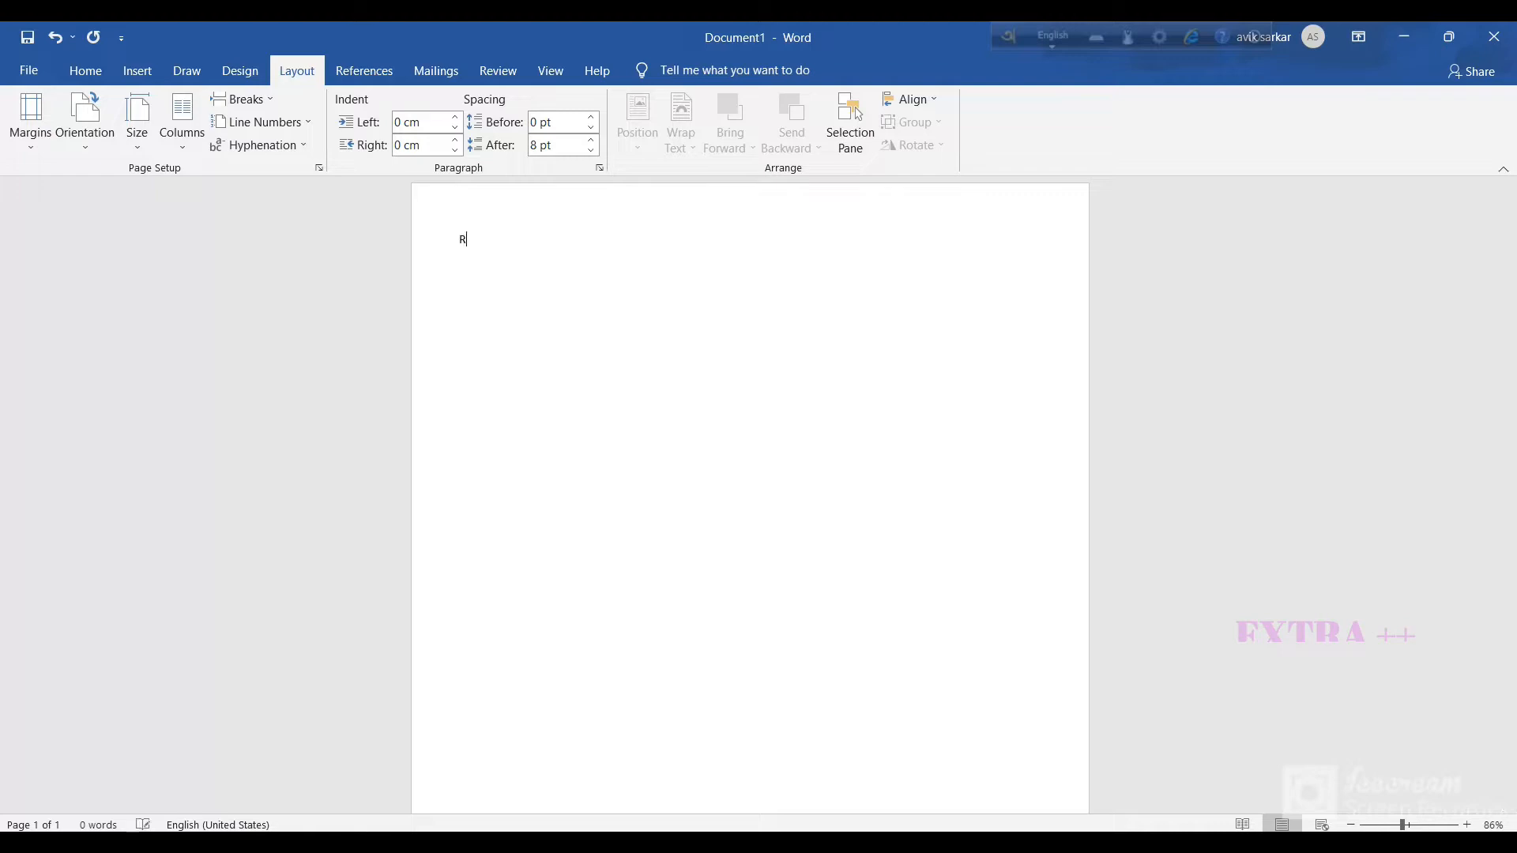
{"action": "type", "text": "ESUME"}
{"action": "key", "text": "Return"}
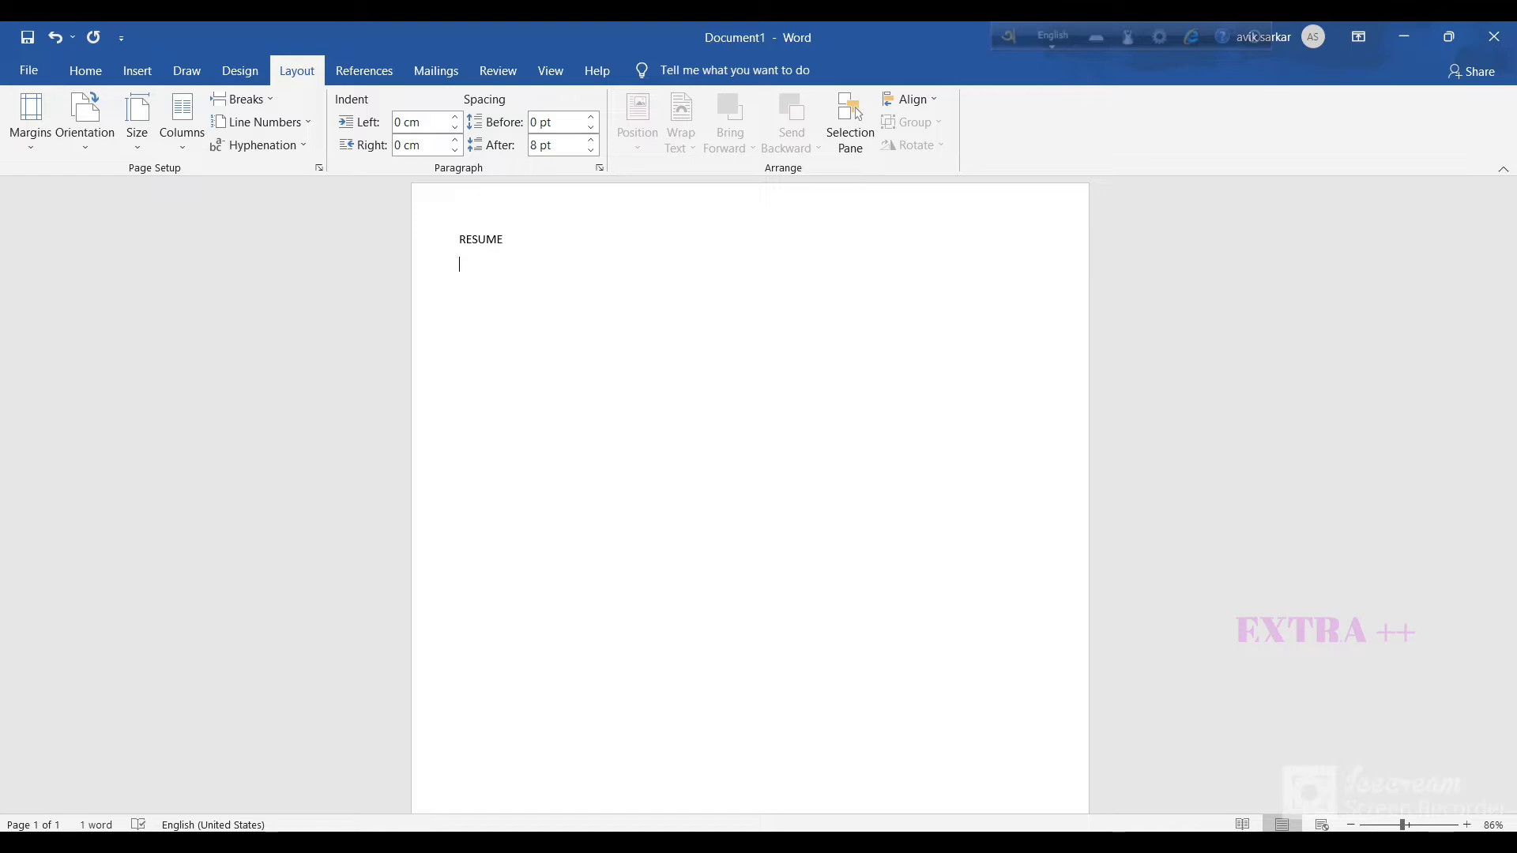
Add the field labels "NAME:" and "MOBILE NUMBER:" on separate lines below the RESUME heading.
{"action": "type", "text": "NAM"}
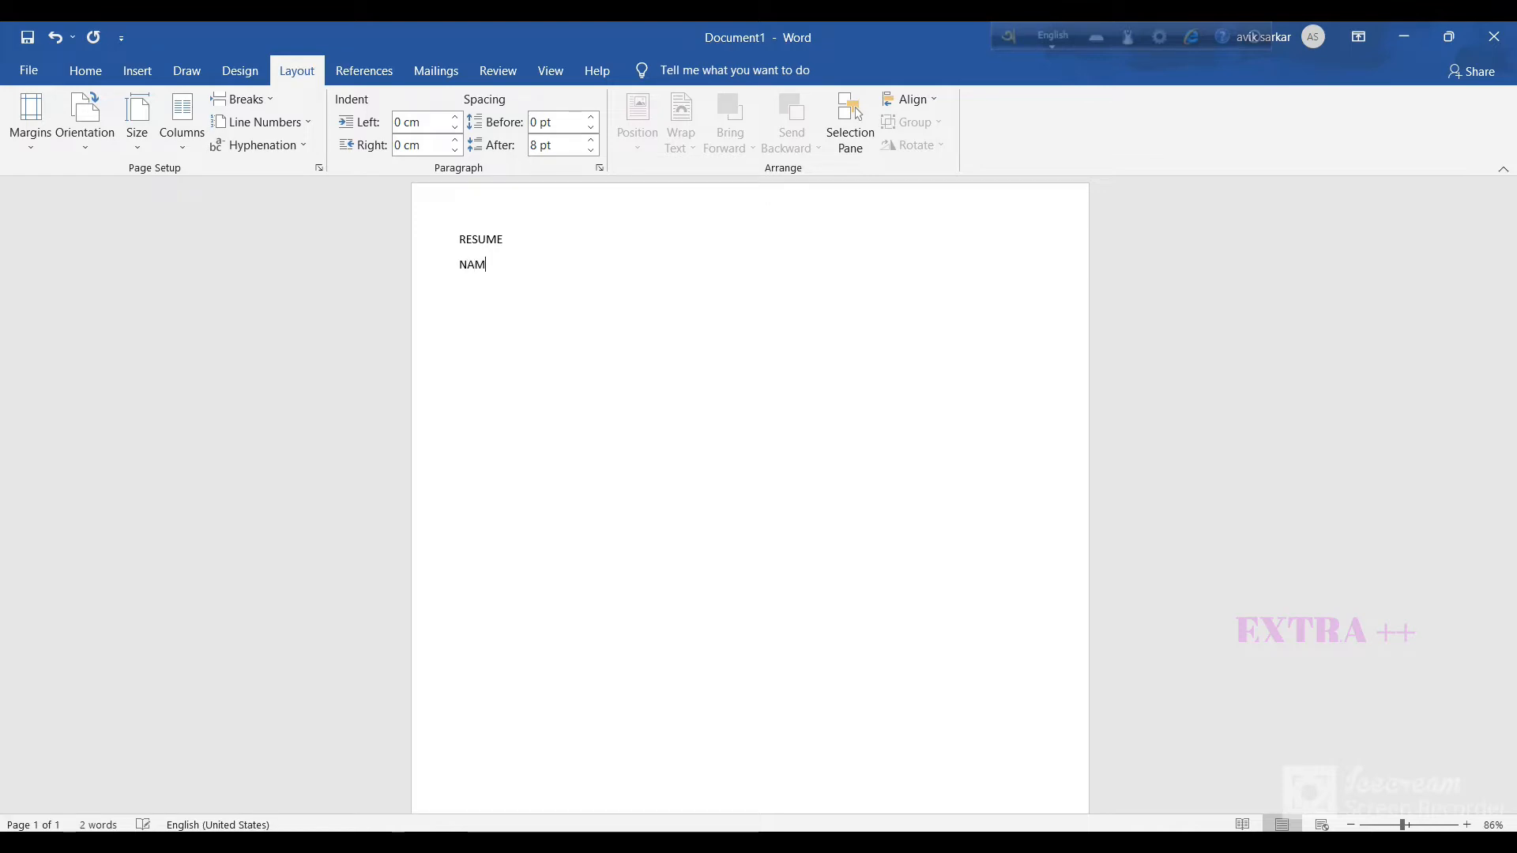
{"action": "type", "text": "E:"}
{"action": "key", "text": "Return"}
{"action": "type", "text": "MP"}
{"action": "key", "text": "BackSpace"}
{"action": "type", "text": "O"}
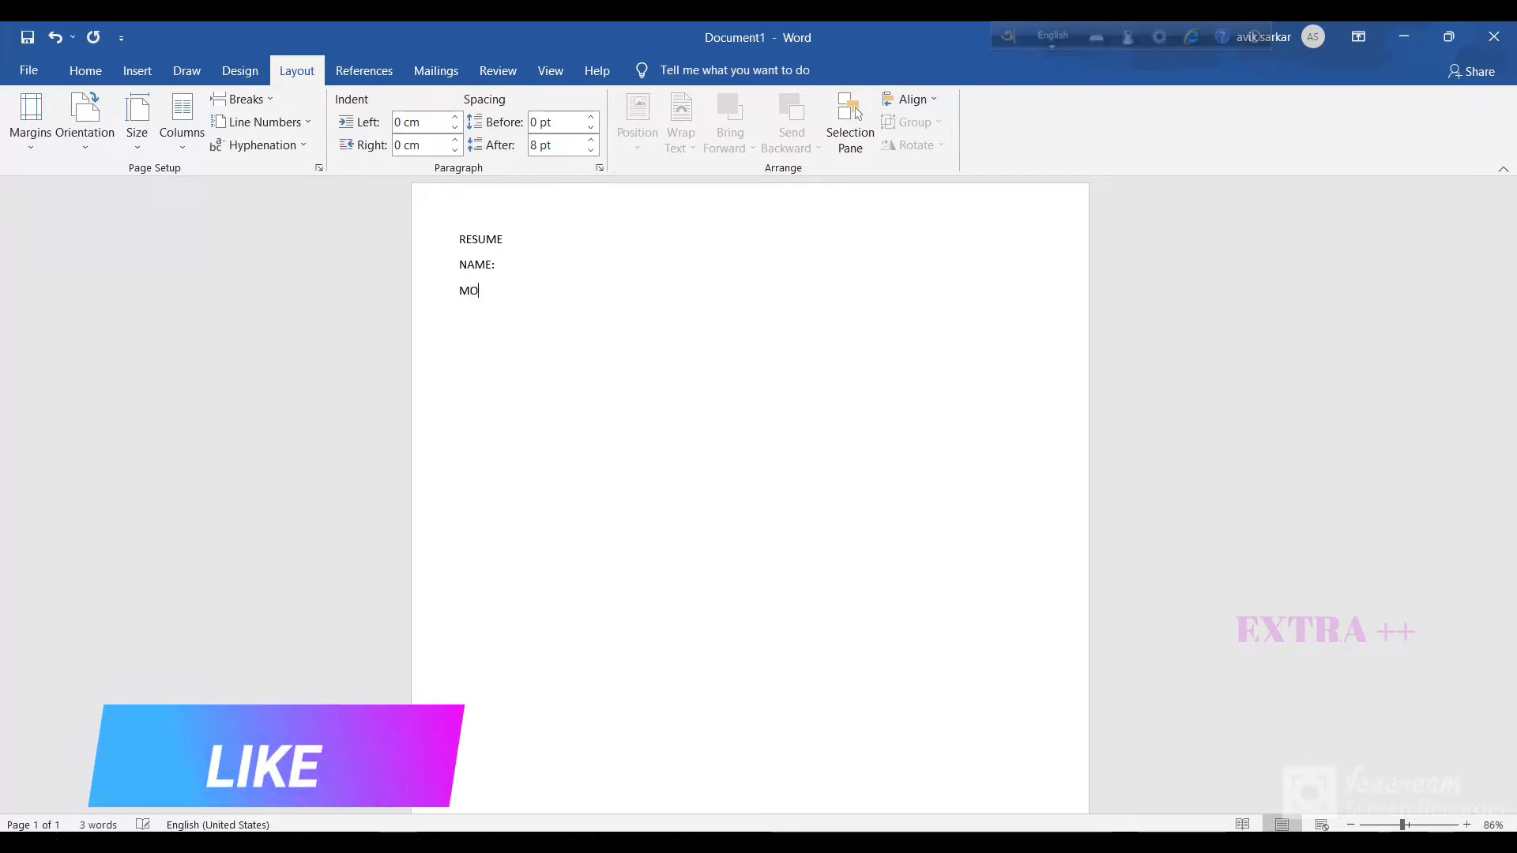
{"action": "type", "text": "BILE N"}
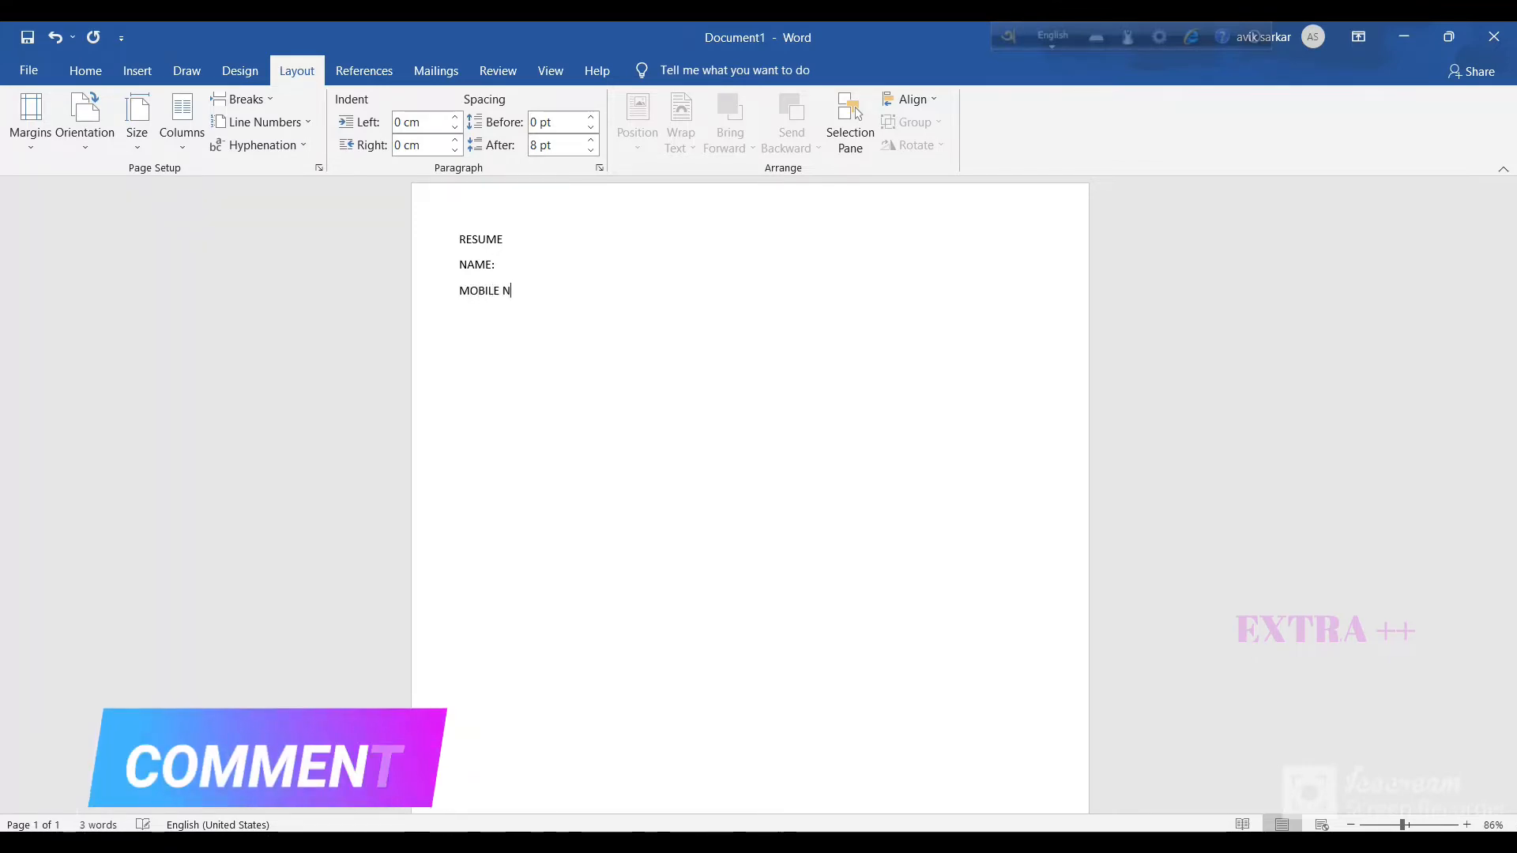
{"action": "type", "text": "UMBER:"}
{"action": "key", "text": "Return"}
{"action": "left_click", "coordinate": [886, 358]}
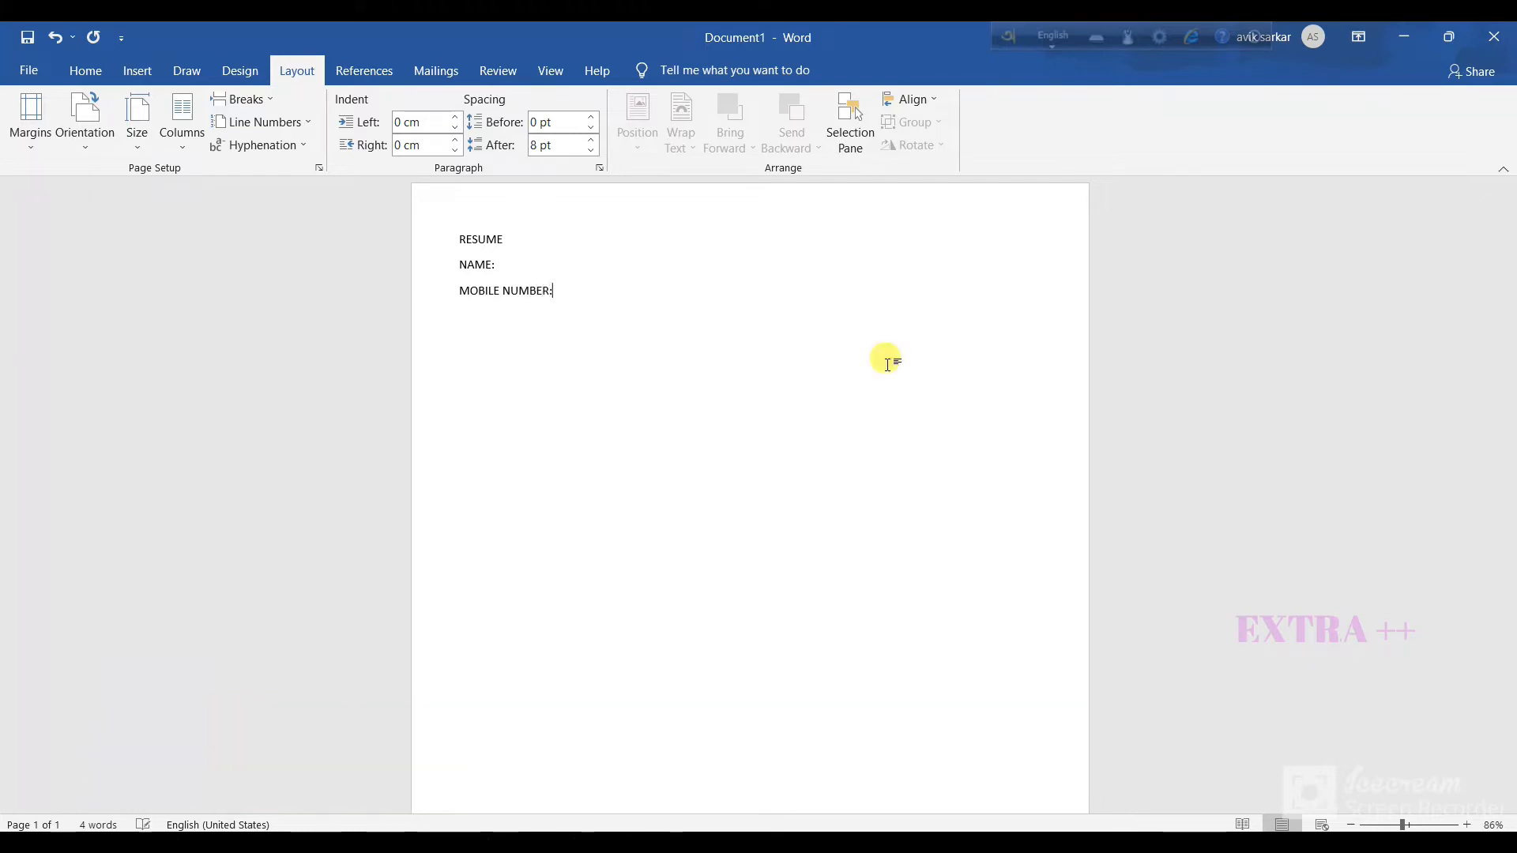
Add the field label "EMAIL ADDRESS:" on the line below the mobile number label.
{"action": "type", "text": "EMA"}
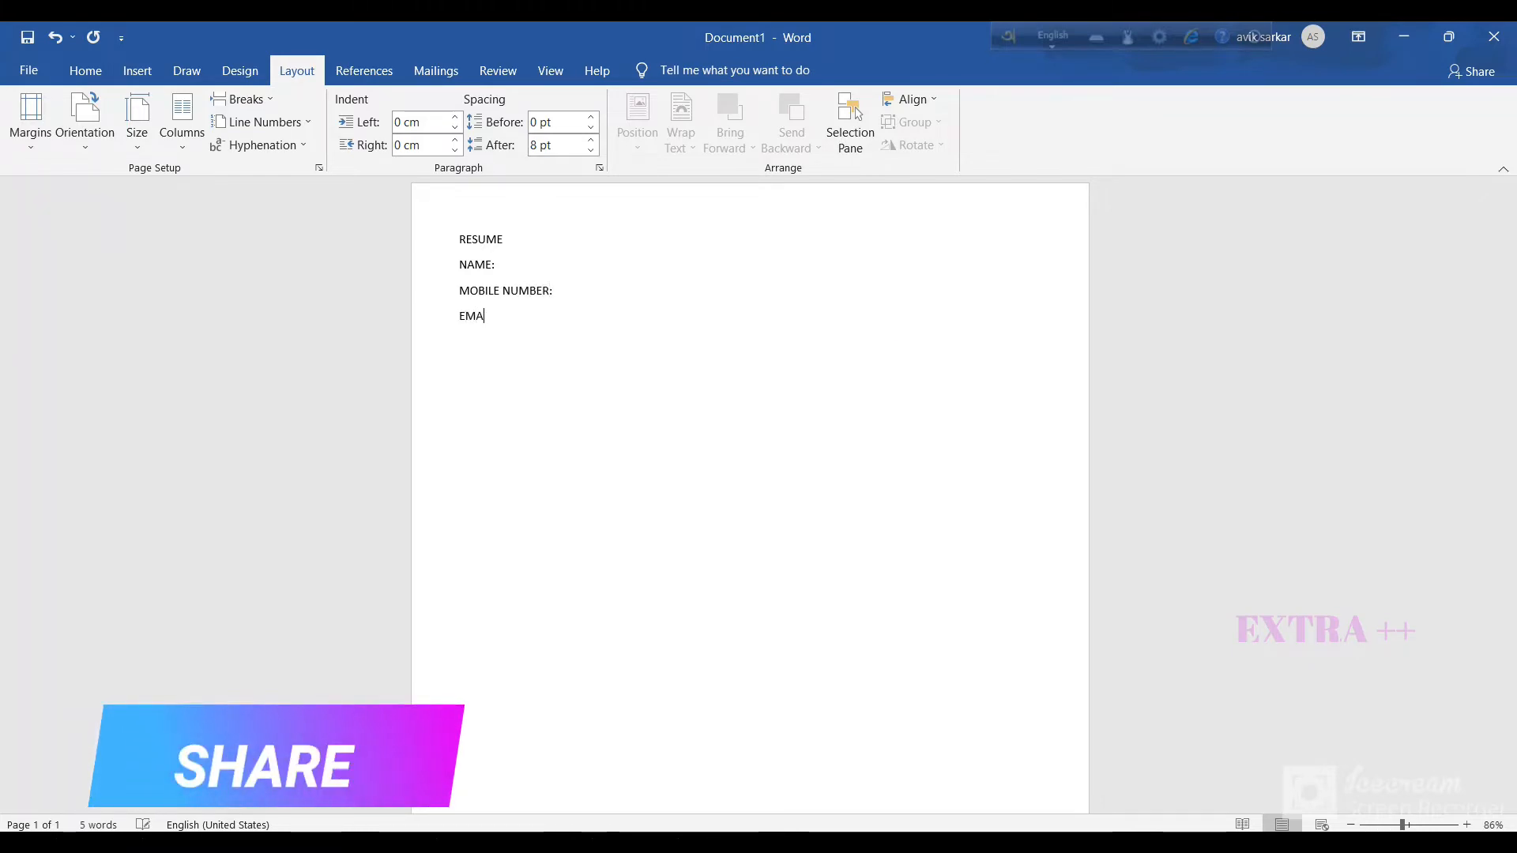
{"action": "type", "text": "IL ADD"}
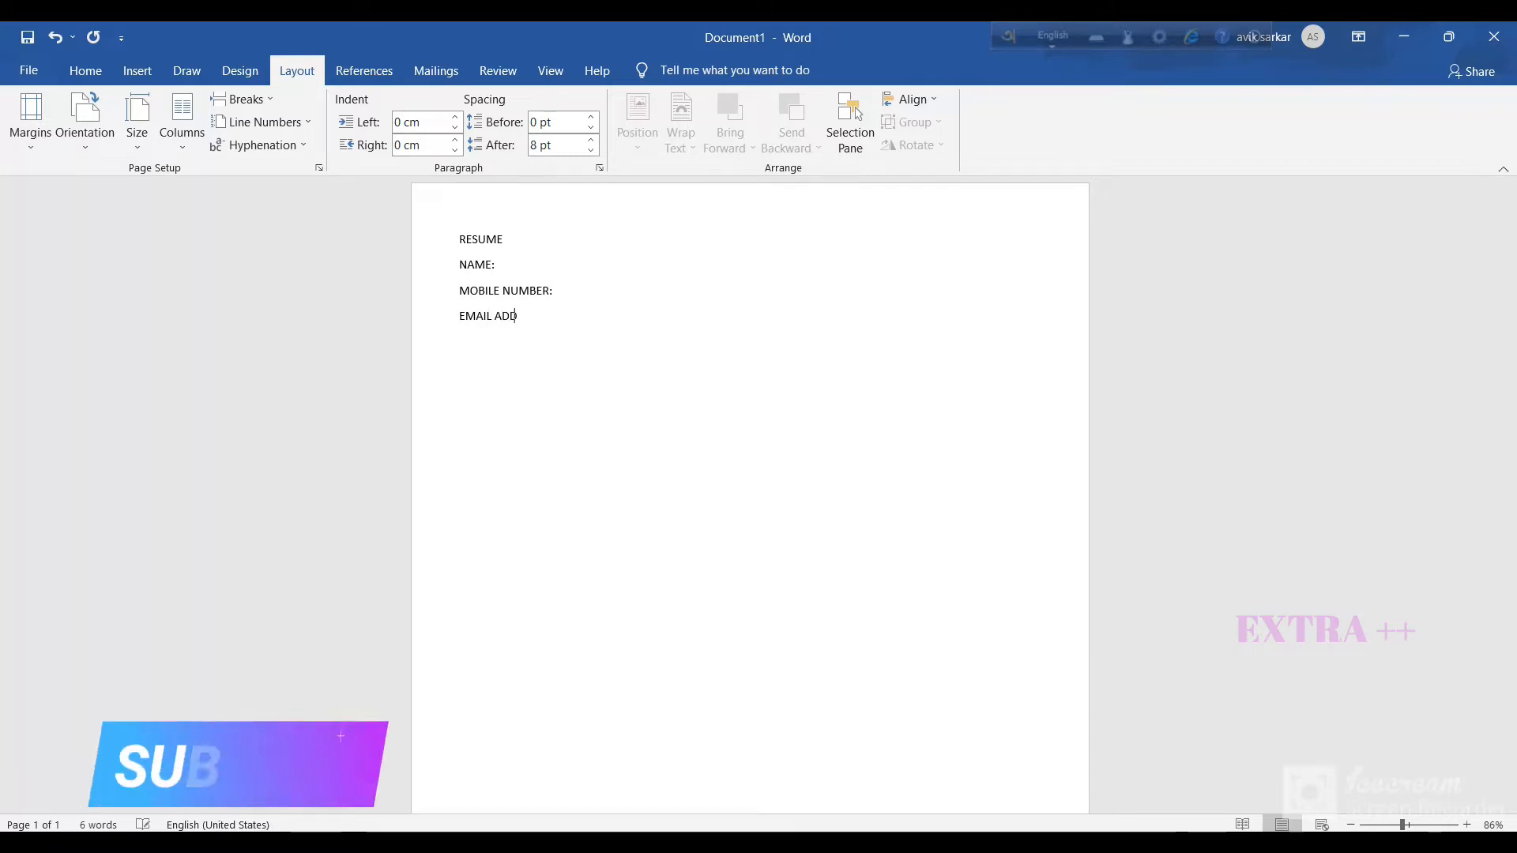
{"action": "type", "text": "RESS:"}
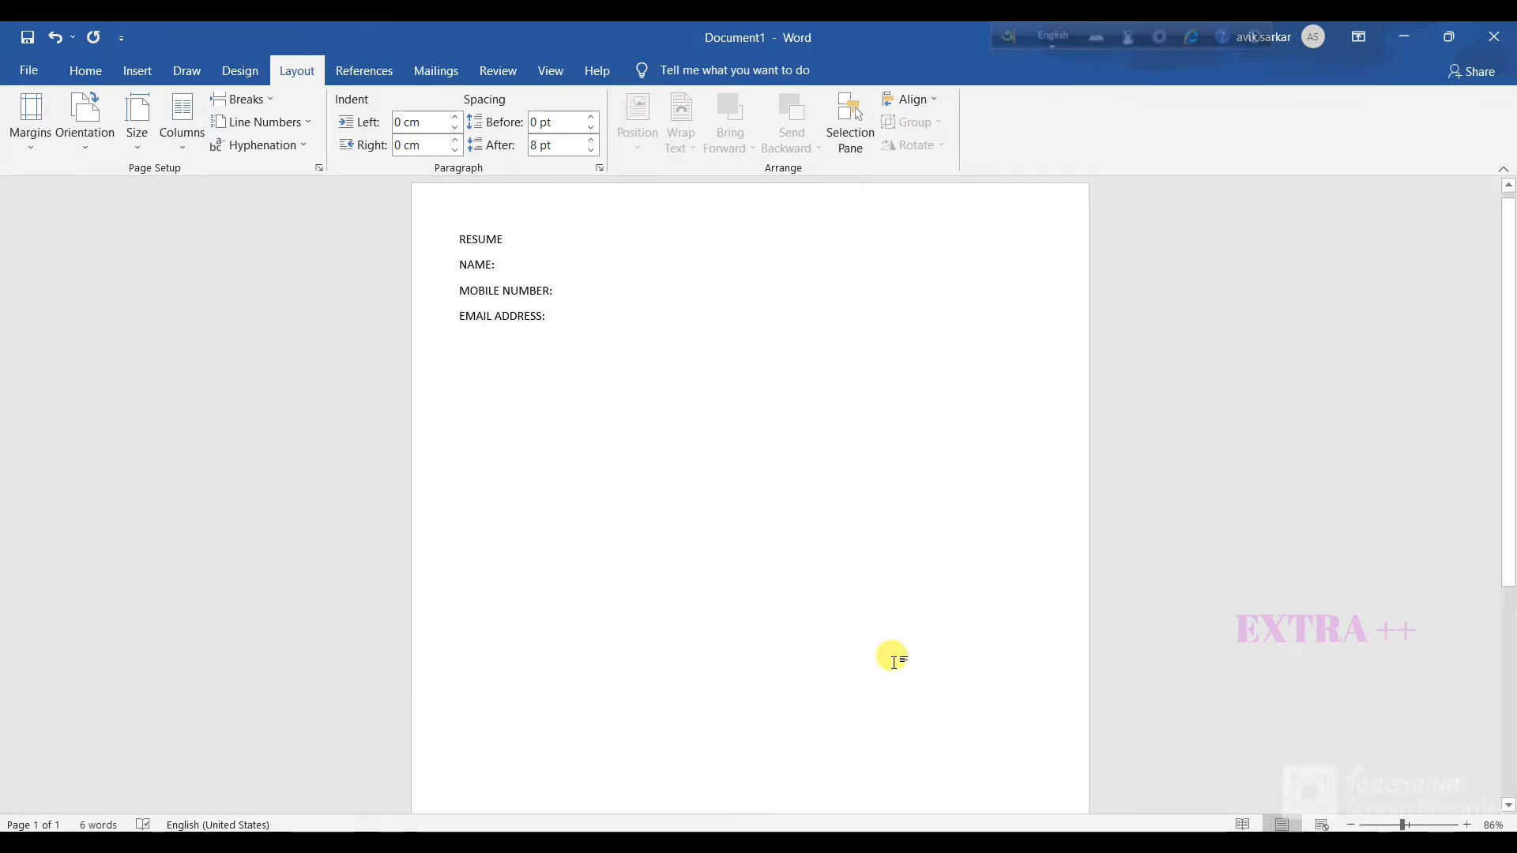
{"action": "left_click", "coordinate": [987, 840]}
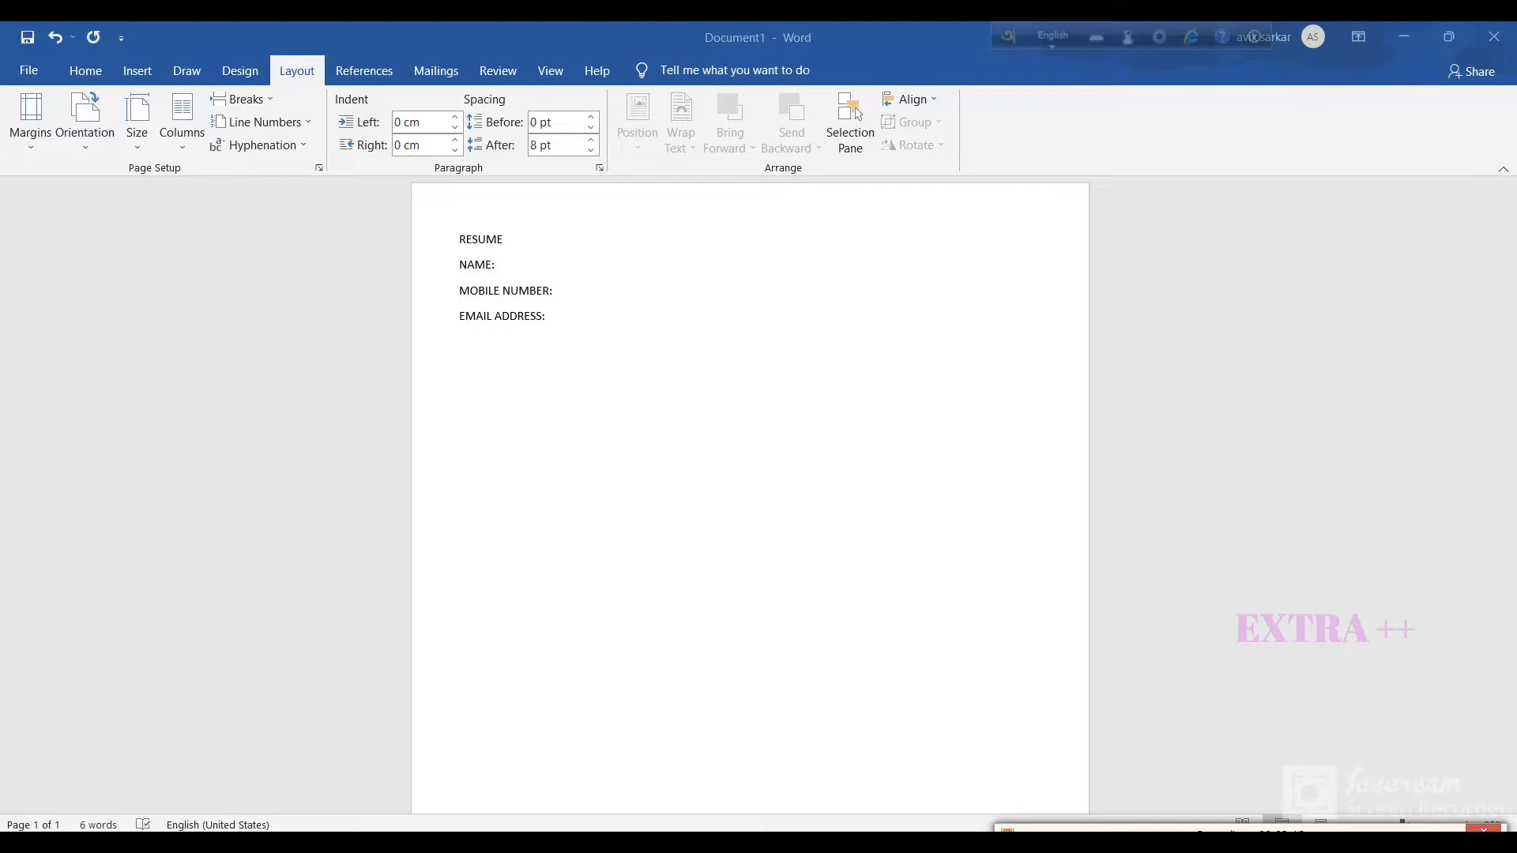
Add the label "PRESENT AND PERMANENT ADDRESS:" on a new line below the email label, followed by a line break.
{"action": "left_click", "coordinate": [526, 381]}
{"action": "key", "text": "Return"}
{"action": "type", "text": "PRESENT "}
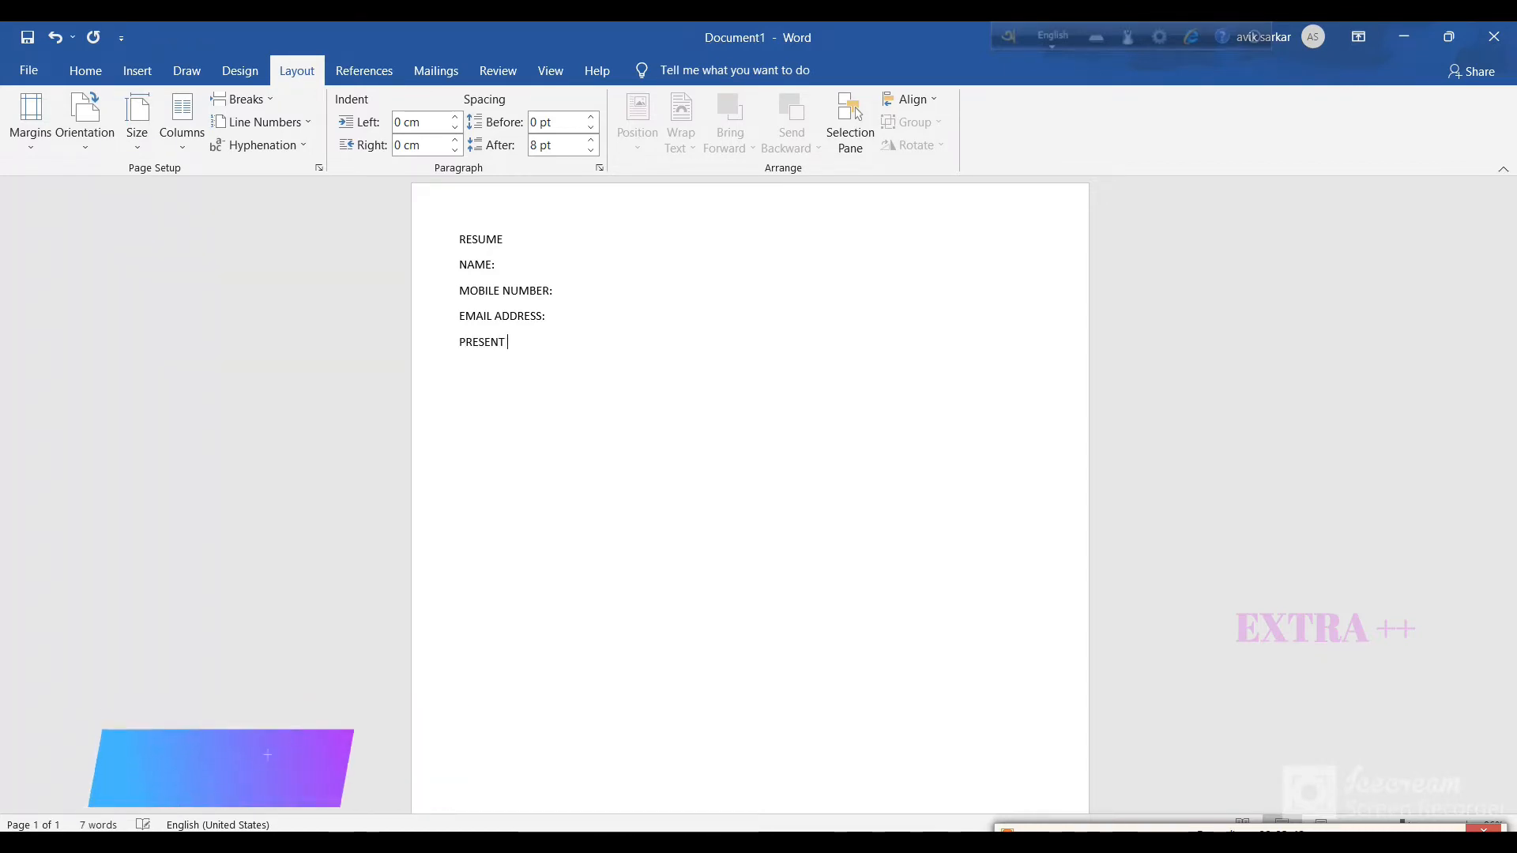
{"action": "type", "text": "AND PERM"}
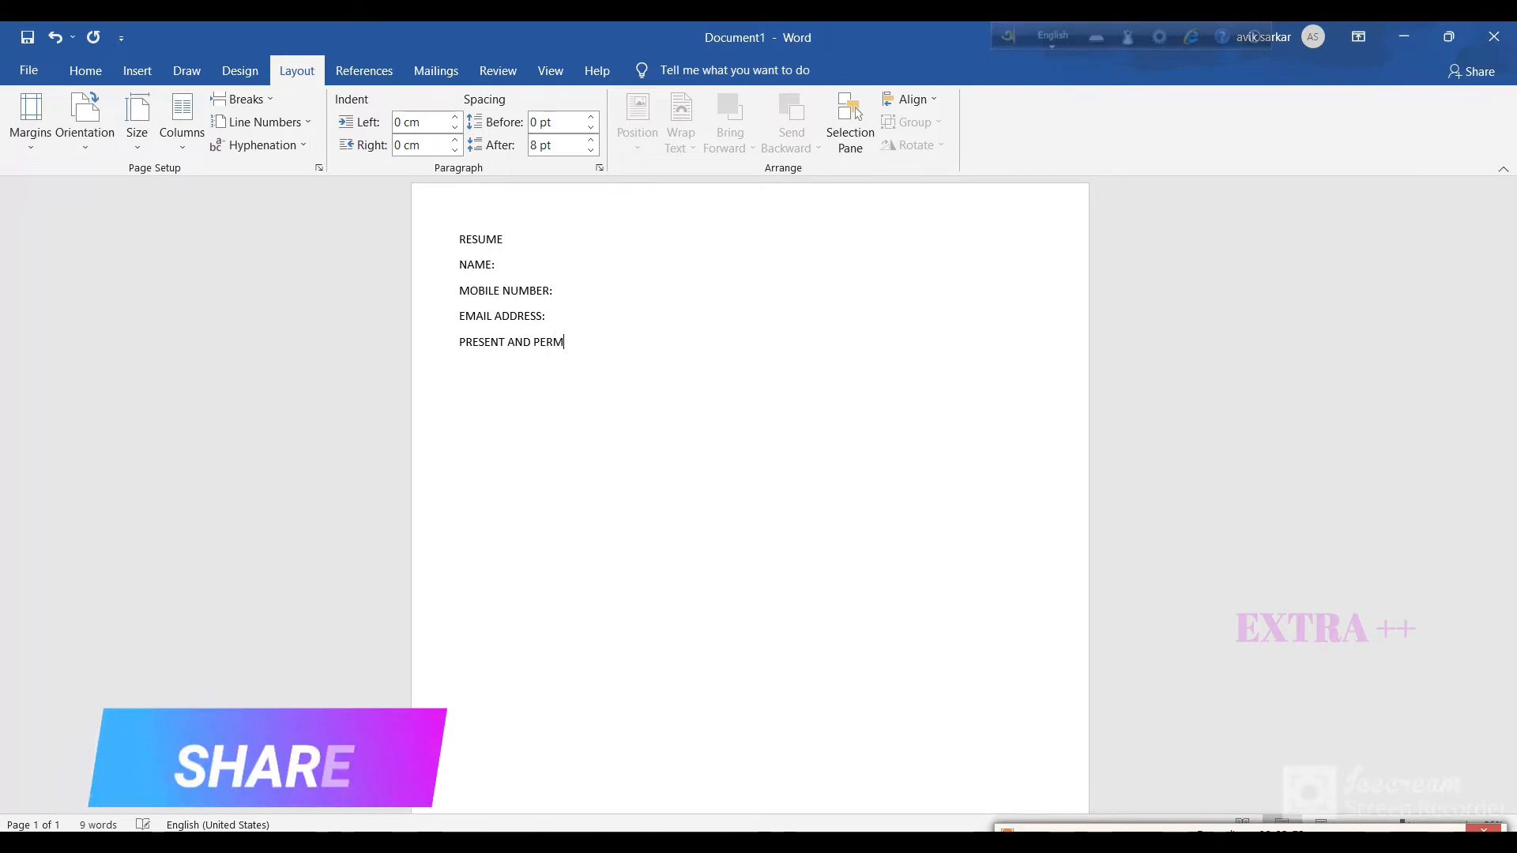
{"action": "type", "text": "ANENT"}
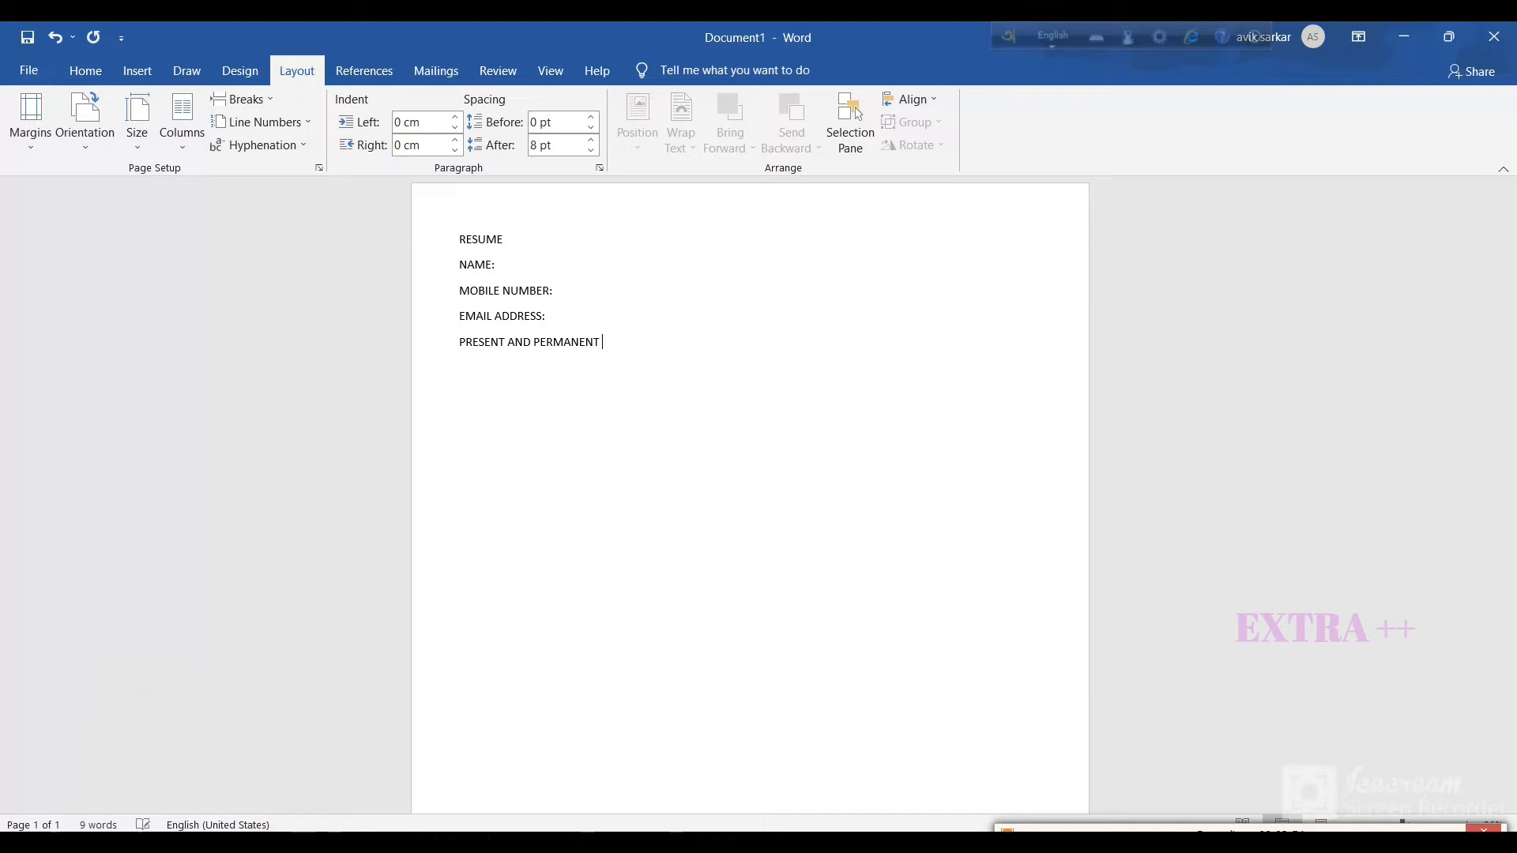
{"action": "type", "text": " ADDRESS:"}
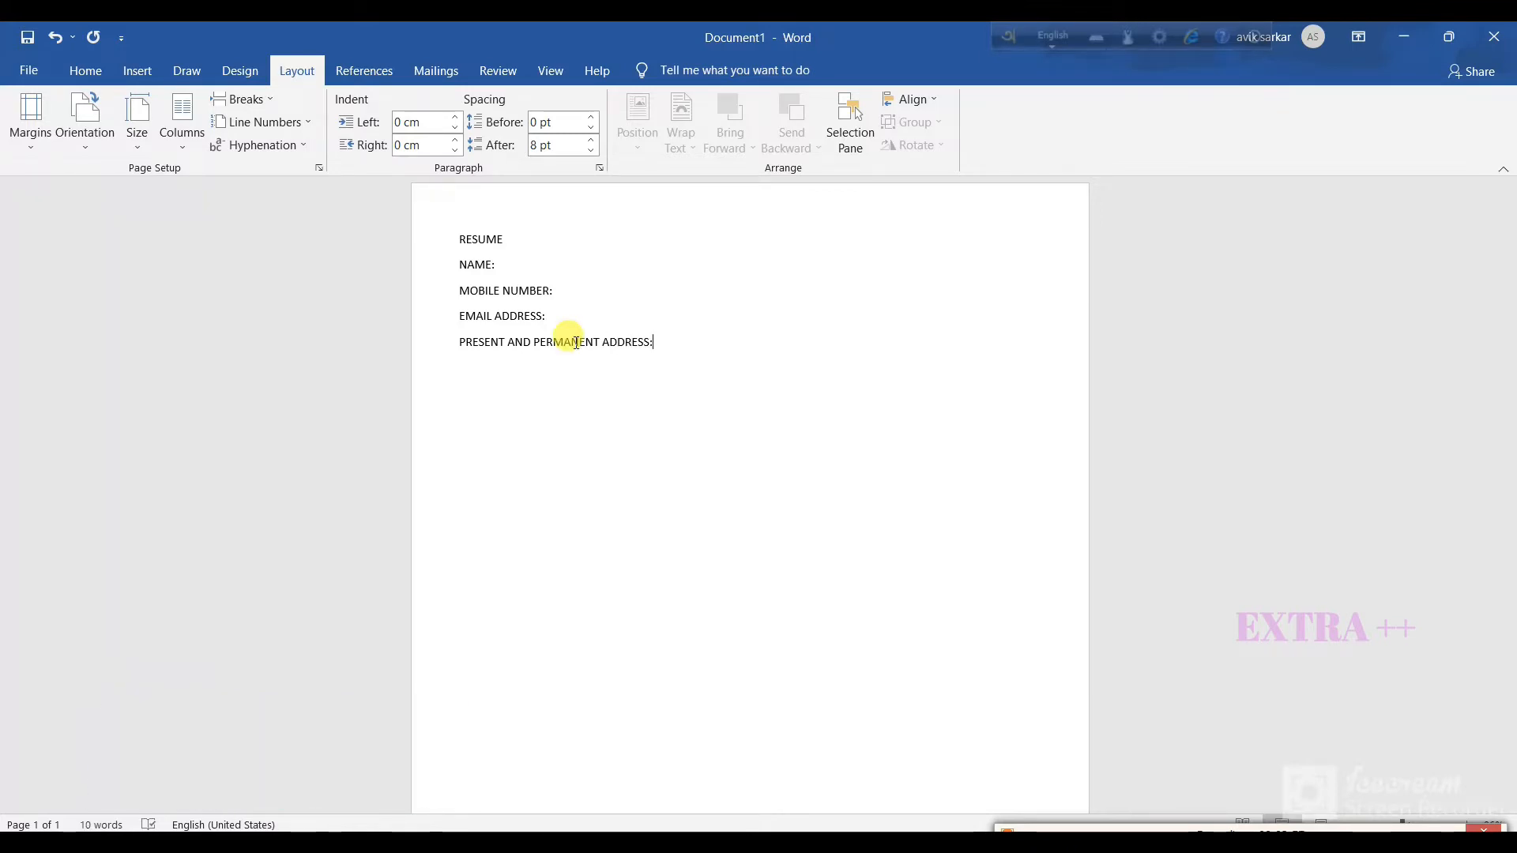
{"action": "key", "text": "Return"}
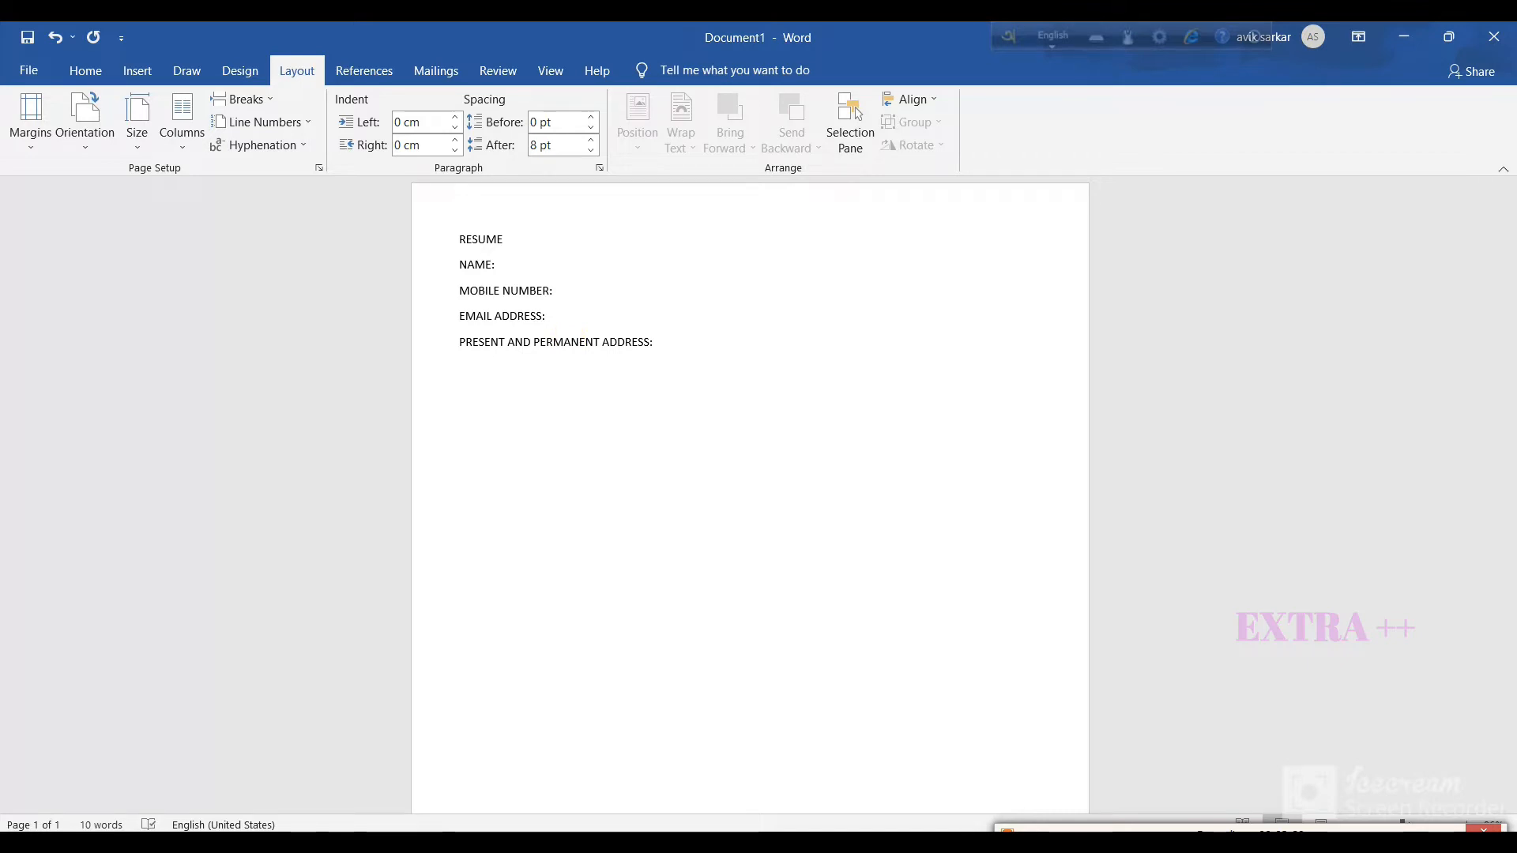
Enter the street and locality of the postal address on two separate lines, each ending with a comma.
{"action": "type", "text": "SOT"}
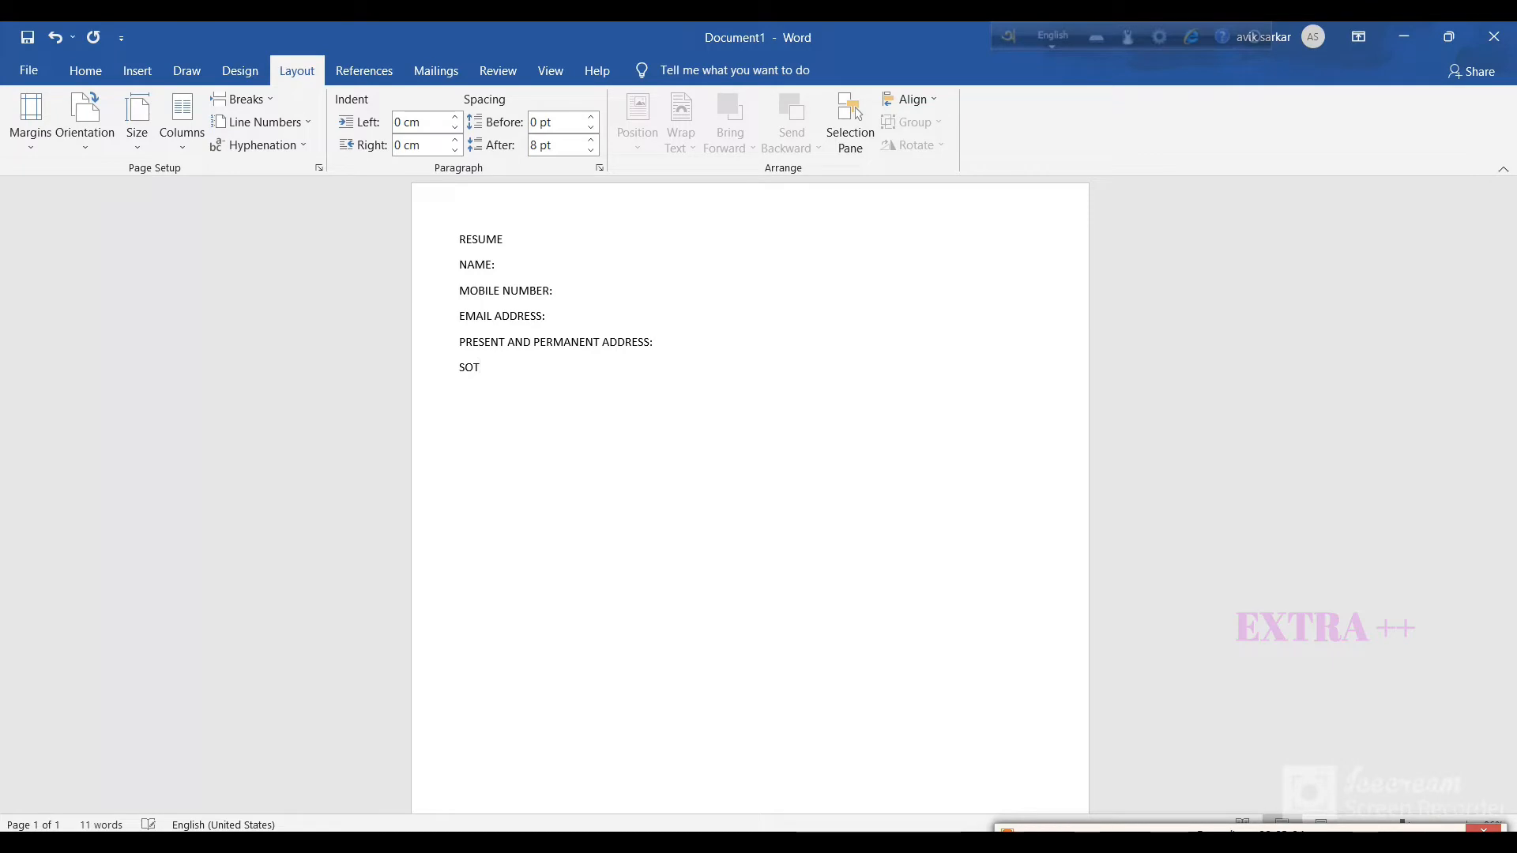
{"action": "type", "text": "HYIUIH XCC ROAD,"}
{"action": "key", "text": "Return"}
{"action": "type", "text": "SHAJTIGS"}
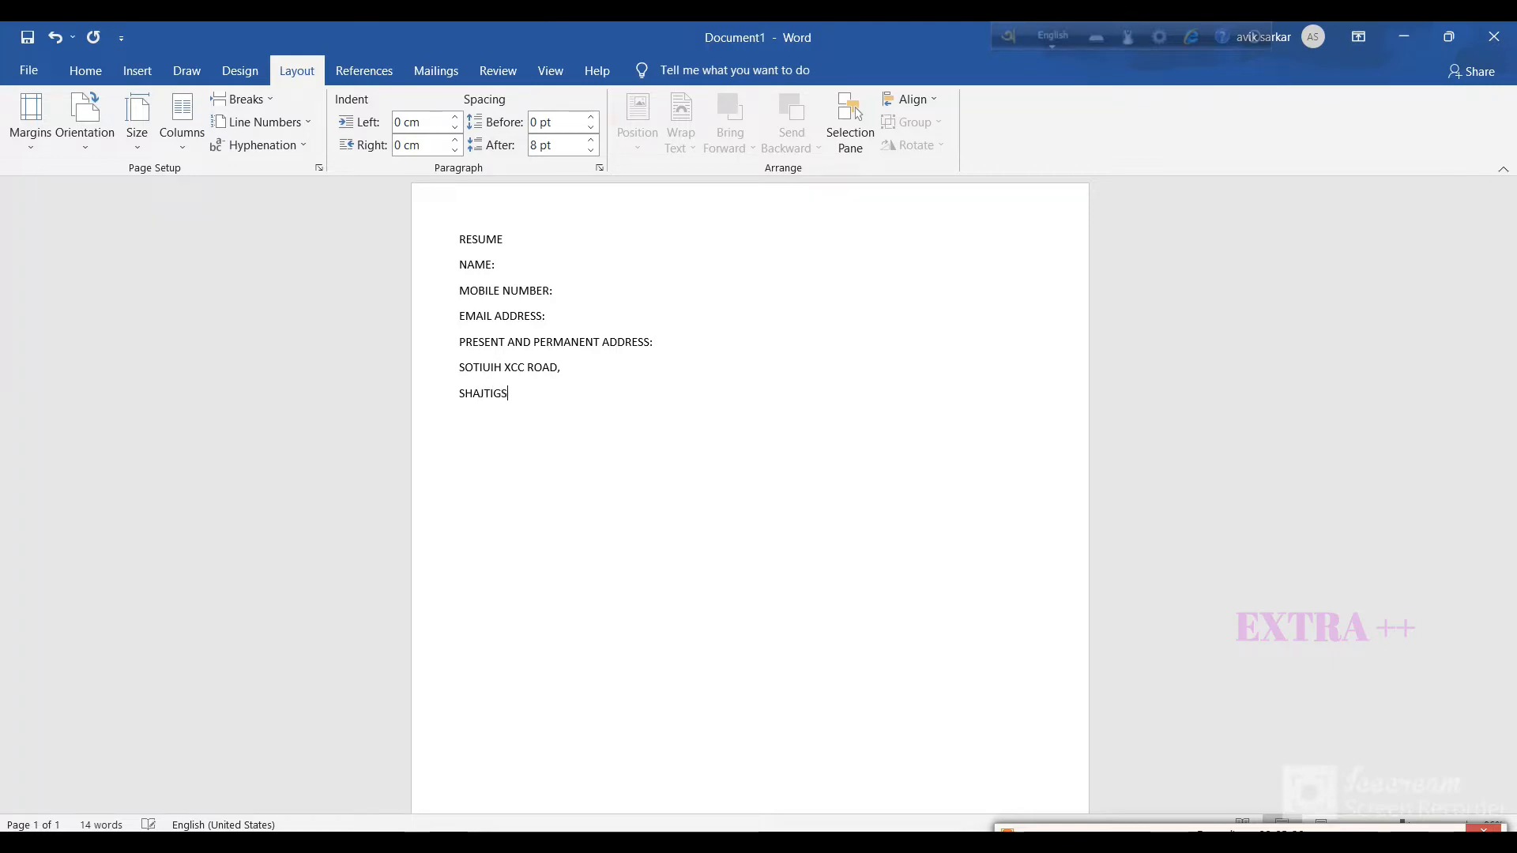
{"action": "type", "text": "RH, P"}
Complete the address block with the labels "P.O.&P.S." and "DIST:" on separate lines.
{"action": "type", "text": ".O."}
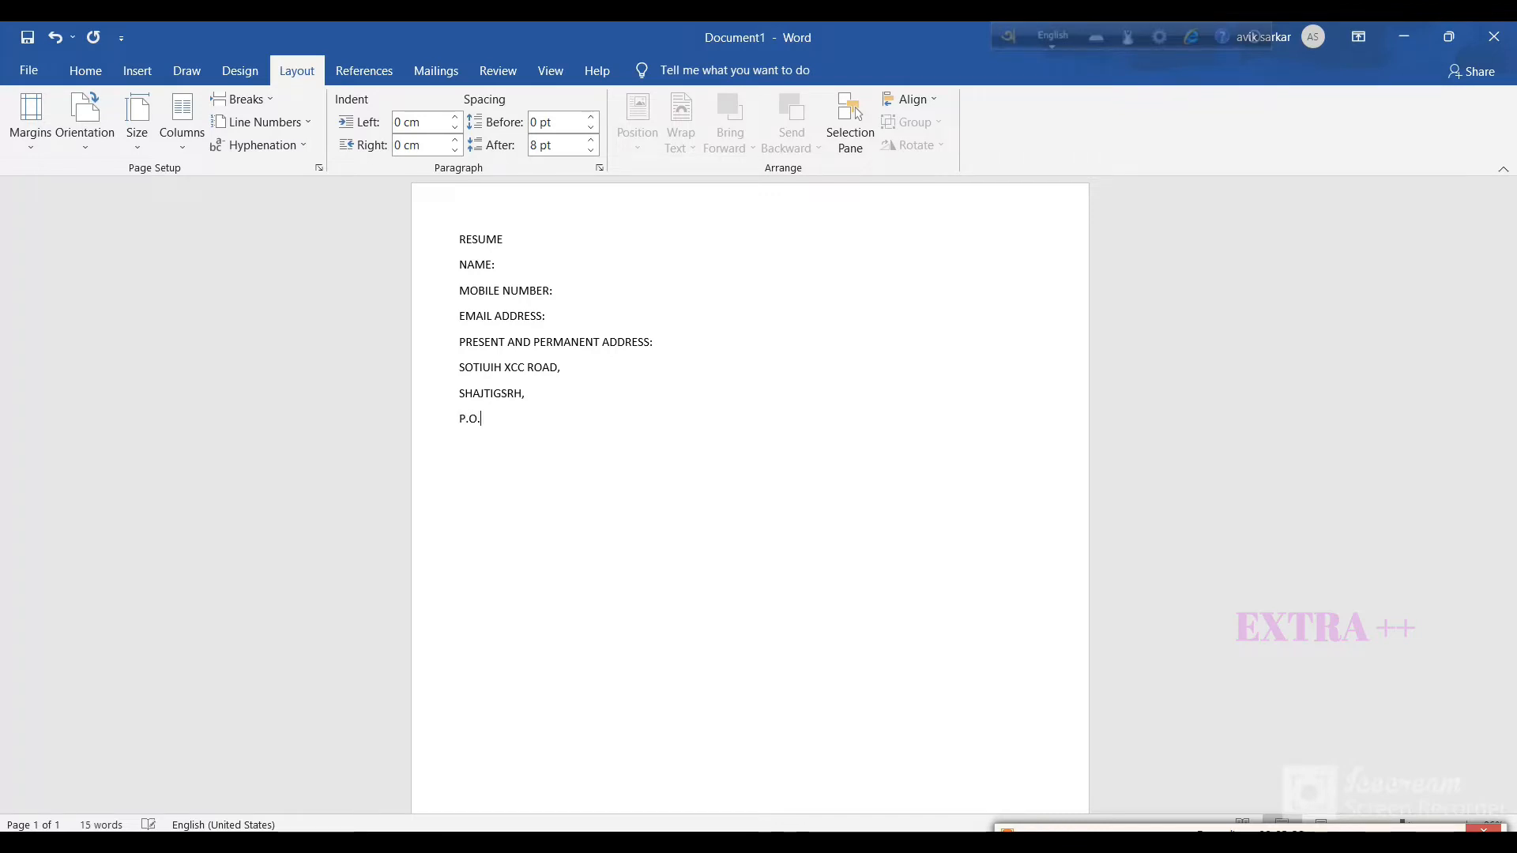
{"action": "type", "text": "&P.S."}
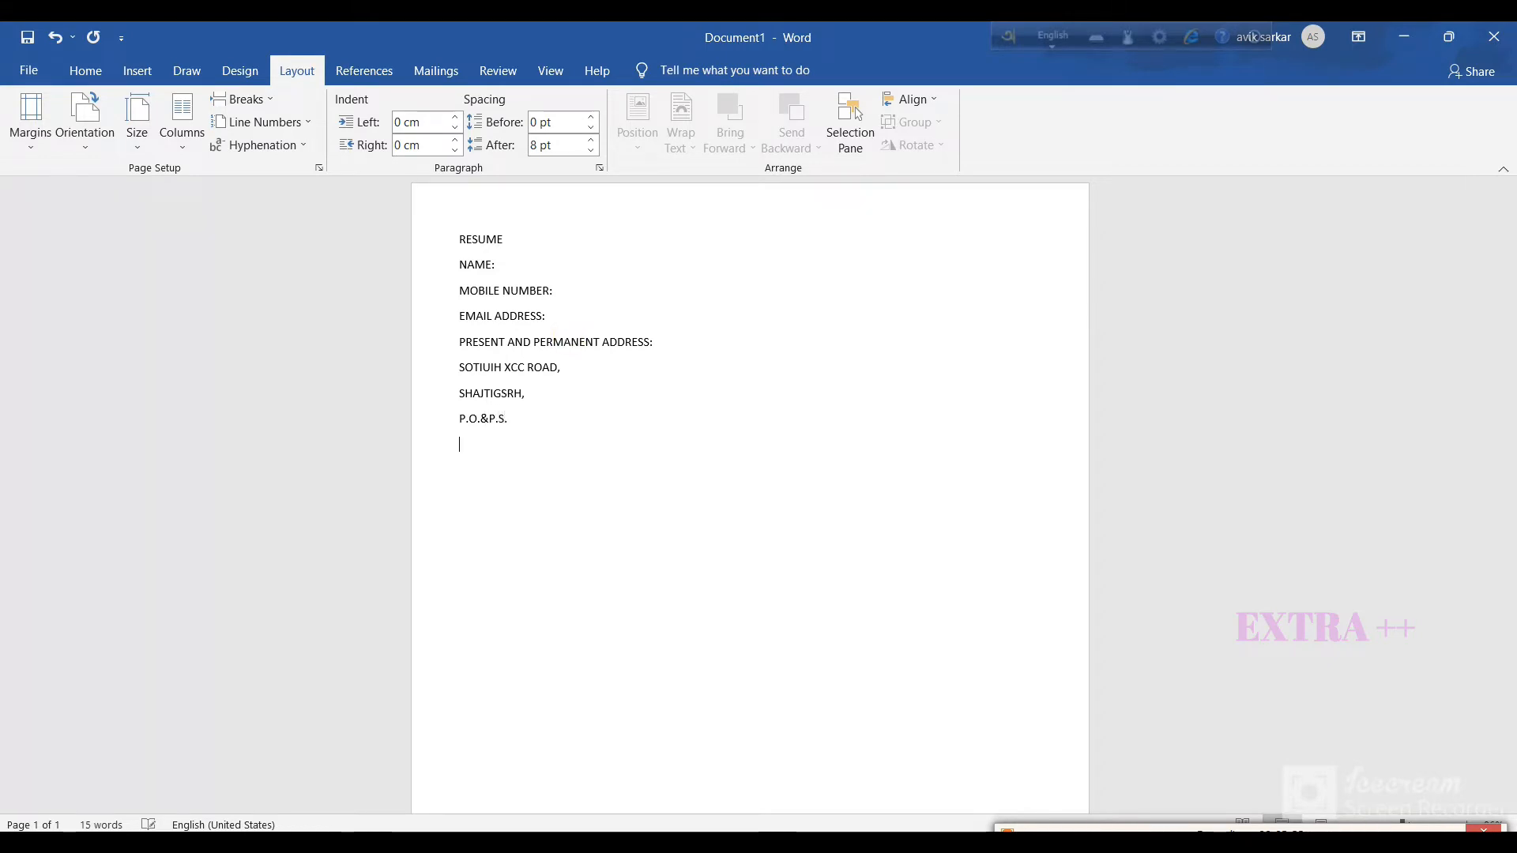
{"action": "key", "text": "Return"}
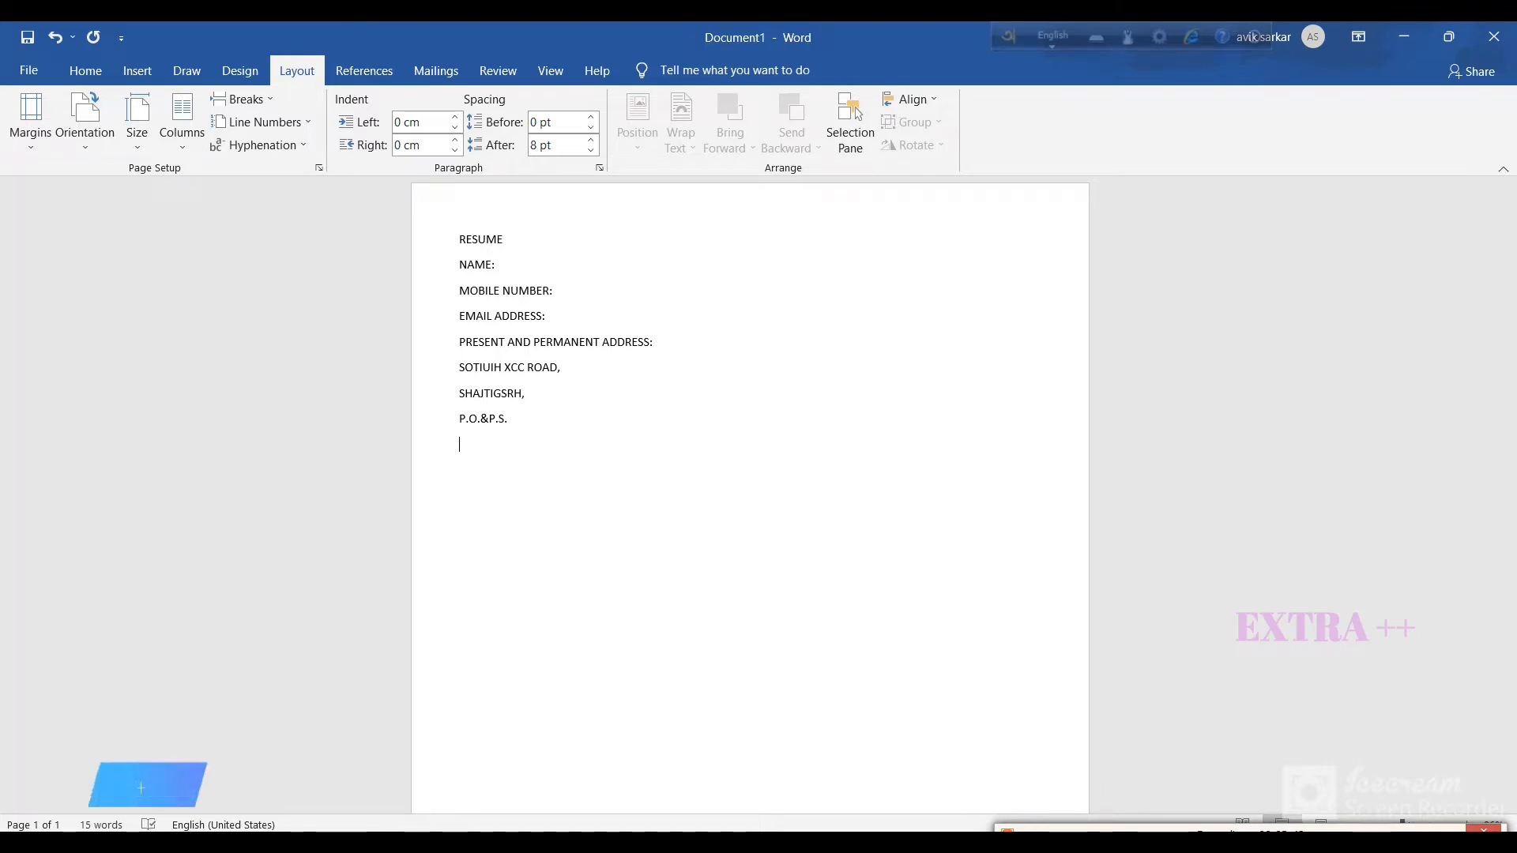
{"action": "type", "text": "DIST;"}
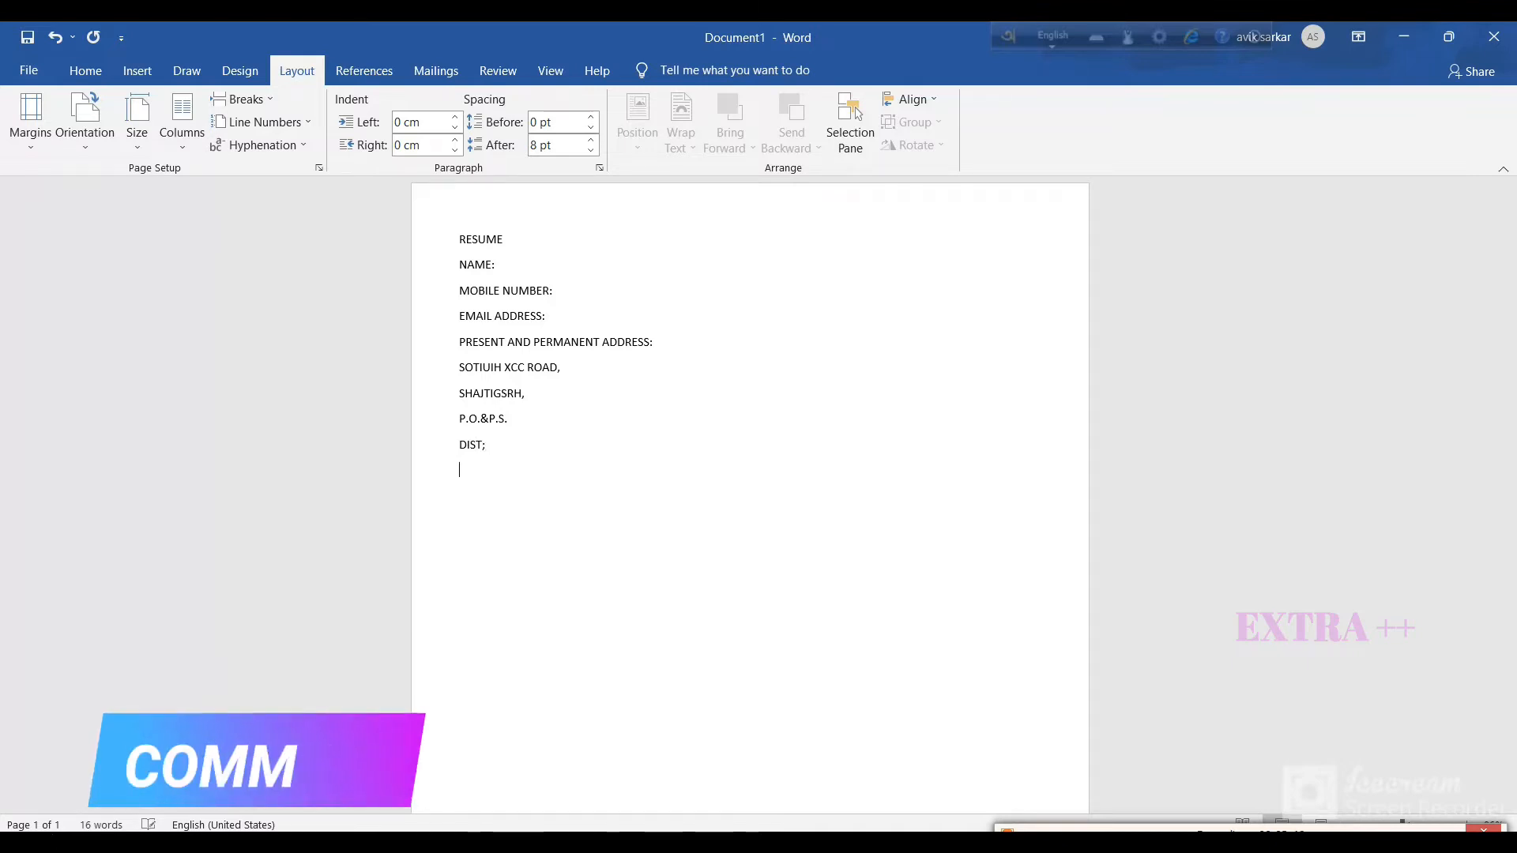
{"action": "key", "text": "BackSpace"}
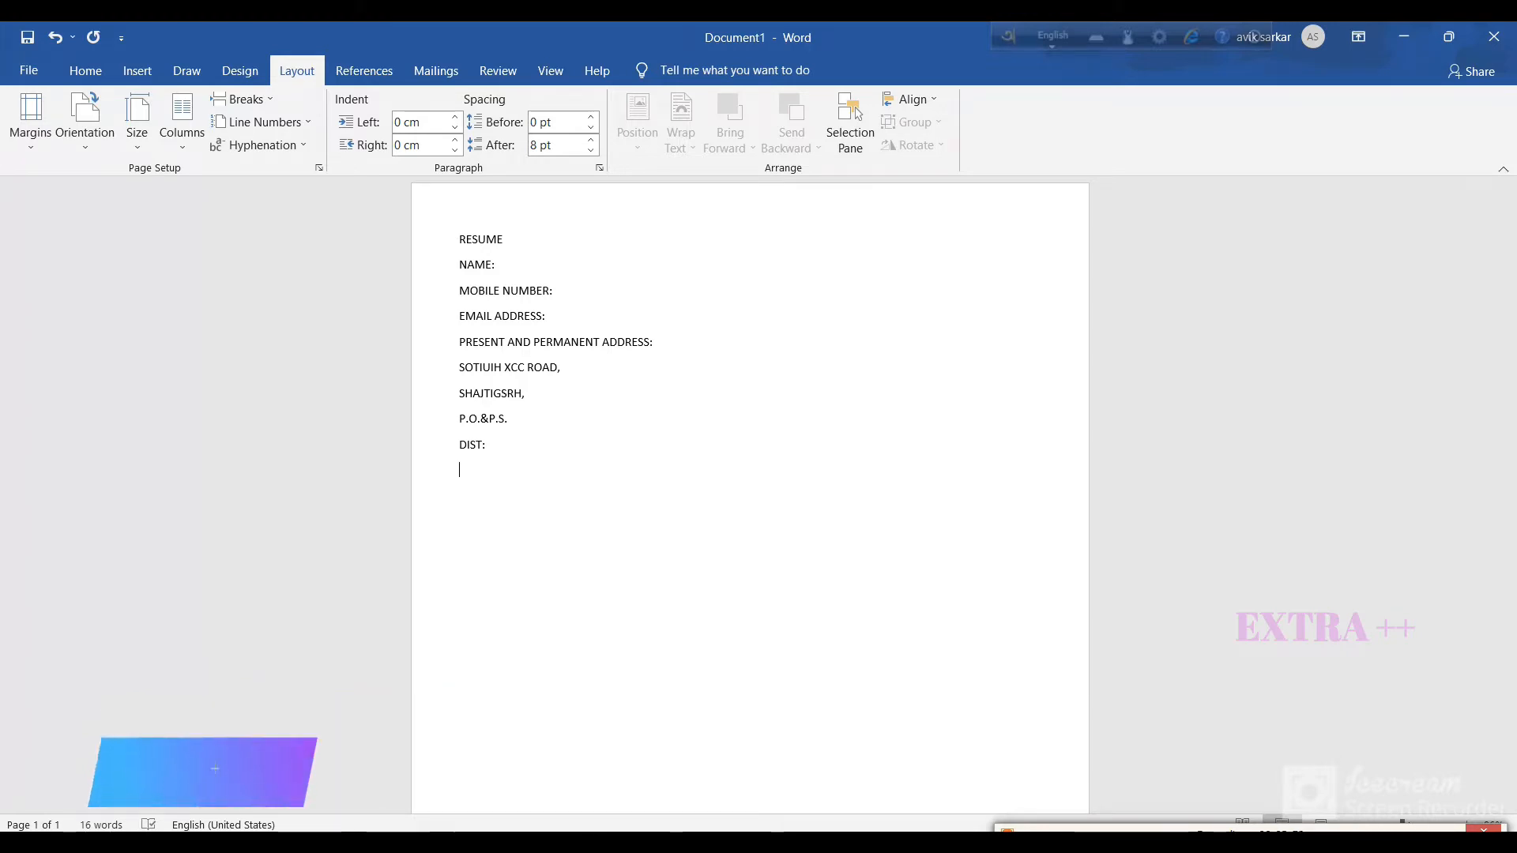
Add the label "PIN:" on the line below the "DIST:" label to finish the address block.
{"action": "type", "text": "PIN"}
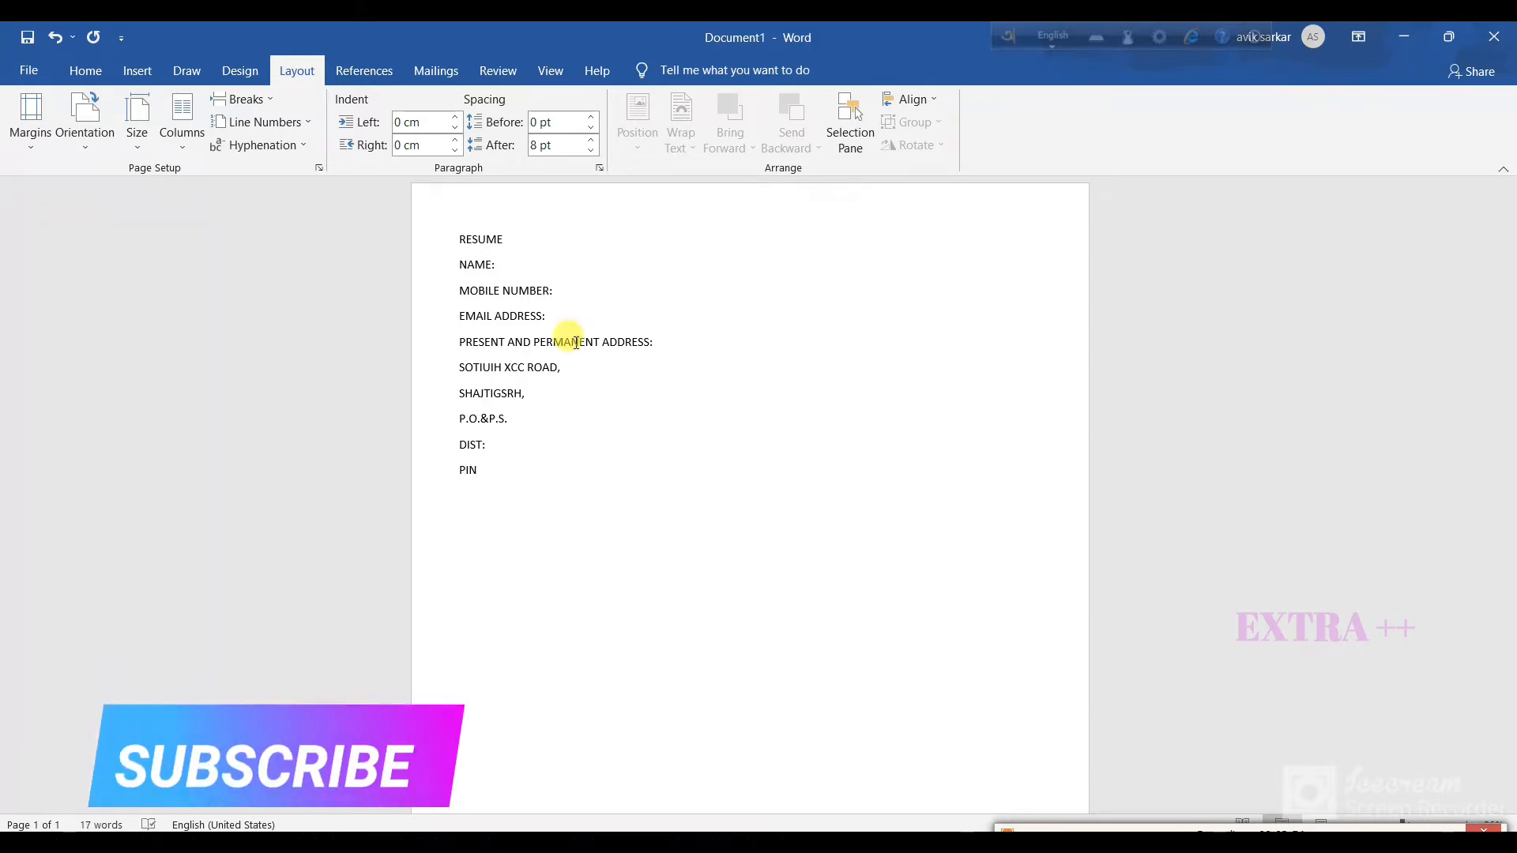
{"action": "type", "text": ":"}
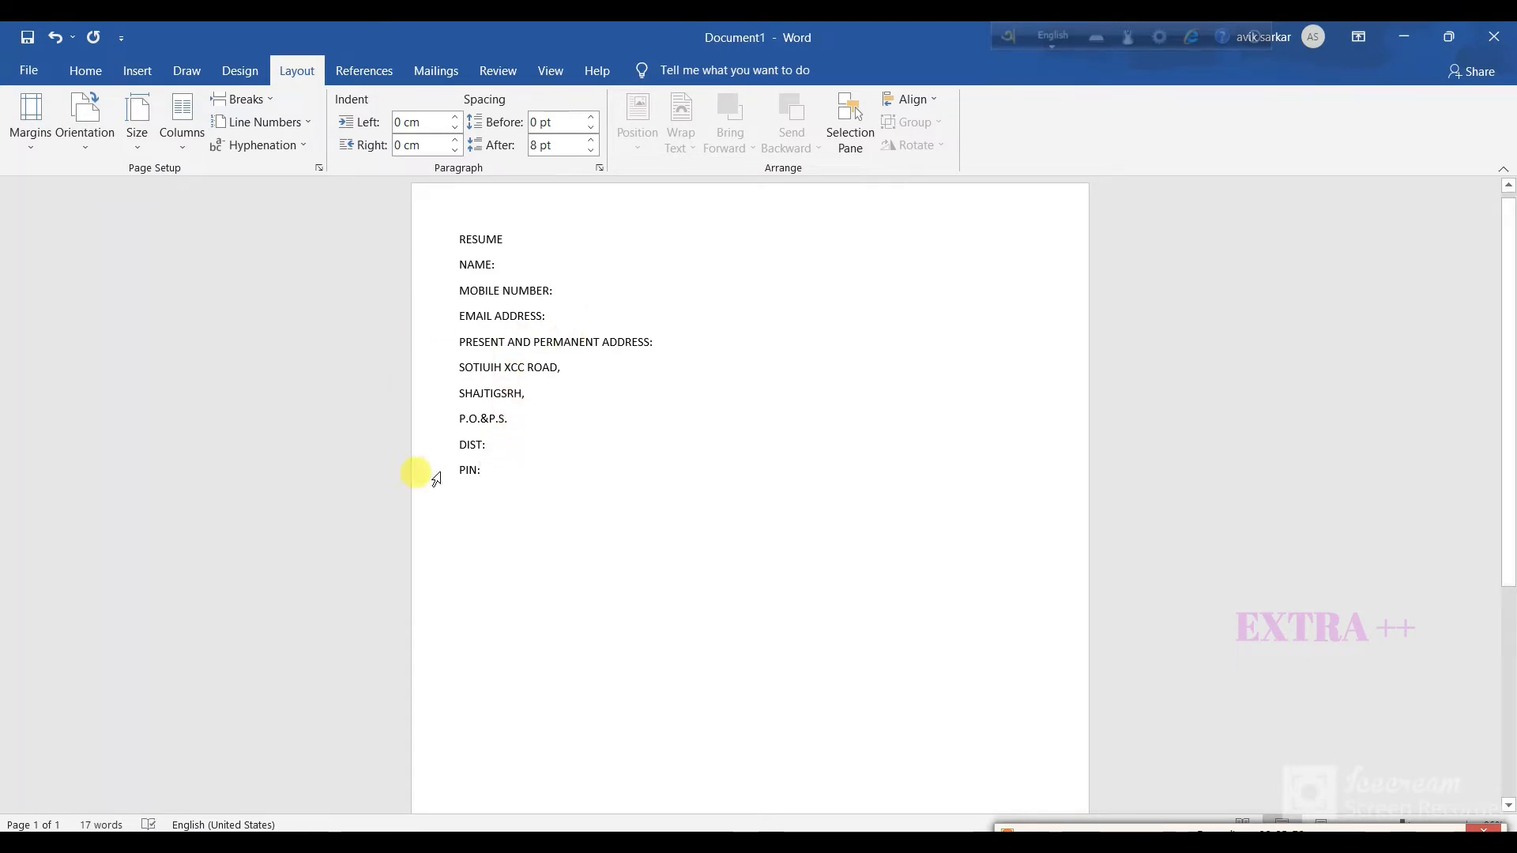
{"action": "left_click", "coordinate": [17, 70]}
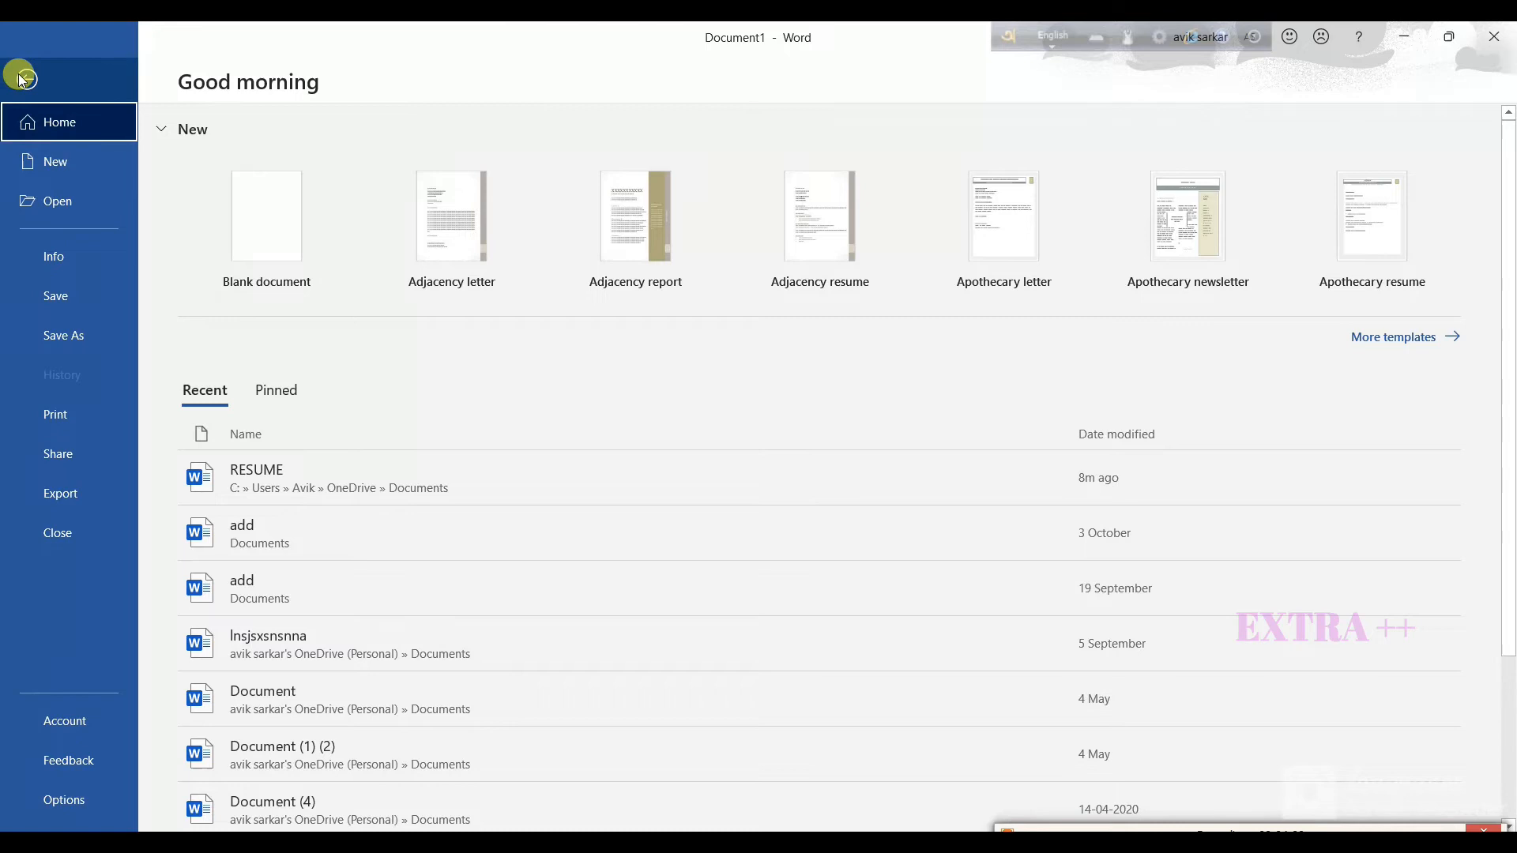
{"action": "left_click", "coordinate": [21, 79]}
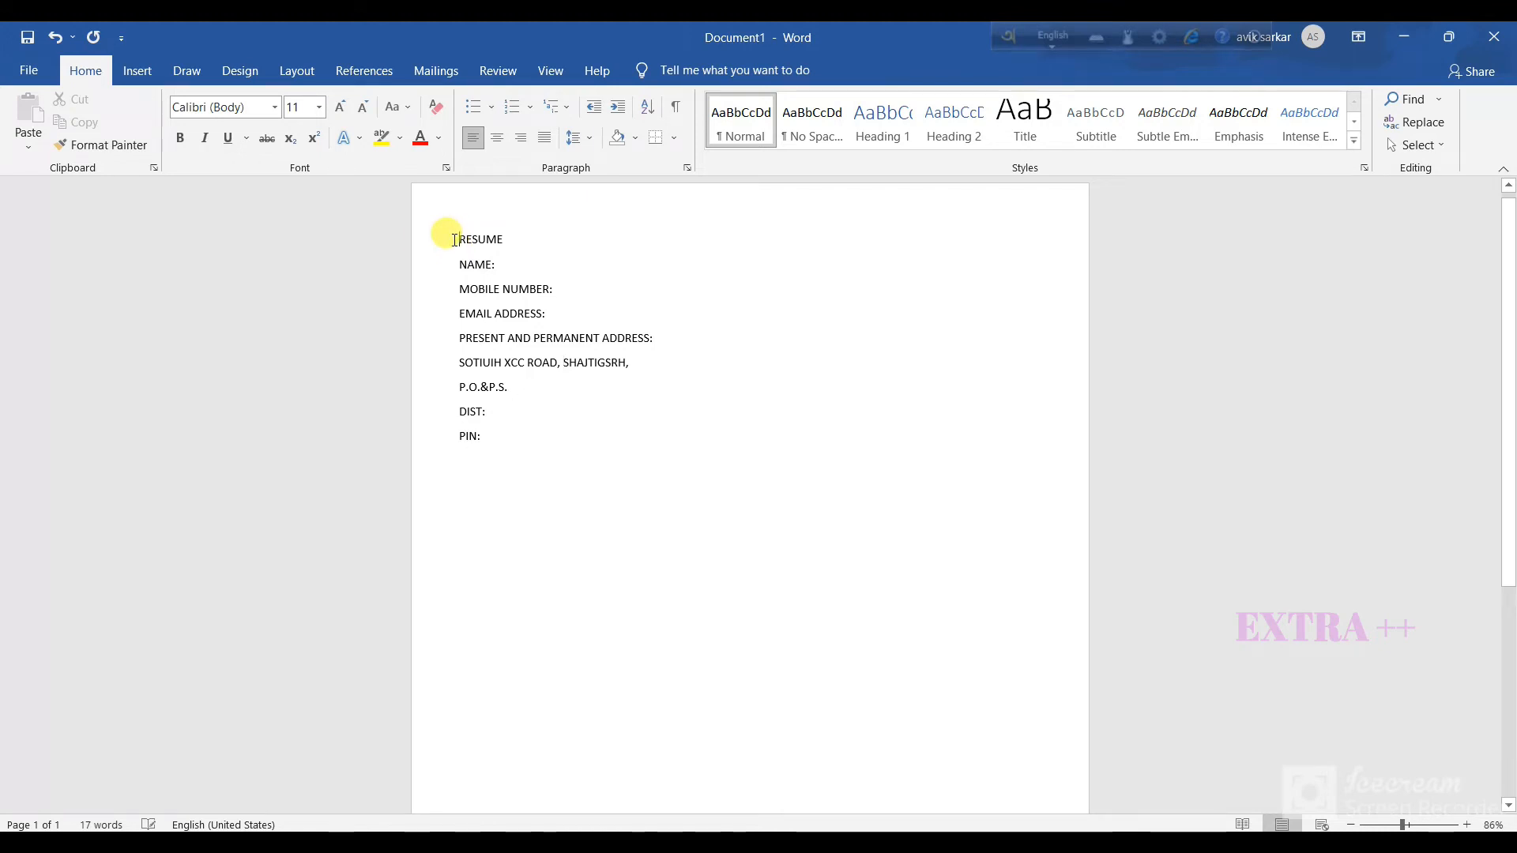
Make the "RESUME" heading bold and centre it on the page.
{"action": "key", "text": "shift+Right"}
{"action": "key", "text": "shift+Right"}
{"action": "key", "text": "shift+Right"}
{"action": "key", "text": "shift+Right"}
{"action": "key", "text": "shift+Right"}
{"action": "key", "text": "shift+Right"}
{"action": "key", "text": "shift+Right"}
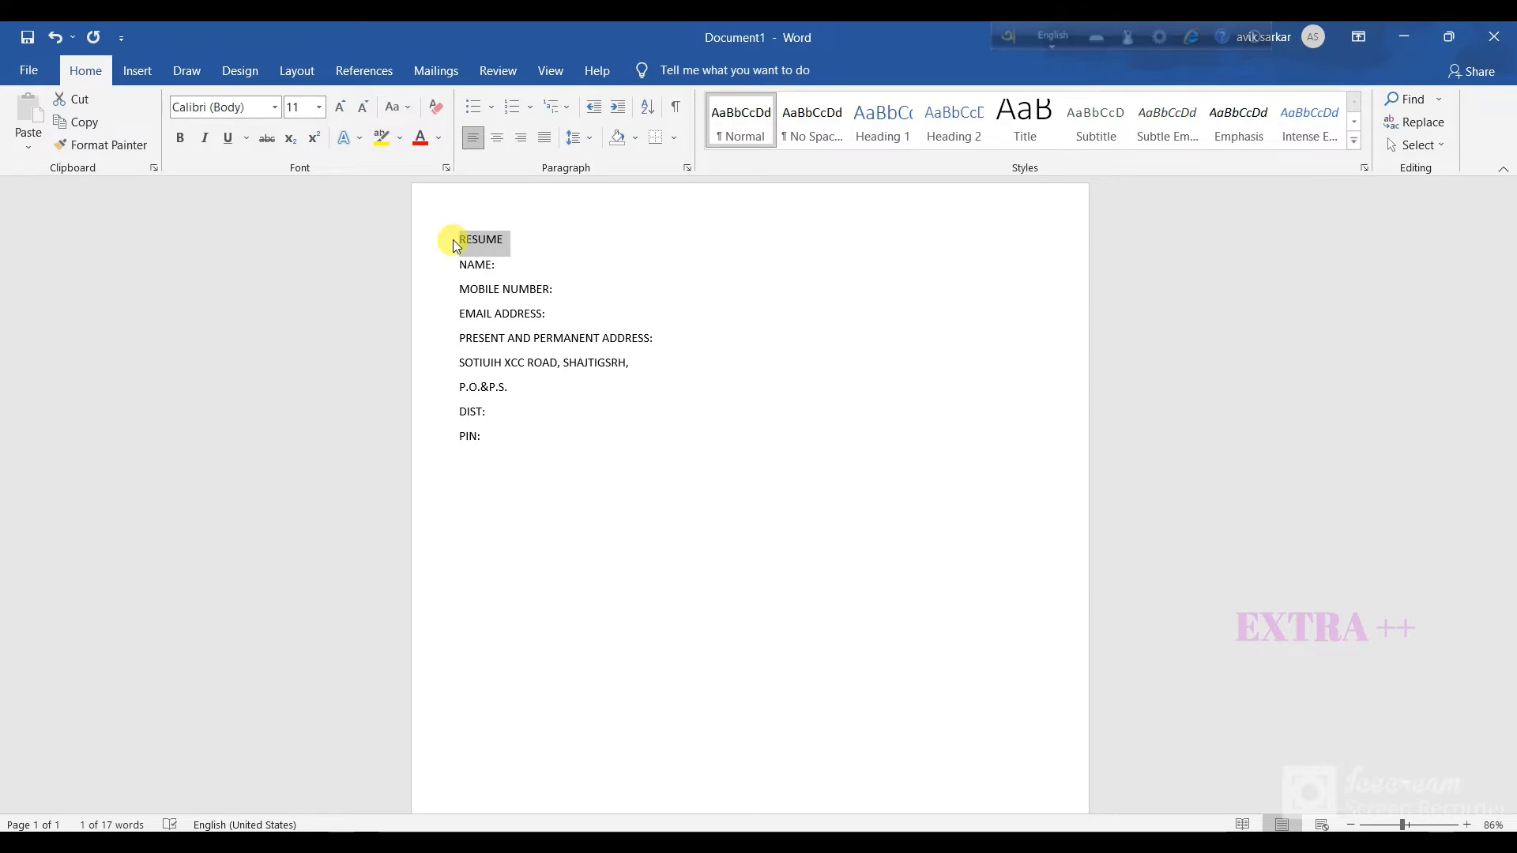
{"action": "key", "text": "ctrl+b"}
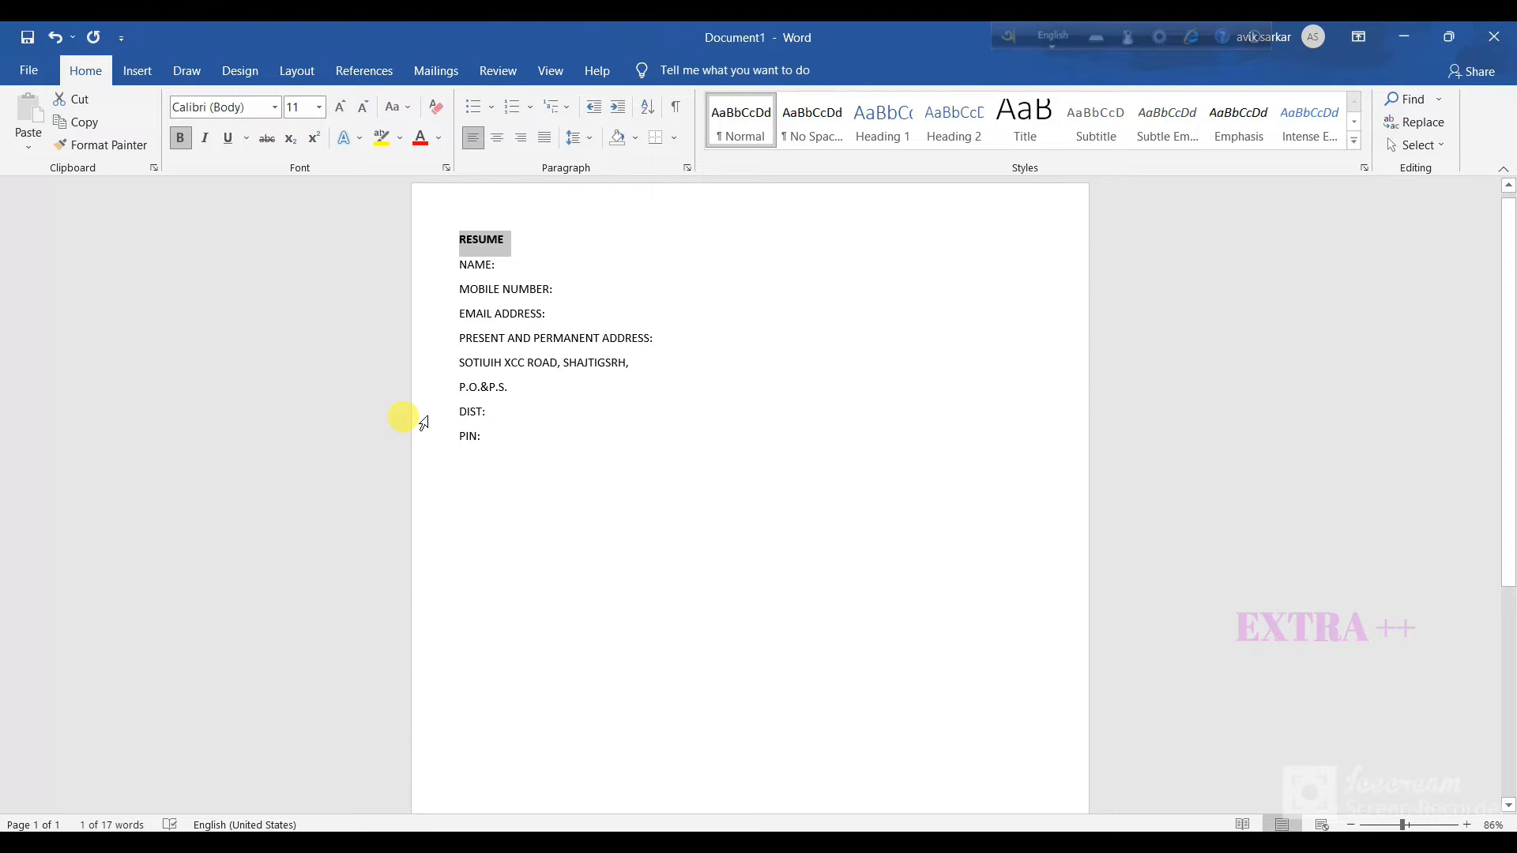
{"action": "key", "text": "ctrl+e"}
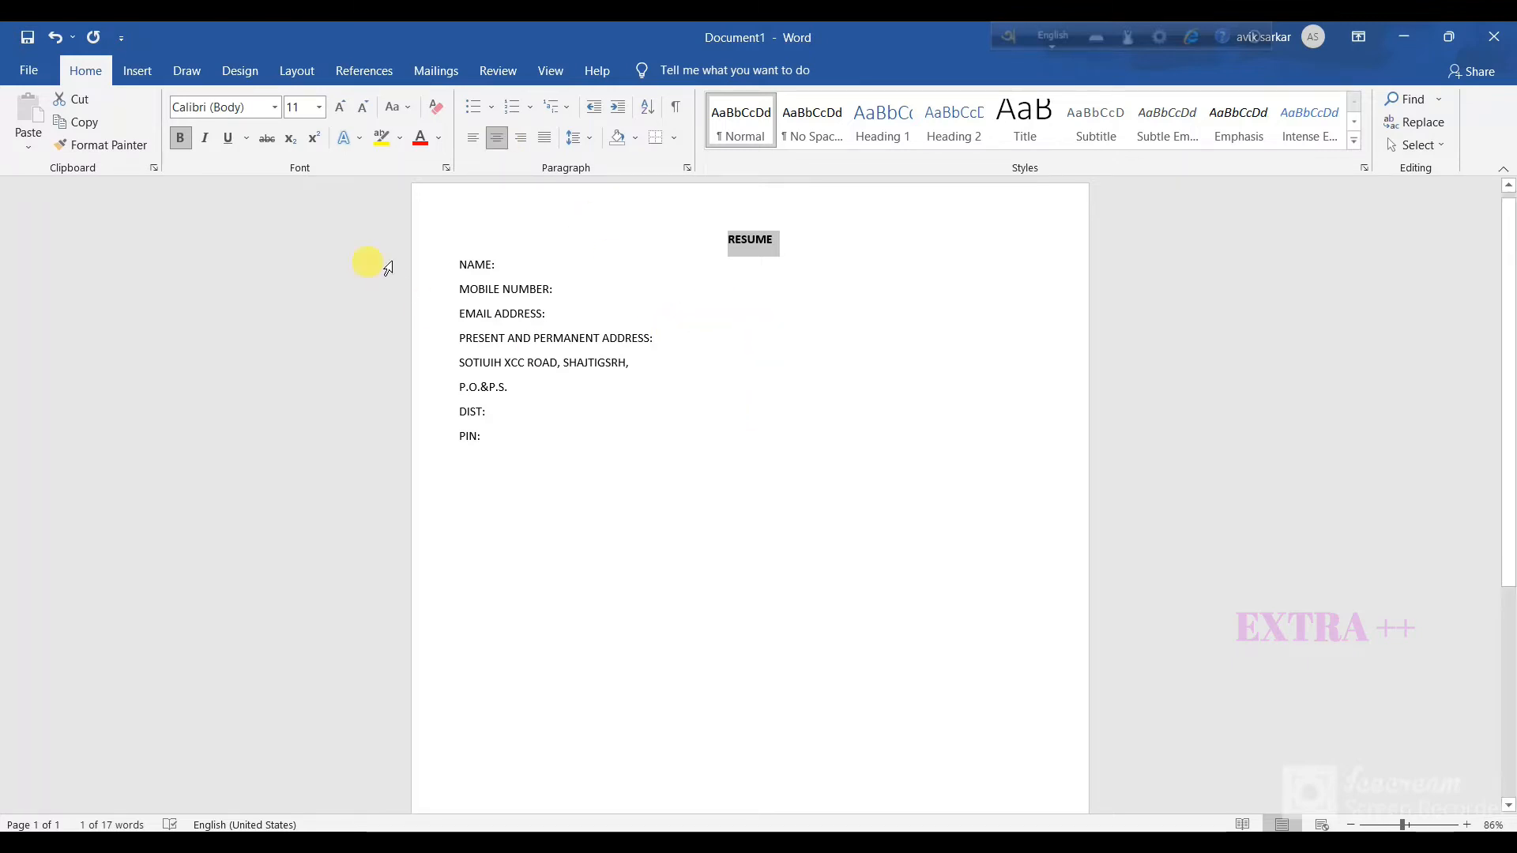
Enlarge the "RESUME" heading to font size 24 and underline it.
{"action": "left_click", "coordinate": [320, 114]}
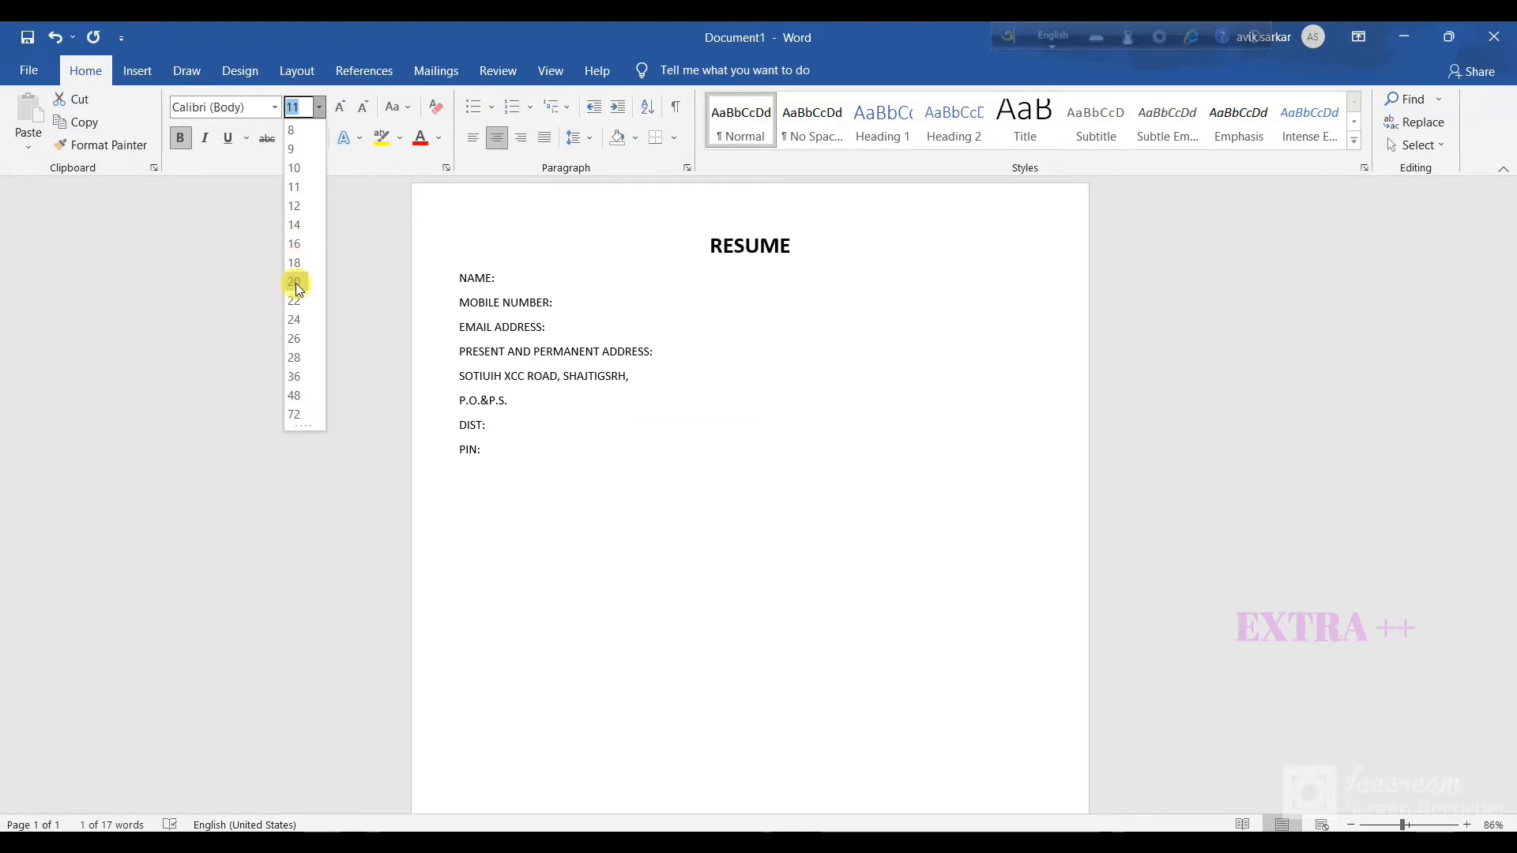
{"action": "left_click", "coordinate": [293, 320]}
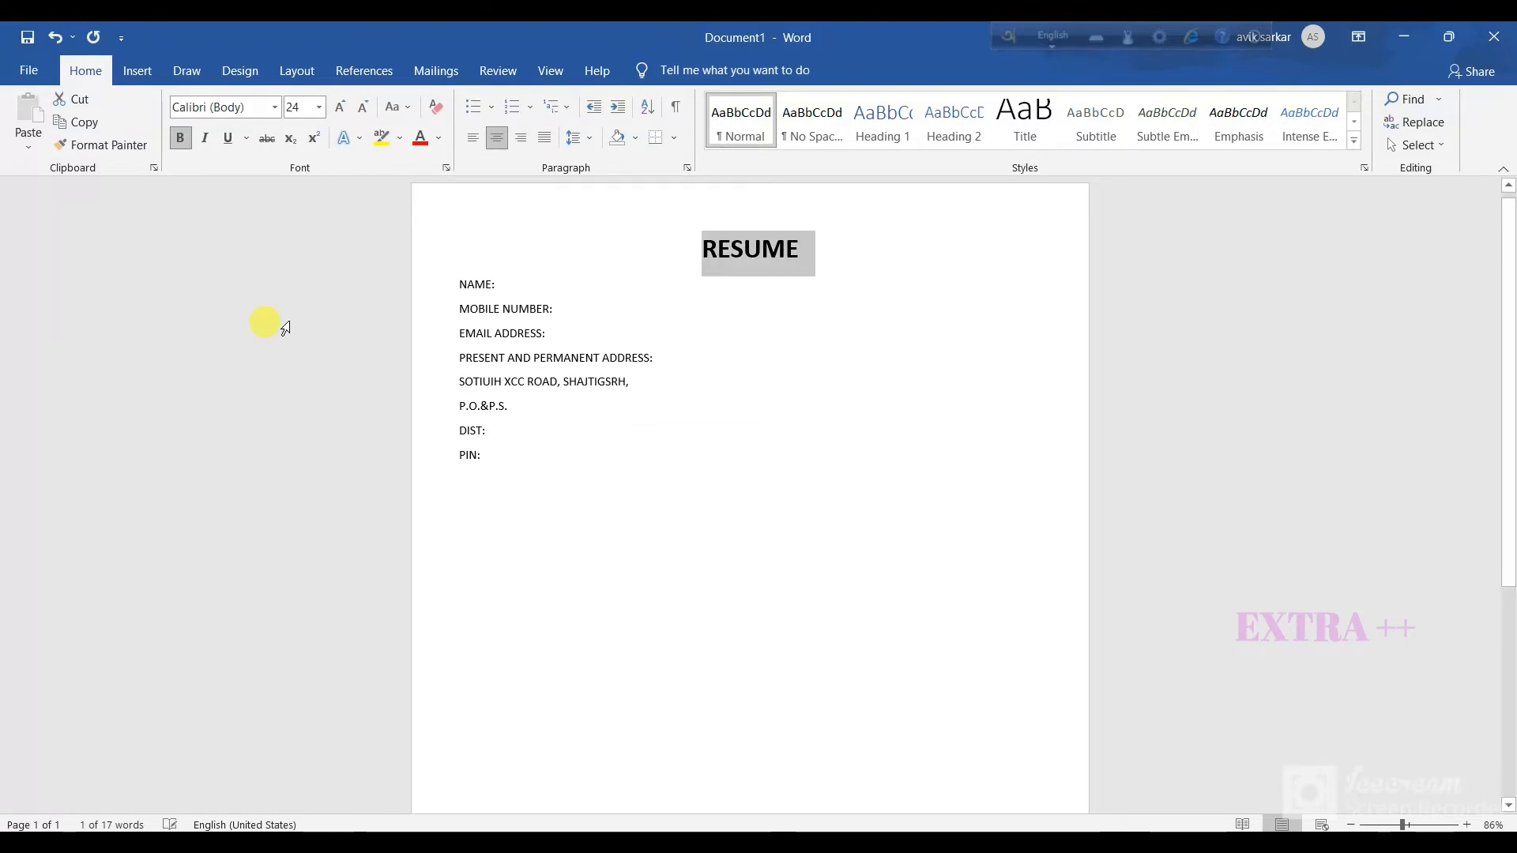
{"action": "left_click", "coordinate": [226, 139]}
{"action": "left_click", "coordinate": [754, 386]}
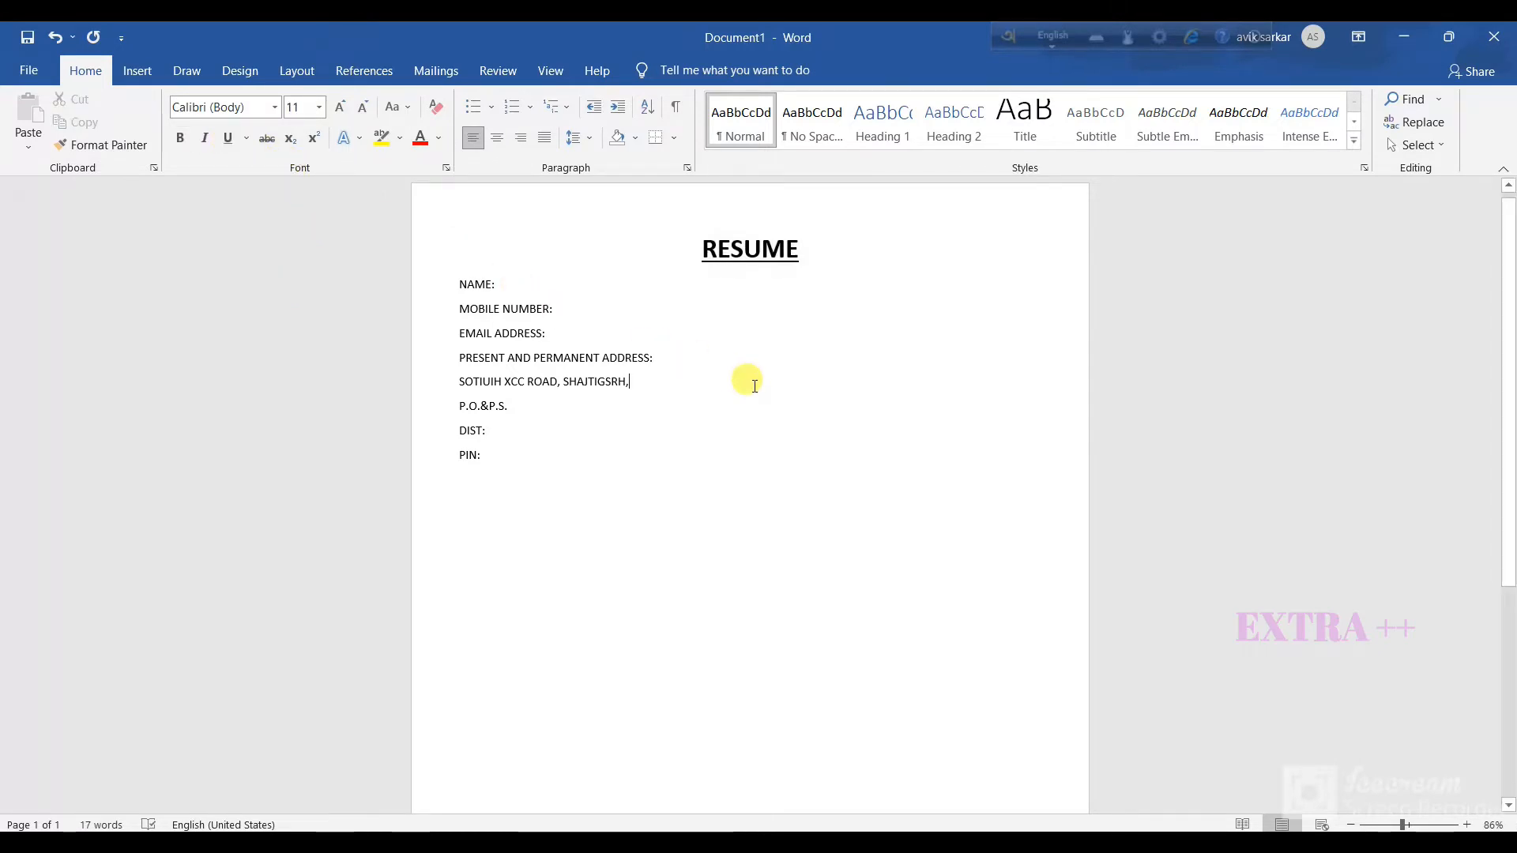
Format all the lines from "NAME:" through "PIN:" in bold at font size 12.
{"action": "left_click", "coordinate": [460, 284]}
{"action": "key", "text": "shift+Down"}
{"action": "key", "text": "shift+Down"}
{"action": "key", "text": "shift+Down"}
{"action": "key", "text": "shift+Down"}
{"action": "key", "text": "shift+Down"}
{"action": "key", "text": "shift+Down"}
{"action": "key", "text": "shift+Down"}
{"action": "key", "text": "shift+Down"}
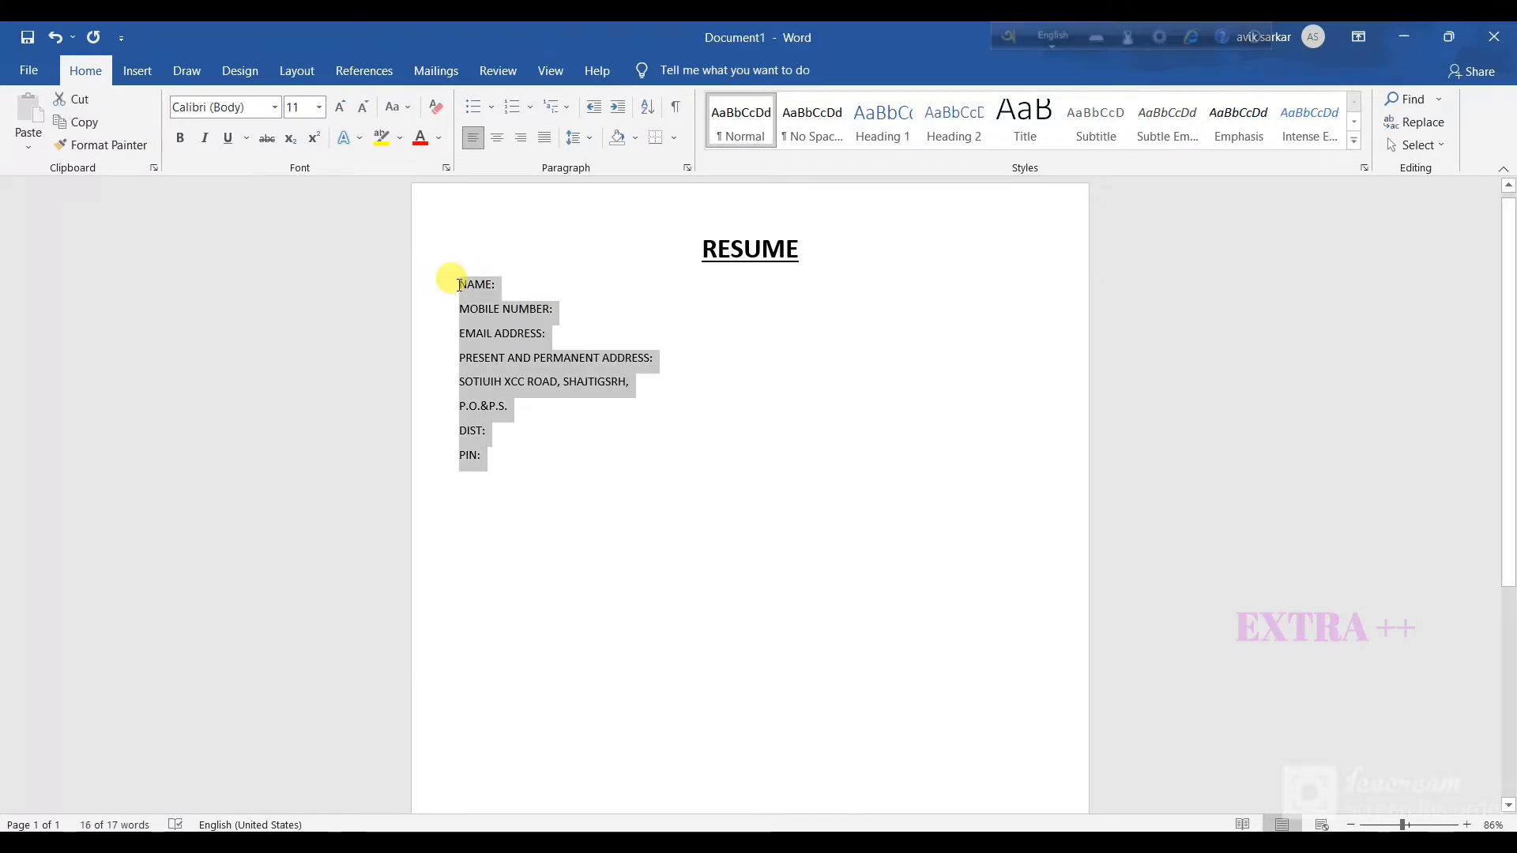
{"action": "left_click", "coordinate": [318, 108]}
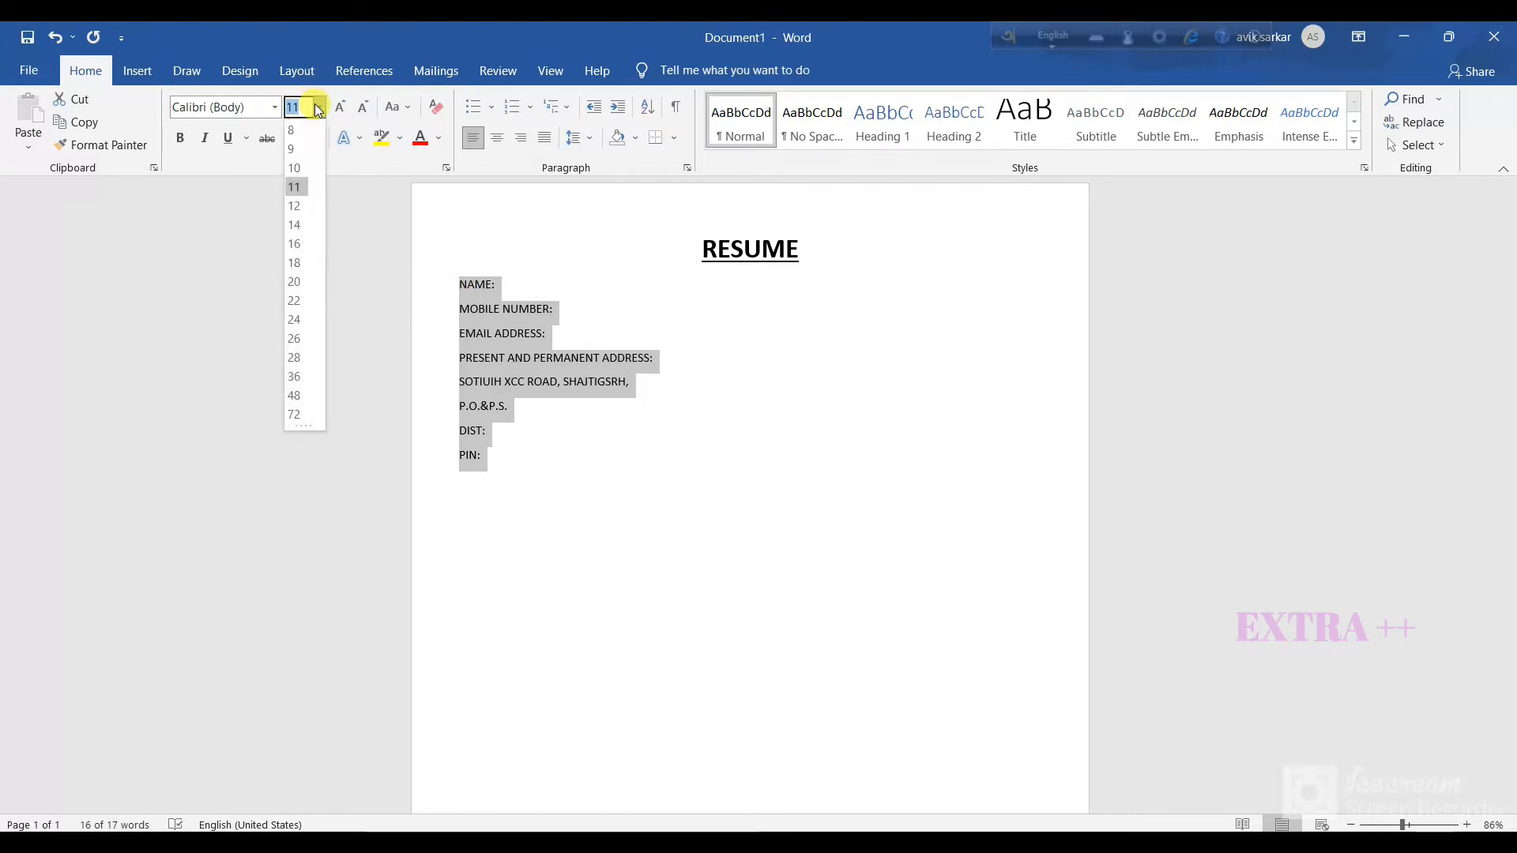
{"action": "left_click", "coordinate": [294, 205]}
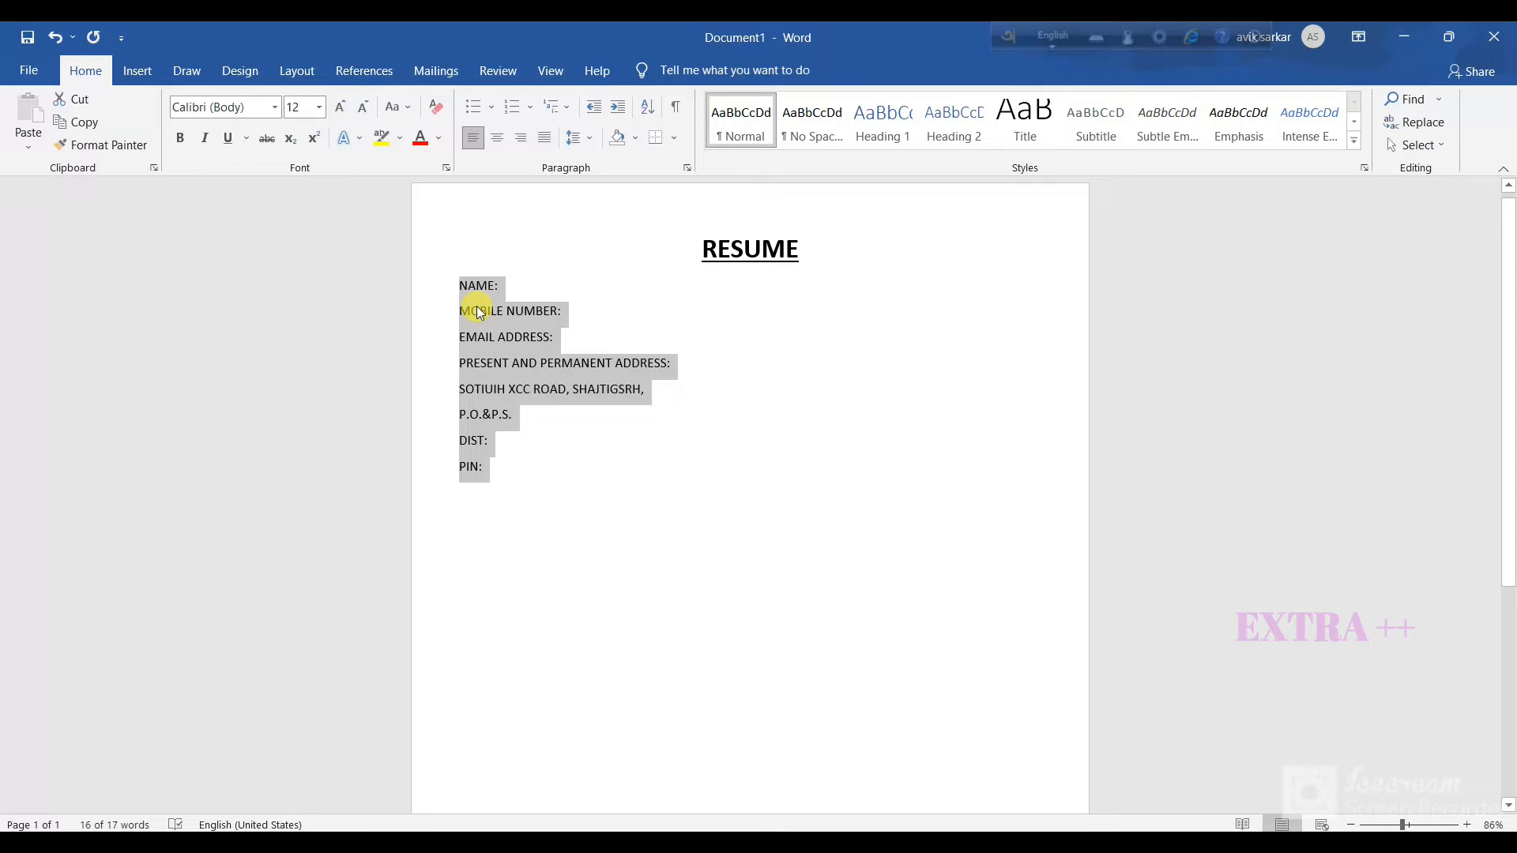
{"action": "key", "text": "ctrl+b"}
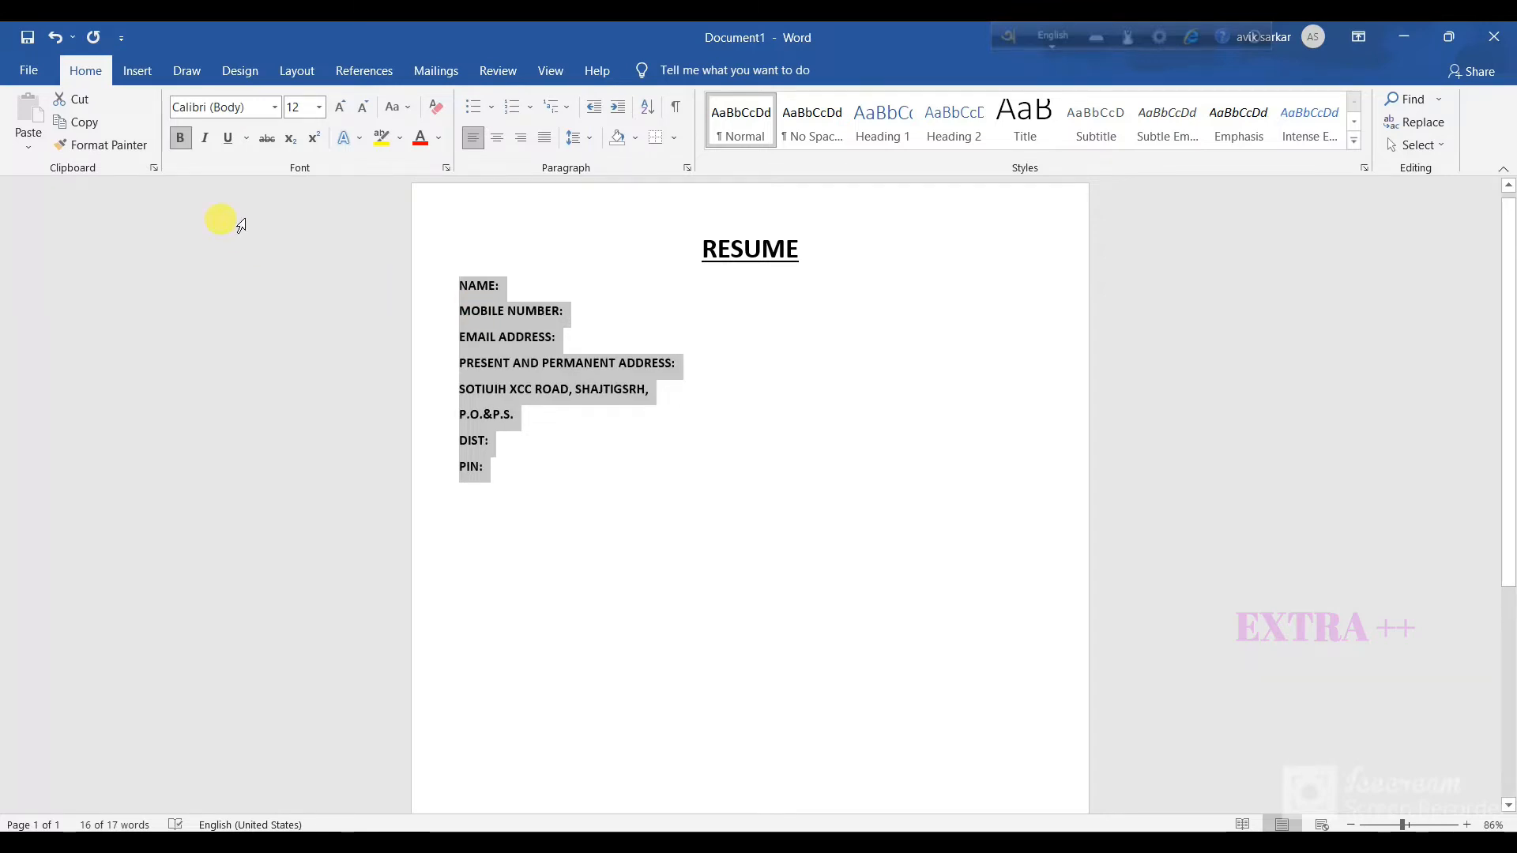
{"action": "left_click", "coordinate": [662, 436]}
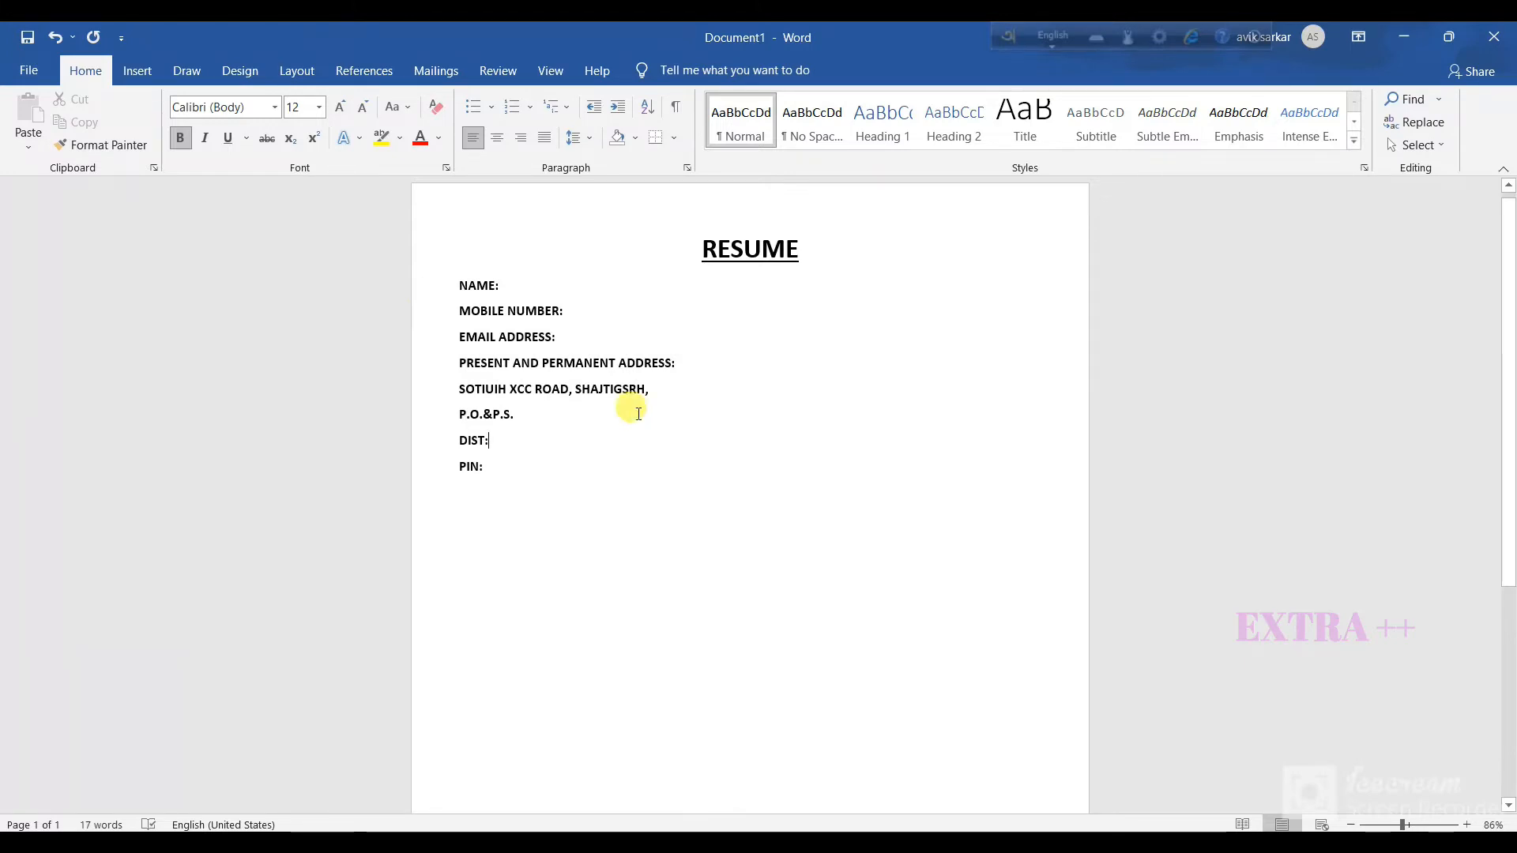
Draw a straight line about 18.8 cm long across the page just below the "PIN:" line.
{"action": "left_click", "coordinate": [142, 75]}
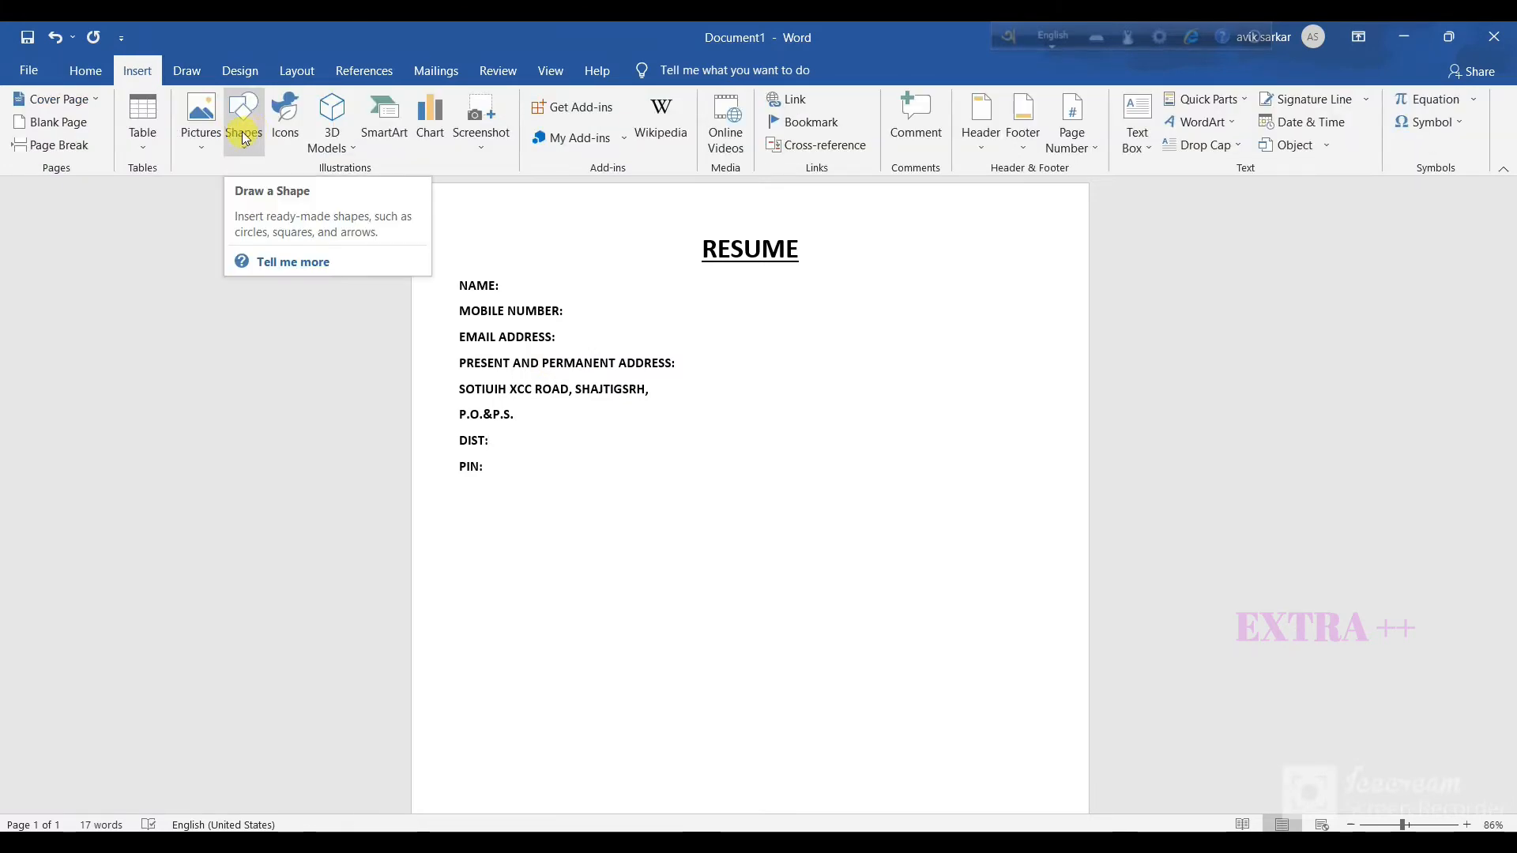
{"action": "left_click", "coordinate": [242, 134]}
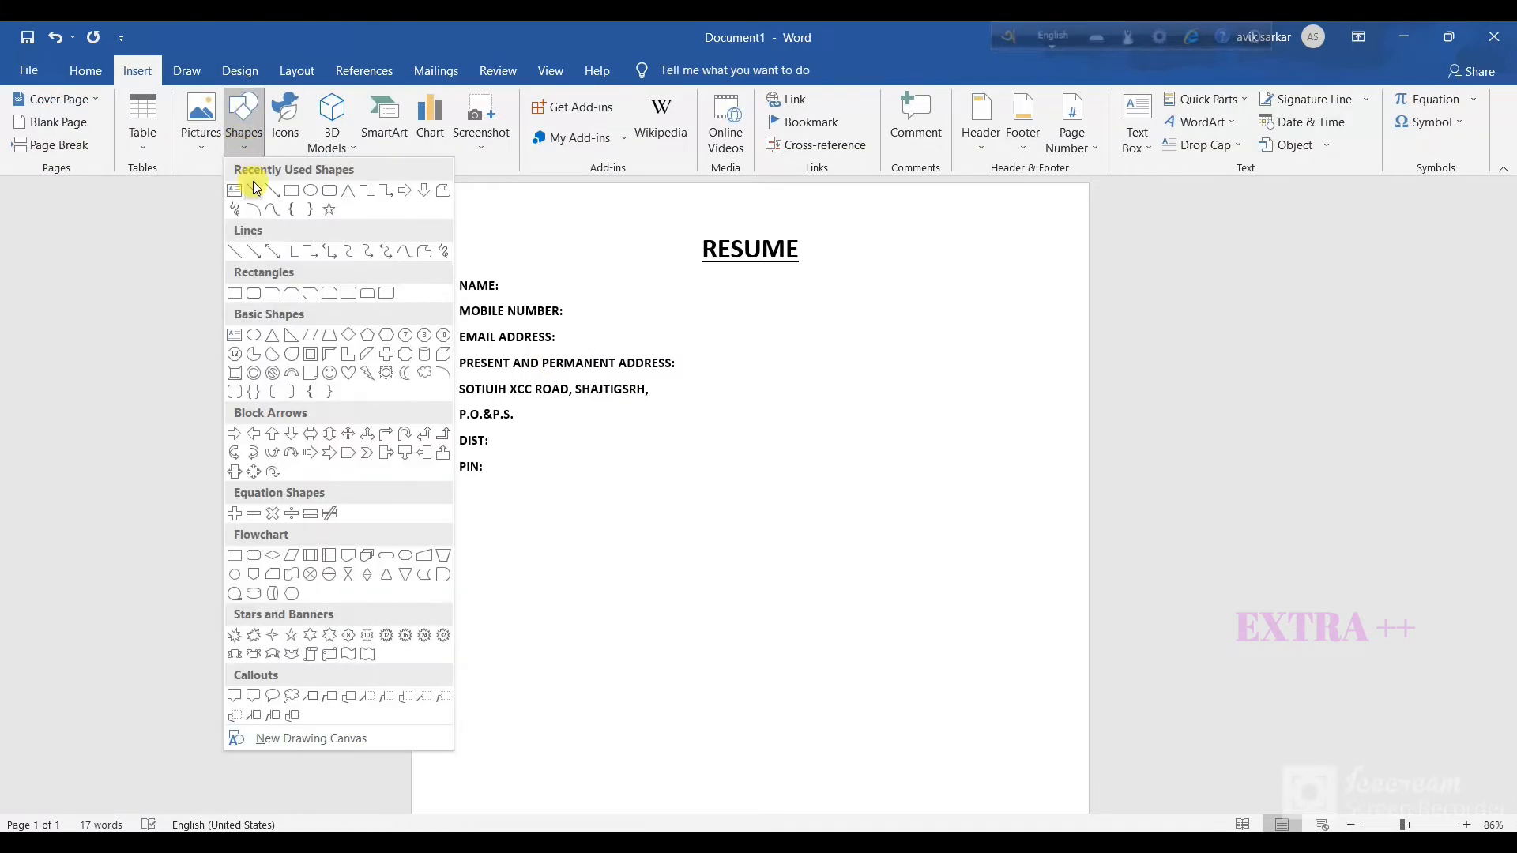
{"action": "left_click", "coordinate": [253, 192]}
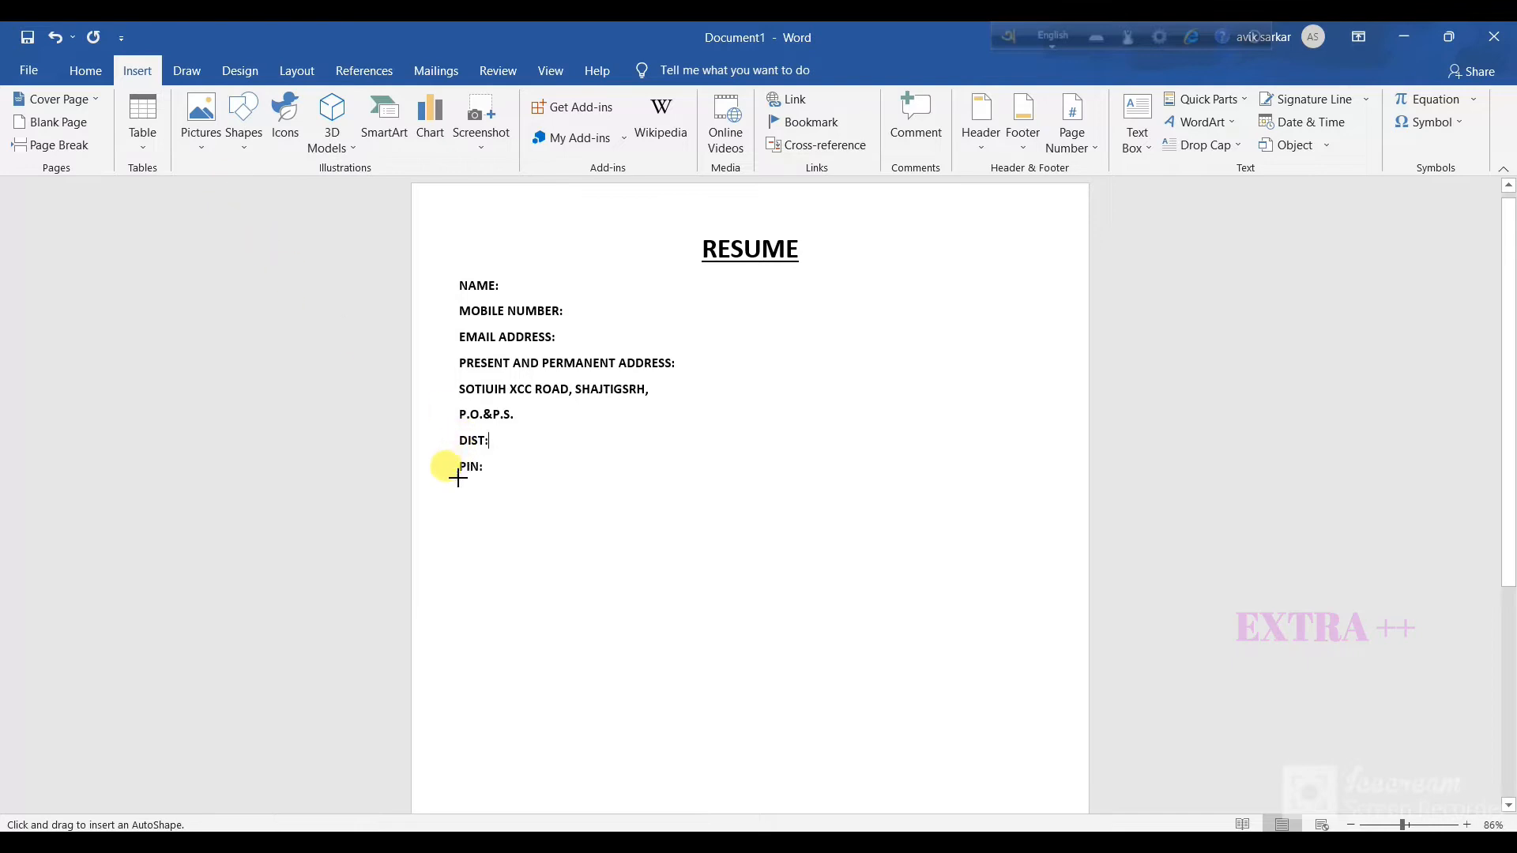
{"action": "left_click_drag", "start_coordinate": [450, 483], "coordinate": [1058, 479]}
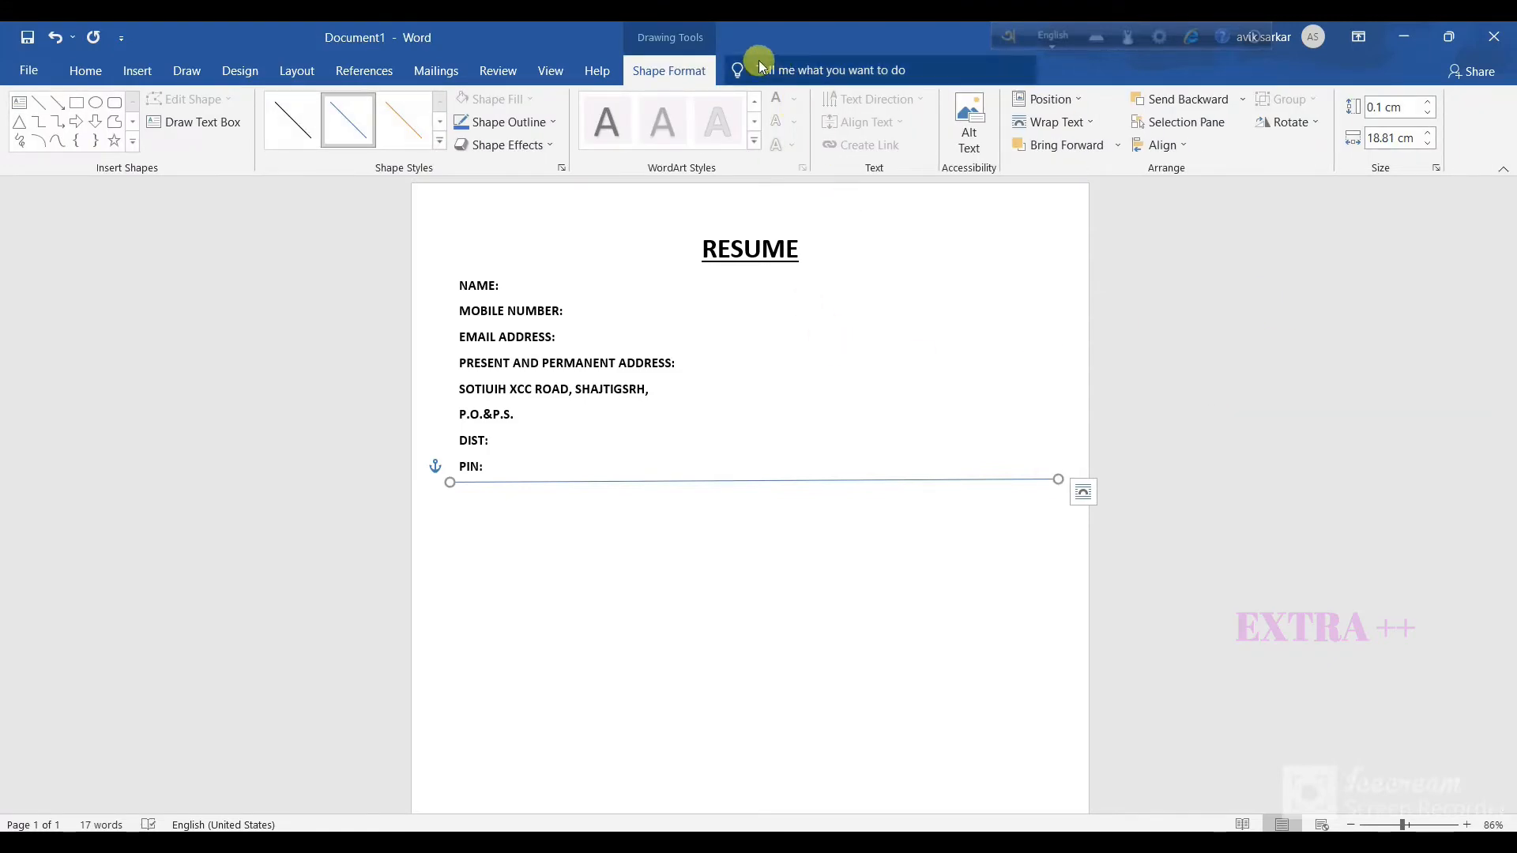
Style the divider line in black with the thick black theme style and a heavier outline weight.
{"action": "left_click", "coordinate": [508, 125]}
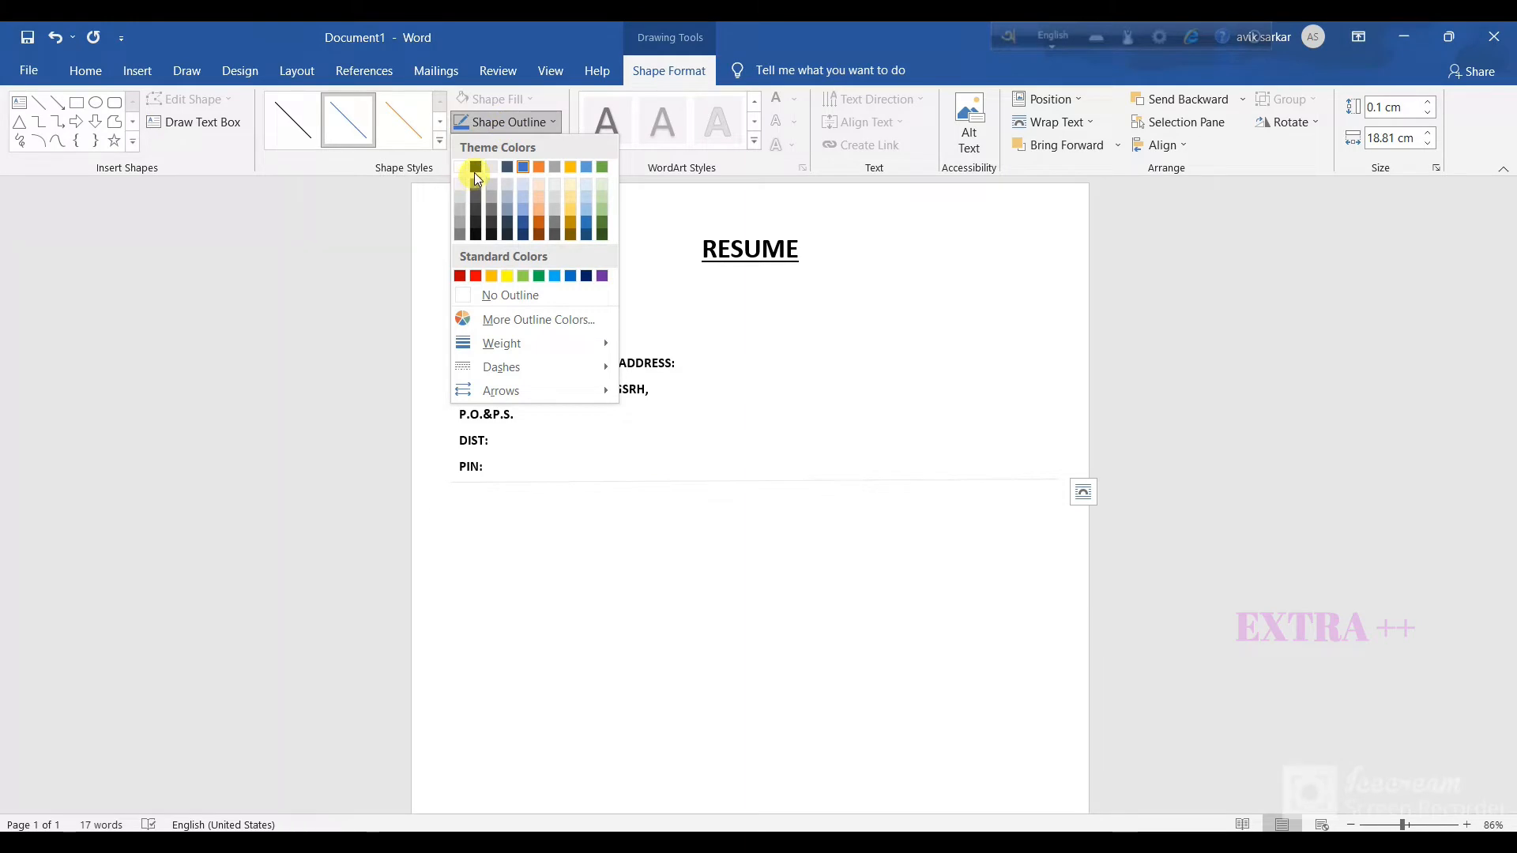
{"action": "left_click", "coordinate": [476, 167]}
{"action": "left_click", "coordinate": [487, 150]}
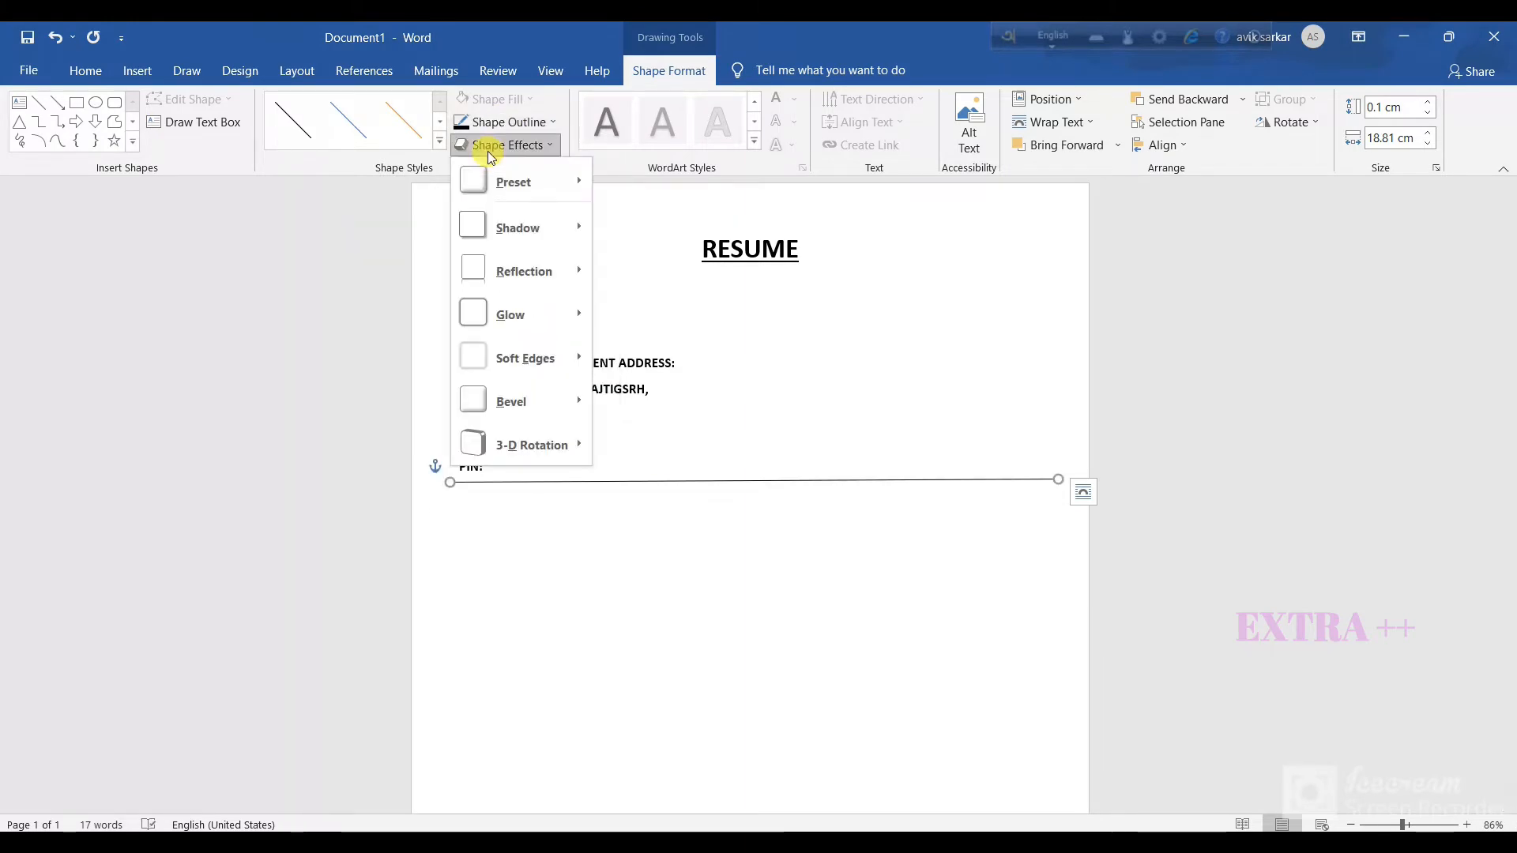
{"action": "left_click", "coordinate": [563, 115]}
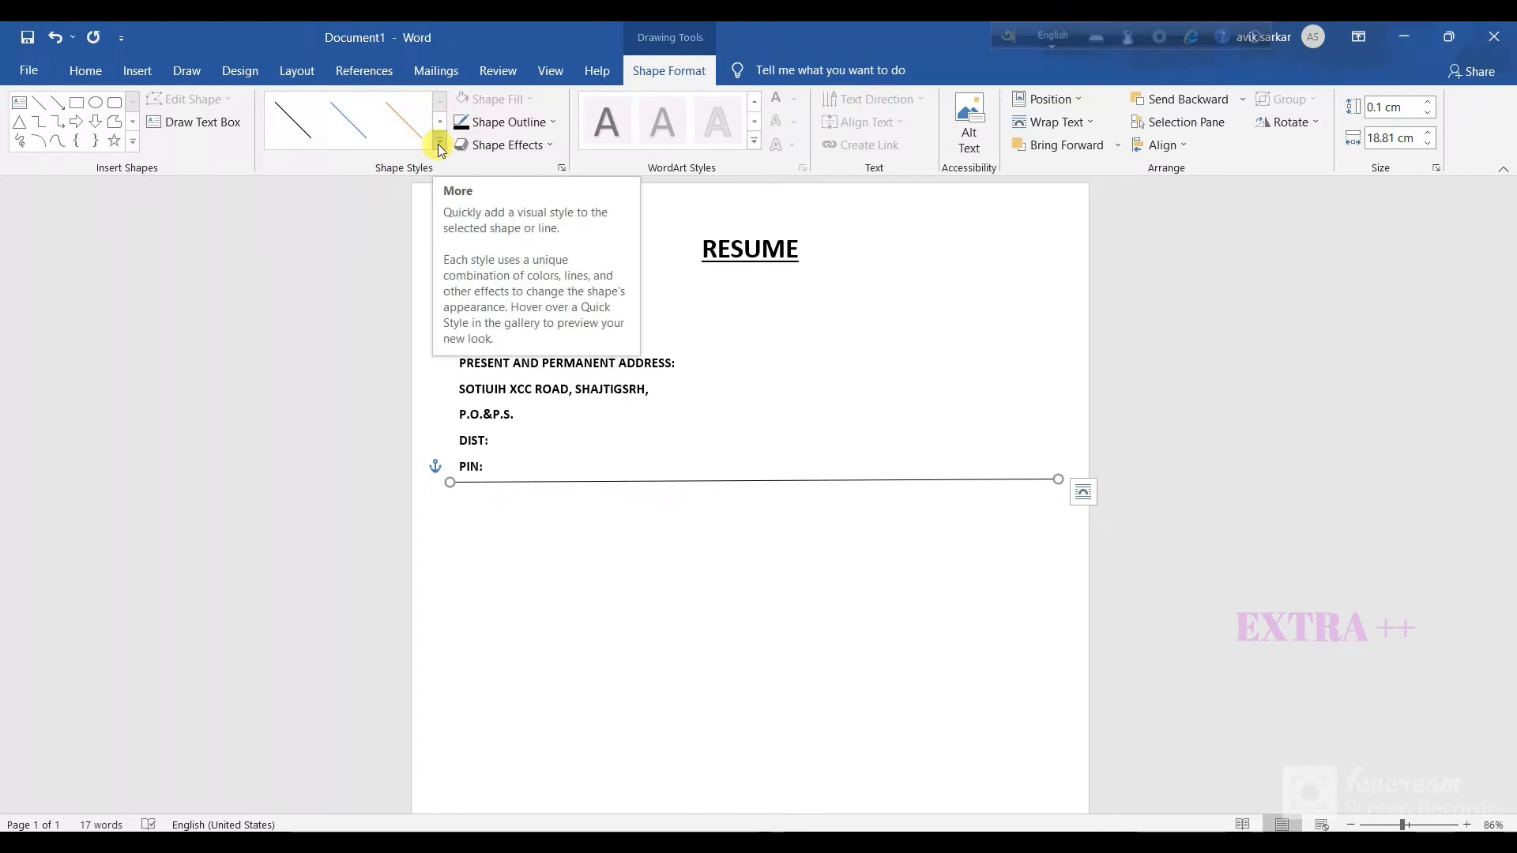
{"action": "left_click", "coordinate": [438, 145]}
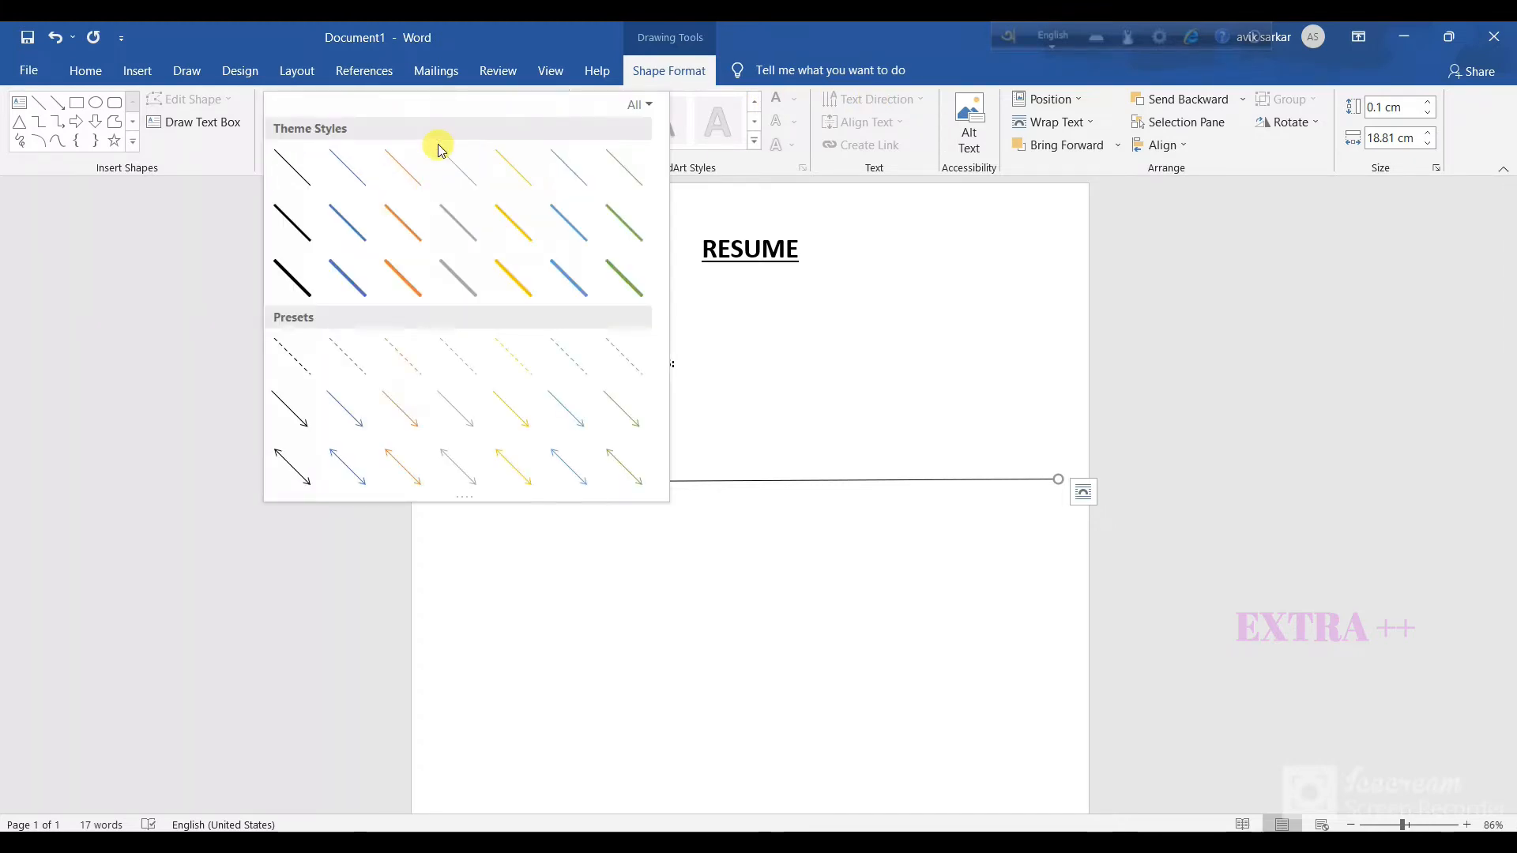
{"action": "left_click", "coordinate": [297, 289]}
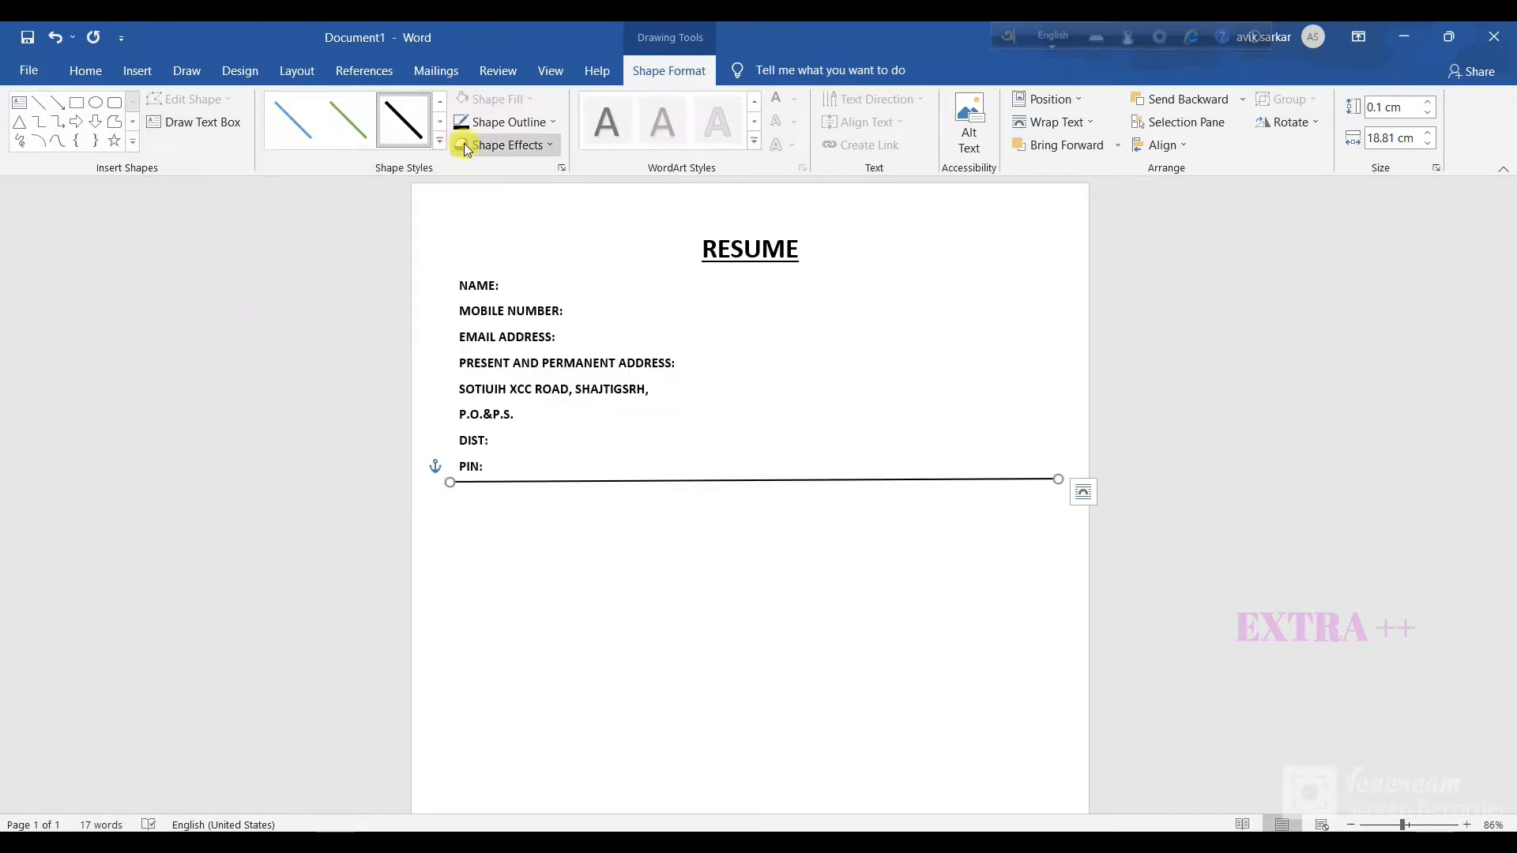
{"action": "left_click", "coordinate": [553, 121]}
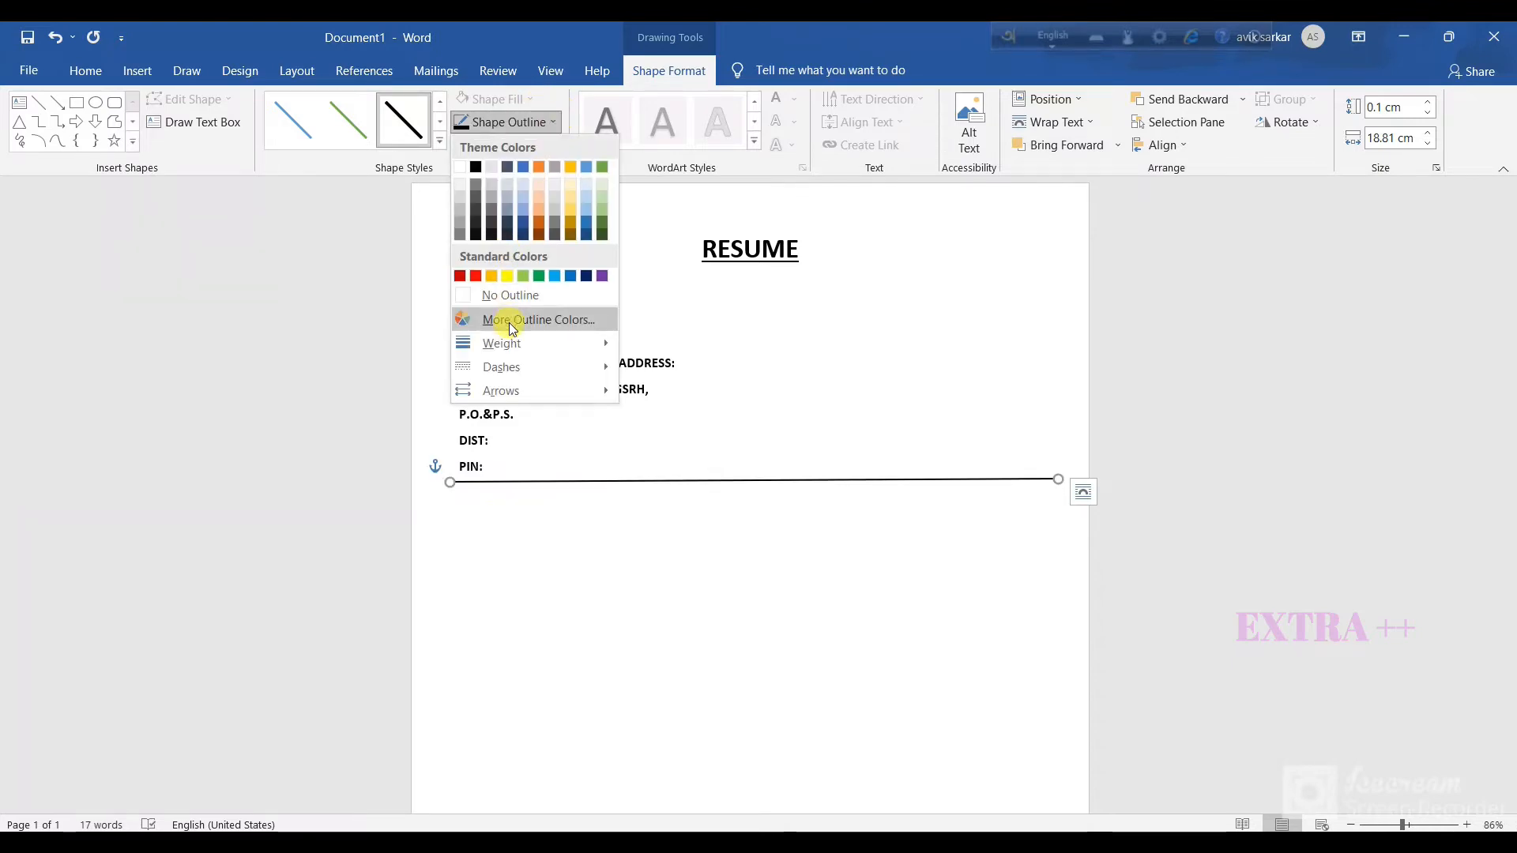
{"action": "mouse_move", "coordinate": [507, 349]}
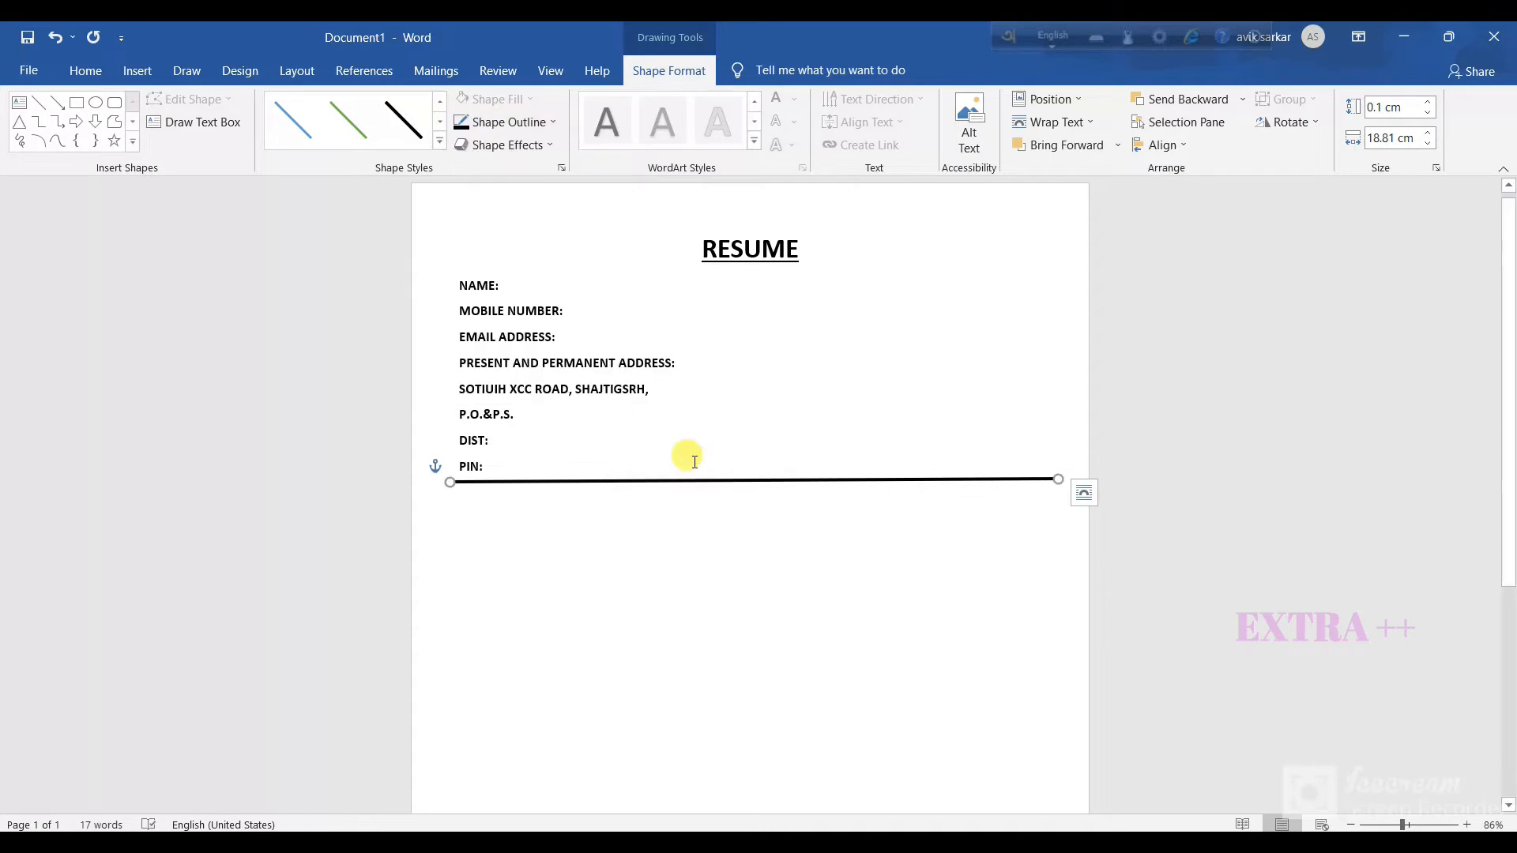
Insert two line breaks after "PIN:" to continue the text below the divider line.
{"action": "left_click", "coordinate": [486, 514]}
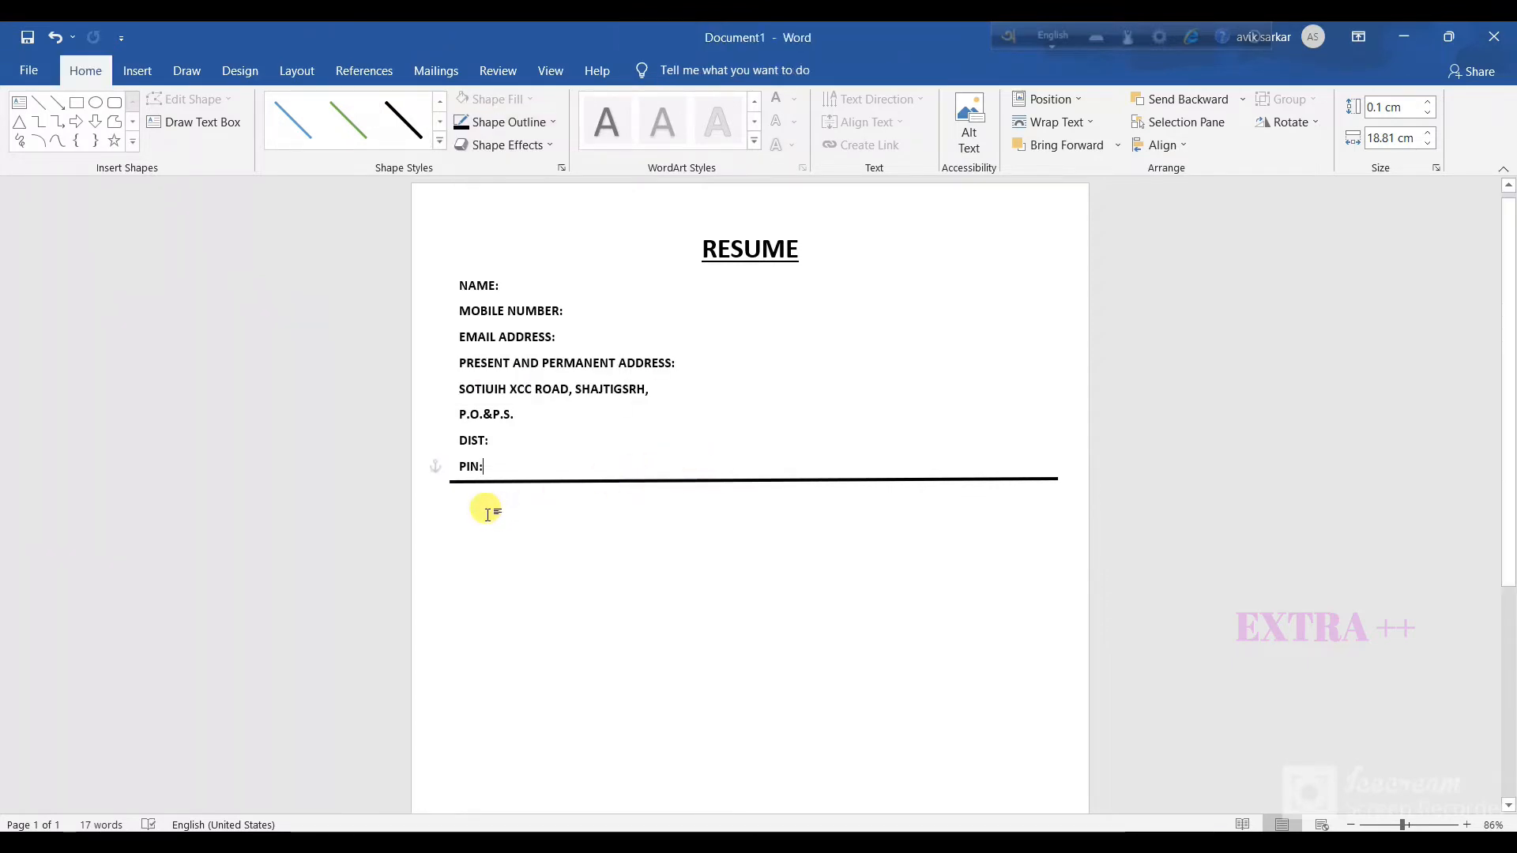
{"action": "key", "text": "Return"}
{"action": "key", "text": "Return"}
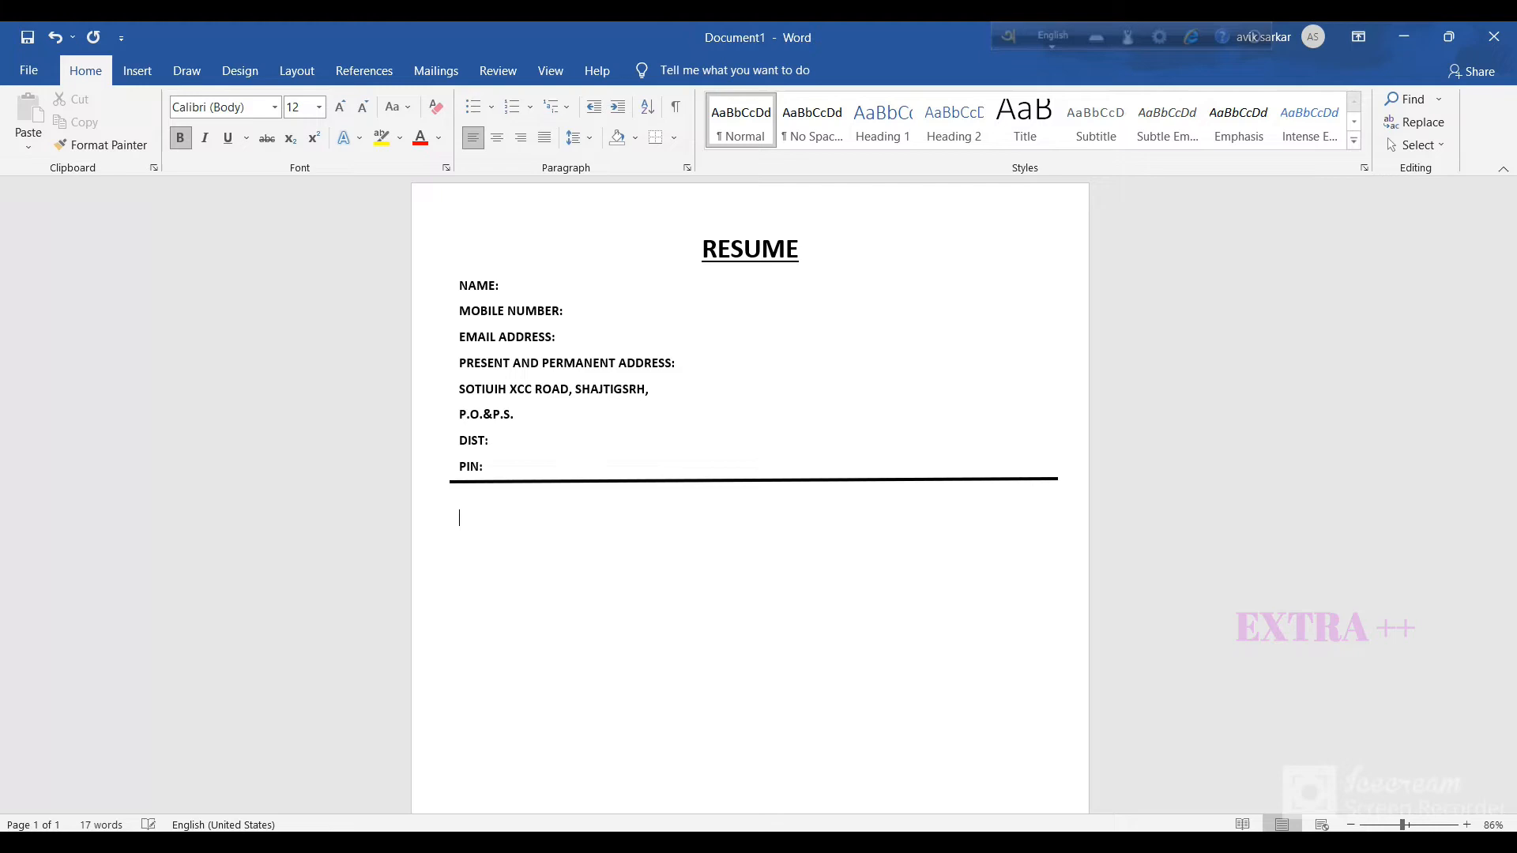
Draw a rectangle about 5.4 cm high and 4.8 cm wide beside the contact details, above the divider line.
{"action": "left_click", "coordinate": [146, 71]}
{"action": "left_click", "coordinate": [253, 139]}
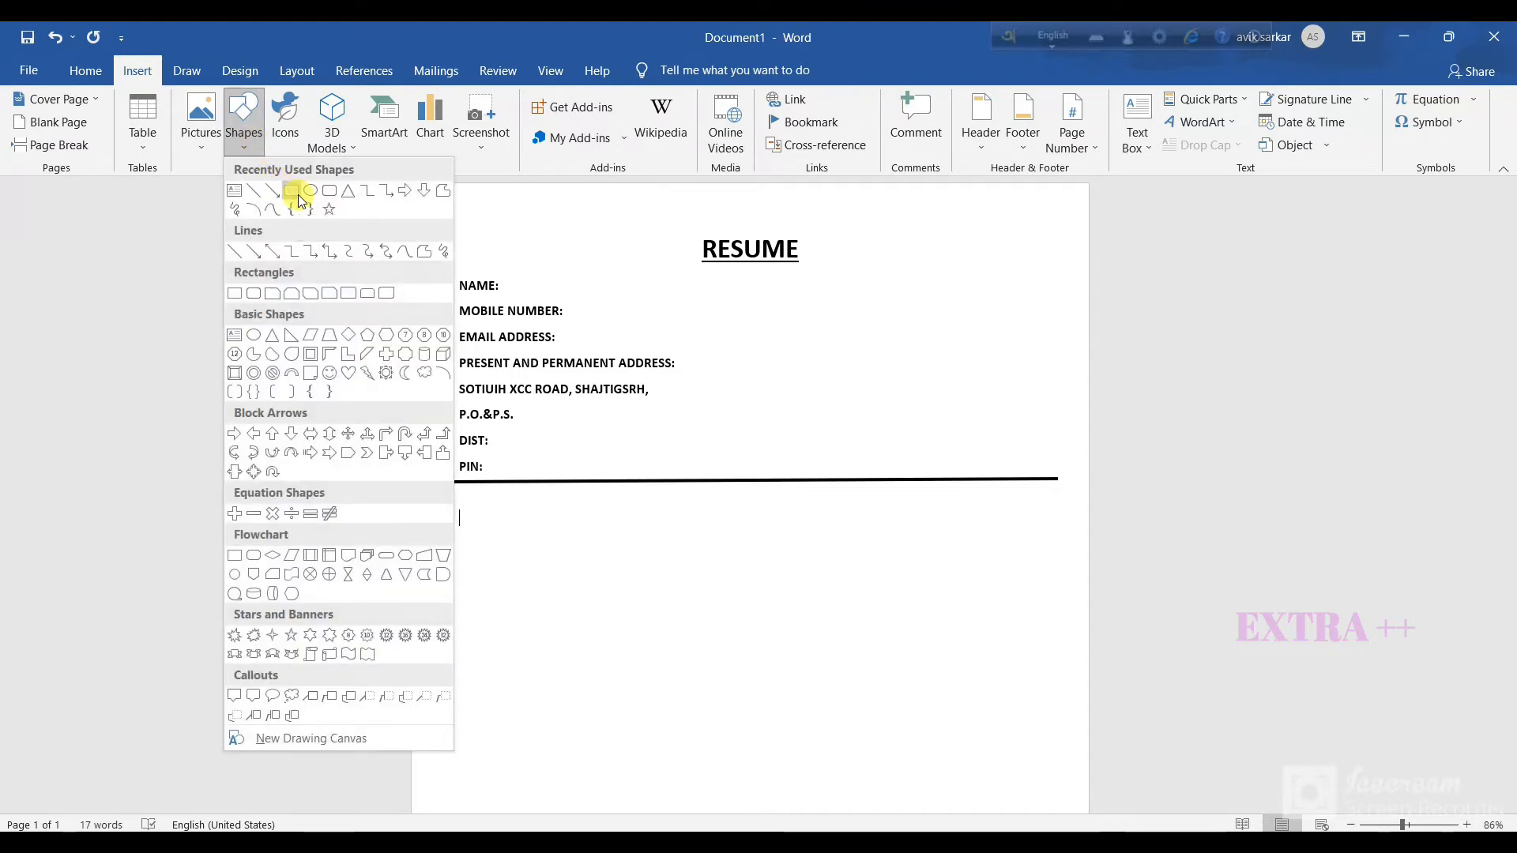
{"action": "left_click", "coordinate": [299, 199]}
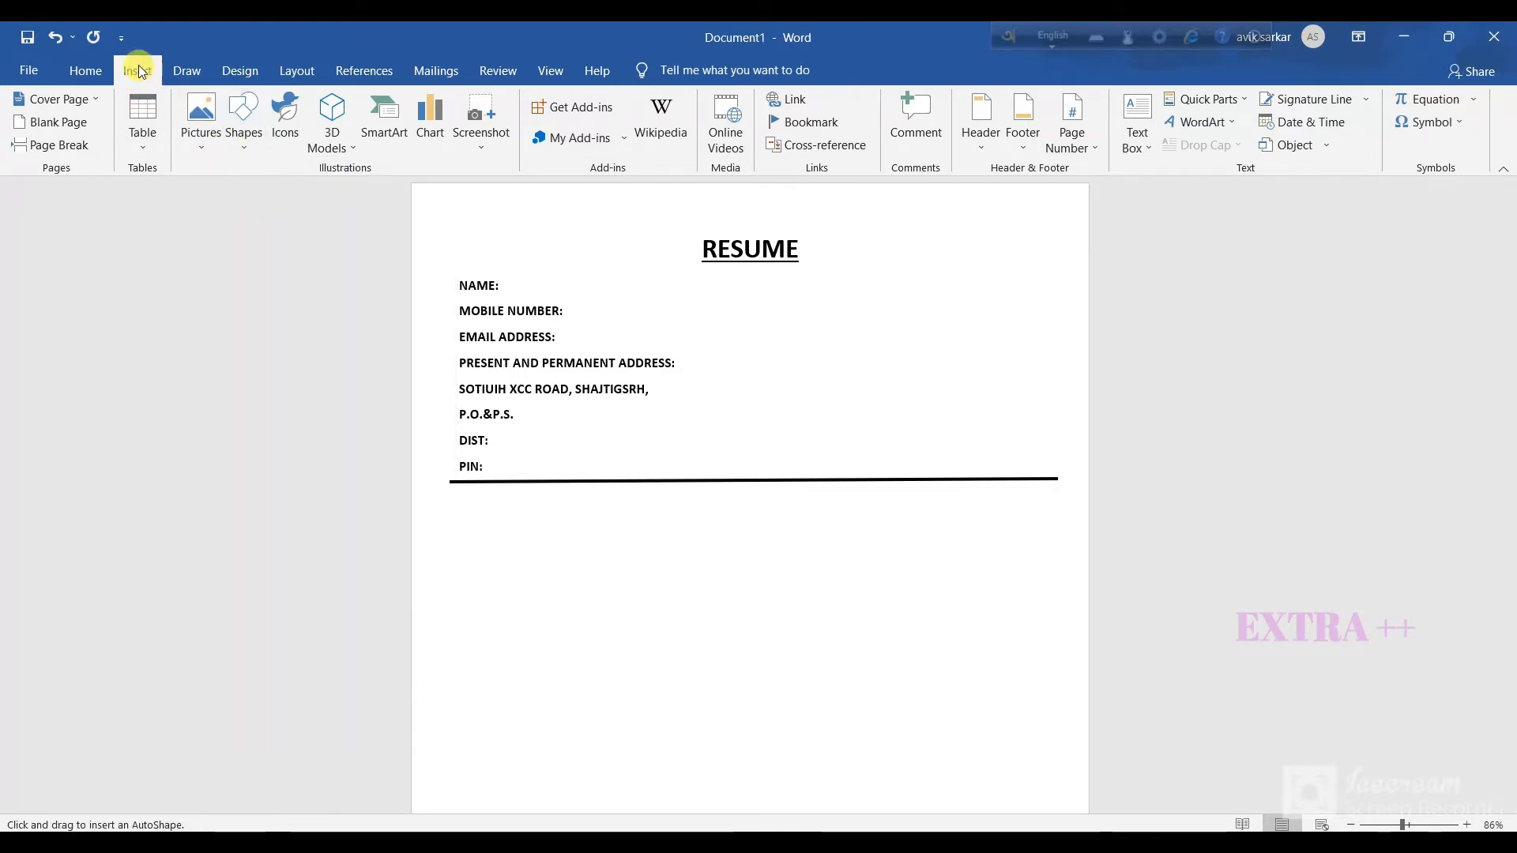
{"action": "left_click", "coordinate": [239, 149]}
{"action": "left_click", "coordinate": [292, 198]}
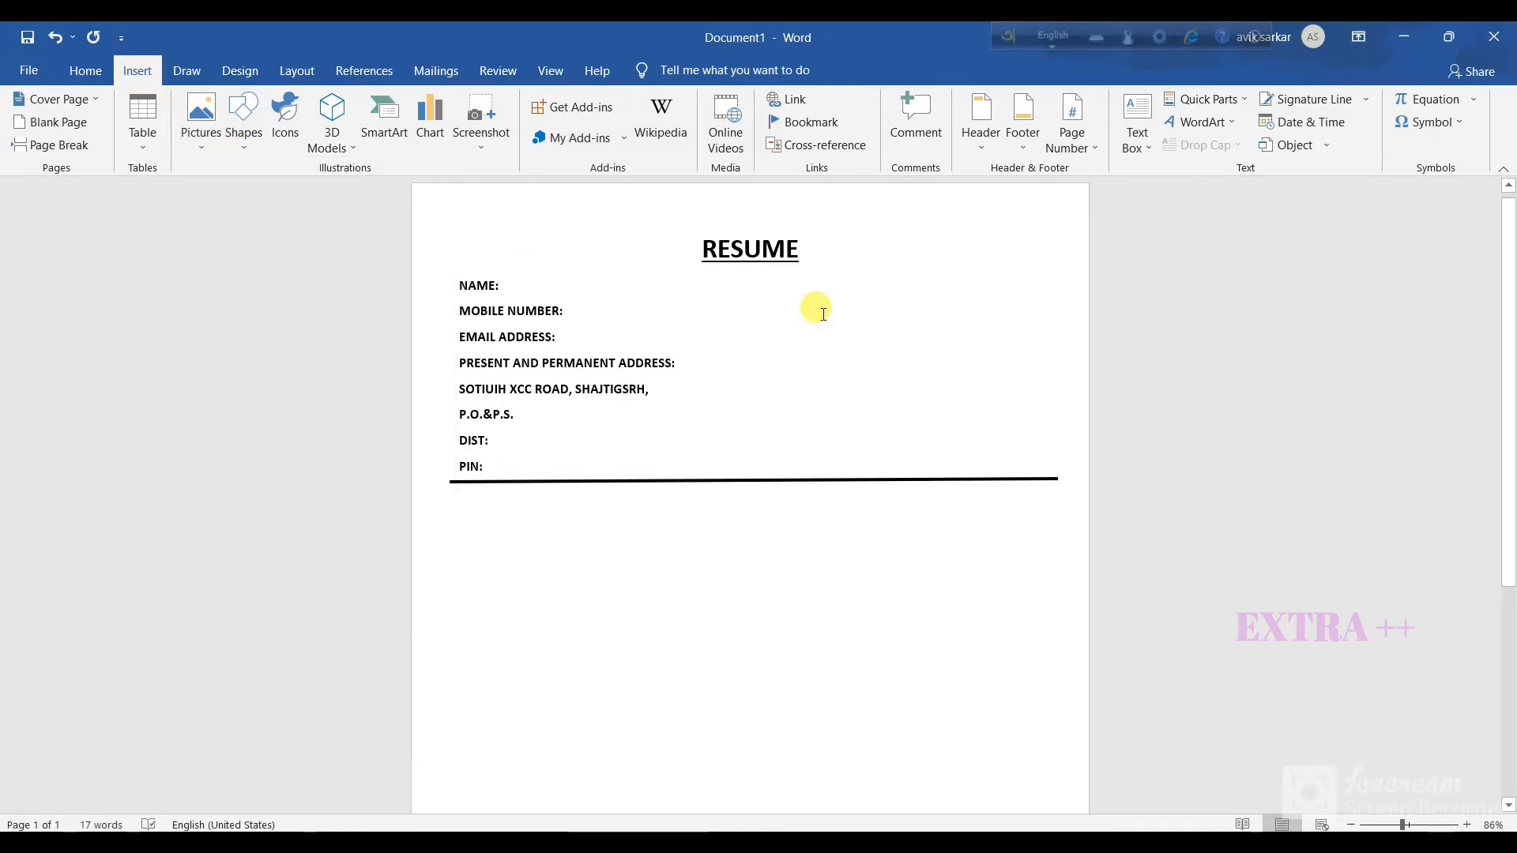
{"action": "left_click", "coordinate": [253, 144]}
{"action": "left_click", "coordinate": [291, 195]}
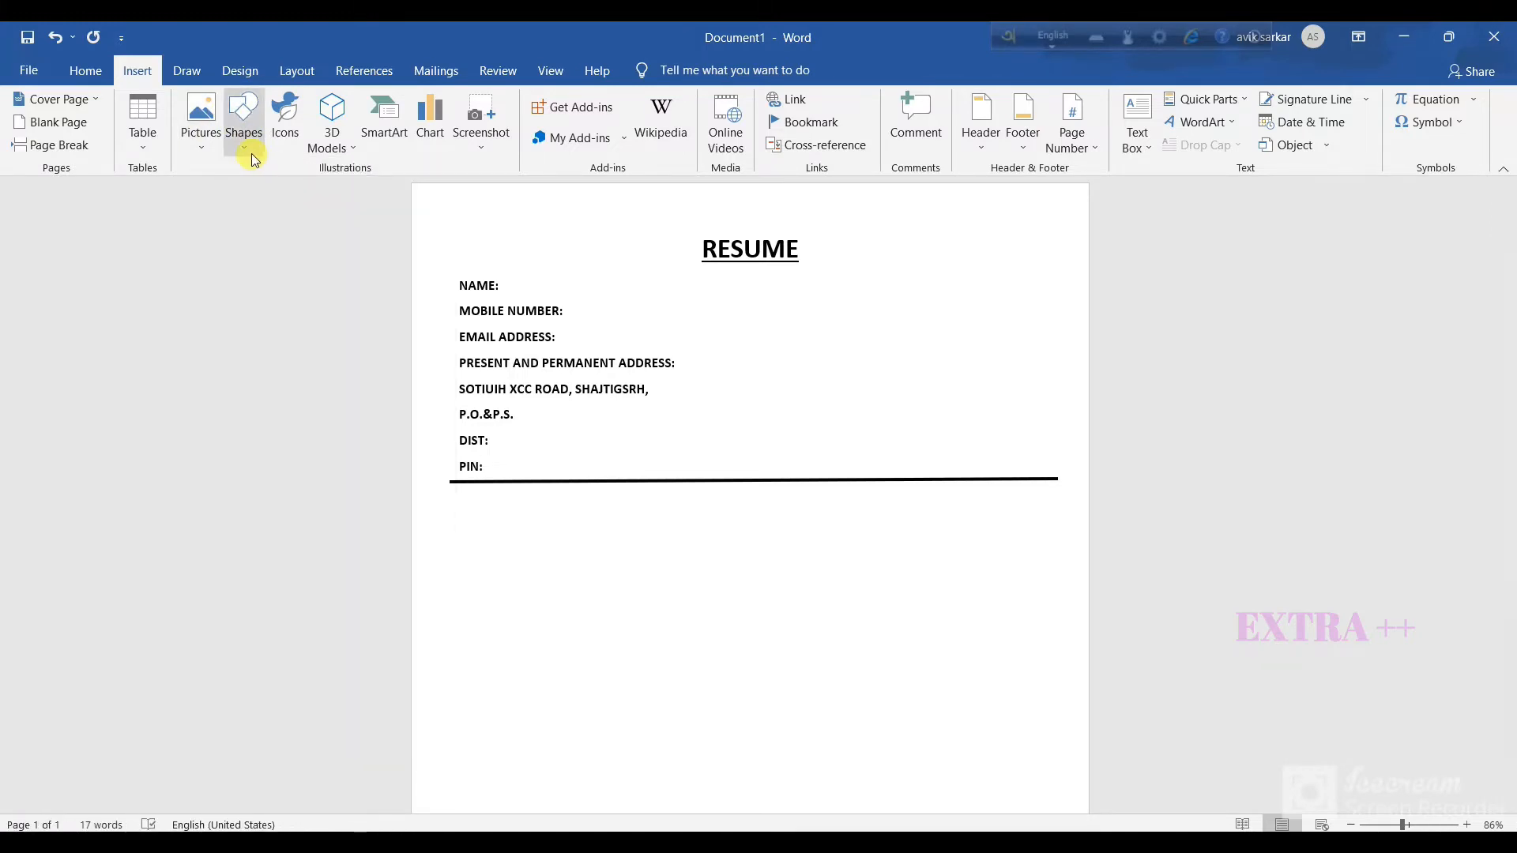
{"action": "left_click", "coordinate": [251, 154]}
{"action": "left_click", "coordinate": [292, 196]}
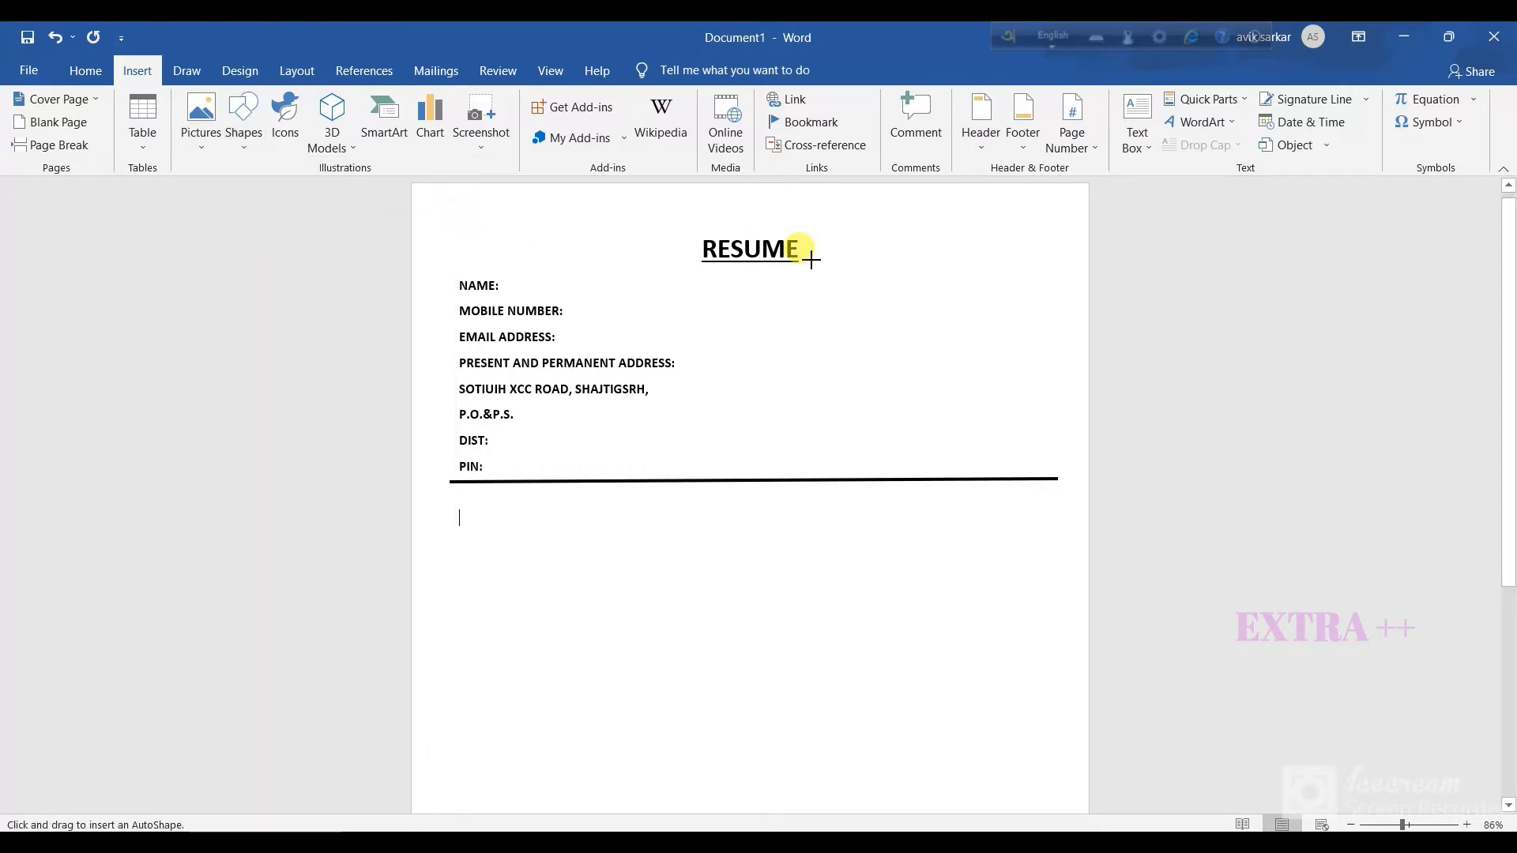
{"action": "mouse_move", "coordinate": [833, 289]}
{"action": "left_mouse_down"}
{"action": "mouse_move", "coordinate": [914, 406]}
{"action": "mouse_move", "coordinate": [988, 464]}
{"action": "left_mouse_up"}
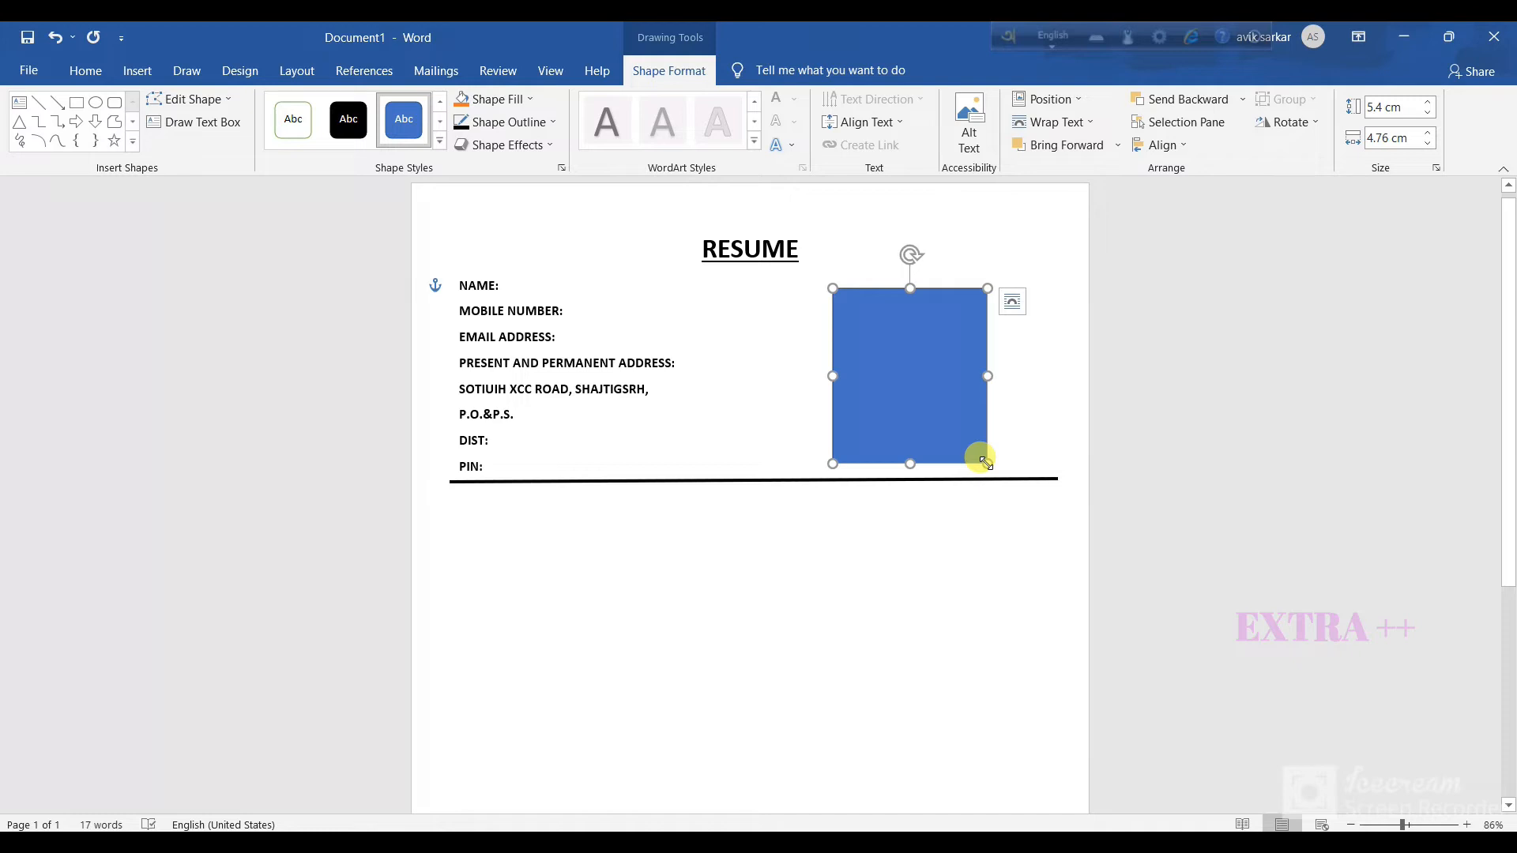
Resize the rectangle to 4.5 cm high and 3.5 cm wide and move it closer to the page's right margin.
{"action": "left_click", "coordinate": [1407, 109]}
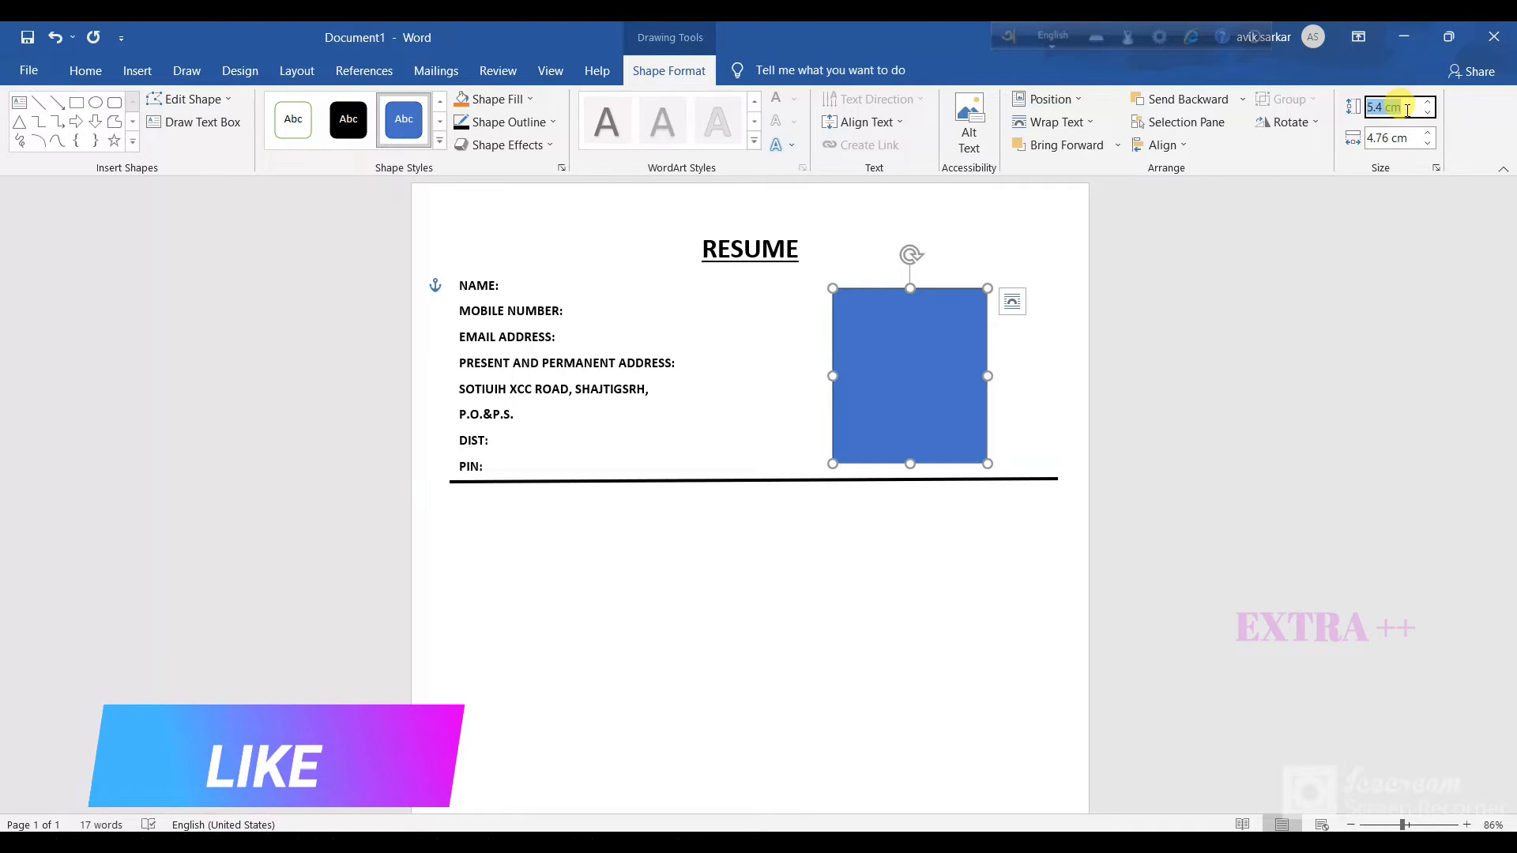
{"action": "type", "text": "4.5"}
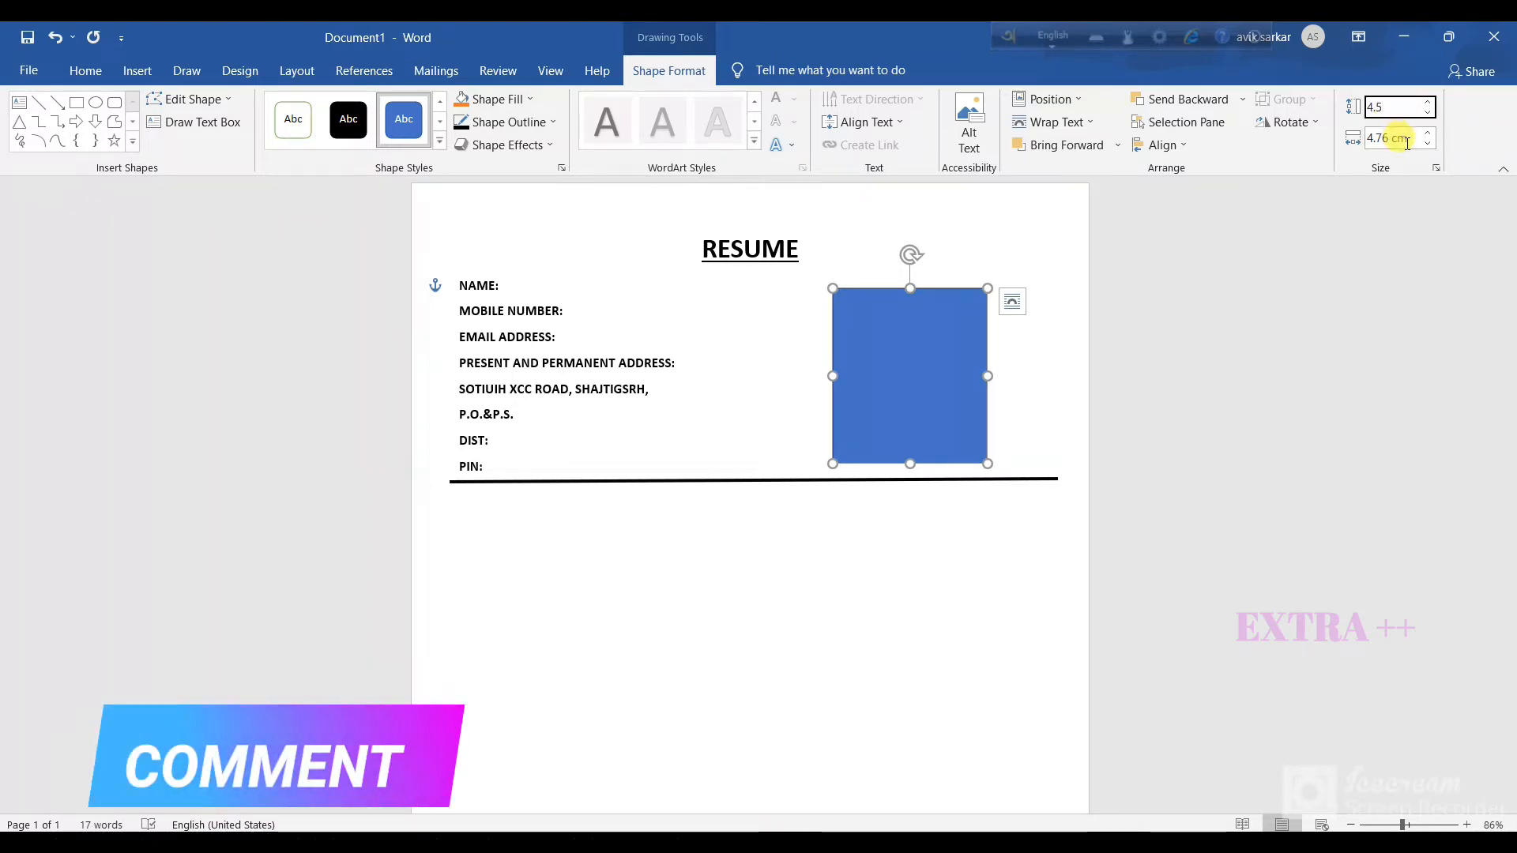
{"action": "key", "text": "Tab"}
{"action": "type", "text": "3.5"}
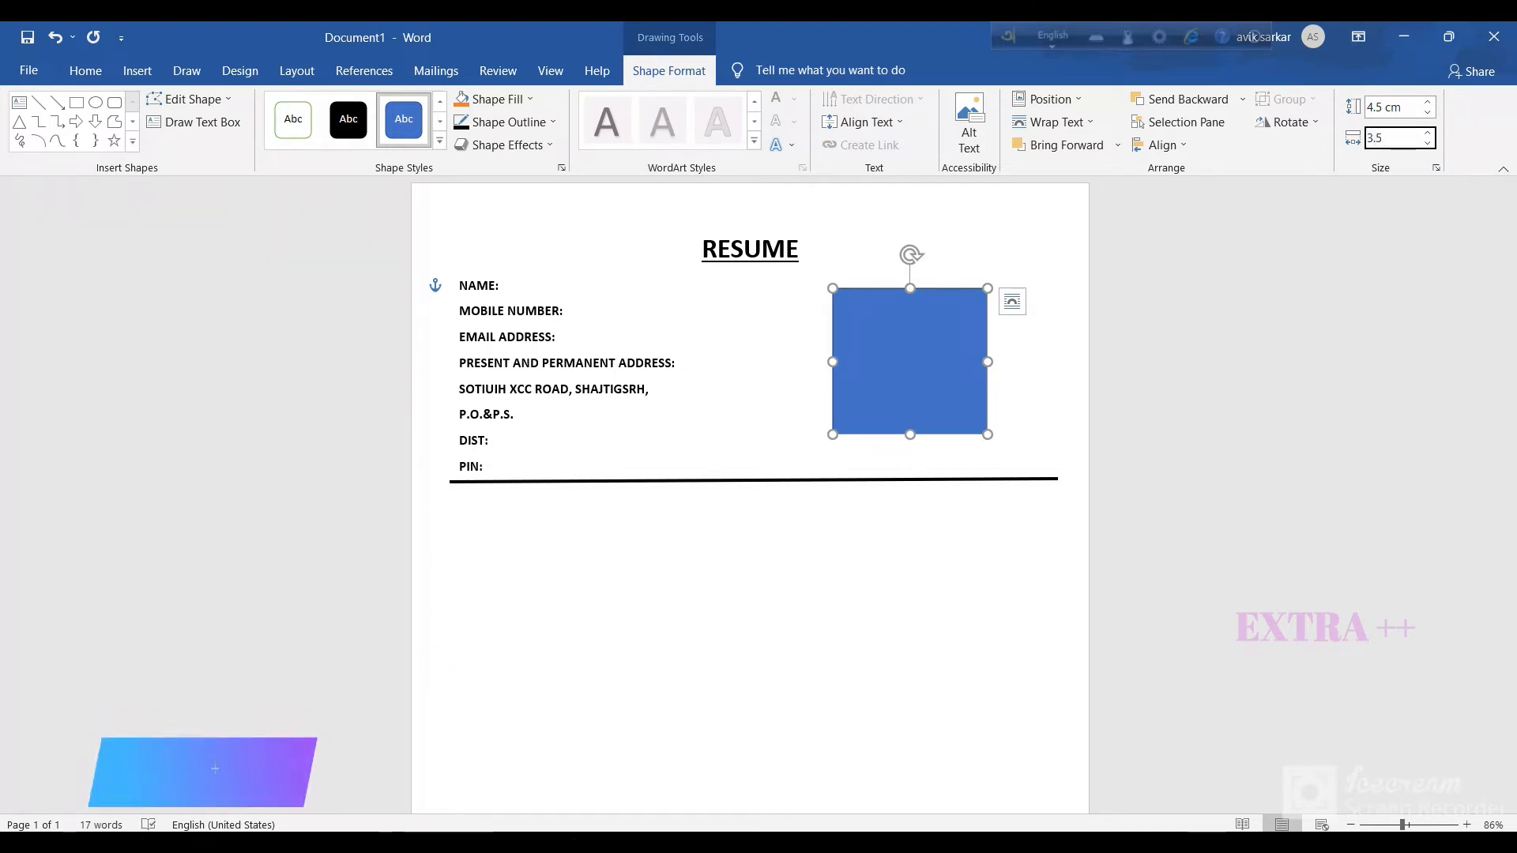
{"action": "key", "text": "Return"}
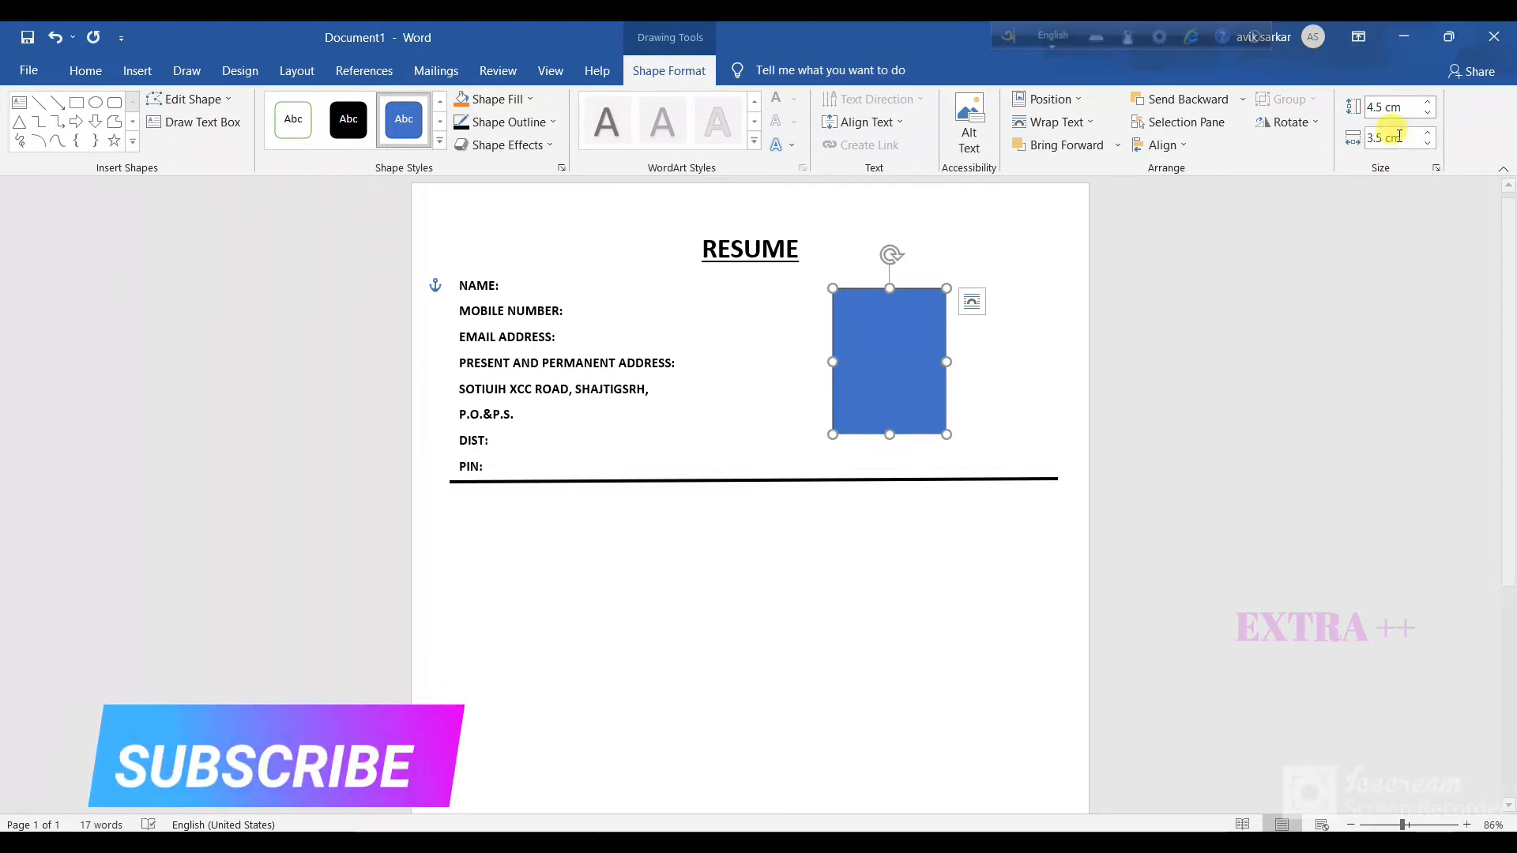
{"action": "left_click_drag", "start_coordinate": [906, 370], "coordinate": [963, 356]}
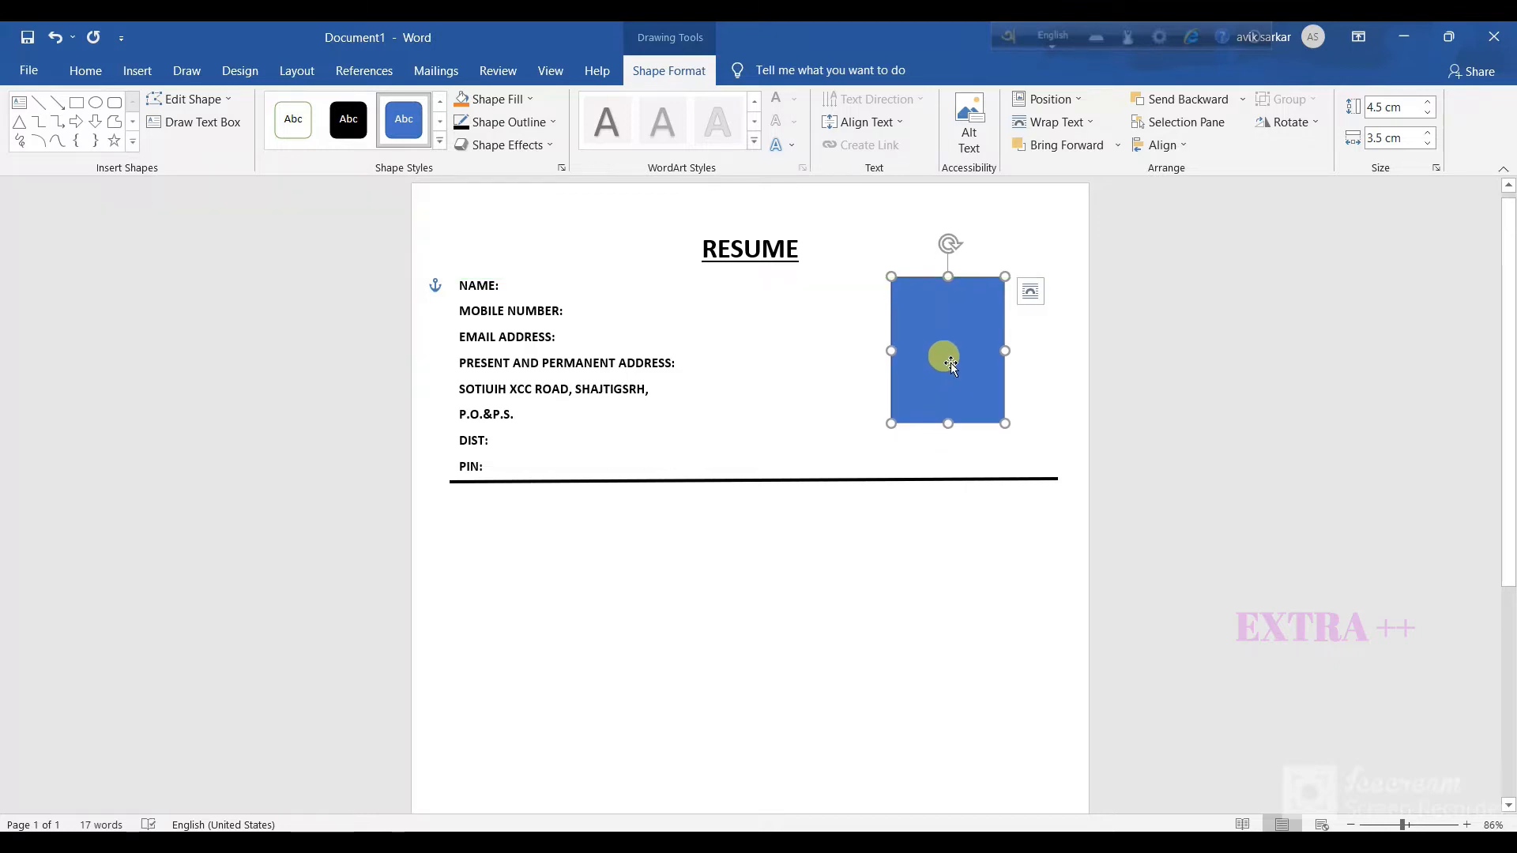
{"action": "left_click", "coordinate": [1005, 521]}
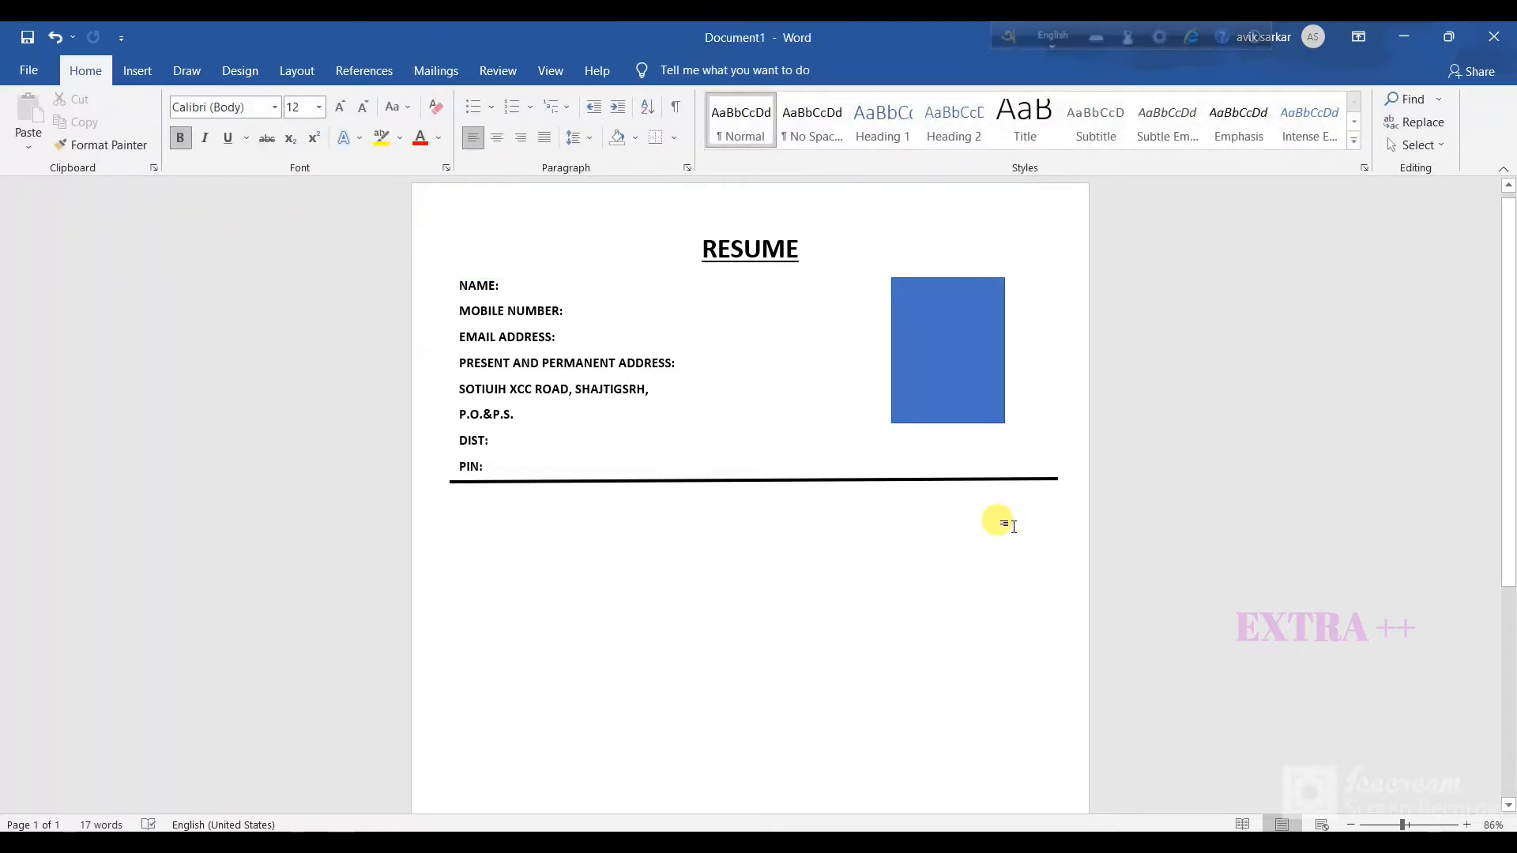
{"action": "left_click", "coordinate": [962, 345]}
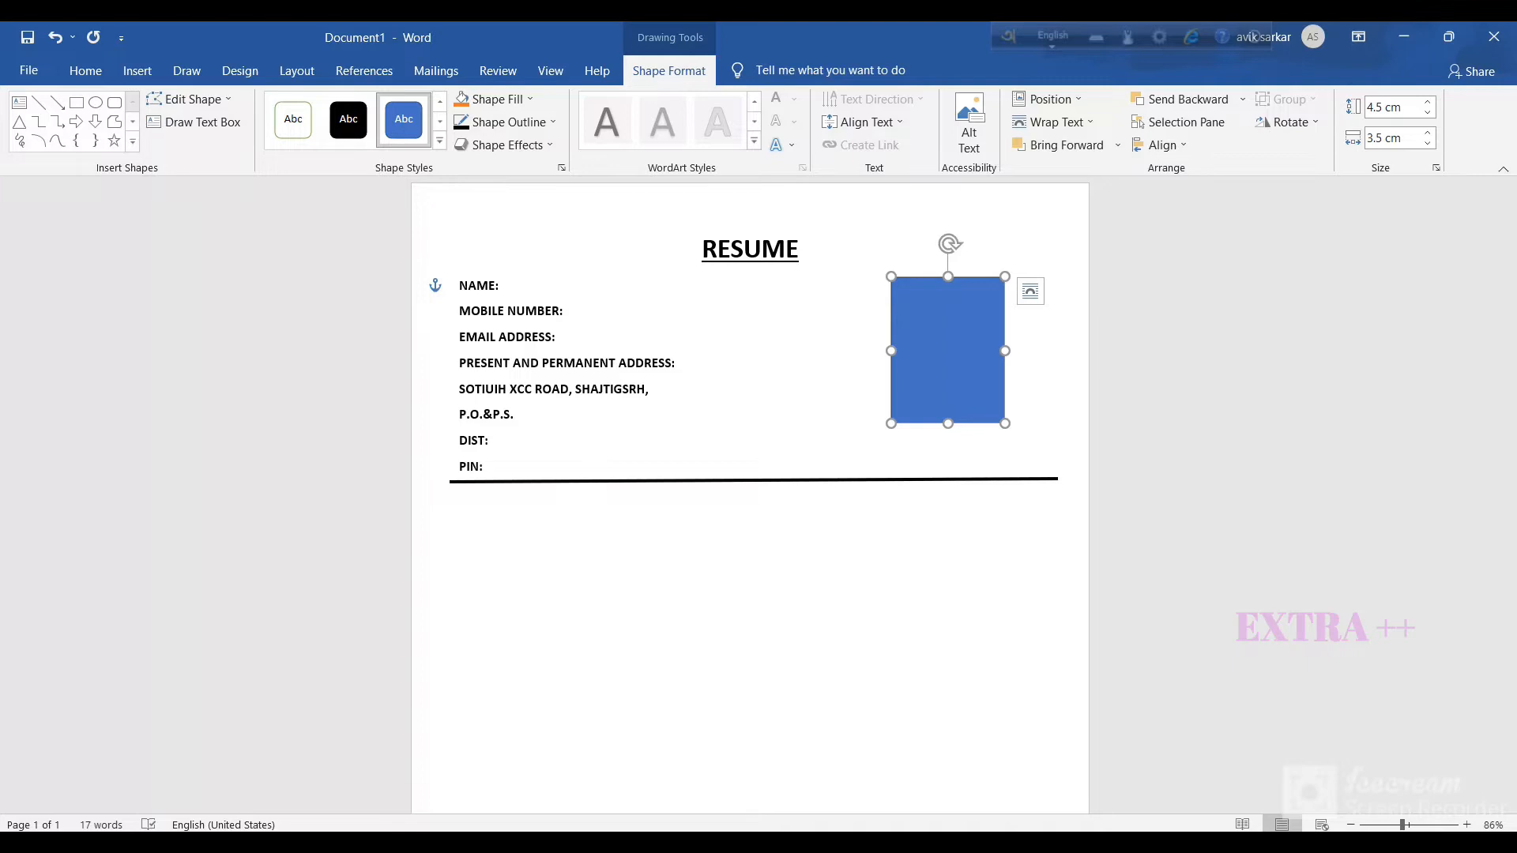
{"action": "left_click", "coordinate": [881, 841]}
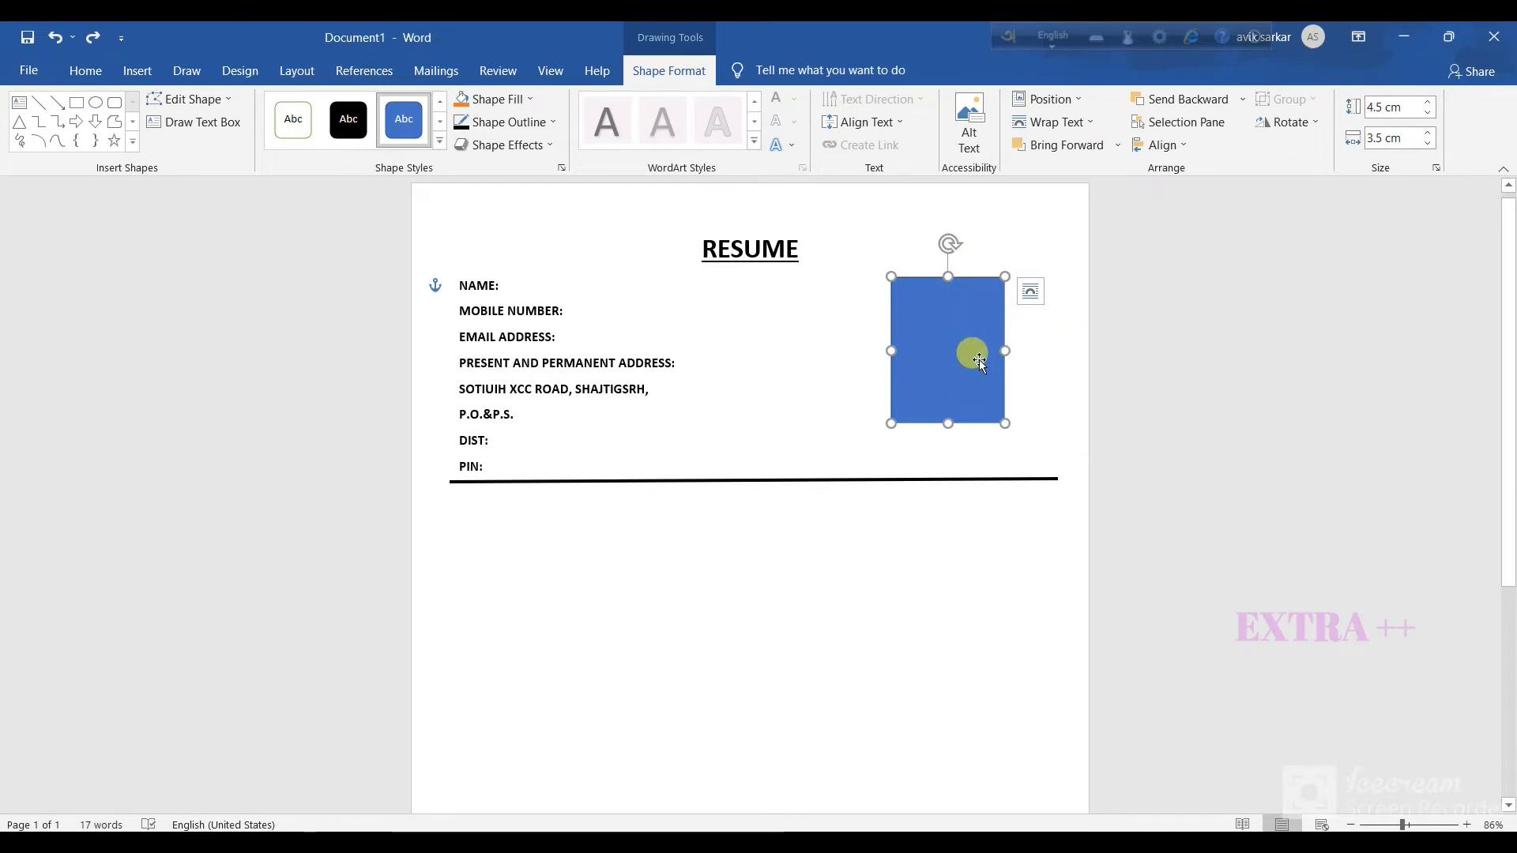
{"action": "left_click", "coordinate": [1193, 332]}
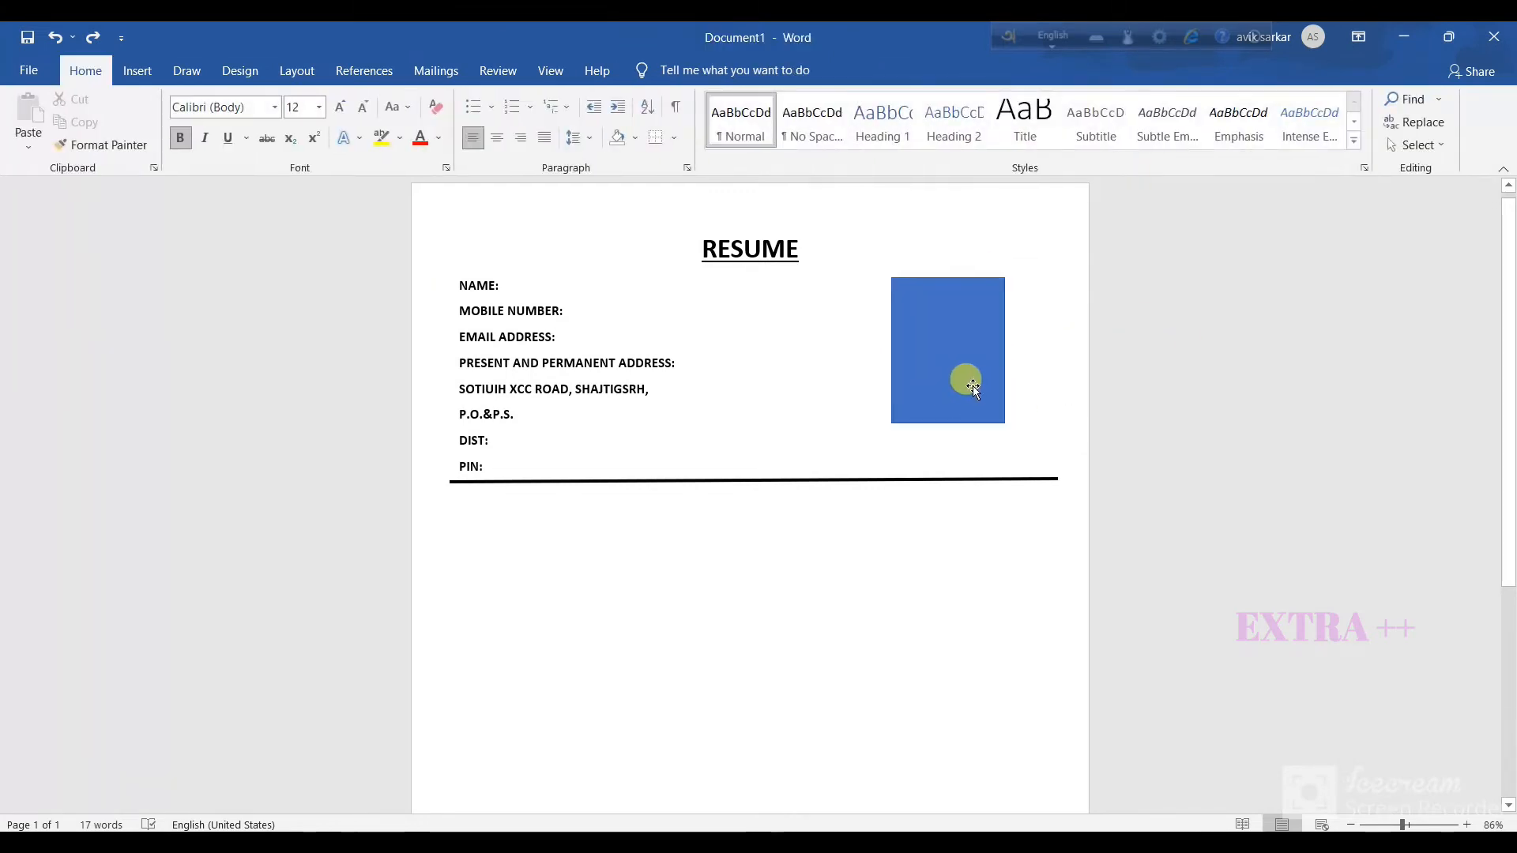
Fill the rectangle with the picture "WhatsApp Image 2021-09-19 at 11.42.26 AM" from the Desktop folder.
{"action": "left_click", "coordinate": [973, 385]}
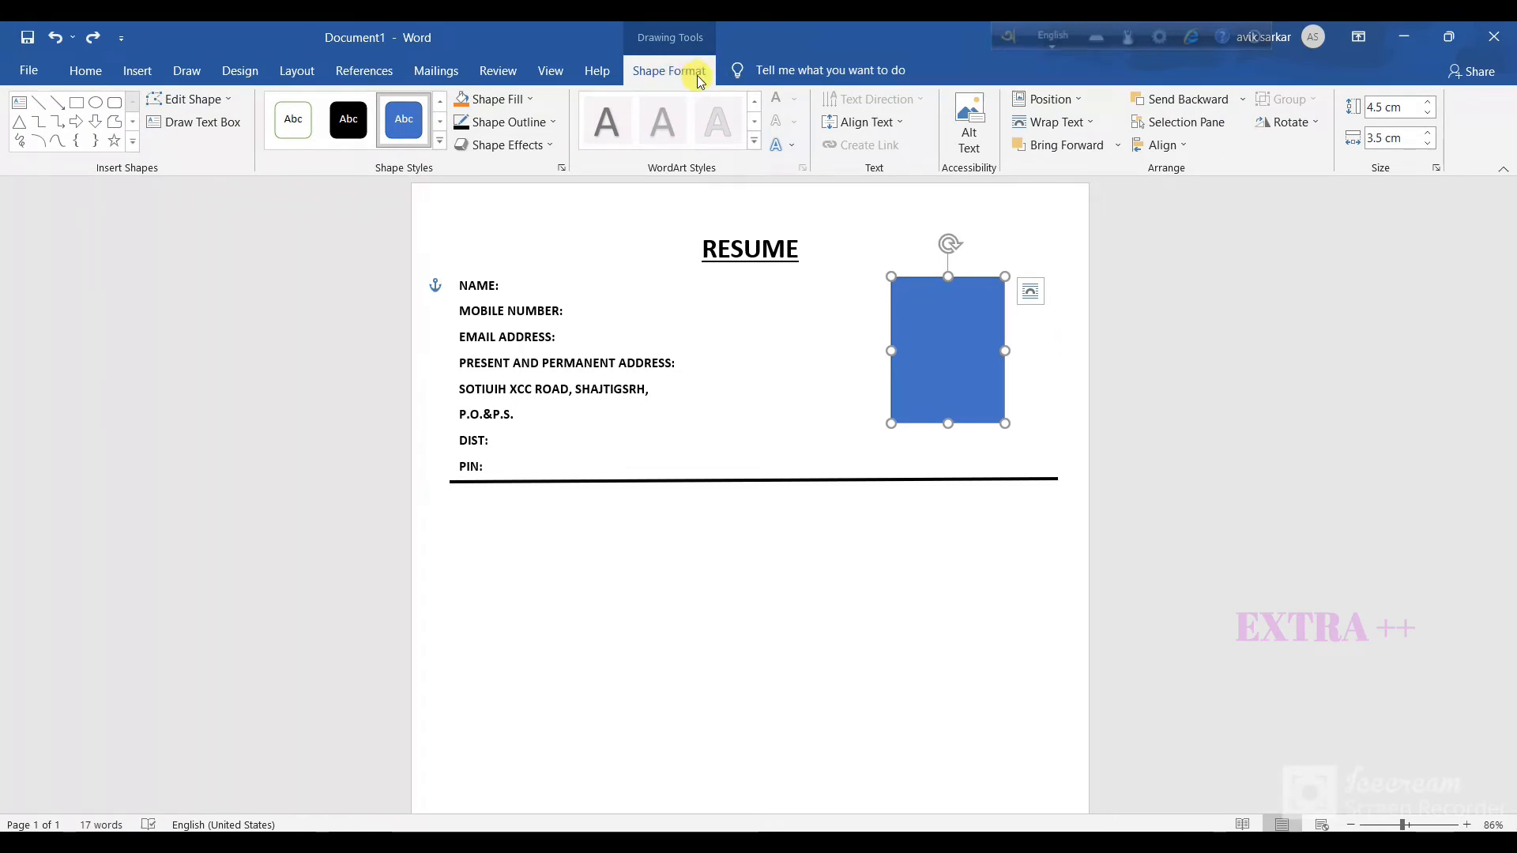
{"action": "left_click", "coordinate": [498, 99]}
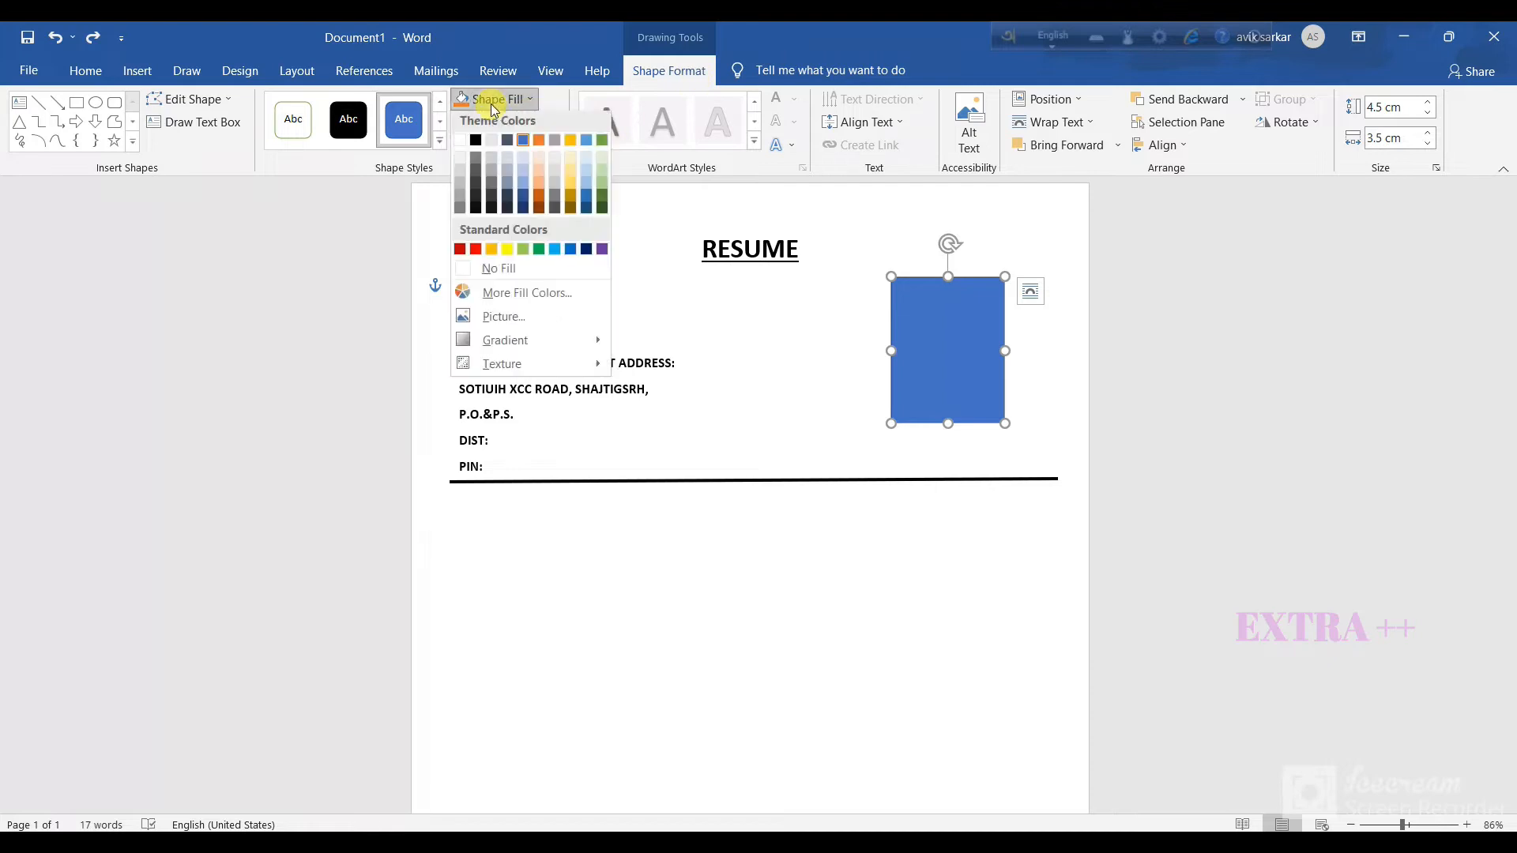
{"action": "left_click", "coordinate": [515, 323]}
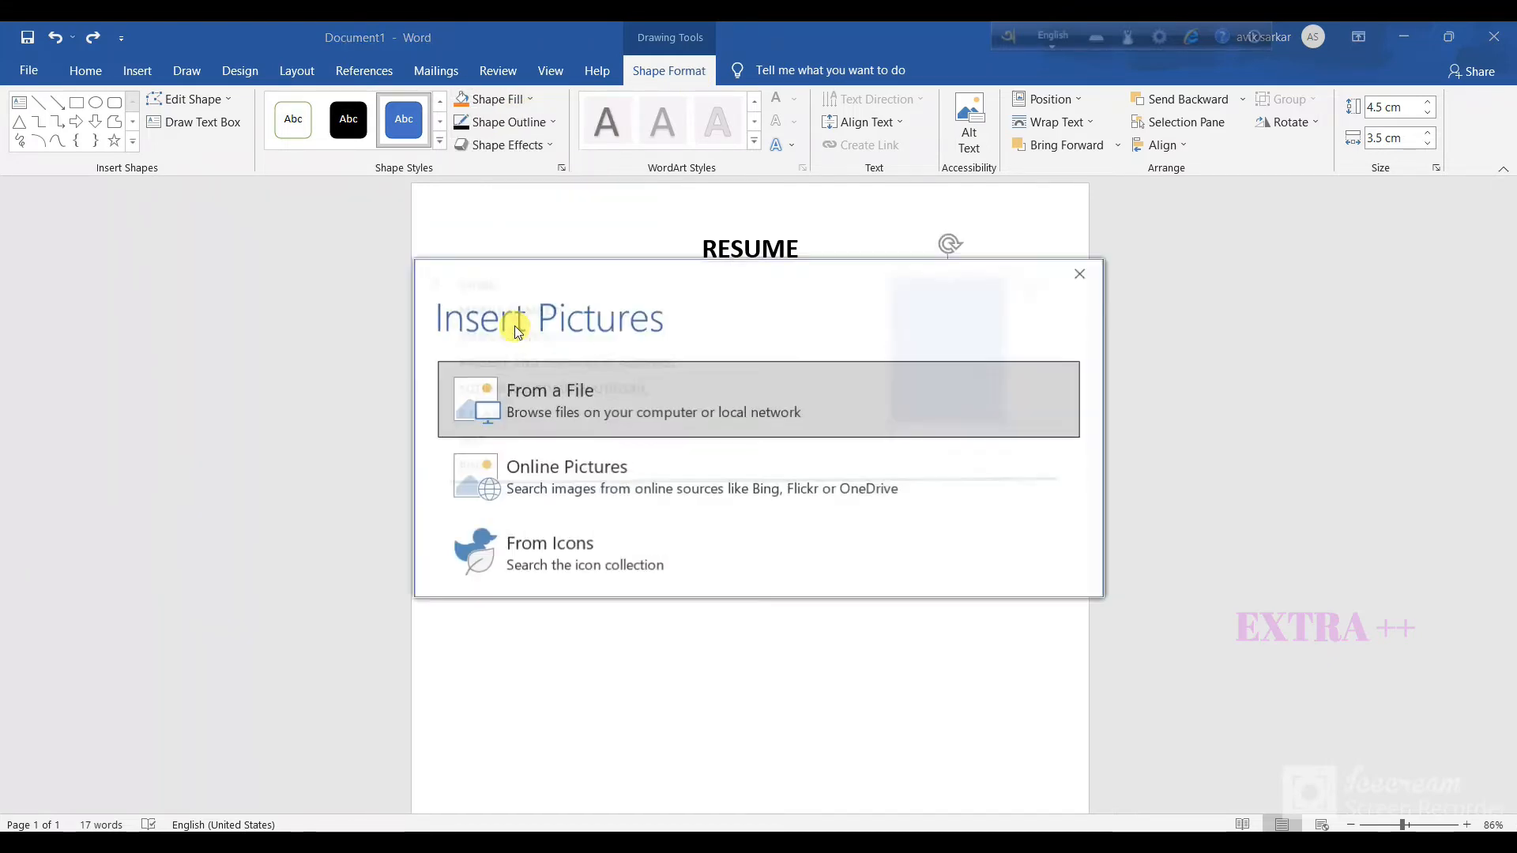
{"action": "left_click", "coordinate": [537, 408]}
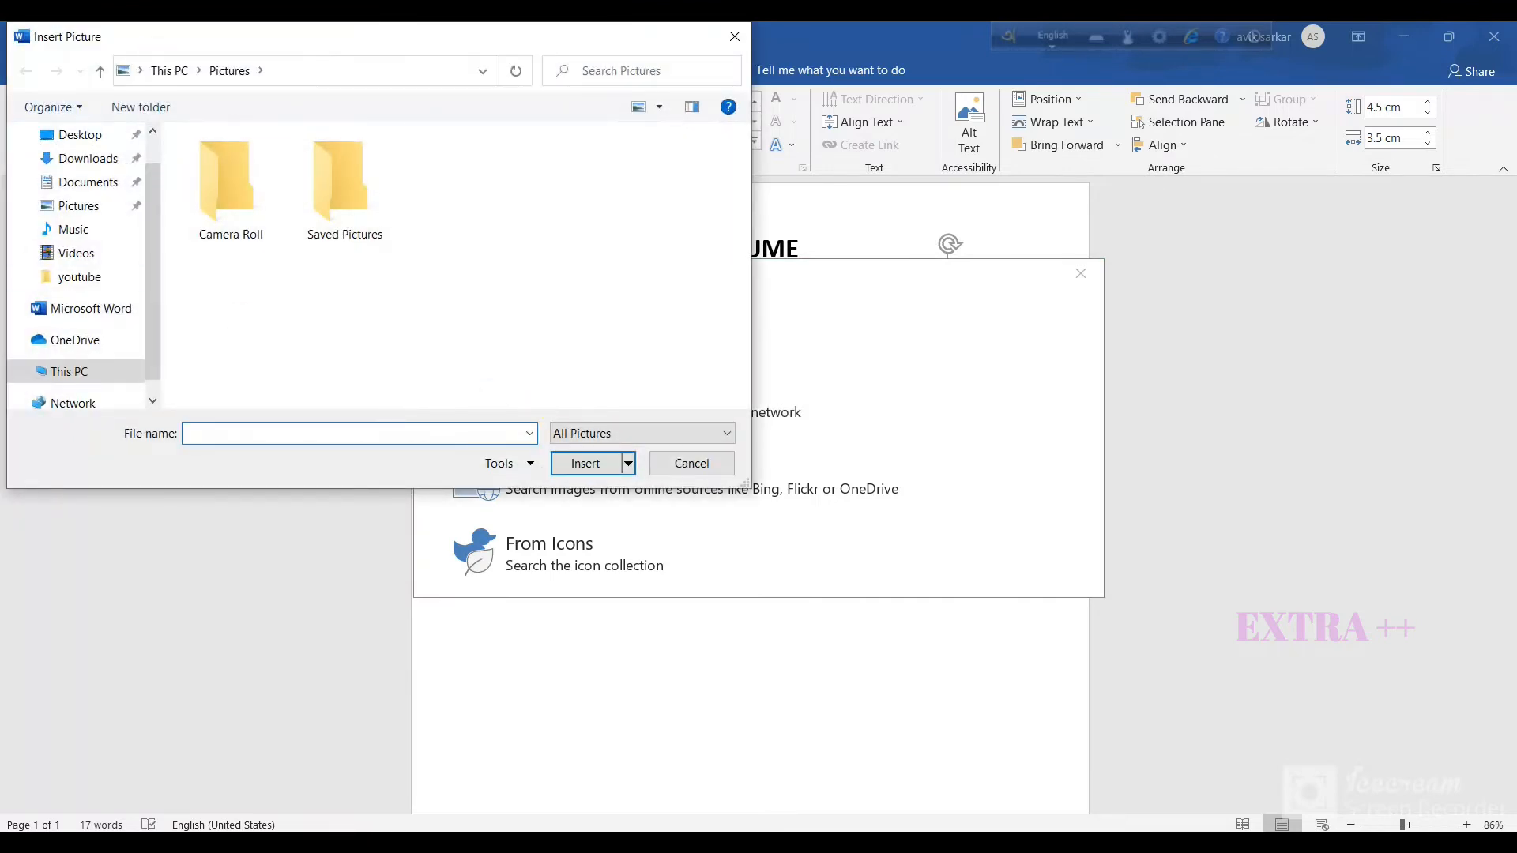
{"action": "left_click", "coordinate": [91, 136]}
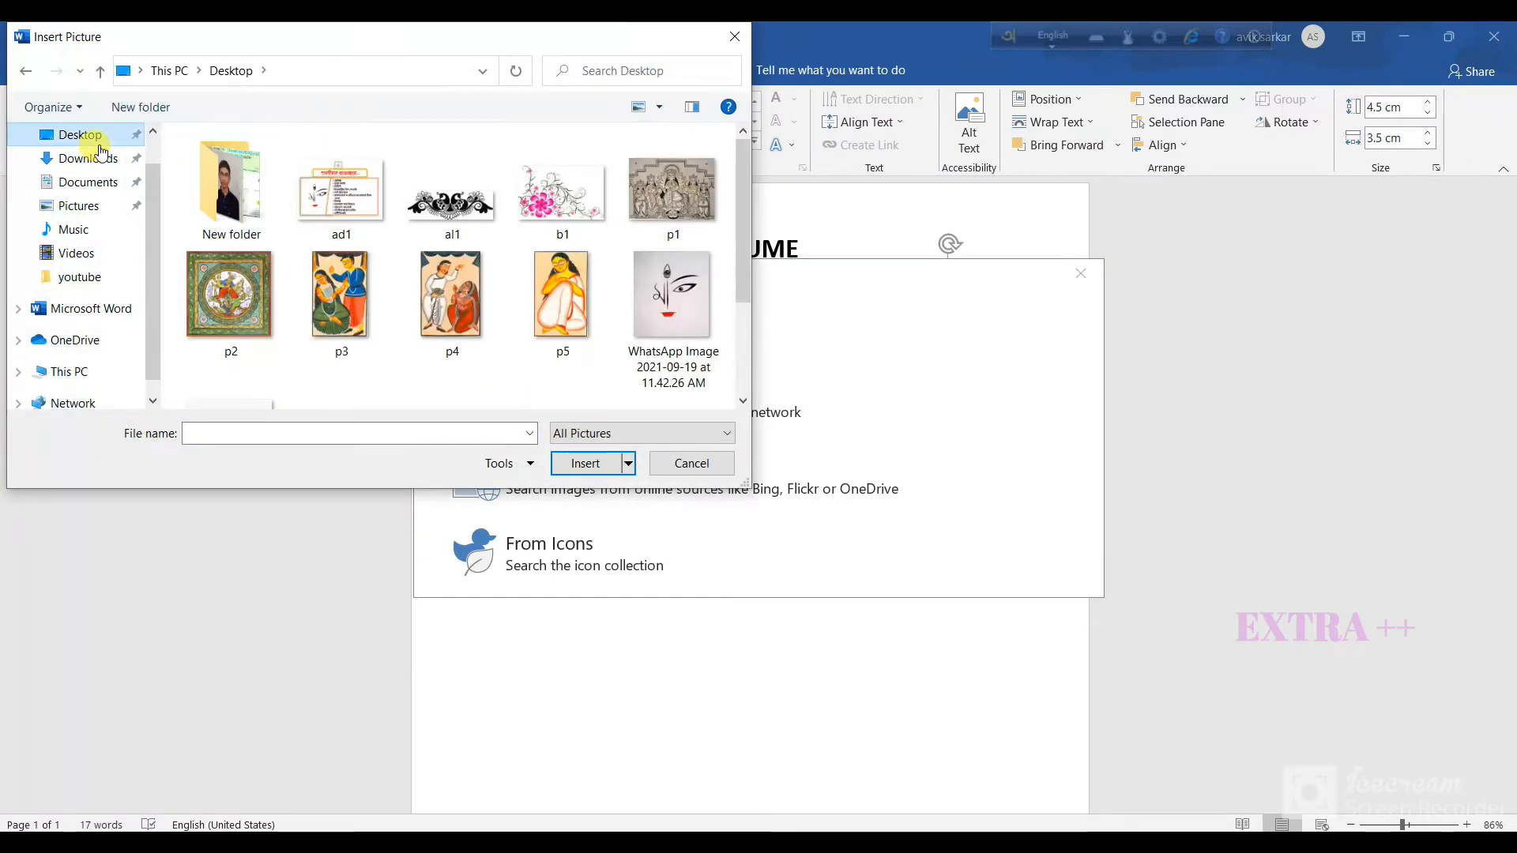
{"action": "left_click", "coordinate": [675, 309]}
{"action": "left_click", "coordinate": [586, 463]}
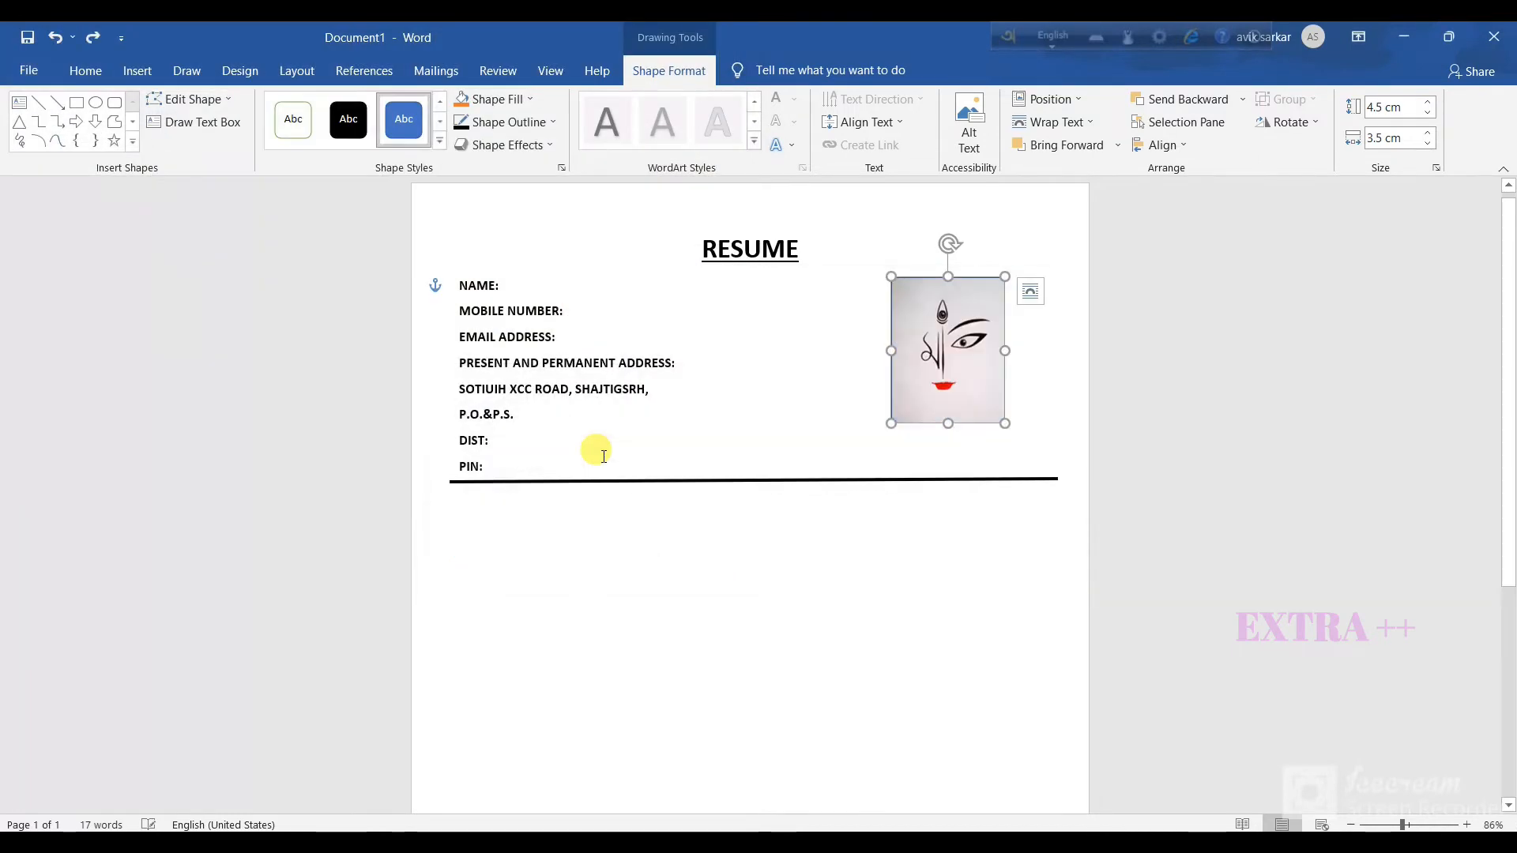
Insert a table with one column and one row below the divider line and enter "OBJECTIVE" in it.
{"action": "left_click", "coordinate": [822, 548]}
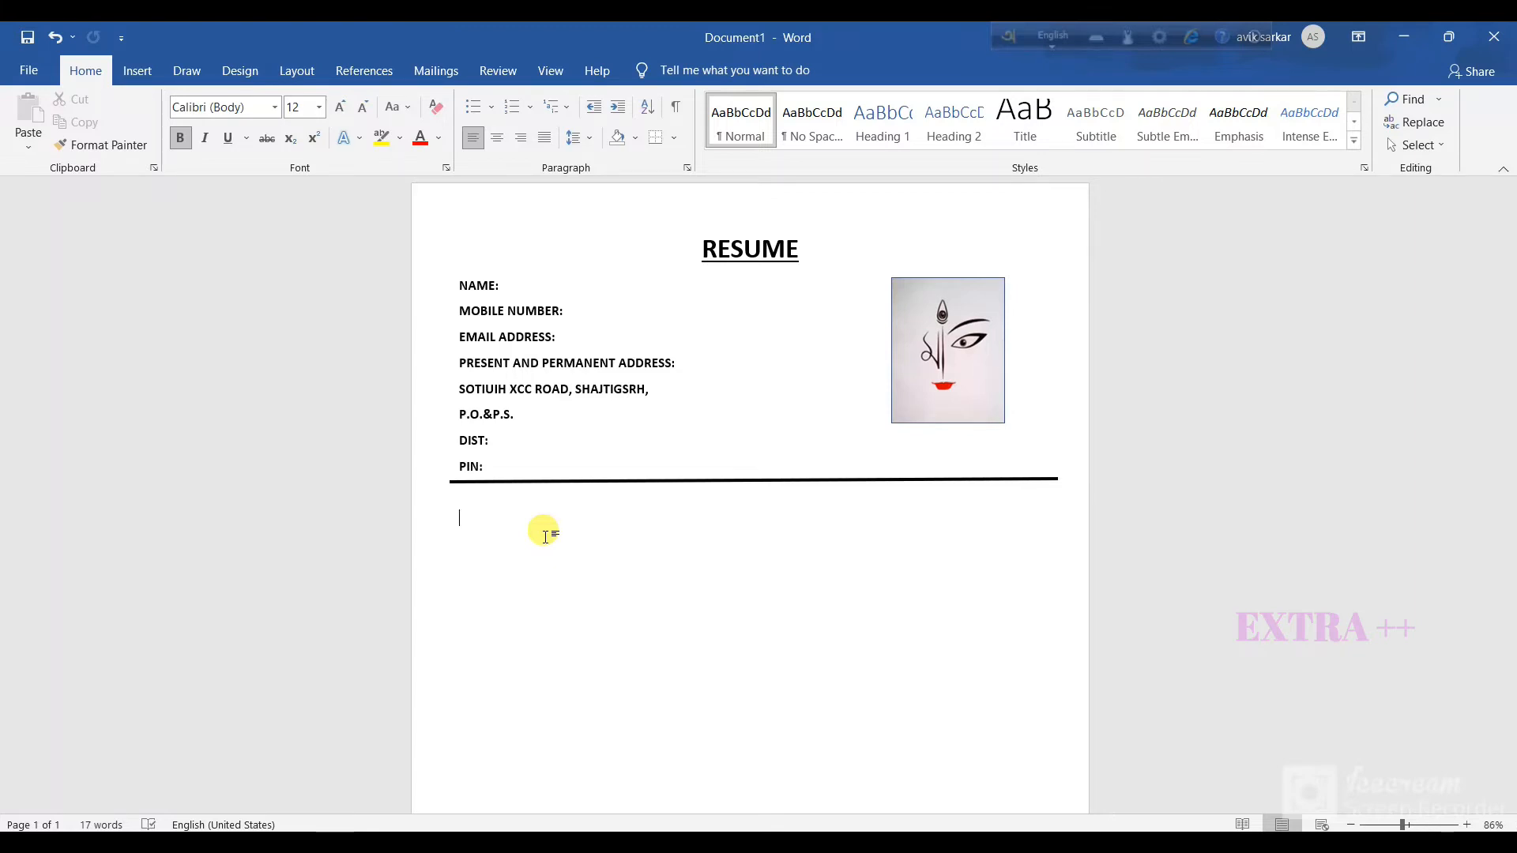
{"action": "key", "text": "alt"}
{"action": "key", "text": "n"}
{"action": "key", "text": "t"}
{"action": "key", "text": "i"}
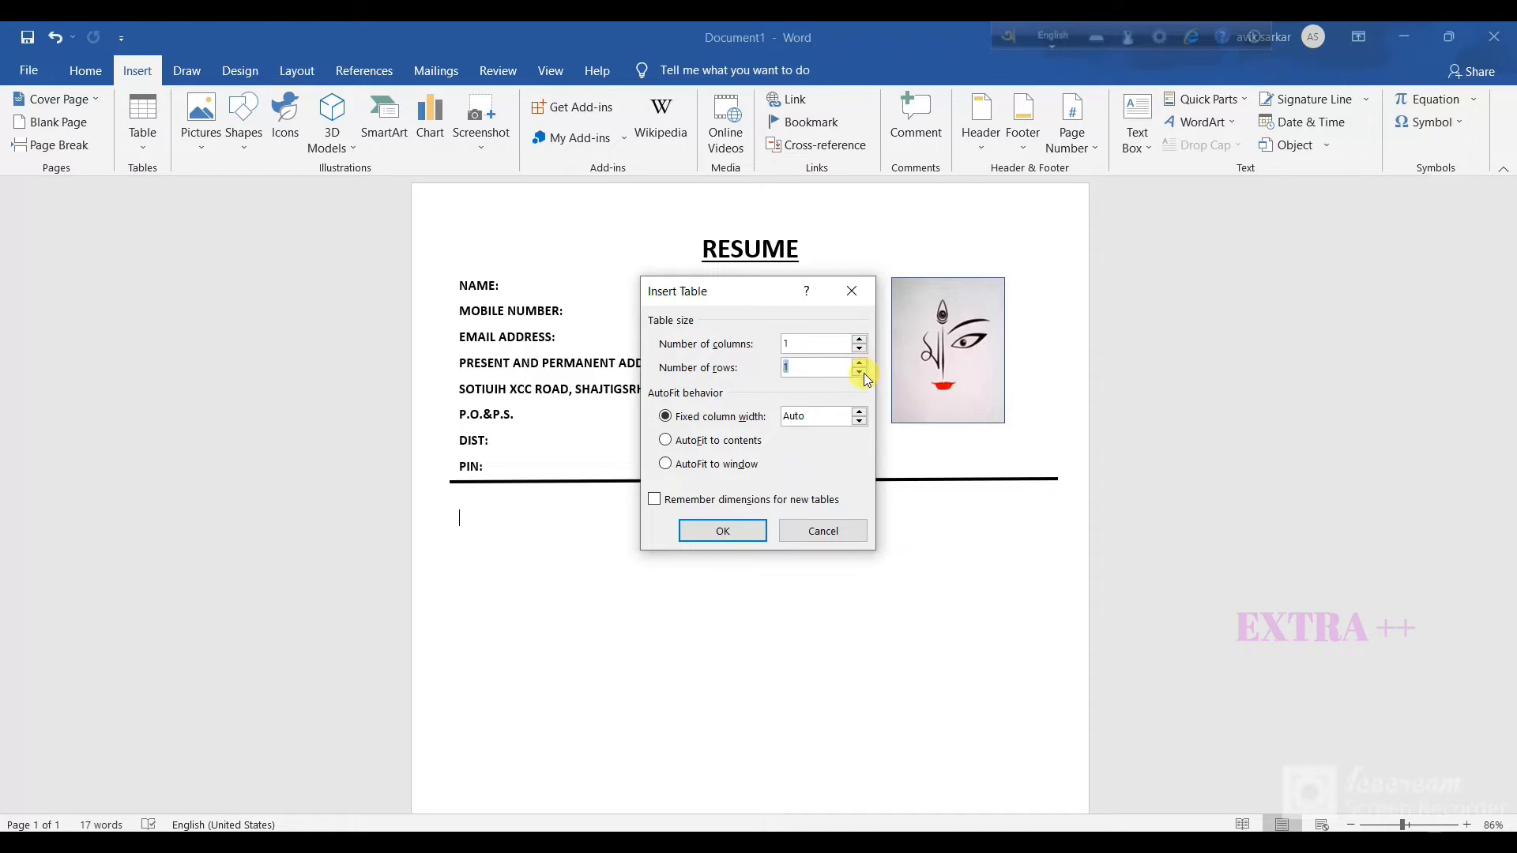
{"action": "key", "text": "Return"}
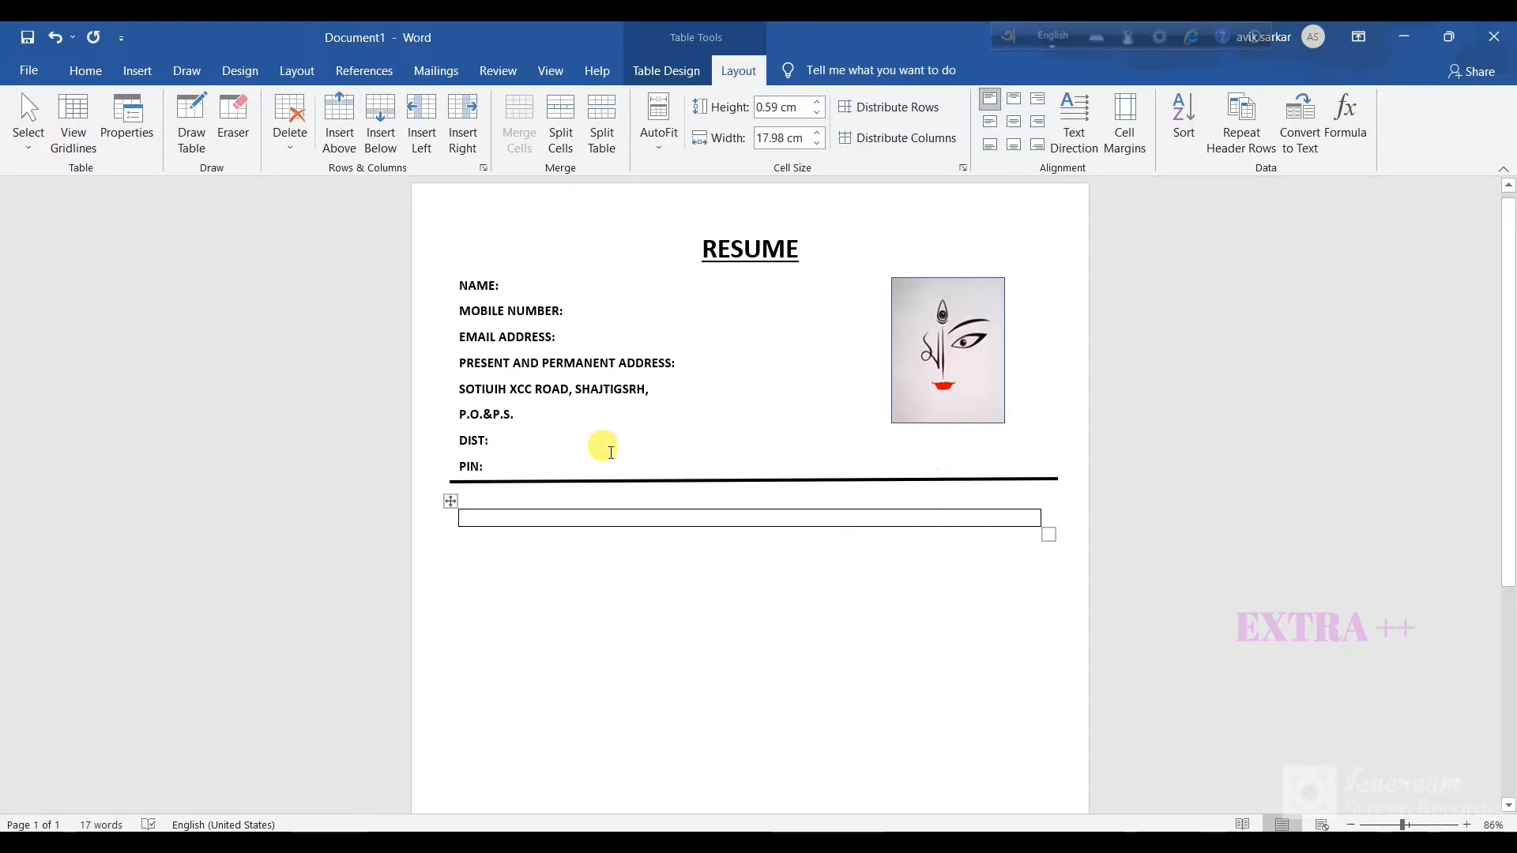
{"action": "type", "text": "OBJECTIVE"}
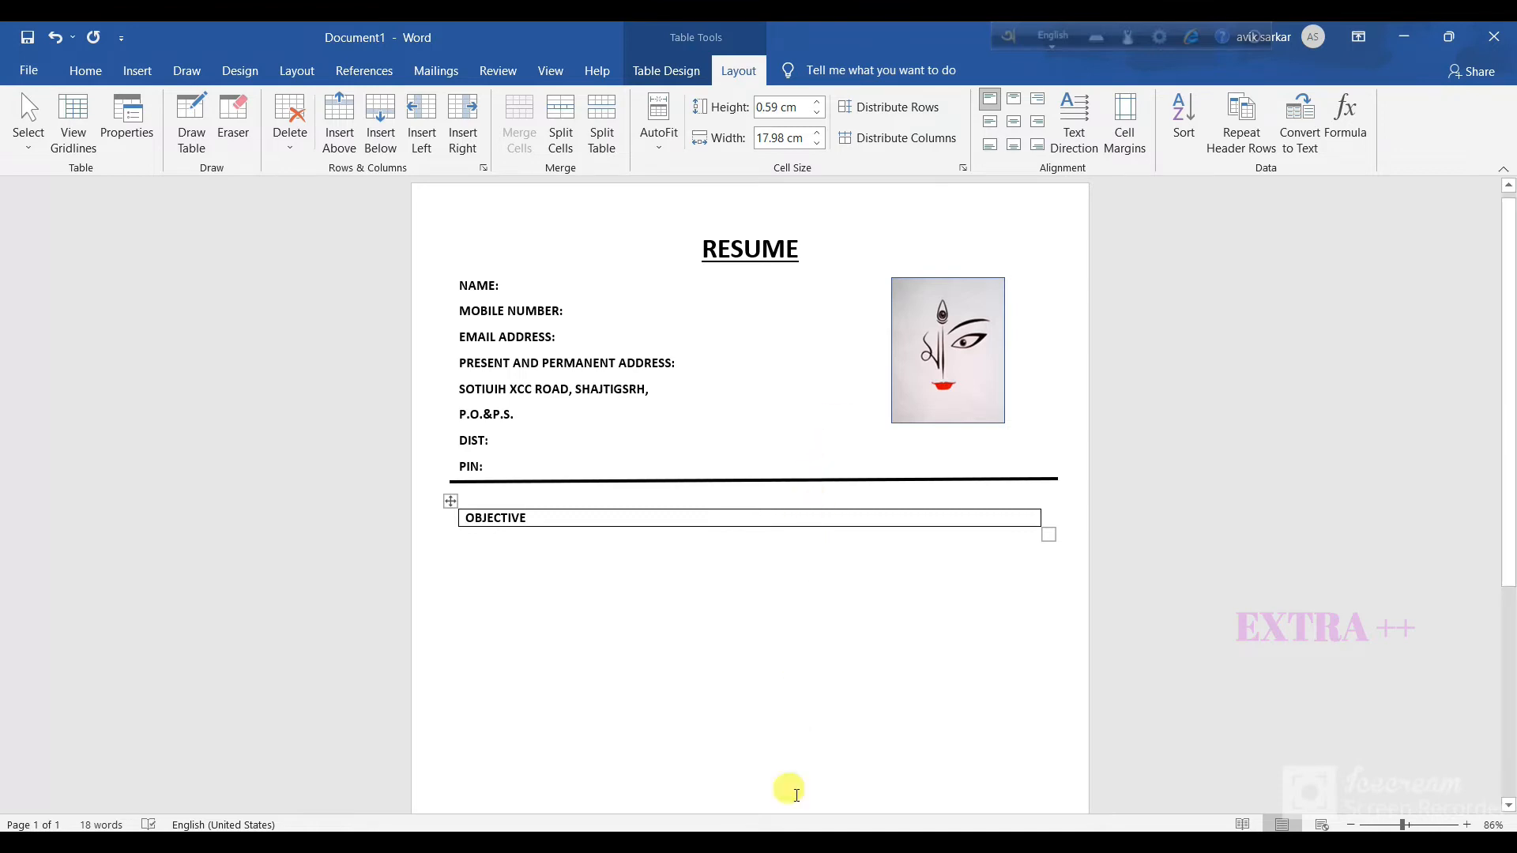
Apply the dark blue grid table style from the fifth Grid Tables row to the whole "OBJECTIVE" table.
{"action": "left_click", "coordinate": [859, 841]}
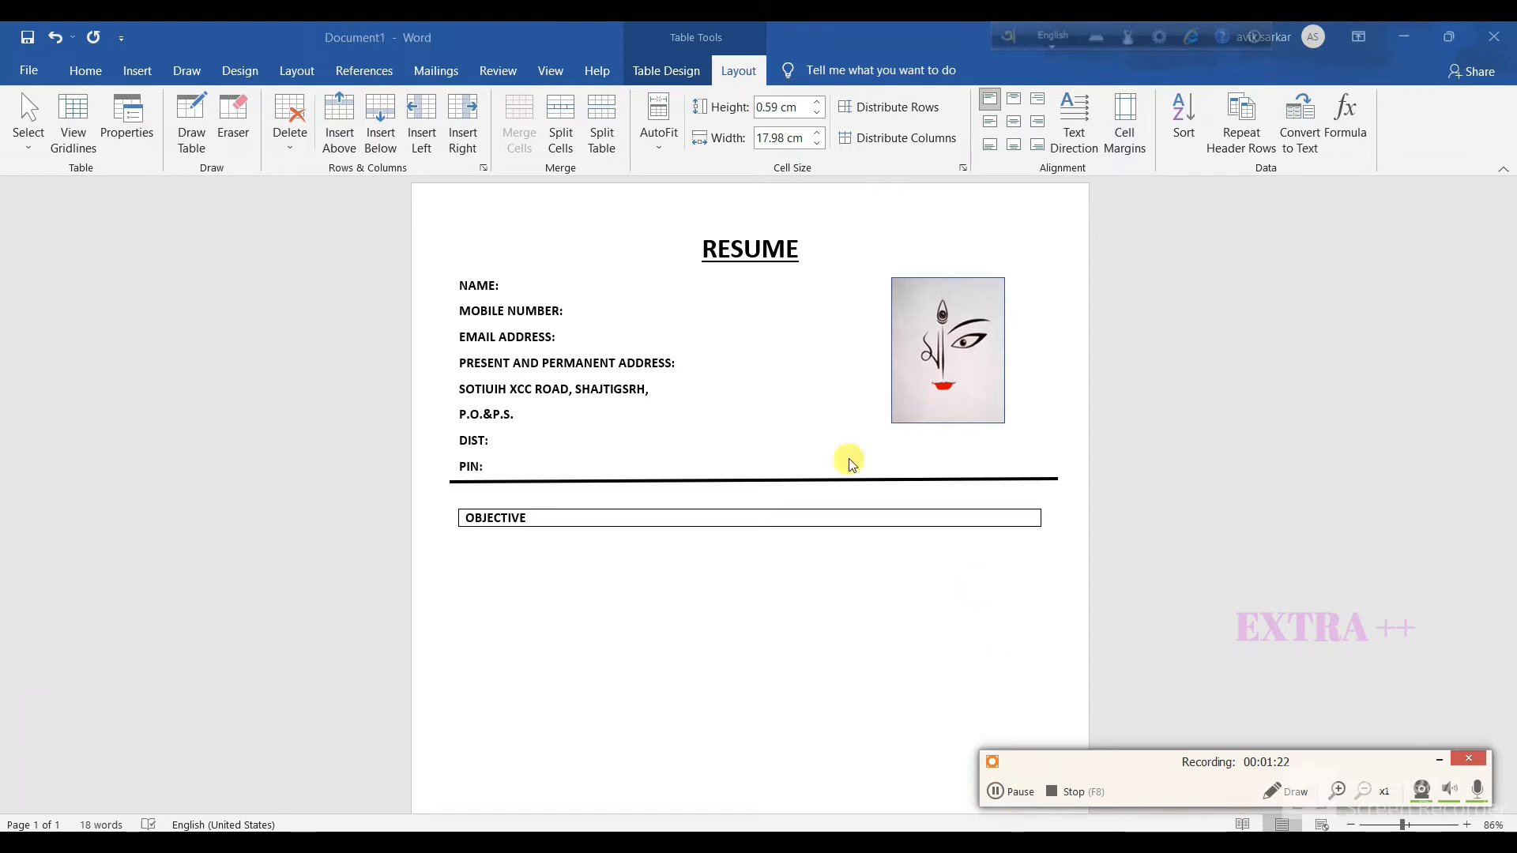
{"action": "left_click", "coordinate": [470, 518]}
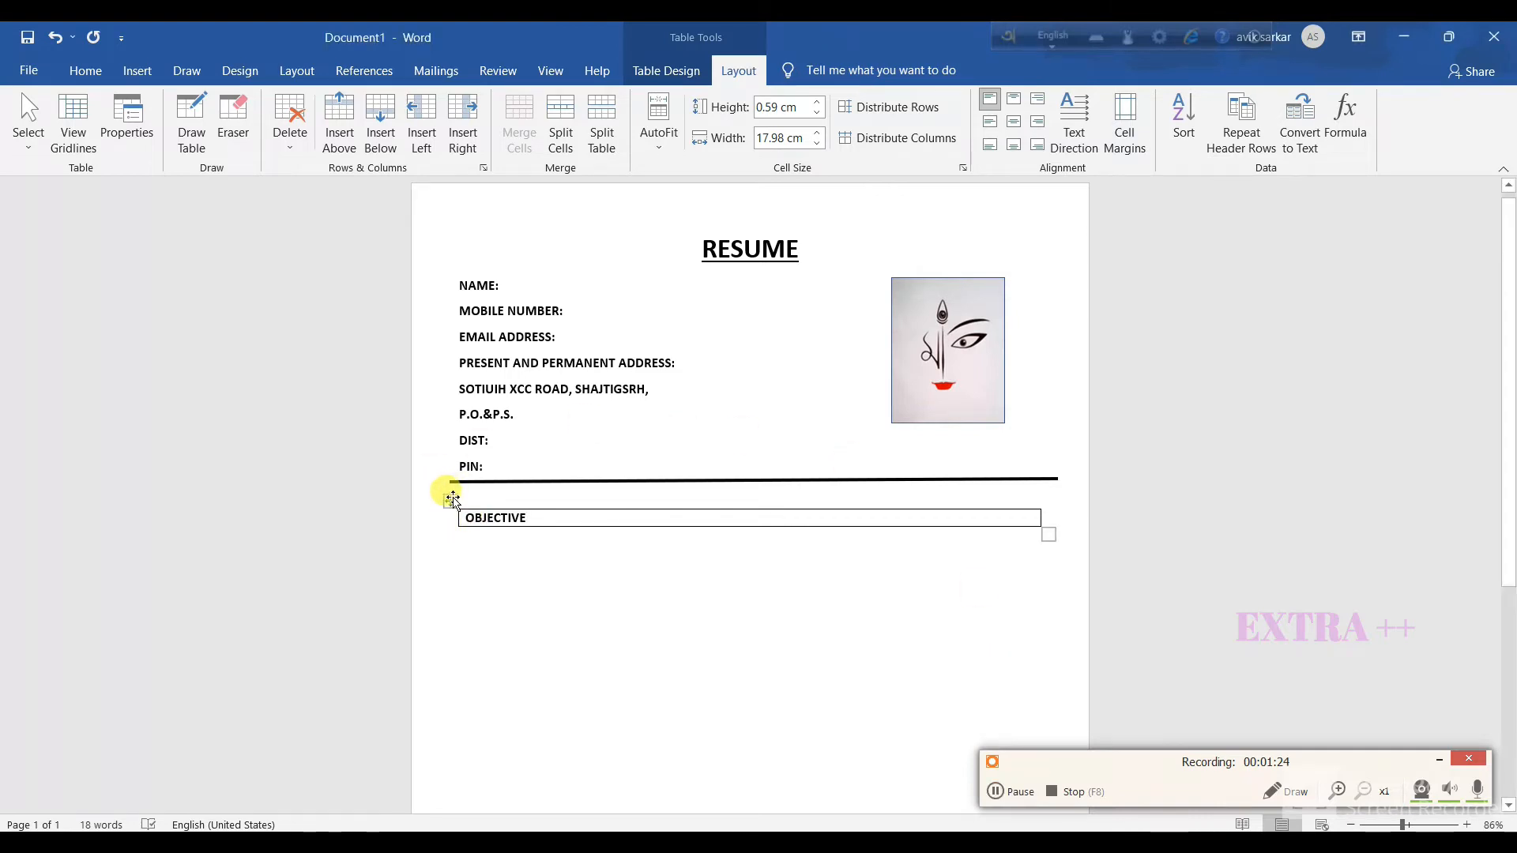
{"action": "left_click", "coordinate": [451, 500]}
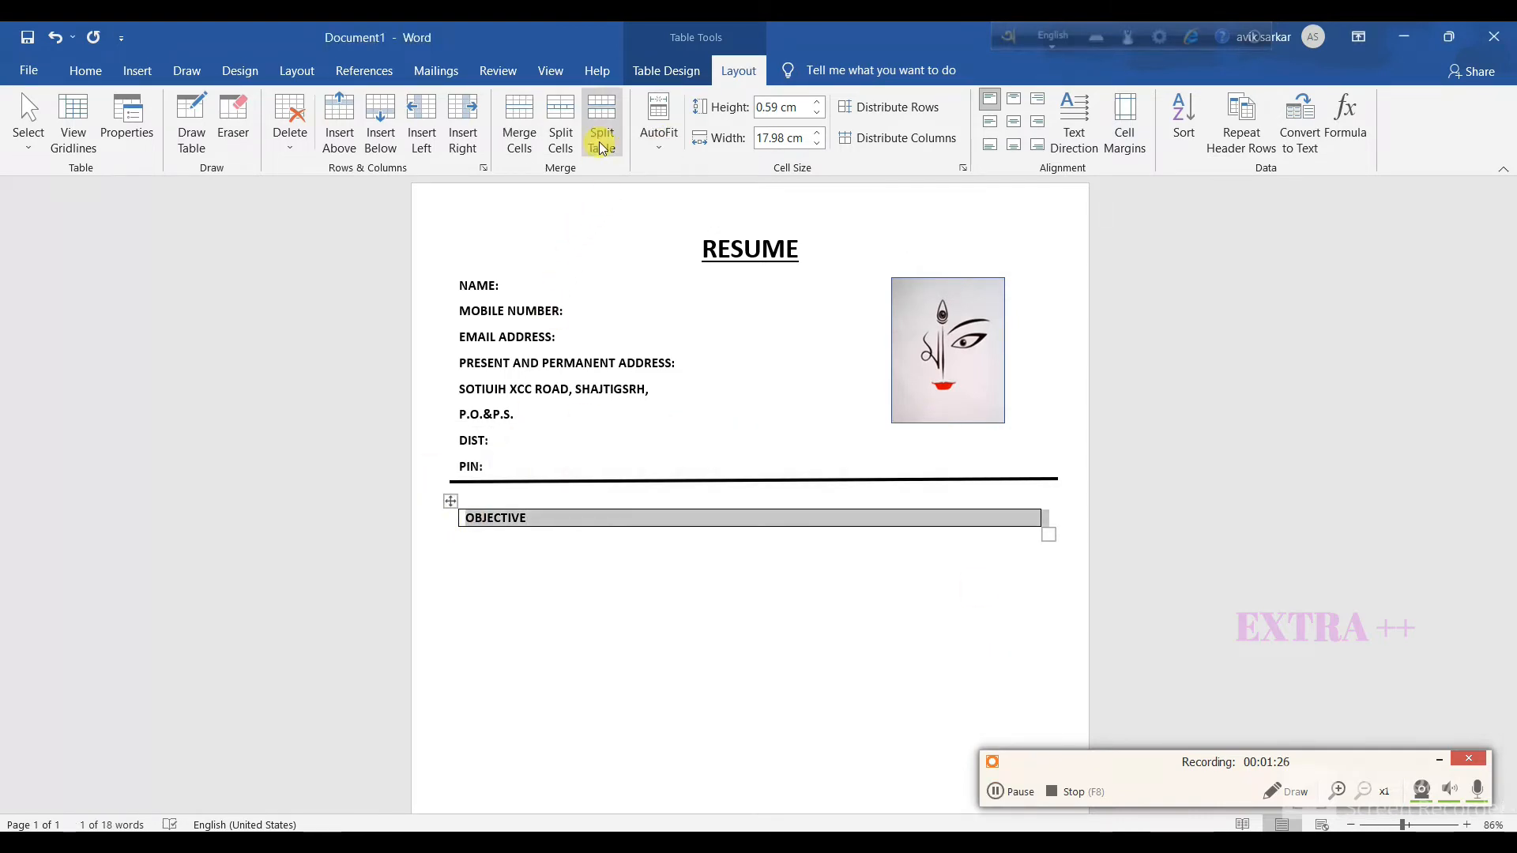
{"action": "left_click", "coordinate": [636, 77]}
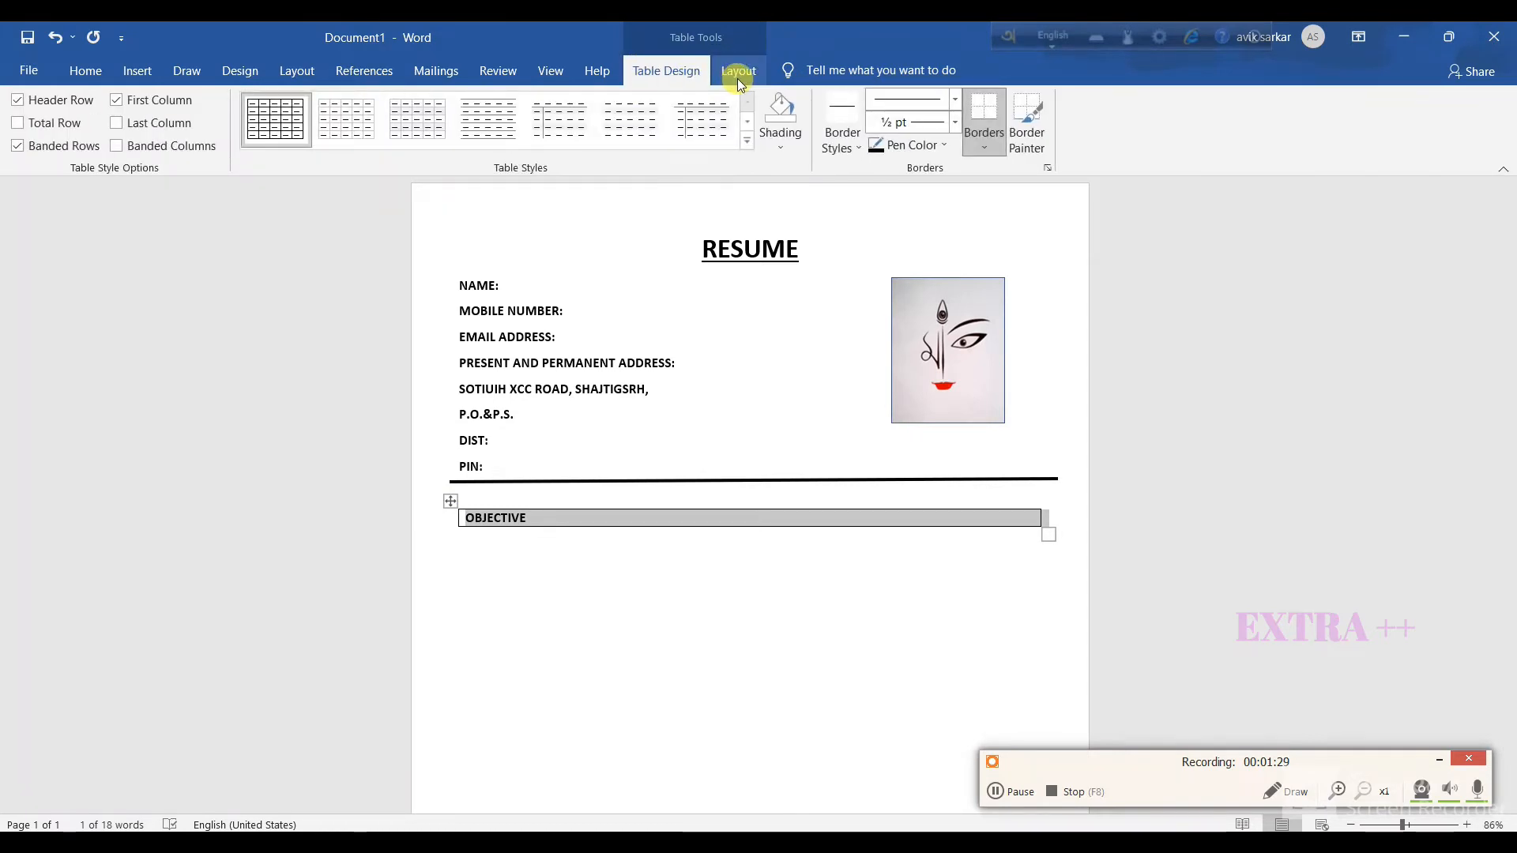
{"action": "left_click", "coordinate": [746, 141]}
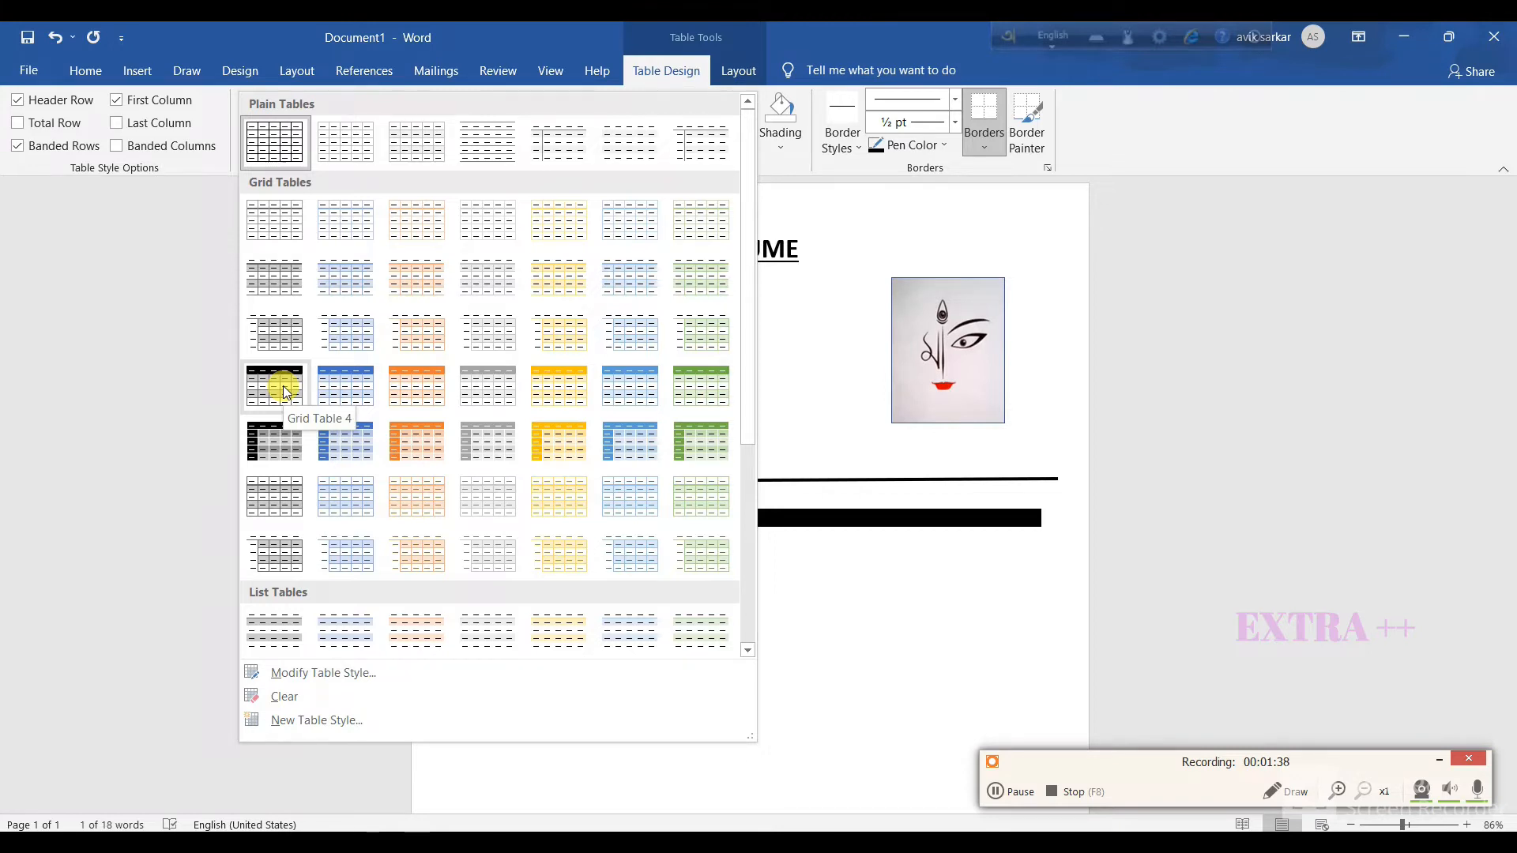
{"action": "left_click", "coordinate": [341, 447]}
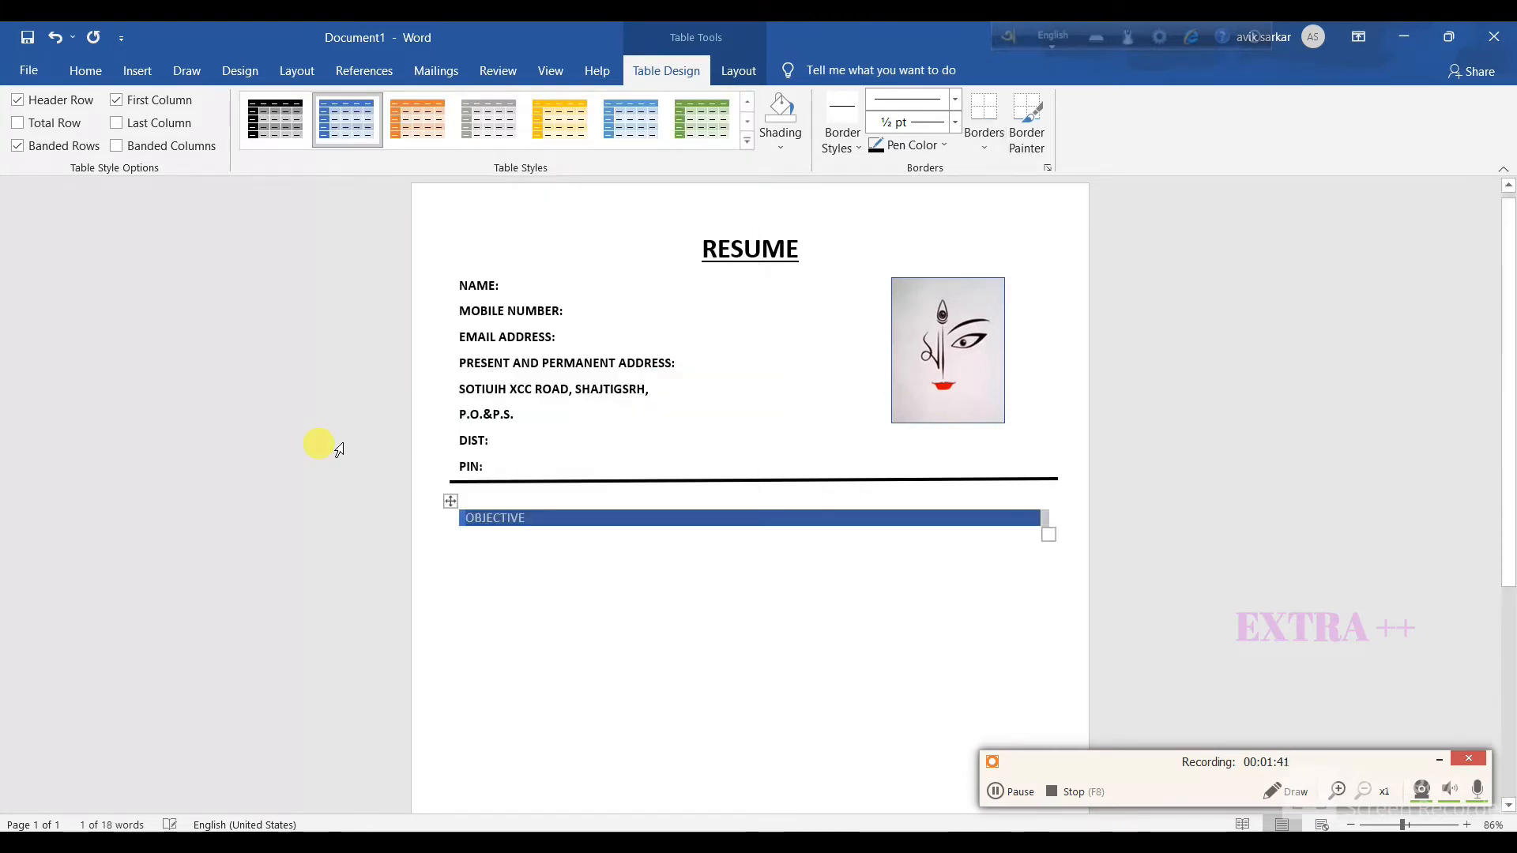
Insert another table with one column and one row, leaving blank lines below the "OBJECTIVE" bar.
{"action": "left_click", "coordinate": [532, 493]}
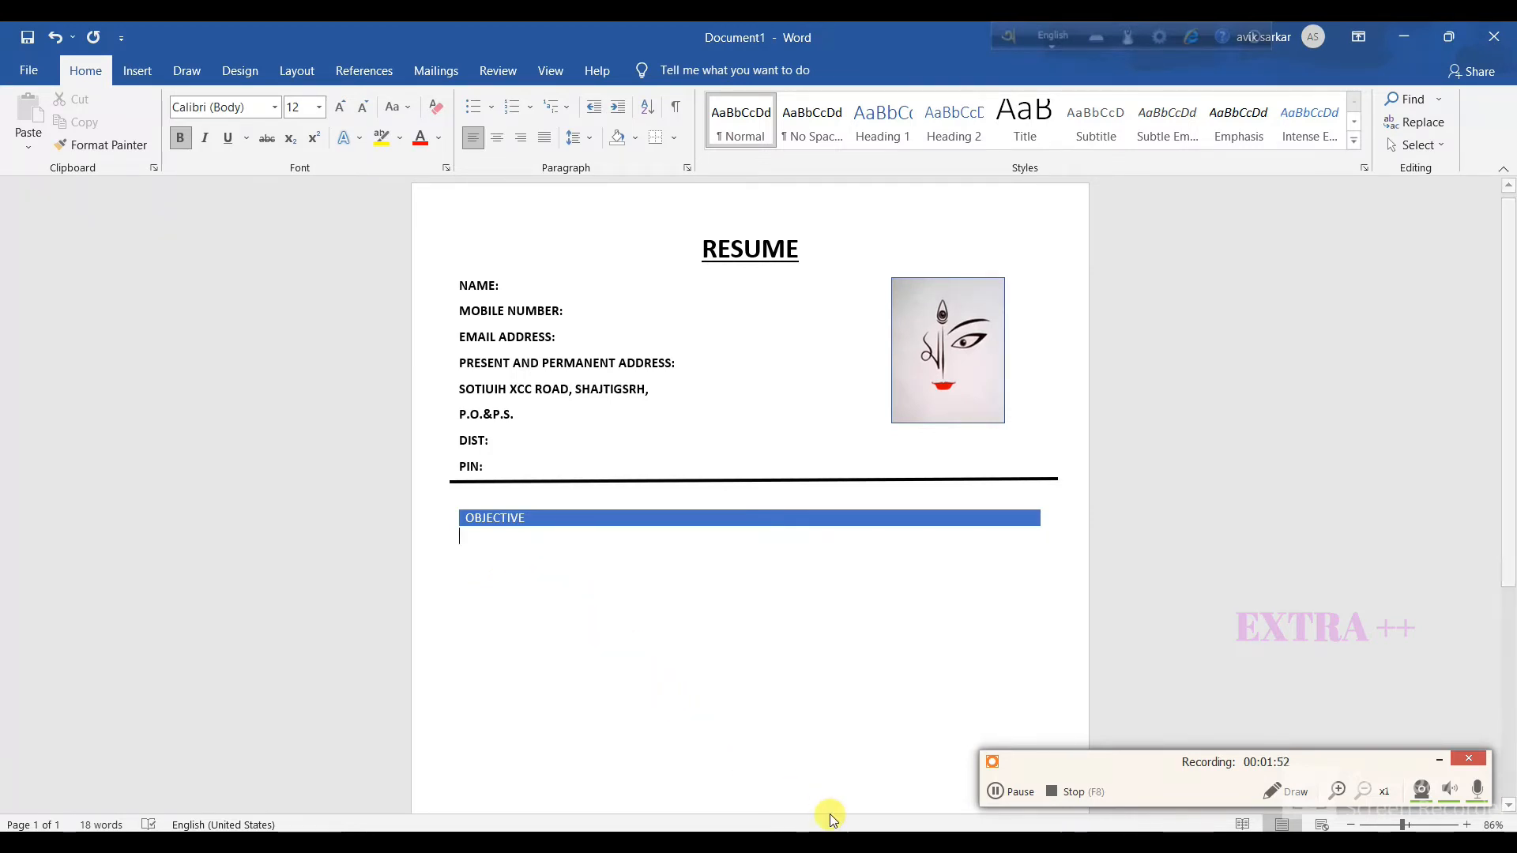
{"action": "left_click", "coordinate": [1012, 801]}
{"action": "left_click", "coordinate": [1001, 790]}
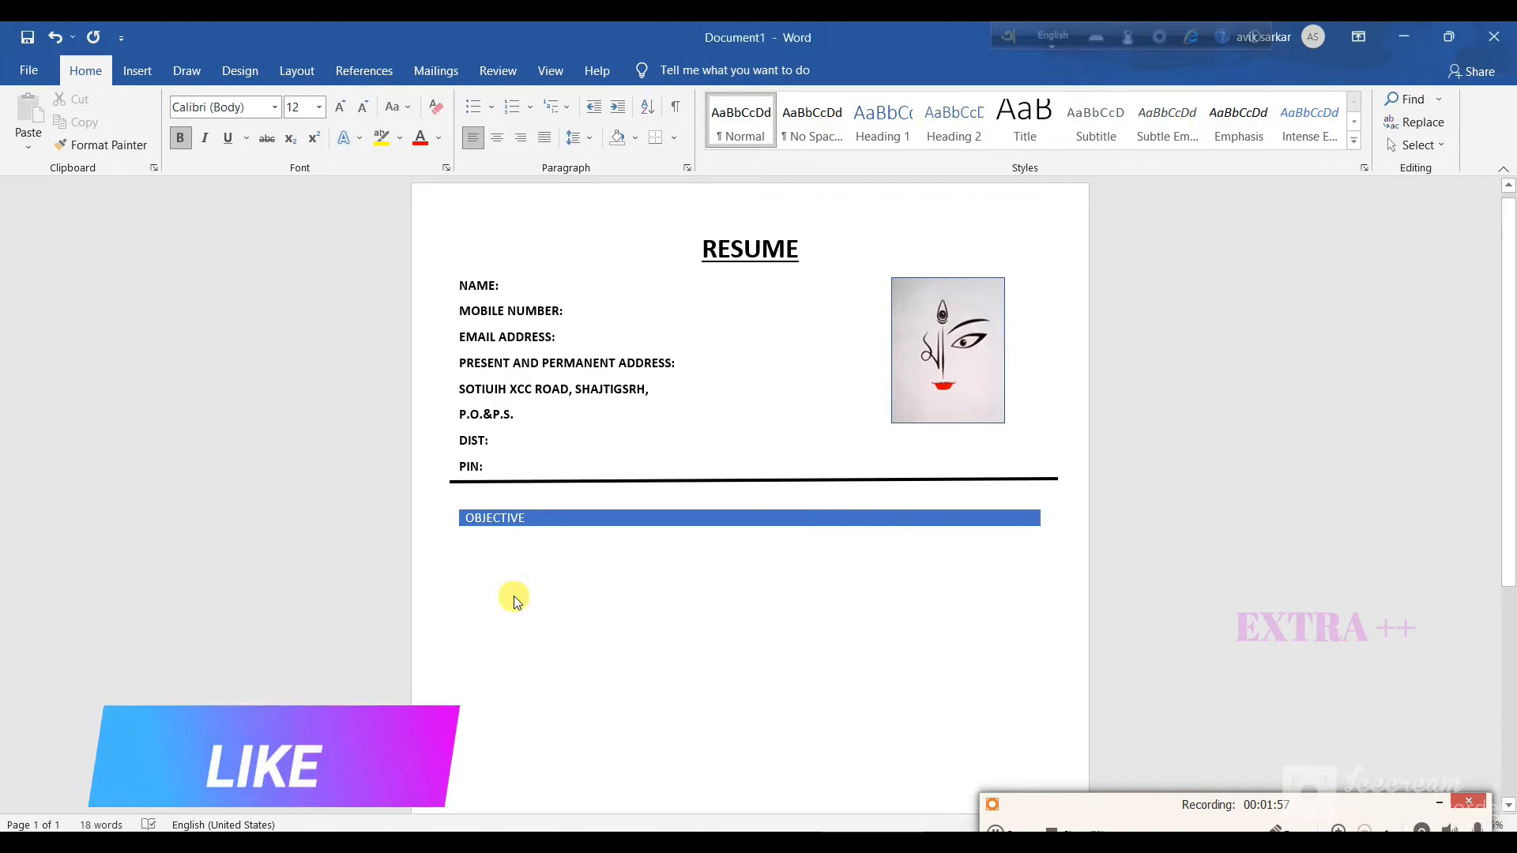
{"action": "key", "text": "alt"}
{"action": "key", "text": "n"}
{"action": "key", "text": "t"}
{"action": "key", "text": "i"}
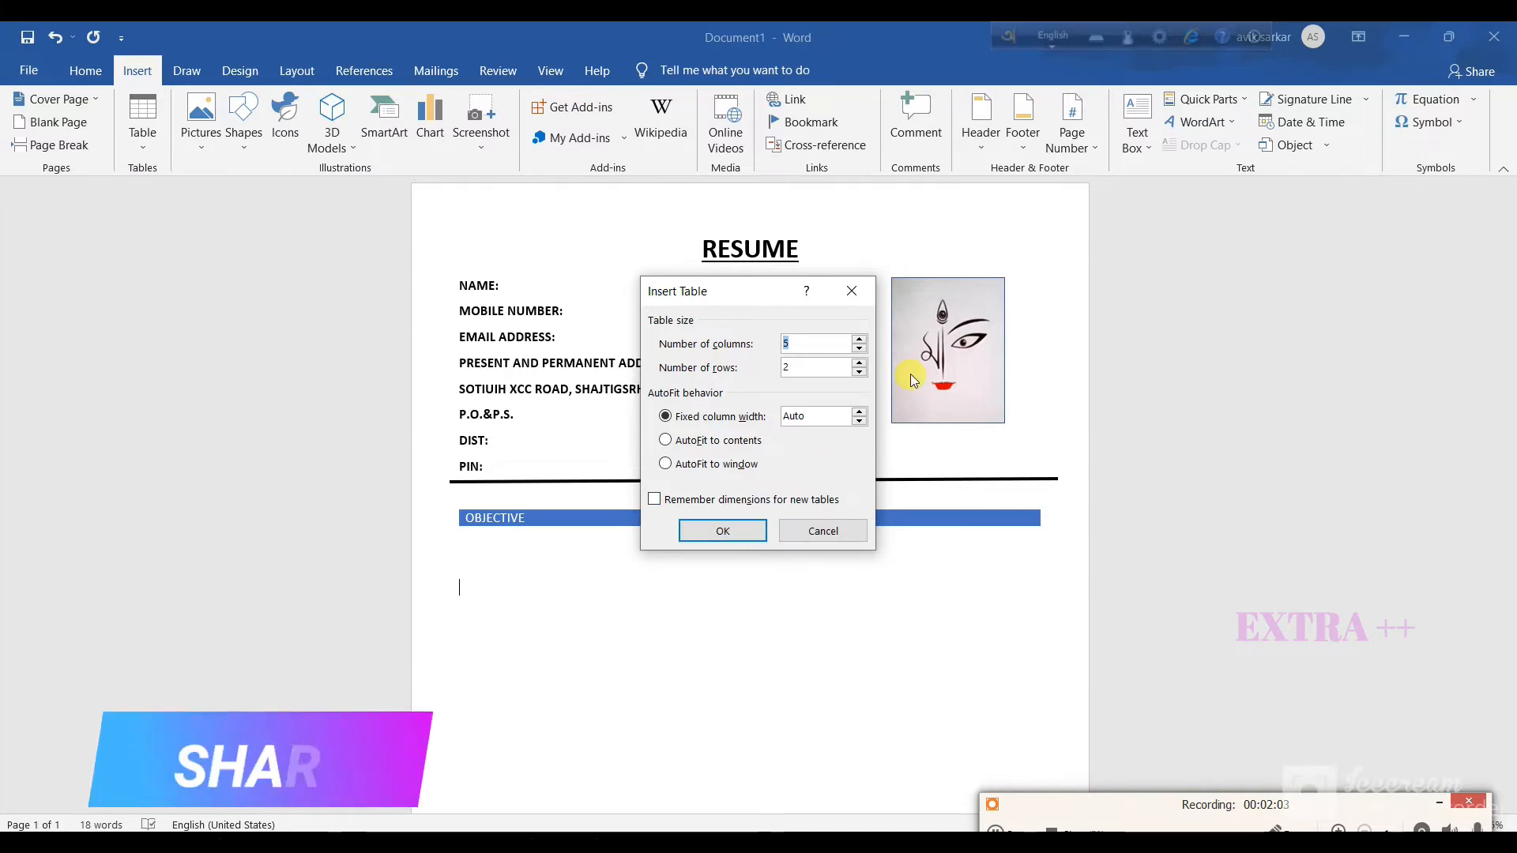
{"action": "type", "text": "1"}
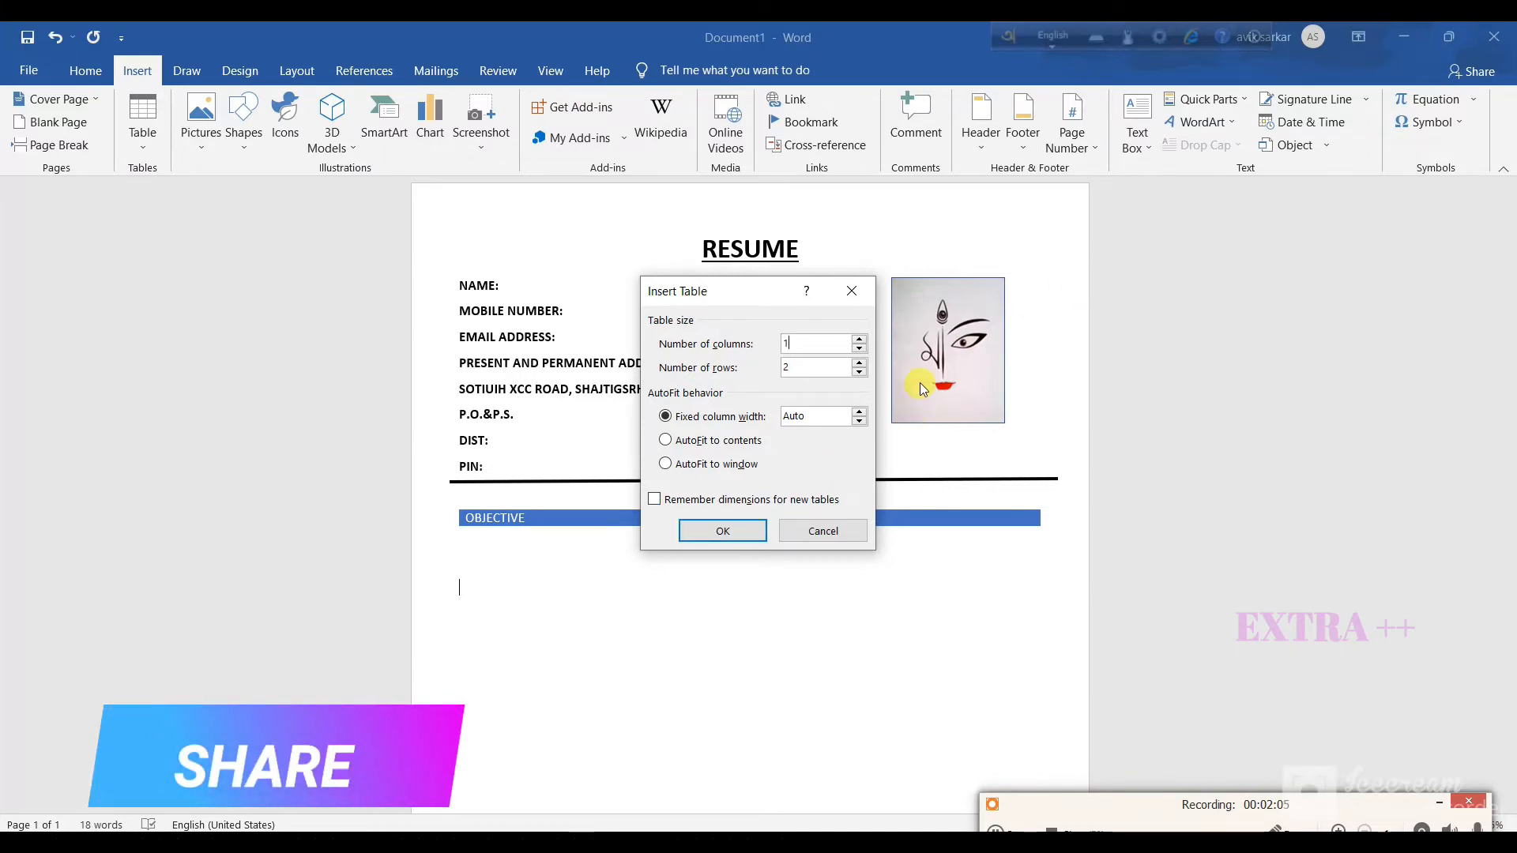
{"action": "left_click", "coordinate": [859, 372]}
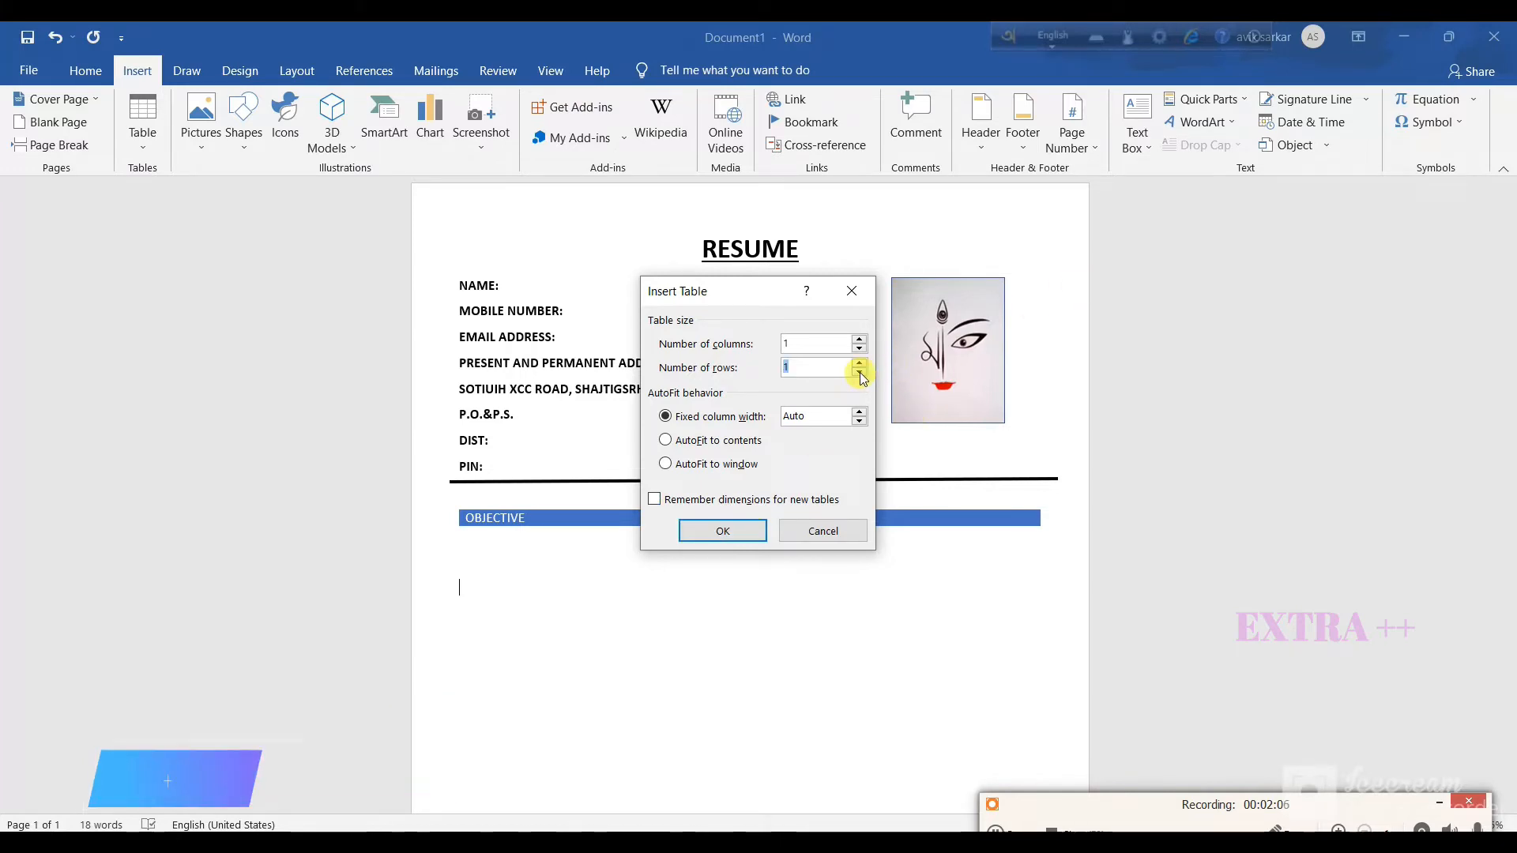
{"action": "left_click", "coordinate": [723, 530]}
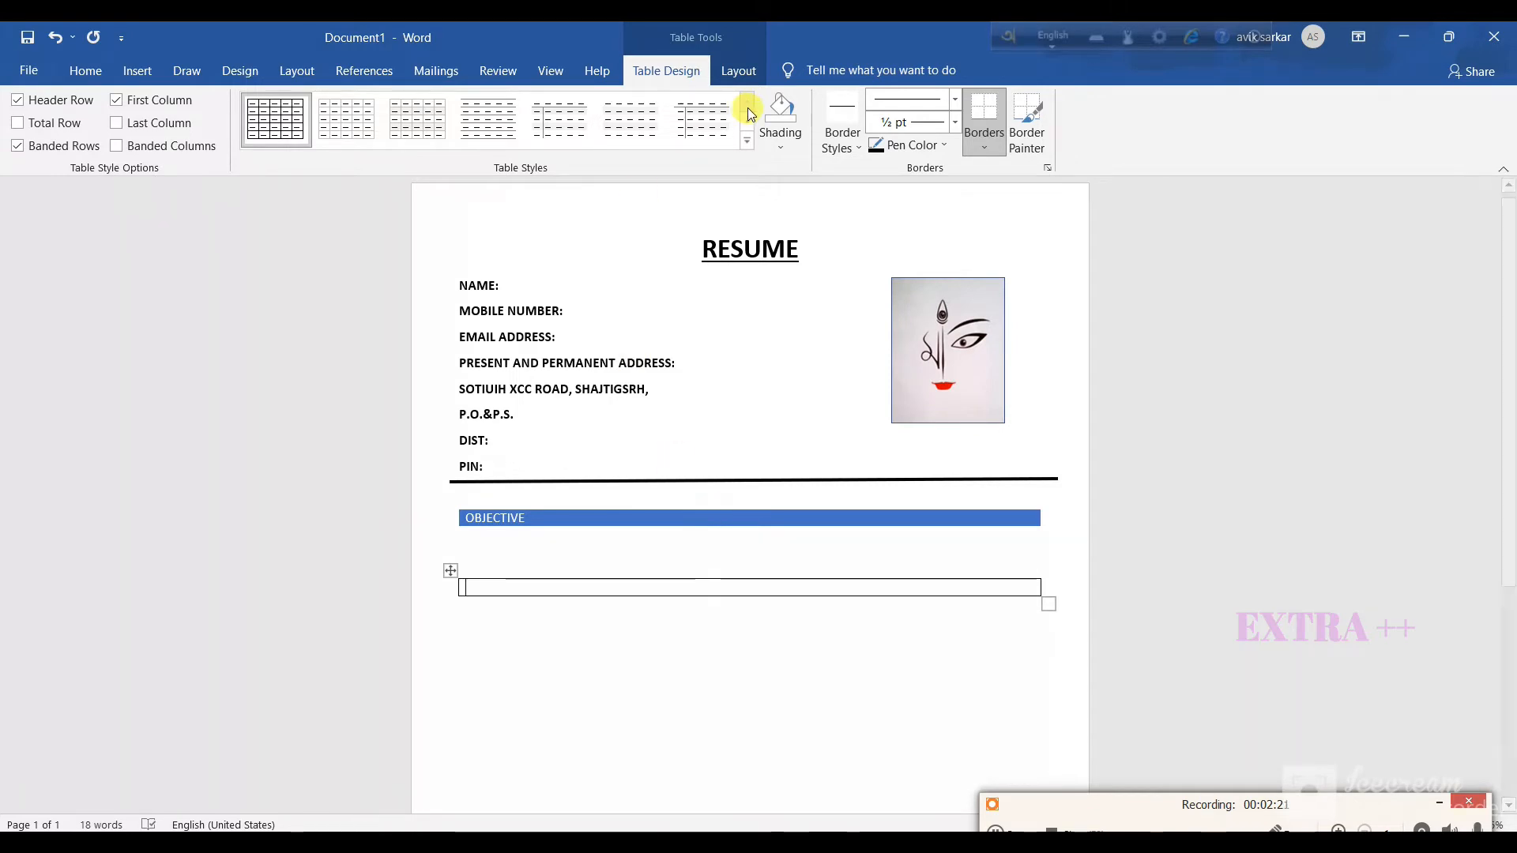
Apply the dark blue style from the fourth Grid Tables row to the blank one-cell table and enter "EDUCATIONAL QUALIFICATION" in it.
{"action": "left_click", "coordinate": [746, 141]}
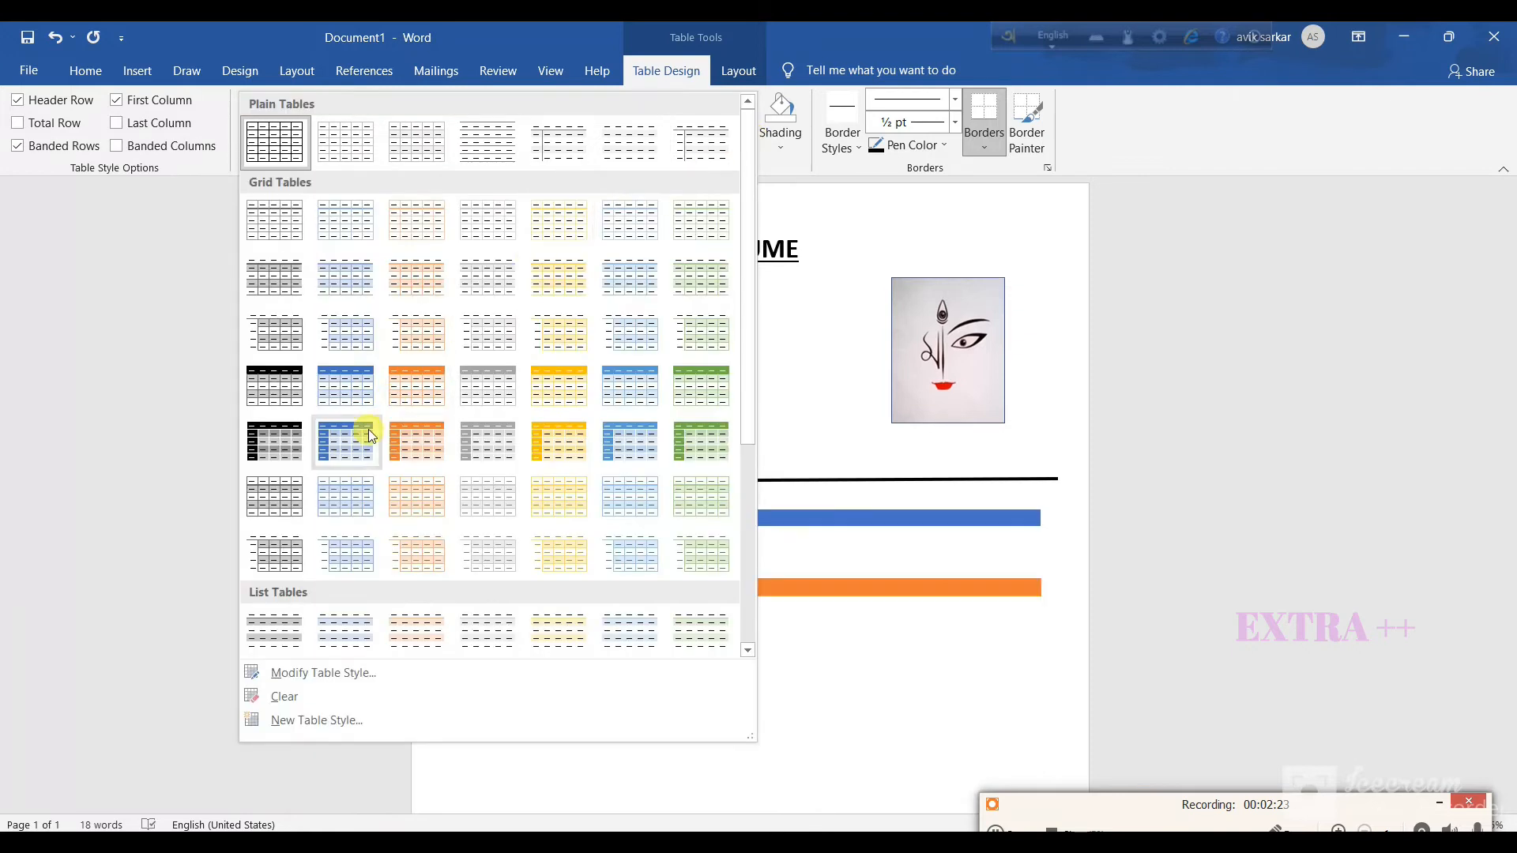
{"action": "left_click", "coordinate": [348, 386]}
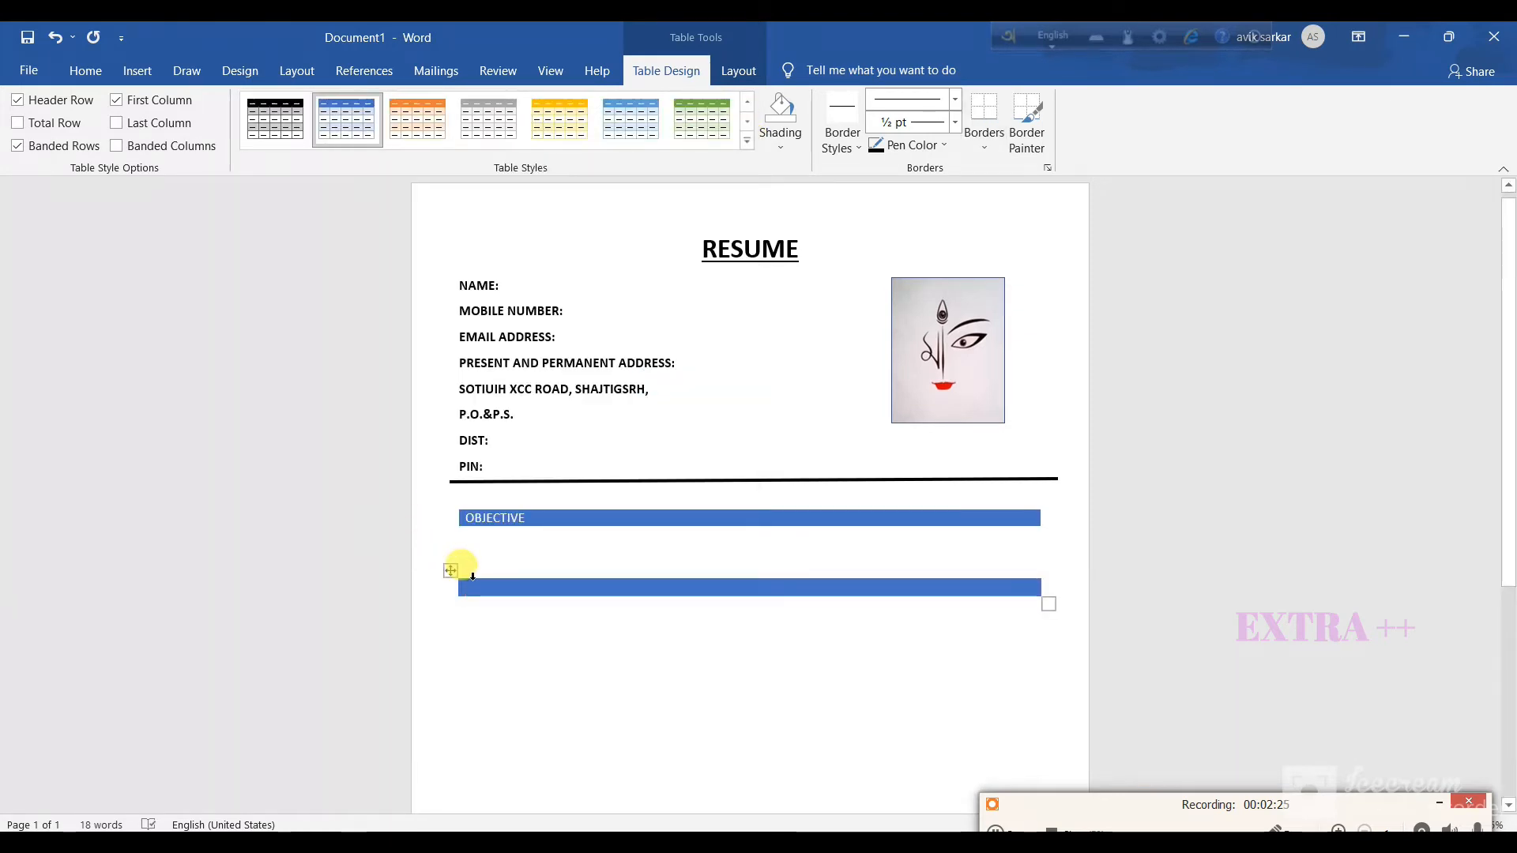
{"action": "type", "text": "ESUCATIO"}
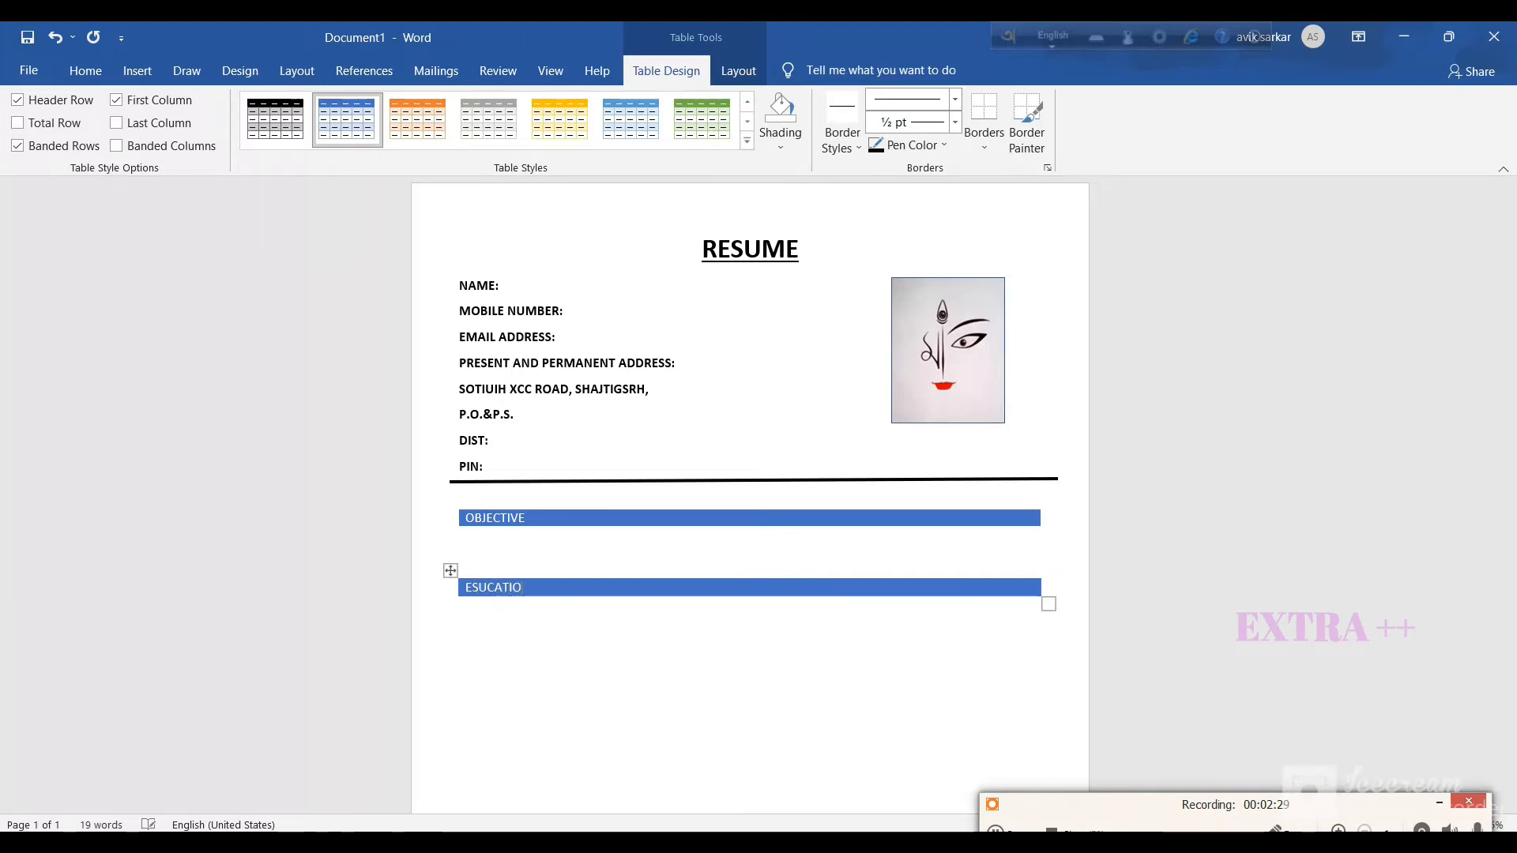
{"action": "type", "text": "NAL QUA"}
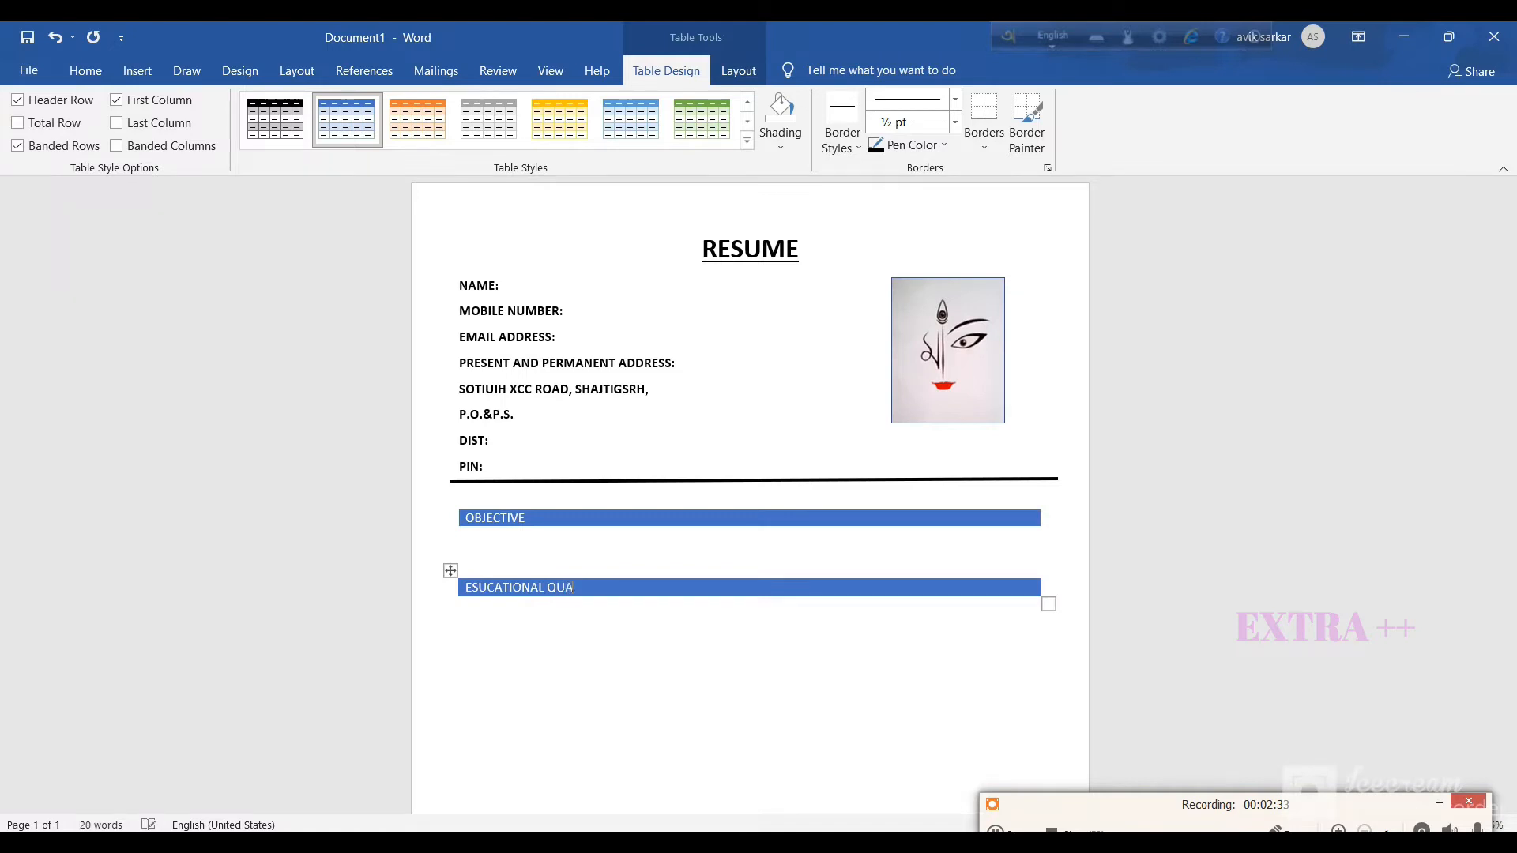
{"action": "type", "text": "LIFICATION"}
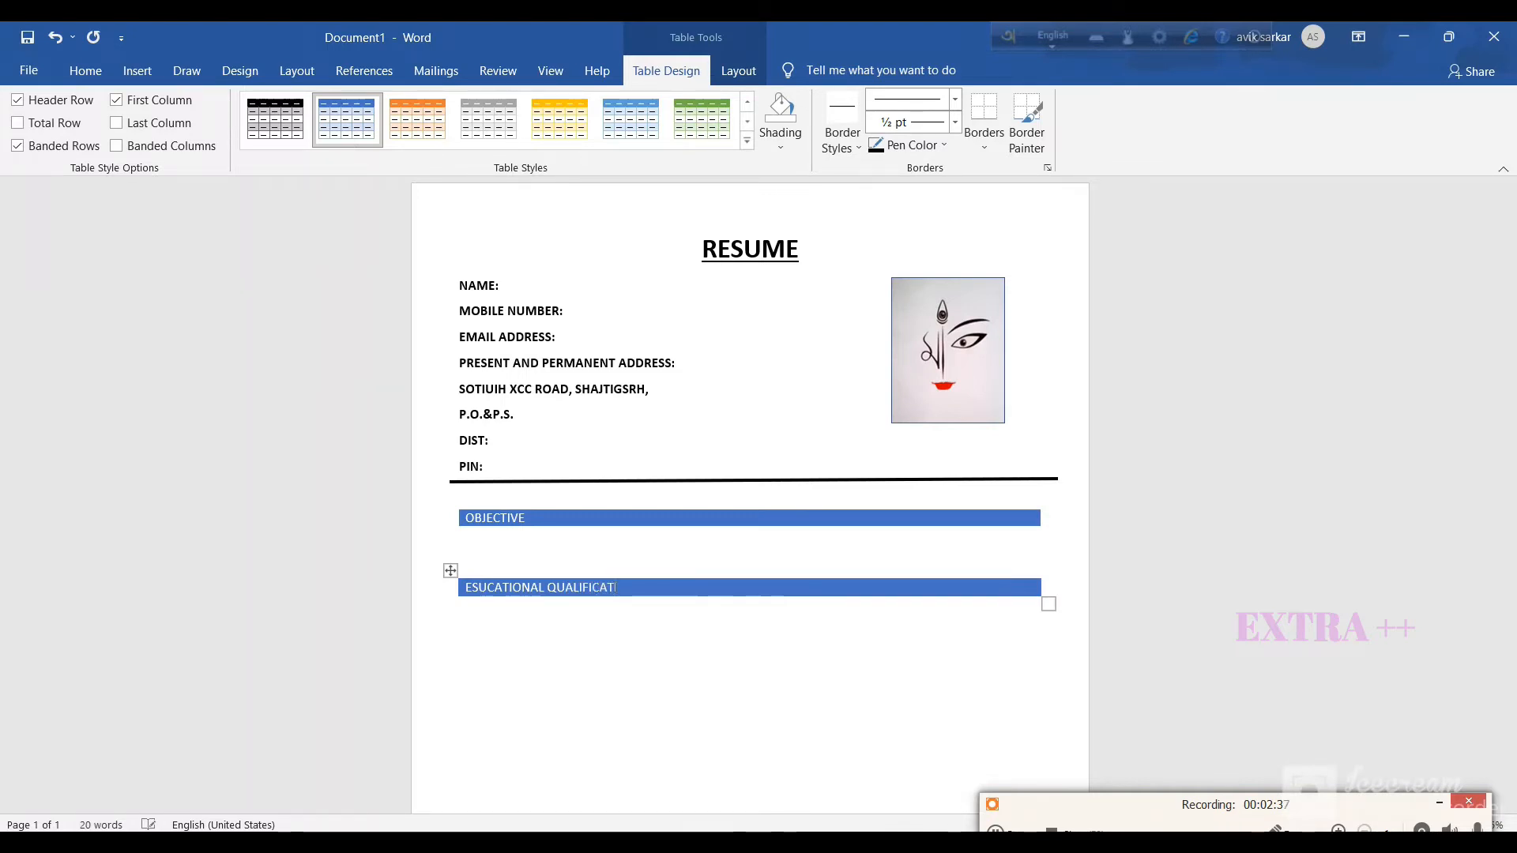
{"action": "left_click", "coordinate": [479, 575]}
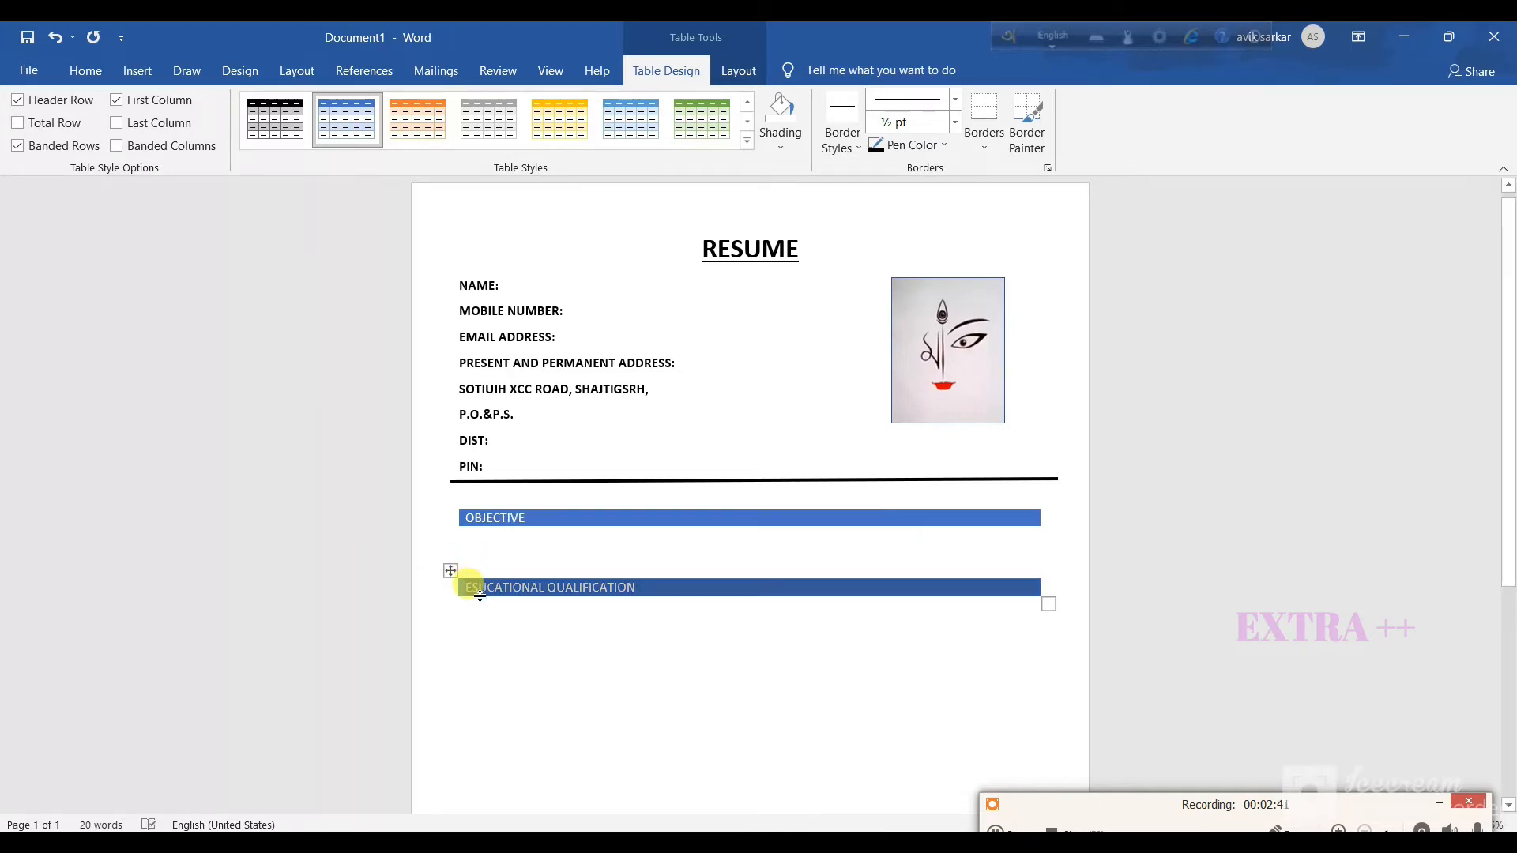
{"action": "left_click", "coordinate": [475, 592]}
{"action": "key", "text": "BackSpace"}
{"action": "type", "text": "D"}
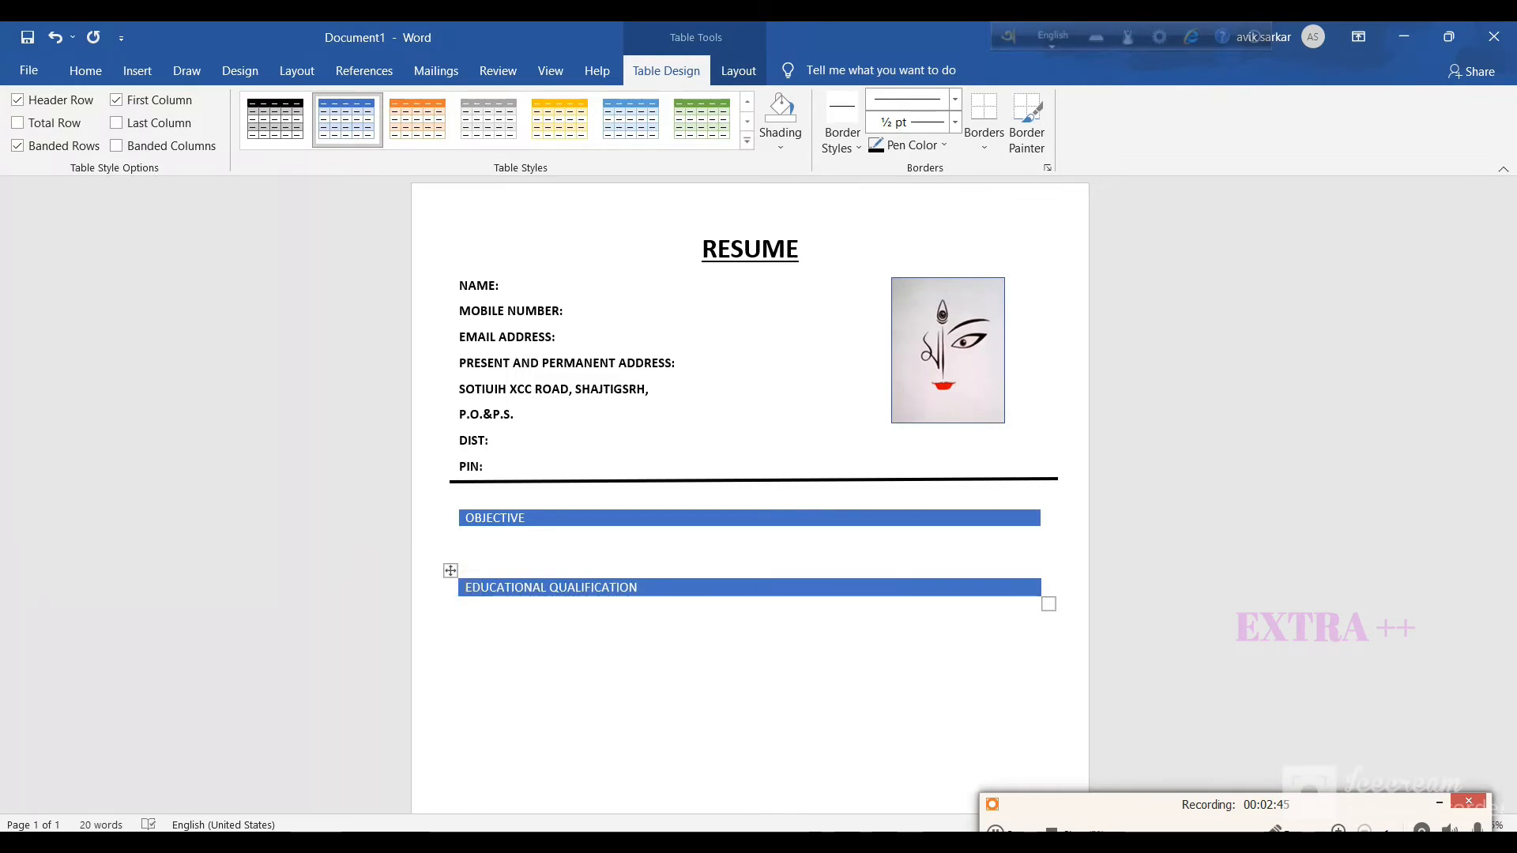
Make the whole "EDUCATIONAL QUALIFICATION" heading text bold.
{"action": "key", "text": "shift+Right"}
{"action": "key", "text": "shift+Right"}
{"action": "key", "text": "shift+Right"}
{"action": "key", "text": "shift+Right"}
{"action": "key", "text": "shift+Right"}
{"action": "key", "text": "shift+Right"}
{"action": "key", "text": "shift+Right"}
{"action": "key", "text": "shift+Right"}
{"action": "key", "text": "shift+Right"}
{"action": "key", "text": "shift+Right"}
{"action": "key", "text": "shift+Right"}
{"action": "key", "text": "shift+Right"}
{"action": "key", "text": "shift+Right"}
{"action": "key", "text": "shift+Right"}
{"action": "key", "text": "shift+Right"}
{"action": "key", "text": "shift+Right"}
{"action": "key", "text": "shift+Right"}
{"action": "key", "text": "shift+Right"}
{"action": "key", "text": "shift+Right"}
{"action": "key", "text": "shift+Right"}
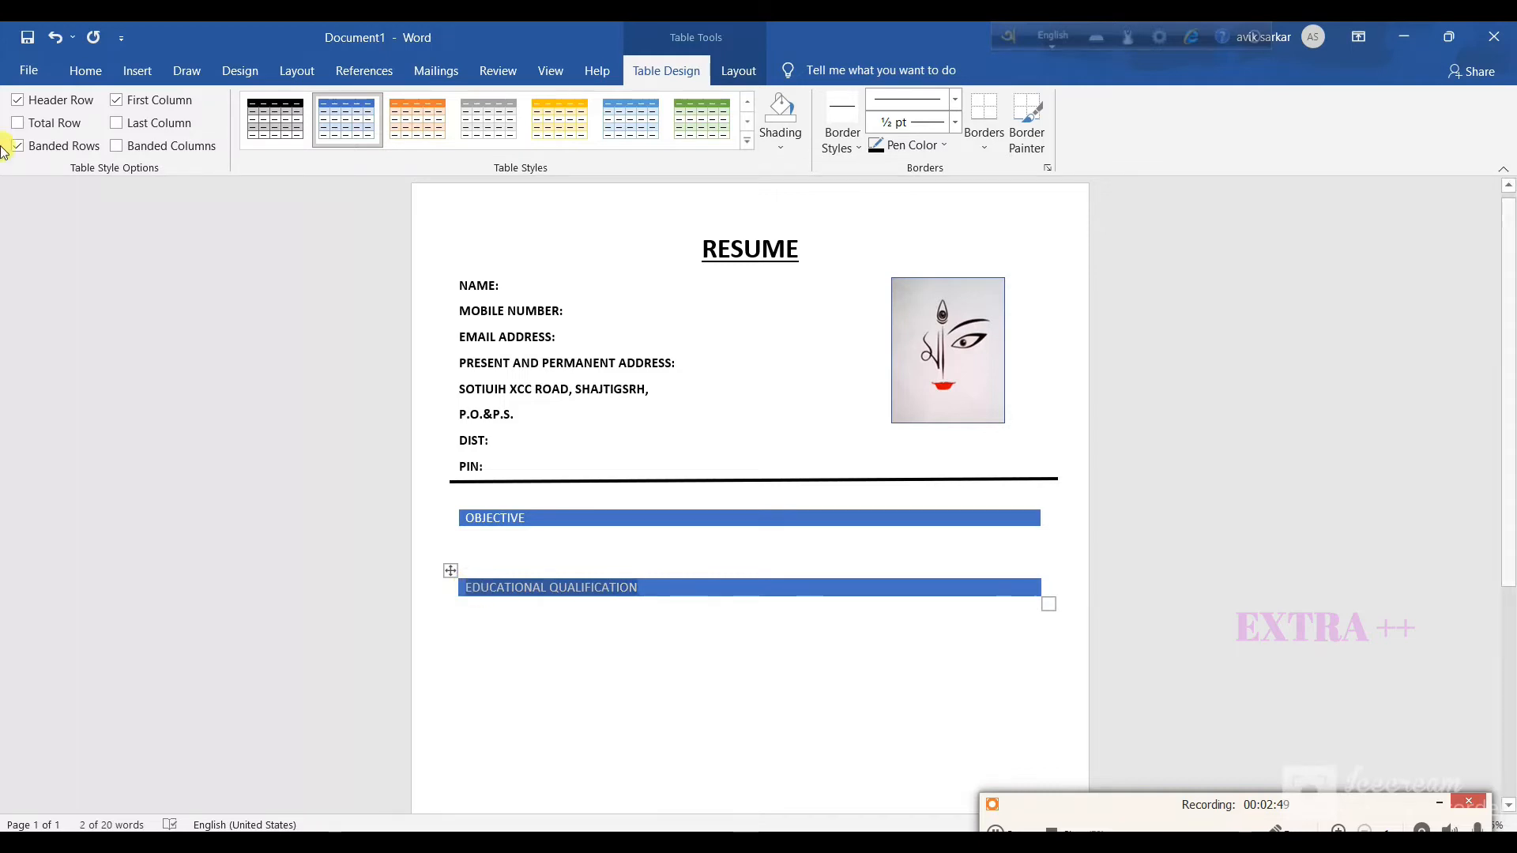
{"action": "left_click", "coordinate": [30, 79]}
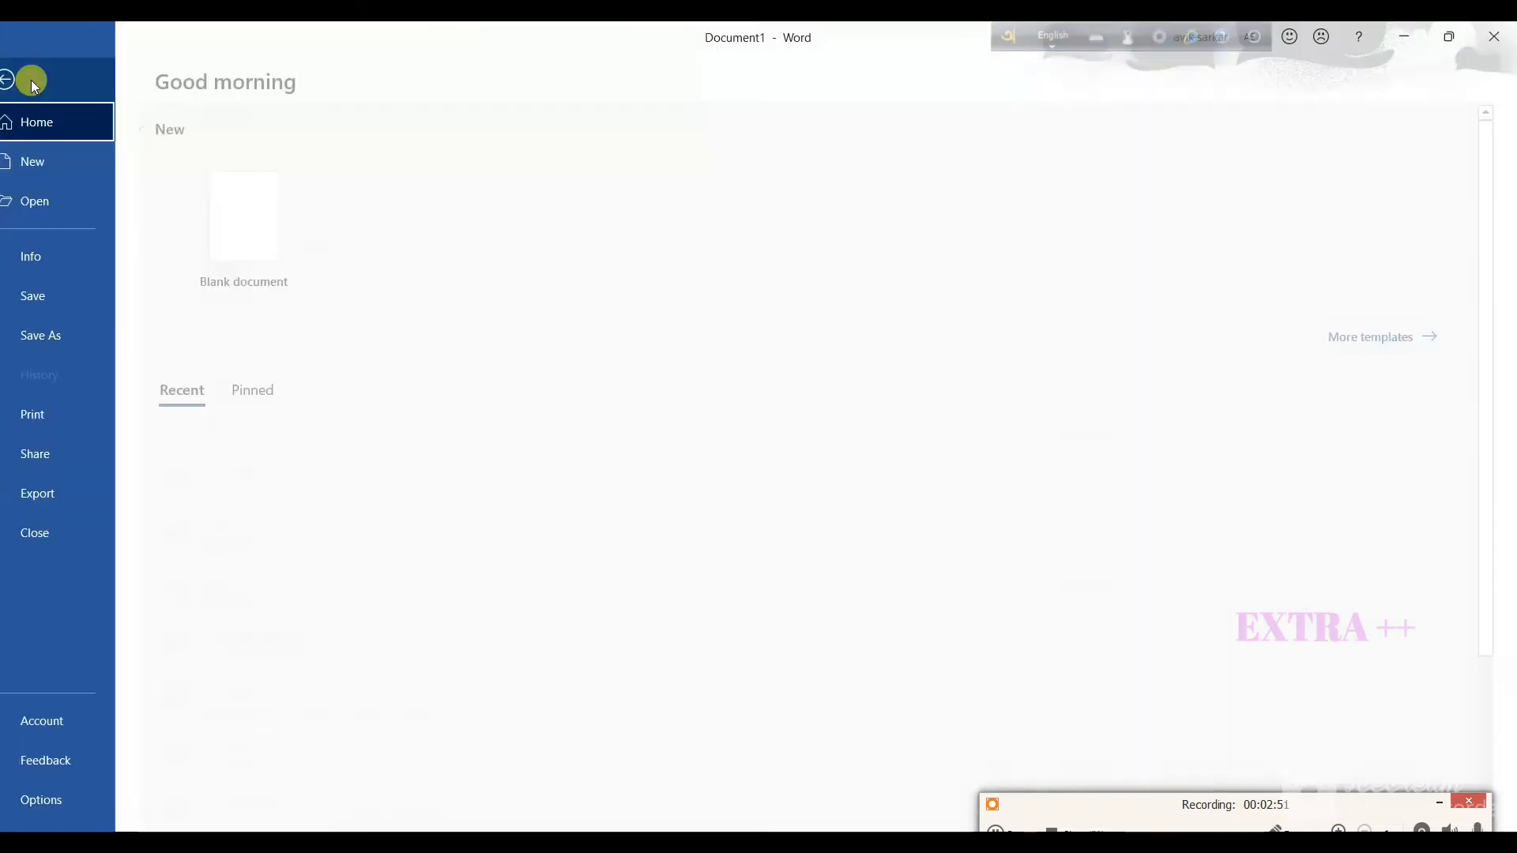
{"action": "left_click", "coordinate": [25, 79]}
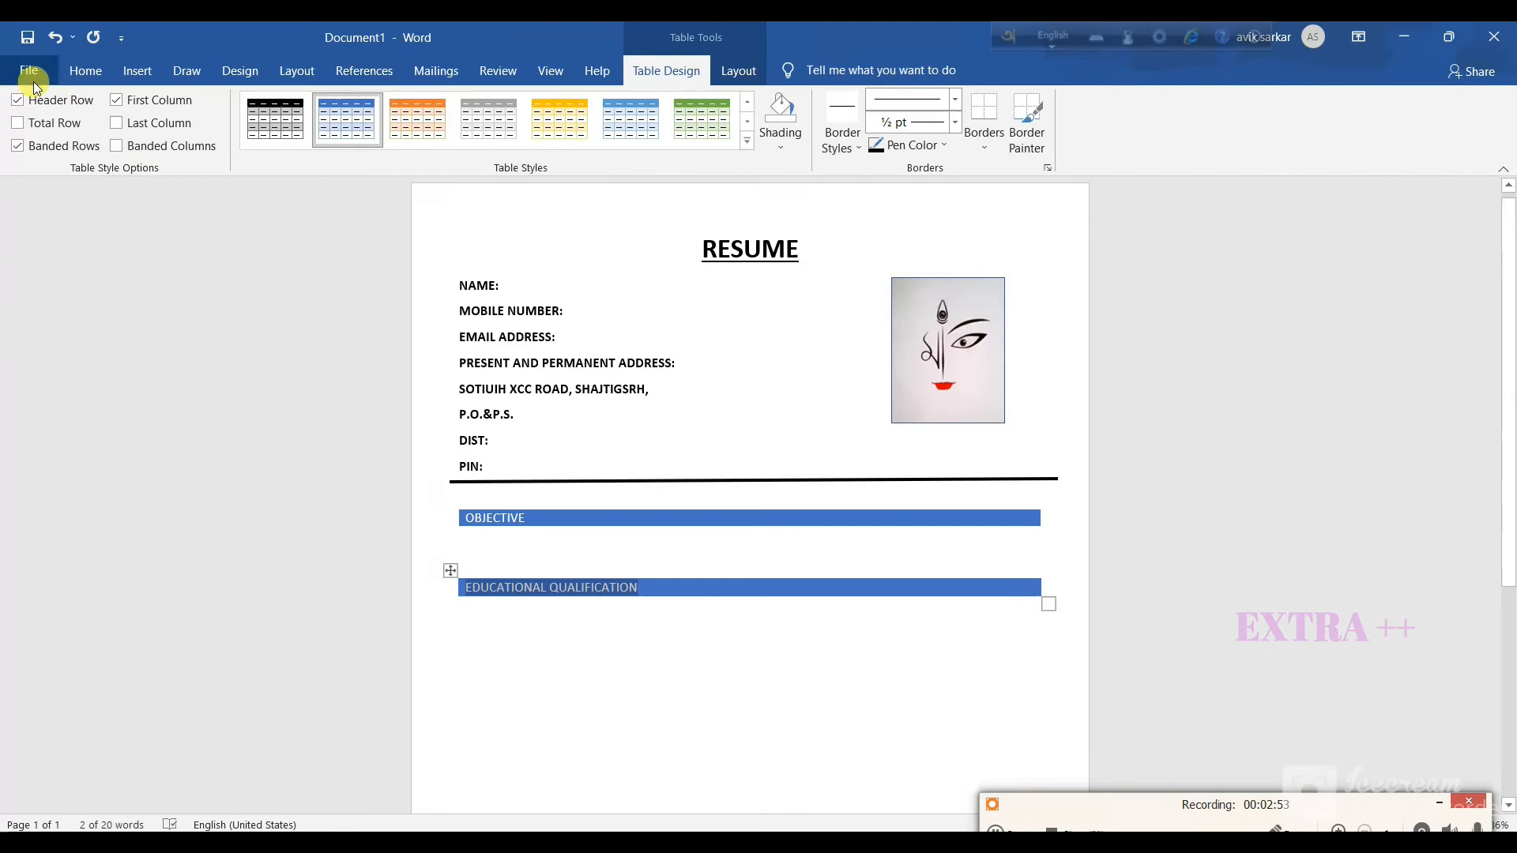
{"action": "left_click", "coordinate": [87, 72]}
{"action": "left_click", "coordinate": [178, 139]}
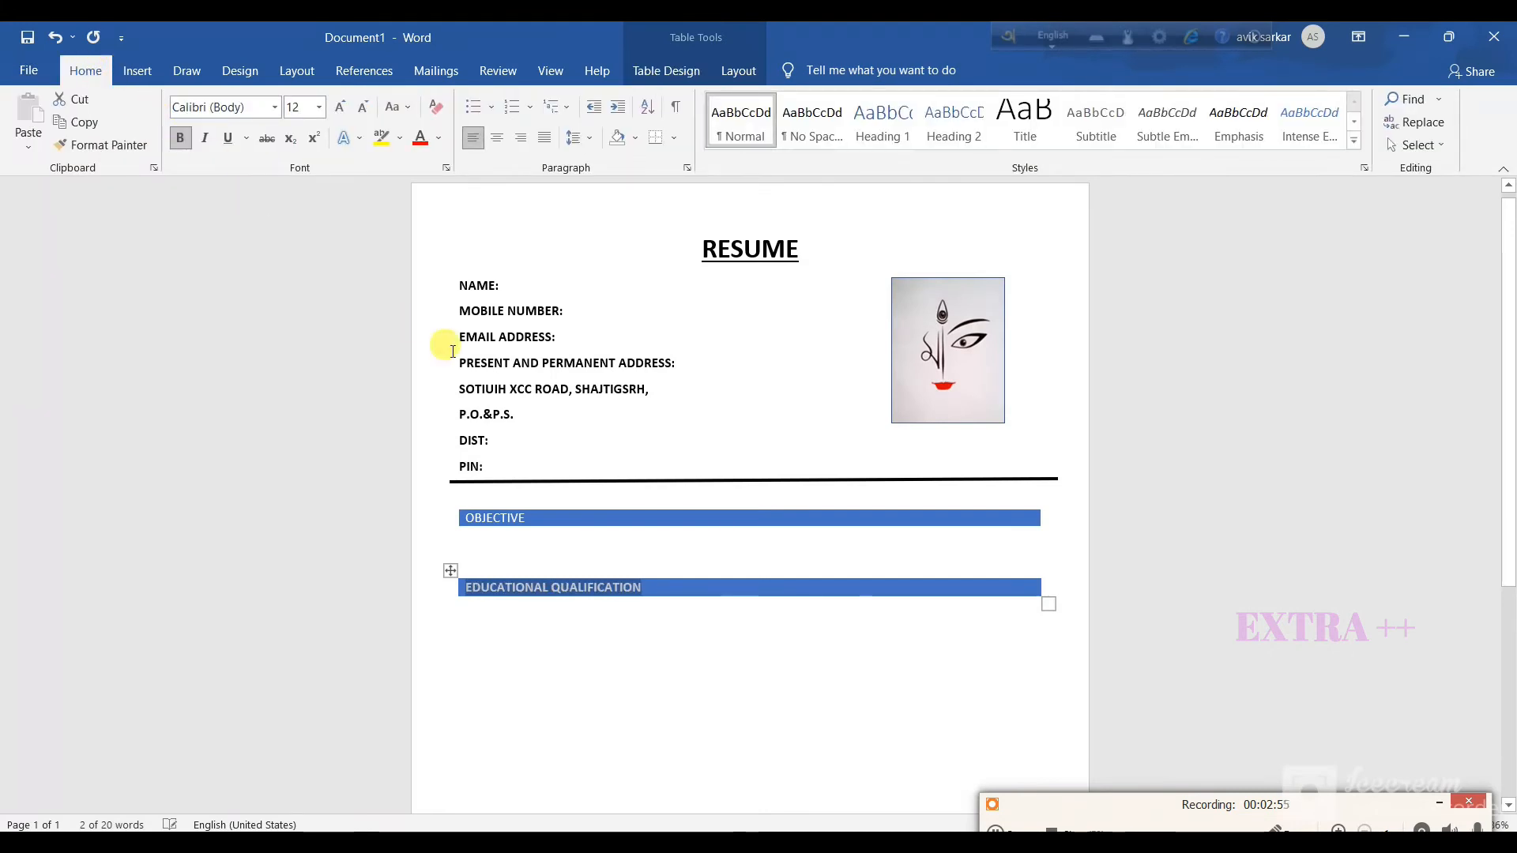
Make the "OBJECTIVE" heading text in the blue bar bold.
{"action": "left_click", "coordinate": [567, 521]}
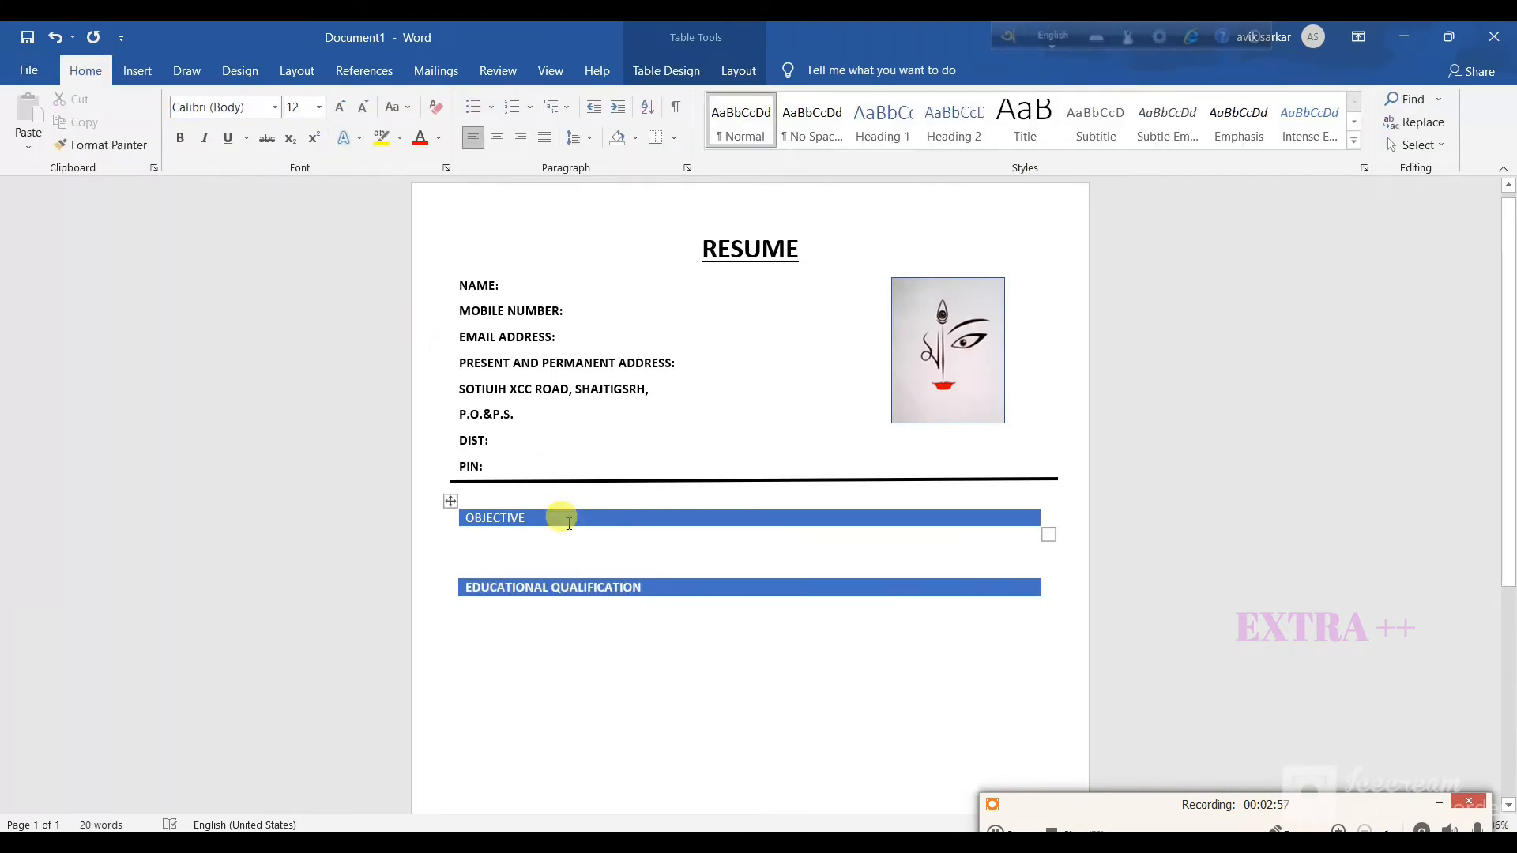
{"action": "key", "text": "shift+Down"}
{"action": "key", "text": "shift+Down"}
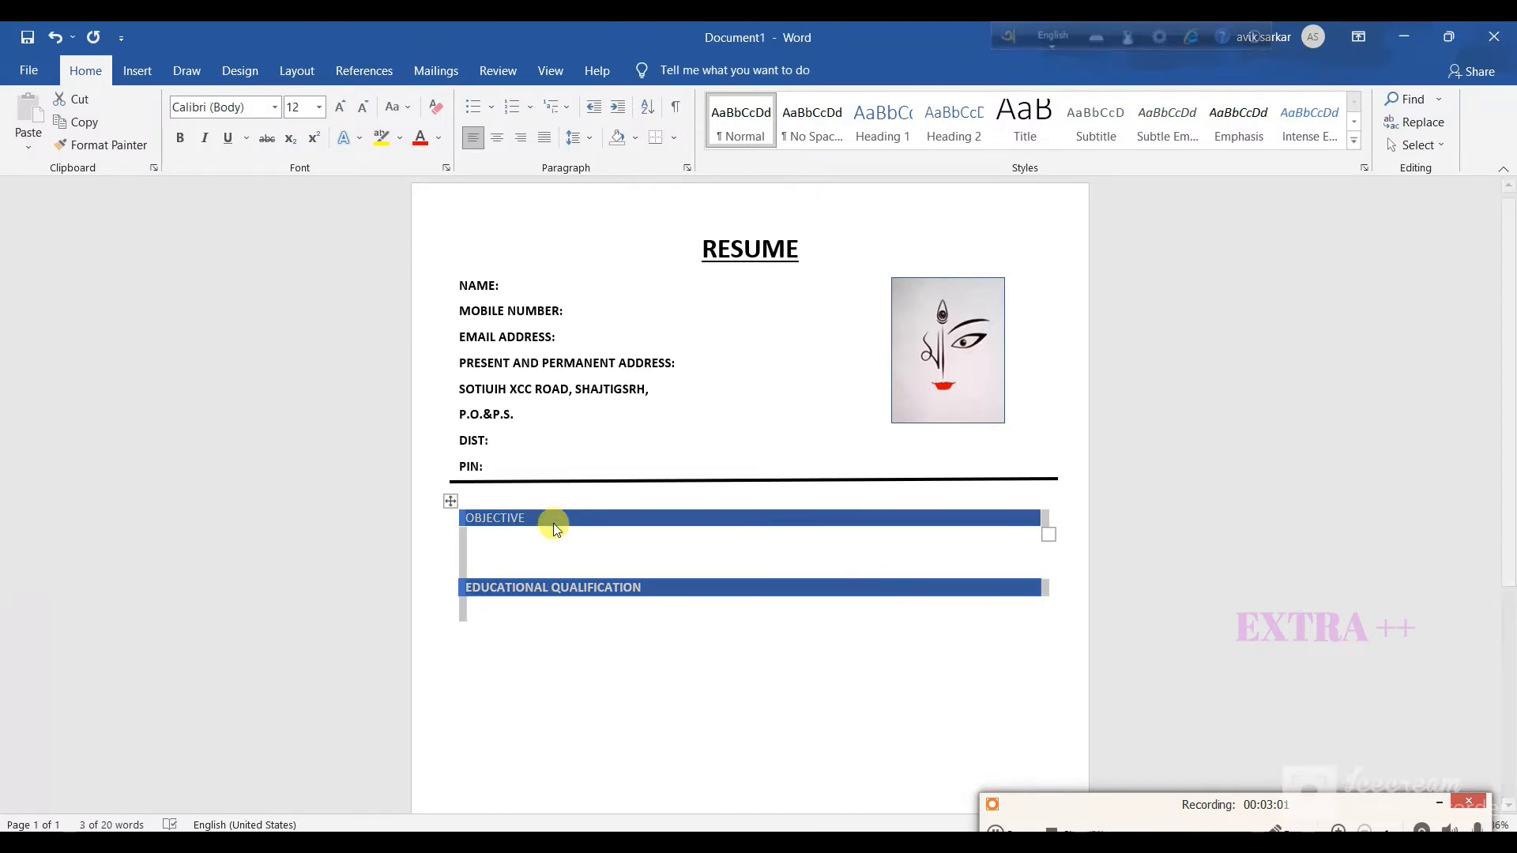
{"action": "left_click", "coordinate": [527, 515]}
{"action": "double_click", "coordinate": [528, 514]}
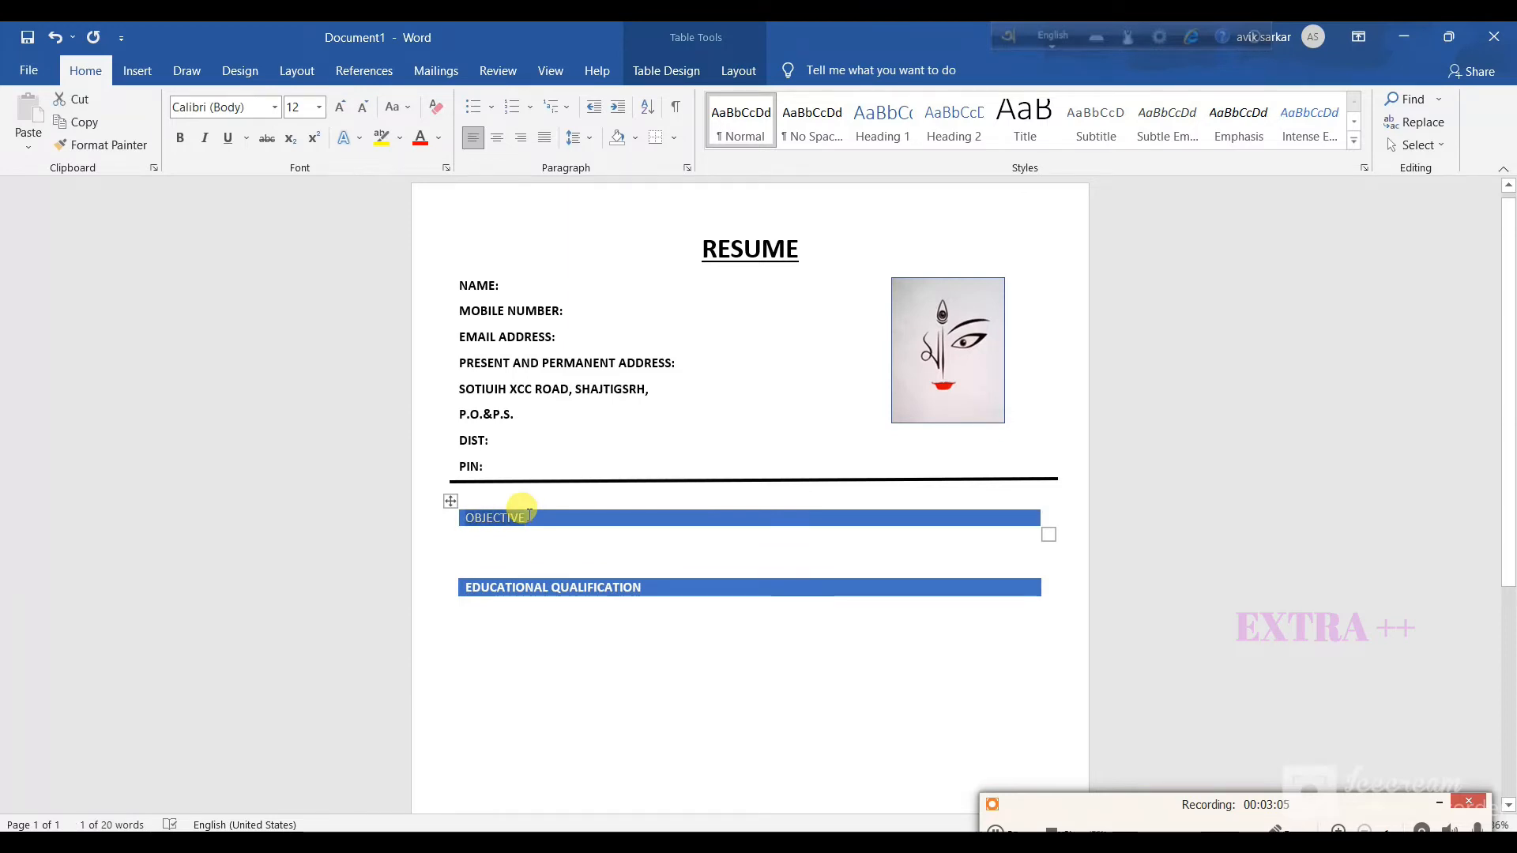
{"action": "left_click", "coordinate": [181, 138]}
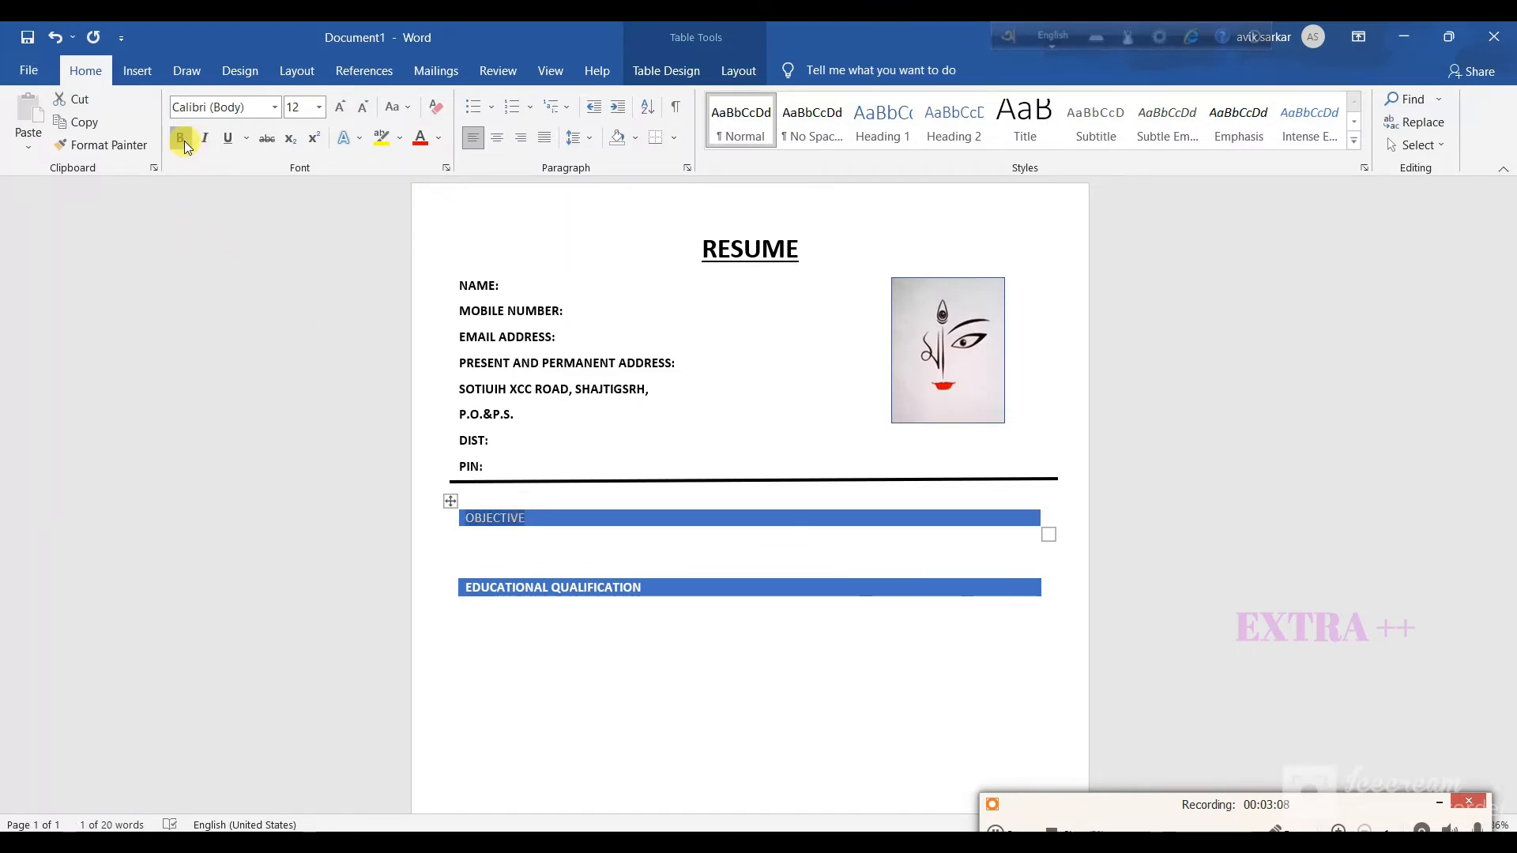
Insert a table with four columns and six rows on the line below the "EDUCATIONAL QUALIFICATION" bar.
{"action": "left_click", "coordinate": [477, 625]}
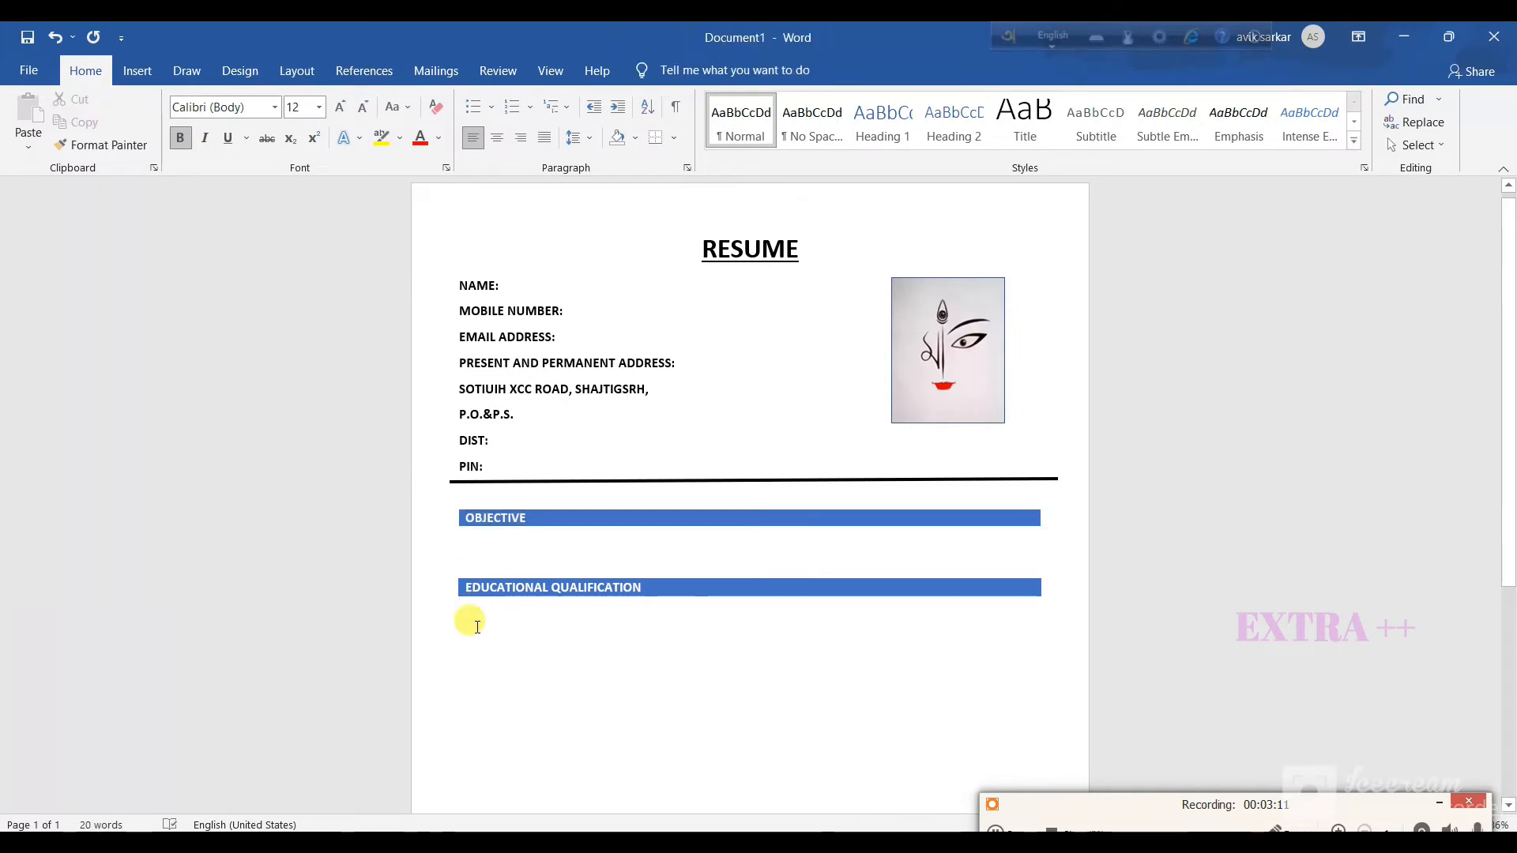
{"action": "key", "text": "alt"}
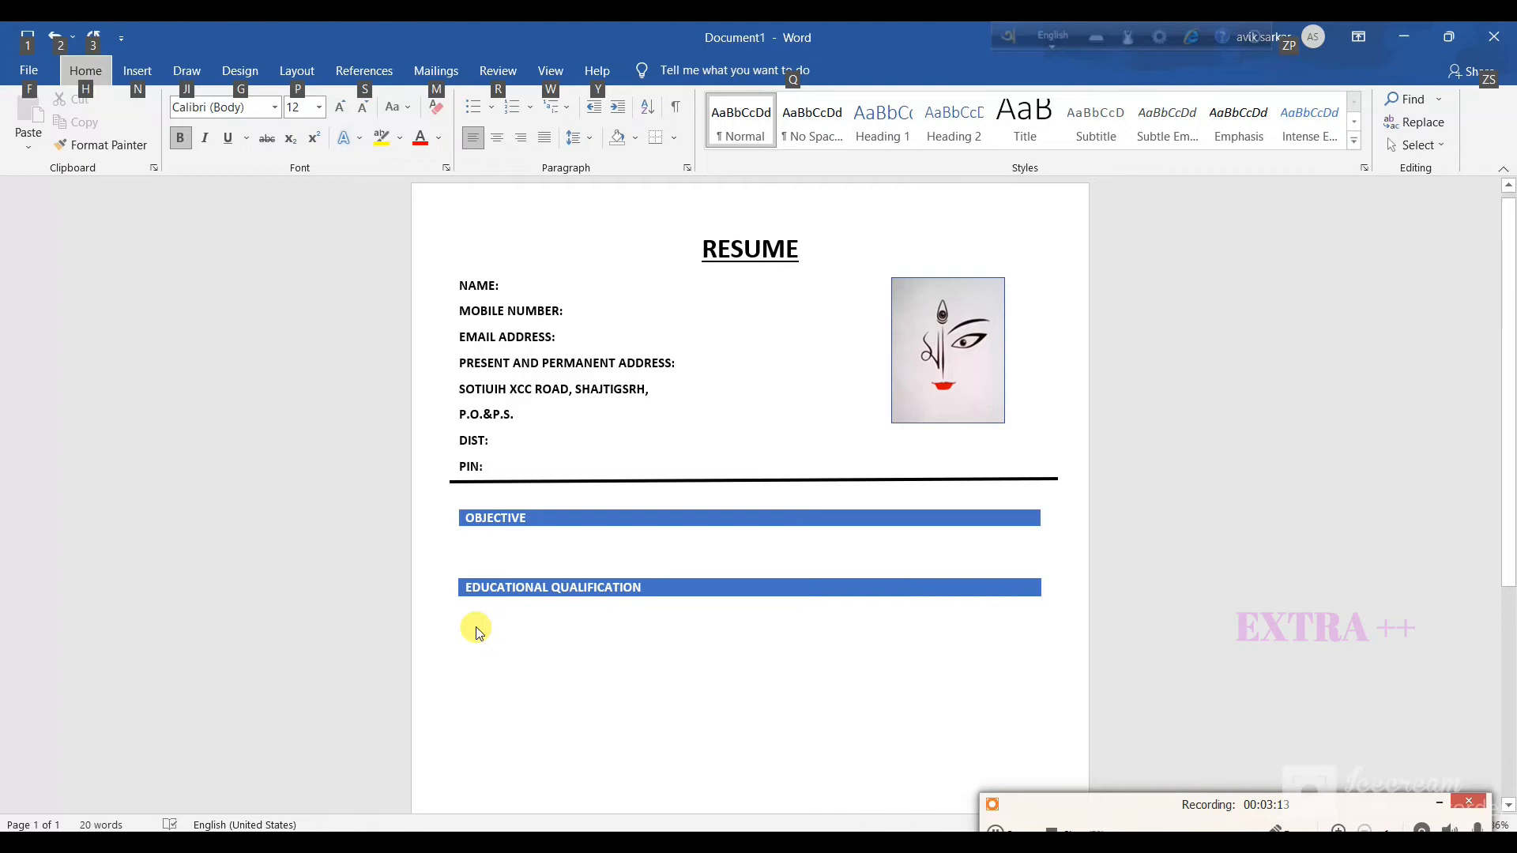
{"action": "key", "text": "n"}
{"action": "key", "text": "t"}
{"action": "key", "text": "i"}
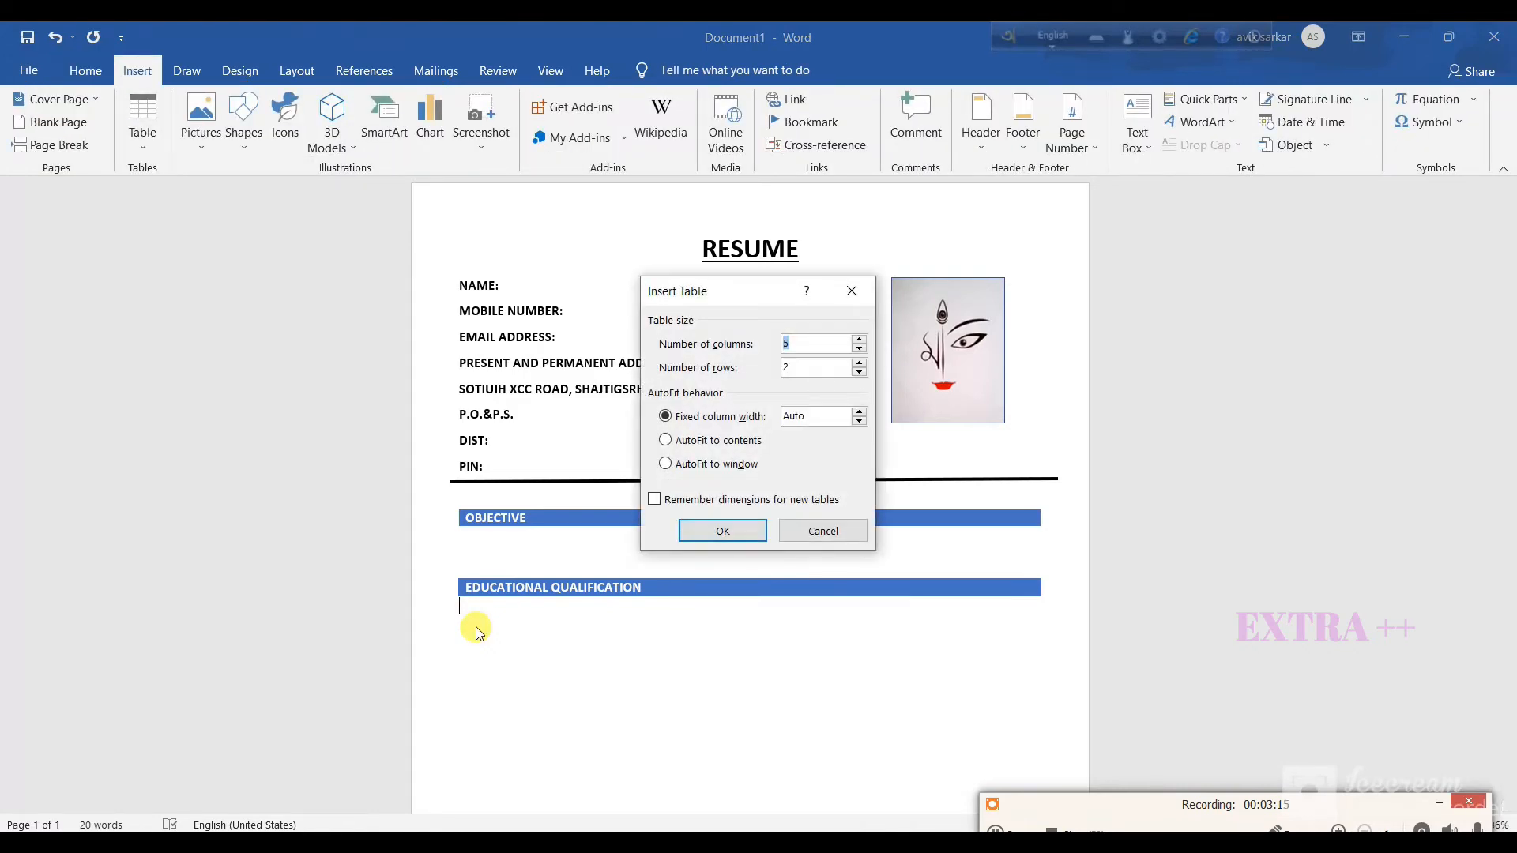
{"action": "type", "text": "4"}
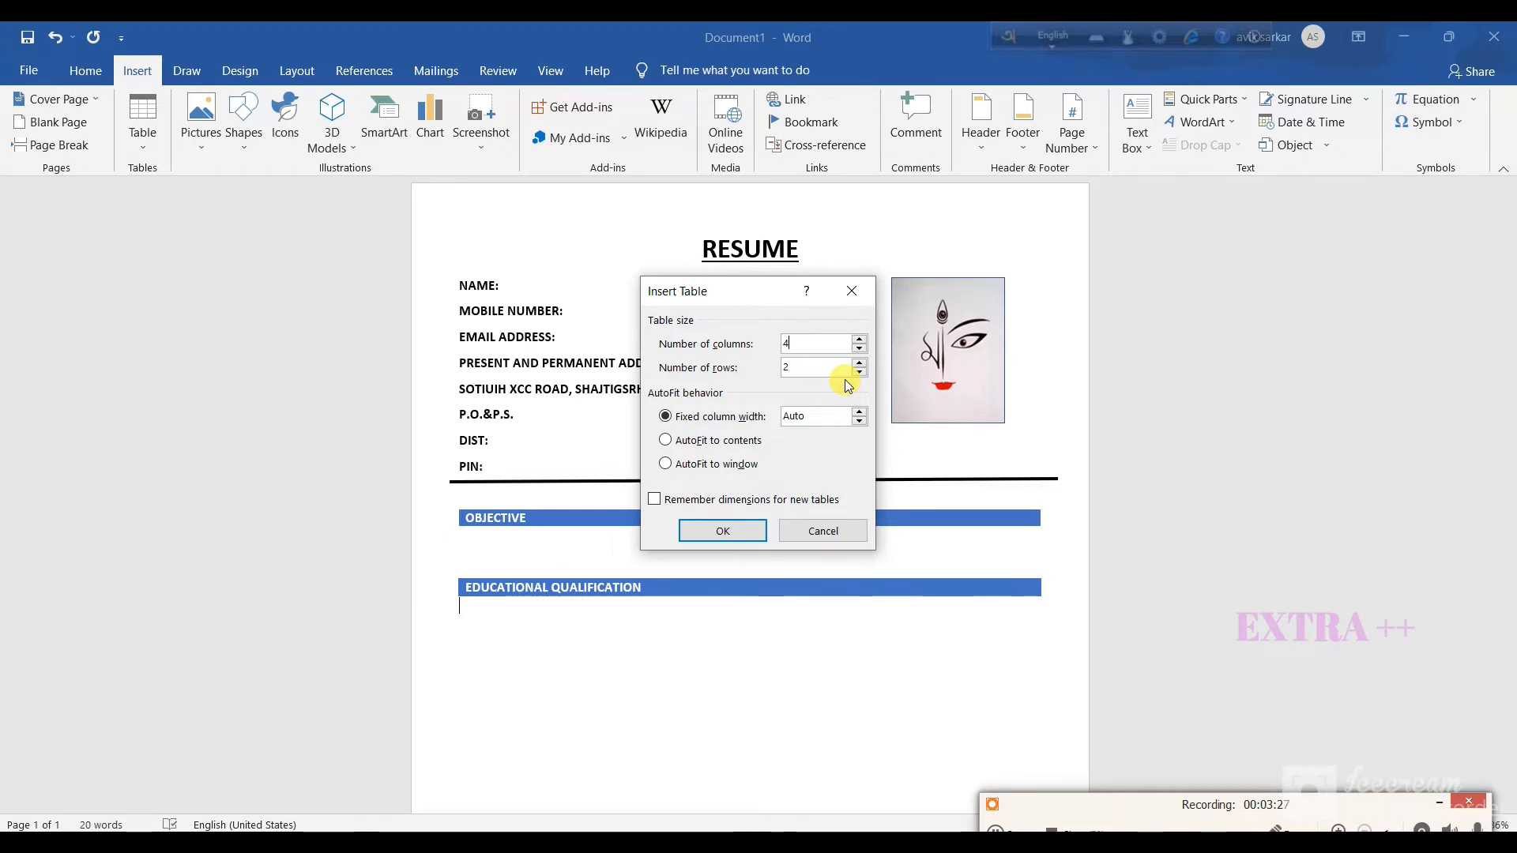
{"action": "left_click", "coordinate": [815, 371]}
{"action": "key", "text": "BackSpace"}
{"action": "type", "text": "6"}
{"action": "key", "text": "Return"}
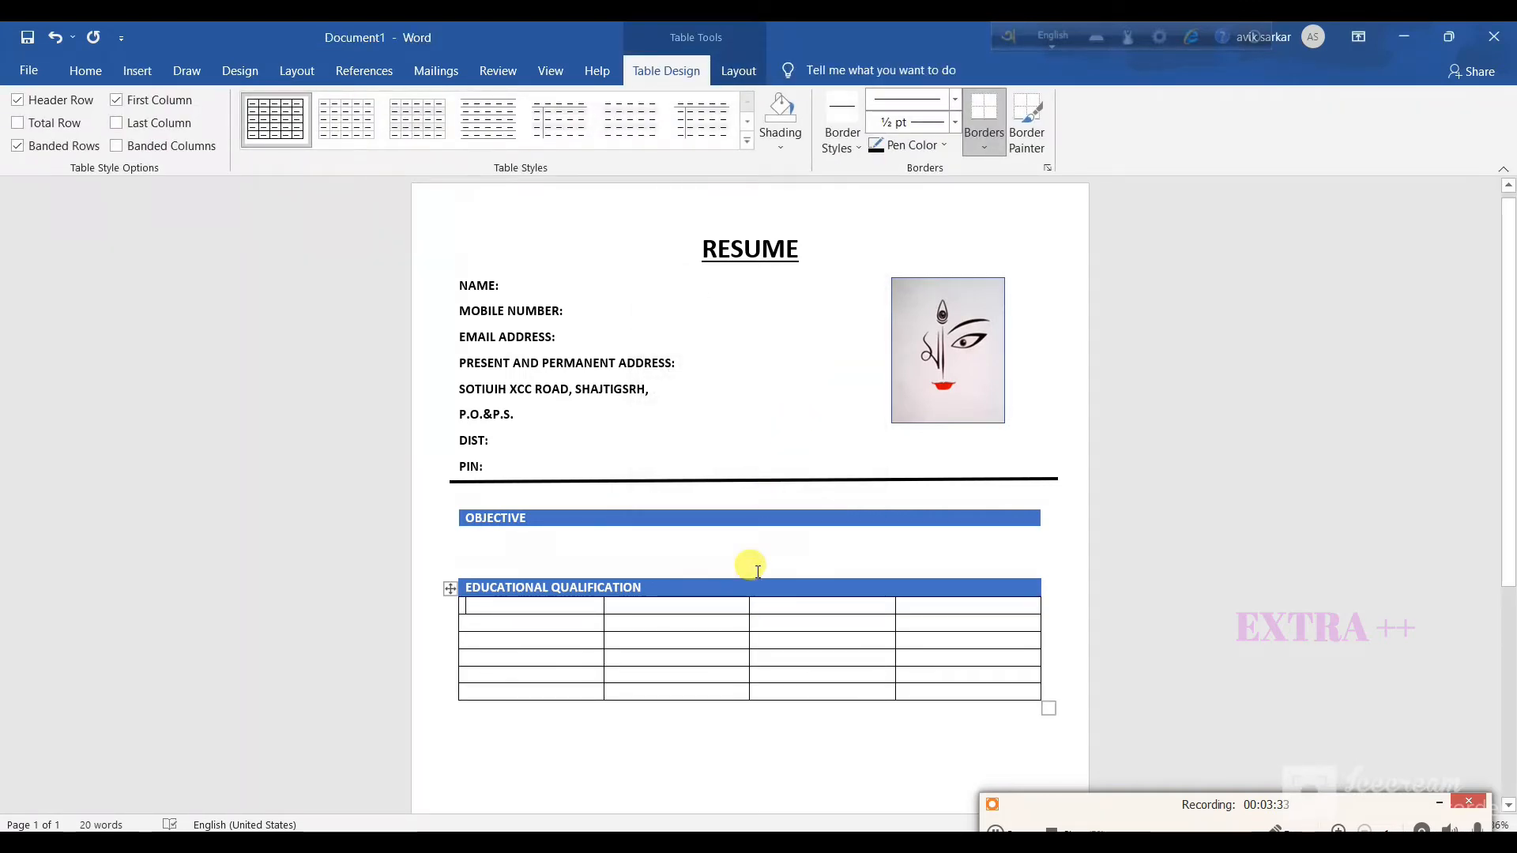
Try to add a blank line between the "EDUCATIONAL QUALIFICATION" bar and the table below it, and undo the attempt.
{"action": "left_click", "coordinate": [465, 606]}
{"action": "key", "text": "Return"}
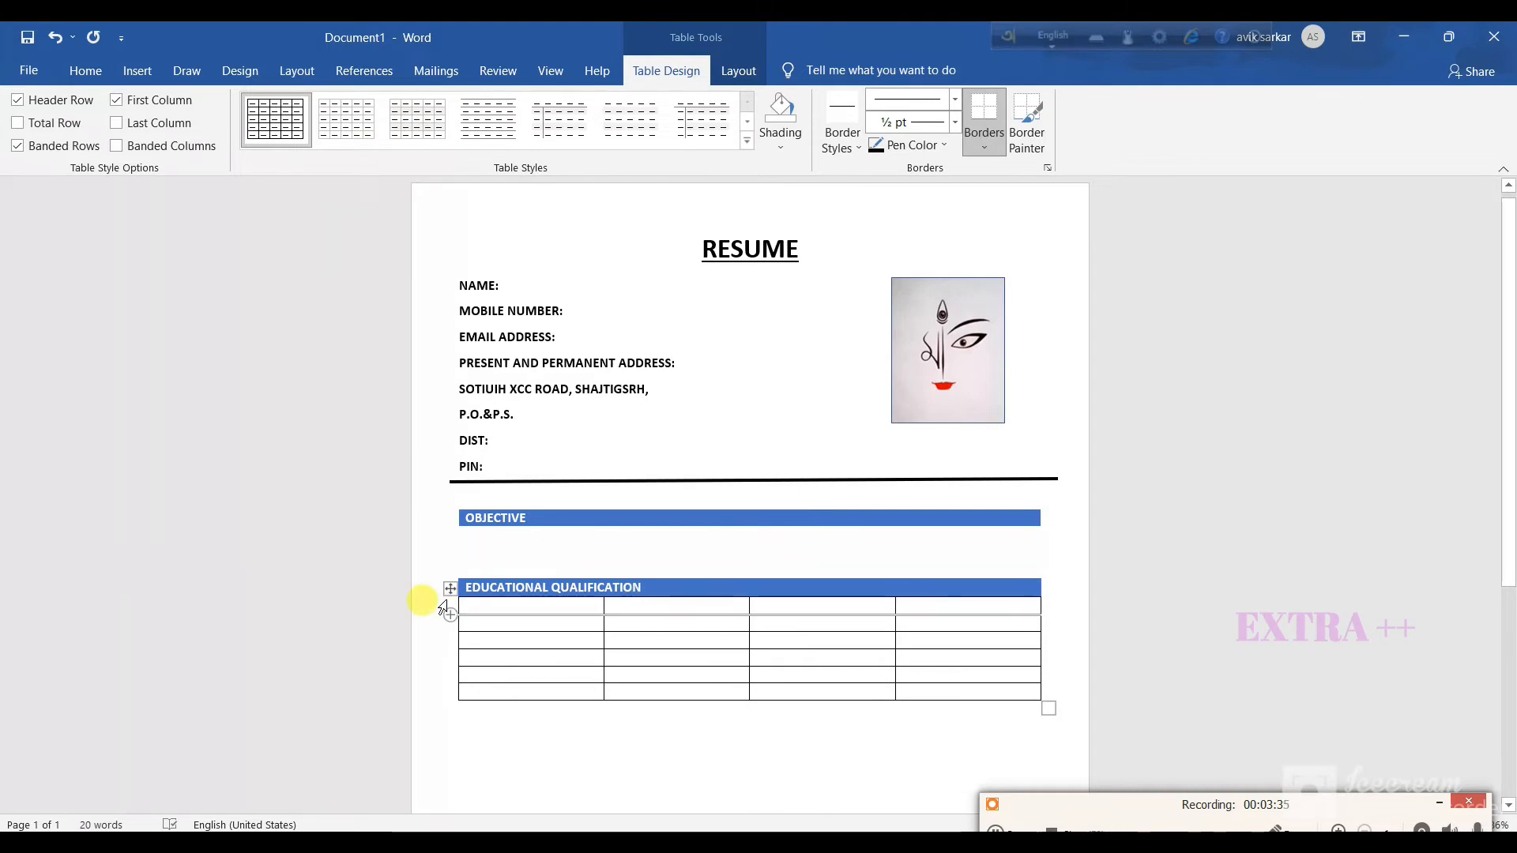
{"action": "key", "text": "ctrl+z"}
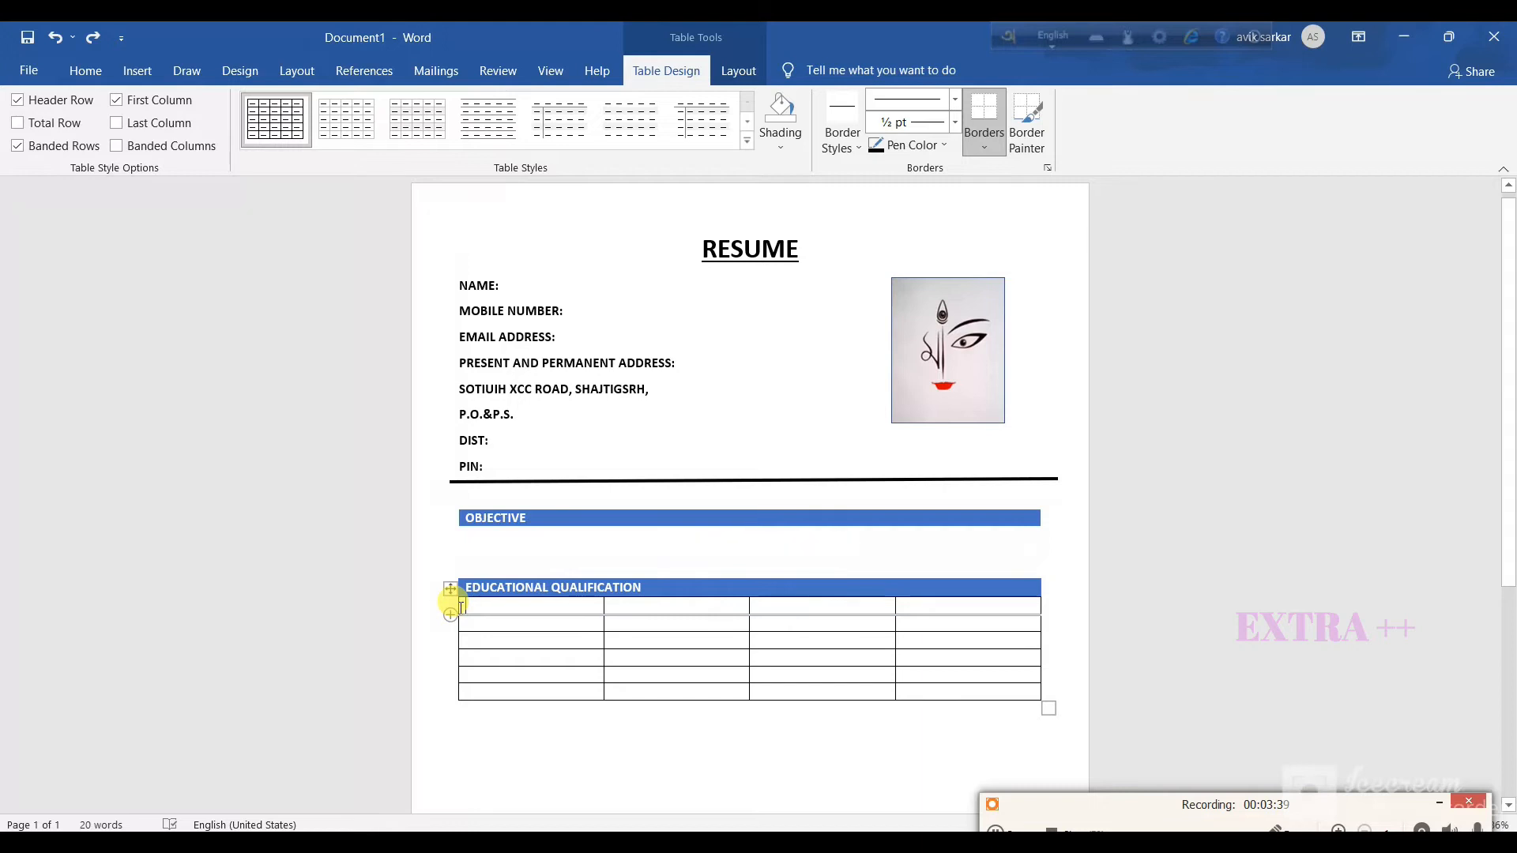
{"action": "left_click", "coordinate": [993, 830]}
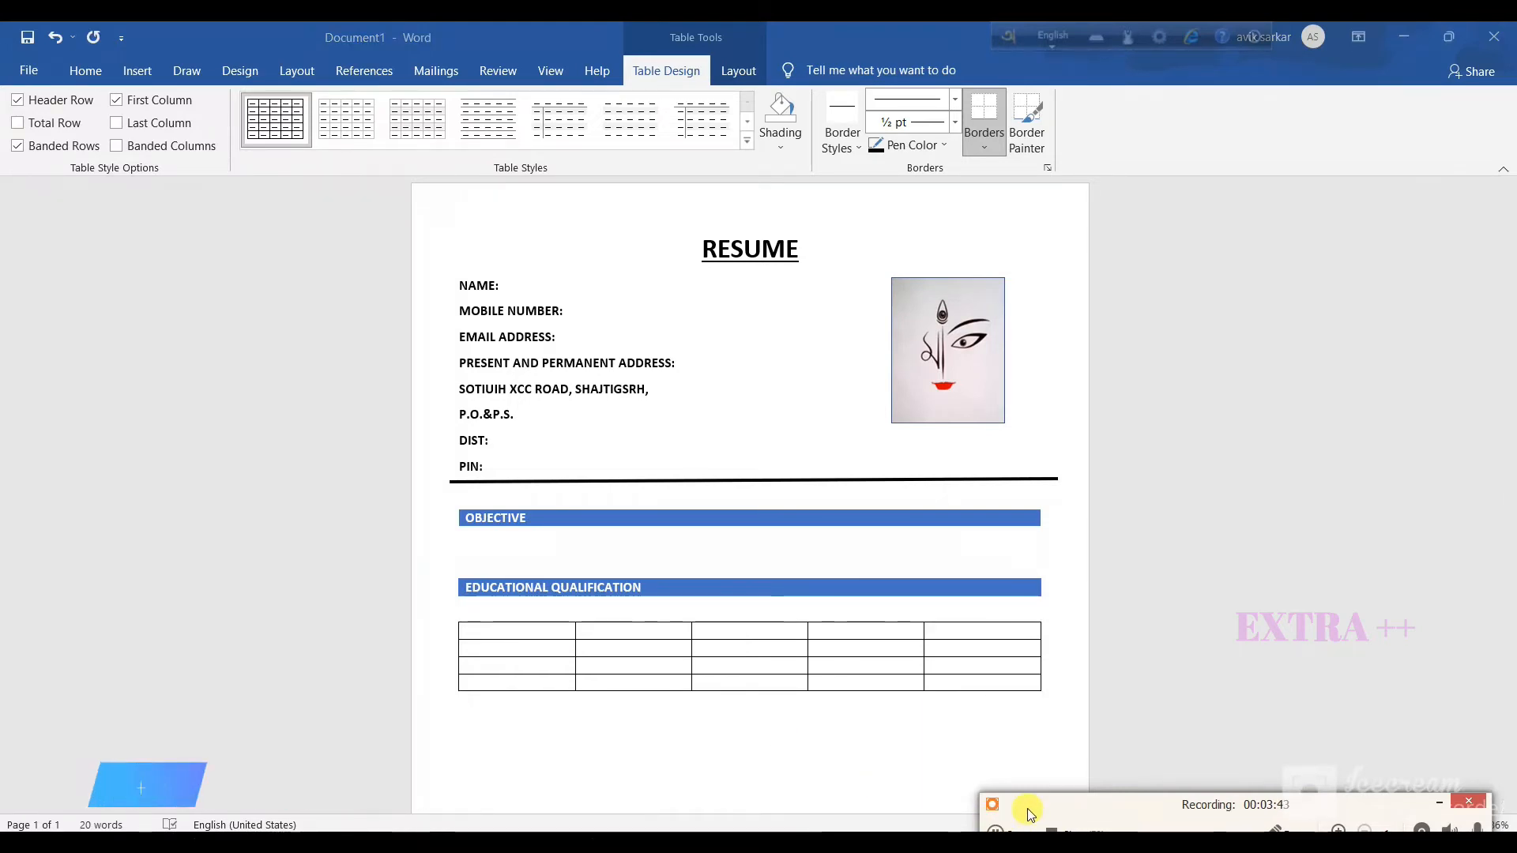
Enter "QUALIFICATION" in bold as the first column header of the five-column table.
{"action": "left_click", "coordinate": [520, 629]}
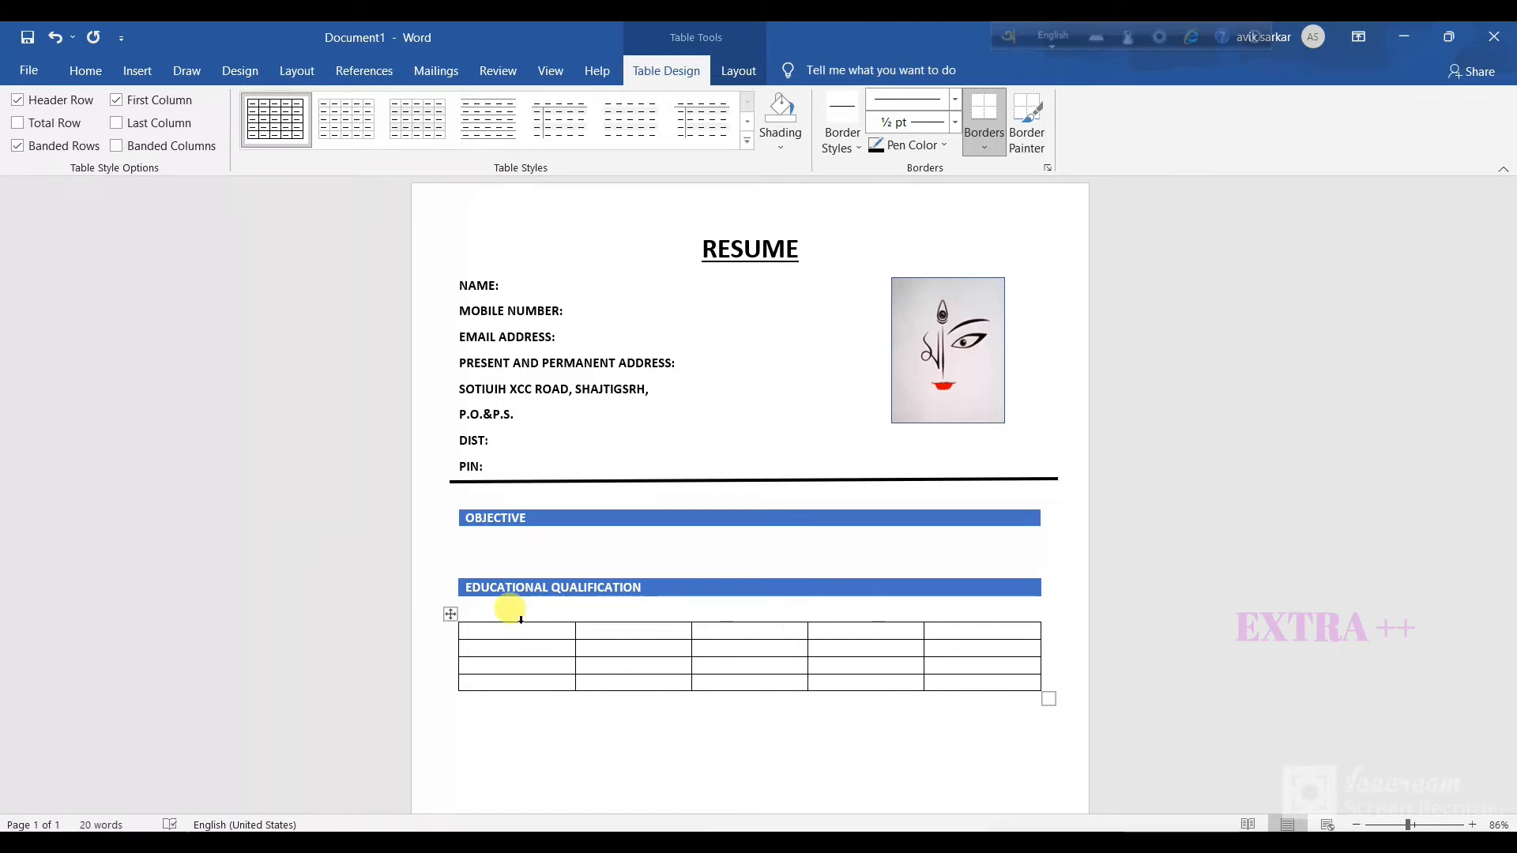
{"action": "type", "text": "Q"}
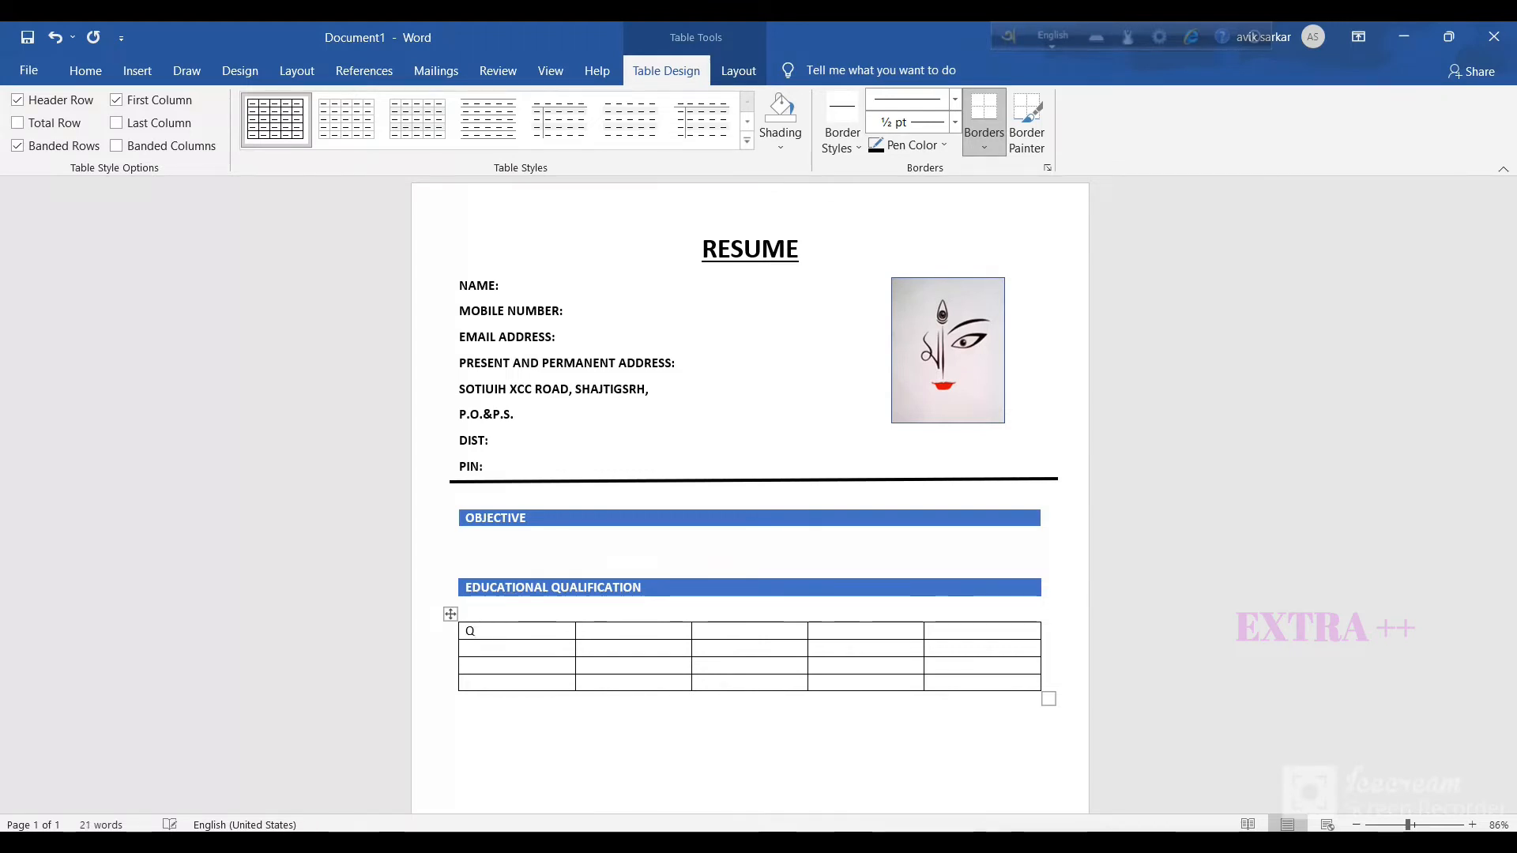
{"action": "key", "text": "BackSpace"}
{"action": "key", "text": "BackSpace"}
{"action": "key", "text": "BackSpace"}
{"action": "type", "text": "QU"}
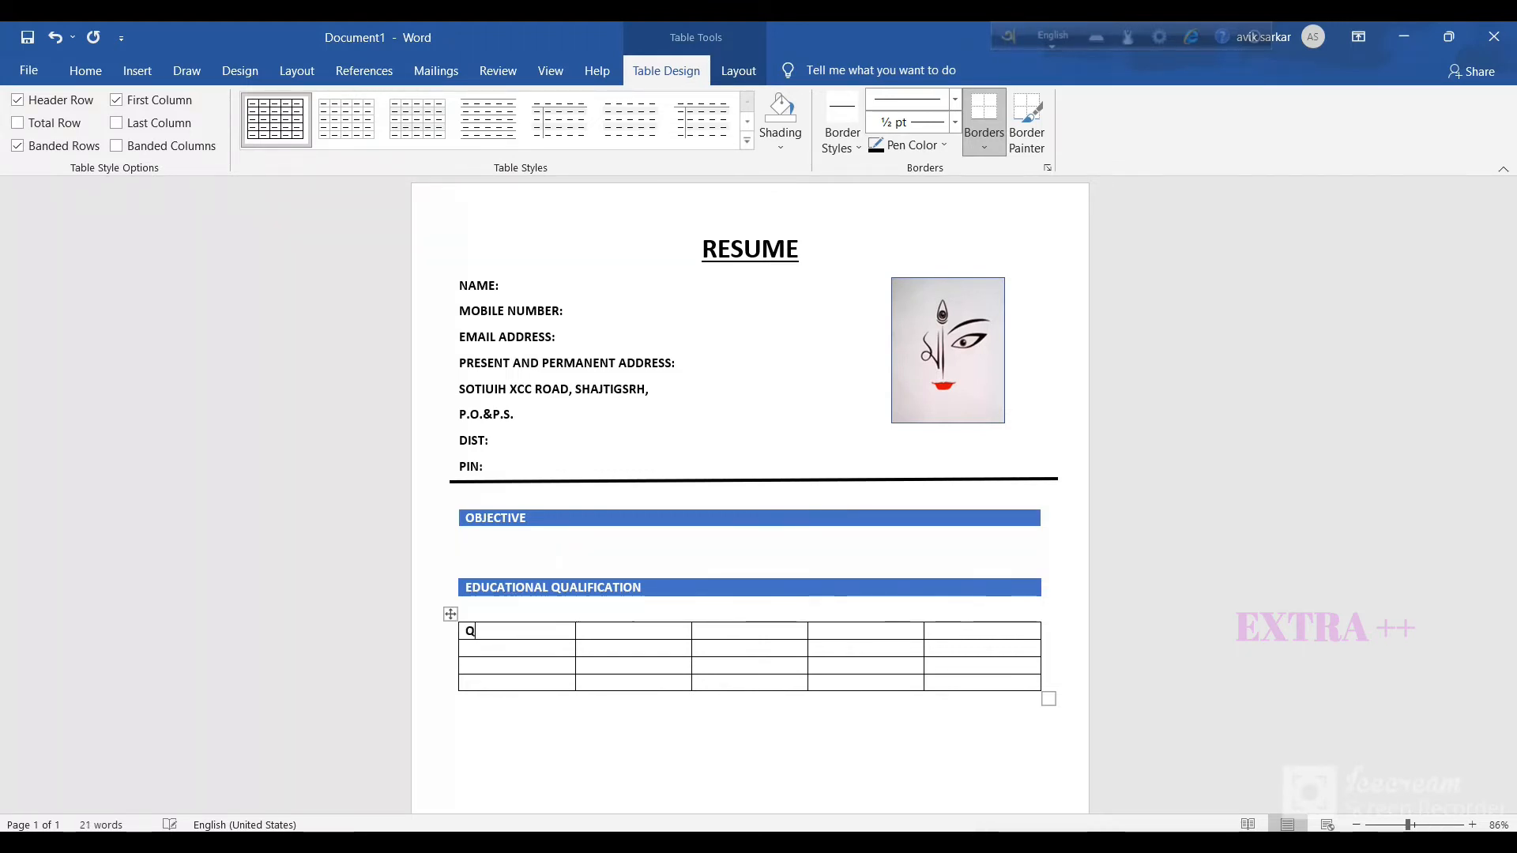
{"action": "type", "text": "ALIFIC"}
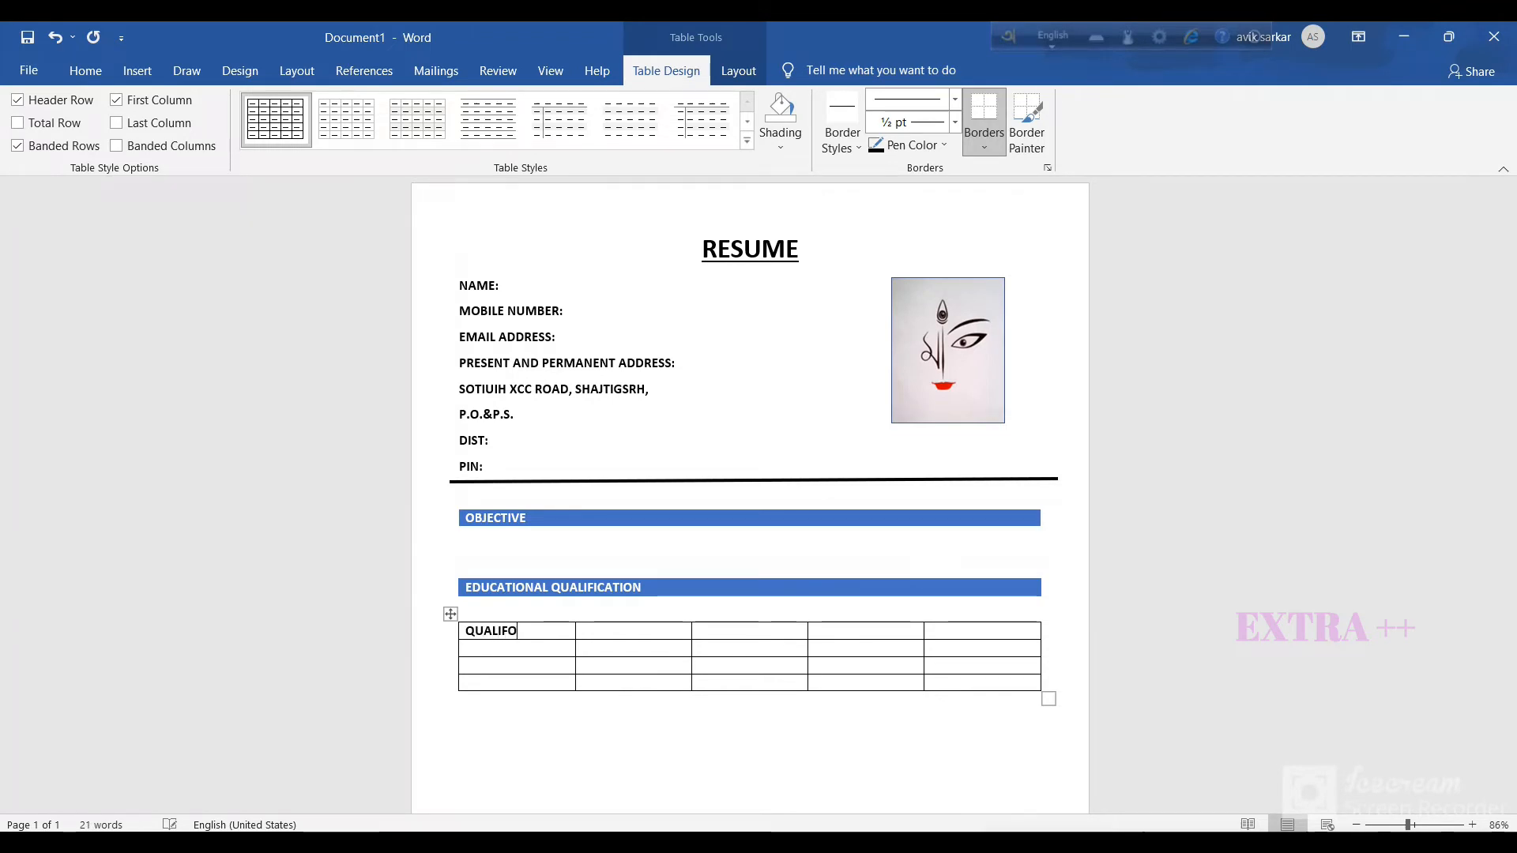
{"action": "type", "text": "ATIOM"}
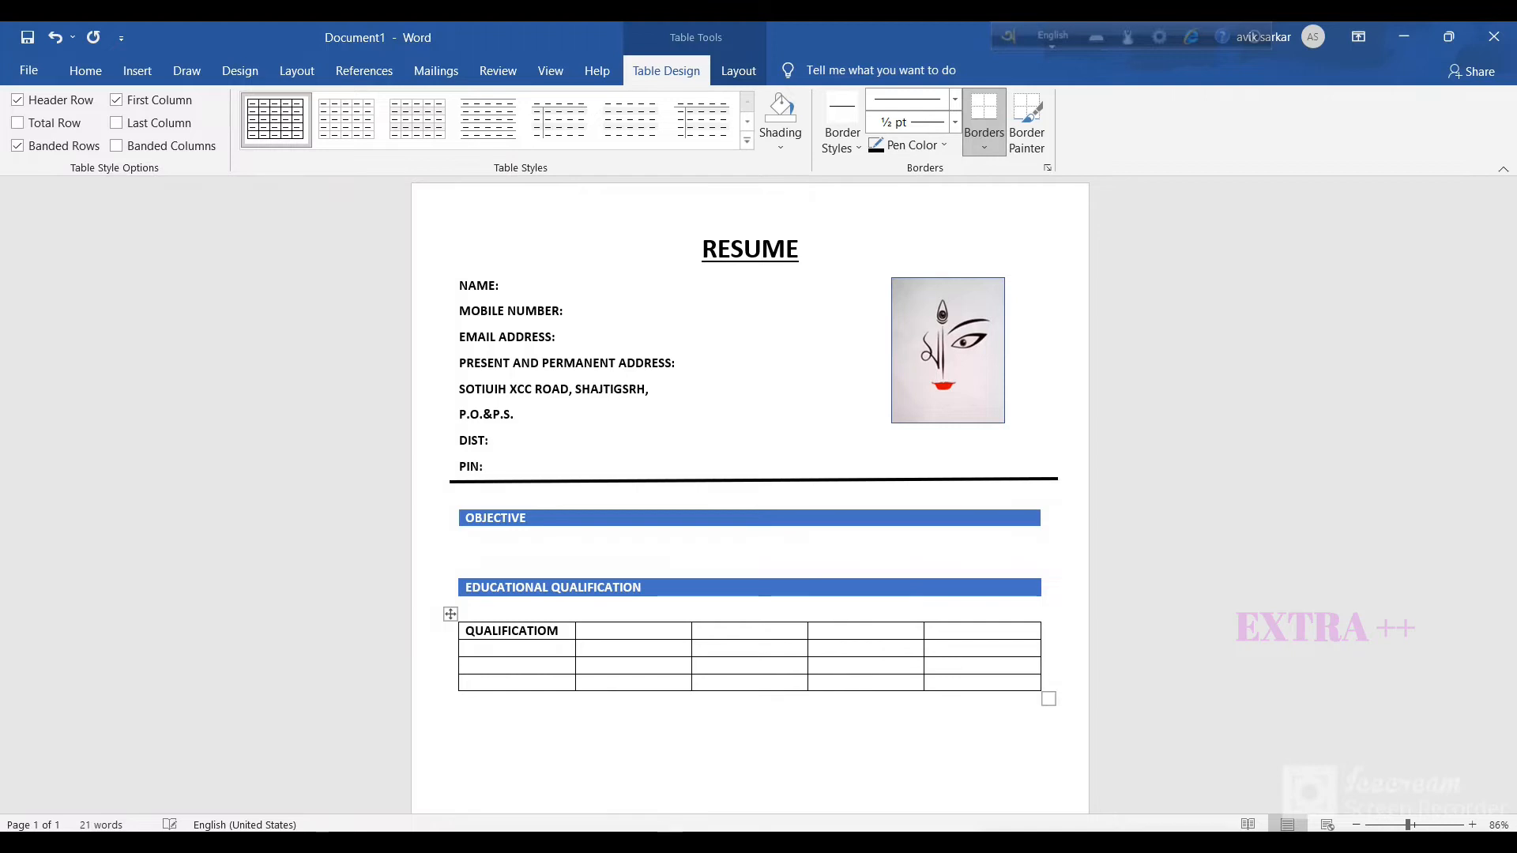
{"action": "key", "text": "BackSpace"}
{"action": "type", "text": "N"}
{"action": "key", "text": "Tab"}
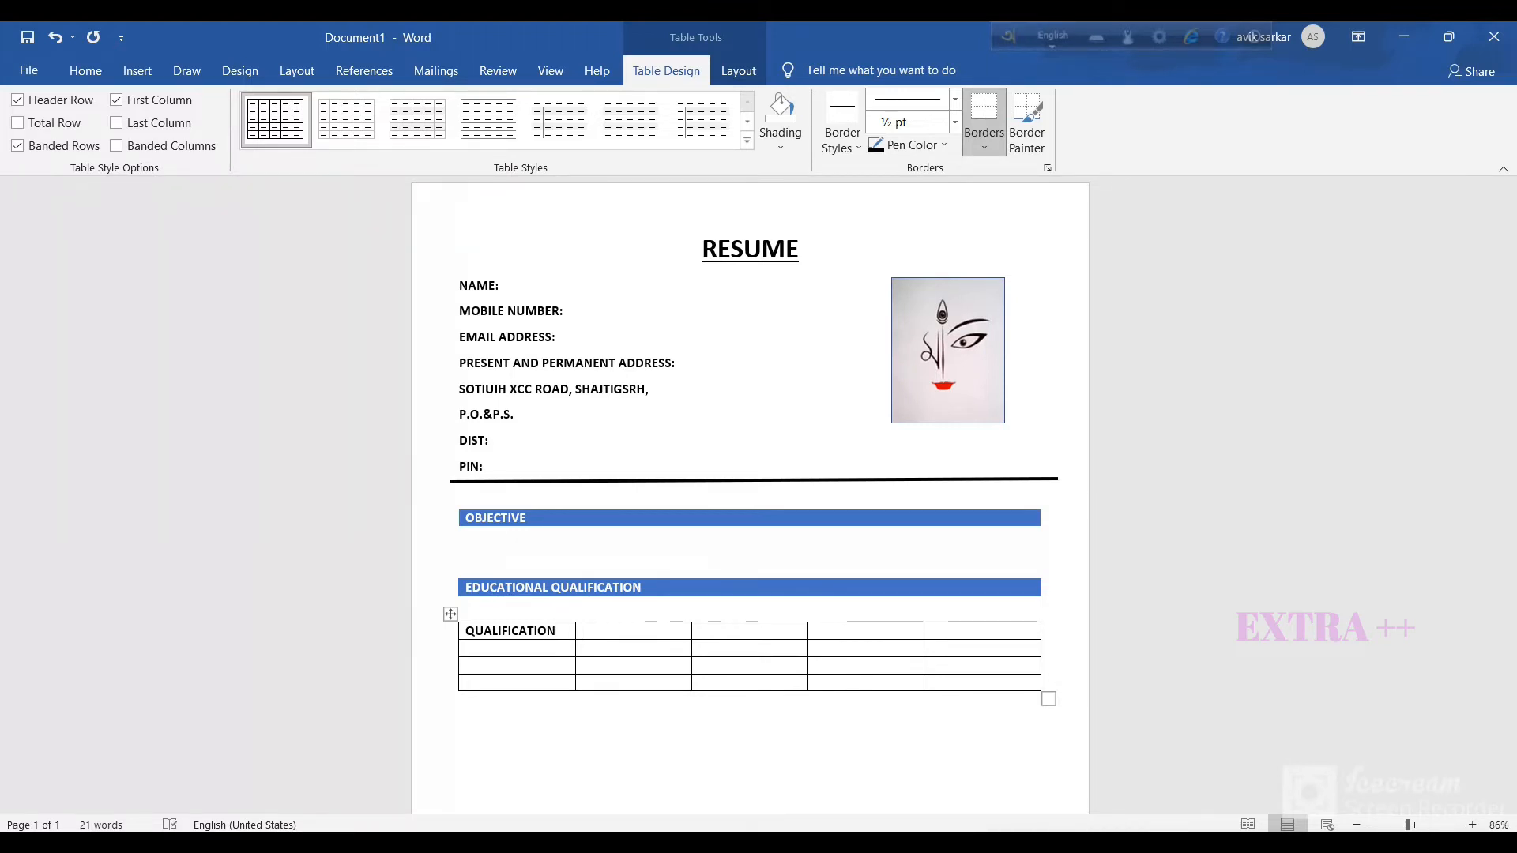
Enter the column headers "BOARD/UNIVERSITY" and "NAME OF THE INSTITUTION" in the second and third cells of the table's first row.
{"action": "type", "text": "BOARD/UNIVERSITY"}
{"action": "key", "text": "Tab"}
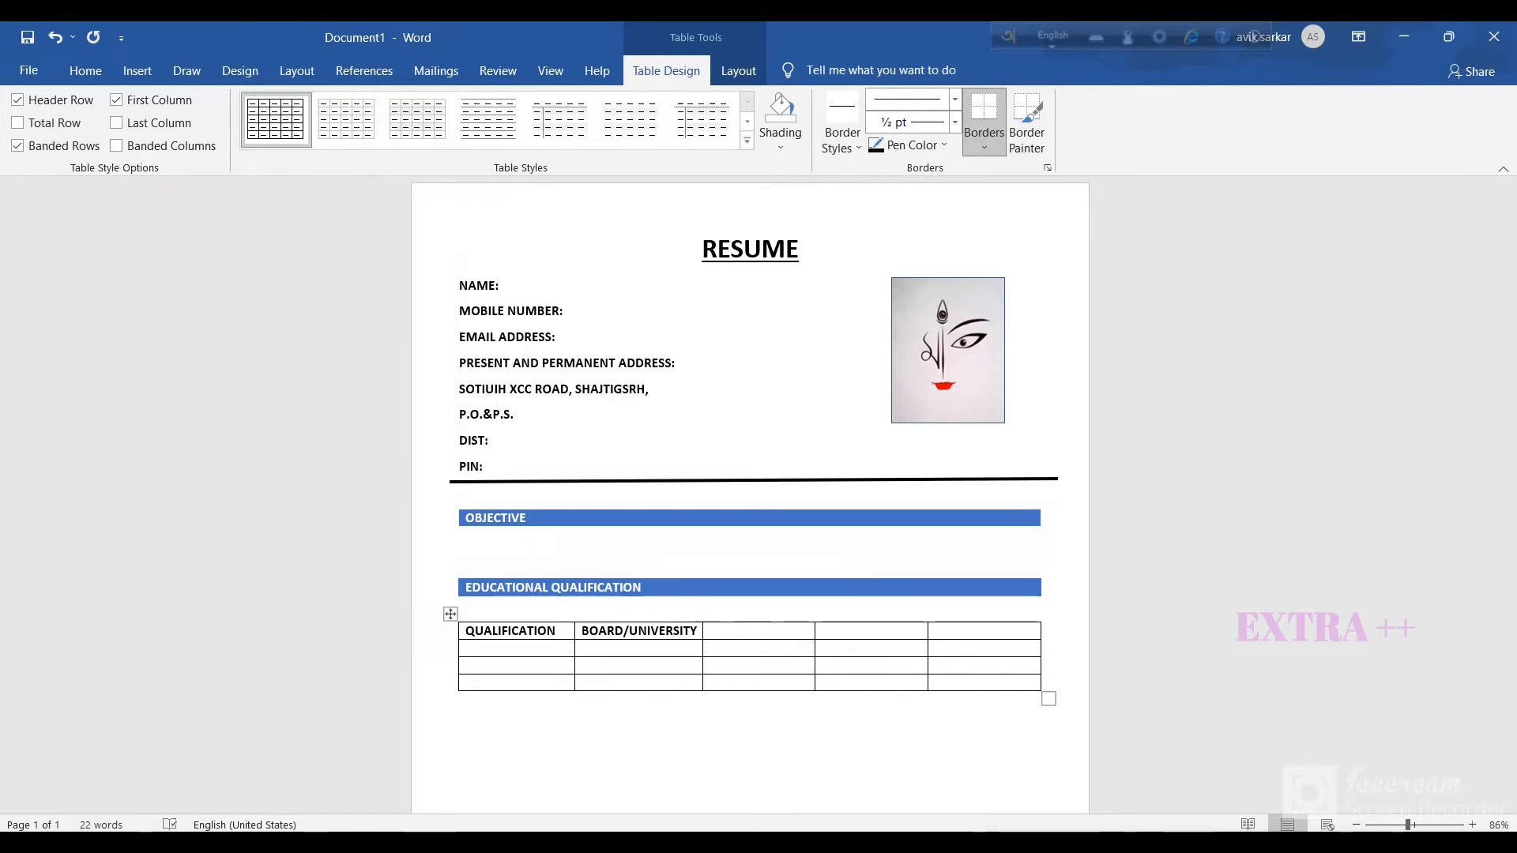
{"action": "type", "text": "NAME O"}
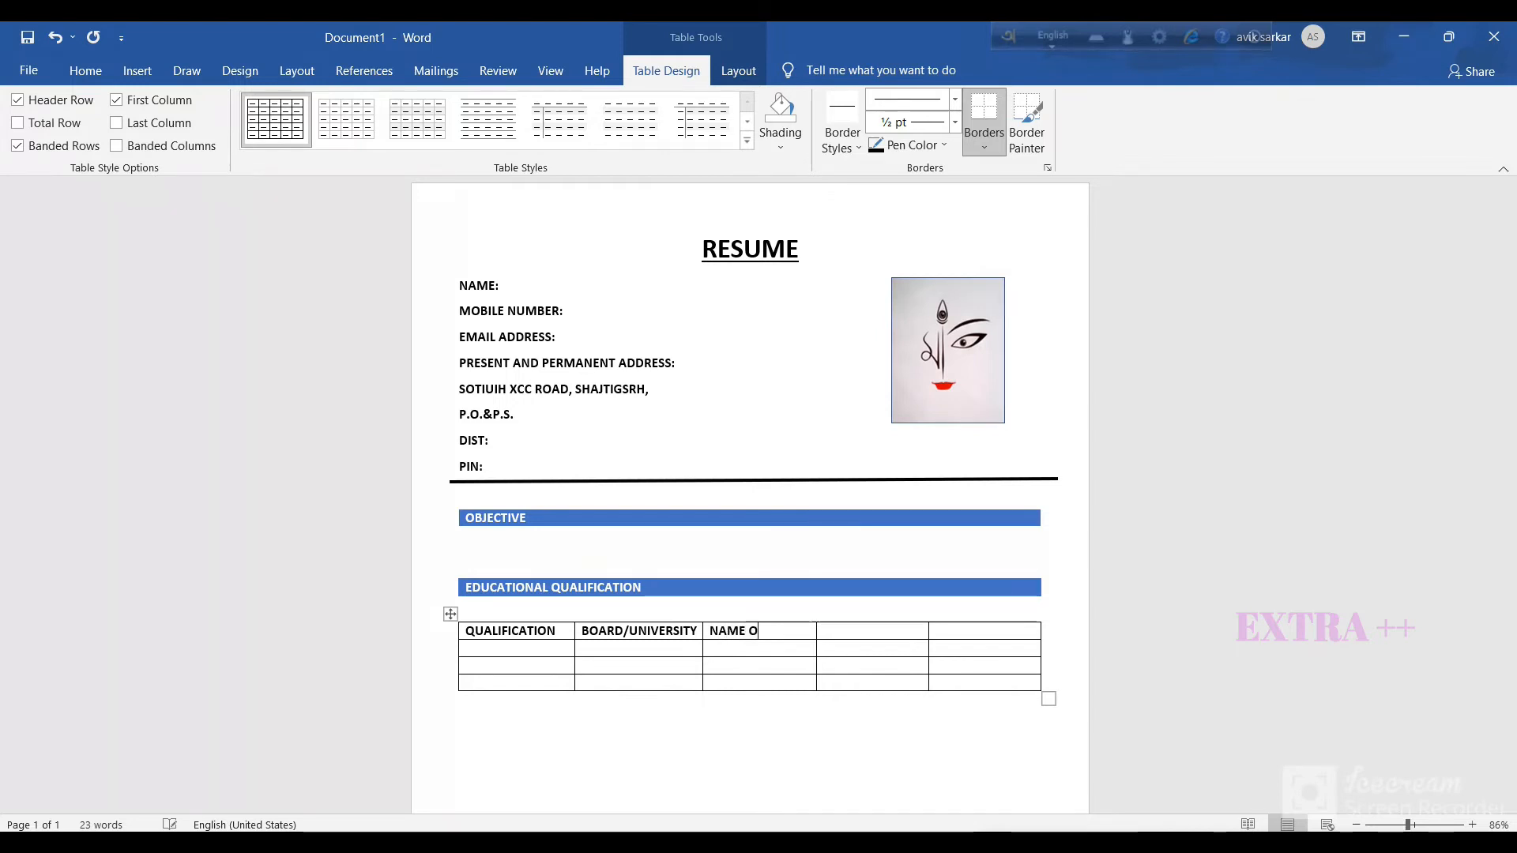
{"action": "type", "text": "F THE IN"}
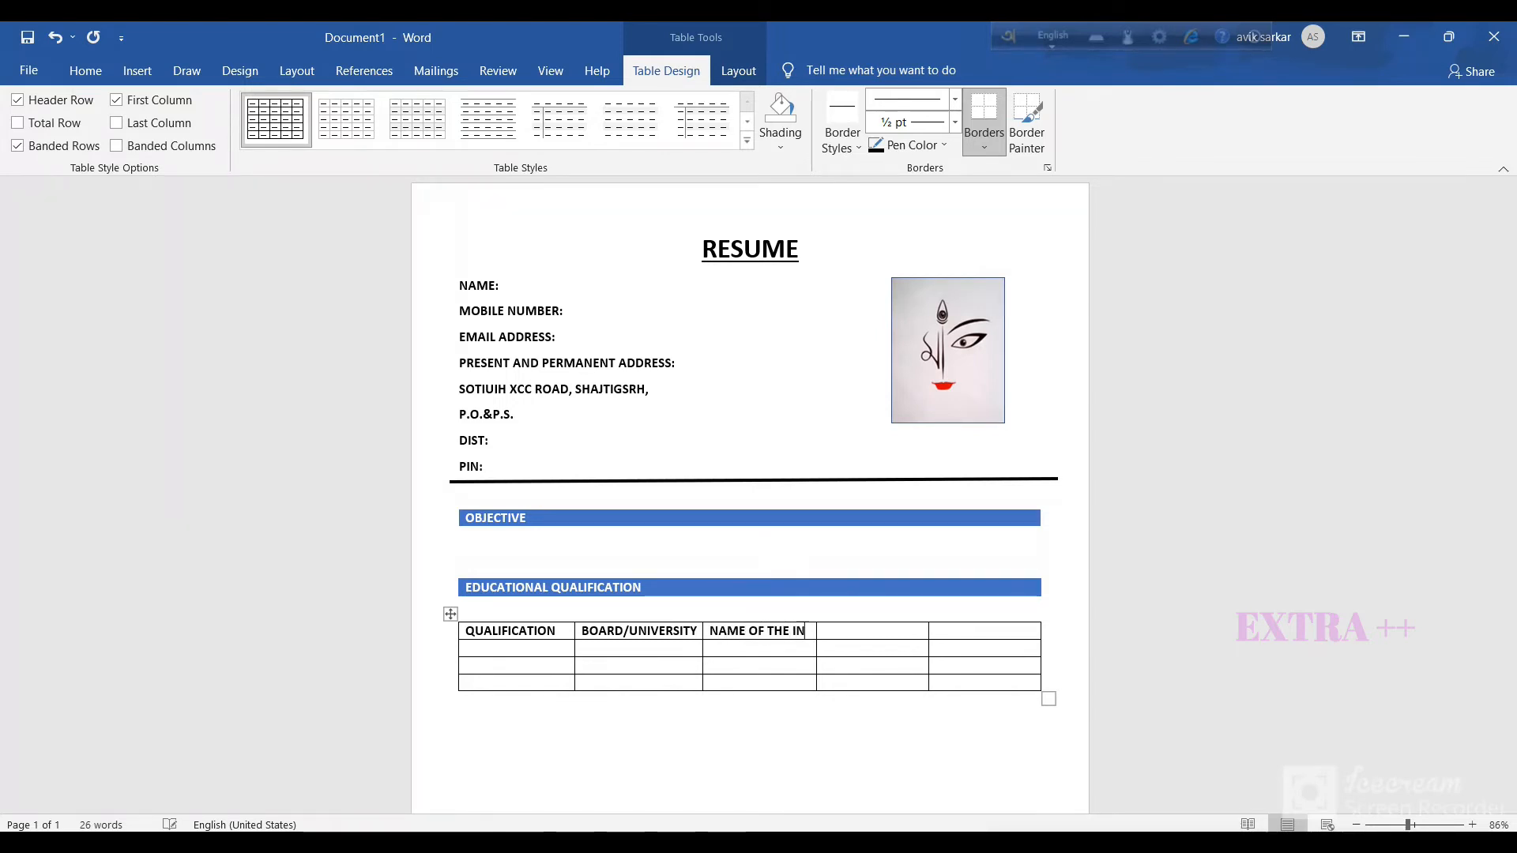
{"action": "type", "text": "STITUTION"}
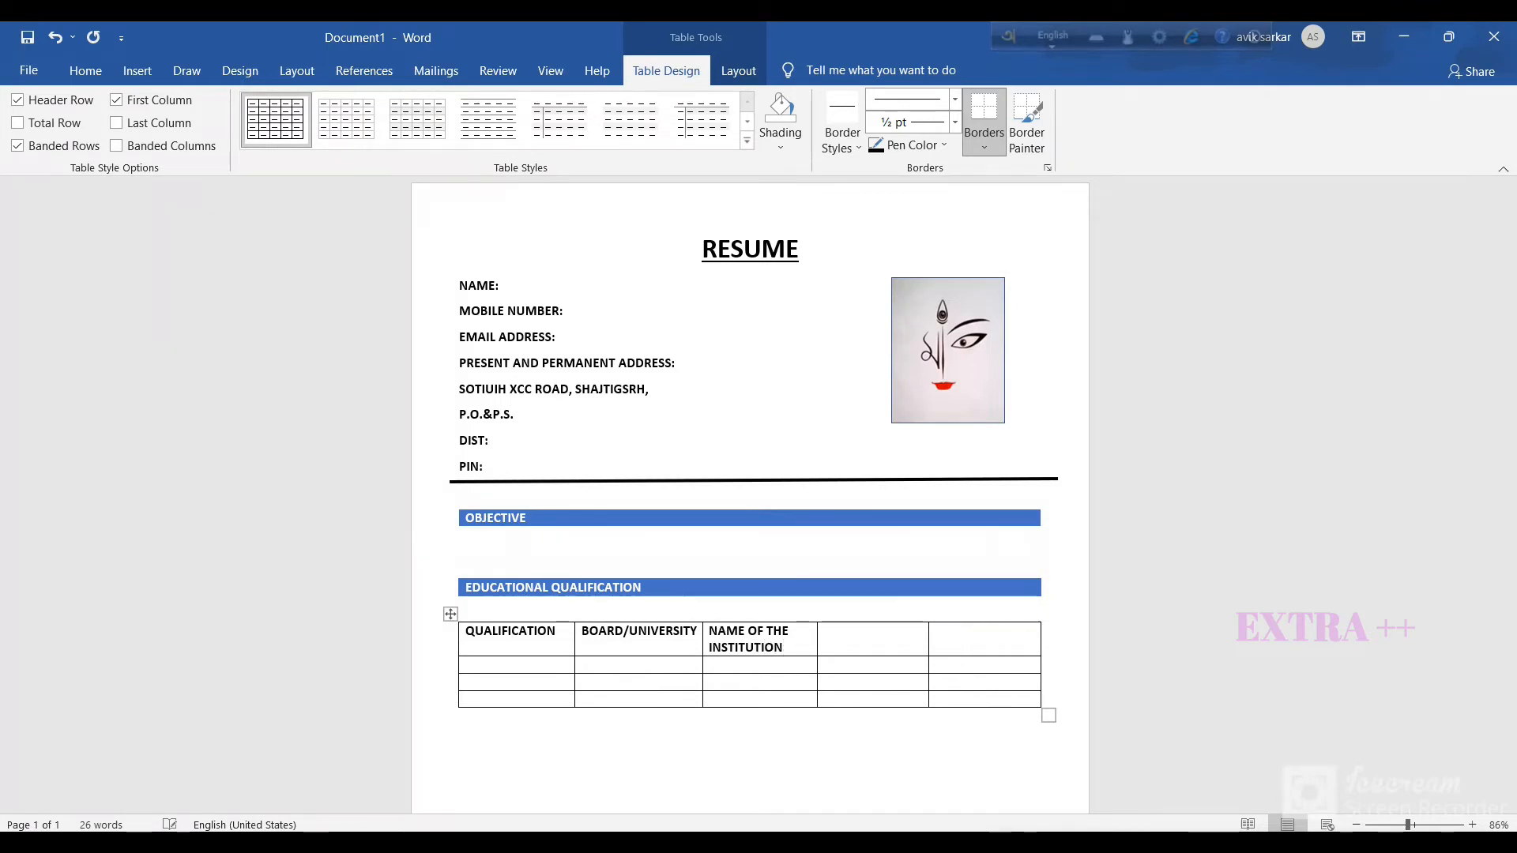
Enter the column headers "YEAR OF PASSING" and "GRADE/DIV/%" in the fourth and fifth cells of the table's first row.
{"action": "left_click", "coordinate": [824, 631]}
{"action": "type", "text": "YEAR"}
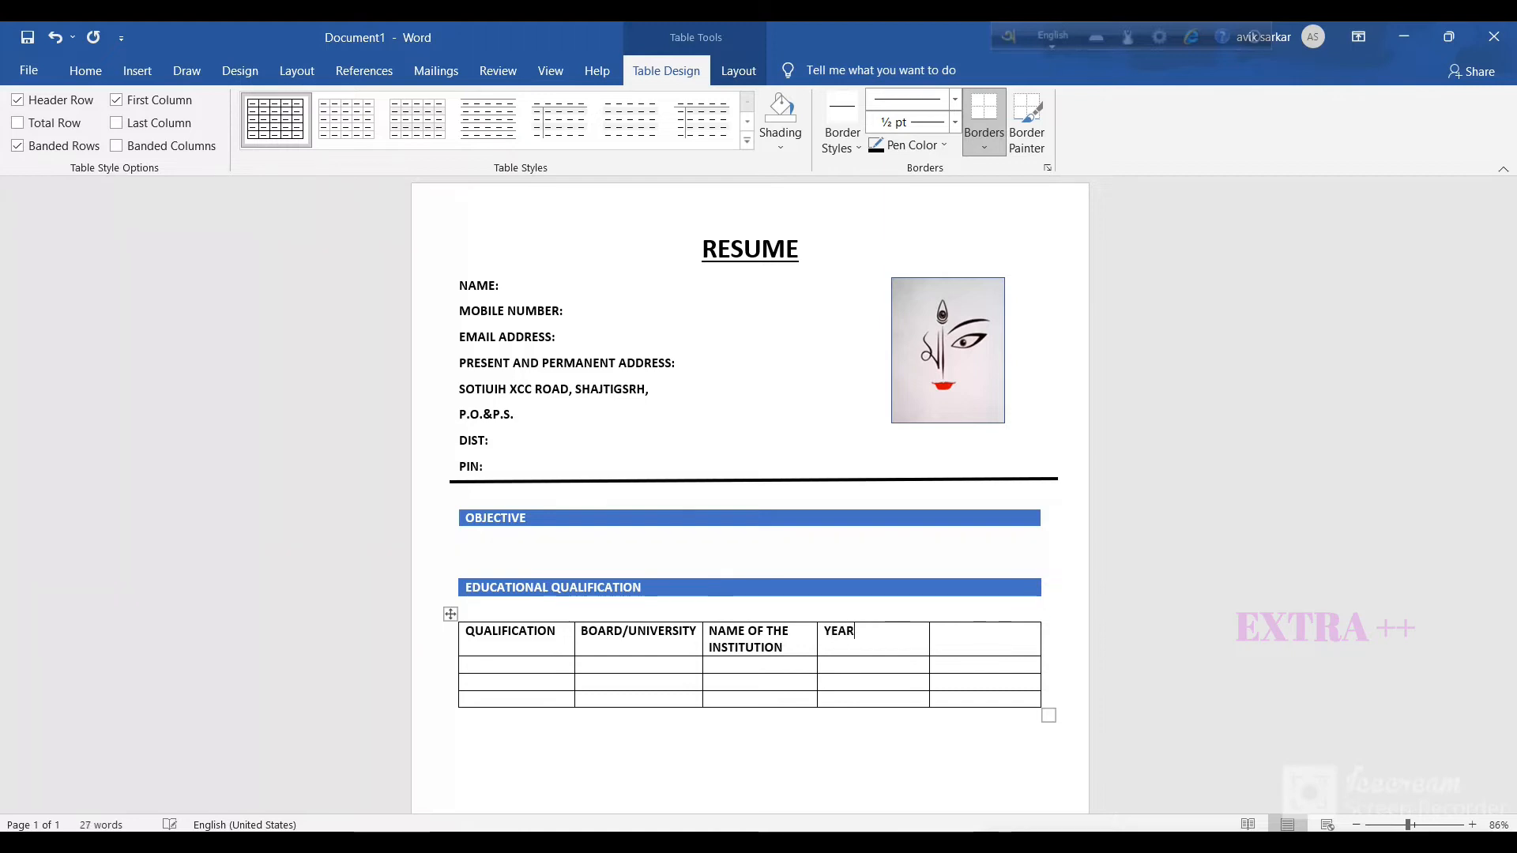
{"action": "type", "text": " OF PASI"}
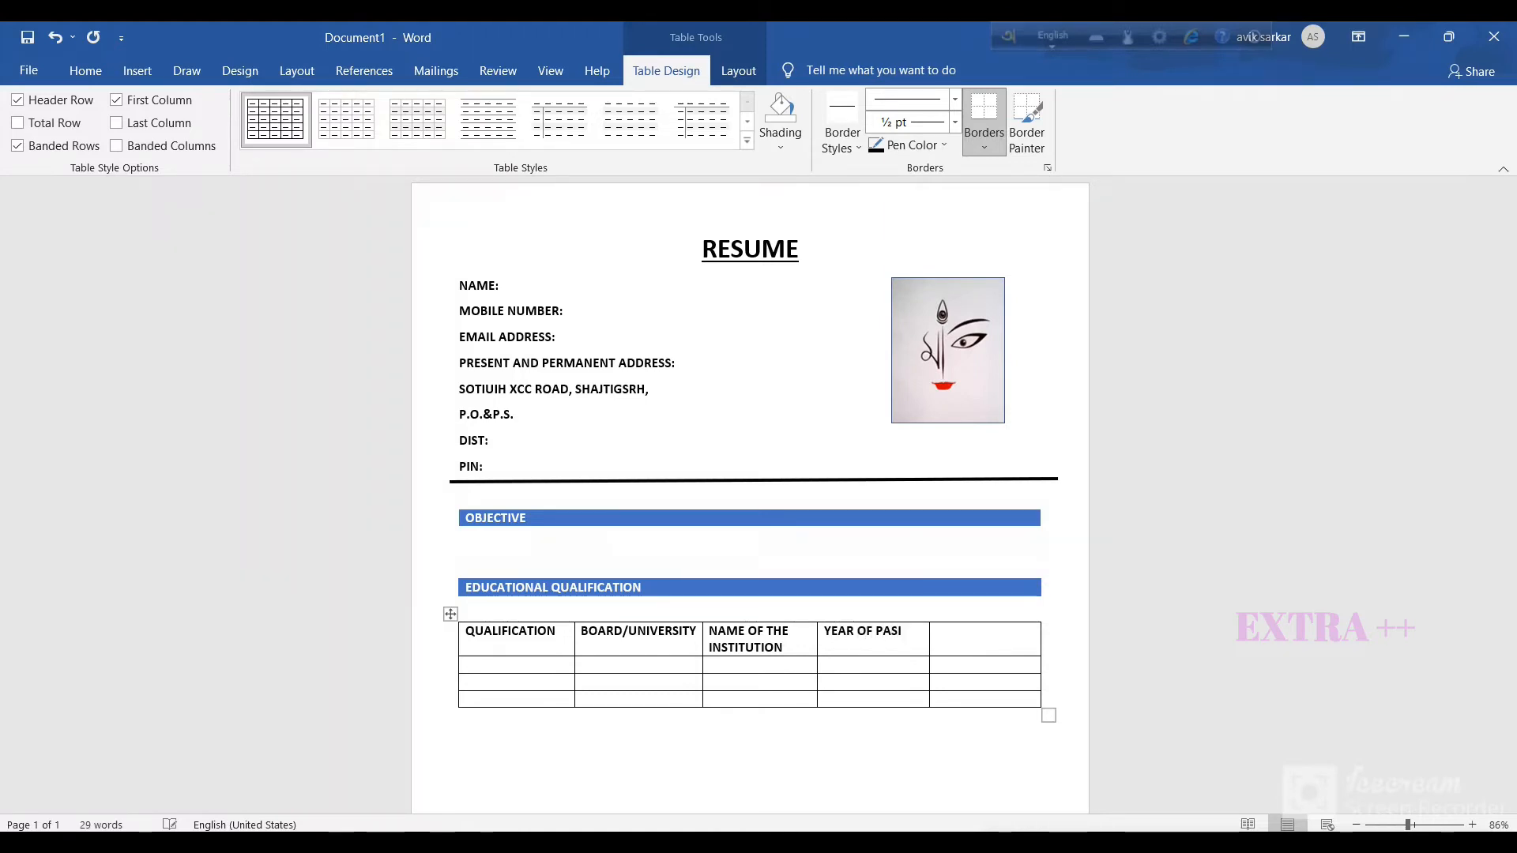
{"action": "key", "text": "BackSpace"}
{"action": "type", "text": "SING"}
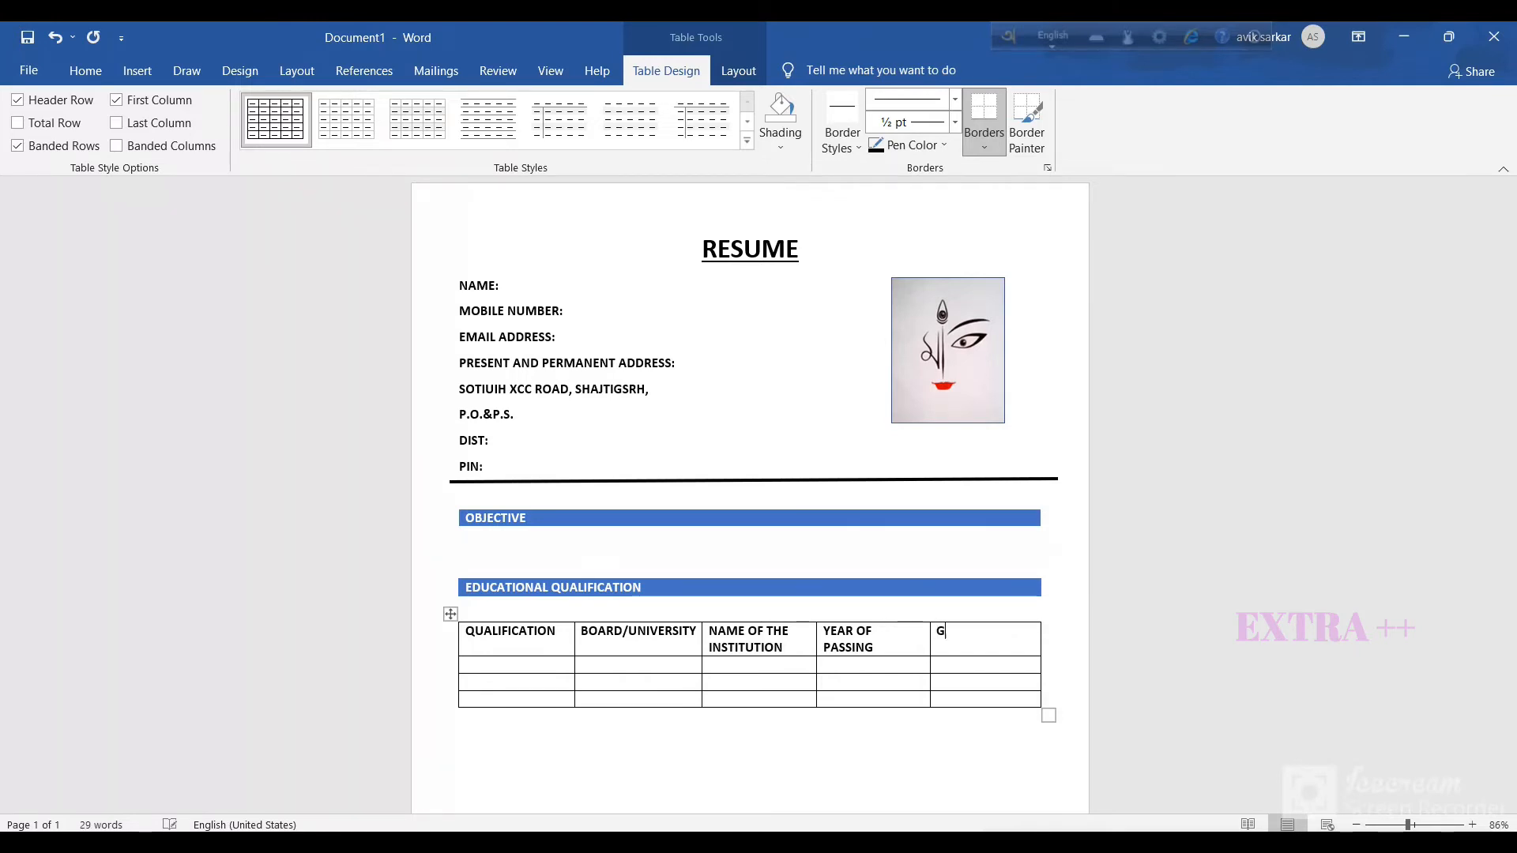
{"action": "type", "text": "DE/"}
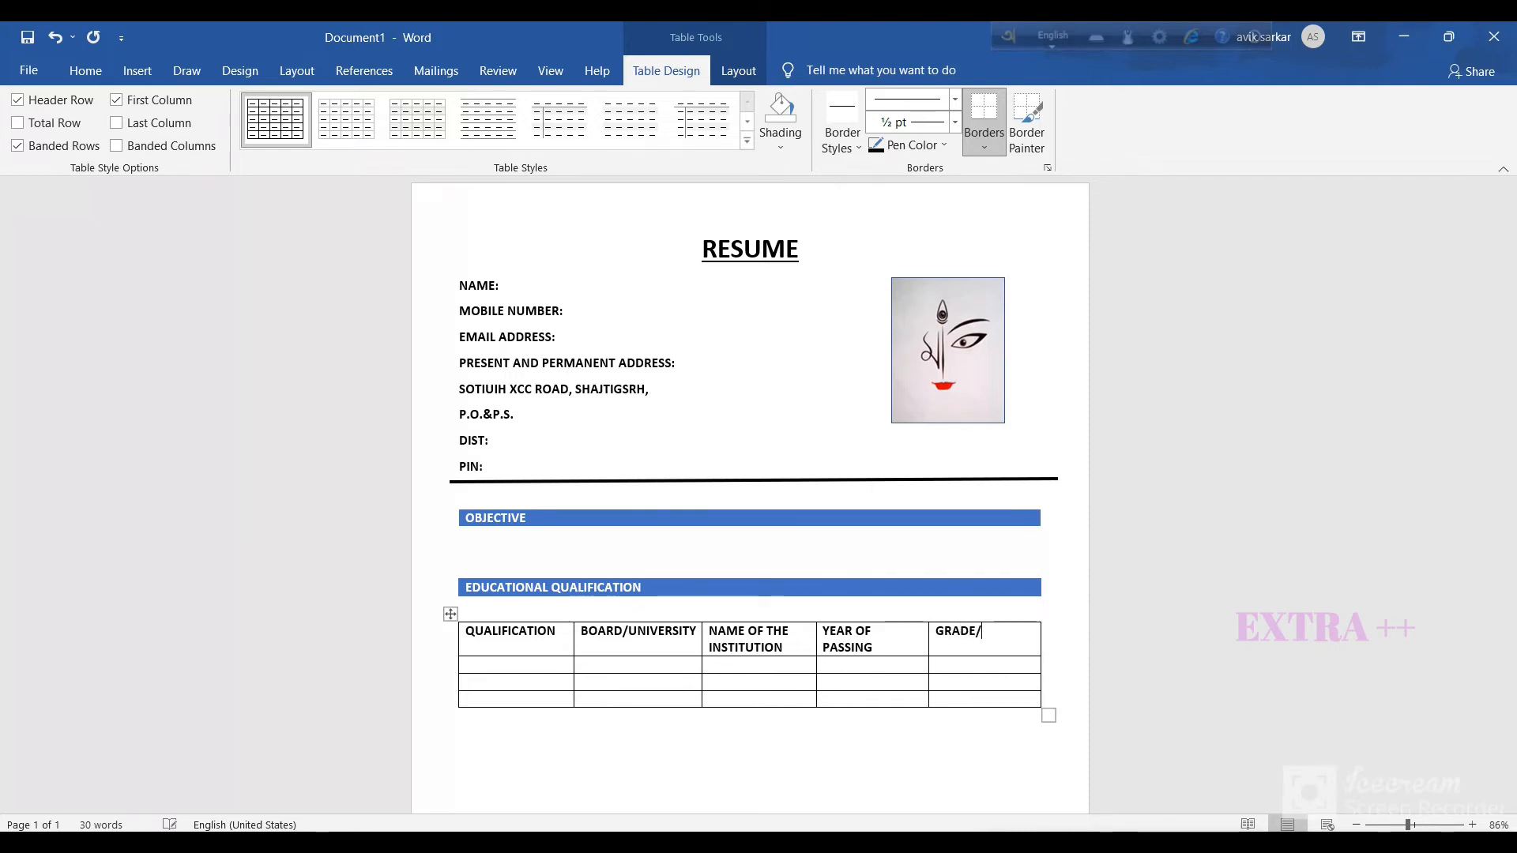
{"action": "type", "text": "DIV/"}
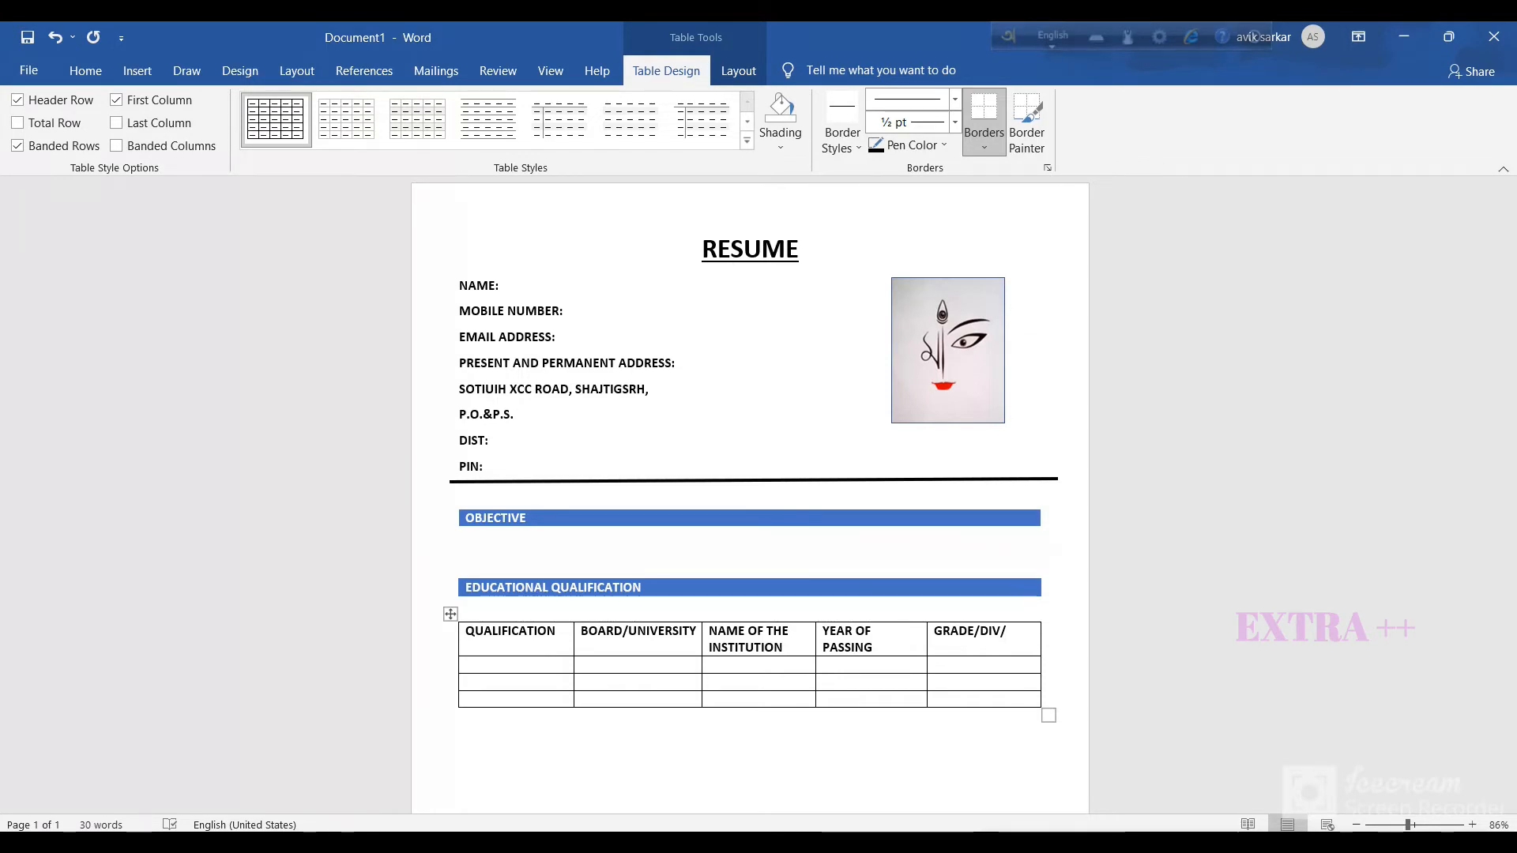
{"action": "type", "text": "%"}
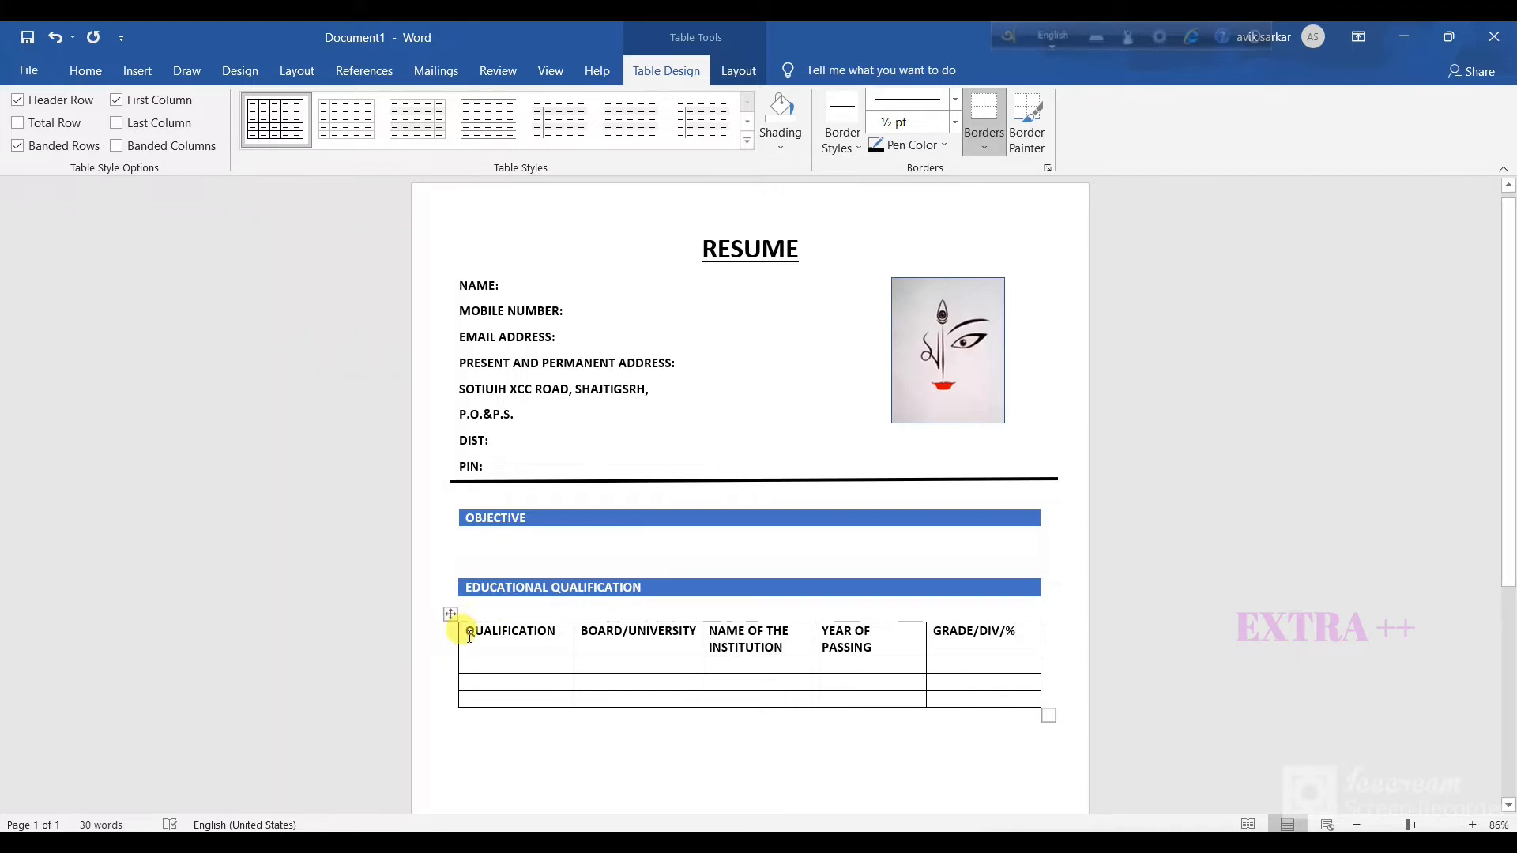
Center the text of all five column headers in the qualification table's first row.
{"action": "left_click_drag", "start_coordinate": [468, 634], "coordinate": [711, 632]}
{"action": "left_click_drag", "start_coordinate": [711, 632], "coordinate": [814, 634]}
{"action": "left_click_drag", "start_coordinate": [814, 634], "coordinate": [948, 635]}
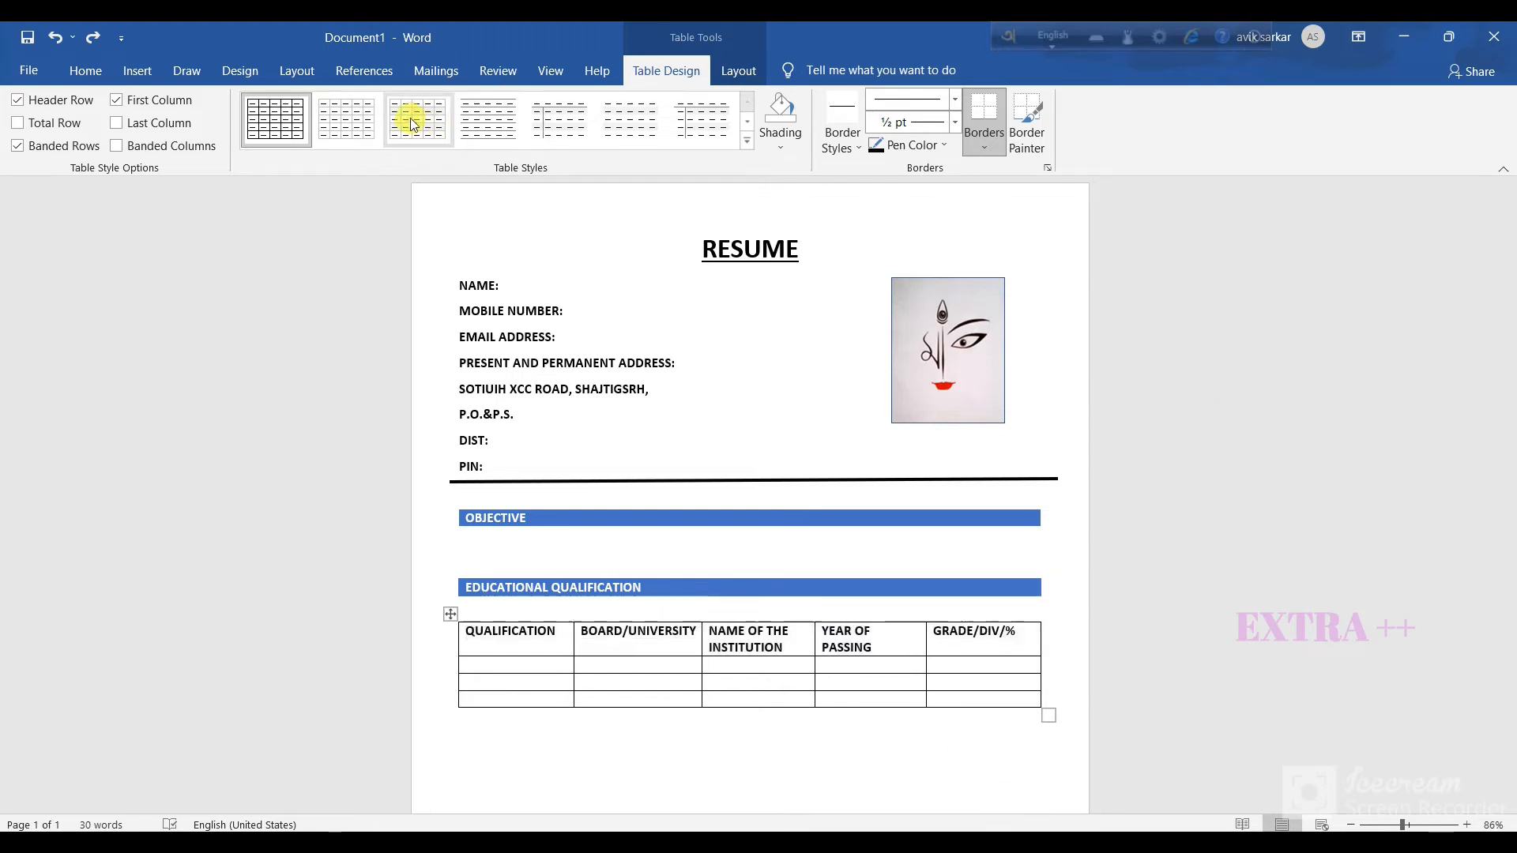
{"action": "left_click", "coordinate": [98, 69]}
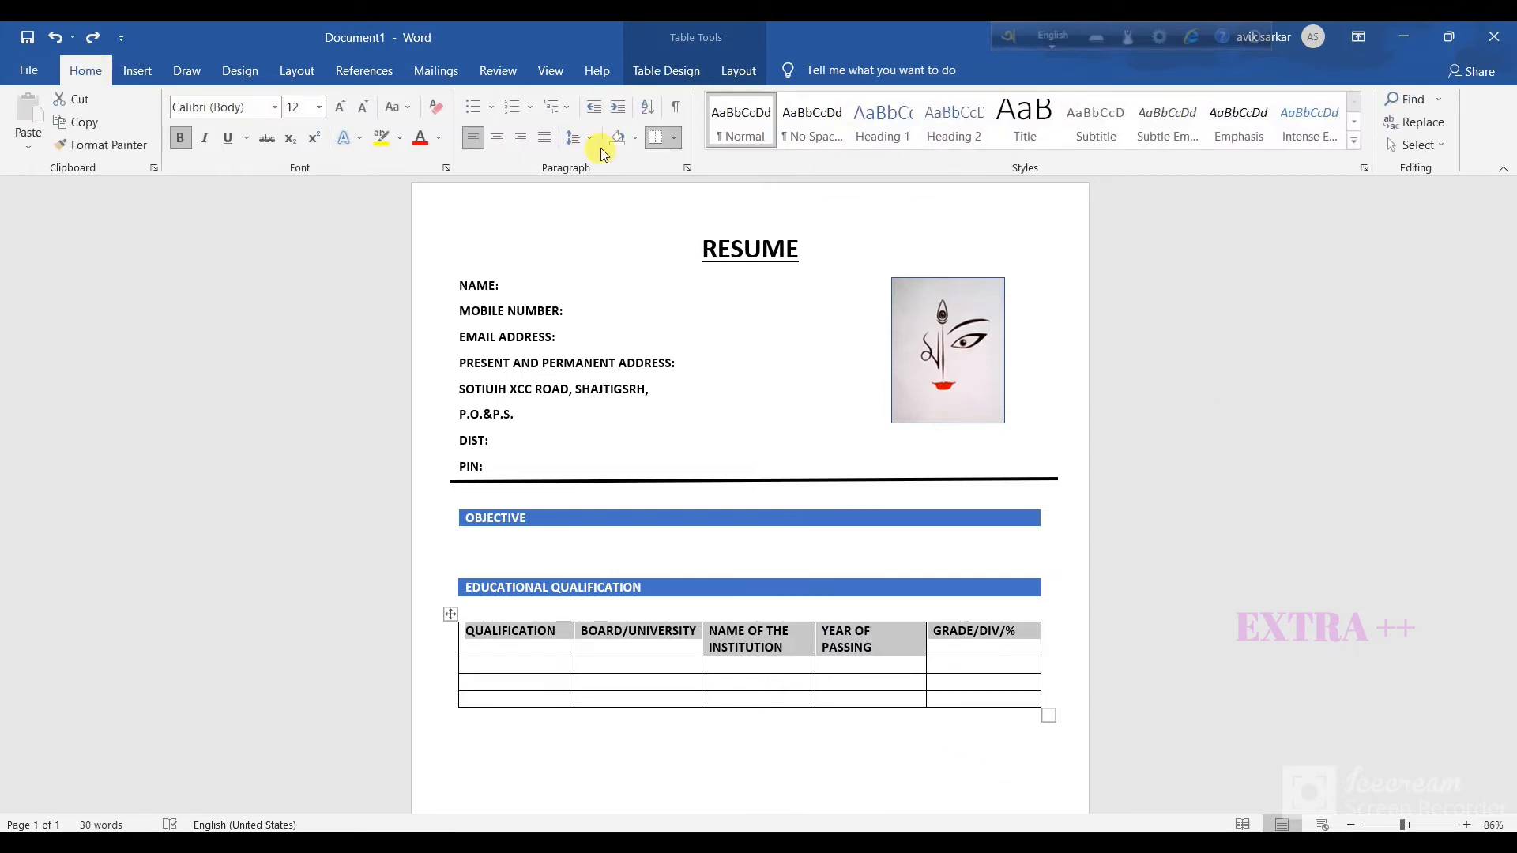
{"action": "left_click", "coordinate": [501, 145]}
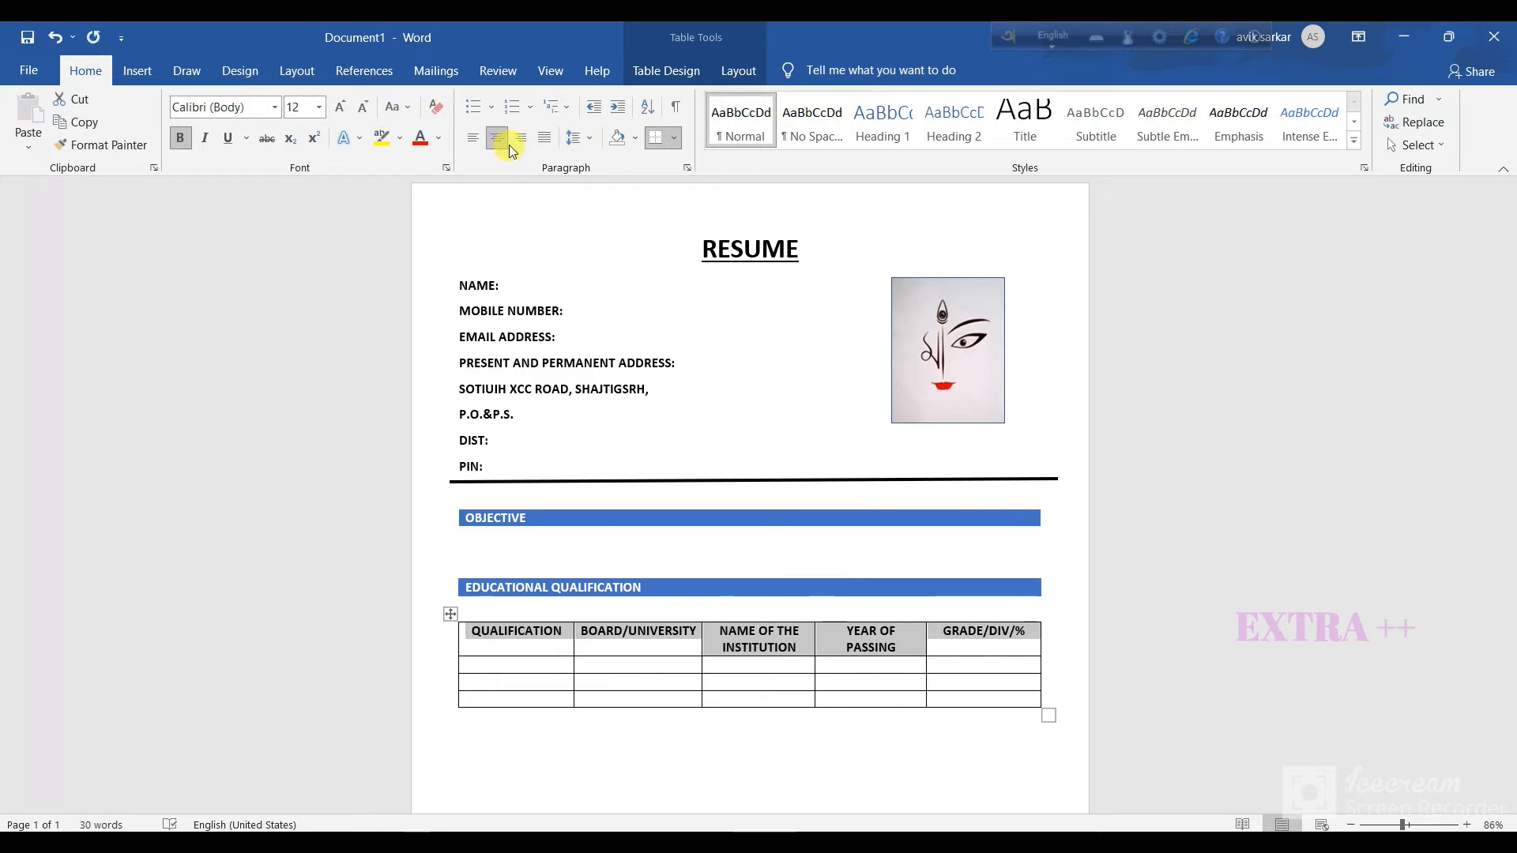
{"action": "left_click", "coordinate": [546, 145]}
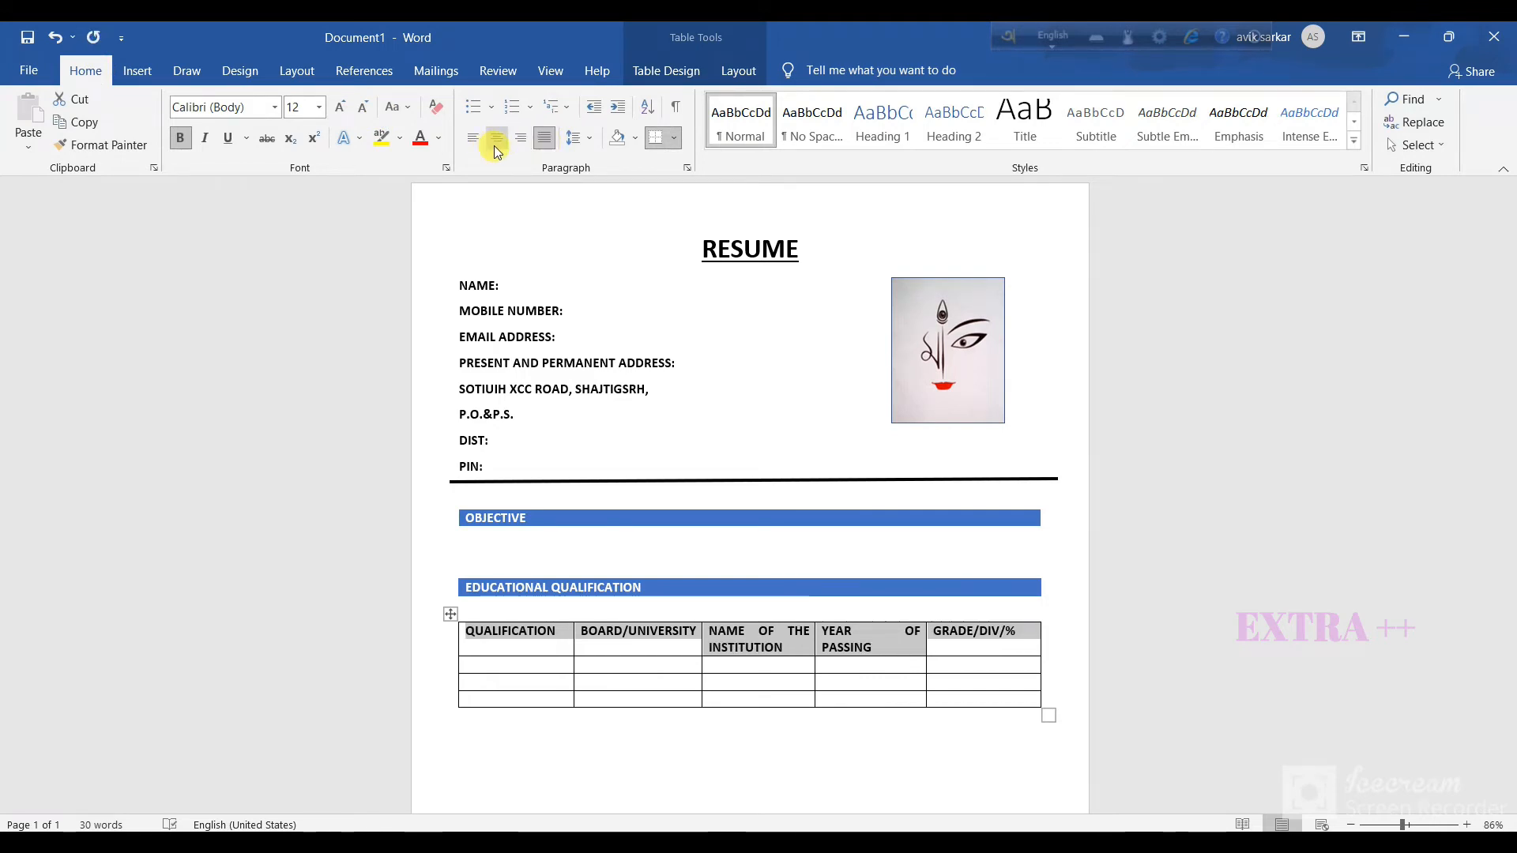
{"action": "left_click", "coordinate": [496, 149]}
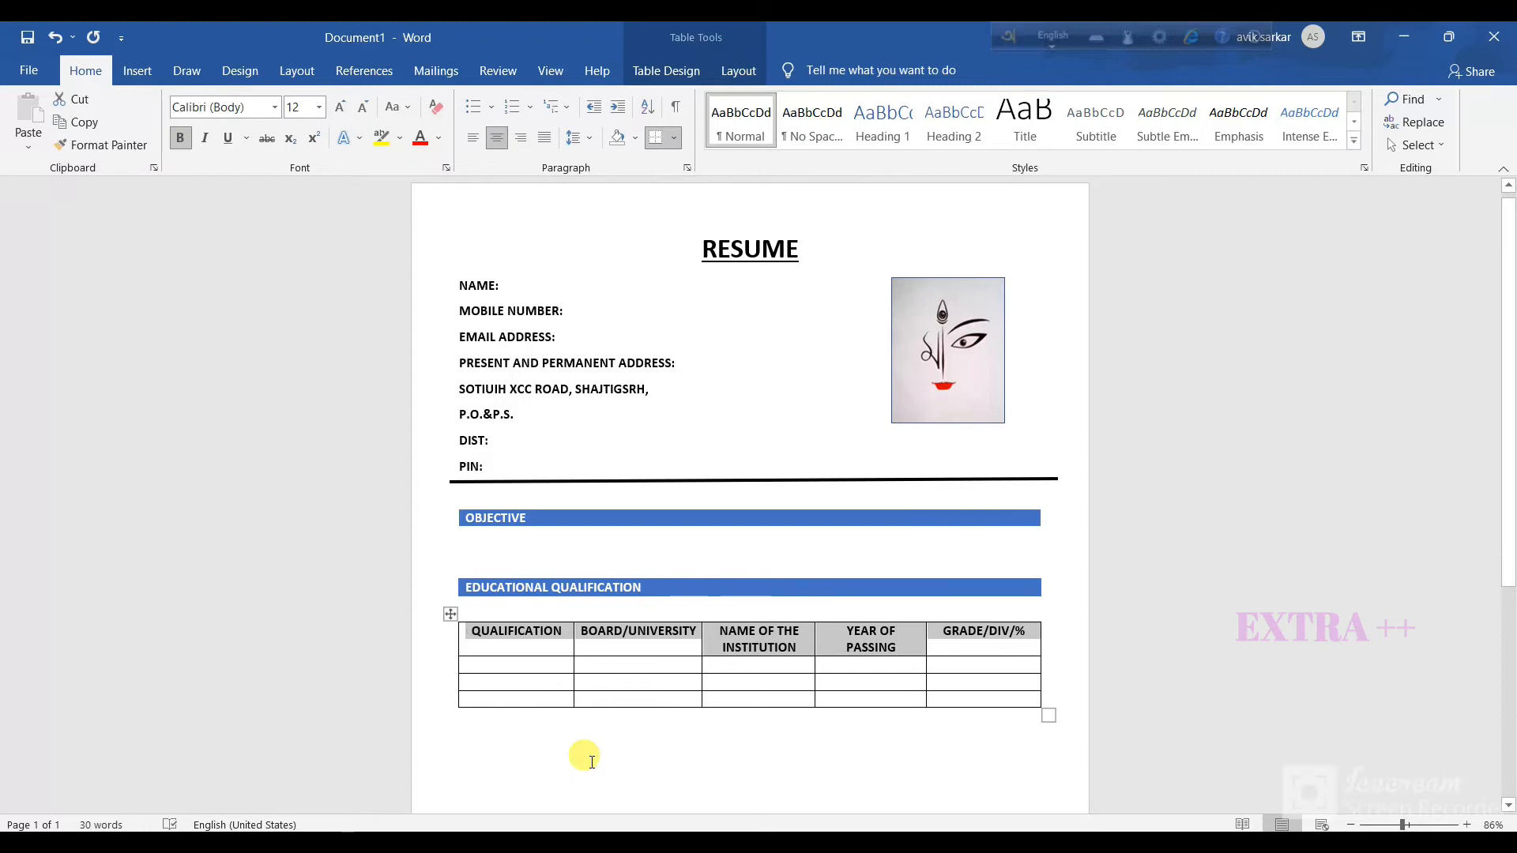
{"action": "left_click", "coordinate": [520, 660]}
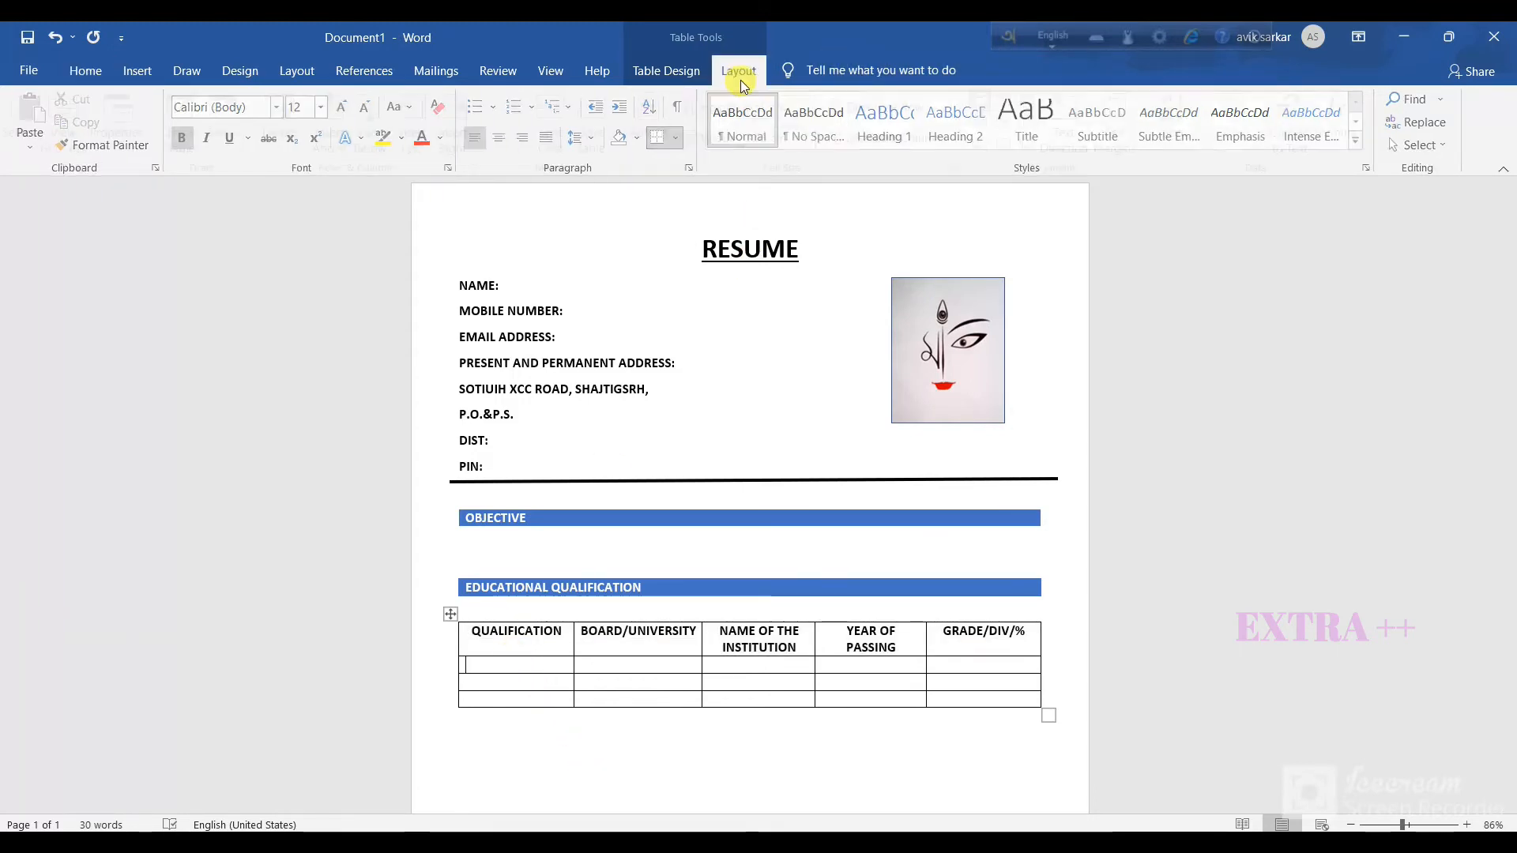
{"action": "left_click", "coordinate": [739, 73]}
{"action": "left_click", "coordinate": [666, 72]}
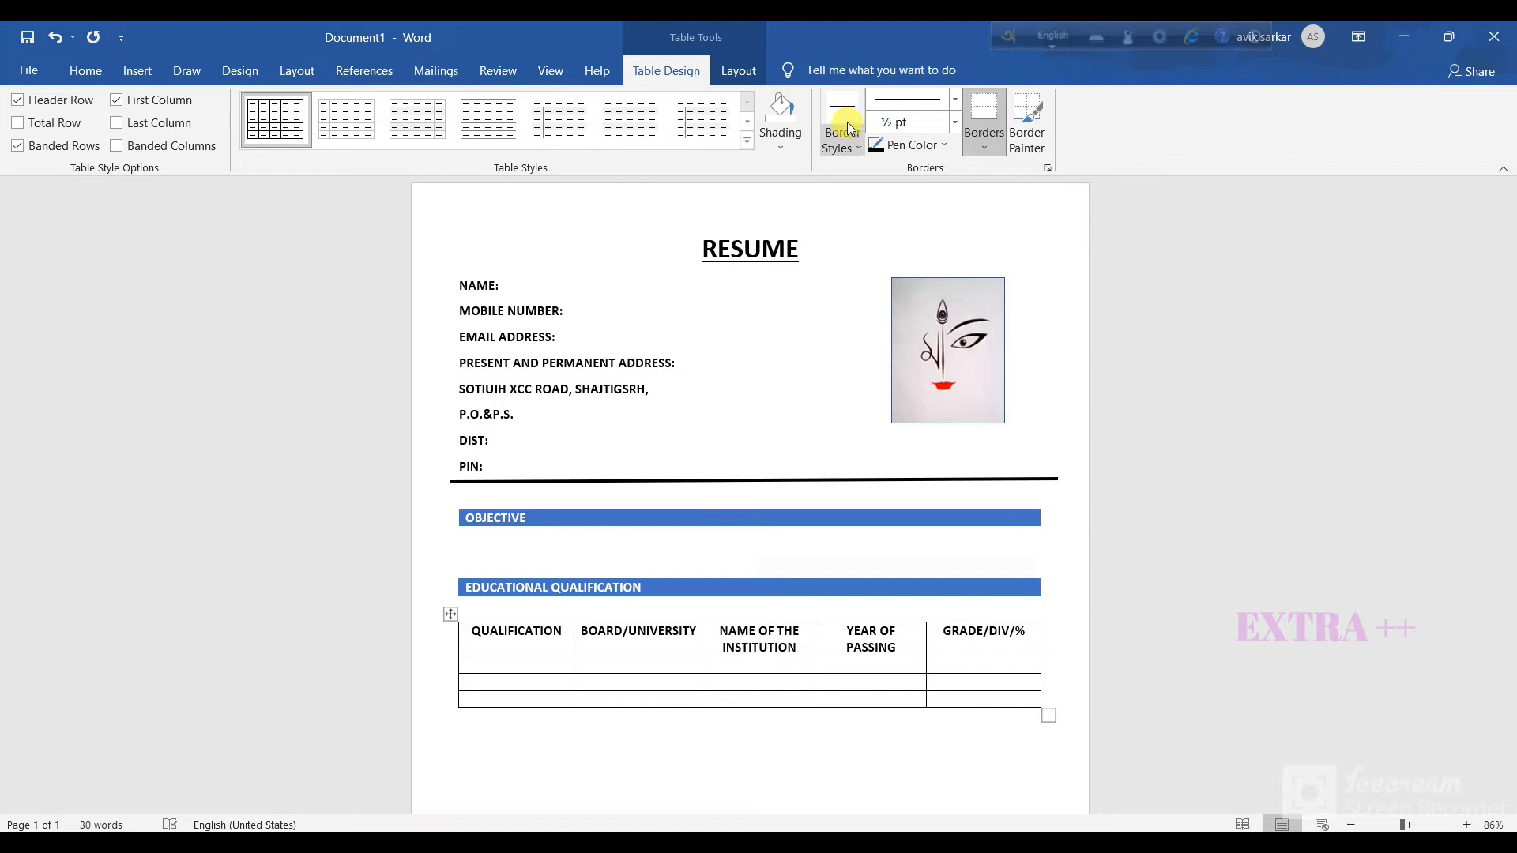
{"action": "left_click", "coordinate": [838, 146]}
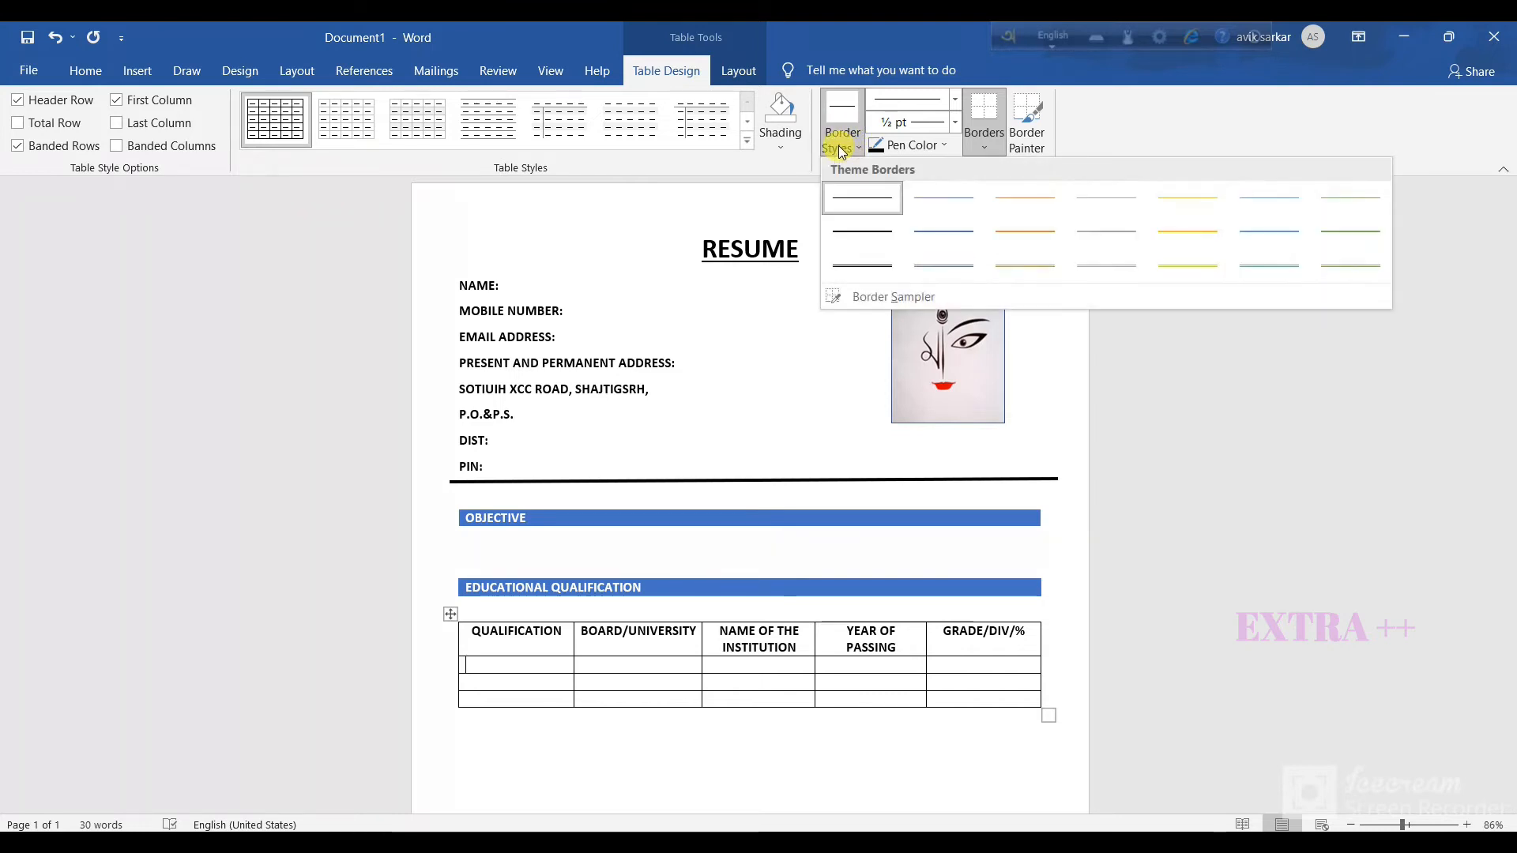
{"action": "left_click", "coordinate": [863, 232]}
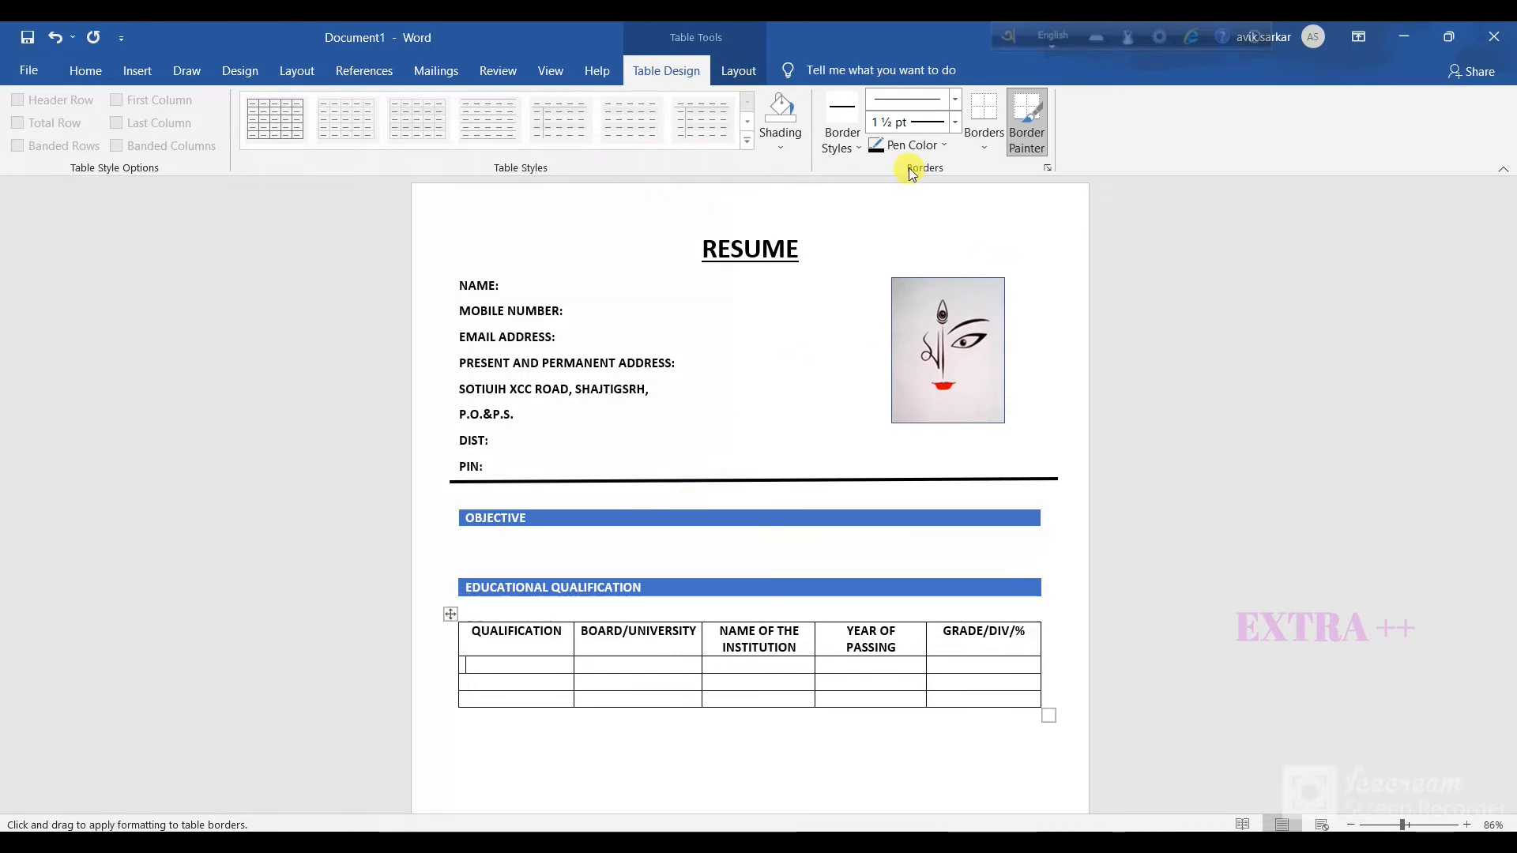
{"action": "left_click", "coordinate": [982, 147]}
{"action": "left_click", "coordinate": [982, 147]}
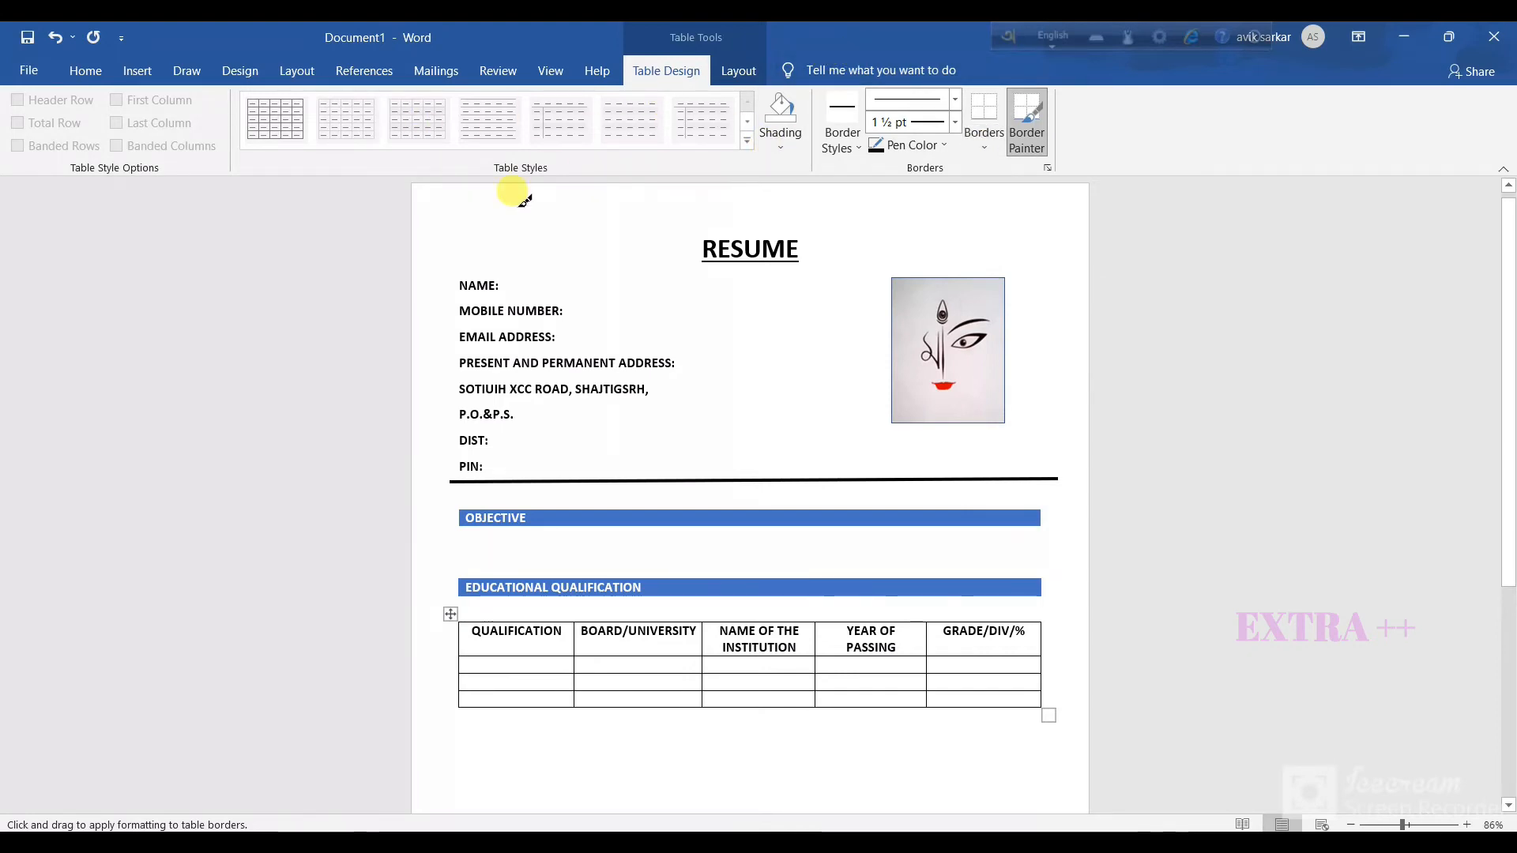
{"action": "left_click", "coordinate": [136, 73]}
{"action": "left_click", "coordinate": [102, 70]}
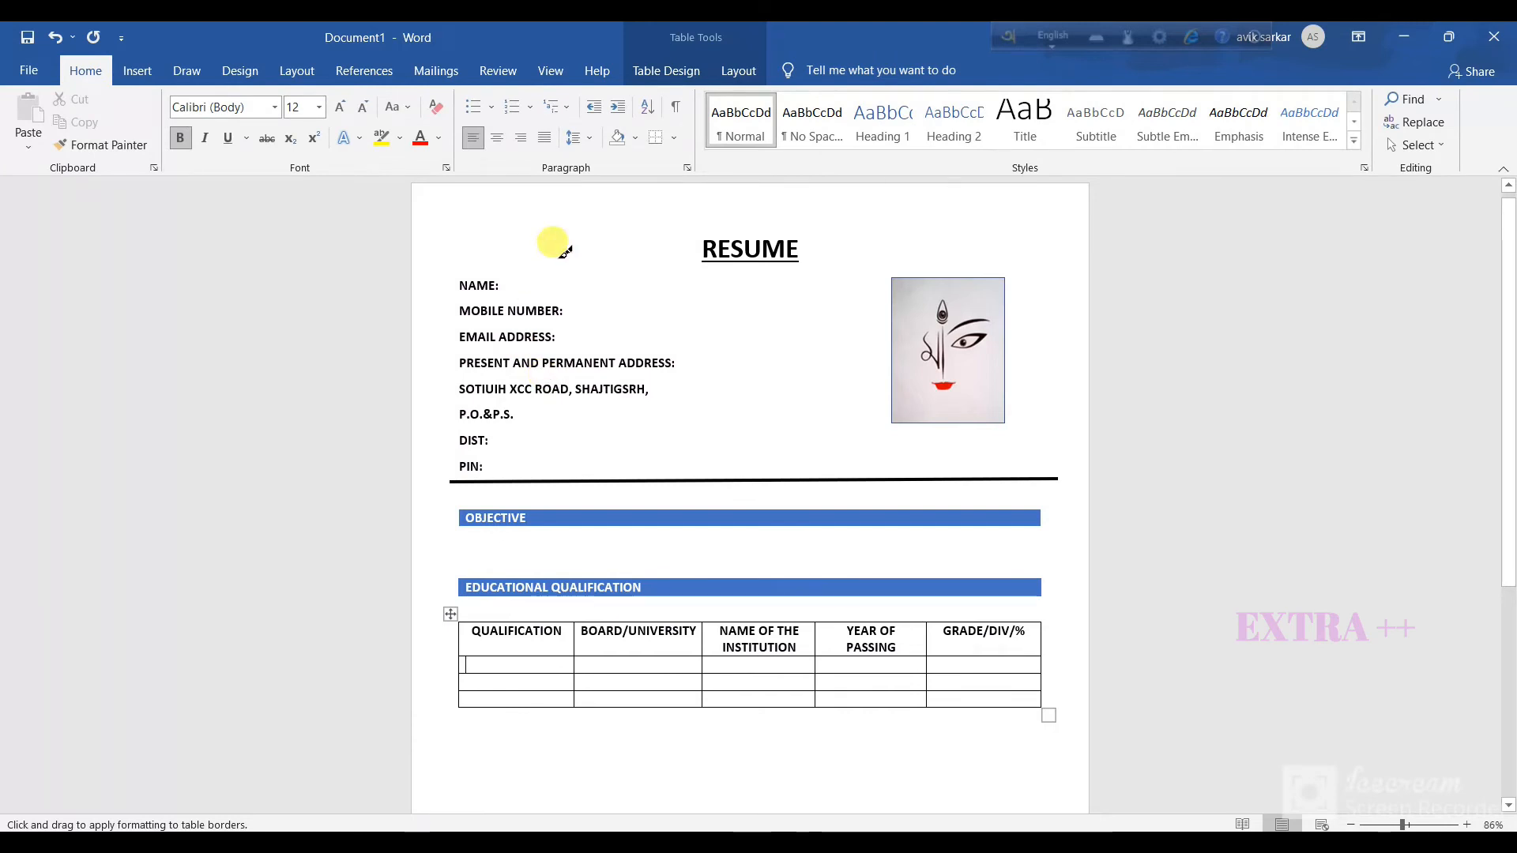
{"action": "left_click", "coordinate": [740, 70]}
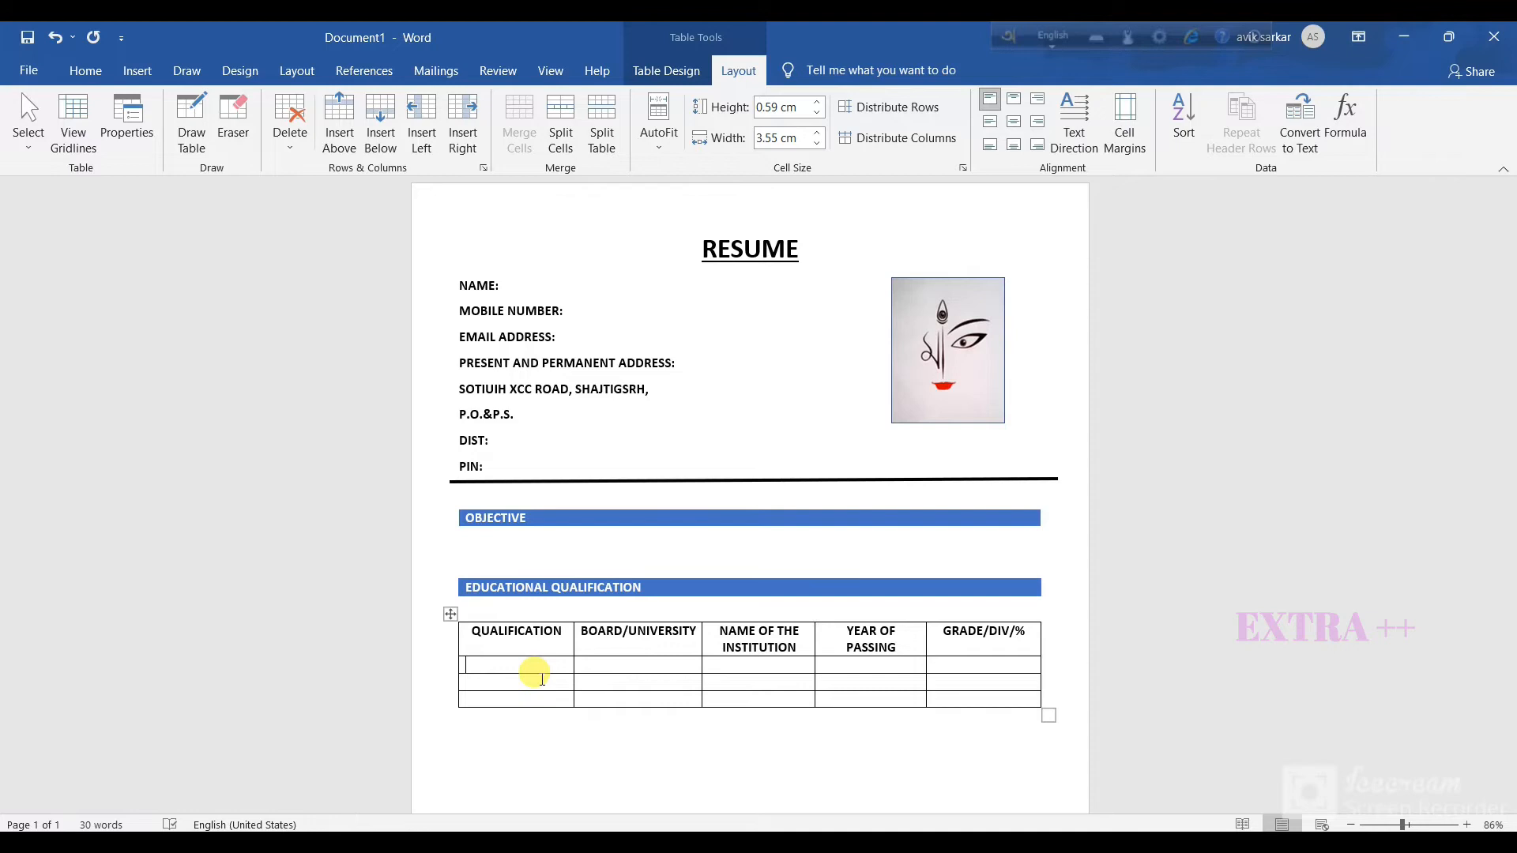
Fill the table's second row with "SECONDARY EXAMINATION", "WBBSE", "BHS", "2016" and "84.42".
{"action": "type", "text": "SECOND"}
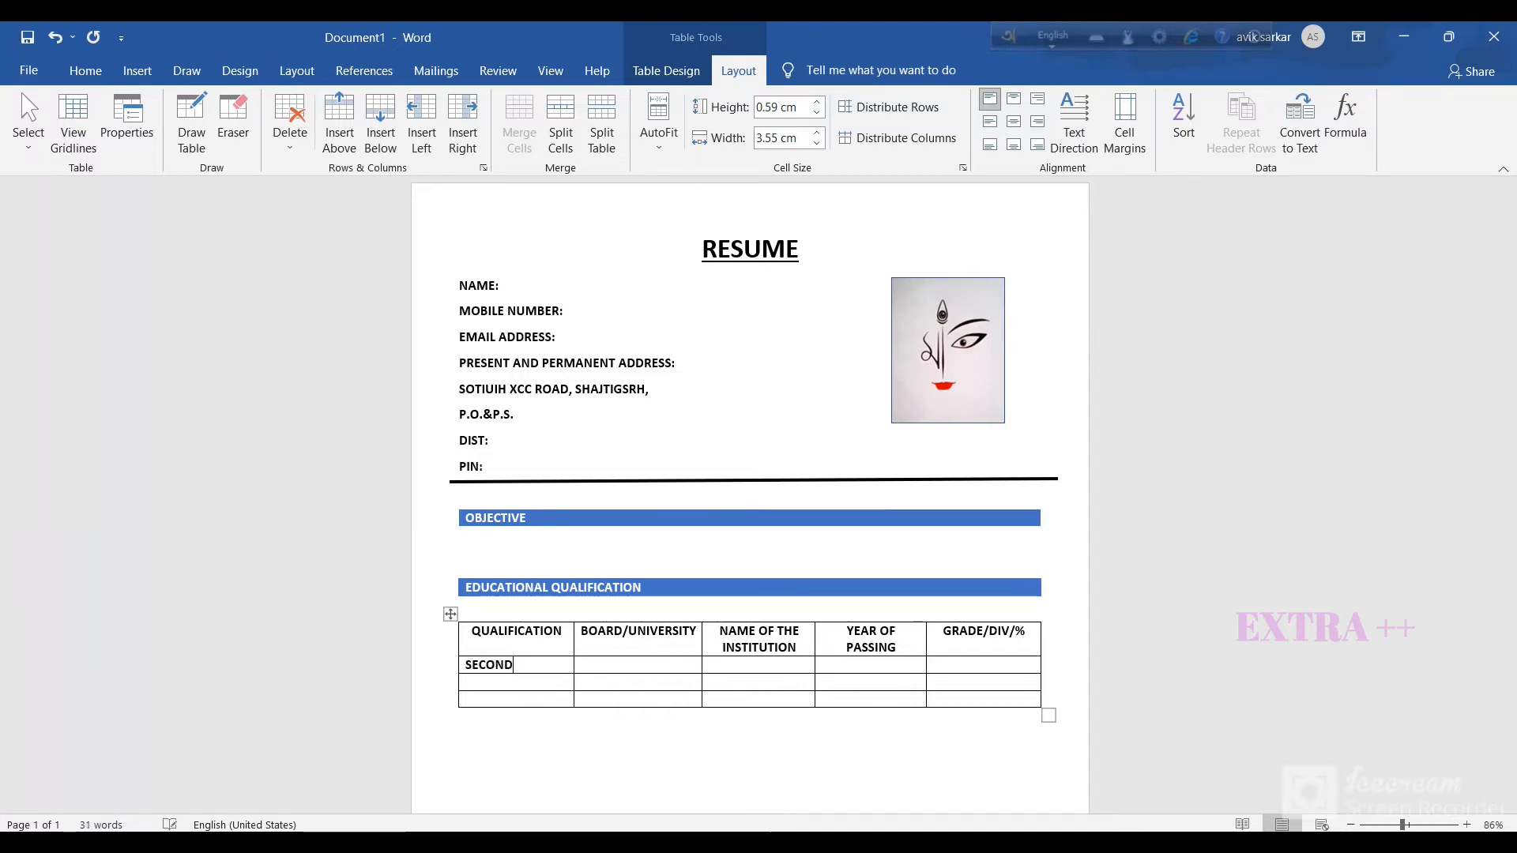
{"action": "type", "text": "ARY EX"}
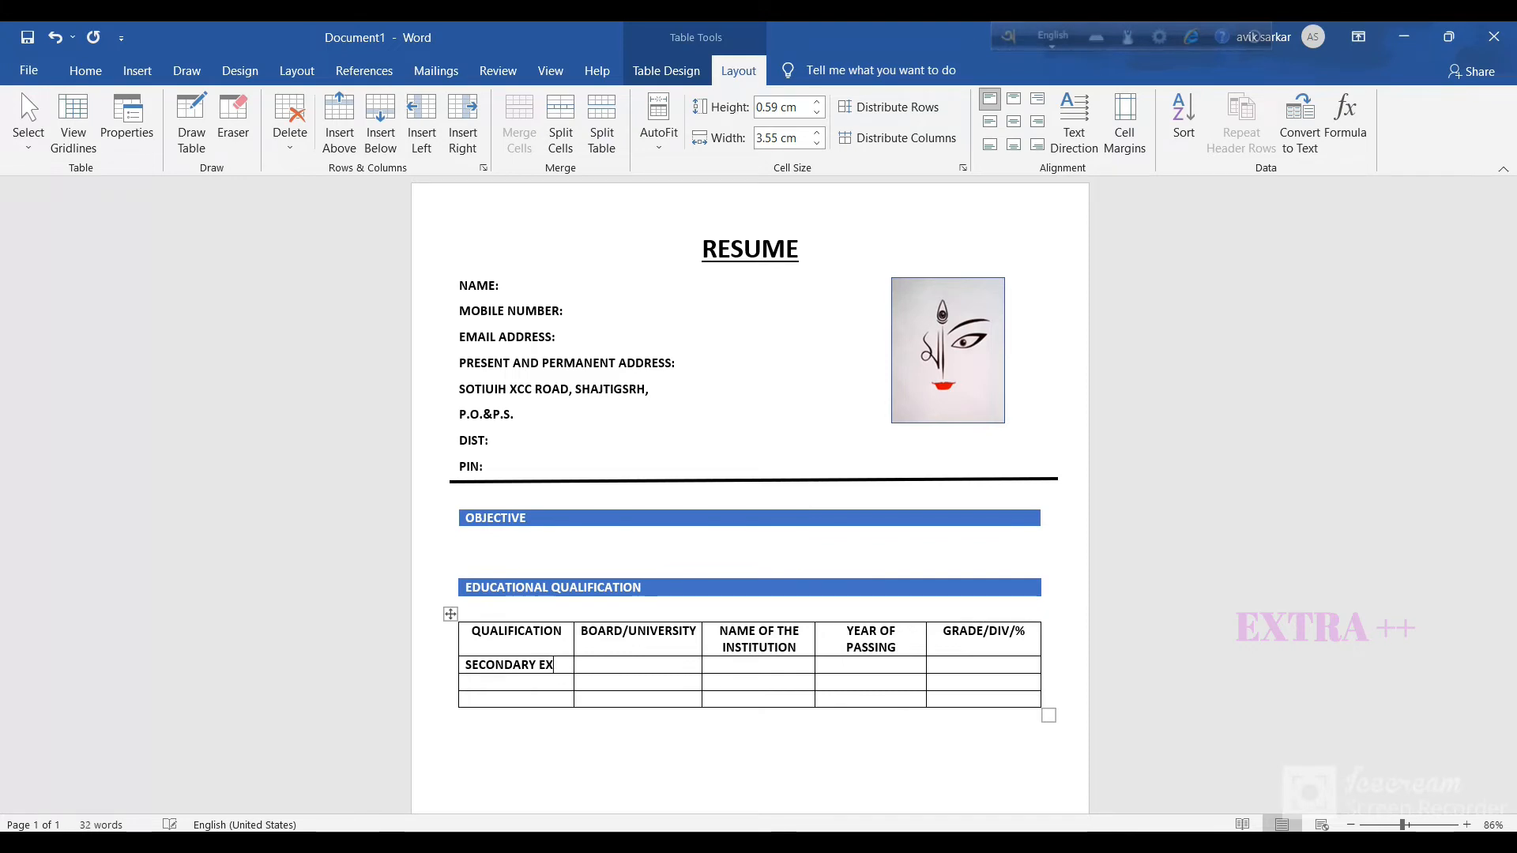
{"action": "type", "text": "AMINATION"}
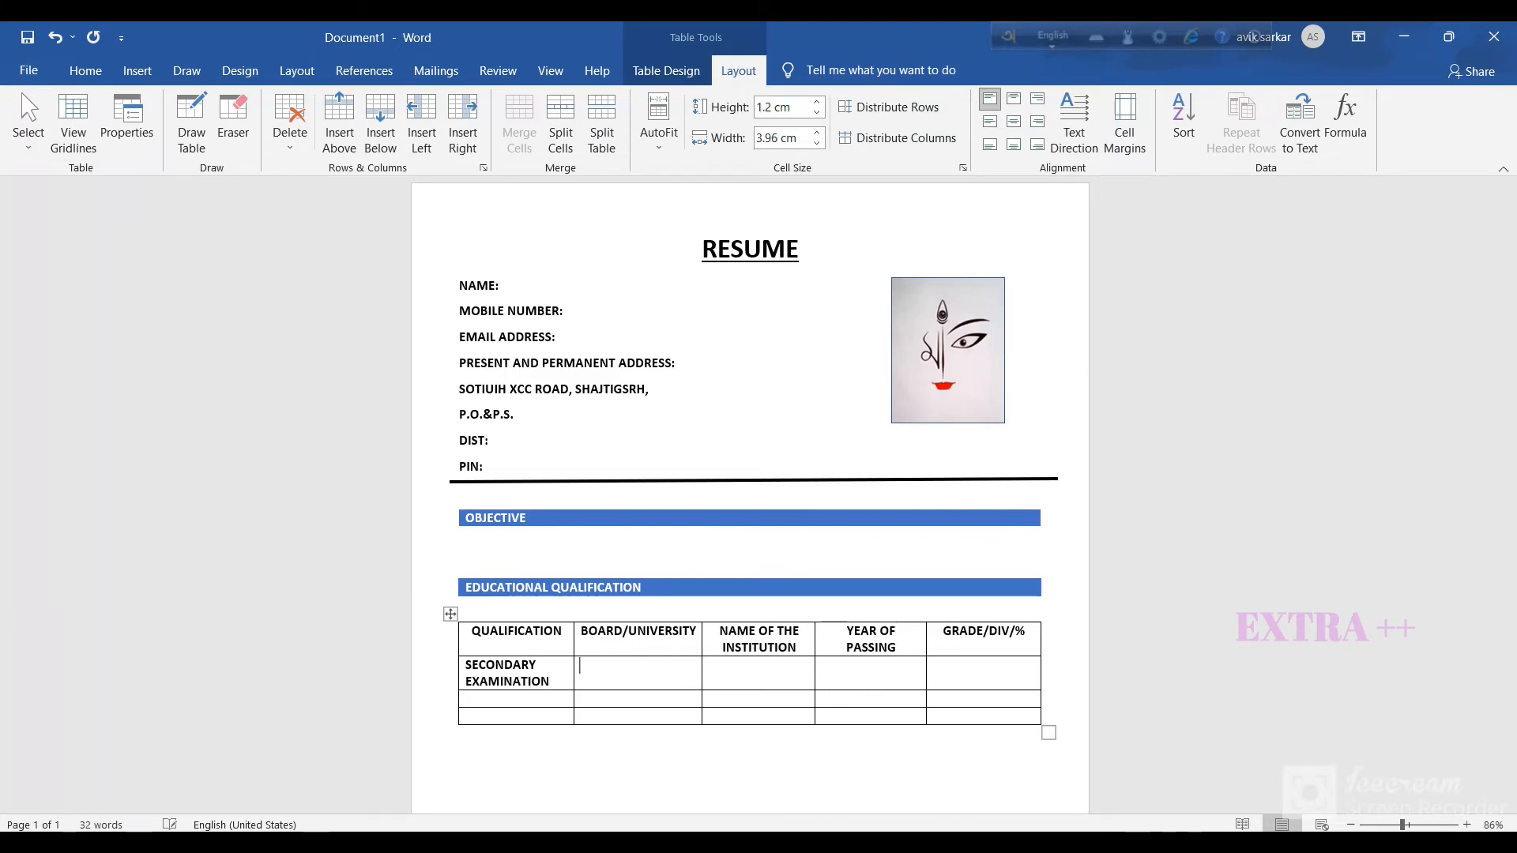
{"action": "type", "text": "WBBSE"}
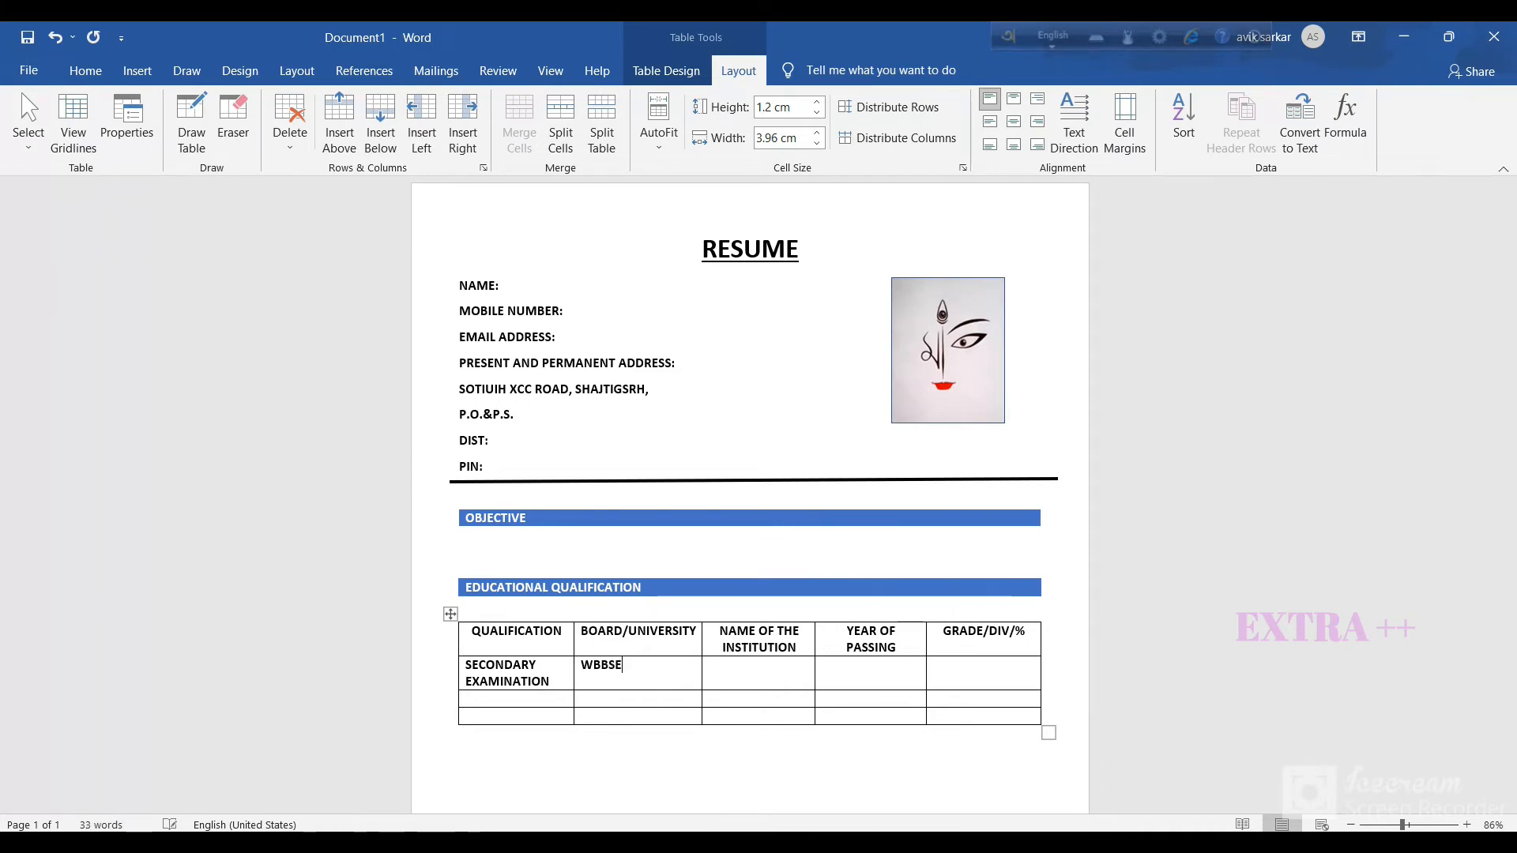
{"action": "key", "text": "Tab"}
{"action": "type", "text": "BHS"}
{"action": "key", "text": "Tab"}
{"action": "type", "text": "2016"}
{"action": "key", "text": "Tab"}
{"action": "type", "text": "A"}
{"action": "key", "text": "BackSpace"}
{"action": "type", "text": "84.42"}
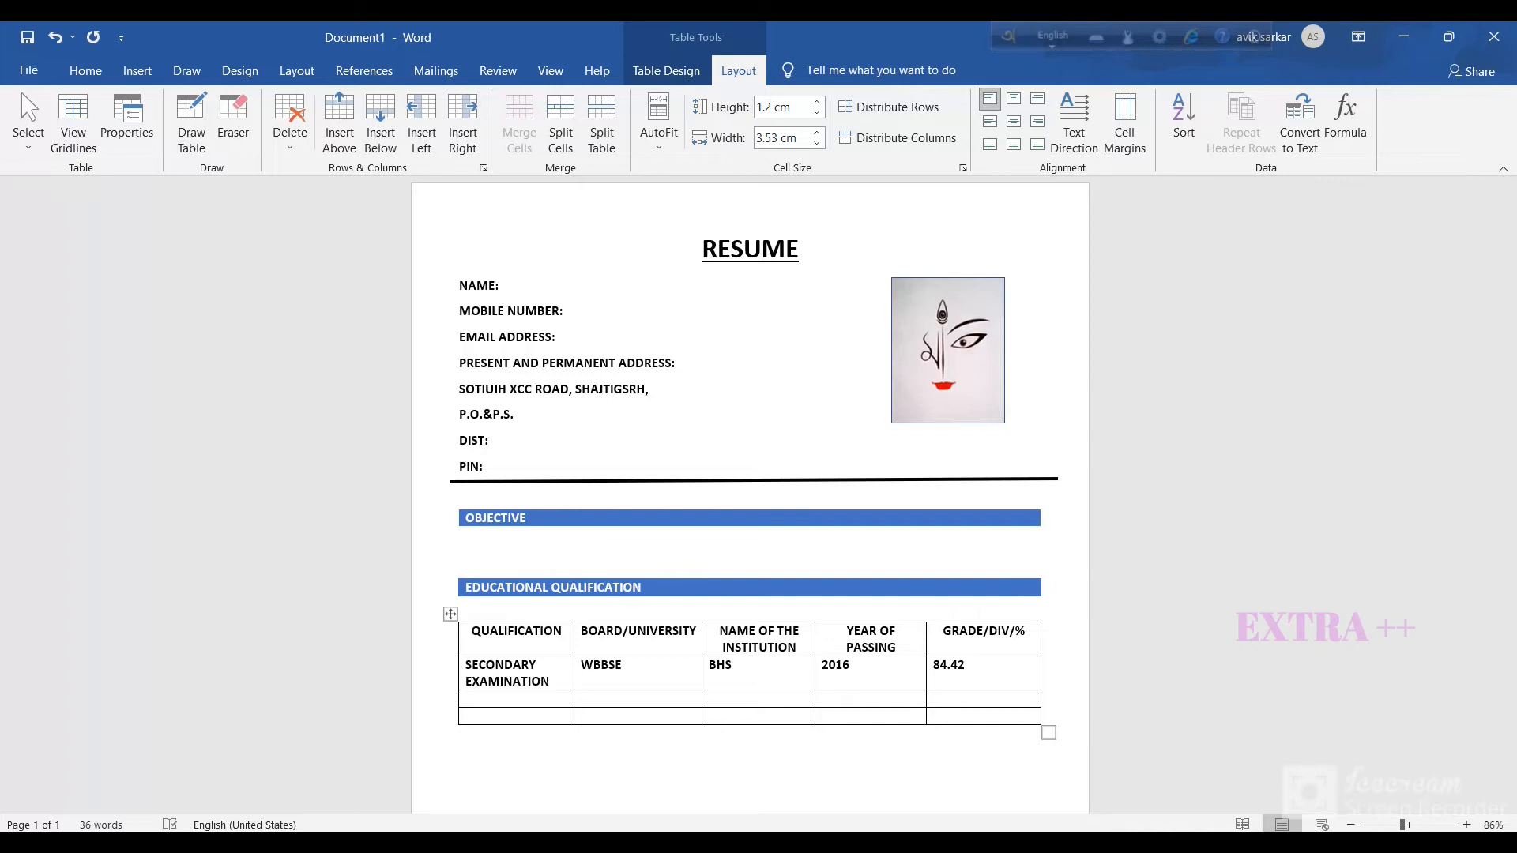
Fill the table's third row with "HIGHER SECONDARY EXAMINATION", "WBCHSE", "BHS", "2018" and "80.20".
{"action": "key", "text": "Tab"}
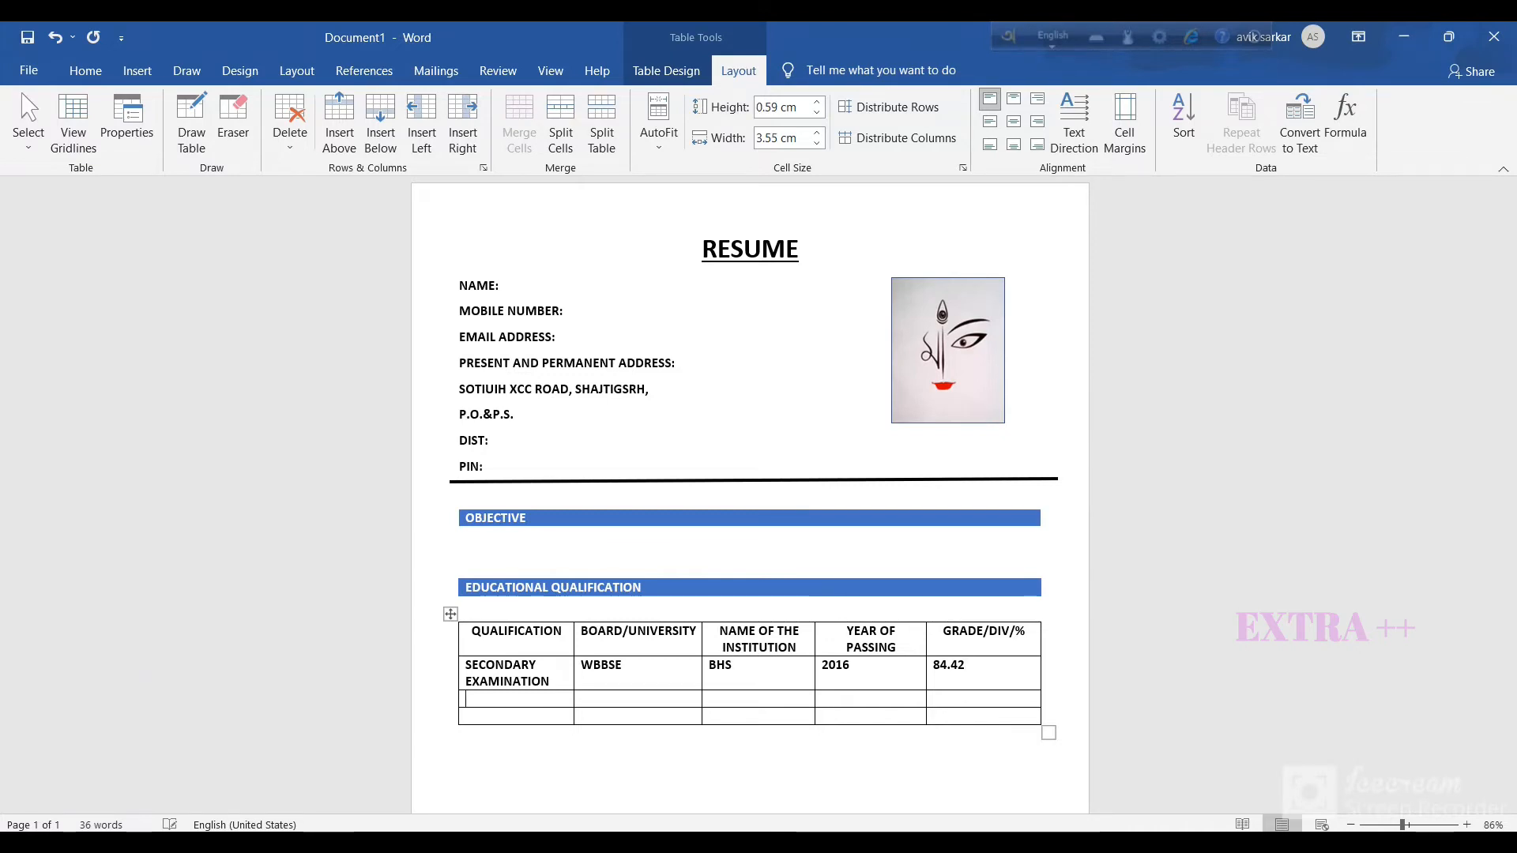
{"action": "type", "text": "HIGH"}
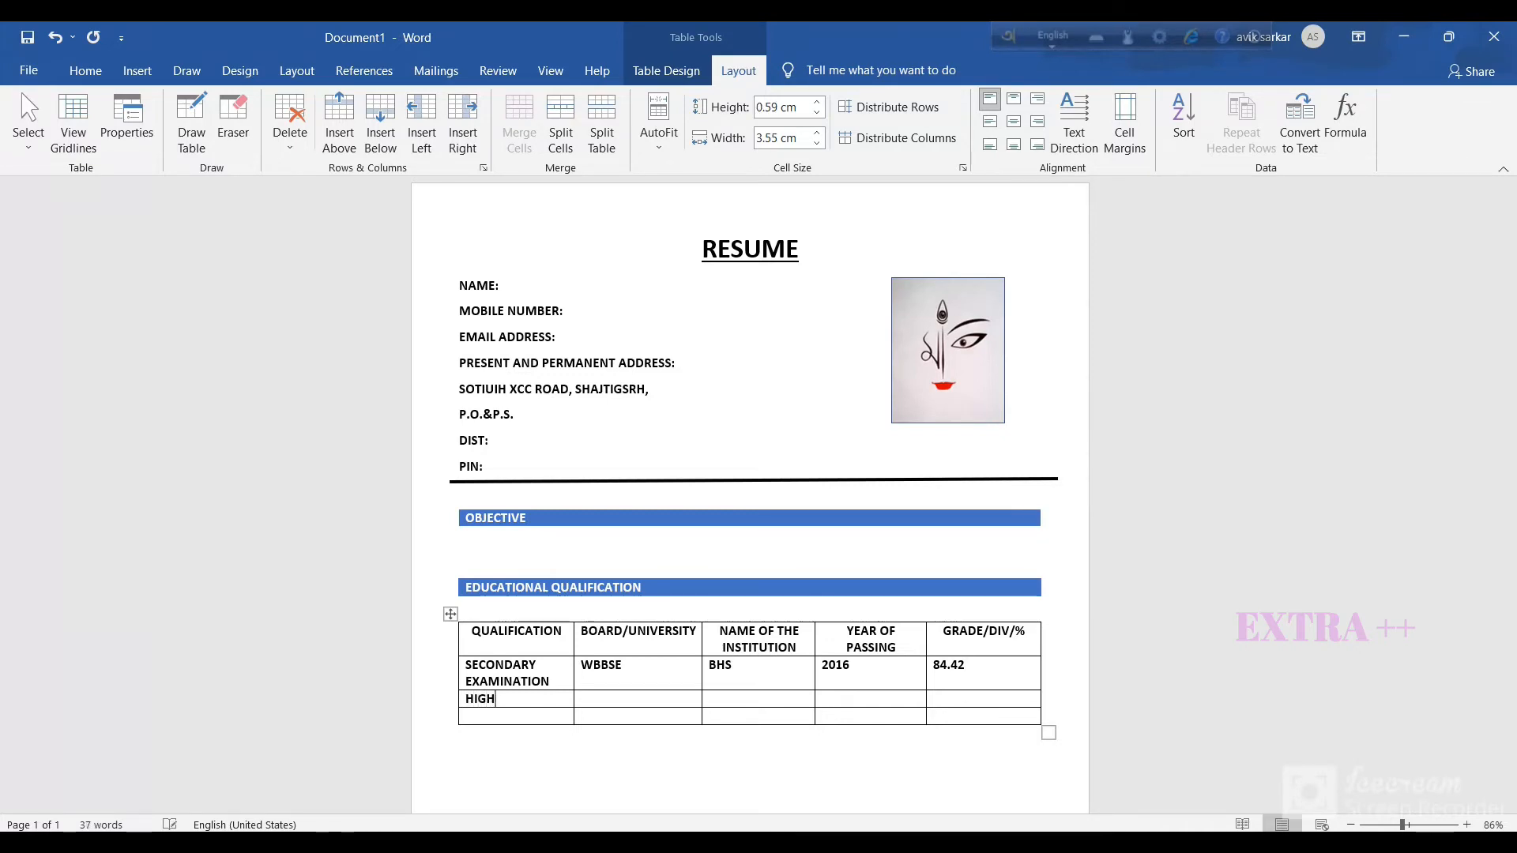
{"action": "type", "text": "ER SECONDARY EXA"}
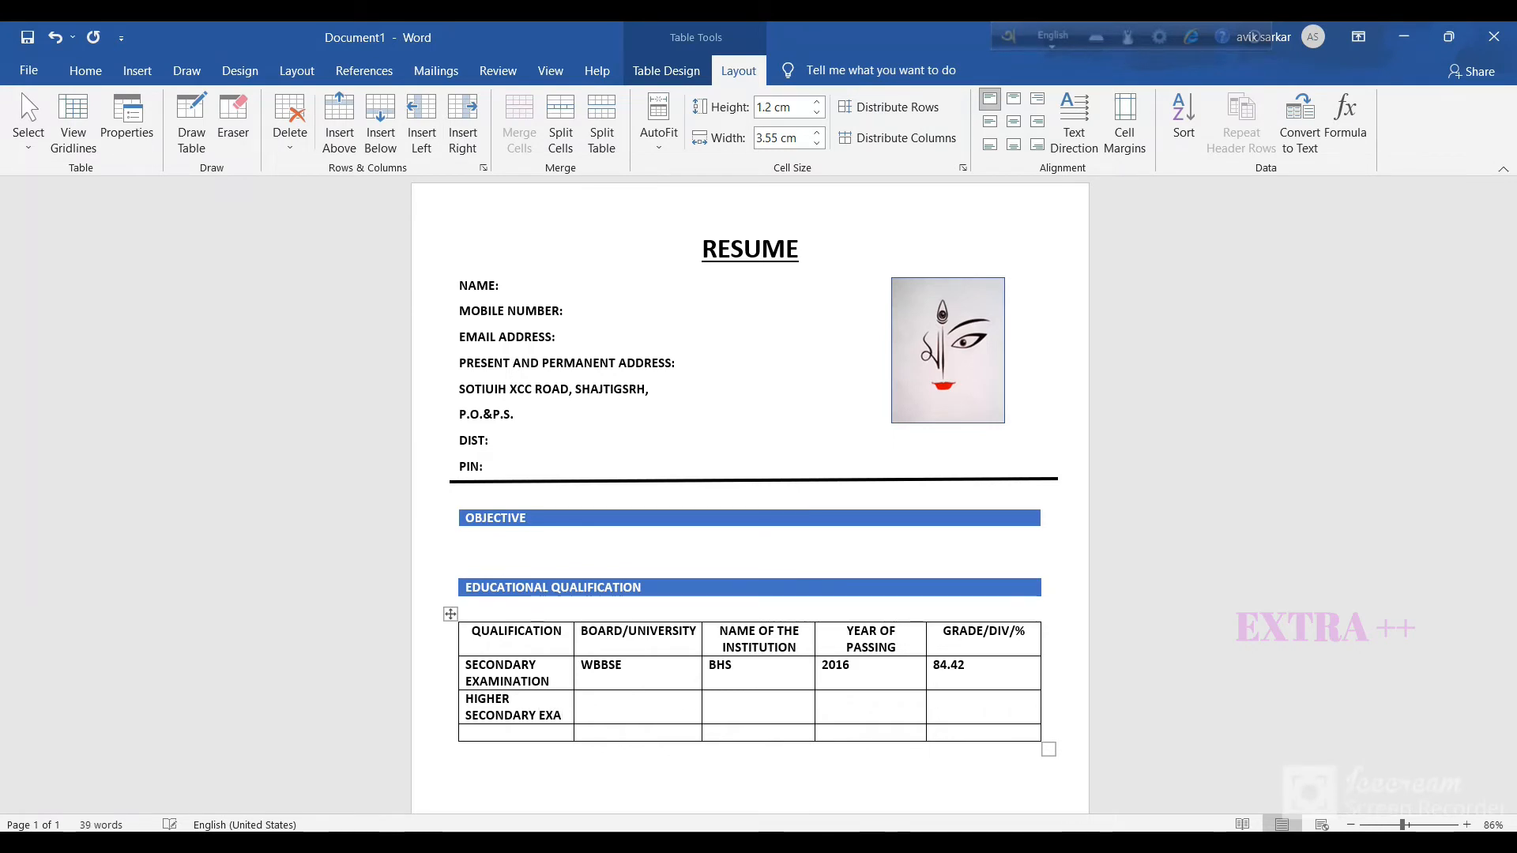
{"action": "type", "text": "MIN"}
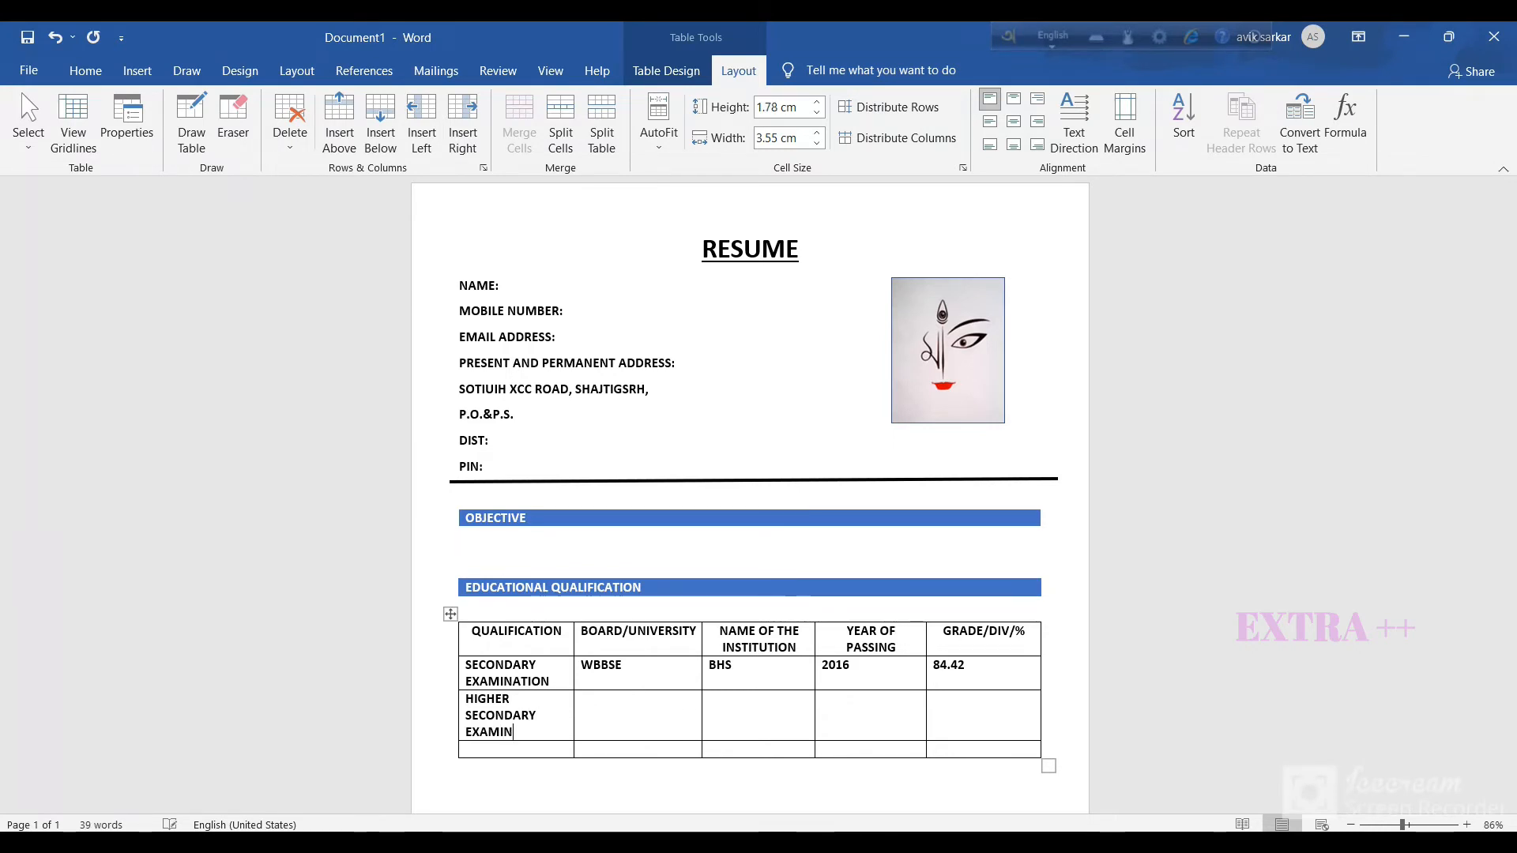
{"action": "type", "text": "ATION"}
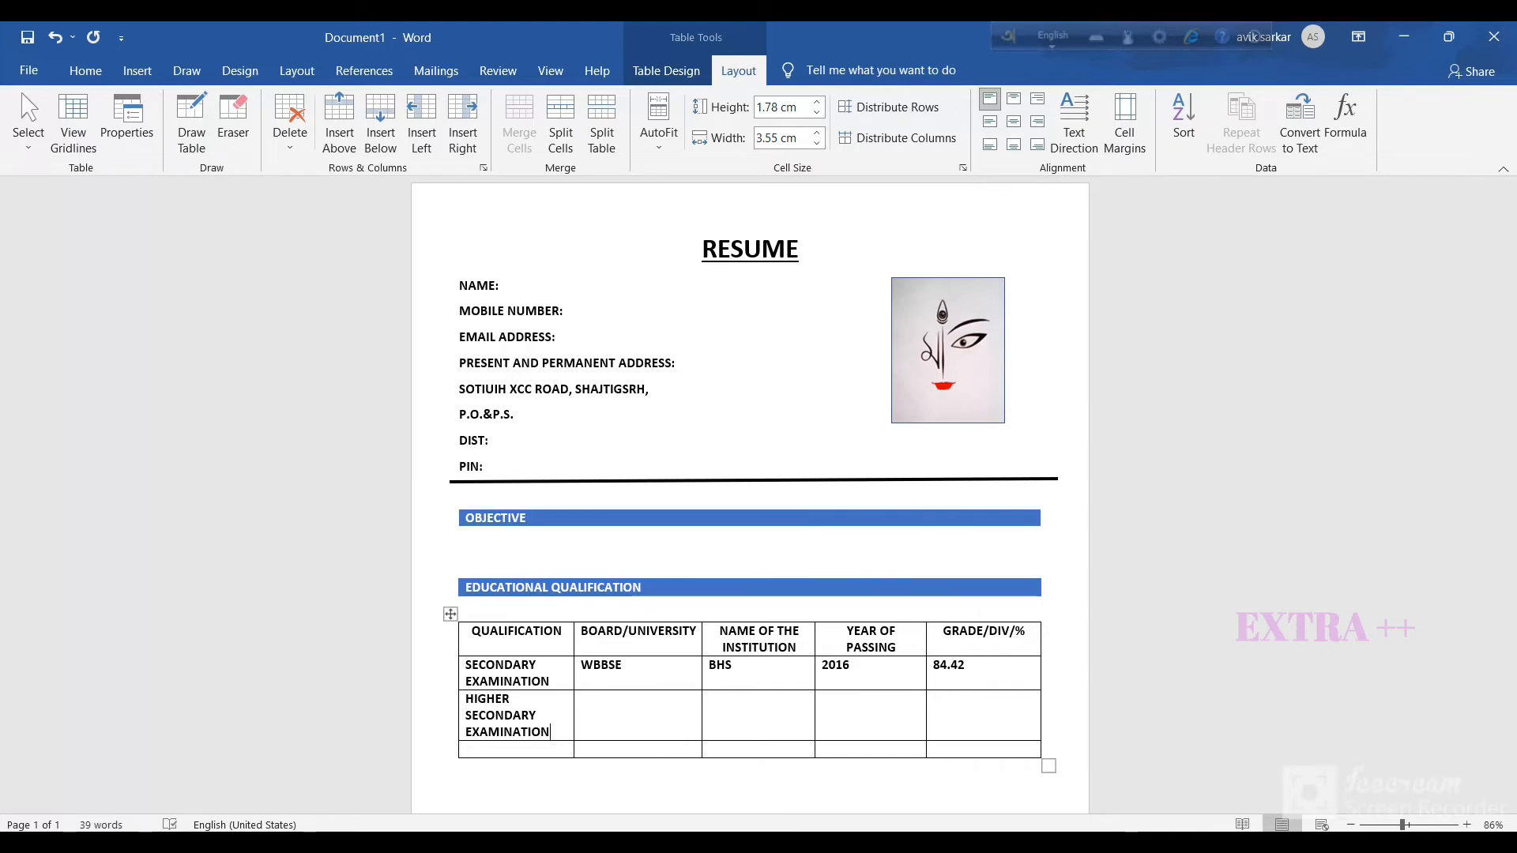
{"action": "key", "text": "Tab"}
{"action": "type", "text": "WBCHSE"}
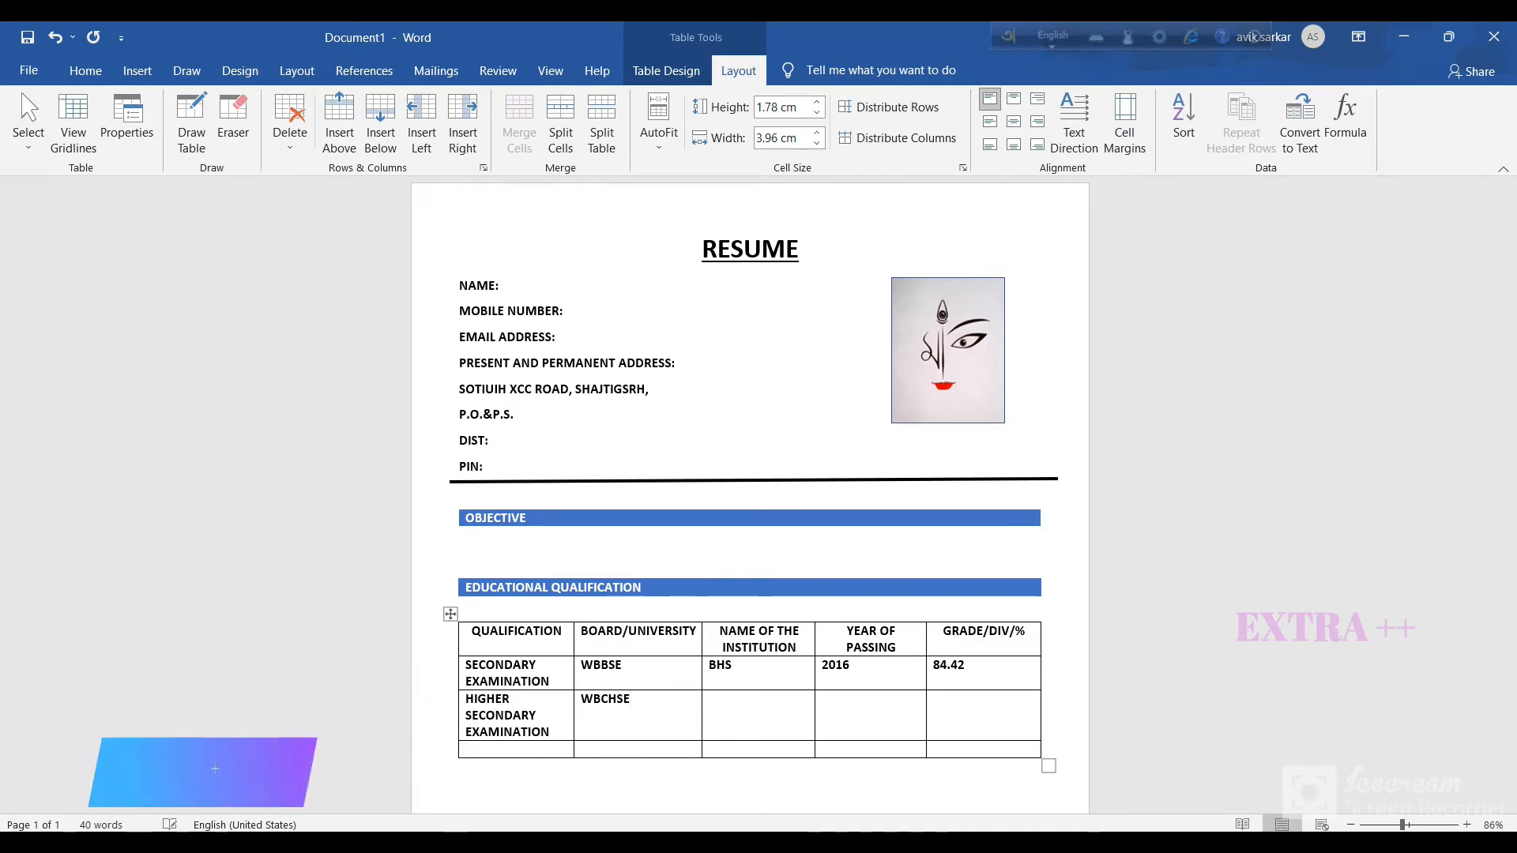
{"action": "type", "text": "BHS"}
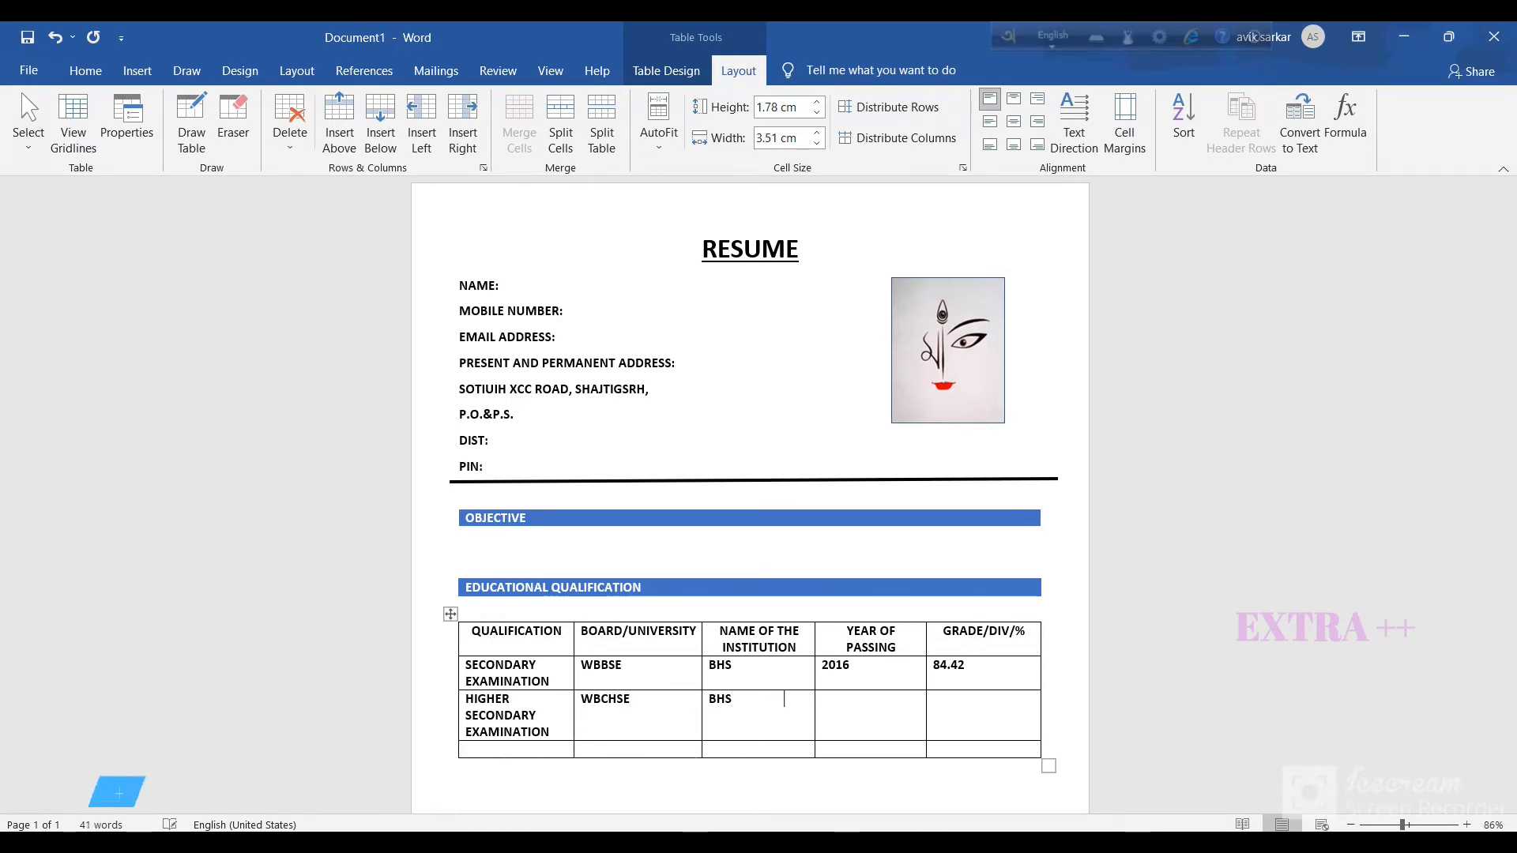
{"action": "key", "text": "Tab"}
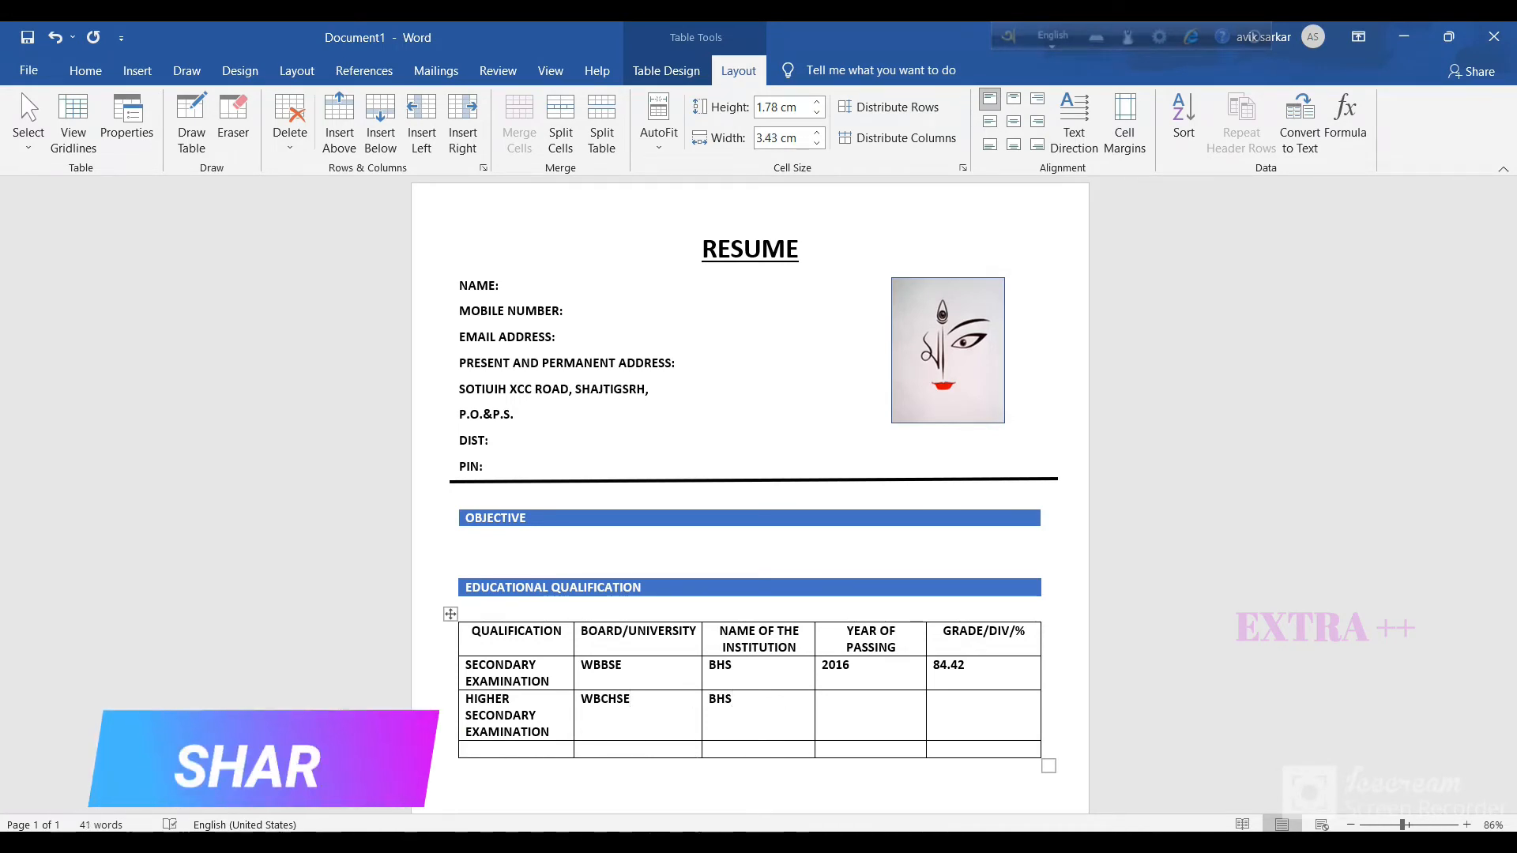
{"action": "type", "text": "2018"}
{"action": "key", "text": "Tab"}
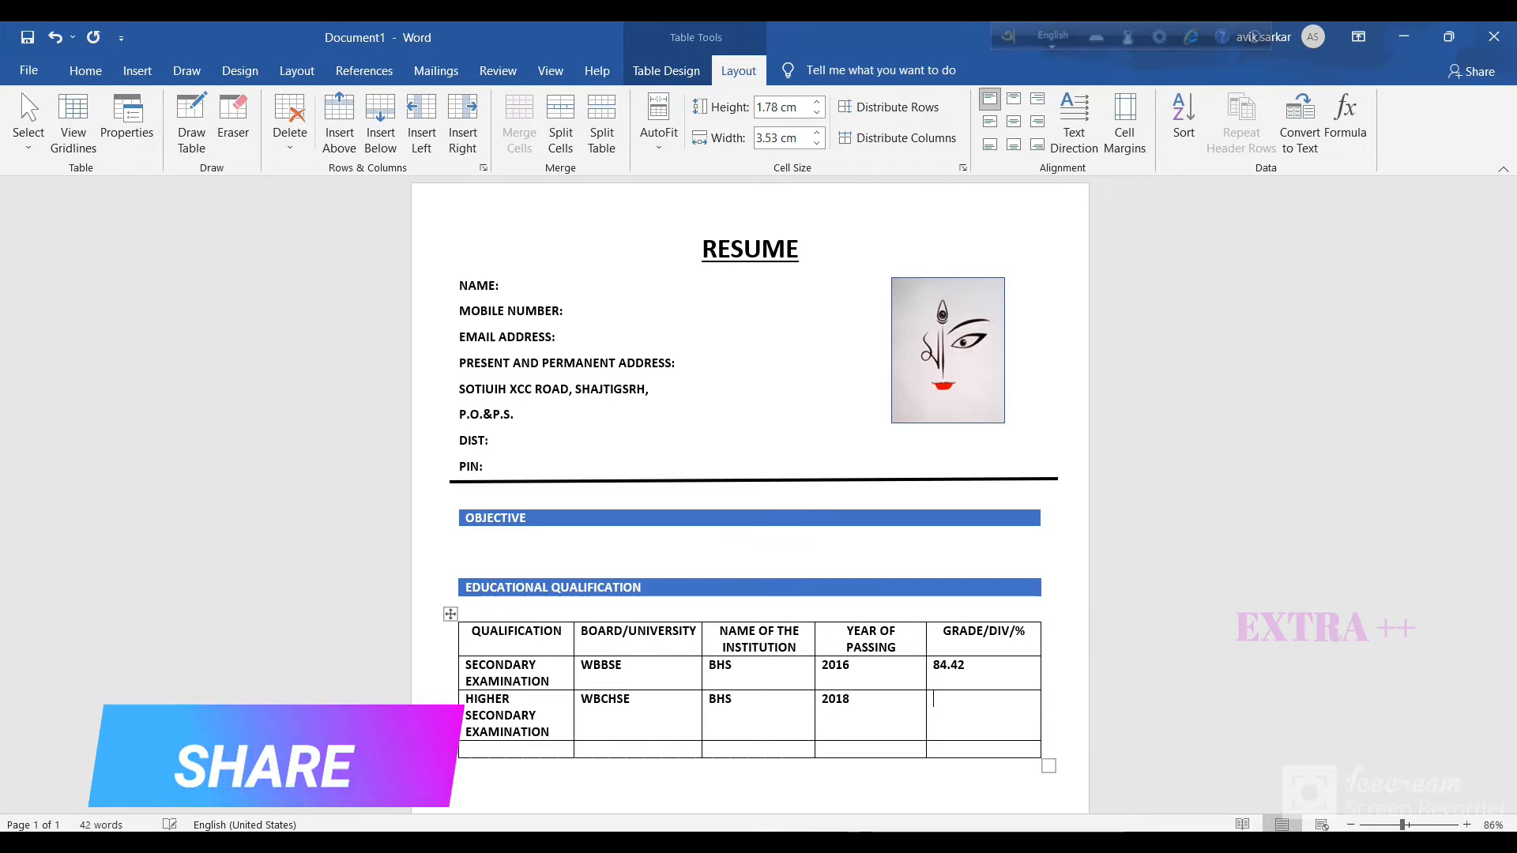
{"action": "type", "text": "80"}
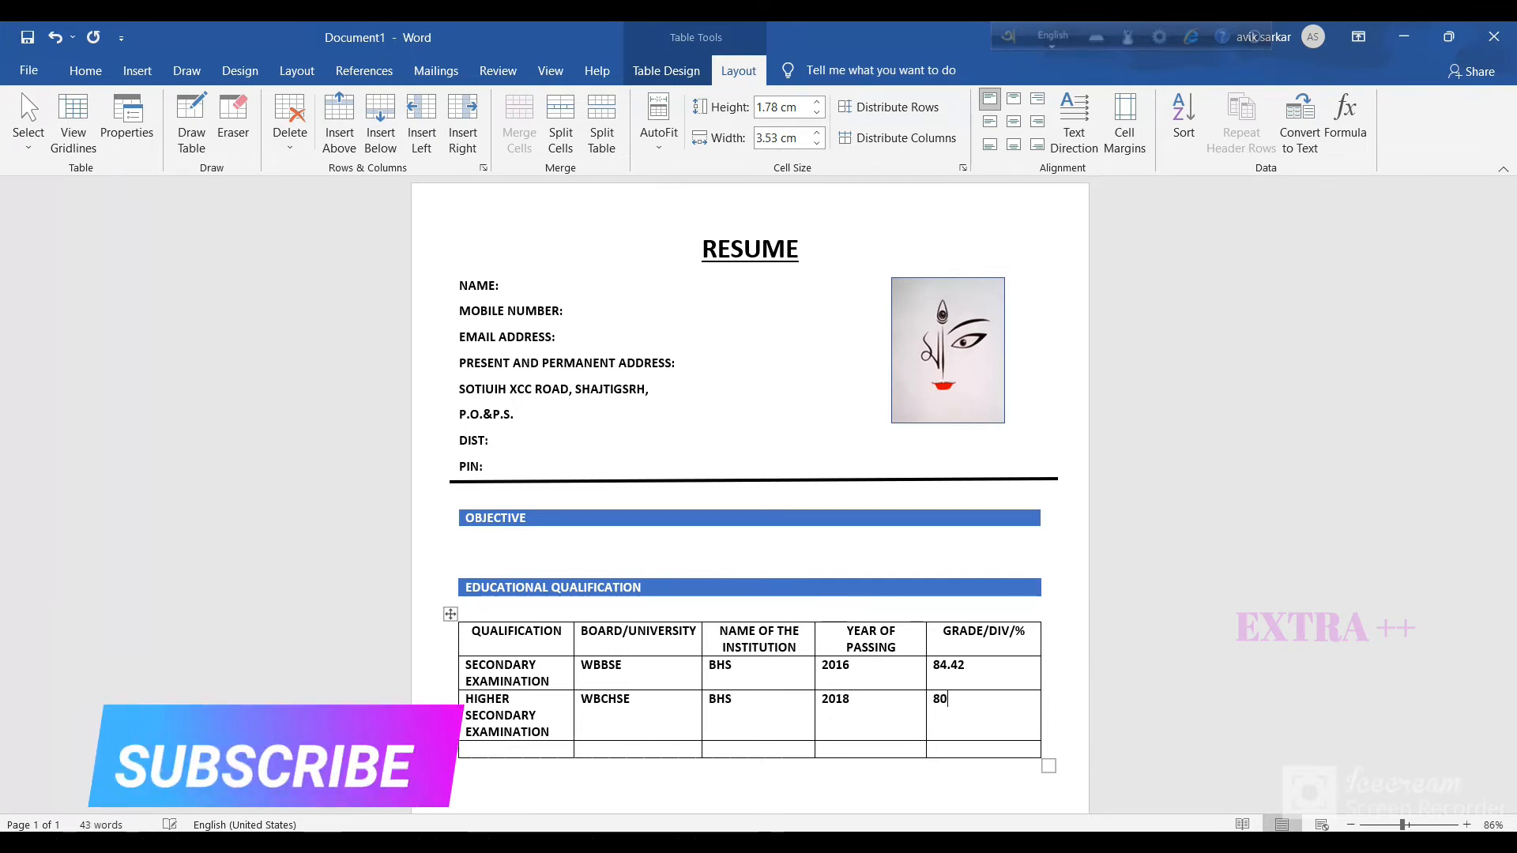
{"action": "type", "text": ".20"}
Fill the qualification table's fourth row with "GRADUATION IN B.TECH (ECE)", "MAKAUT", "BGI", "2022" and "75".
{"action": "key", "text": "Tab"}
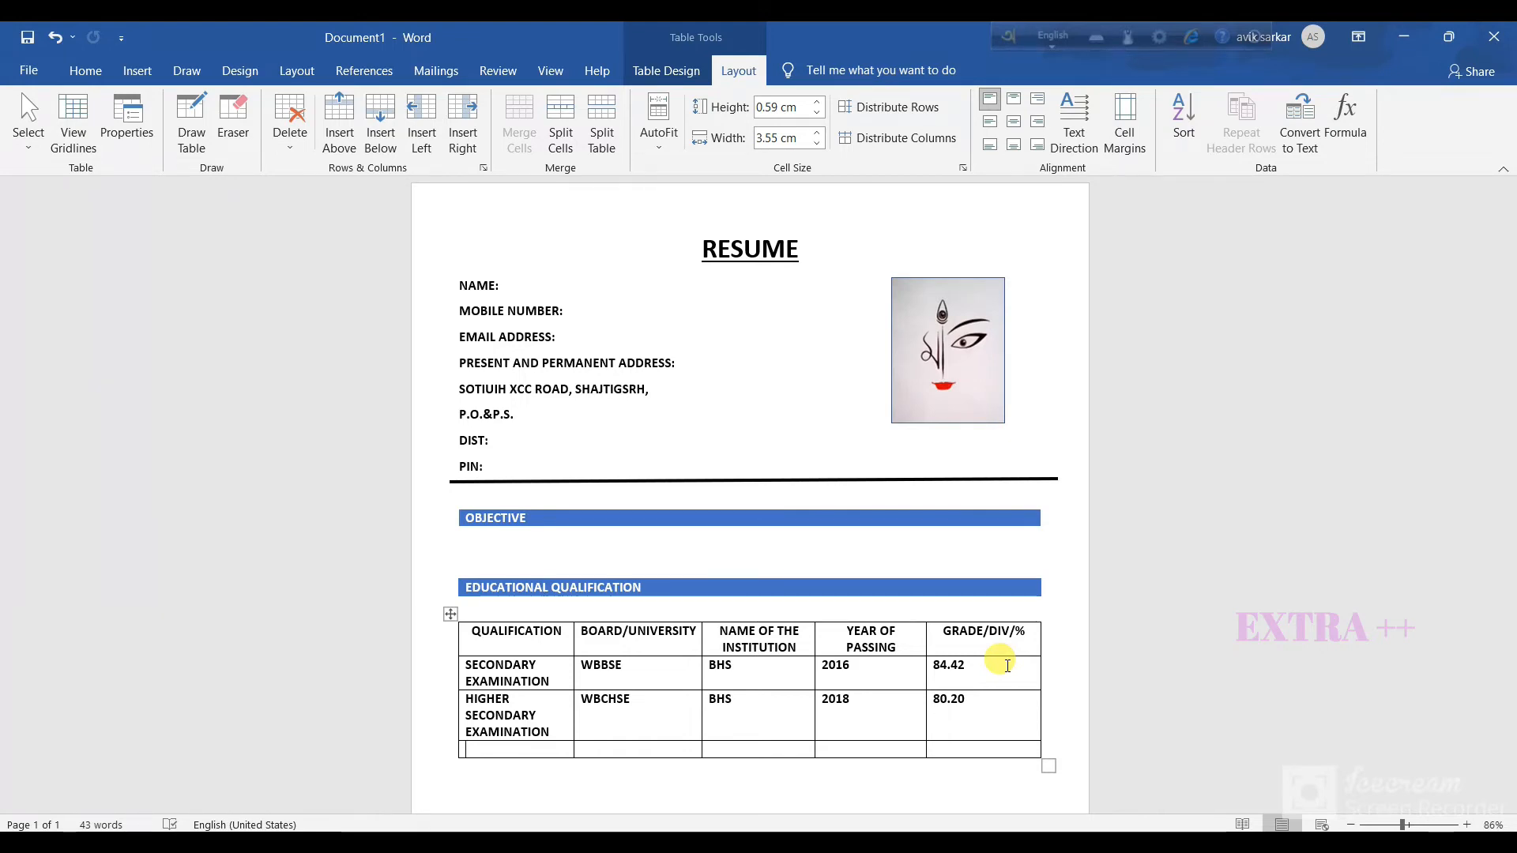
{"action": "type", "text": "GRADUATO"}
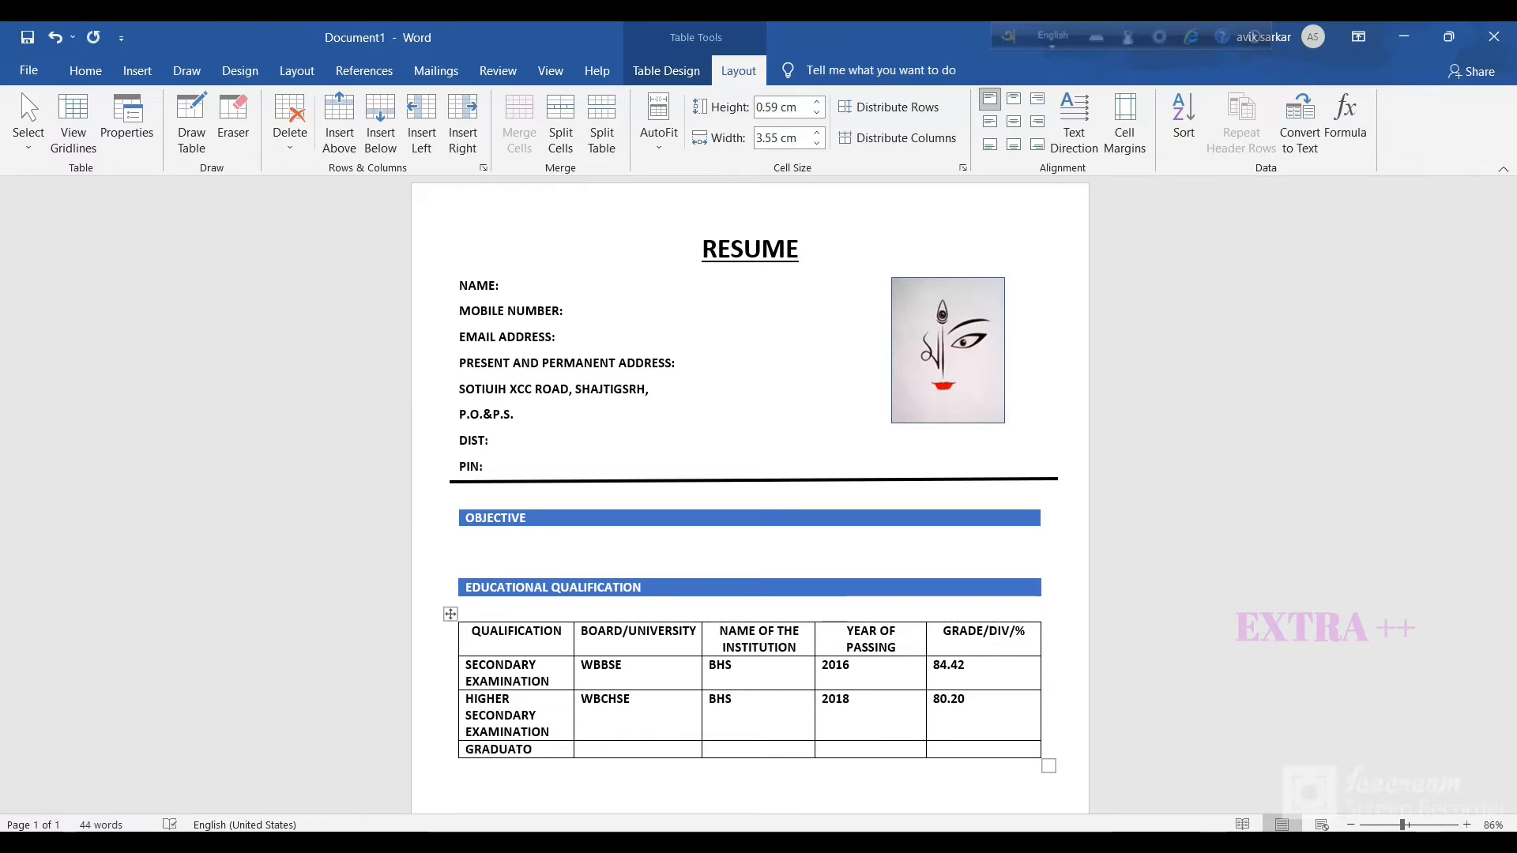
{"action": "key", "text": "BackSpace"}
{"action": "type", "text": "ION IN B.TECH"}
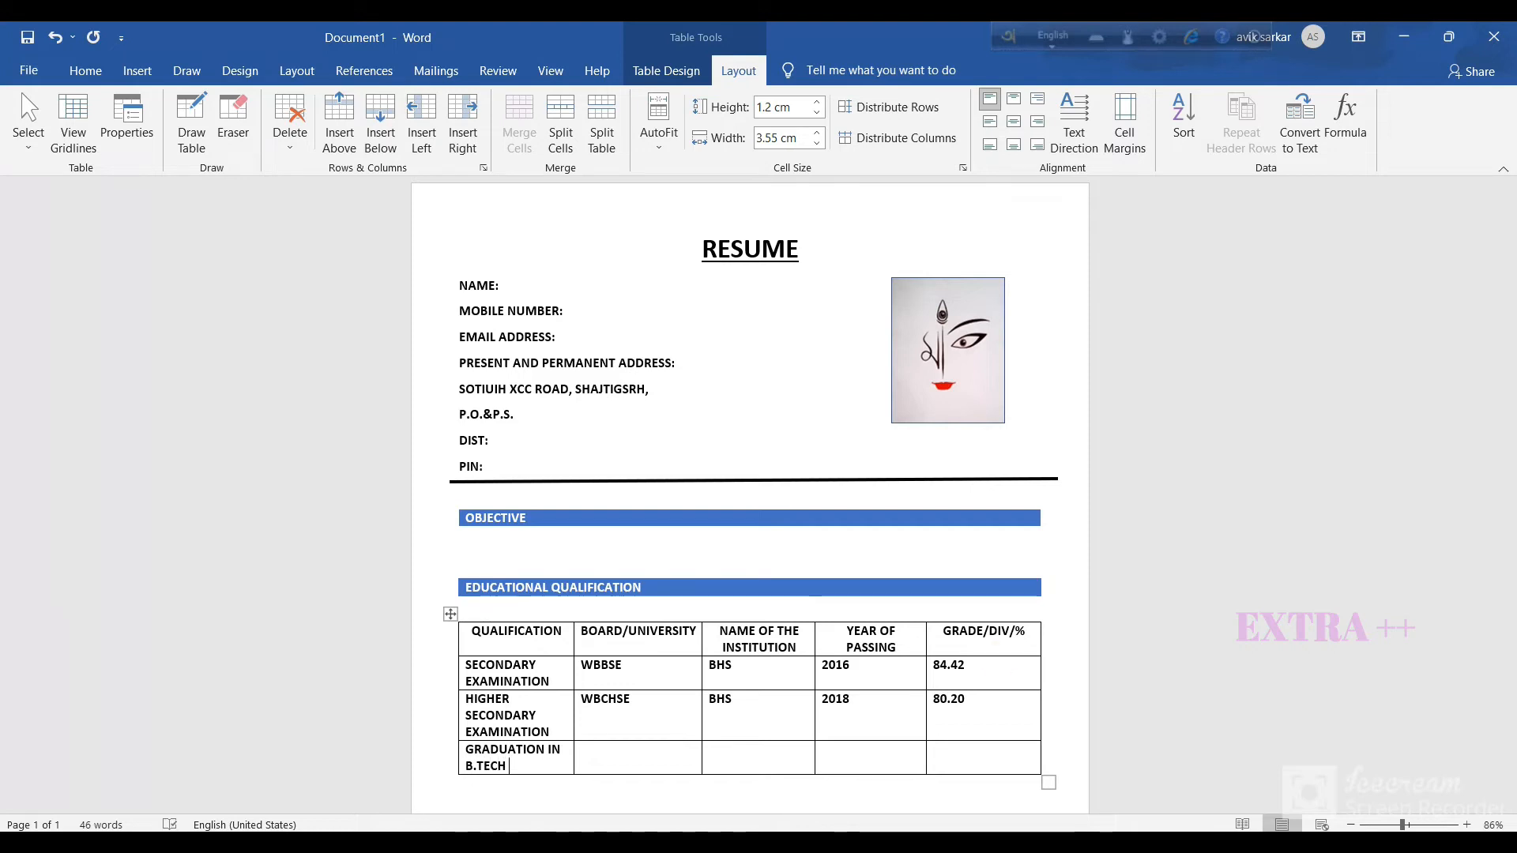
{"action": "type", "text": " ()ECE"}
{"action": "key", "text": "Tab"}
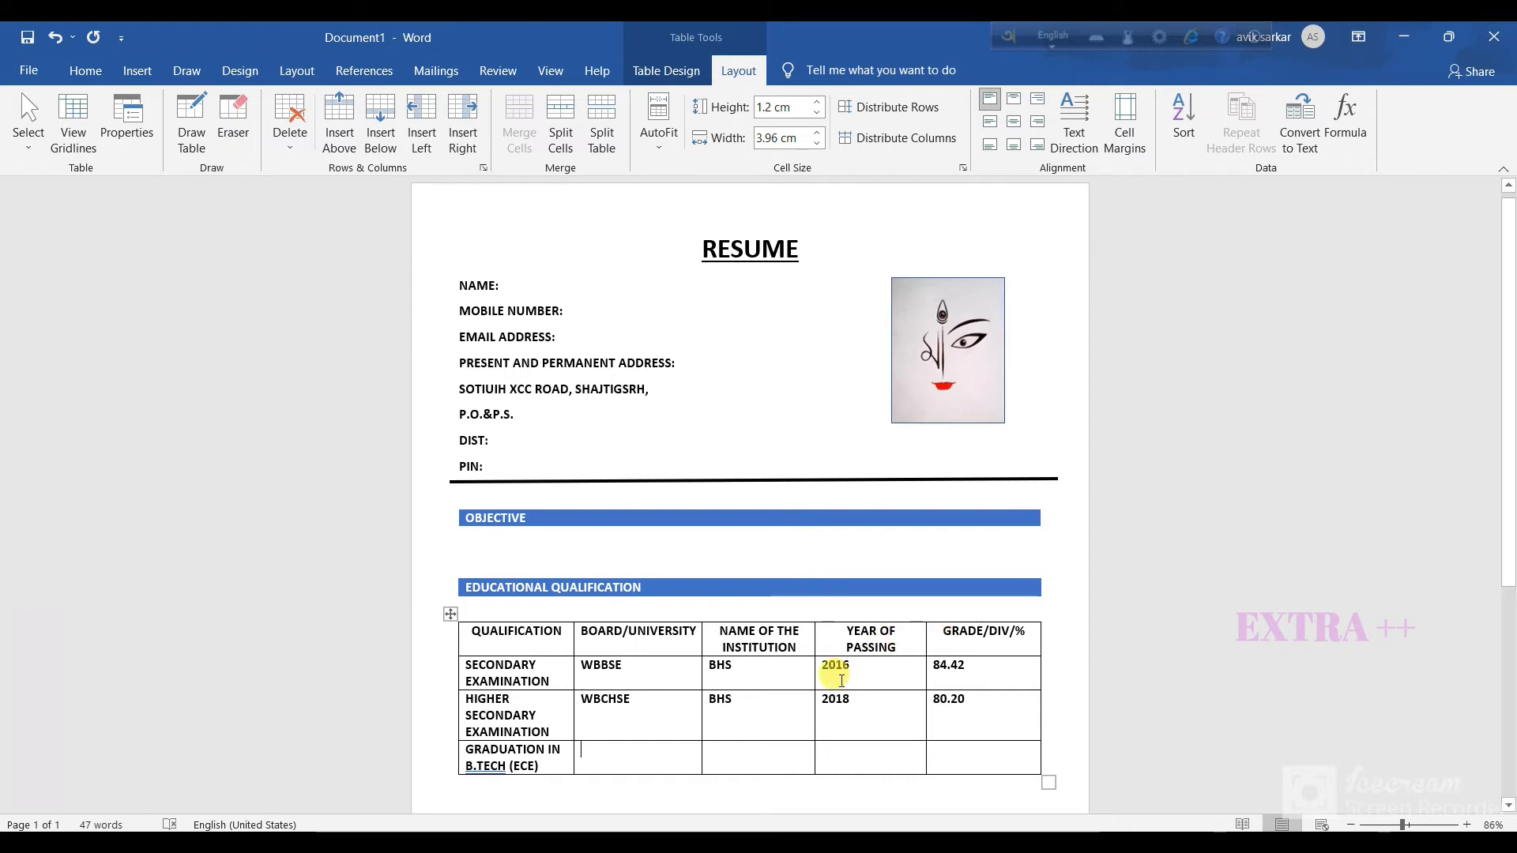
{"action": "type", "text": "MAKAU "}
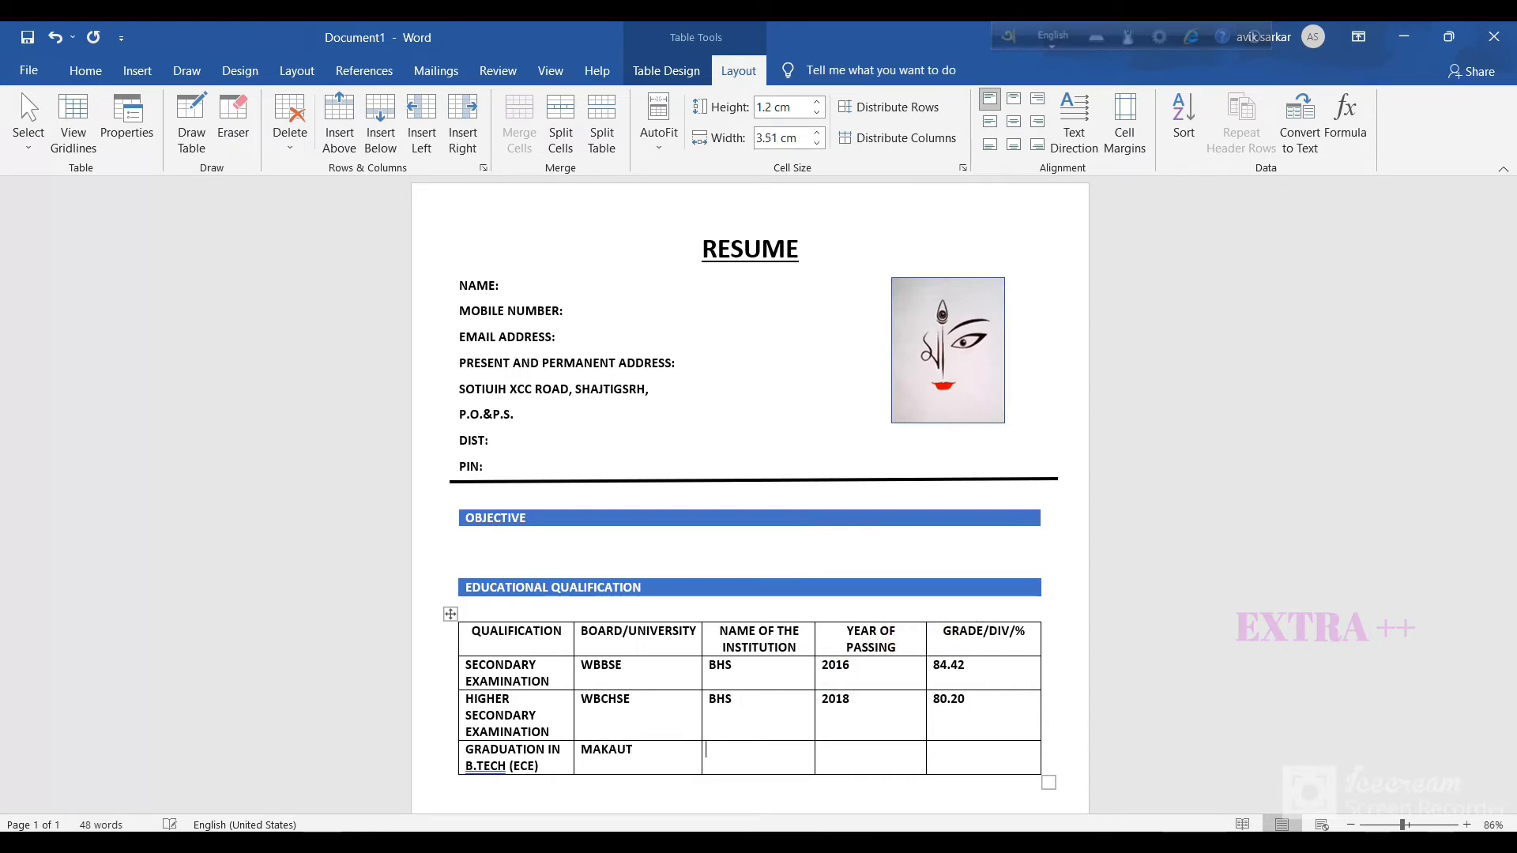
{"action": "type", "text": "BGI"}
{"action": "key", "text": "Tab"}
{"action": "type", "text": "2"}
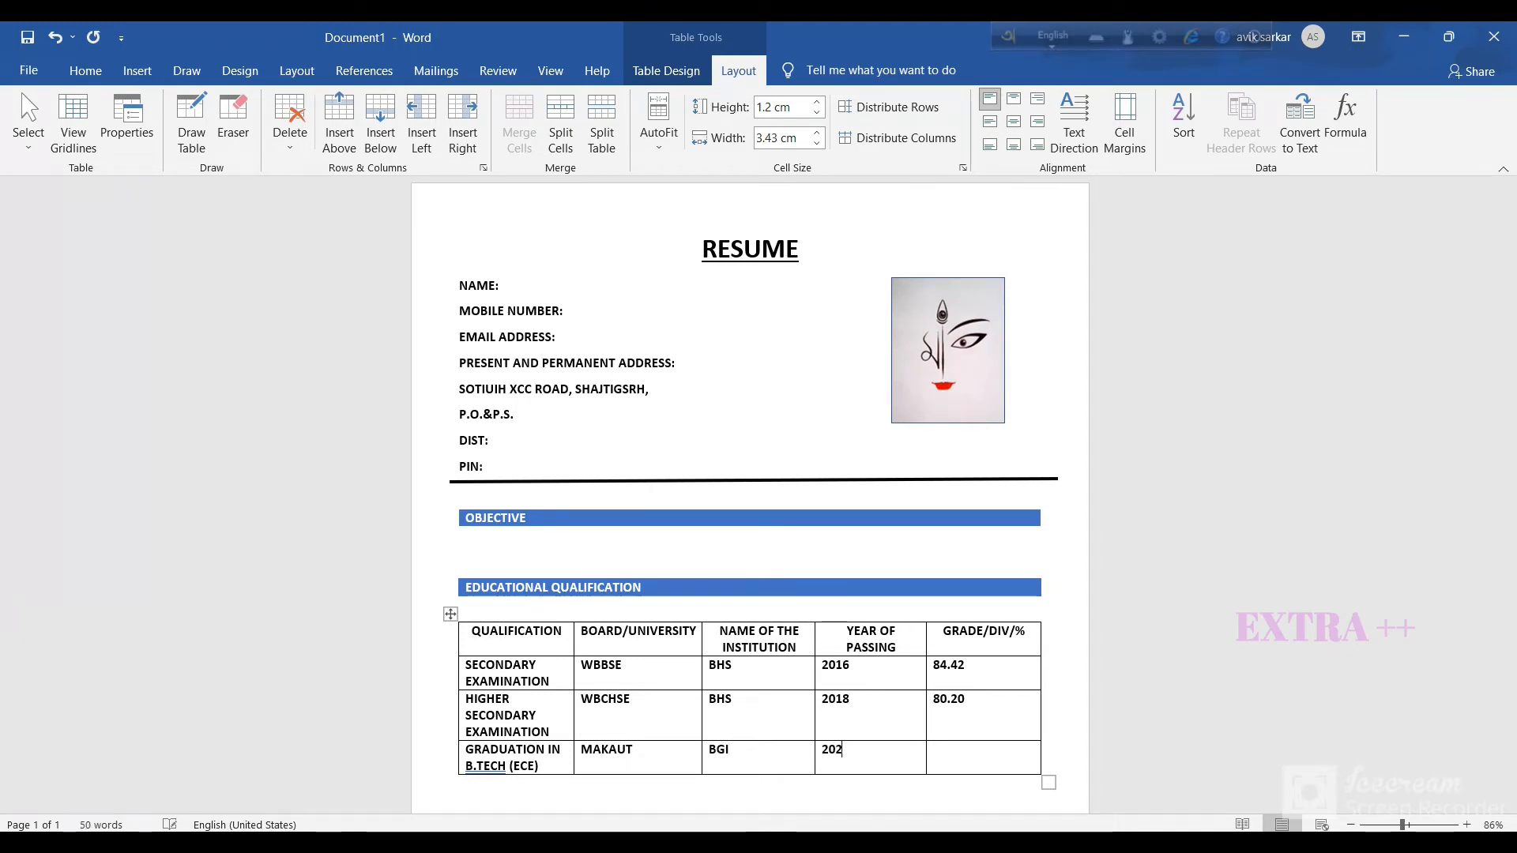
{"action": "key", "text": "Tab"}
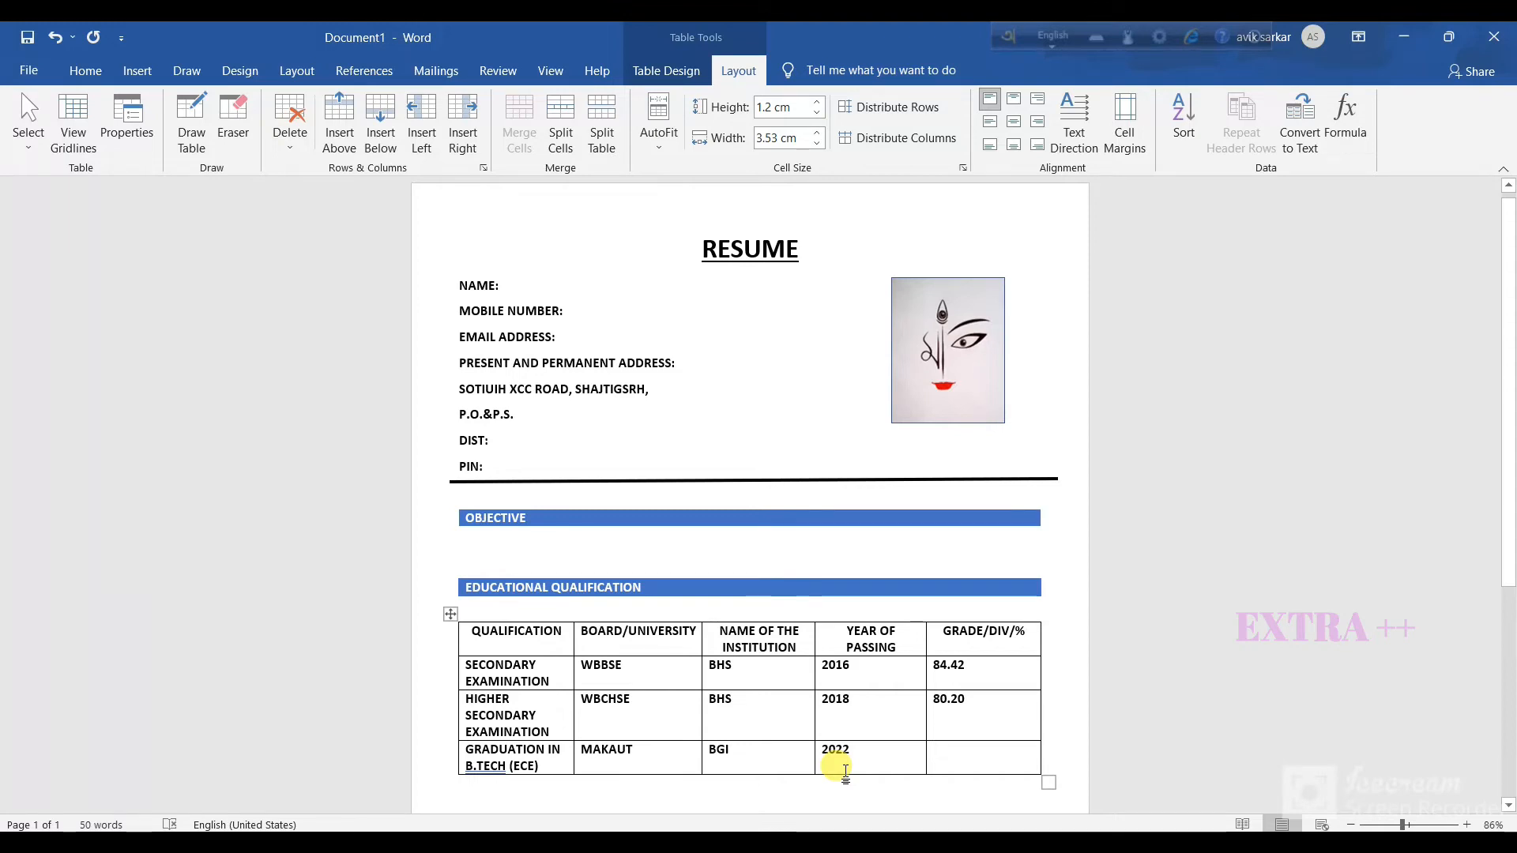
{"action": "type", "text": "75"}
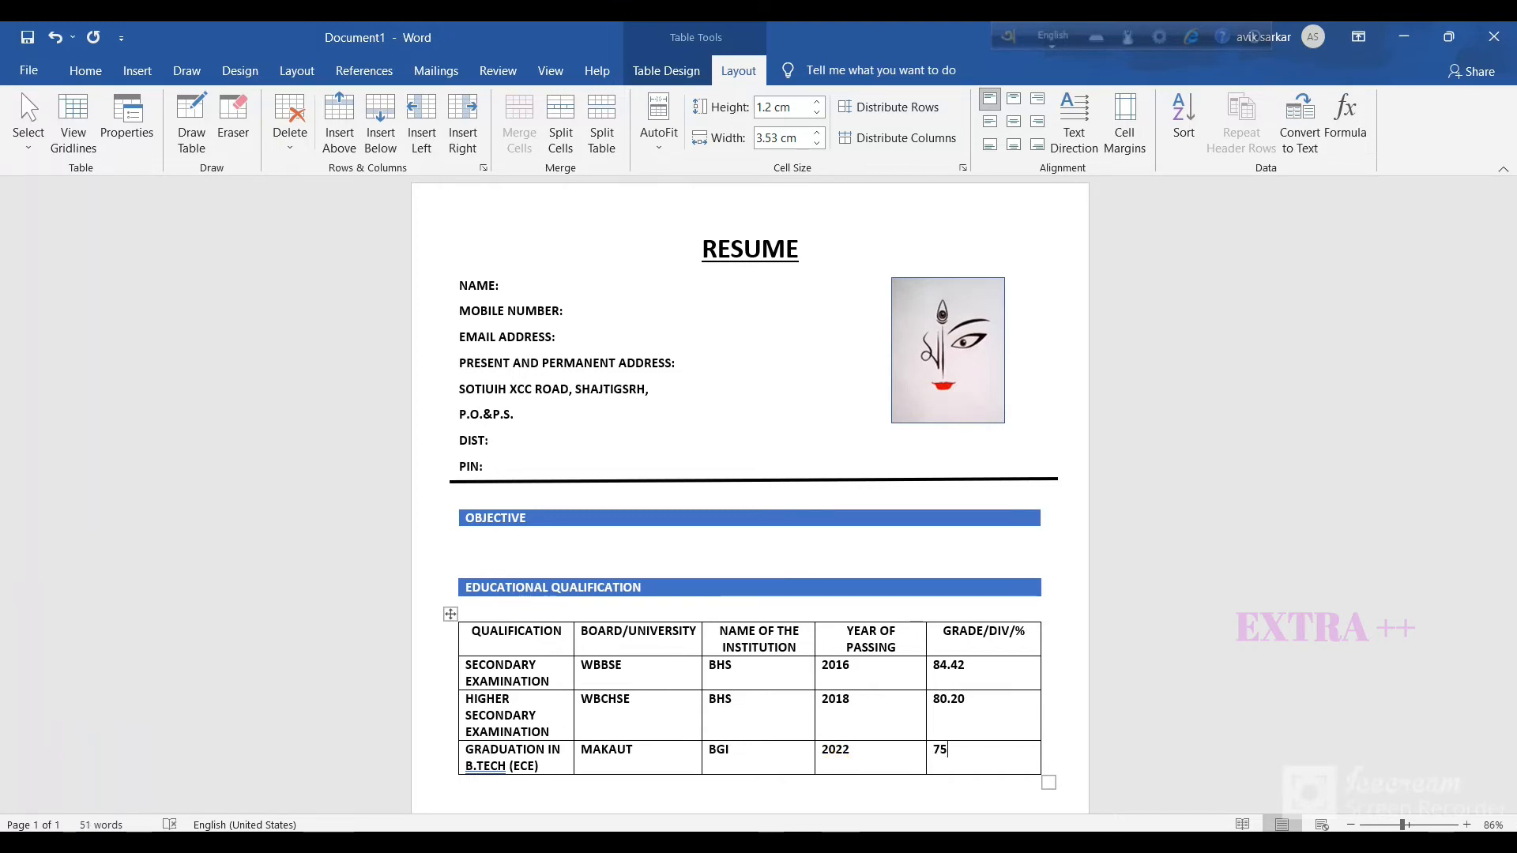
Add "IN SCIENCE" to the end of the "HIGHER SECONDARY EXAMINATION" entry in the qualification table.
{"action": "left_click", "coordinate": [554, 724]}
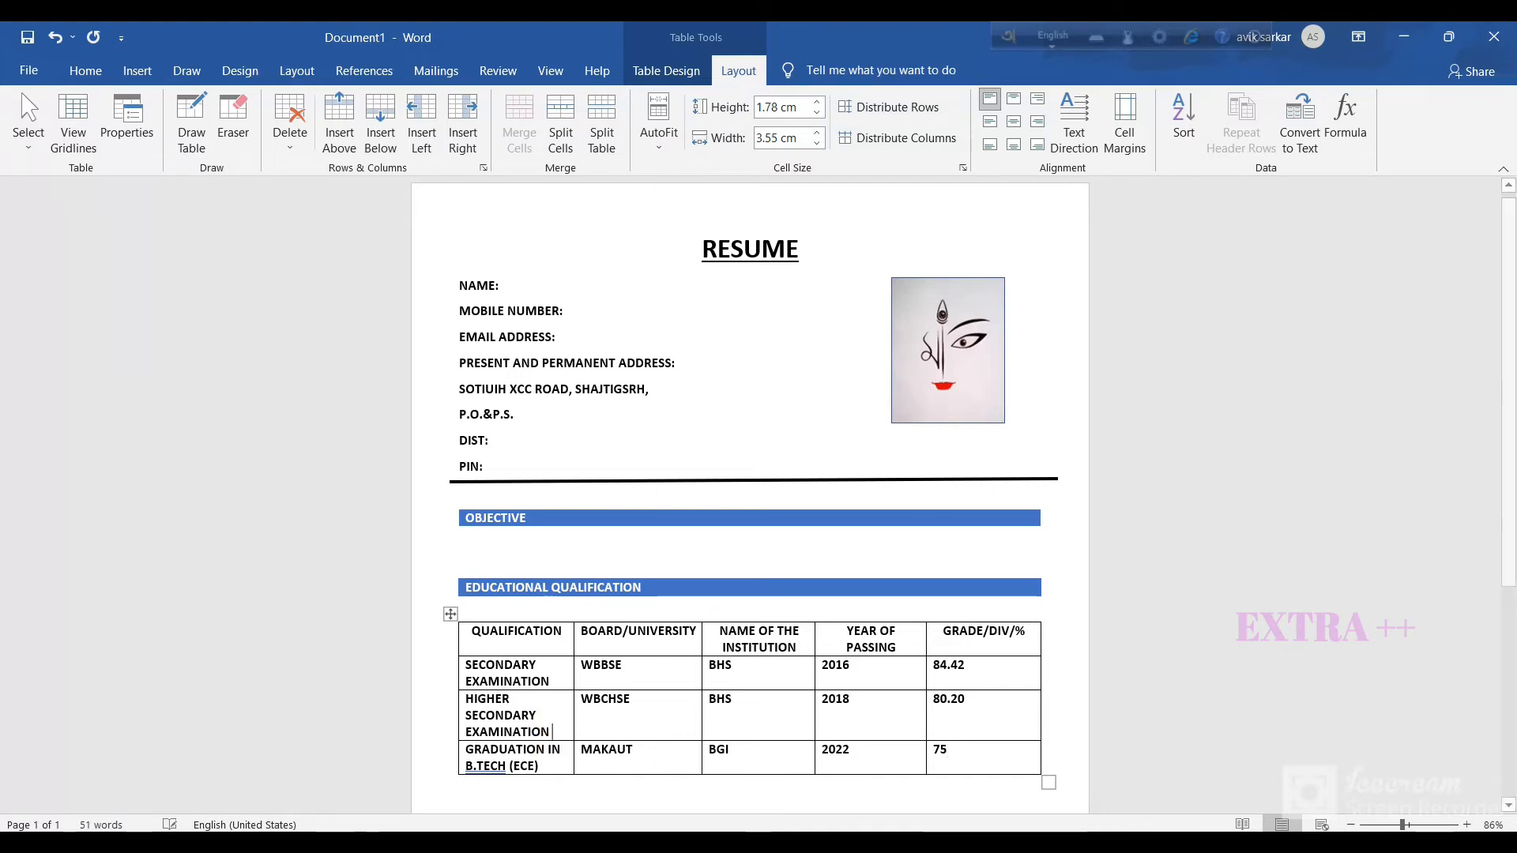
{"action": "type", "text": "IN SC"}
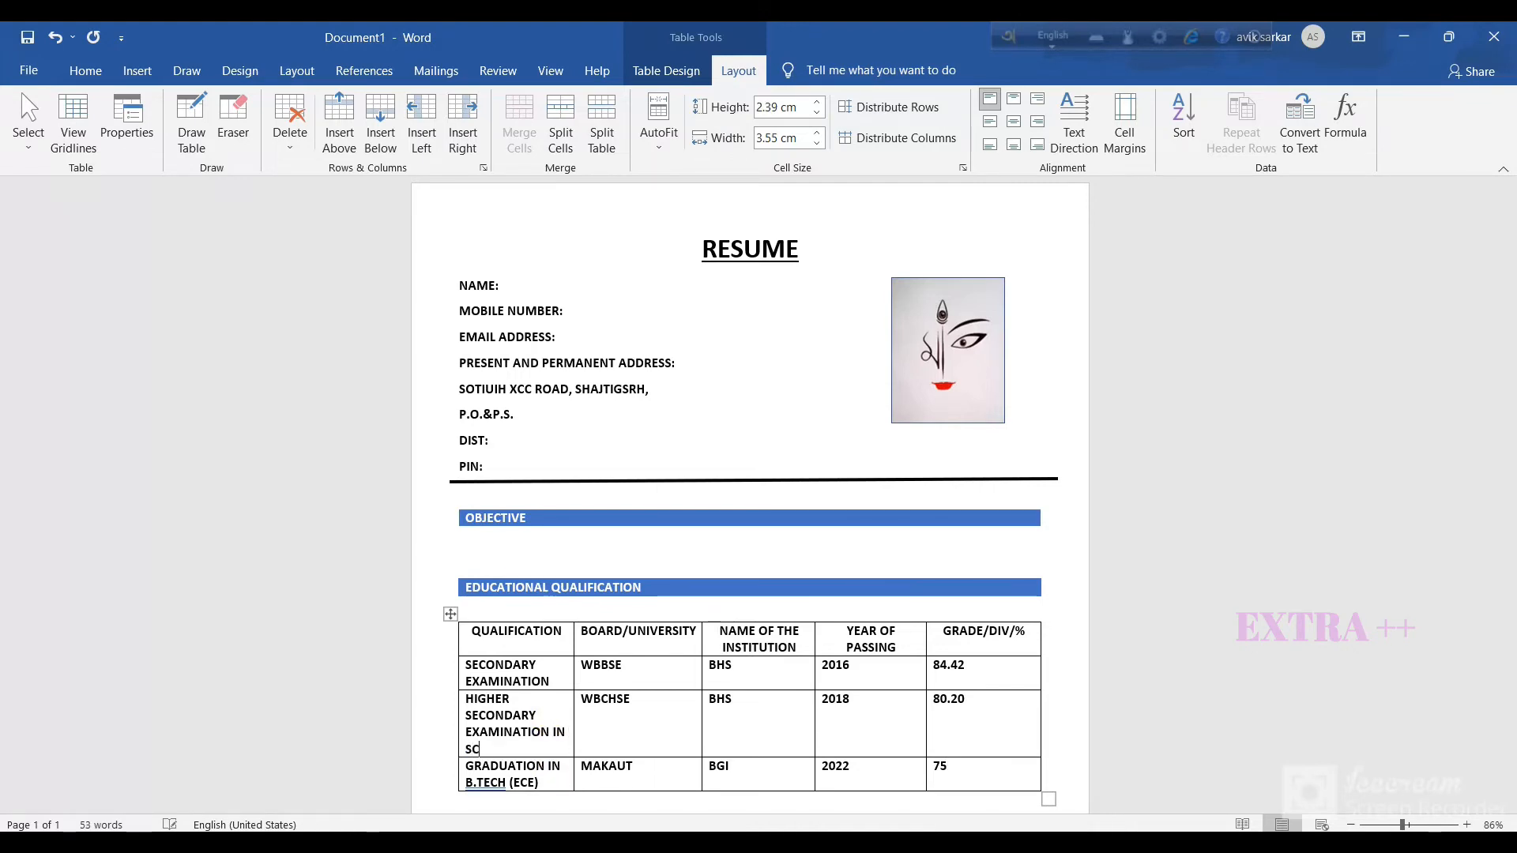
{"action": "type", "text": "IENCE"}
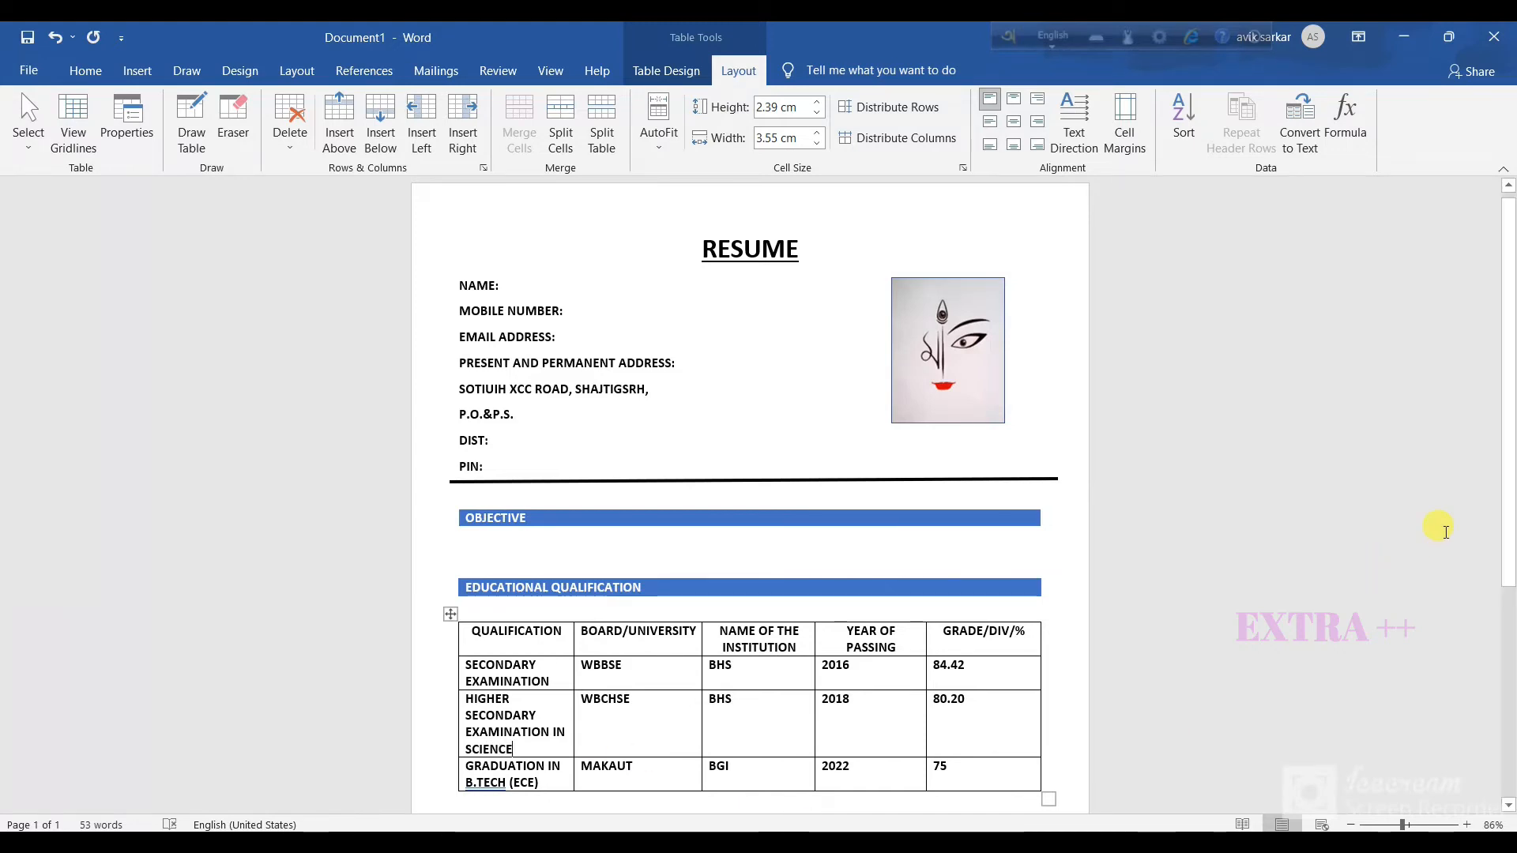
Insert a table with 1 column and 1 row below the educational qualification table.
{"action": "left_click_drag", "start_coordinate": [1510, 522], "coordinate": [1511, 733]}
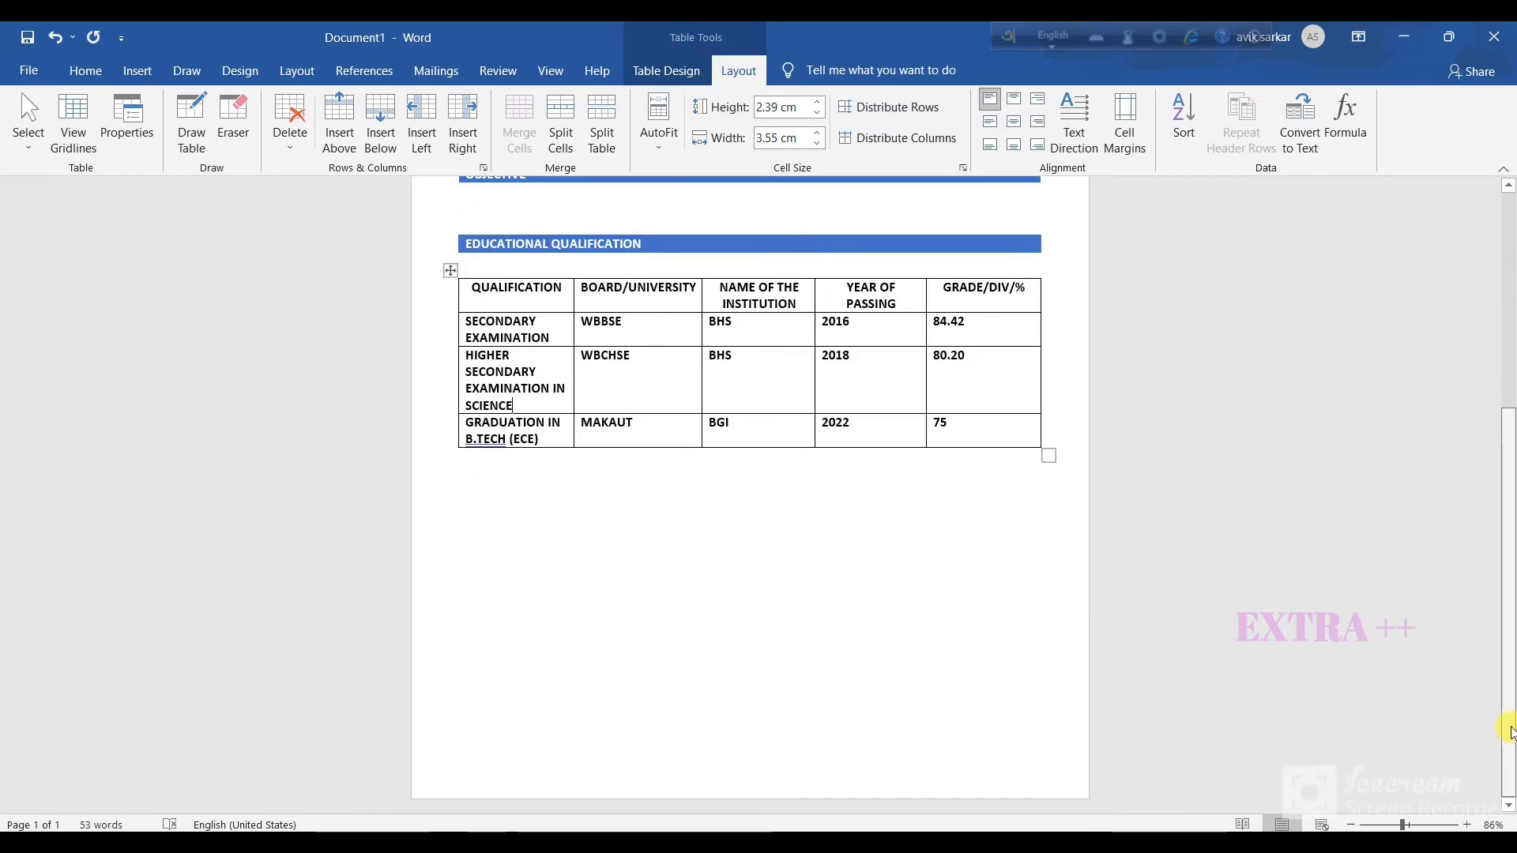
{"action": "left_click", "coordinate": [505, 478]}
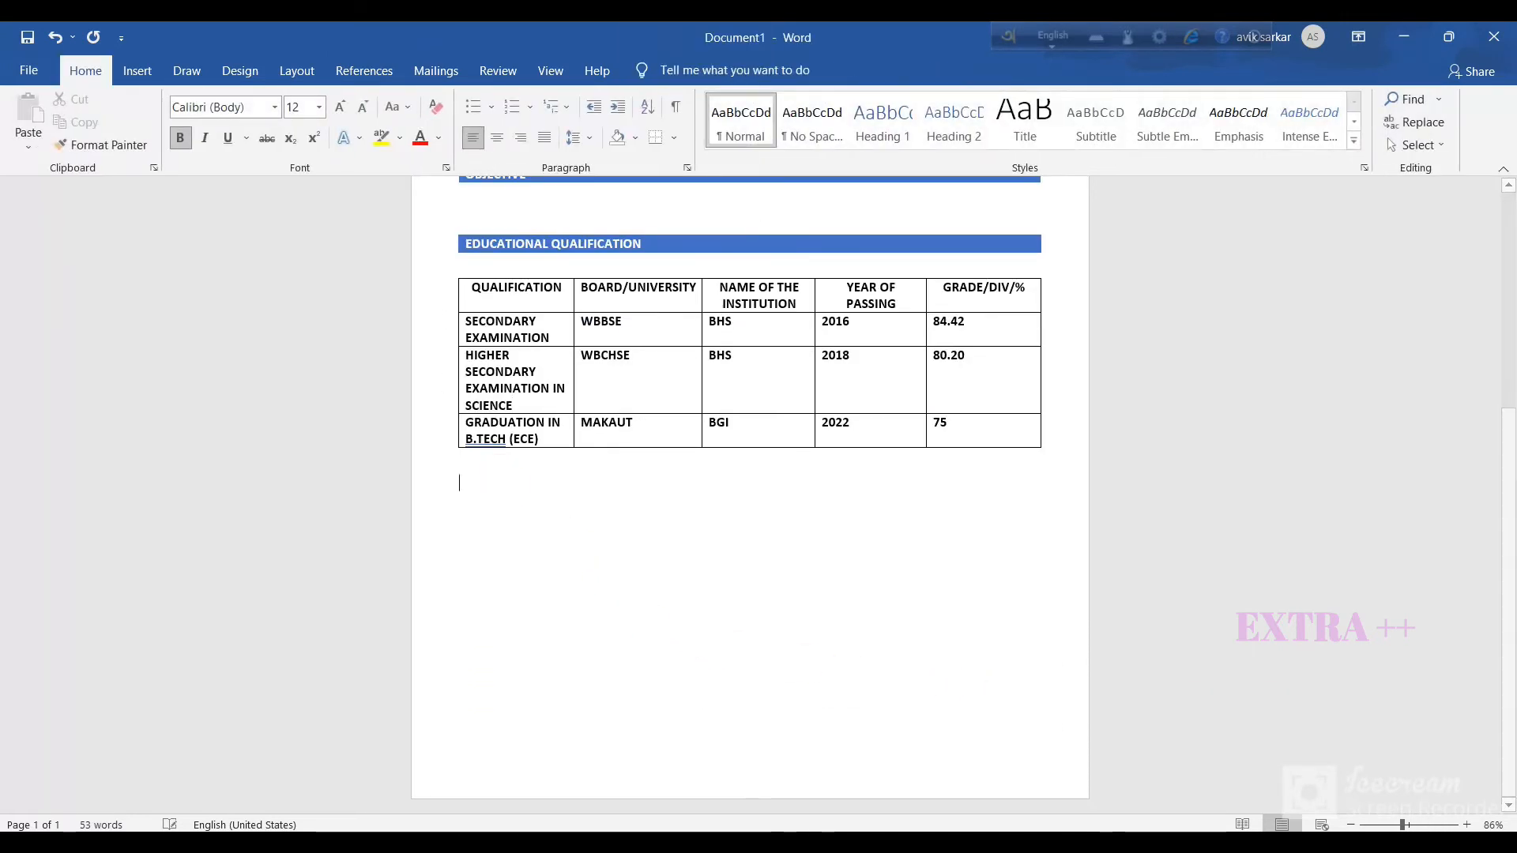
{"action": "key", "text": "alt"}
{"action": "key", "text": "n"}
{"action": "key", "text": "t"}
{"action": "key", "text": "i"}
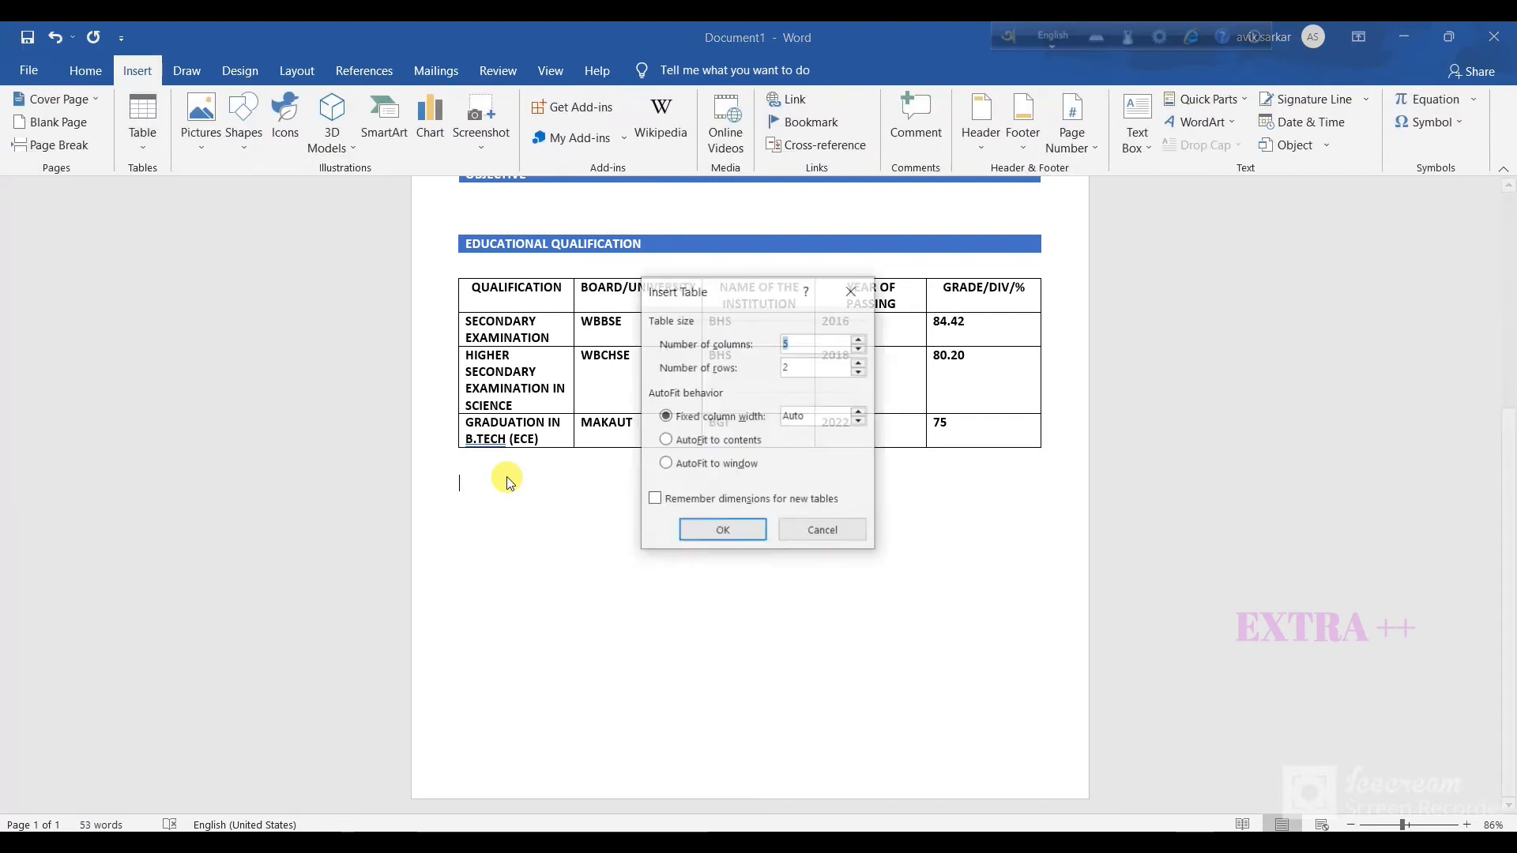
{"action": "type", "text": "1"}
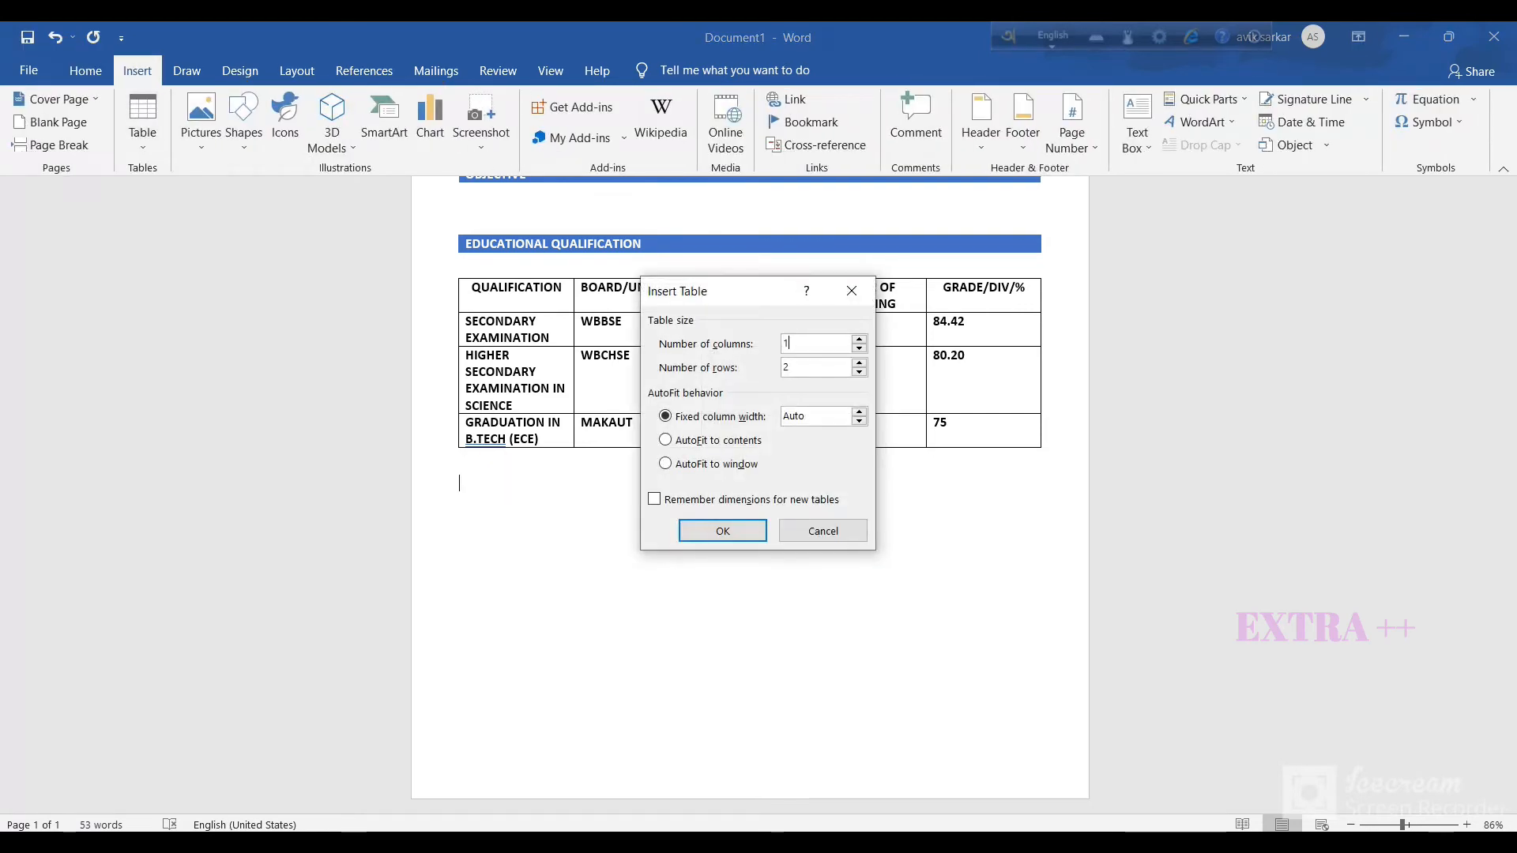
{"action": "left_click", "coordinate": [812, 366]}
{"action": "key", "text": "BackSpace"}
{"action": "type", "text": "1"}
{"action": "key", "text": "Return"}
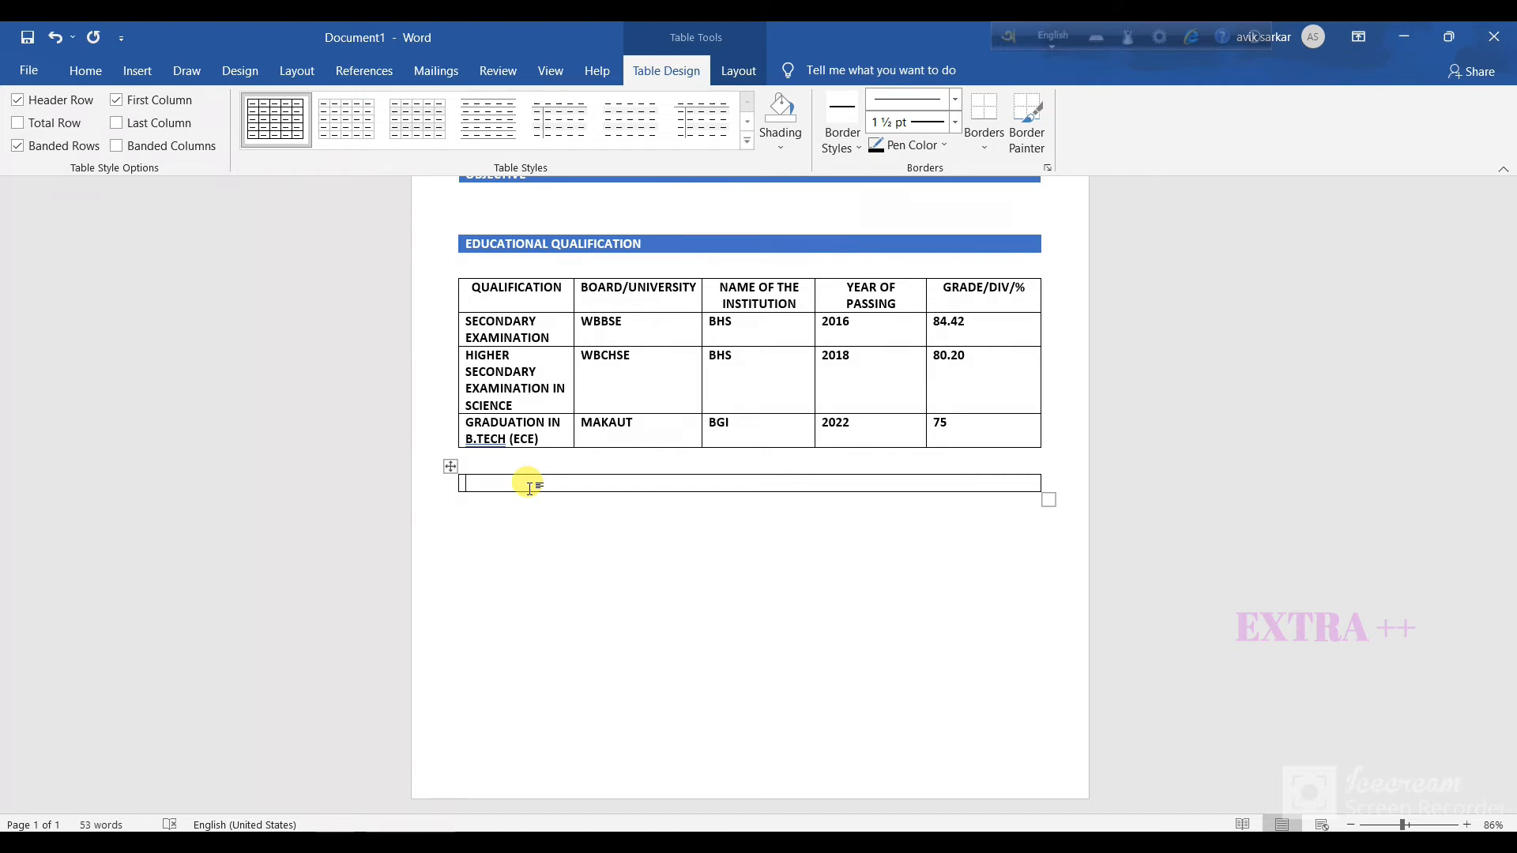
Enter the section heading "ADITTIONAL QUALIFICATION" in the new single-cell table.
{"action": "type", "text": "ADI"}
{"action": "key", "text": "BackSpace"}
{"action": "key", "text": "BackSpace"}
{"action": "key", "text": "BackSpace"}
{"action": "type", "text": "A"}
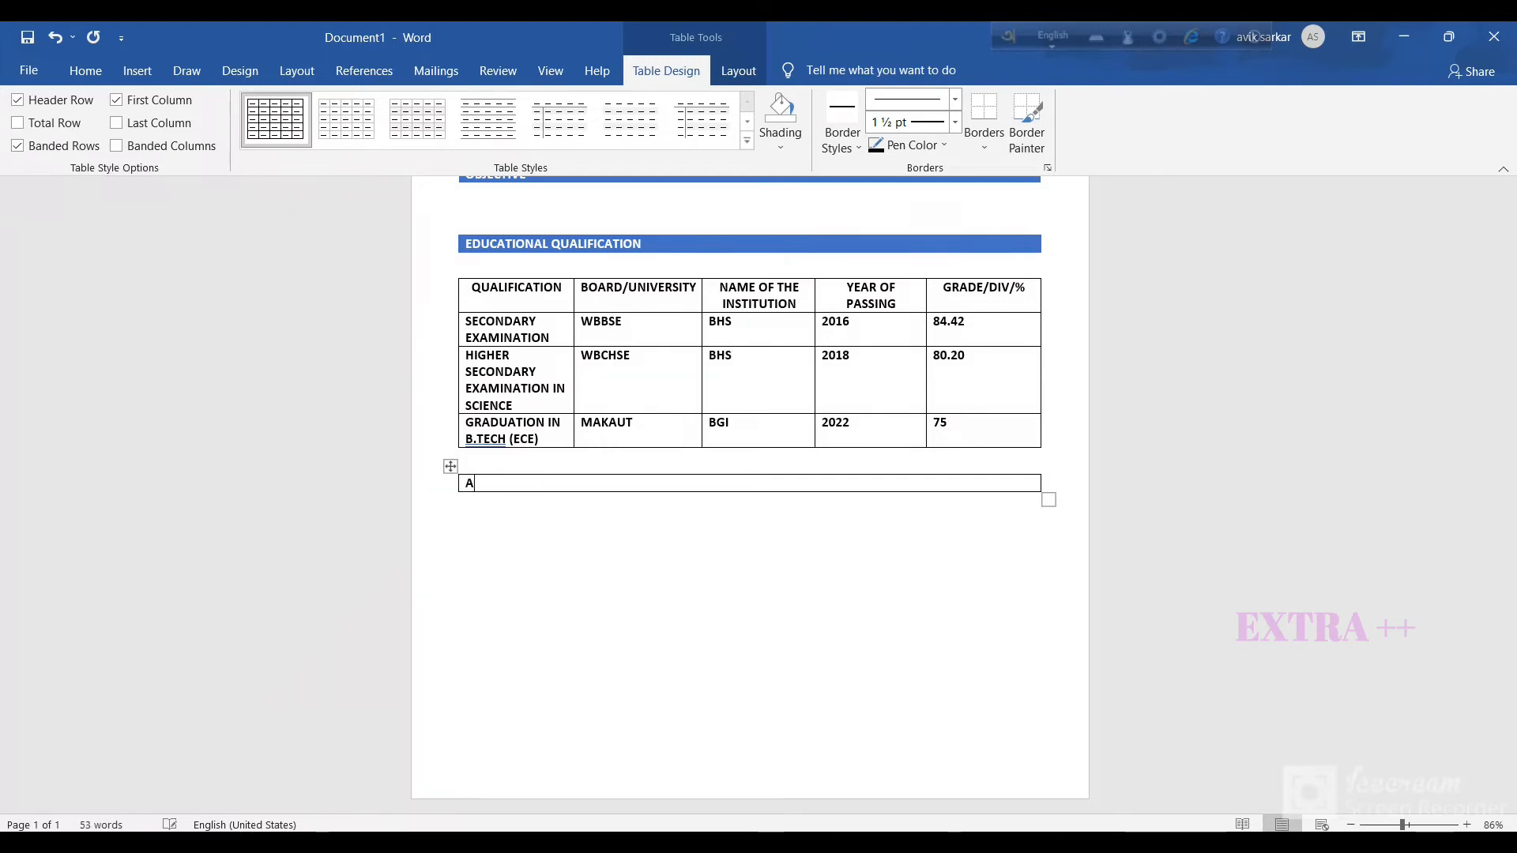
{"action": "type", "text": "DITTIONAL"}
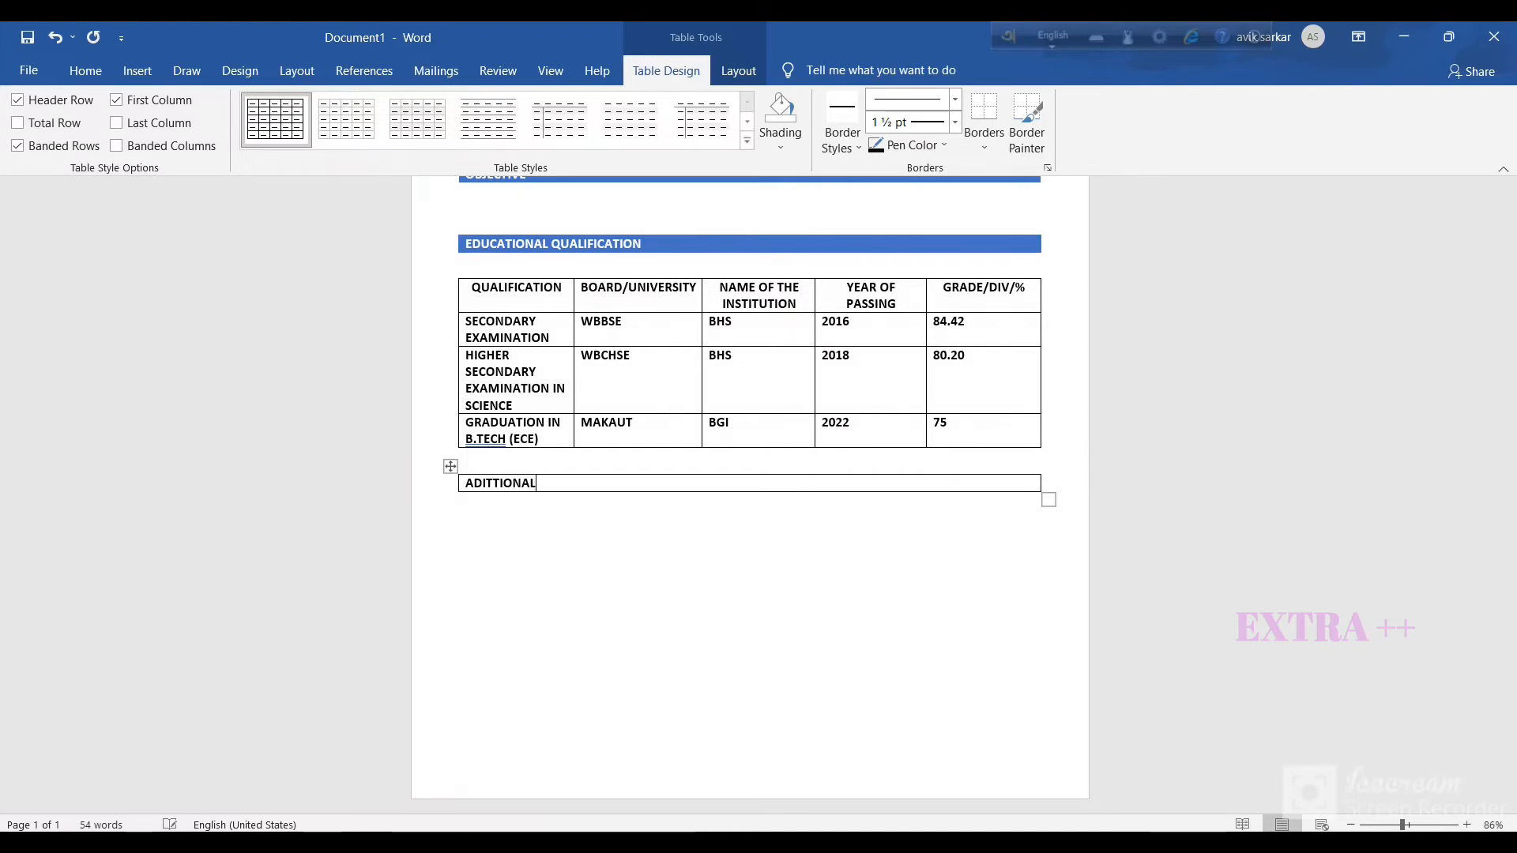
{"action": "type", "text": " QUALIFICATION"}
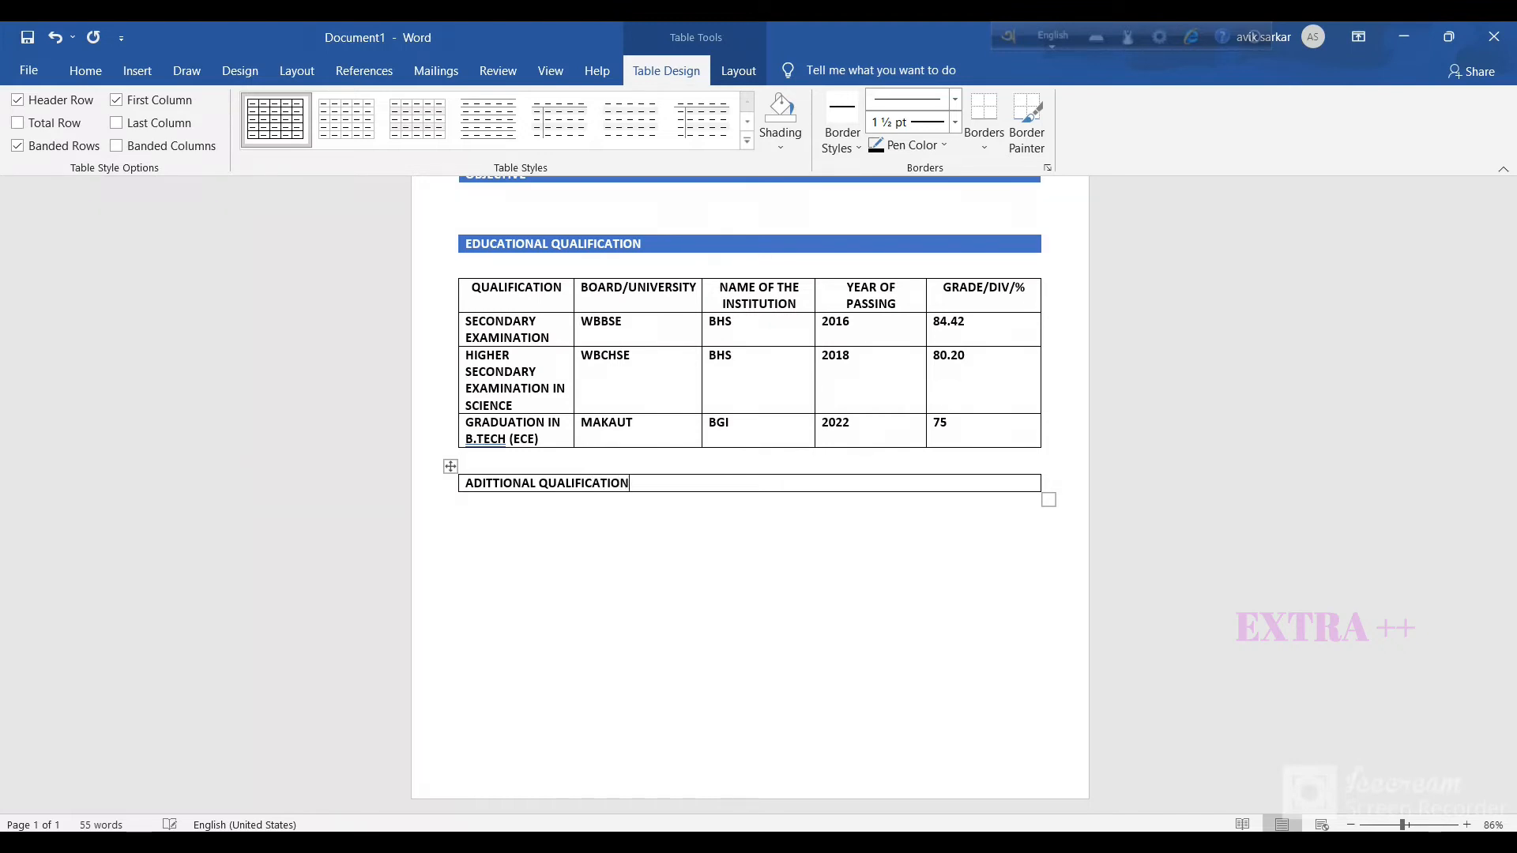
Apply the blue grid table style with a solid header to the "ADITTIONAL QUALIFICATION" table and add a blank line below it.
{"action": "left_click", "coordinate": [451, 466]}
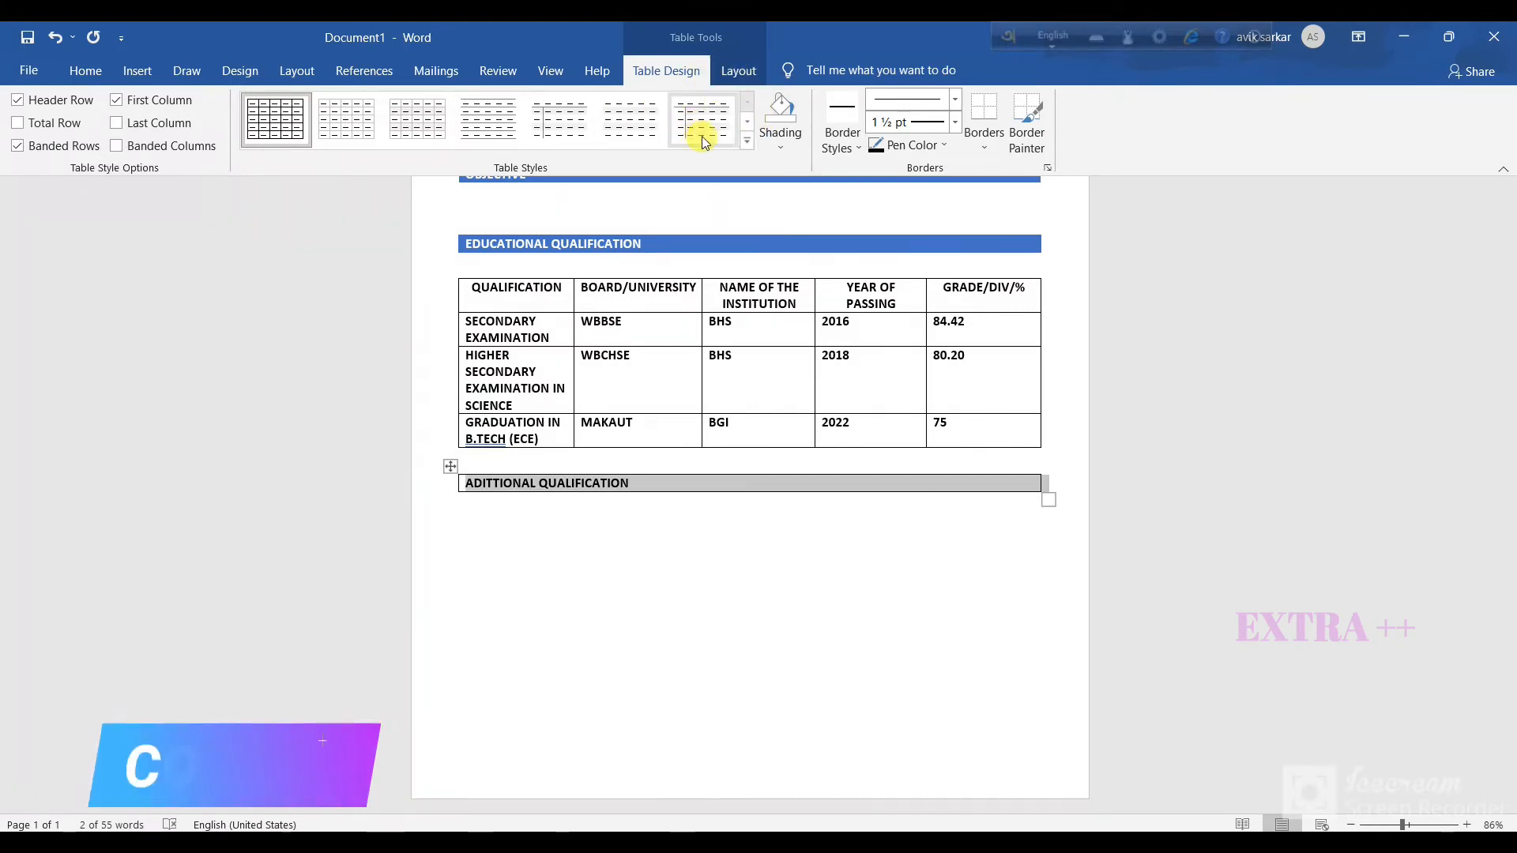
{"action": "left_click", "coordinate": [745, 143]}
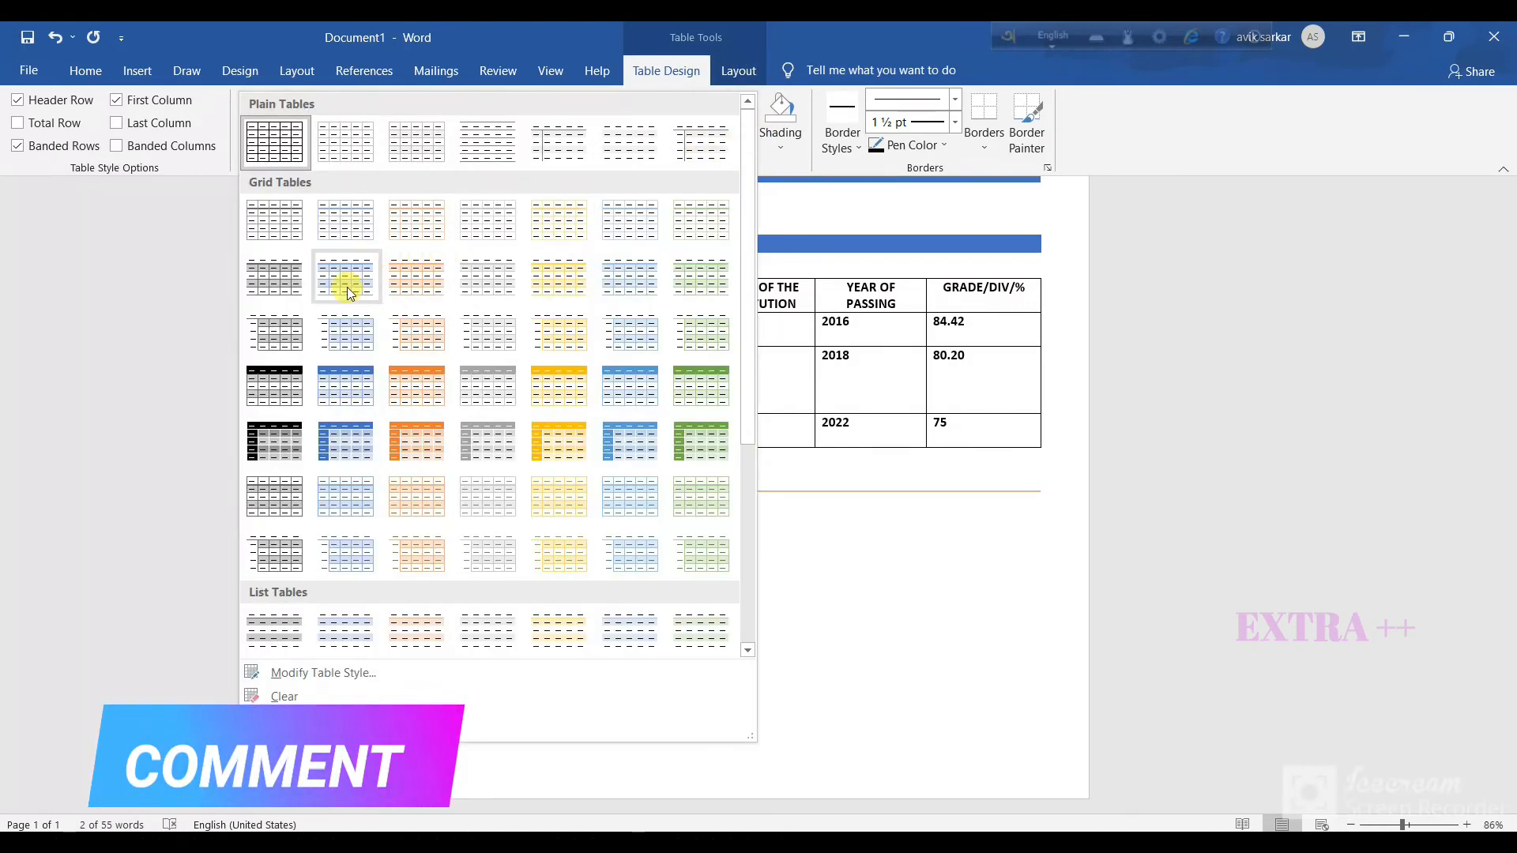
{"action": "left_click", "coordinate": [342, 385]}
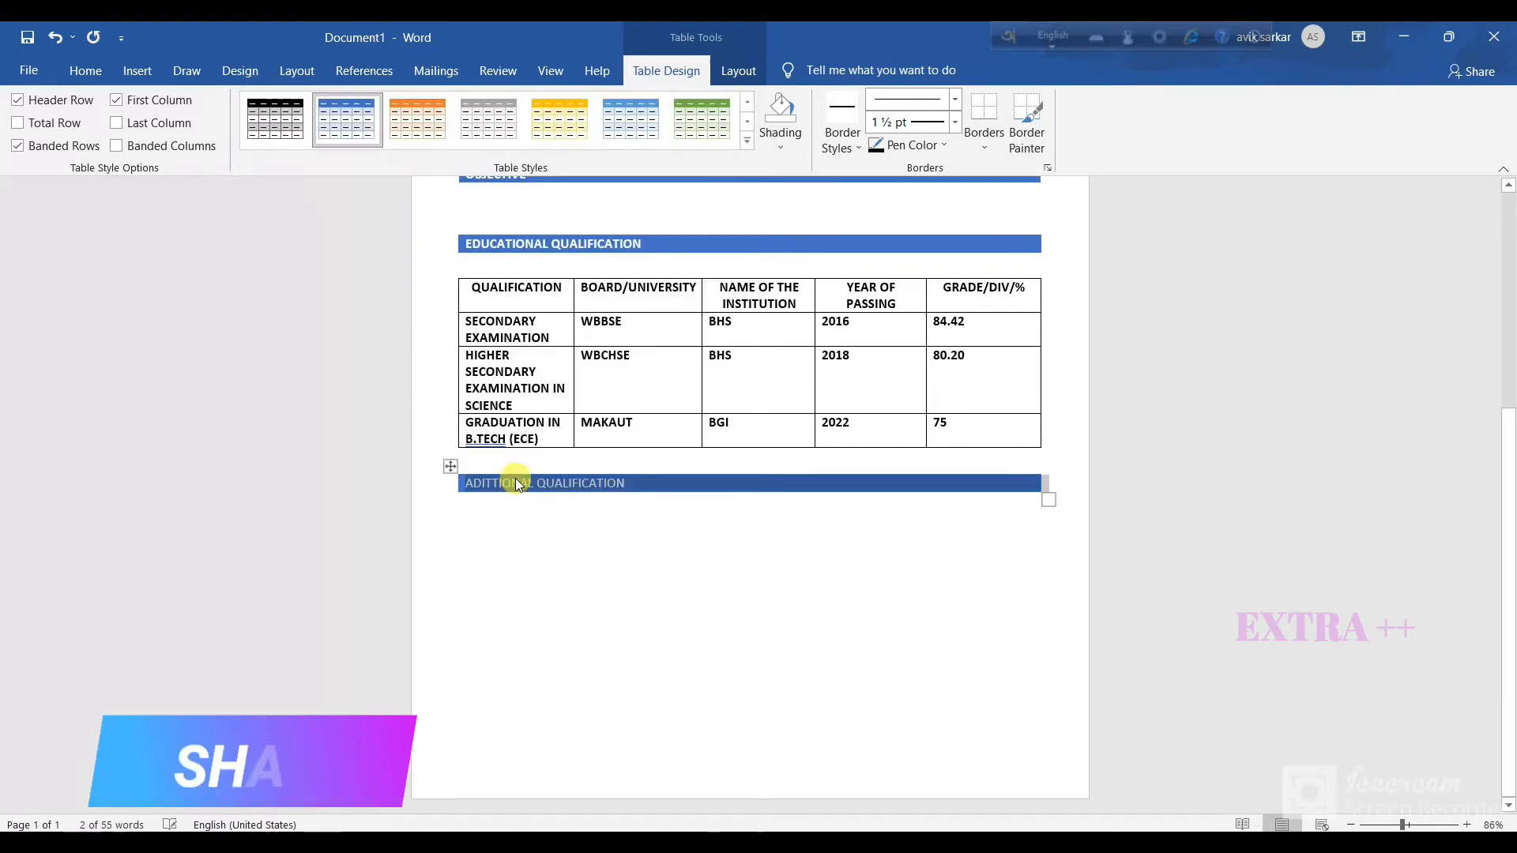
{"action": "left_click", "coordinate": [632, 487]}
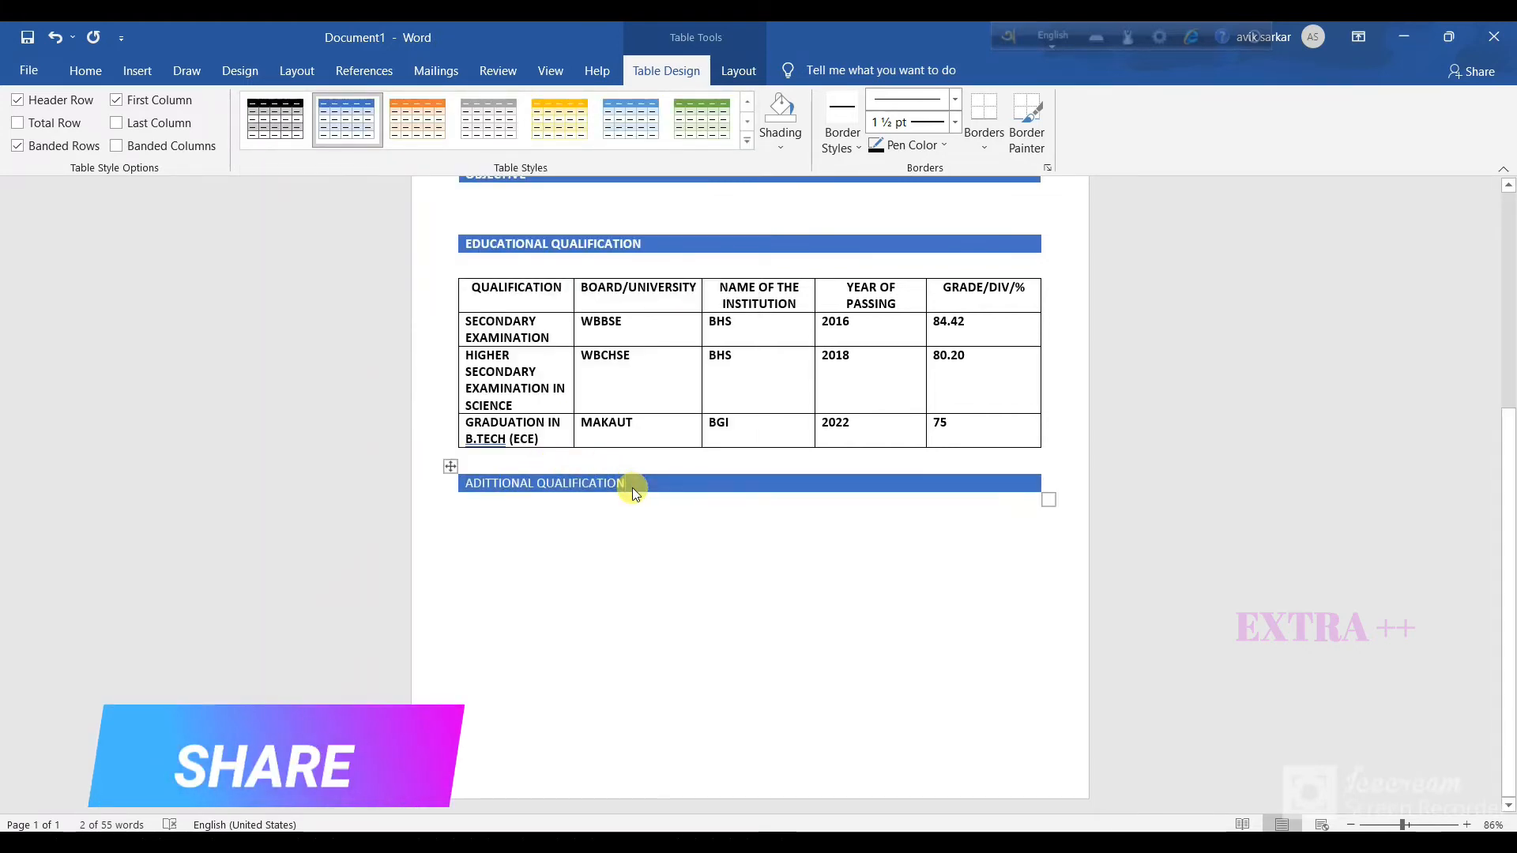
{"action": "left_click", "coordinate": [566, 511]}
{"action": "key", "text": "Return"}
Try a table with 3 columns and 4 rows below the "ADITTIONAL QUALIFICATION" bar, then undo its insertion.
{"action": "key", "text": "alt+n"}
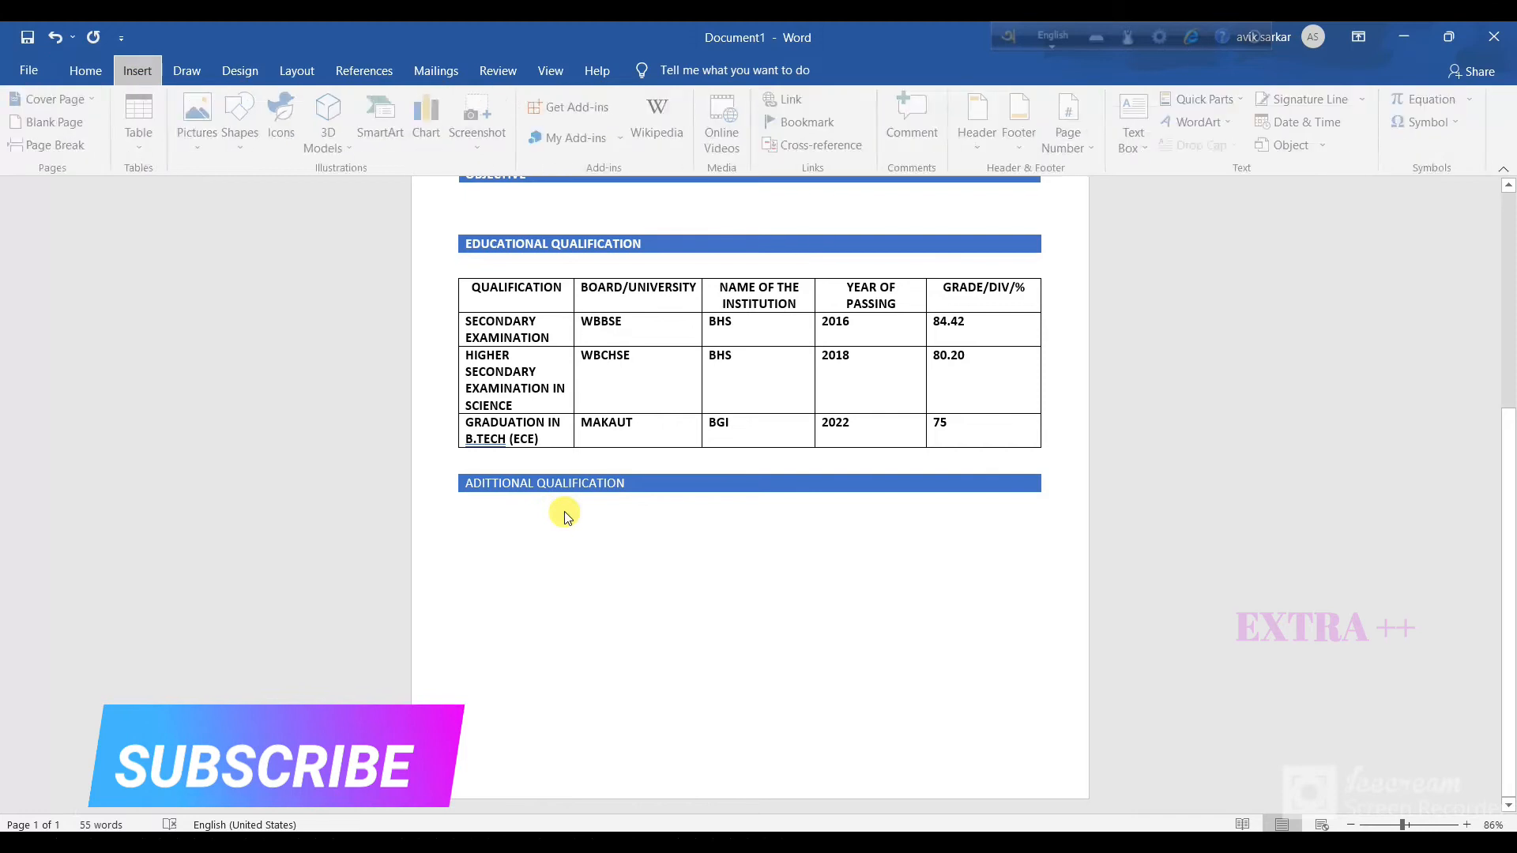
{"action": "type", "text": "ti"}
{"action": "type", "text": "1"}
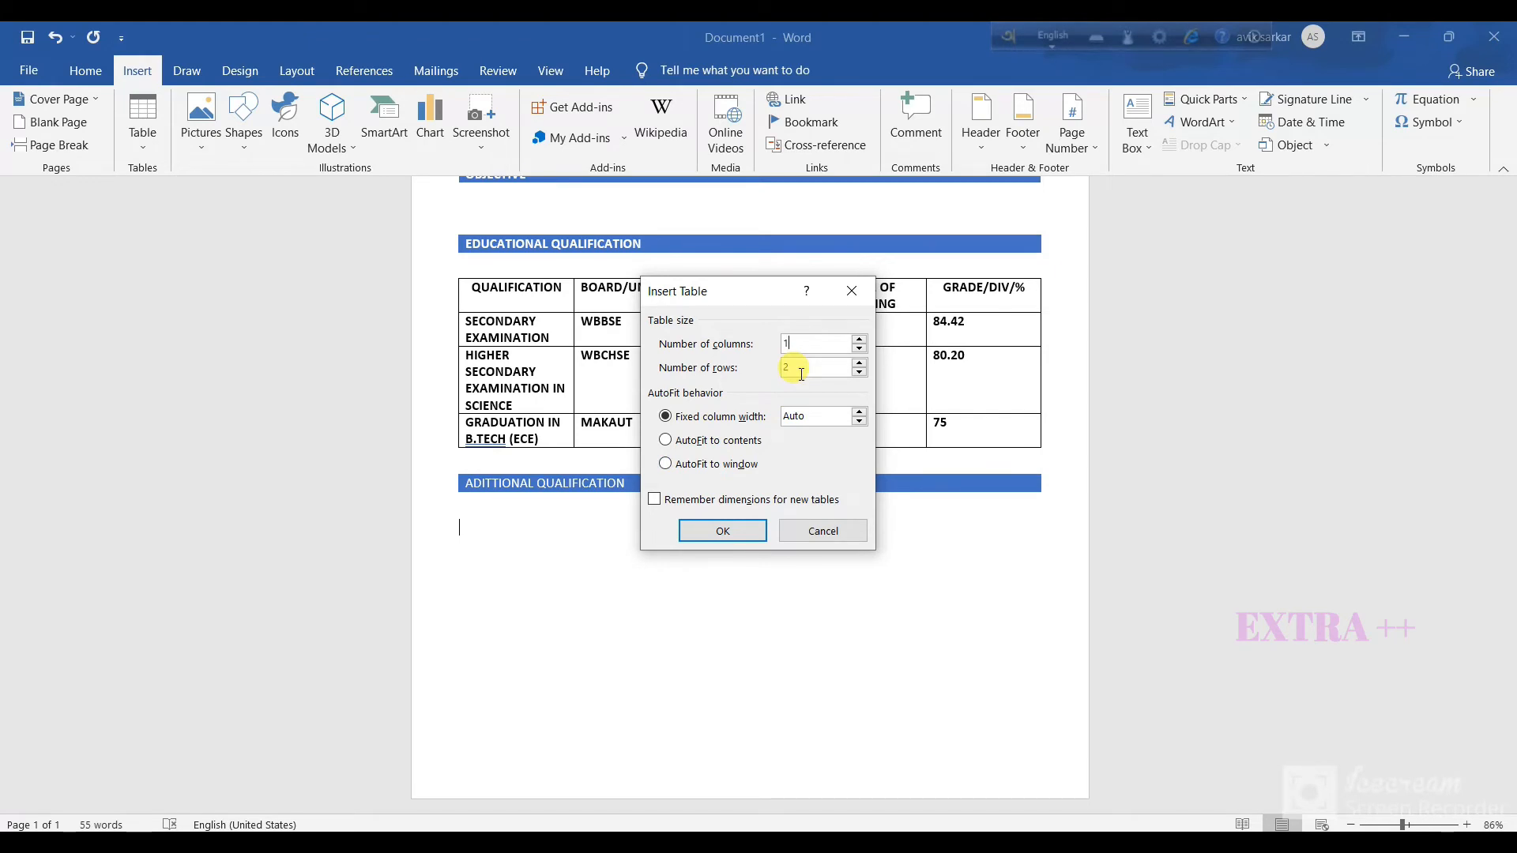
{"action": "key", "text": "BackSpace"}
{"action": "type", "text": "3"}
{"action": "key", "text": "Tab"}
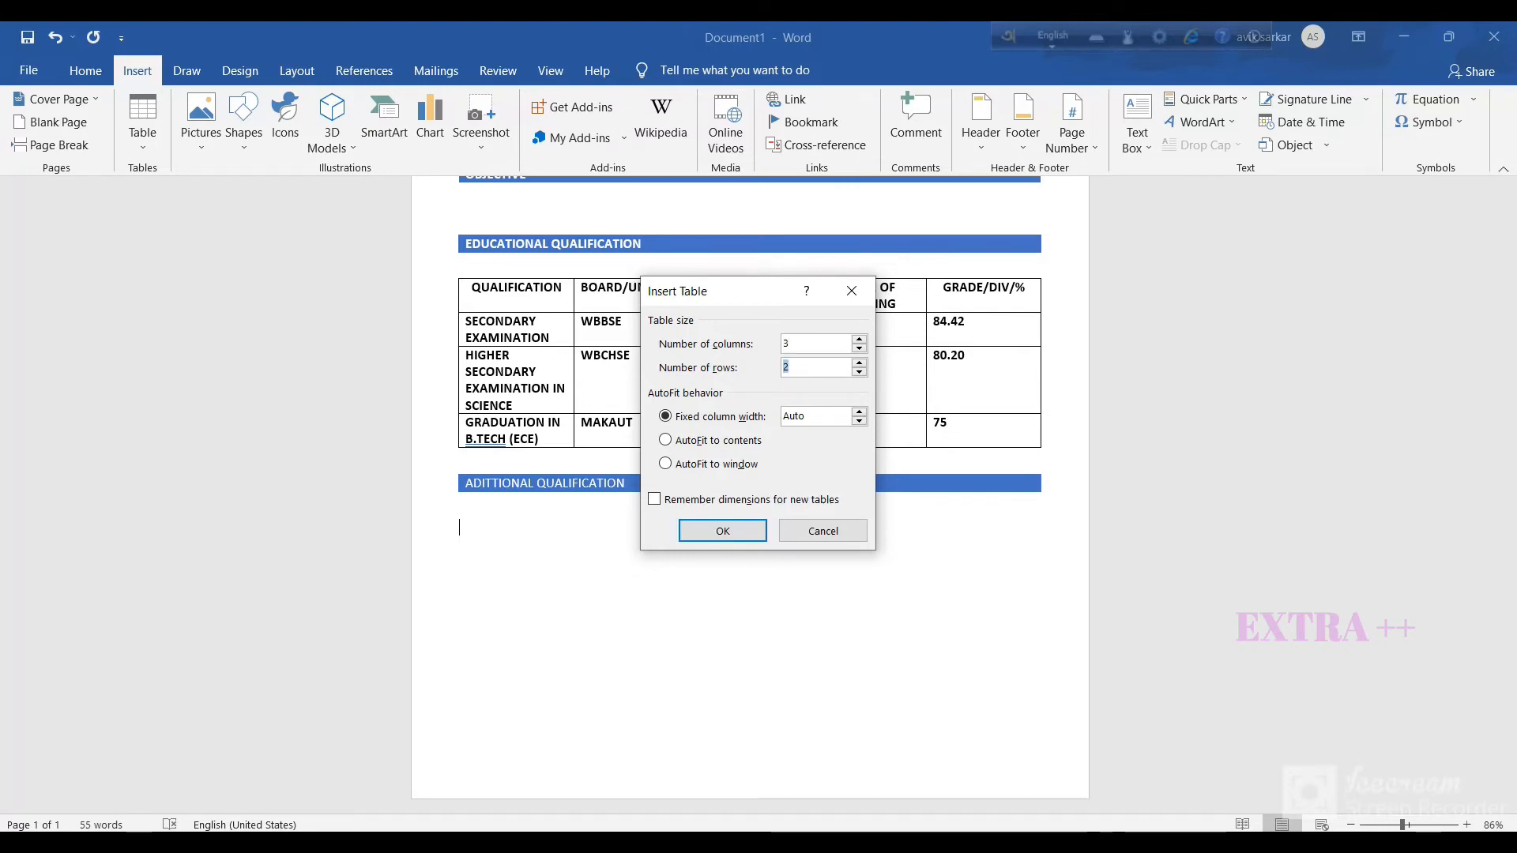
{"action": "type", "text": "4"}
{"action": "key", "text": "Return"}
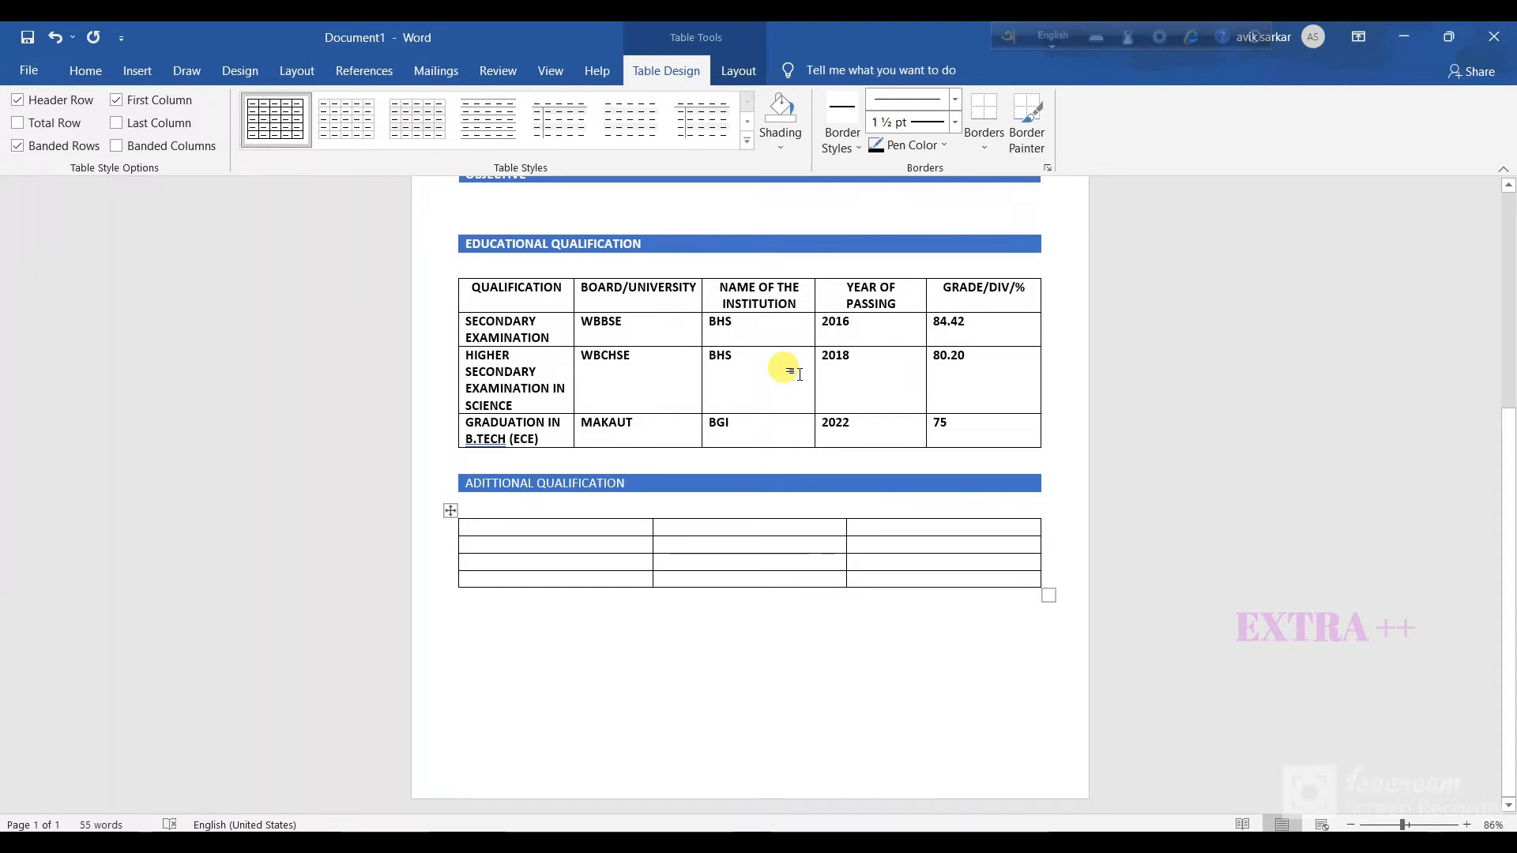
{"action": "key", "text": "ctrl+z"}
Insert a table with 4 columns and 3 rows below the "ADITTIONAL QUALIFICATION" bar.
{"action": "key", "text": "alt"}
{"action": "key", "text": "n"}
{"action": "key", "text": "t"}
{"action": "type", "text": "i"}
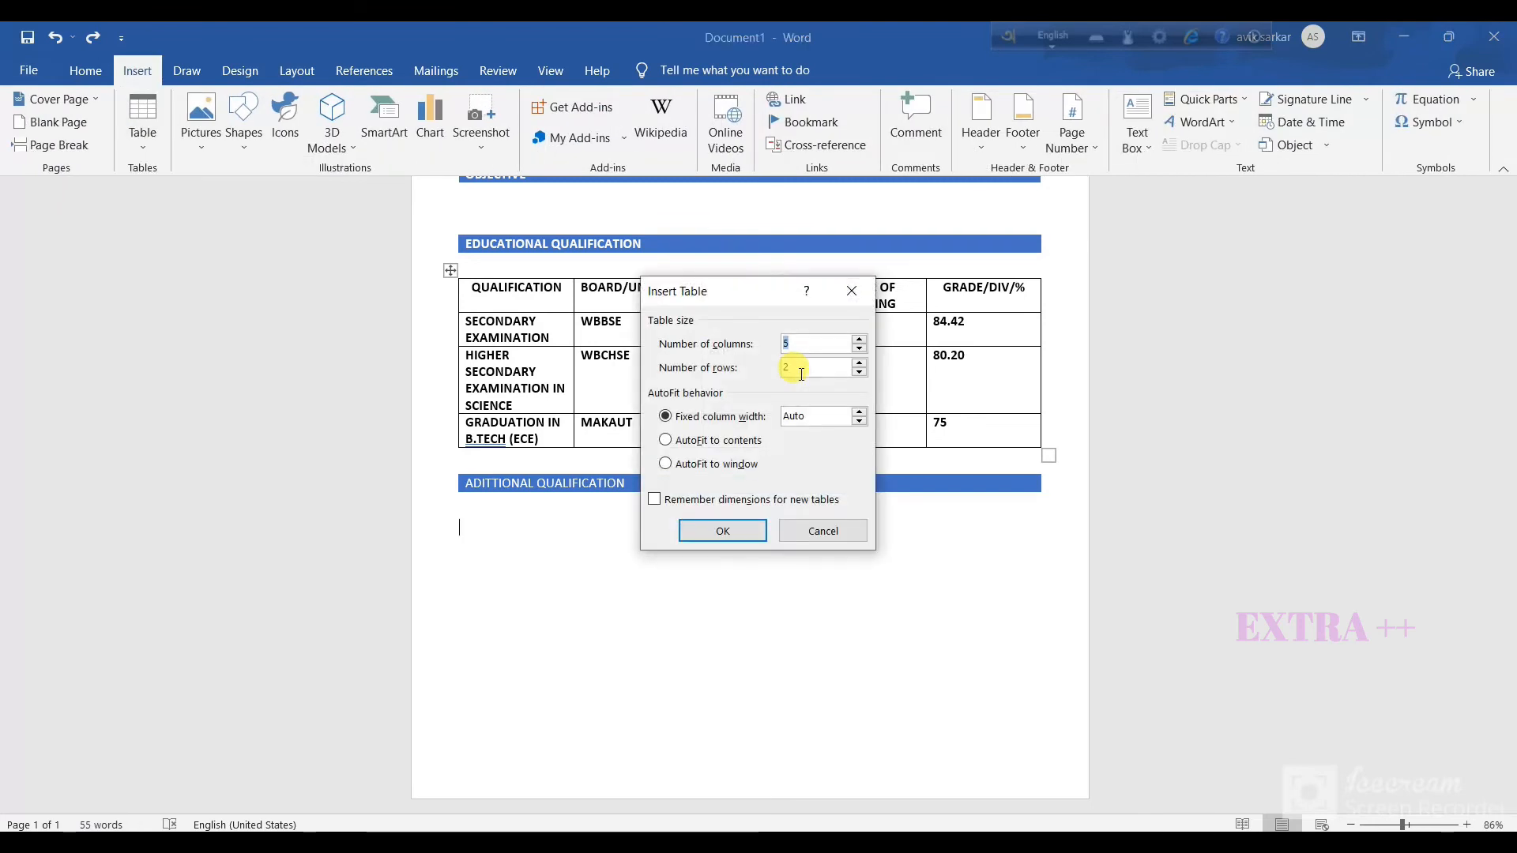
{"action": "type", "text": "4"}
{"action": "key", "text": "Tab"}
{"action": "type", "text": "3"}
{"action": "key", "text": "Return"}
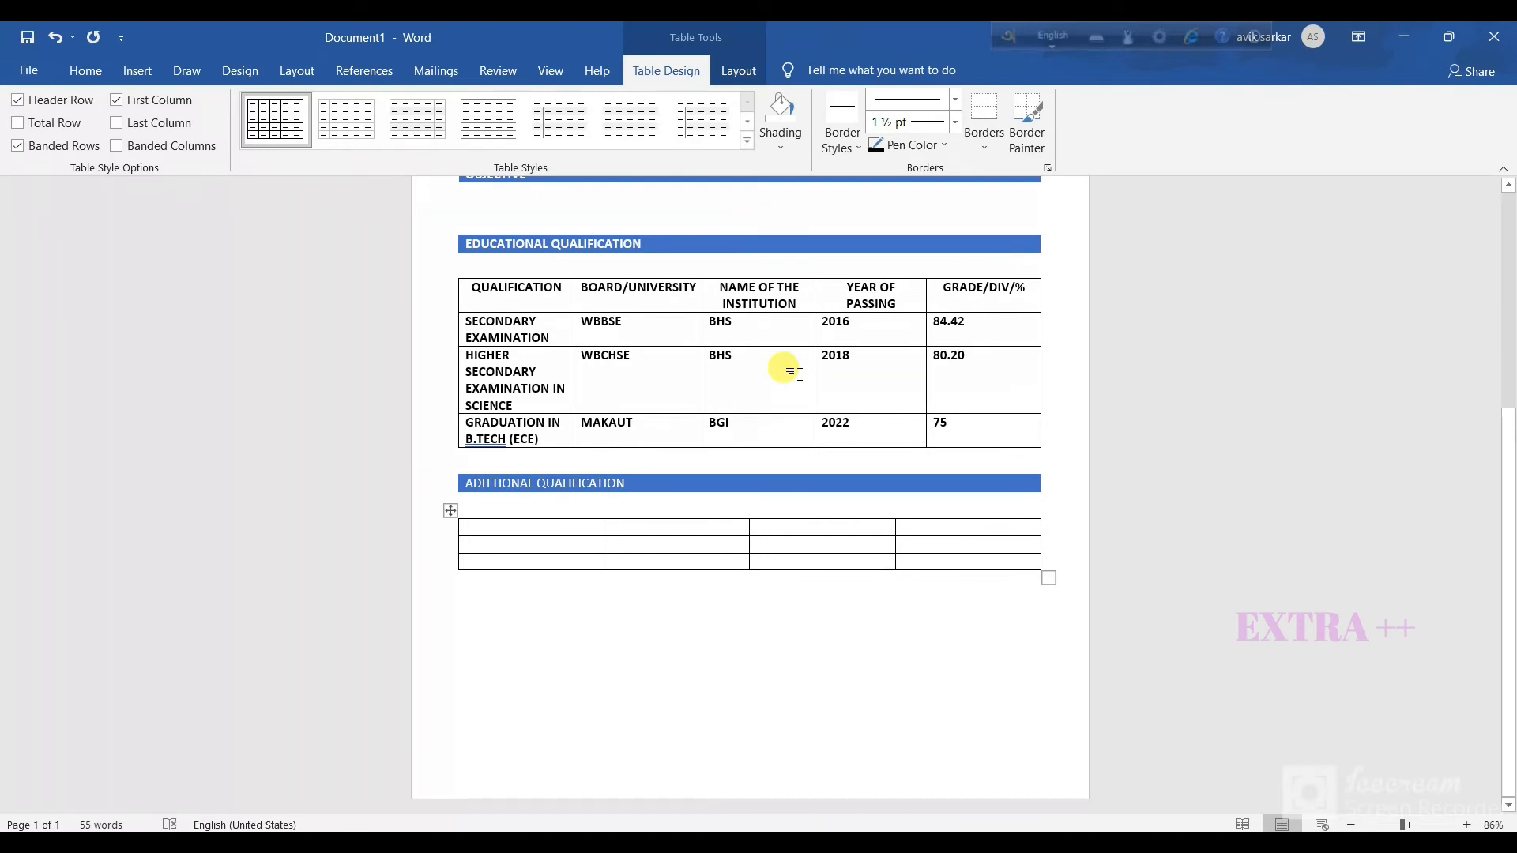
Enter the headers "NAME OF THE COURSE", "NAME OF INSTITUTION", "YEAR OF PASSING" and "GRADE/%" in the new table's first row.
{"action": "type", "text": "NAME OF THE COURSE"}
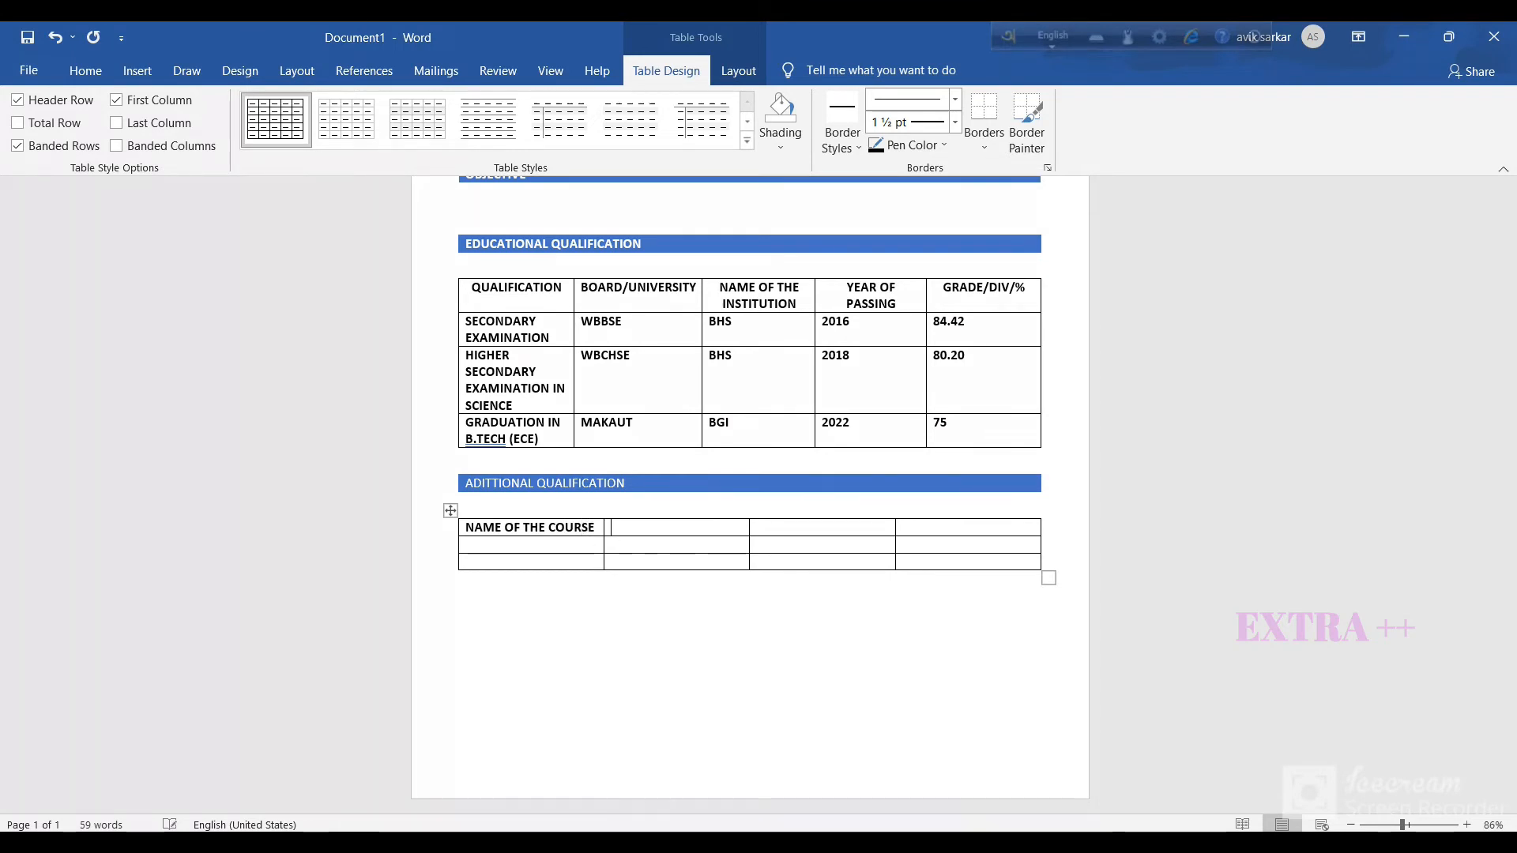
{"action": "type", "text": "NAME OF INSTITUTION"}
{"action": "key", "text": "Tab"}
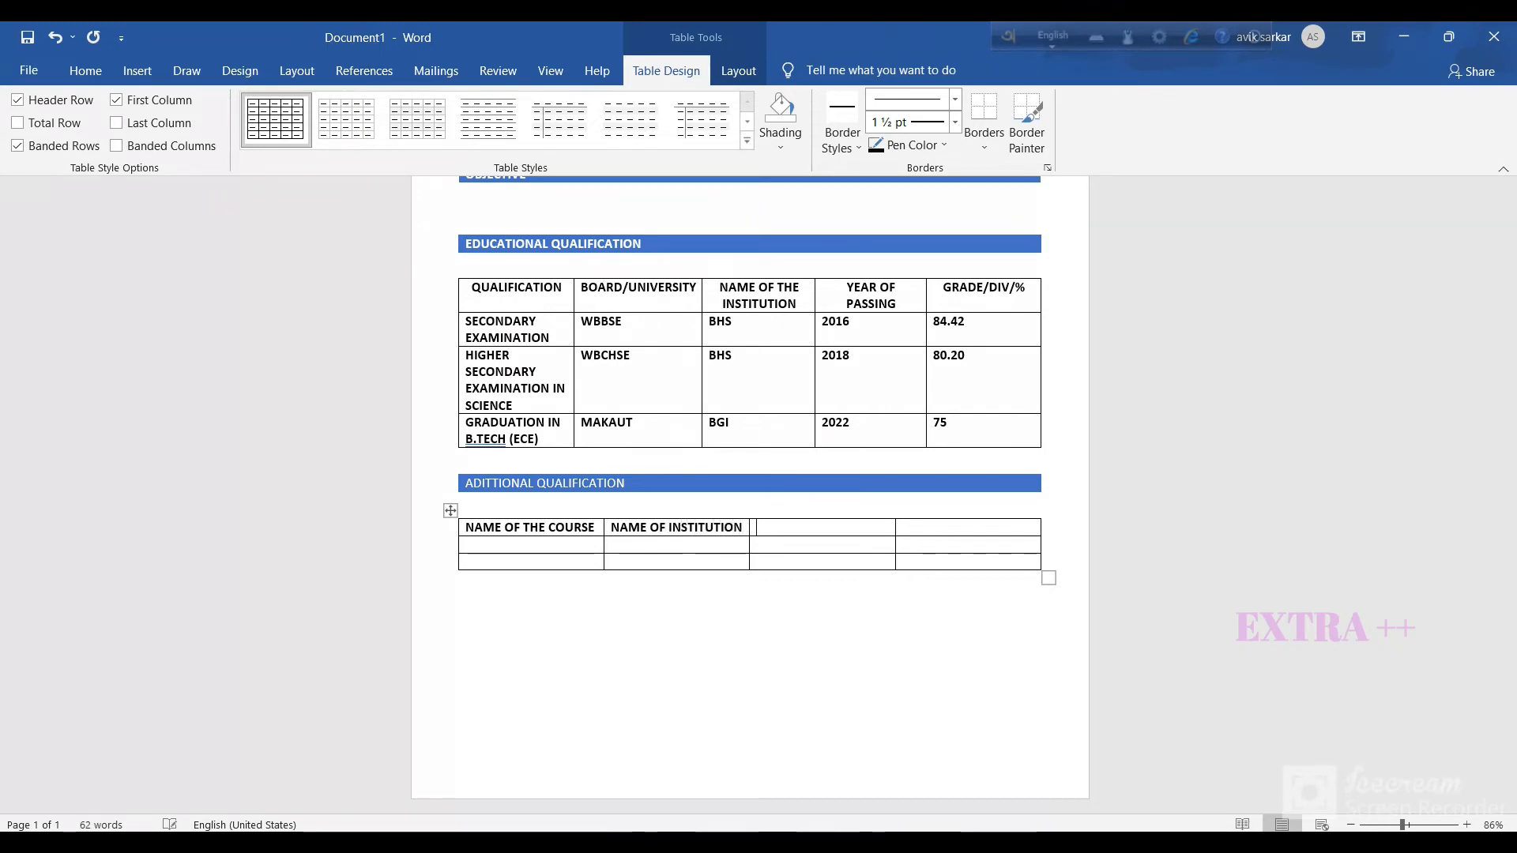
{"action": "type", "text": "YEAR OF"}
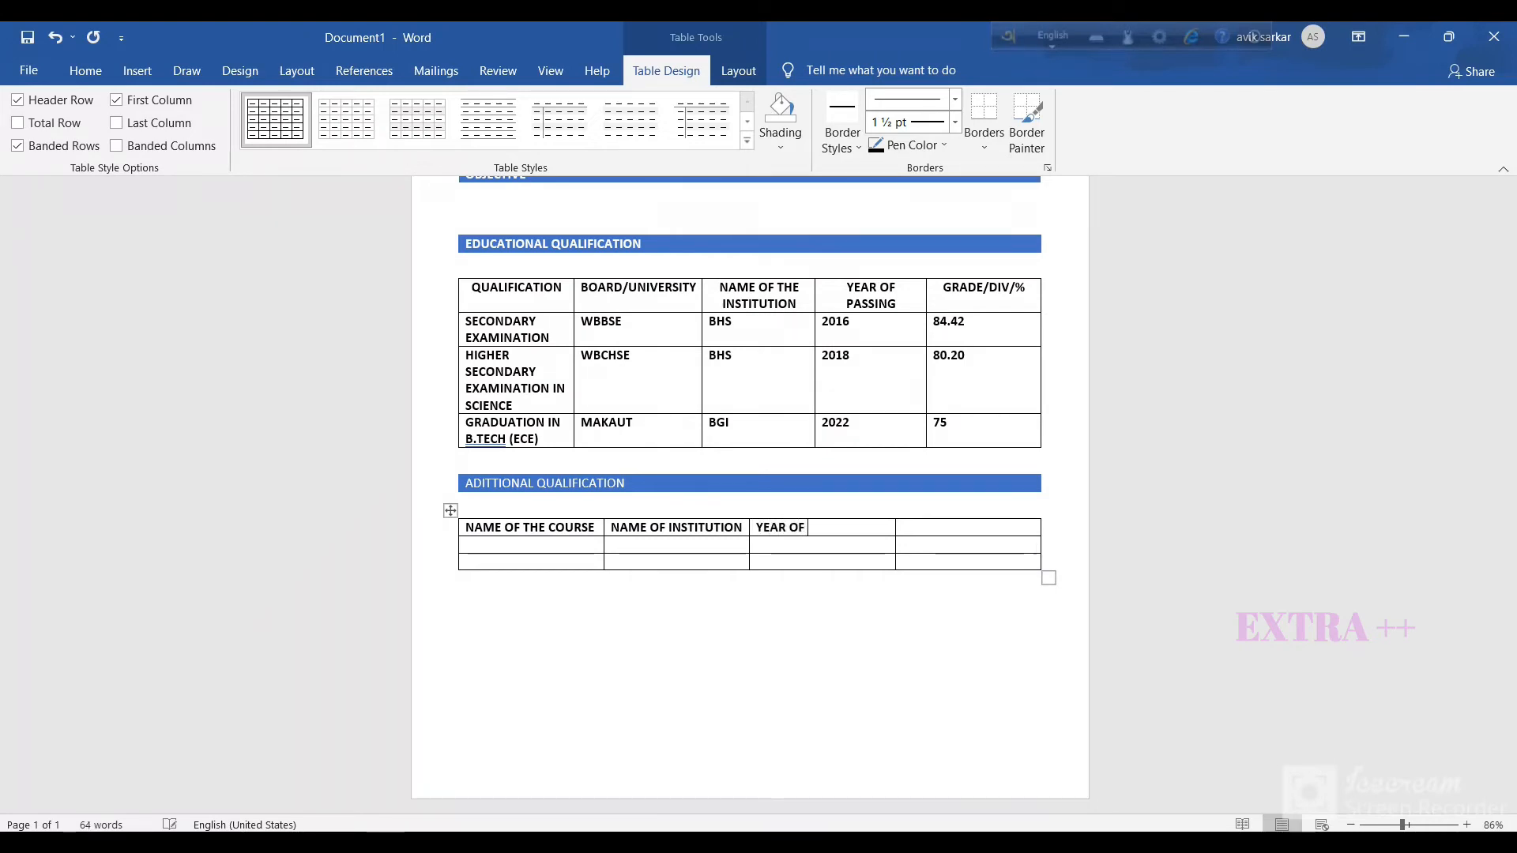
{"action": "type", "text": " PASSING"}
{"action": "key", "text": "Tab"}
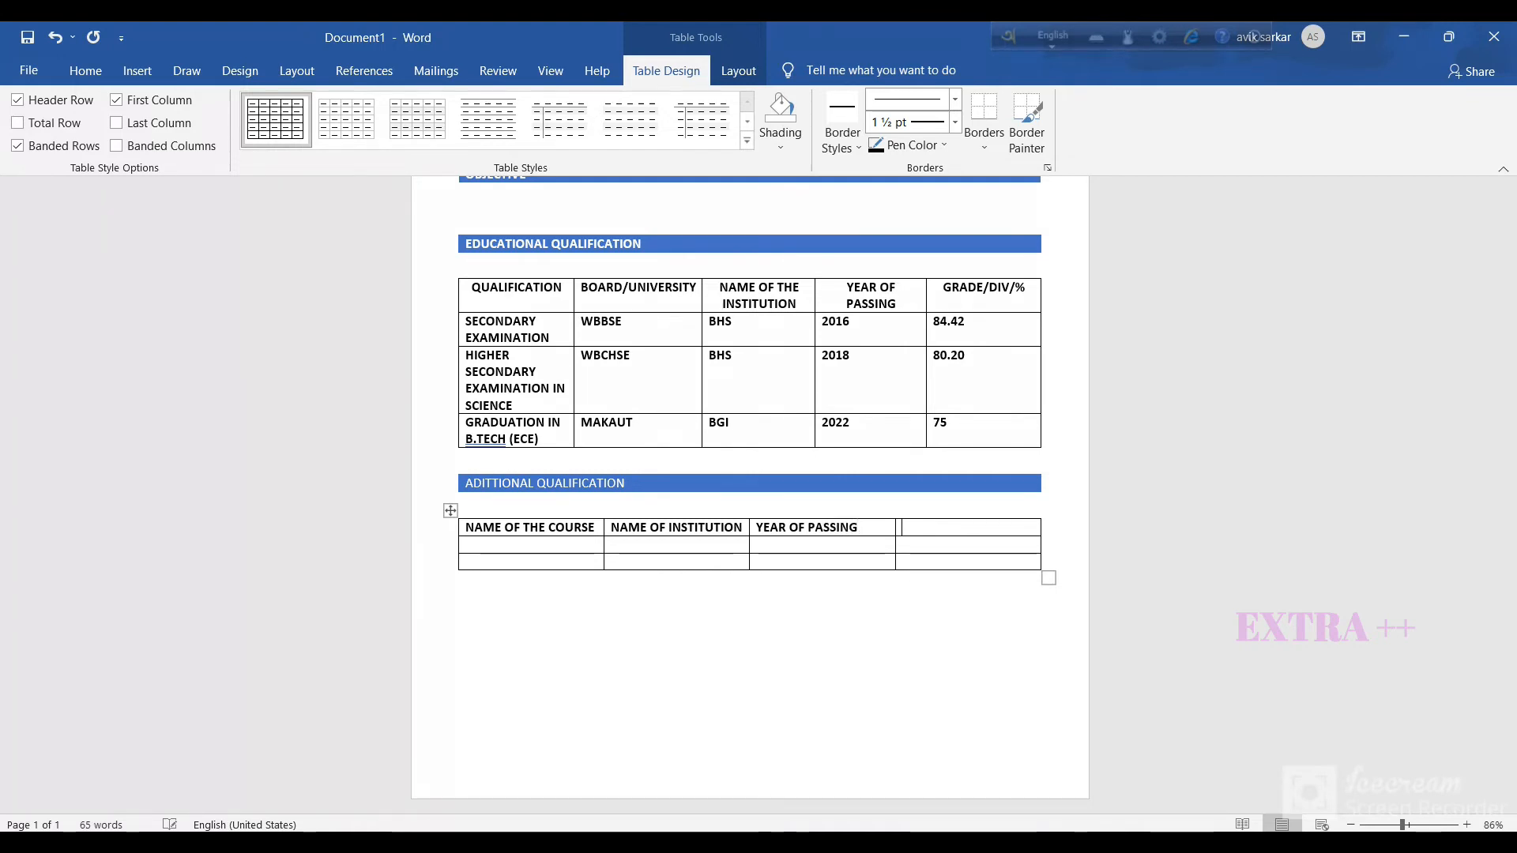
{"action": "type", "text": "GRADE/%"}
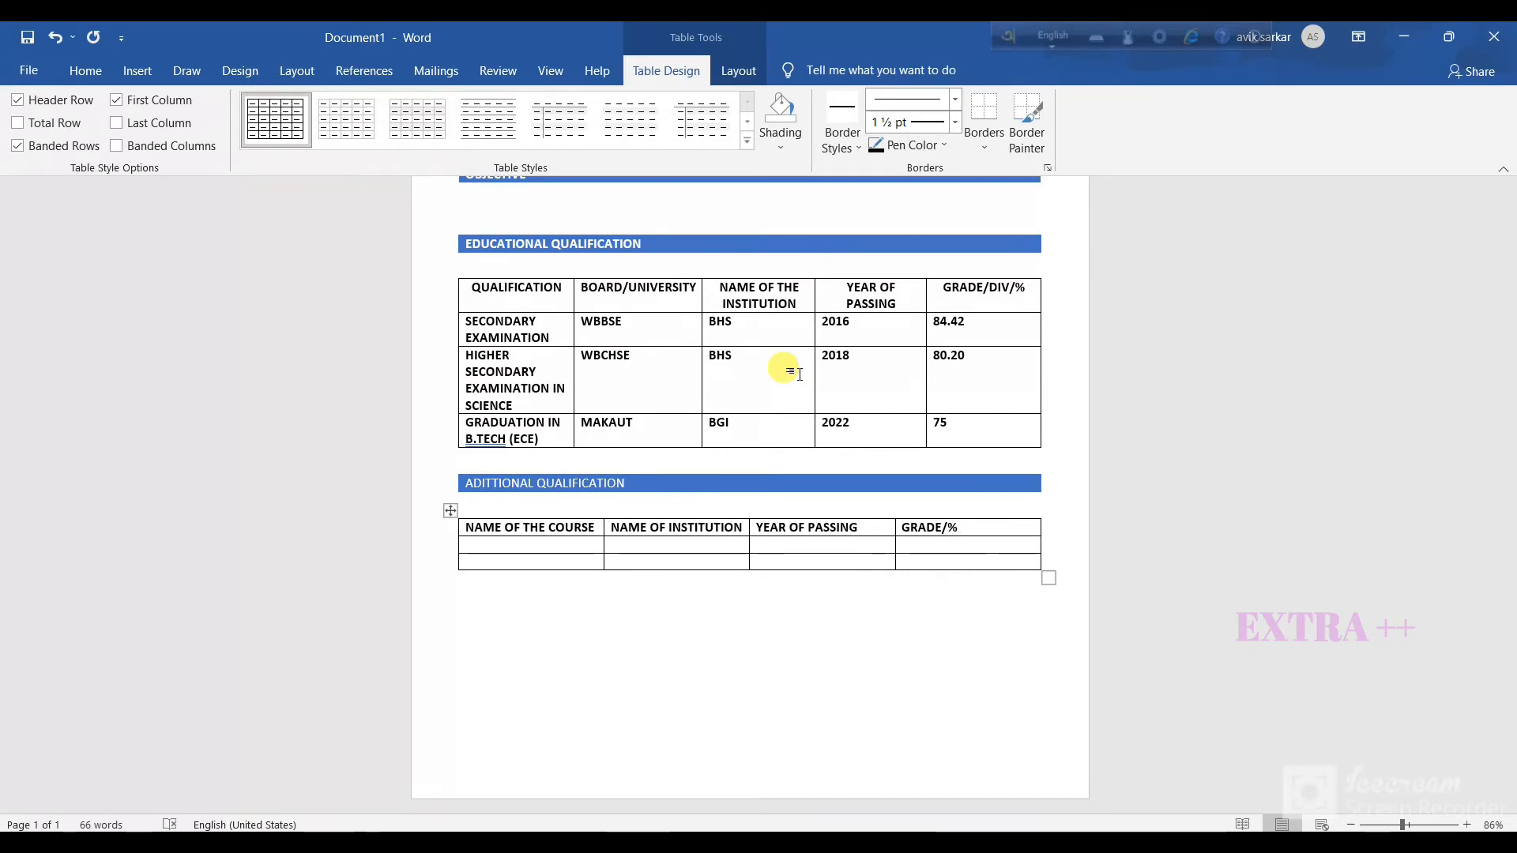
Center the text in all cells of the table below the "ADITTIONAL QUALIFICATION" bar.
{"action": "key", "text": "shift+Up"}
{"action": "key", "text": "shift+Up"}
{"action": "key", "text": "shift+Up"}
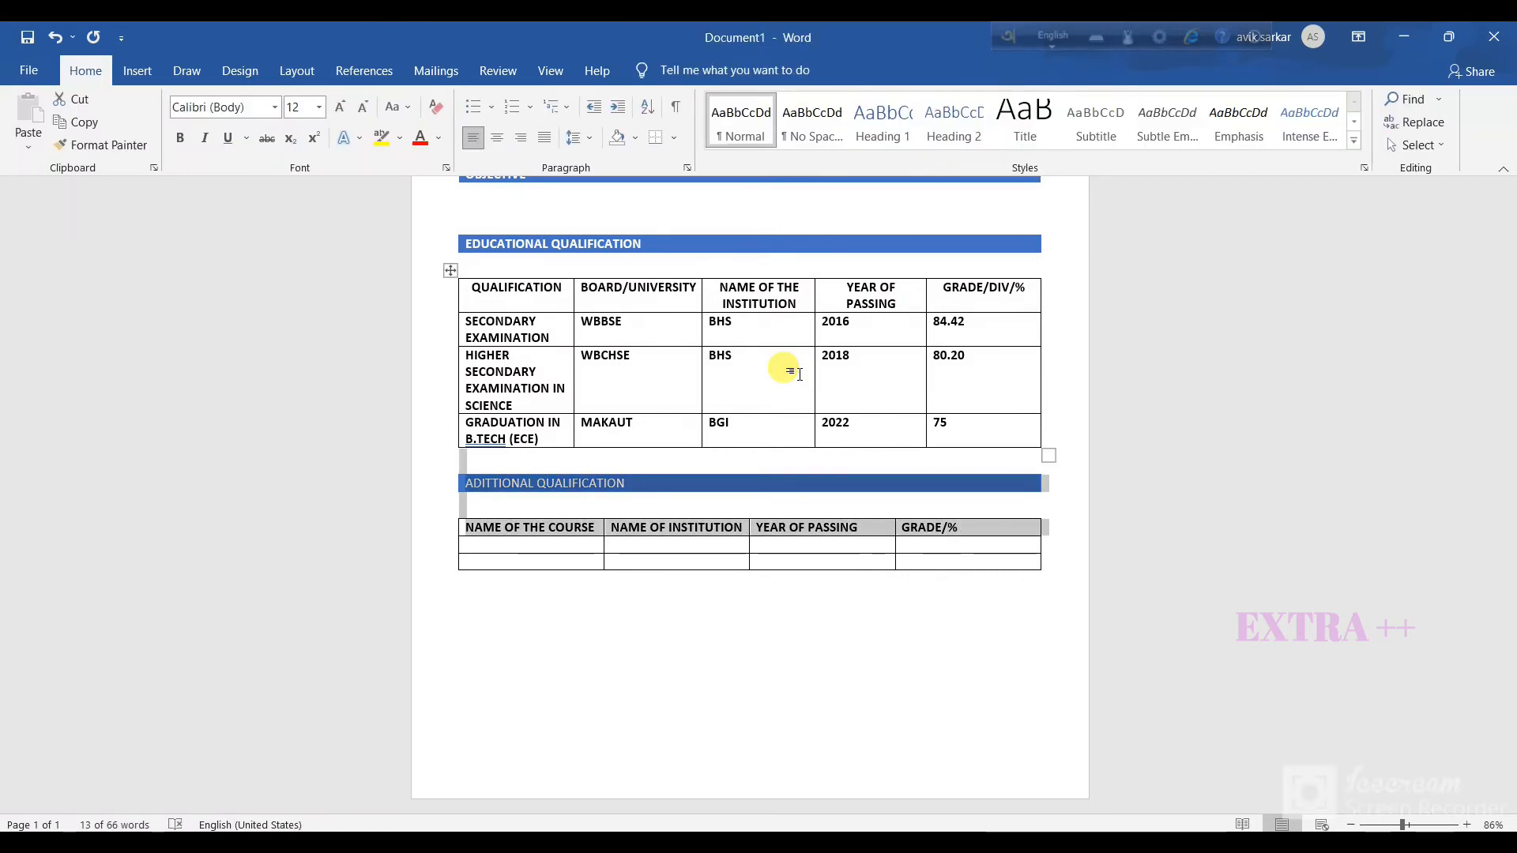
{"action": "key", "text": "shift+Down"}
{"action": "key", "text": "shift+Down"}
{"action": "key", "text": "shift+Down"}
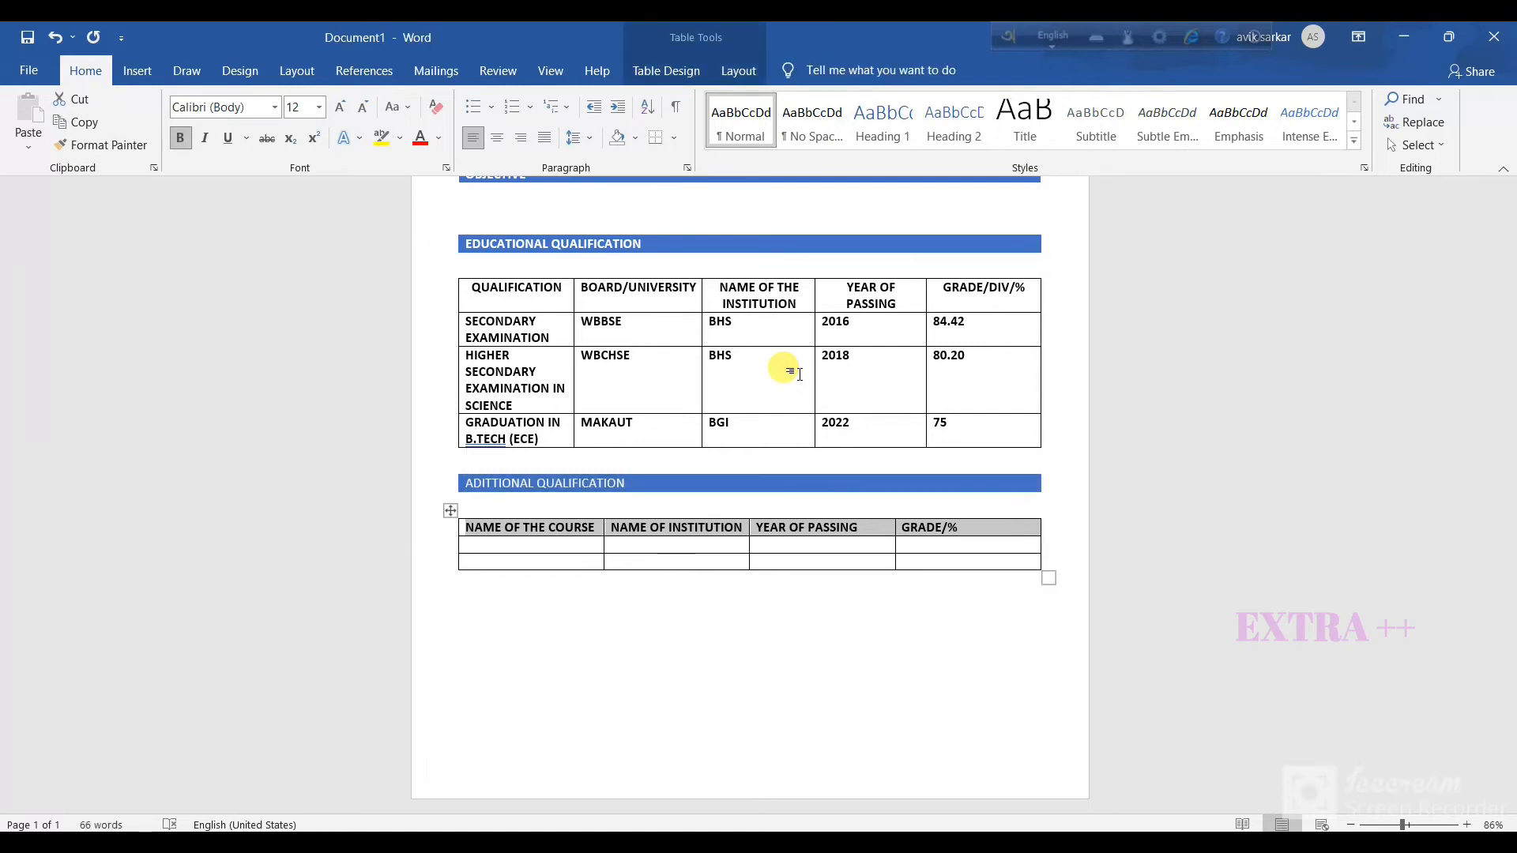
{"action": "key", "text": "shift+Down"}
{"action": "key", "text": "shift+Down"}
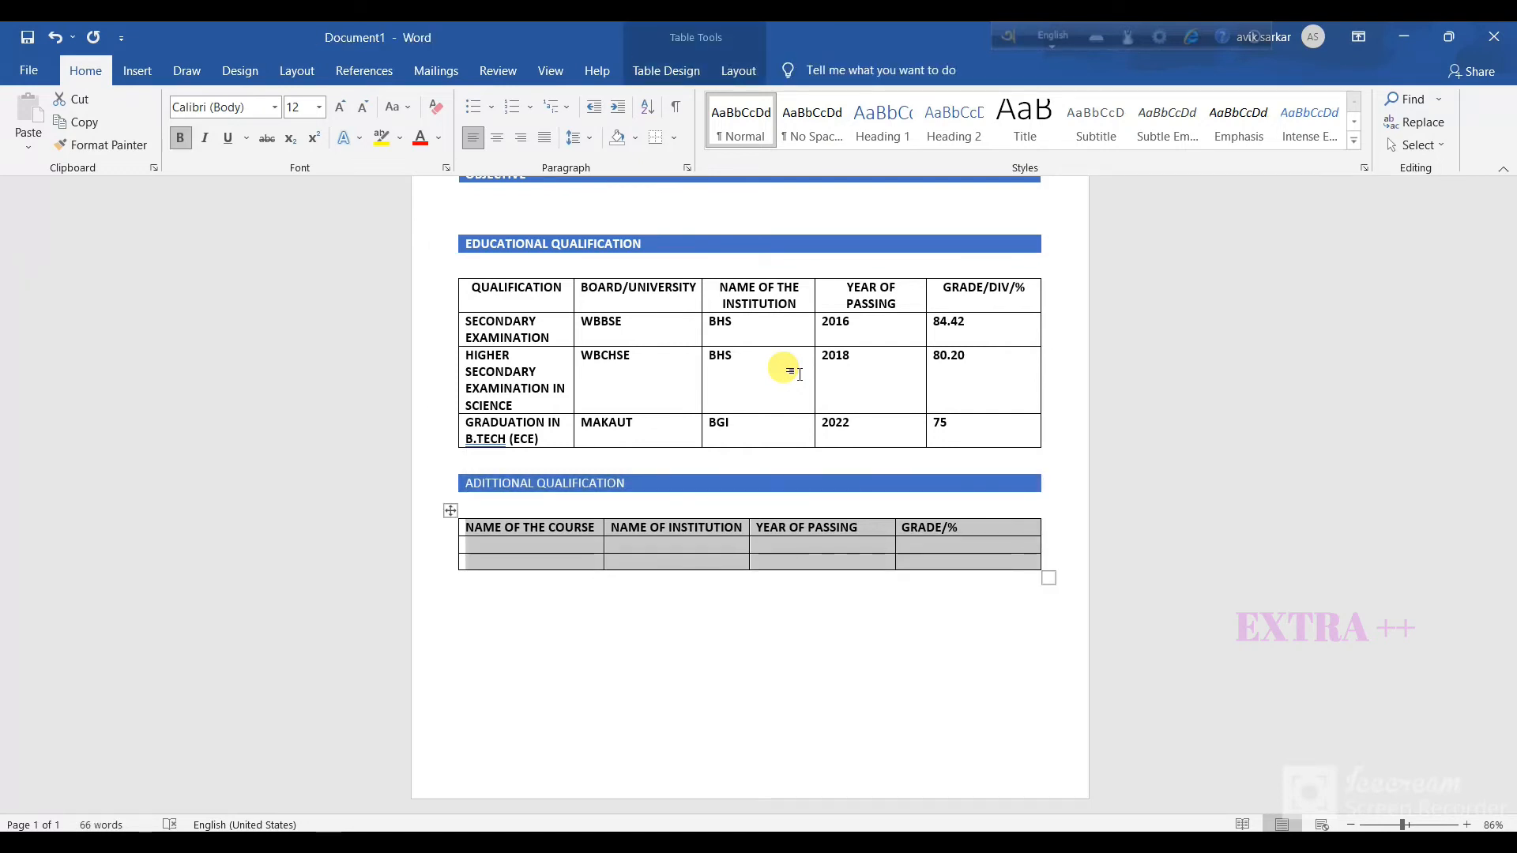
{"action": "left_click", "coordinate": [506, 140]}
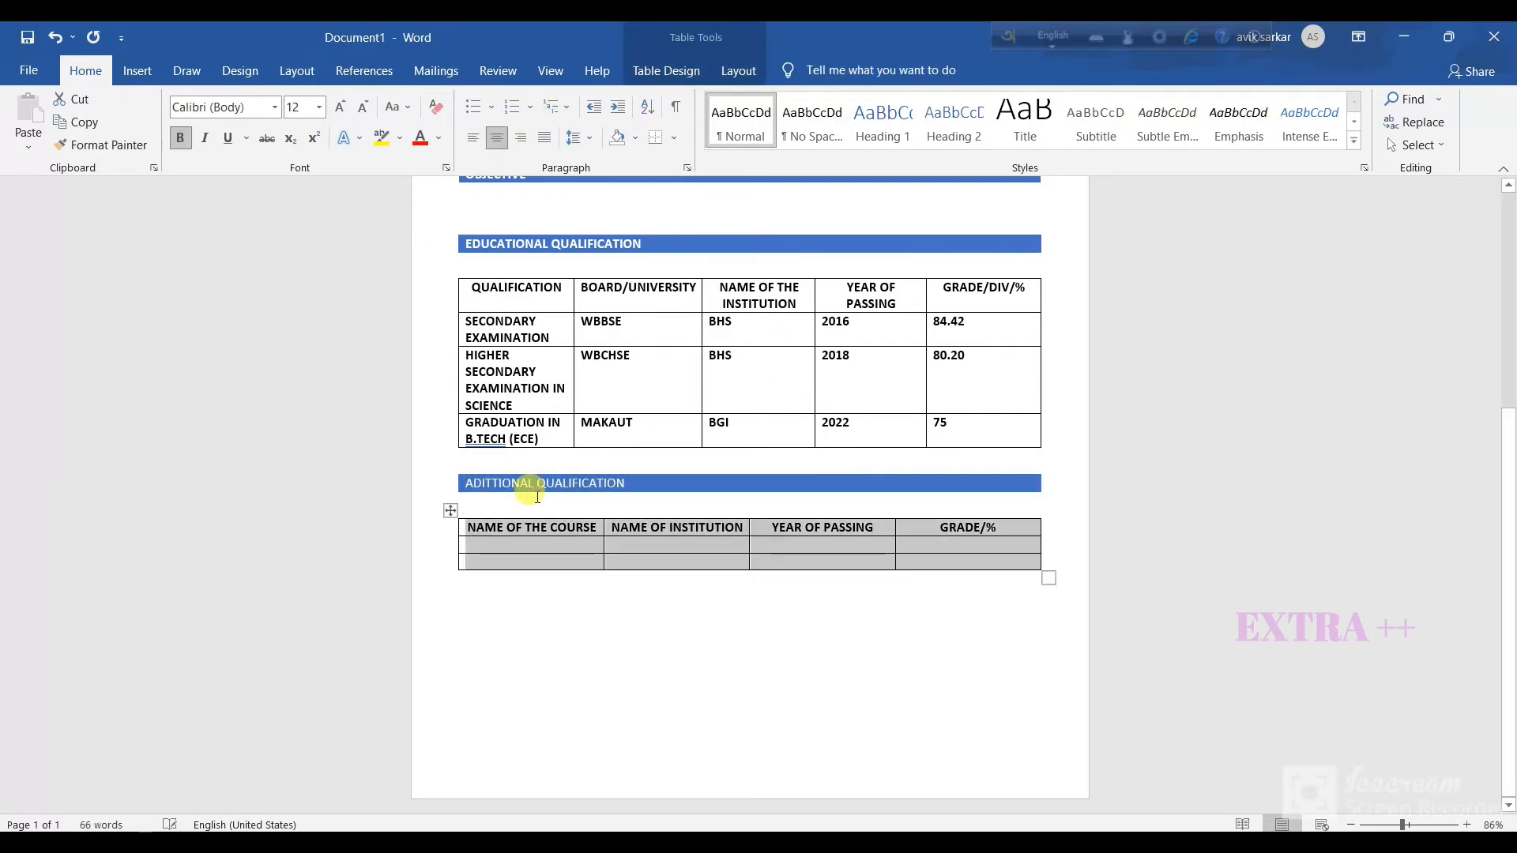
Fill the second row of the additional qualification table with "DSA", "SSD", "2020" and "80".
{"action": "left_click", "coordinate": [533, 543]}
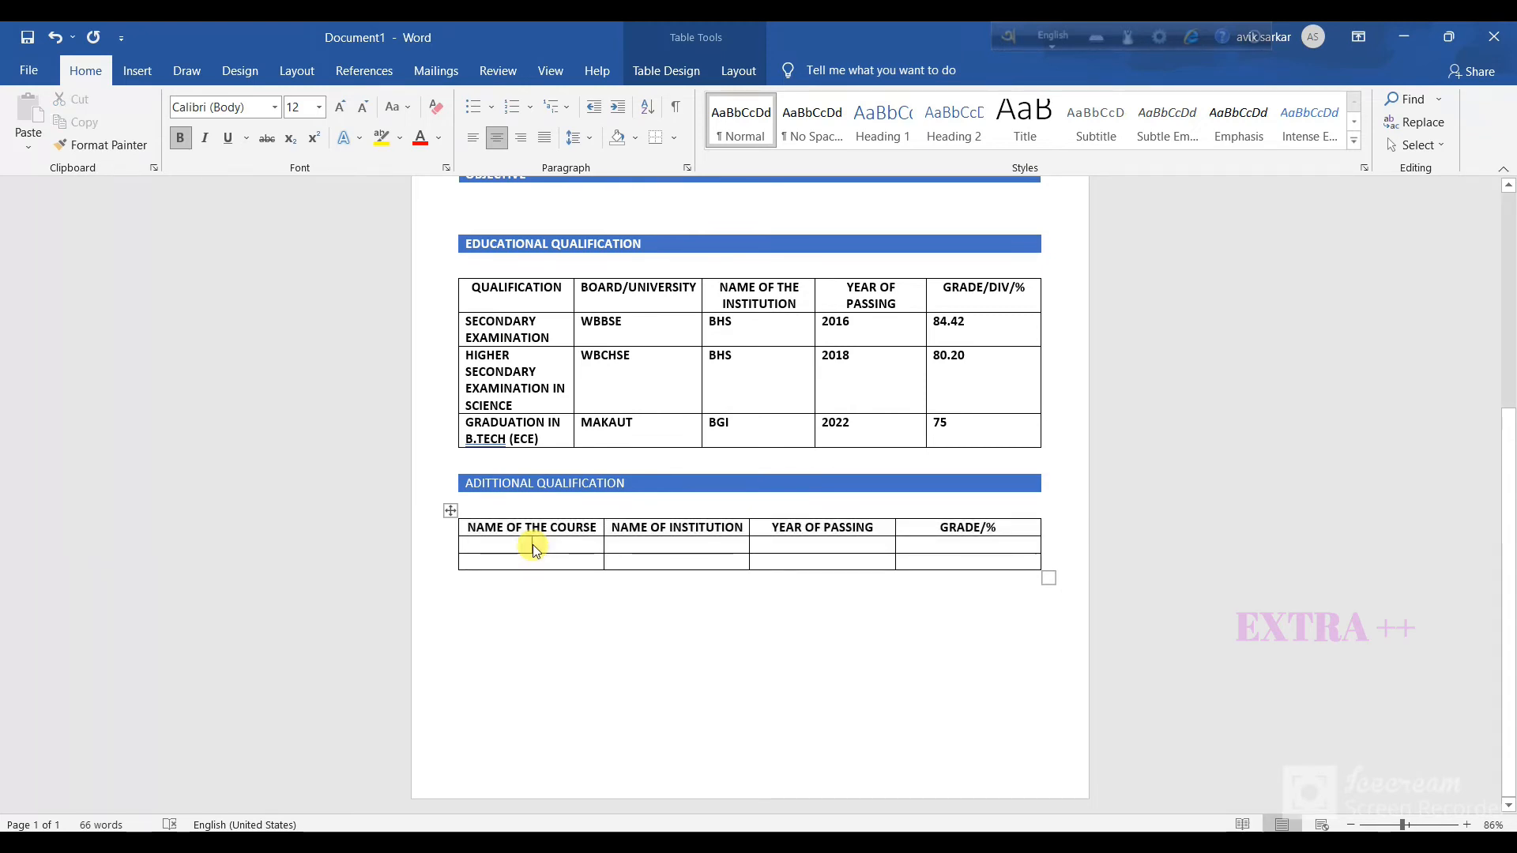
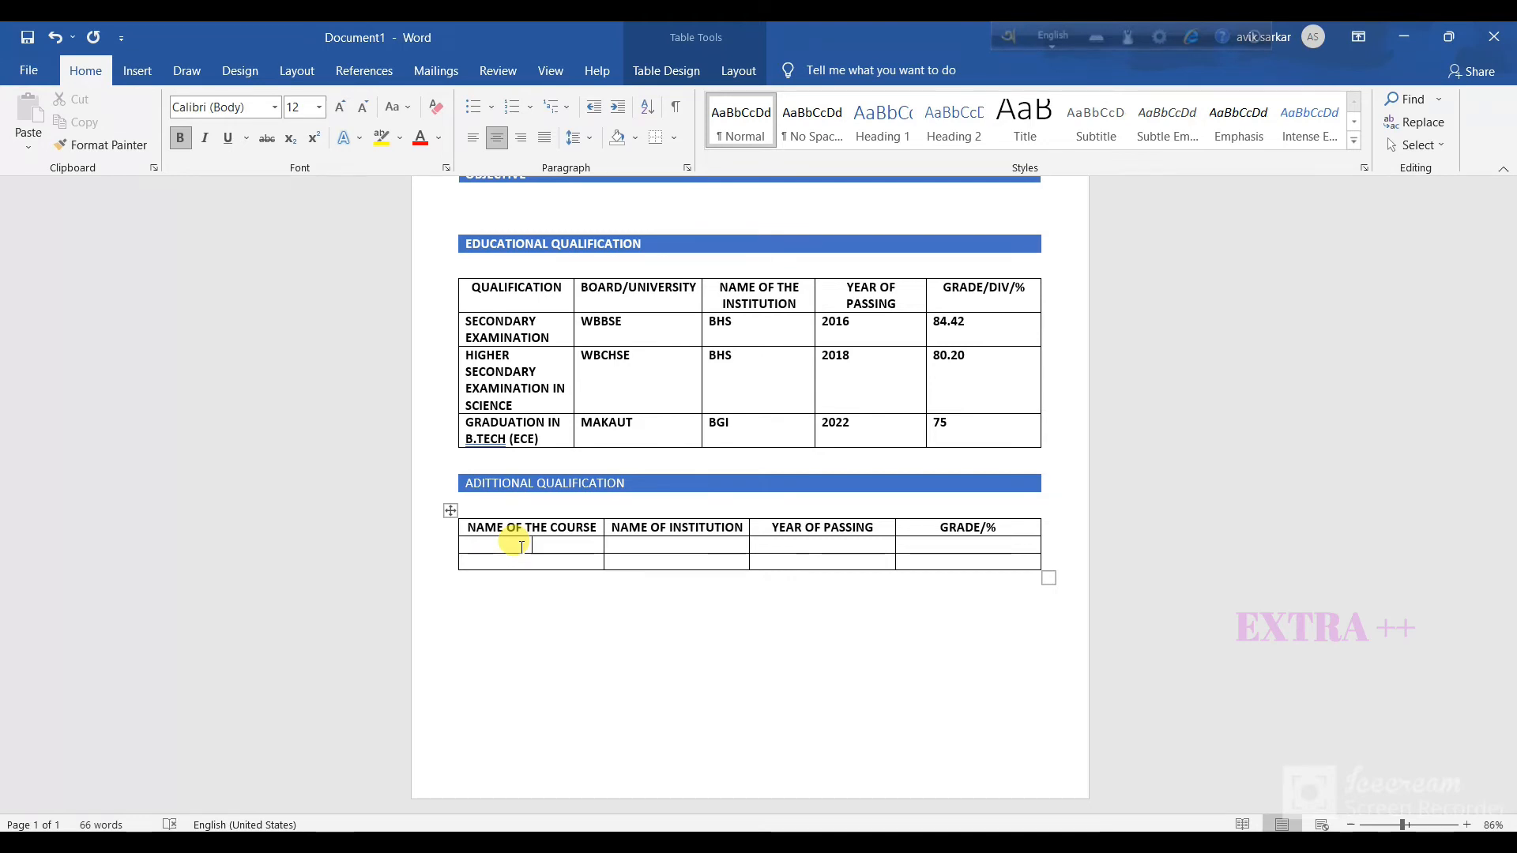
{"action": "type", "text": "DSA"}
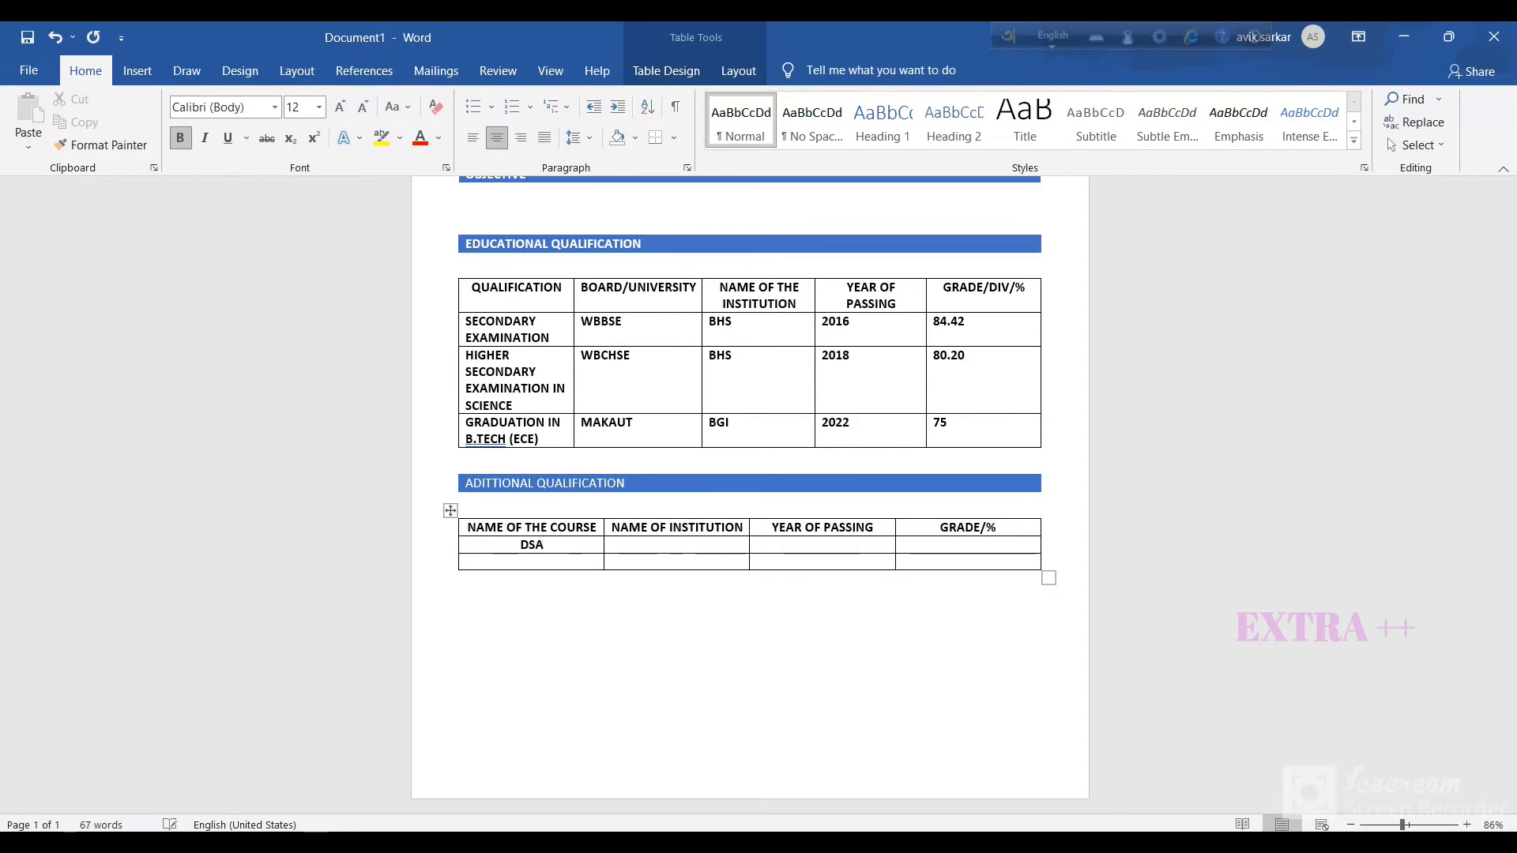
{"action": "key", "text": "Tab"}
{"action": "type", "text": "SSD"}
{"action": "key", "text": "Tab"}
{"action": "type", "text": "2020"}
{"action": "key", "text": "Tab"}
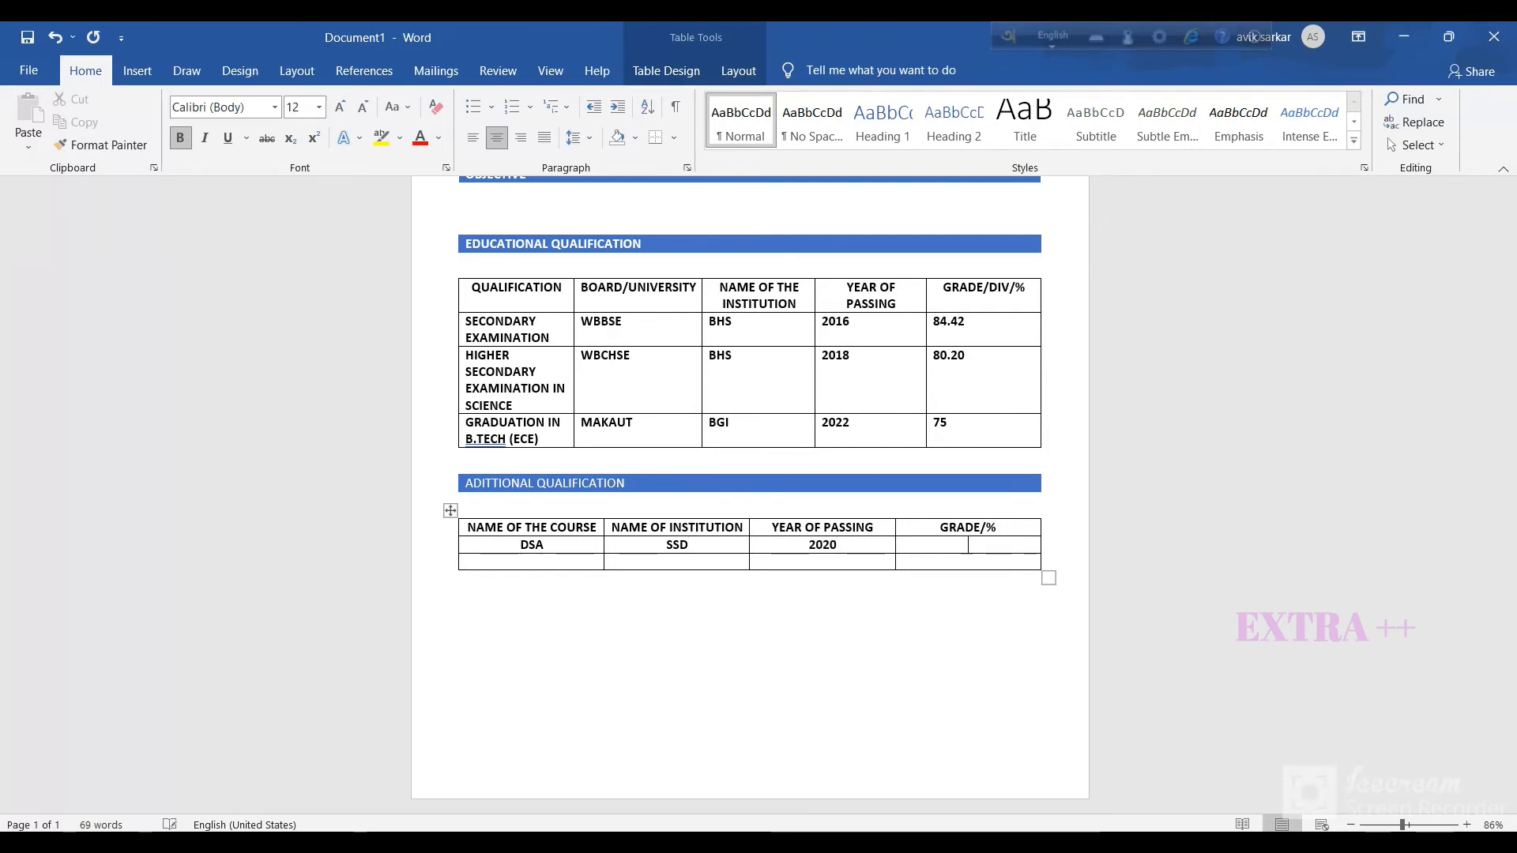
{"action": "type", "text": "80"}
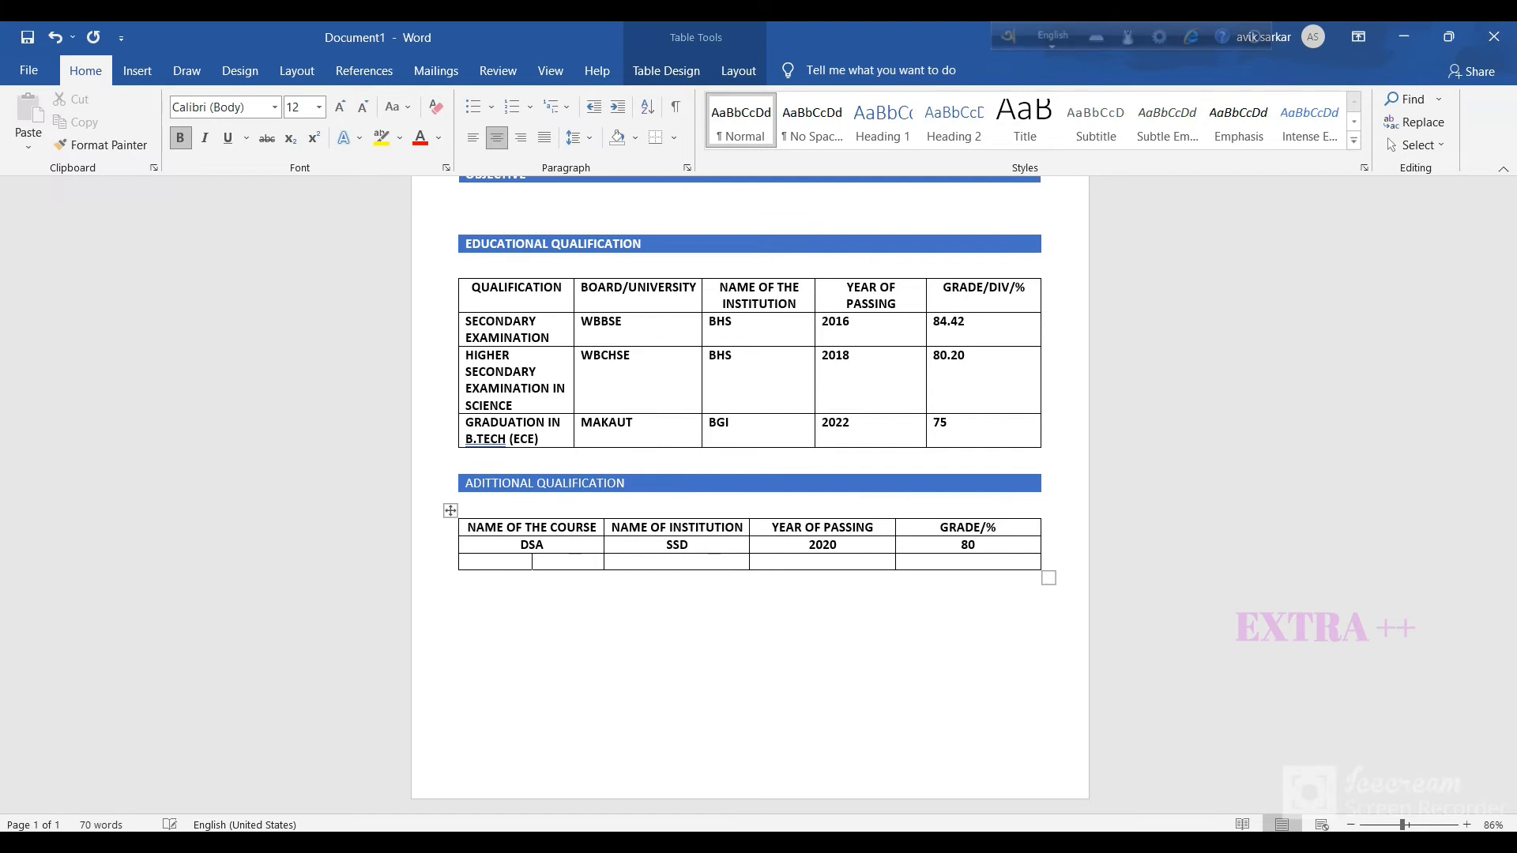
{"action": "type", "text": "BSA"}
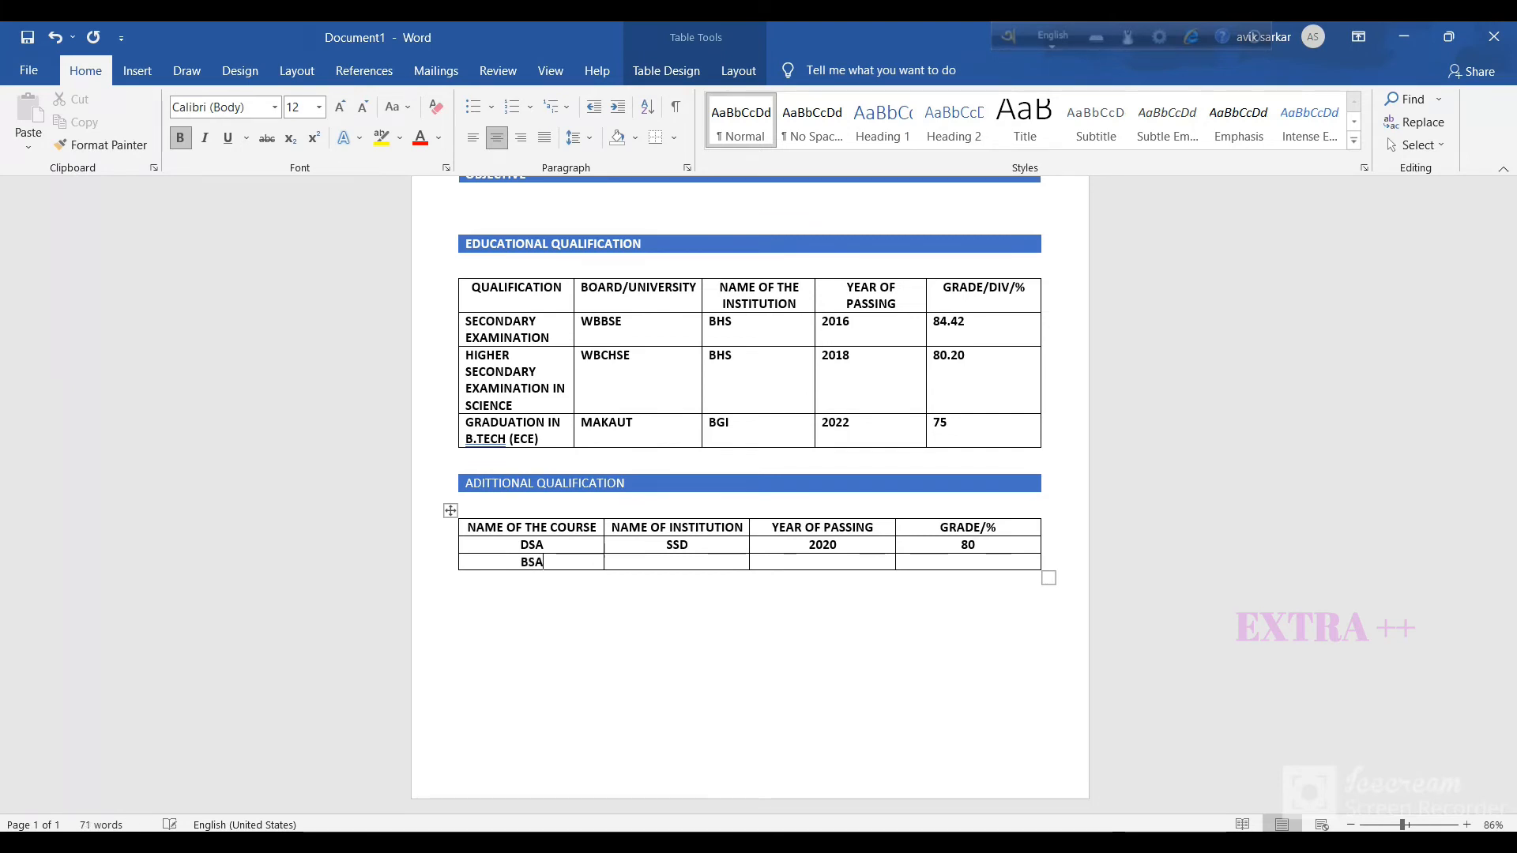
{"action": "key", "text": "BackSpace"}
{"action": "key", "text": "BackSpace"}
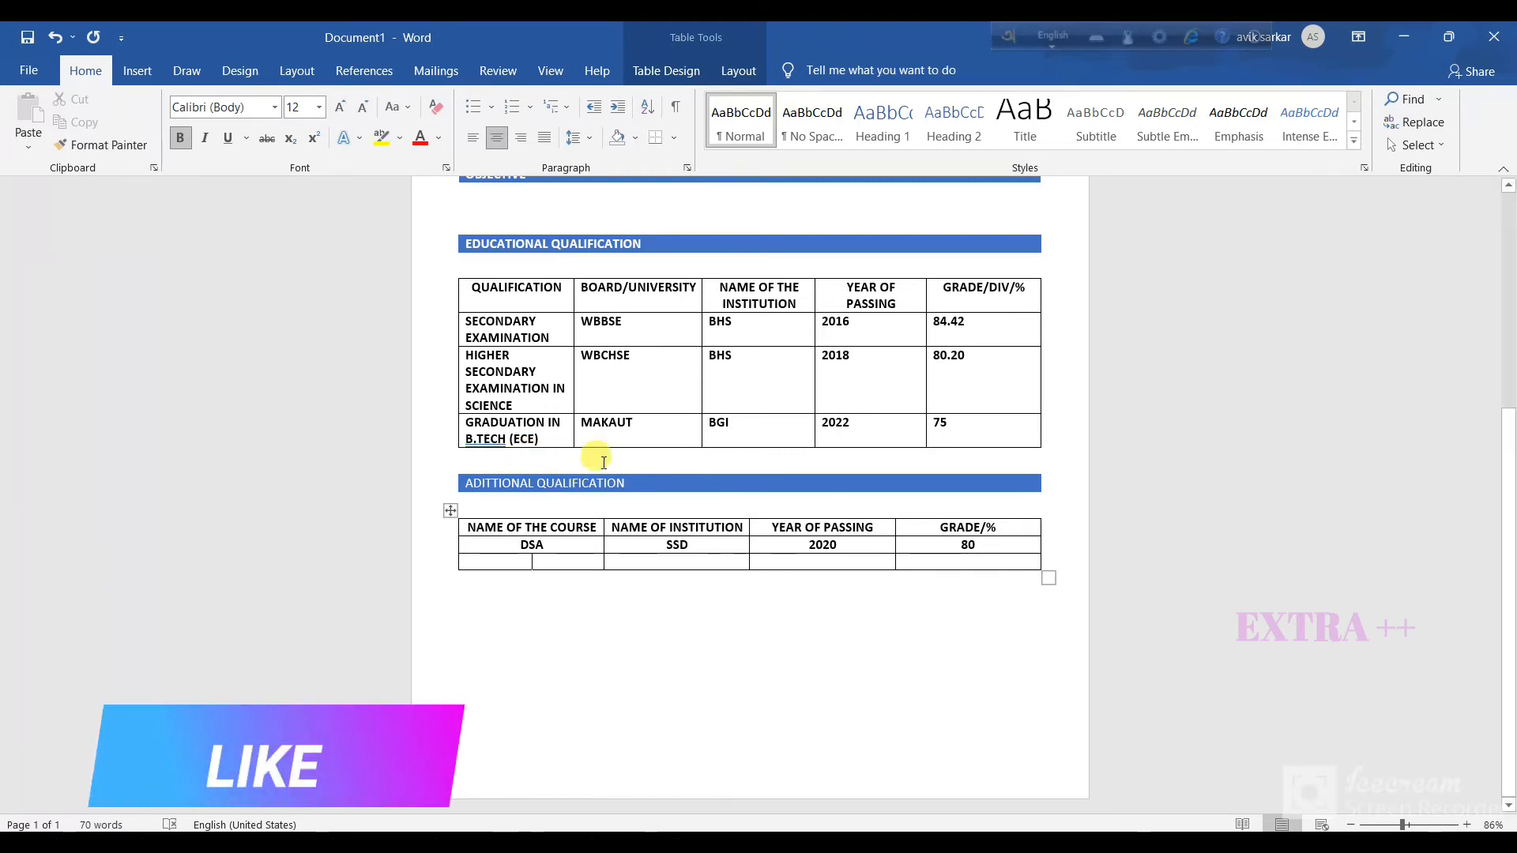
Make the "ADITTIONAL QUALIFICATION" heading text in the blue bar bold.
{"action": "left_click", "coordinate": [641, 482]}
{"action": "key", "text": "shift+Left"}
{"action": "key", "text": "shift+Left"}
{"action": "key", "text": "shift+Left"}
{"action": "key", "text": "shift+Left"}
{"action": "key", "text": "shift+Left"}
{"action": "key", "text": "shift+Left"}
{"action": "key", "text": "shift+Left"}
{"action": "key", "text": "shift+Left"}
{"action": "key", "text": "shift+Left"}
{"action": "key", "text": "shift+Left"}
{"action": "key", "text": "shift+Left"}
{"action": "key", "text": "shift+Left"}
{"action": "key", "text": "shift+Left"}
{"action": "key", "text": "shift+Left"}
{"action": "key", "text": "shift+Left"}
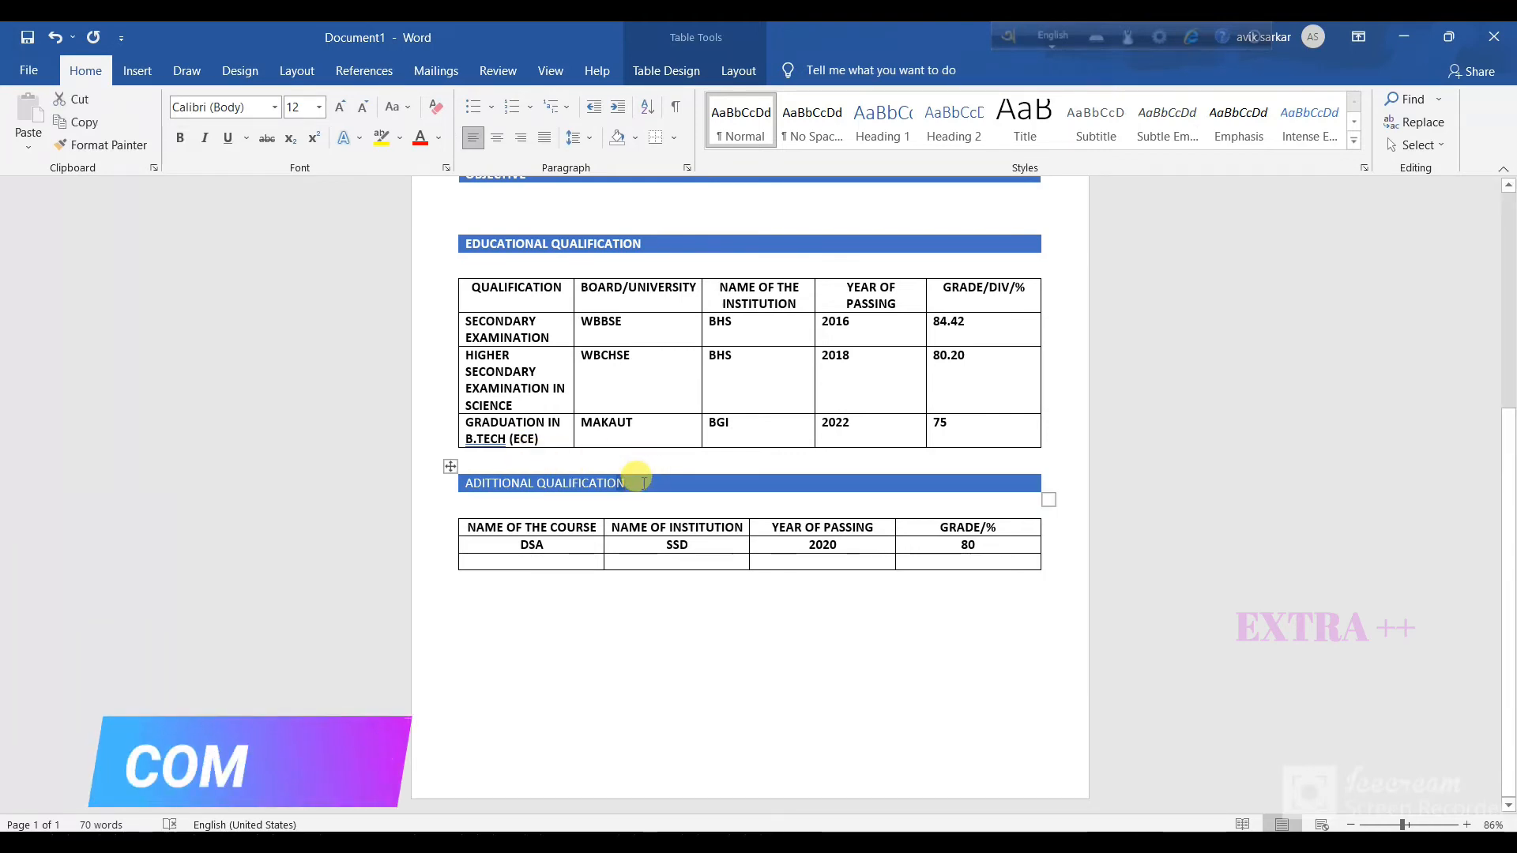
{"action": "key", "text": "shift+Left"}
{"action": "key", "text": "shift+Left"}
{"action": "key", "text": "shift+Left"}
{"action": "key", "text": "shift+Left"}
{"action": "key", "text": "shift+Left"}
{"action": "key", "text": "shift+Left"}
{"action": "key", "text": "shift+Left"}
{"action": "key", "text": "shift+Left"}
{"action": "key", "text": "shift+Left"}
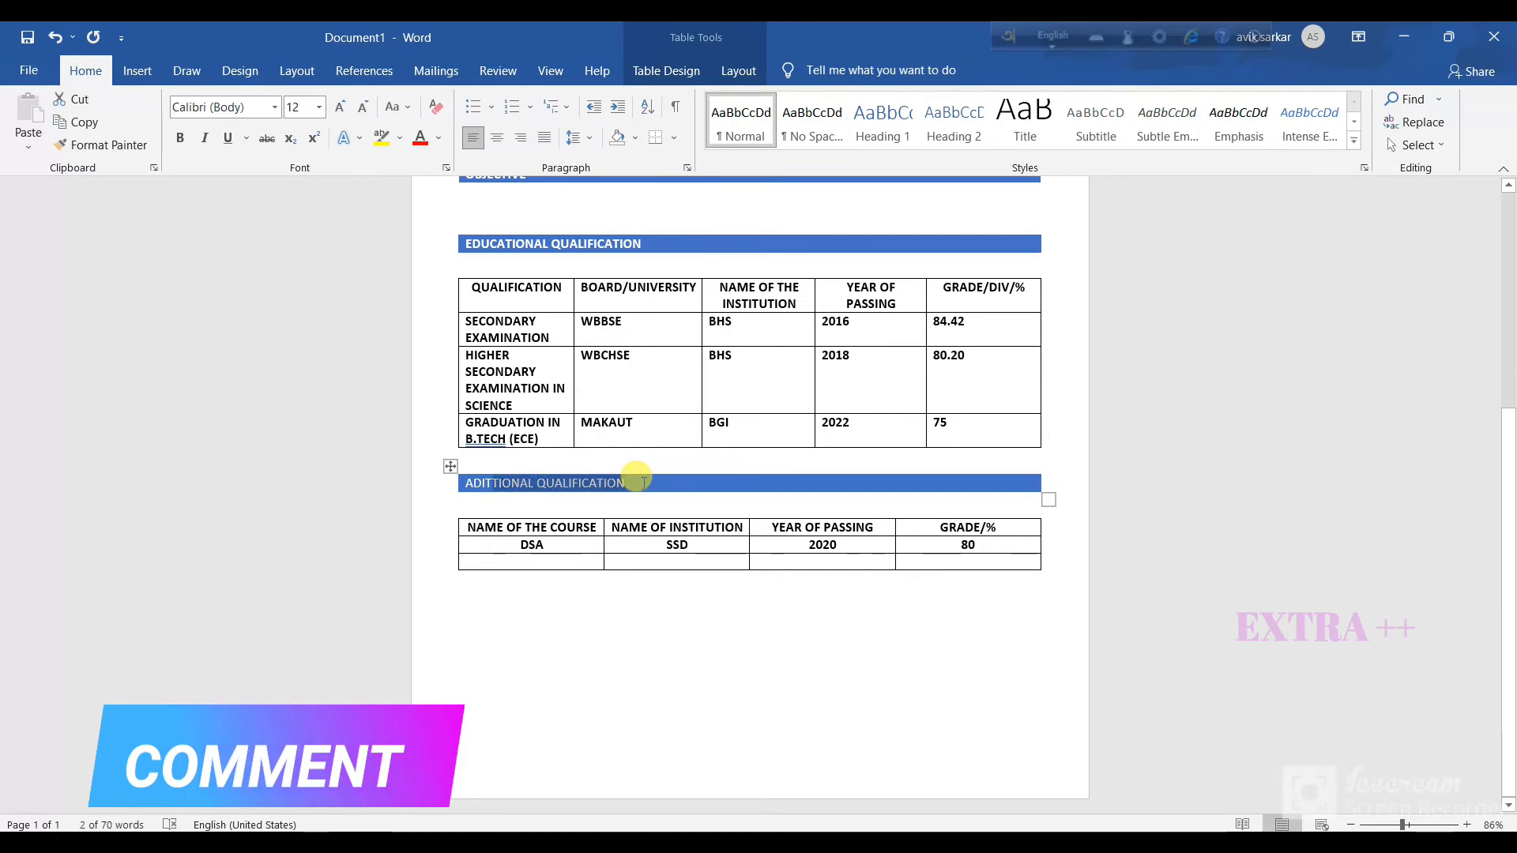
{"action": "key", "text": "ctrl+b"}
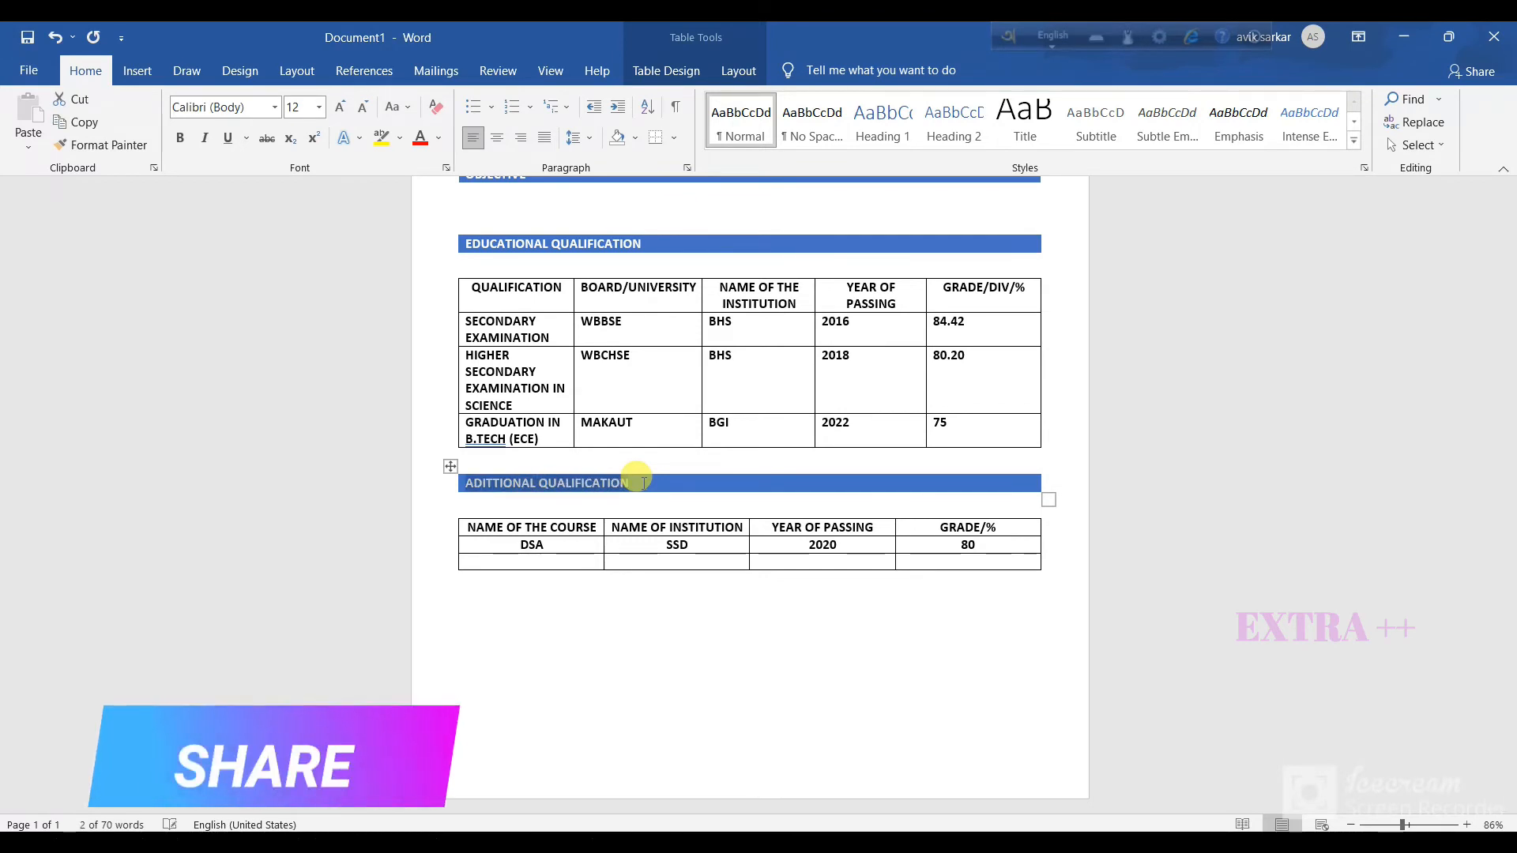
Fill the third row of the additional qualification table with "PROJECT IN SOMETHING", "VVB", "2021" and "58".
{"action": "left_click", "coordinate": [541, 556]}
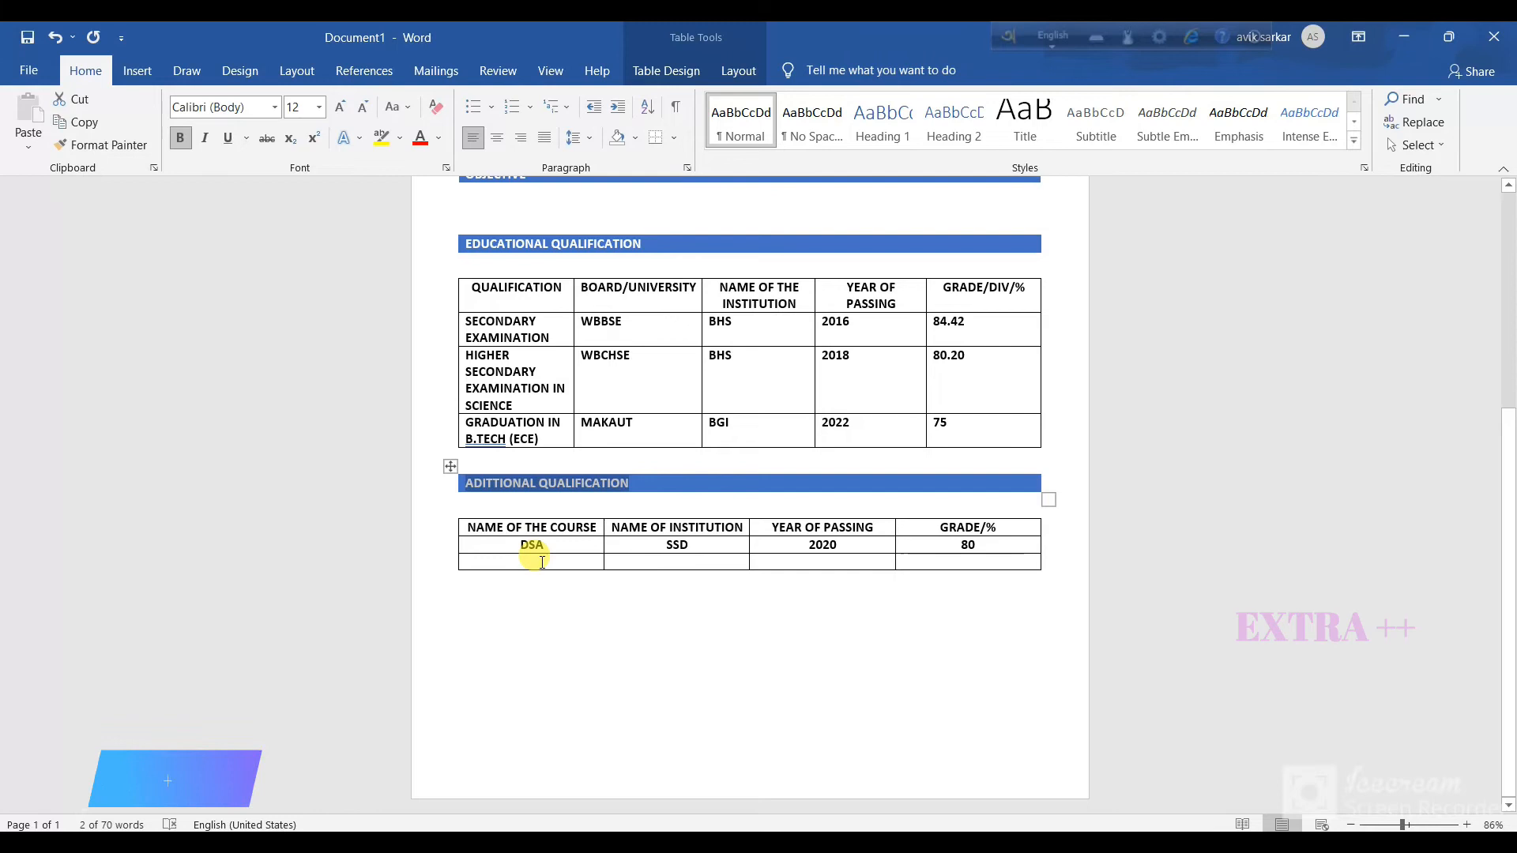
{"action": "type", "text": "PROJ"}
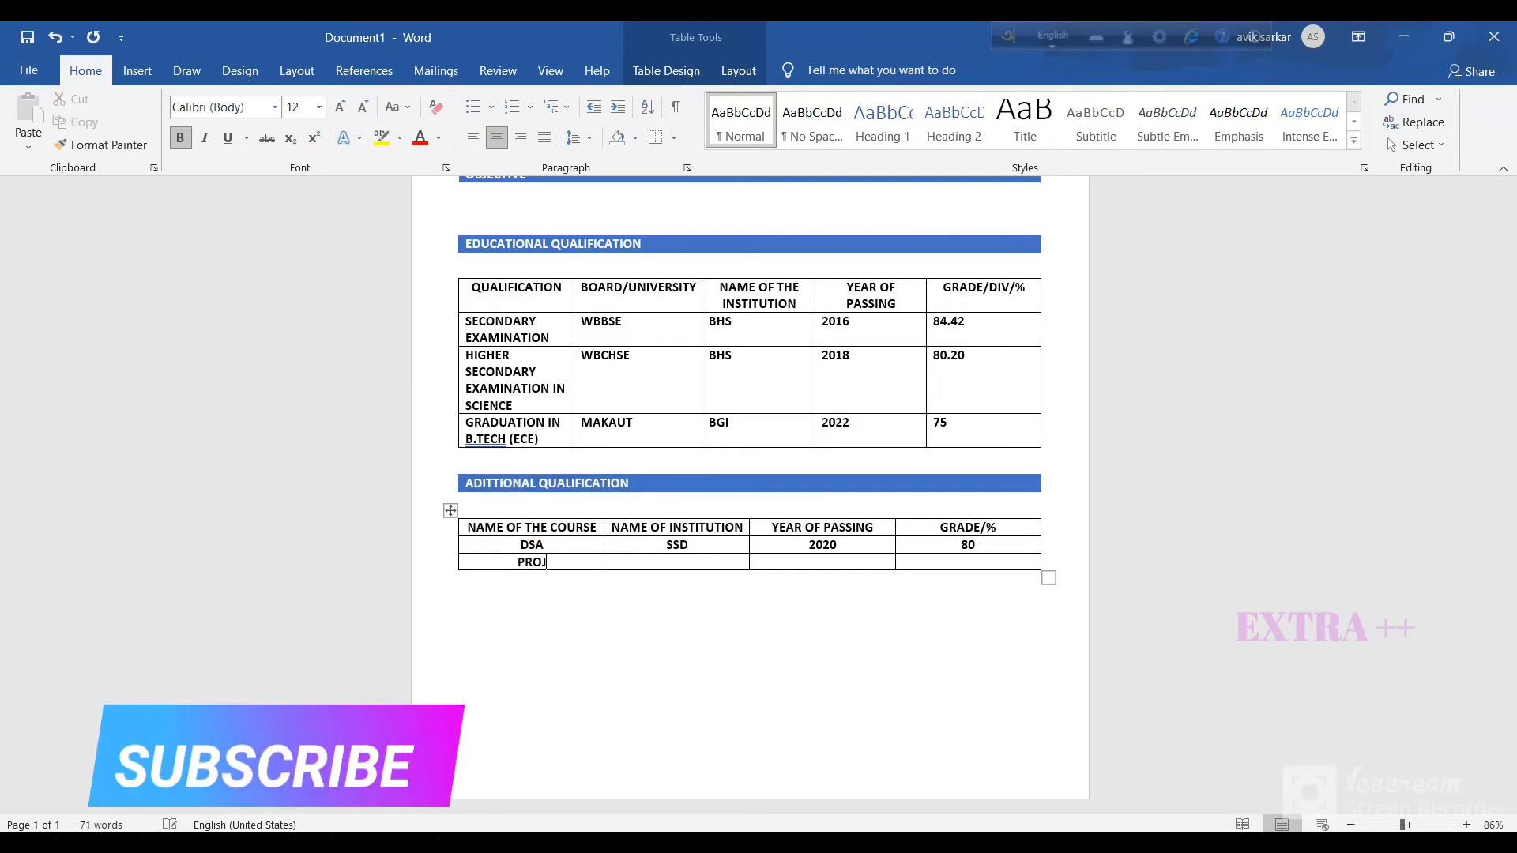
{"action": "type", "text": "ECT IN SOMETHING"}
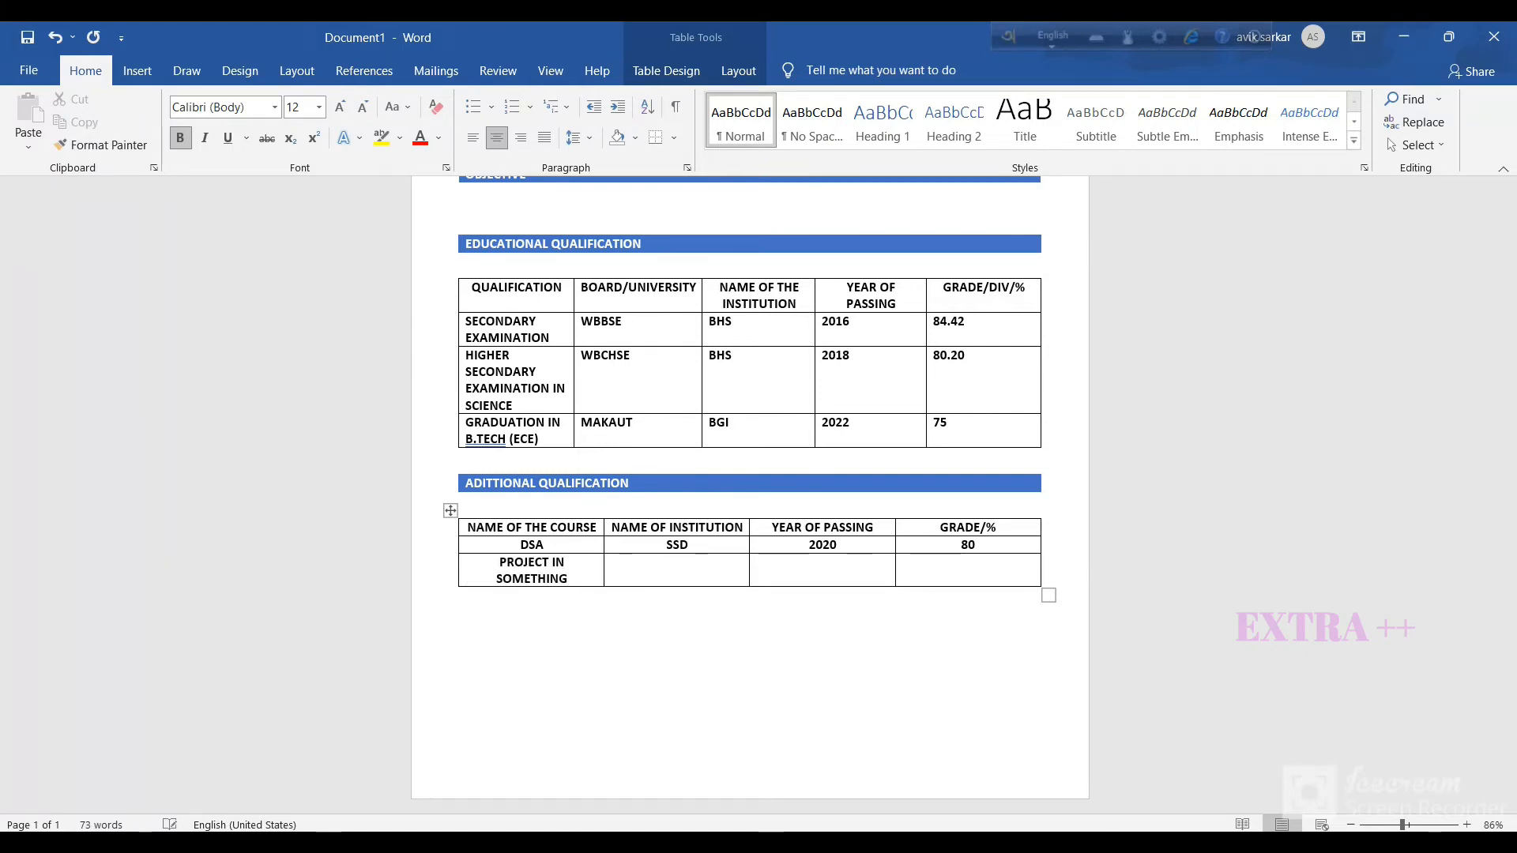
{"action": "key", "text": "Tab"}
{"action": "type", "text": "VVB"}
{"action": "key", "text": "Tab"}
{"action": "type", "text": "2021"}
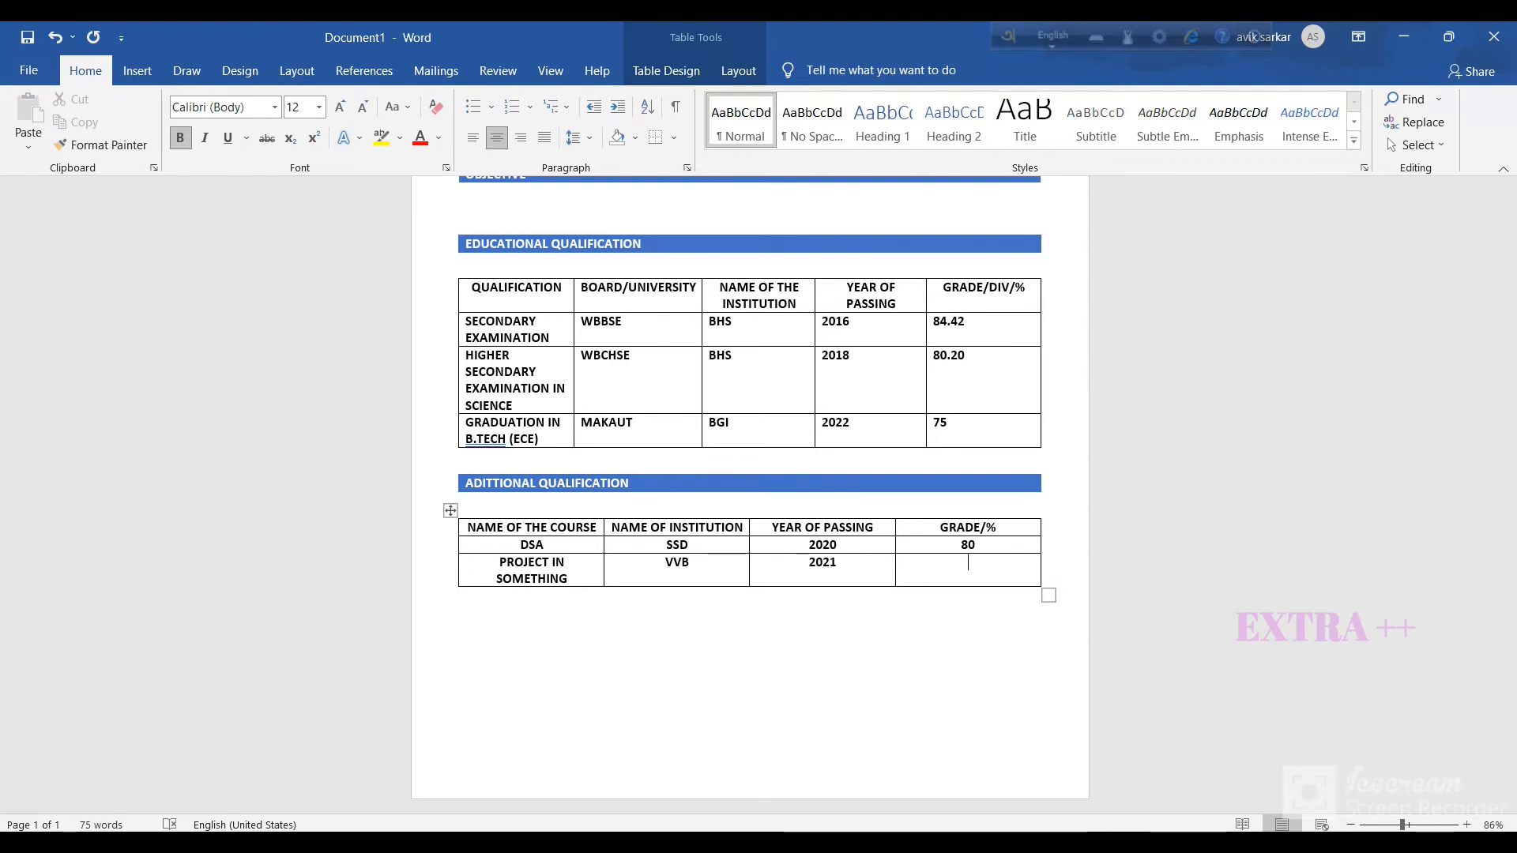
{"action": "type", "text": "58"}
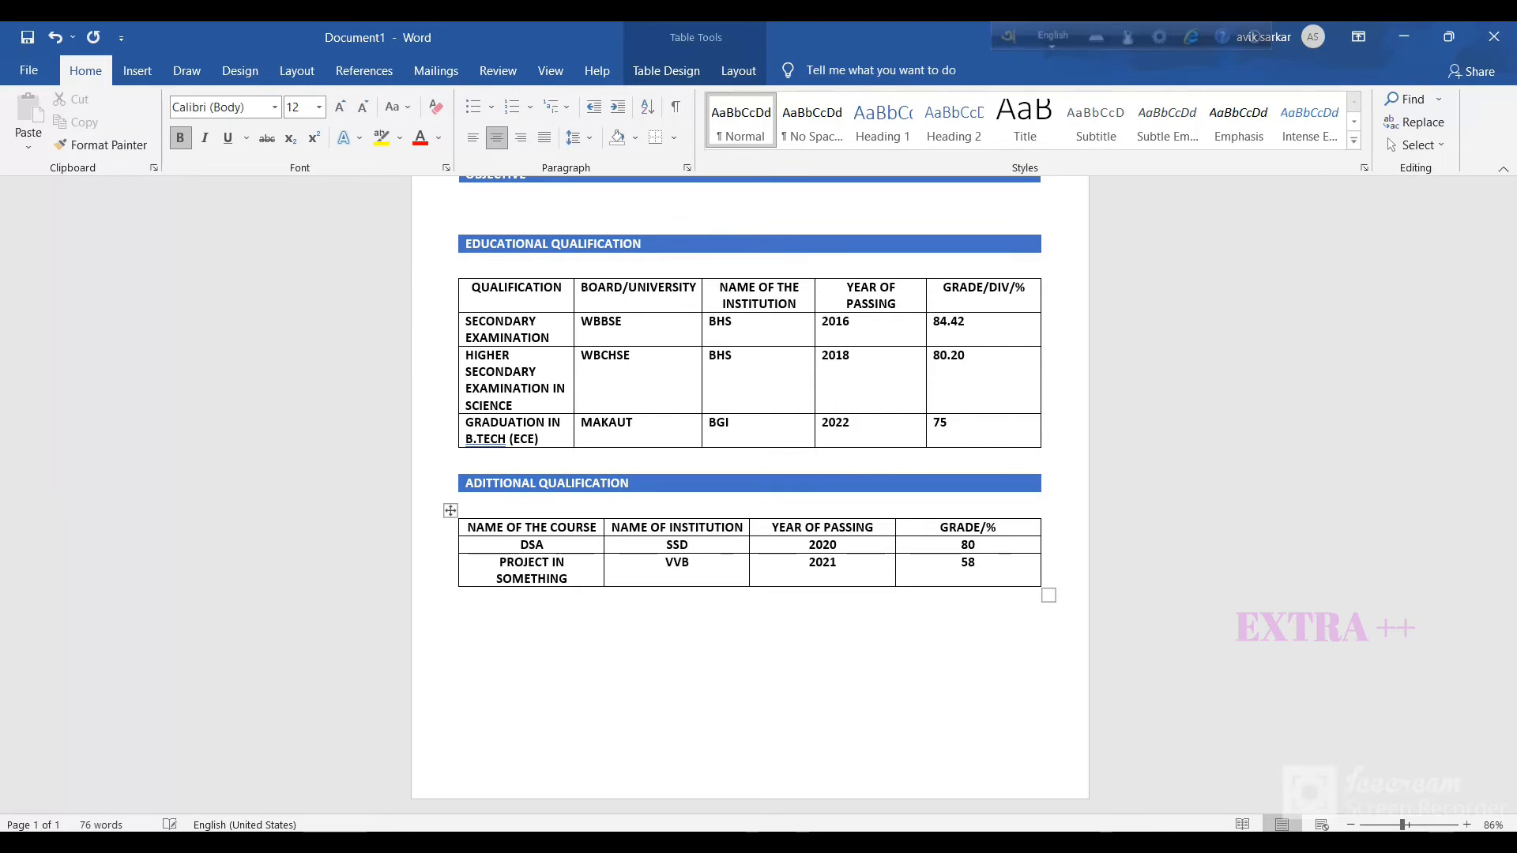
Try adding extra empty rows at the end of the additional qualification table, then undo them.
{"action": "key", "text": "Return"}
{"action": "key", "text": "Tab"}
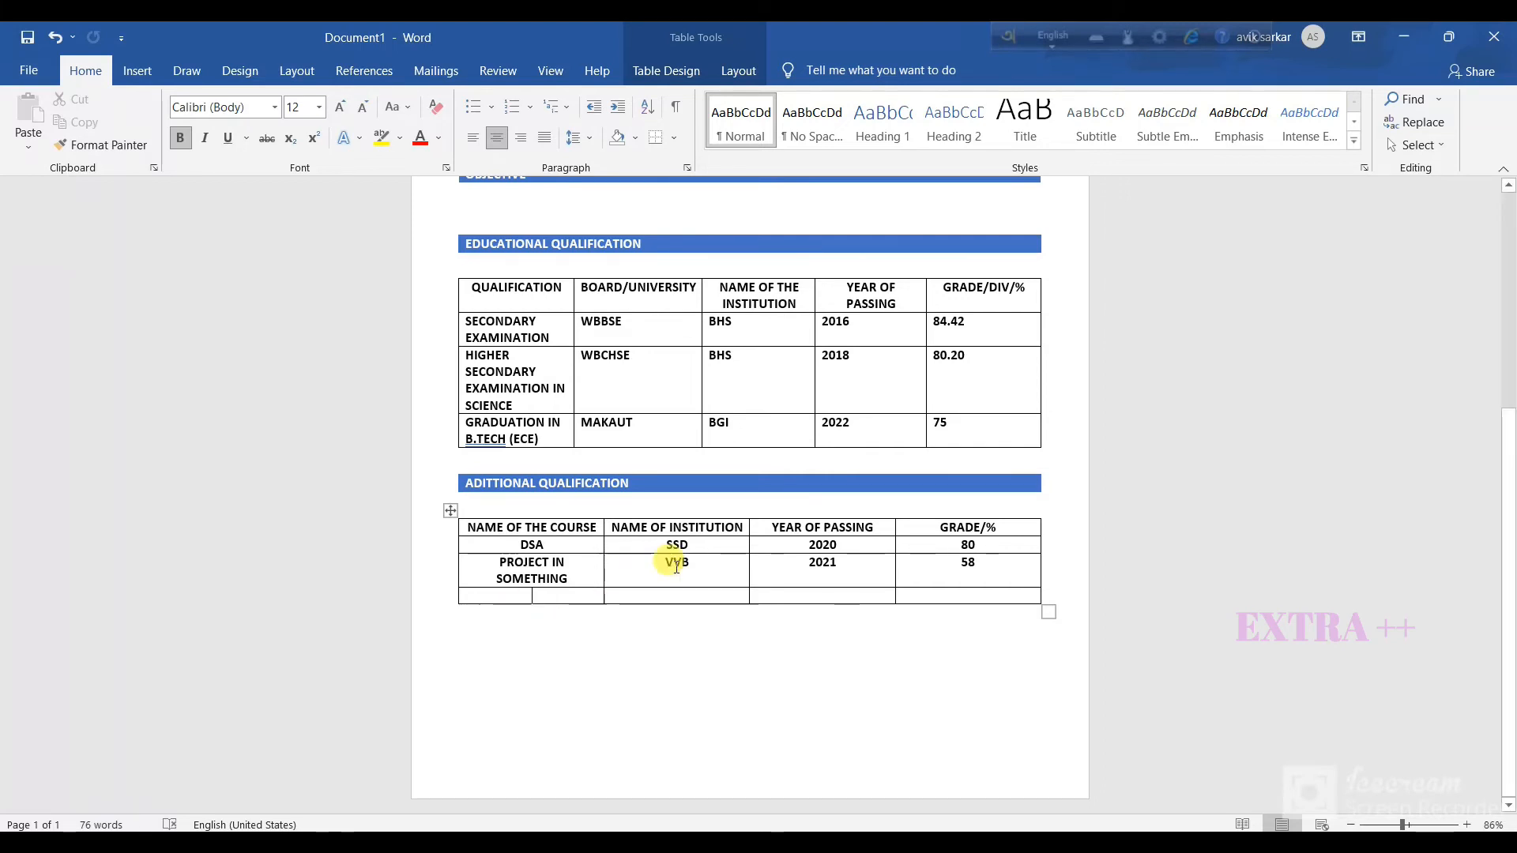
{"action": "key", "text": "ctrl+z"}
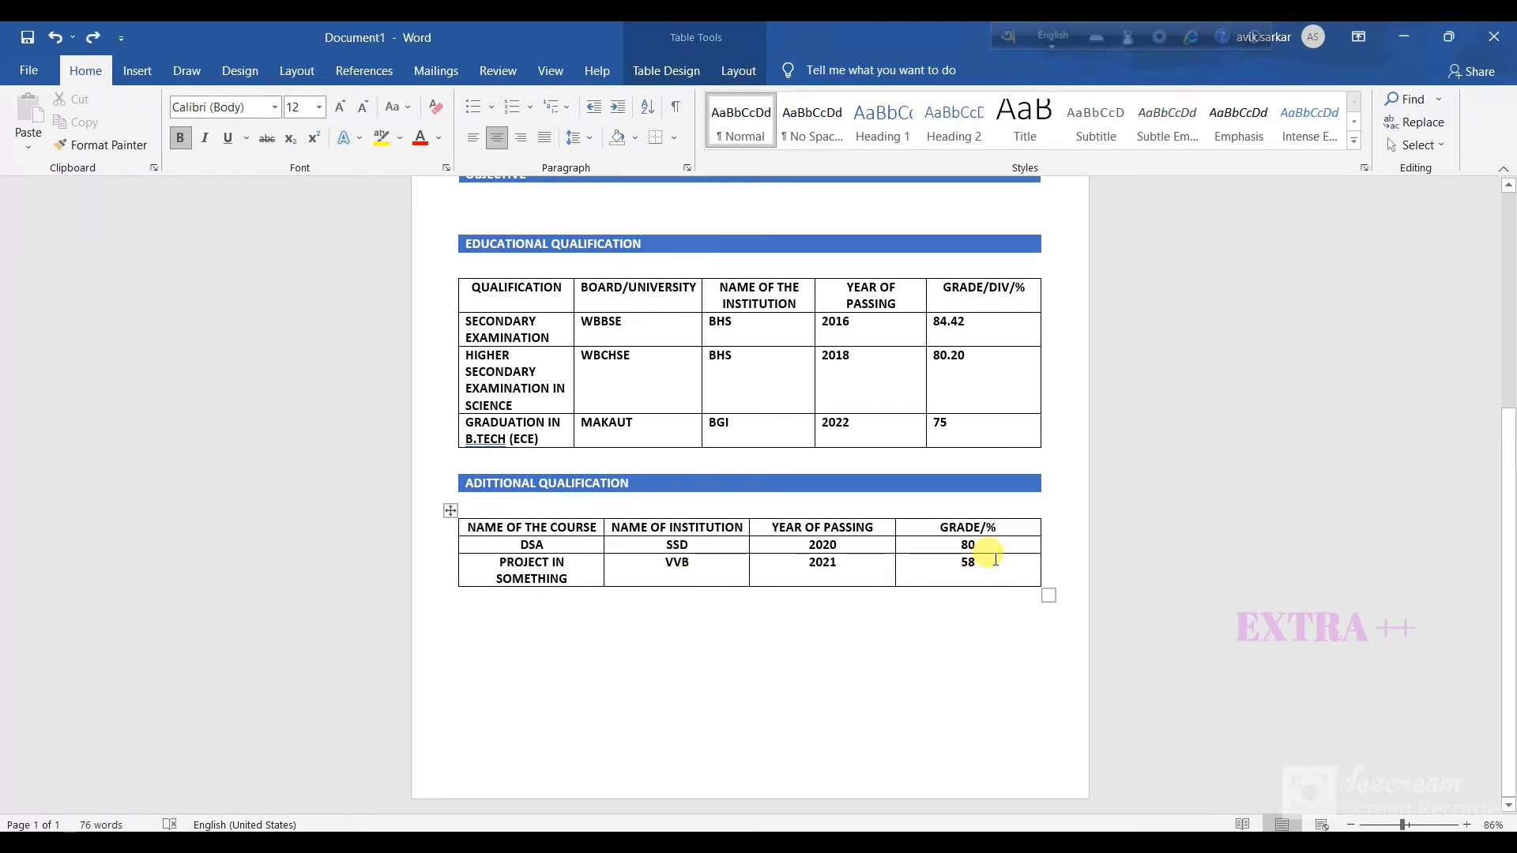
{"action": "key", "text": "Tab"}
{"action": "key", "text": "Tab"}
{"action": "key", "text": "Tab"}
{"action": "key", "text": "Tab"}
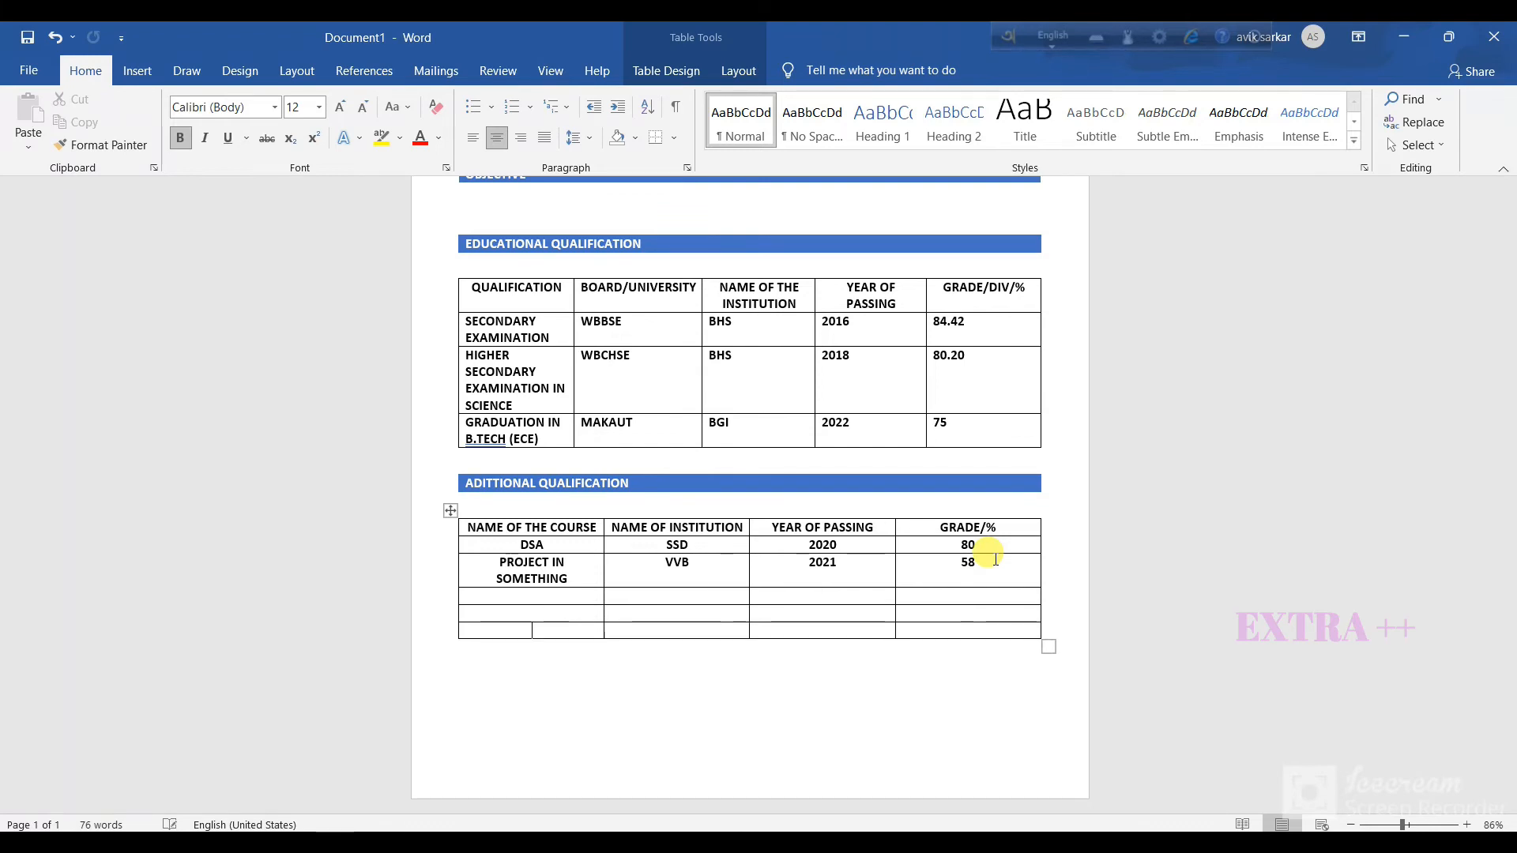
{"action": "key", "text": "ctrl+z"}
{"action": "key", "text": "ctrl+z"}
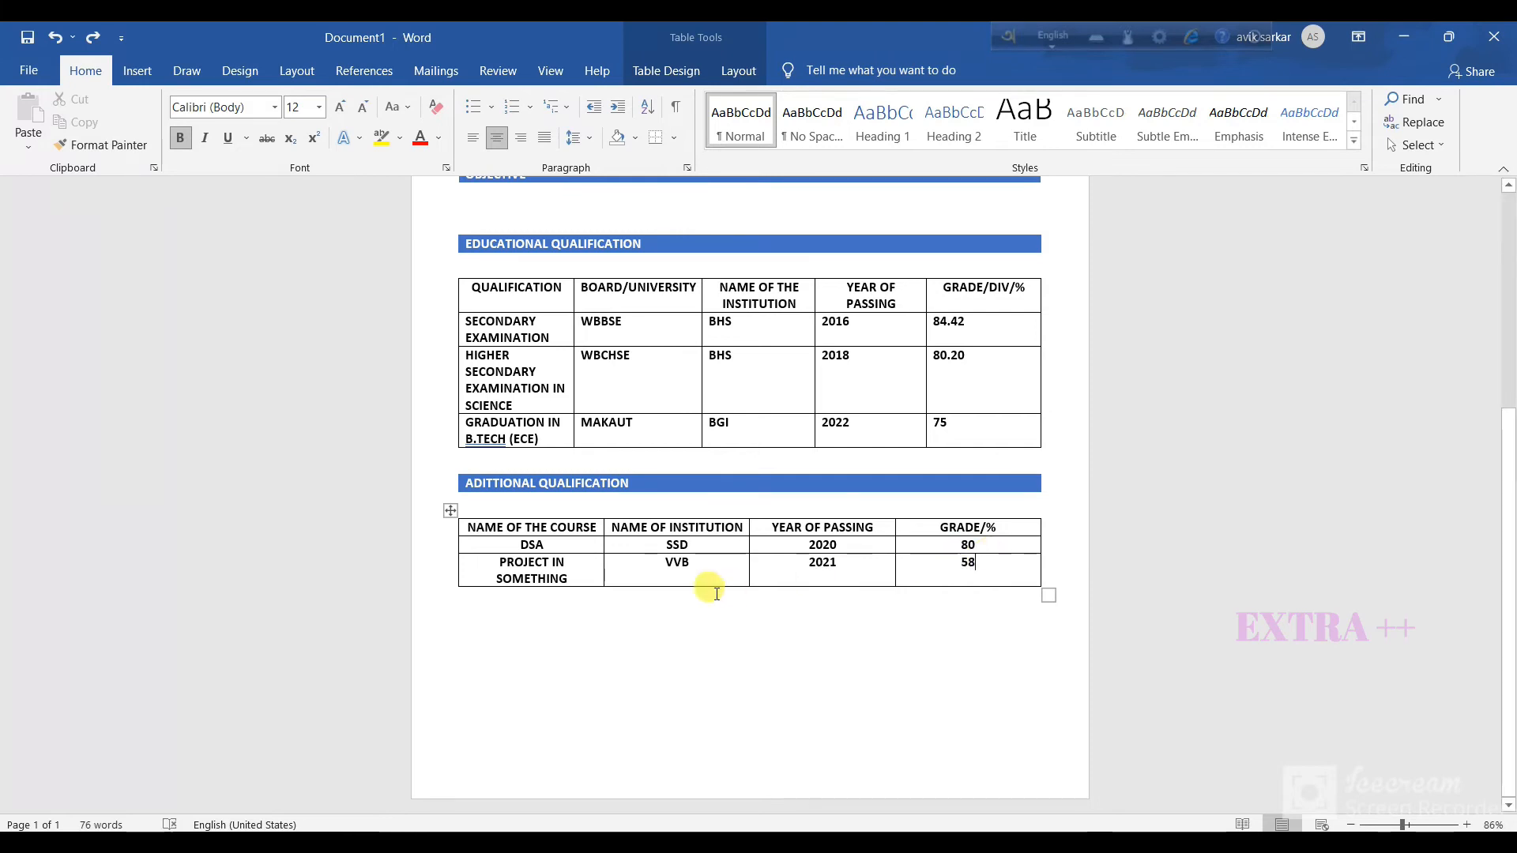
Insert a table with 1 column and 1 row below the additional qualification table, leaving a blank line between them.
{"action": "left_click", "coordinate": [560, 628]}
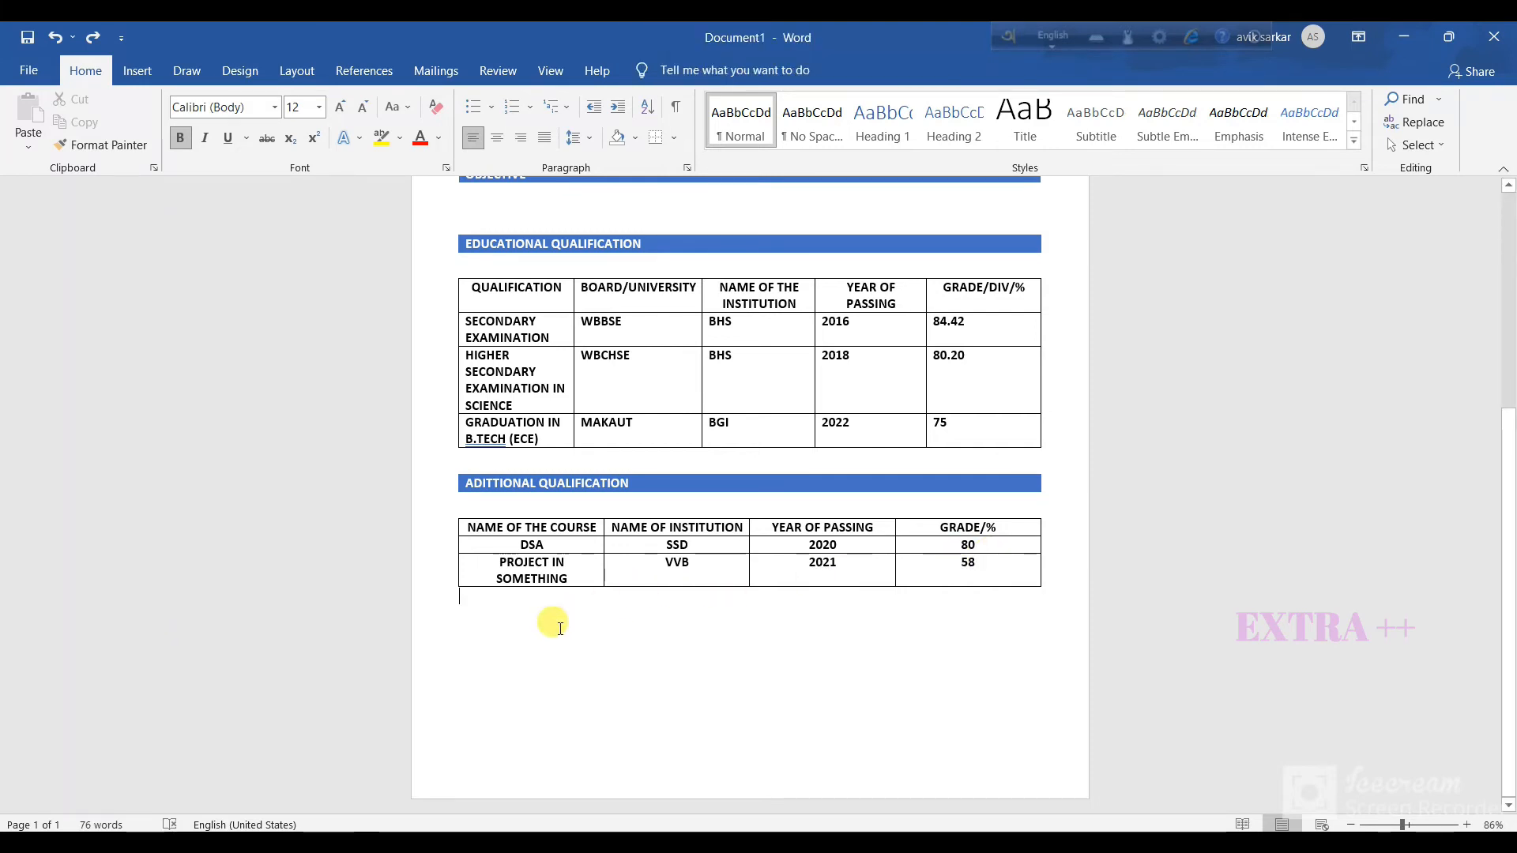
{"action": "key", "text": "alt+n"}
{"action": "type", "text": "ti"}
{"action": "type", "text": "1"}
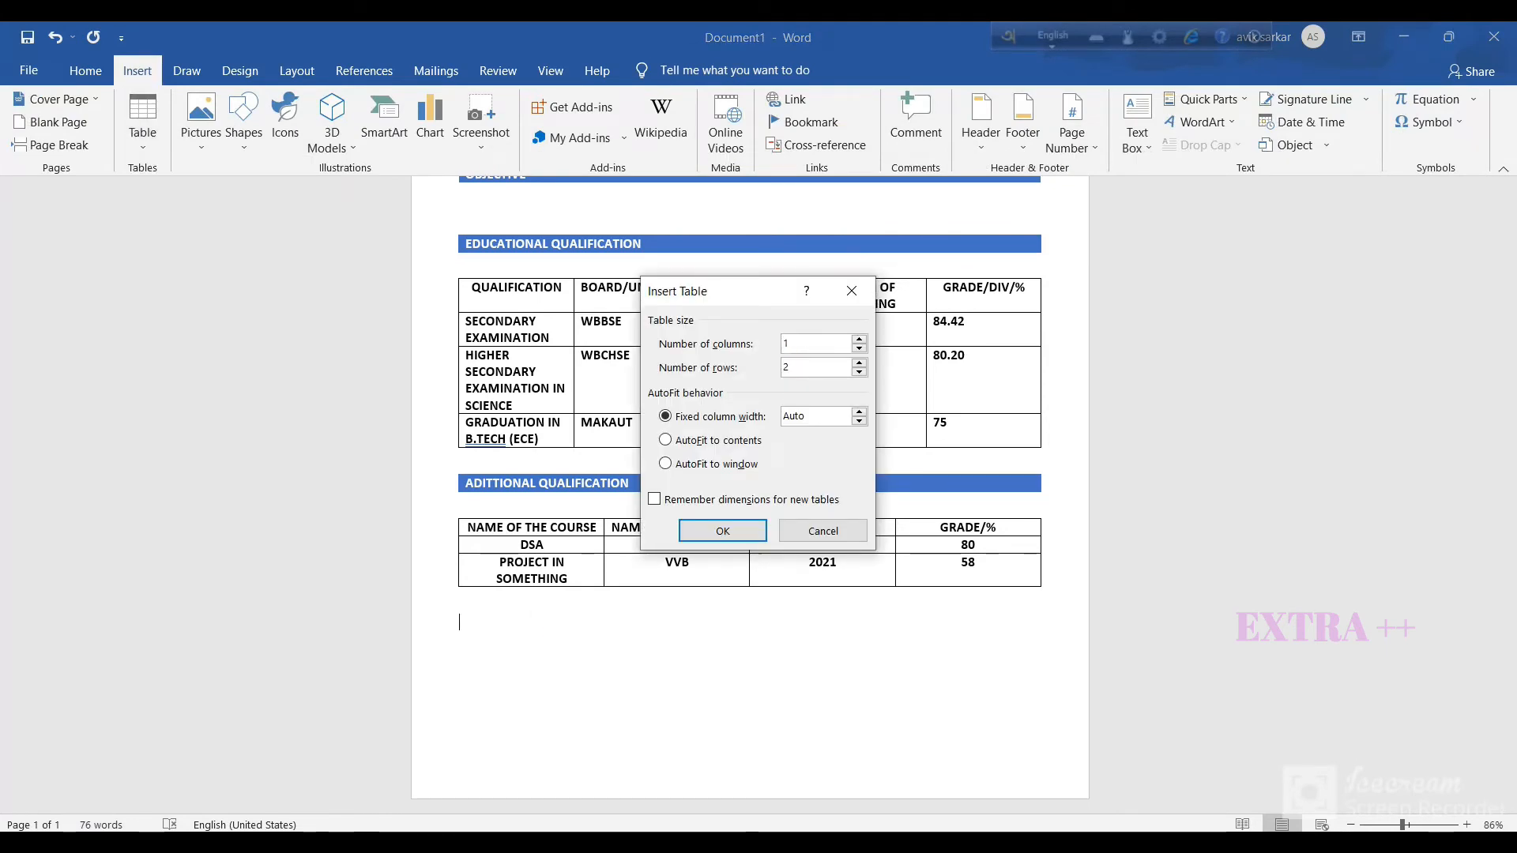
{"action": "left_click", "coordinate": [858, 373]}
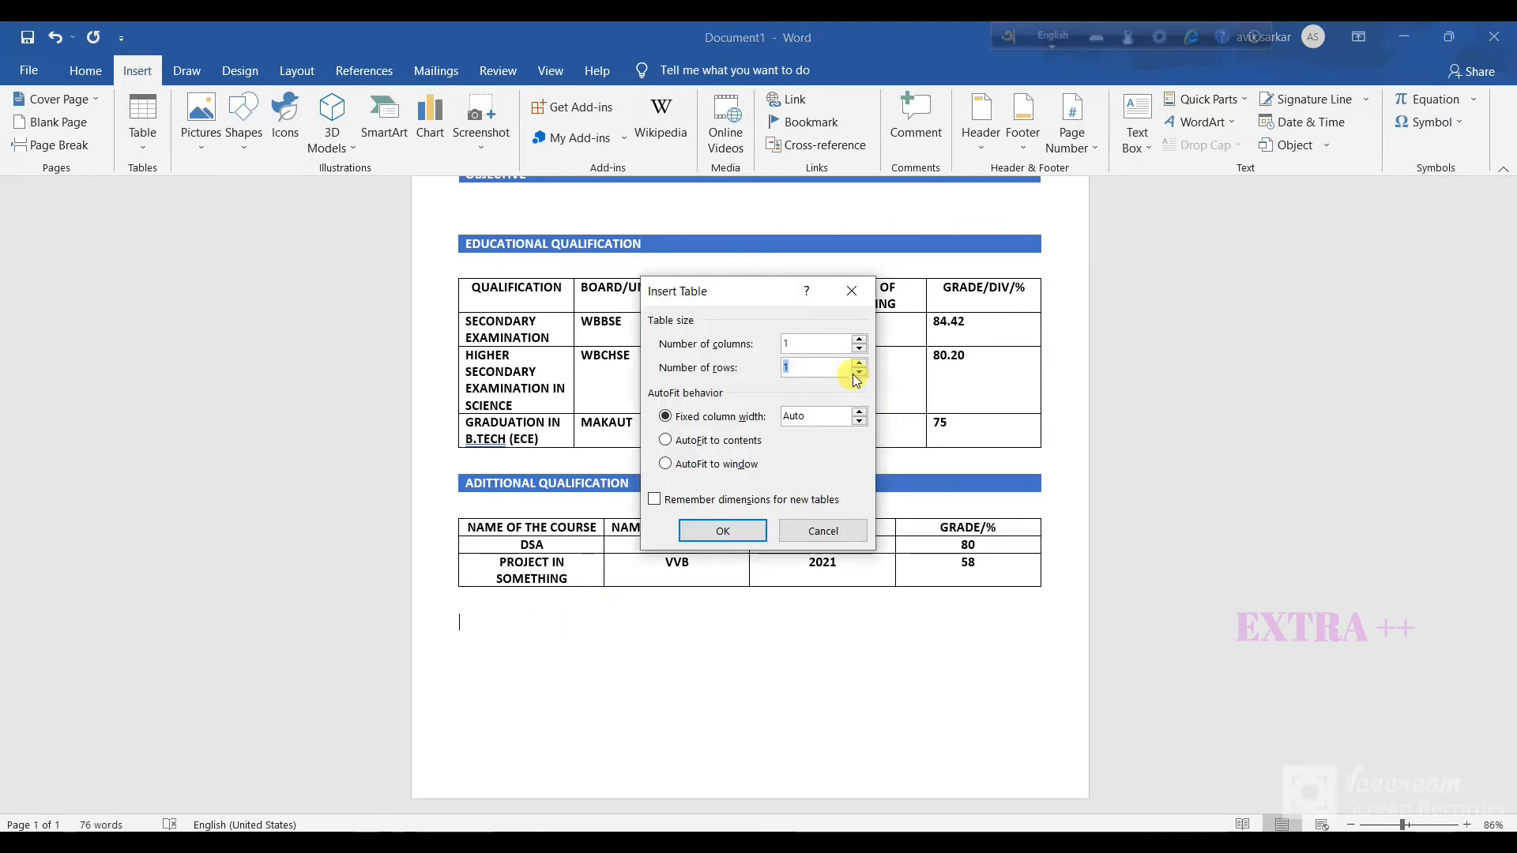
{"action": "key", "text": "Return"}
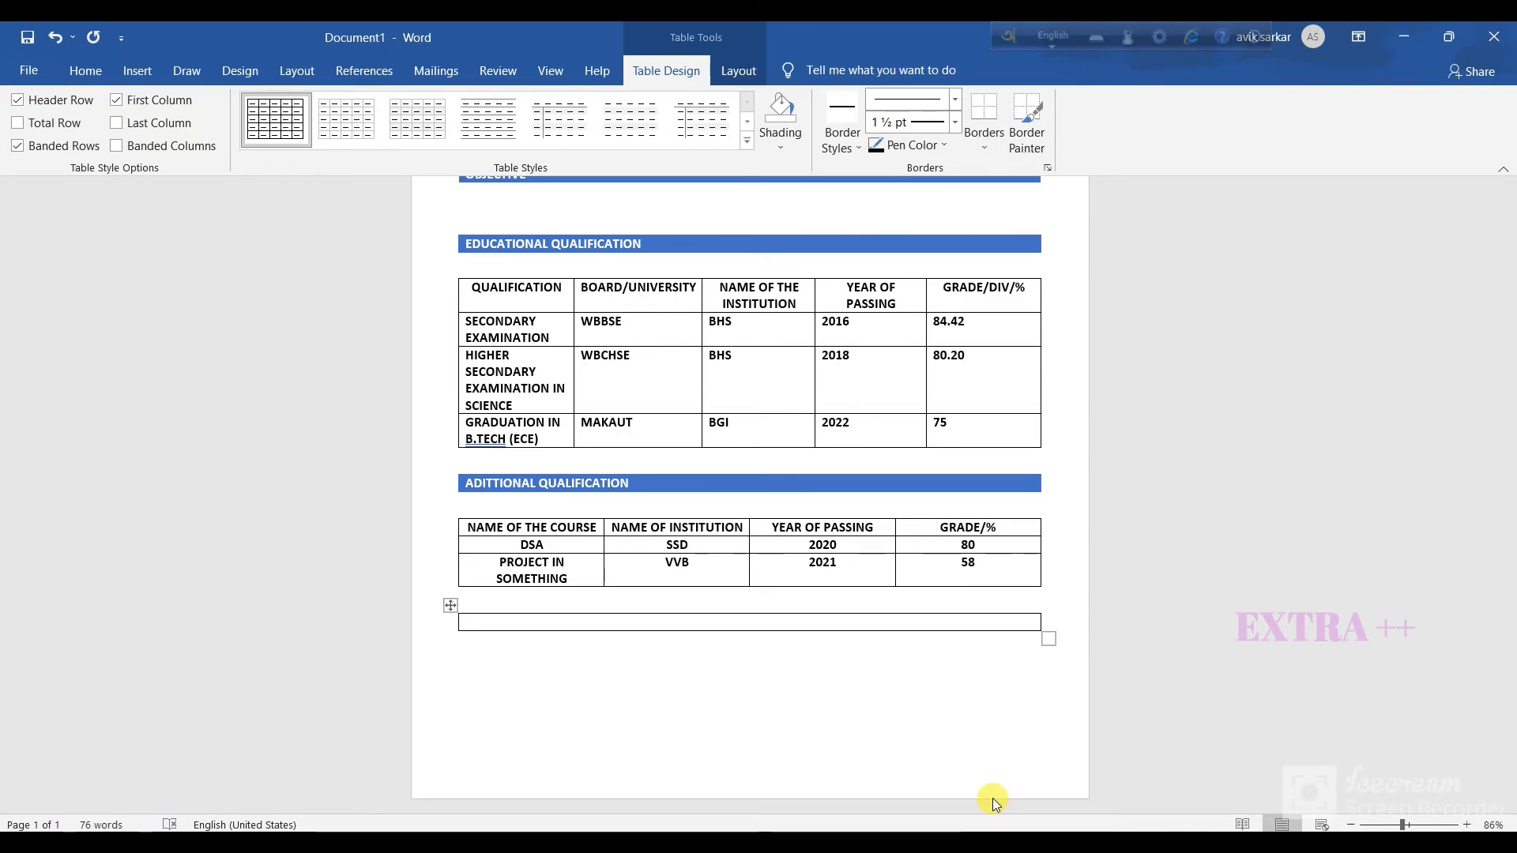
Enter "PARENTS'S NAME:" in the one-cell table and apply the blue grid table style with a solid header.
{"action": "type", "text": "PARENTS;"}
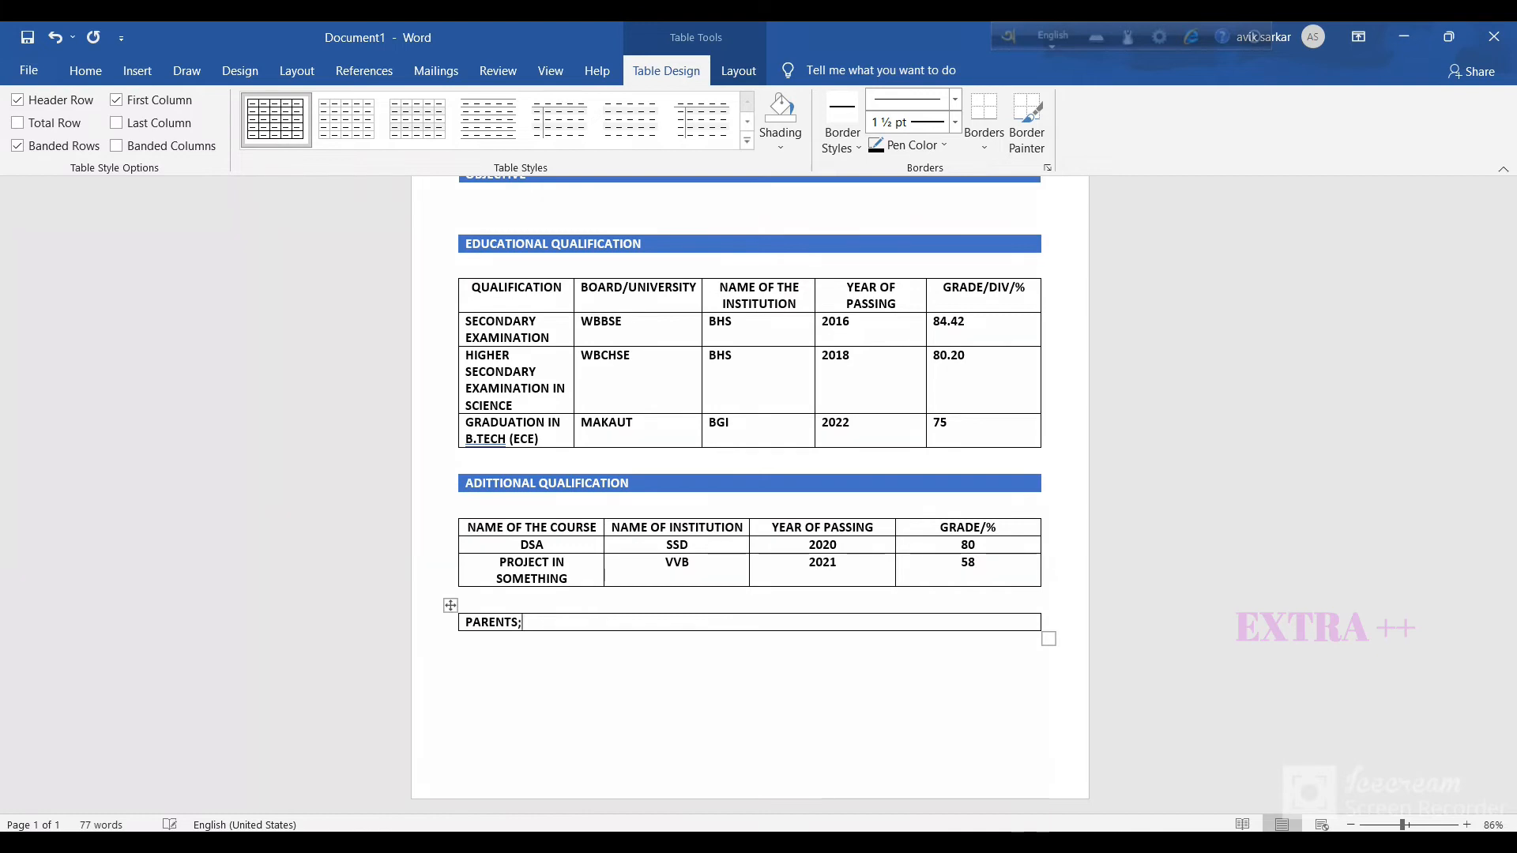
{"action": "type", "text": "N"}
{"action": "key", "text": "BackSpace"}
{"action": "type", "text": "S NAME:"}
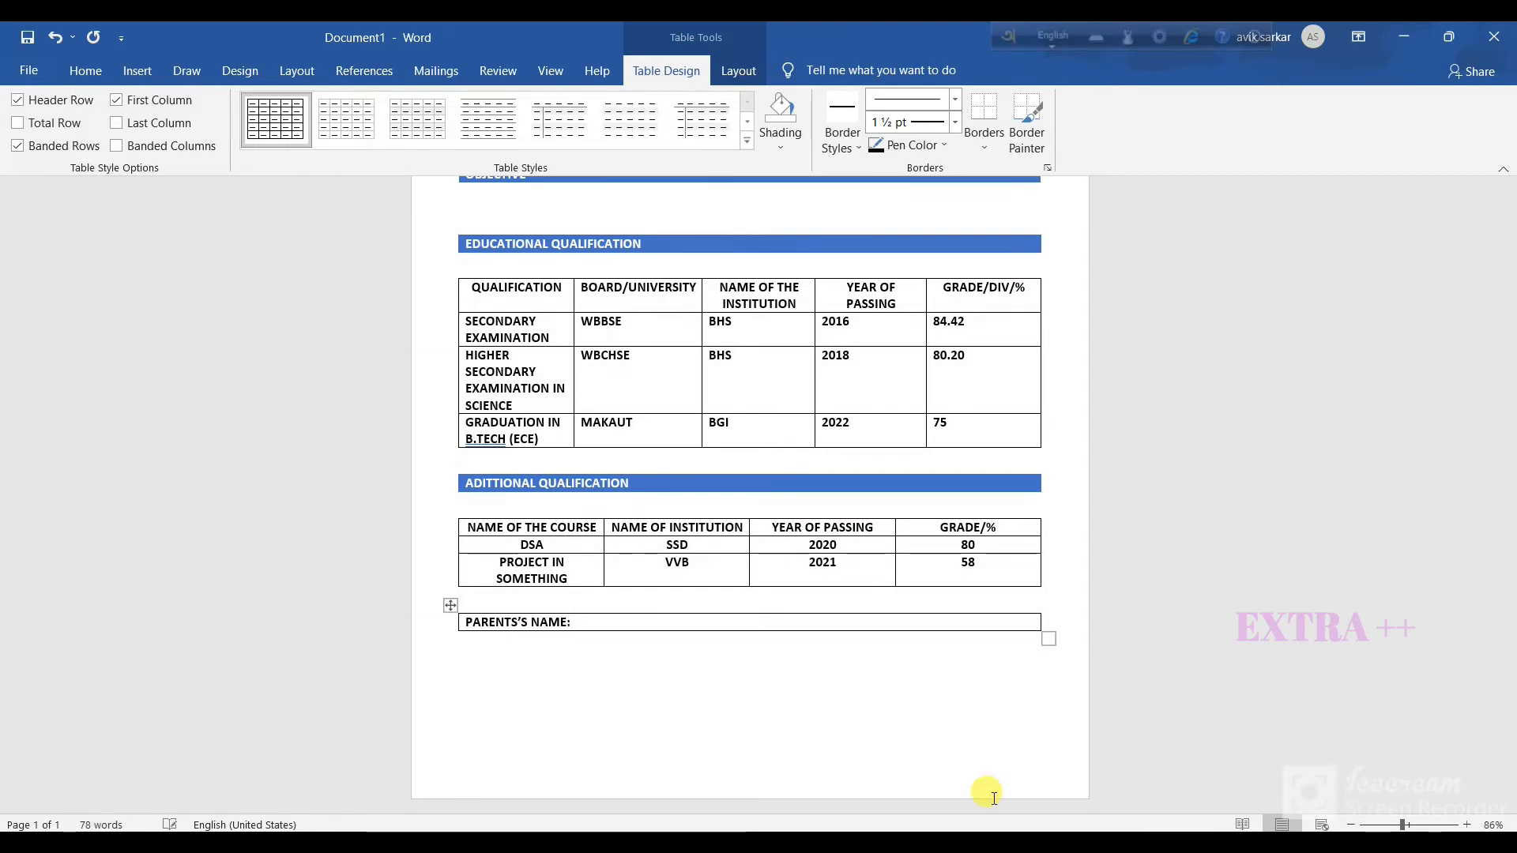
{"action": "left_click", "coordinate": [746, 141]}
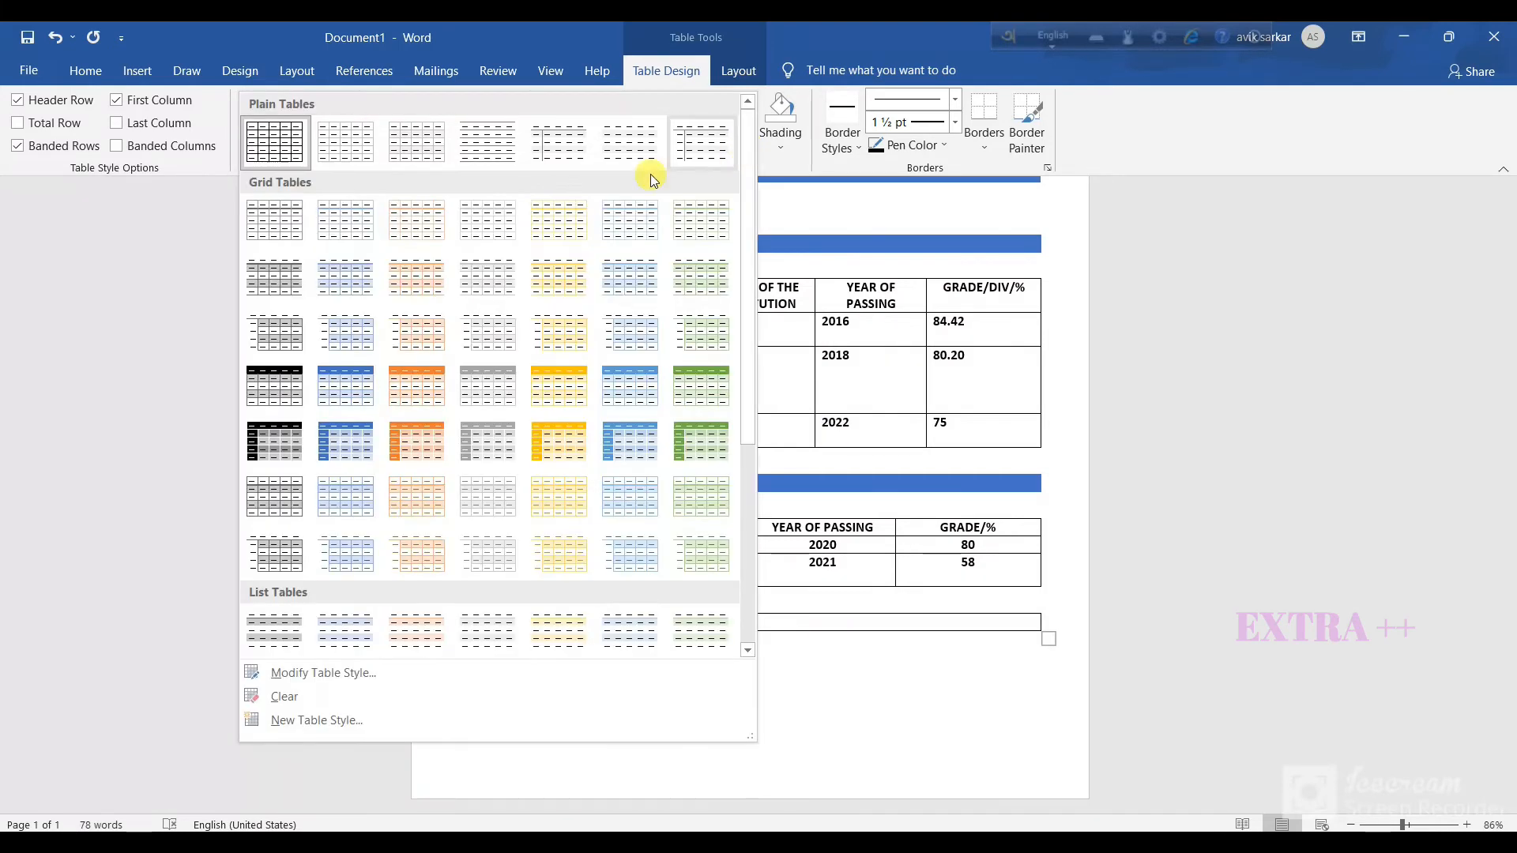
{"action": "left_click", "coordinate": [345, 377]}
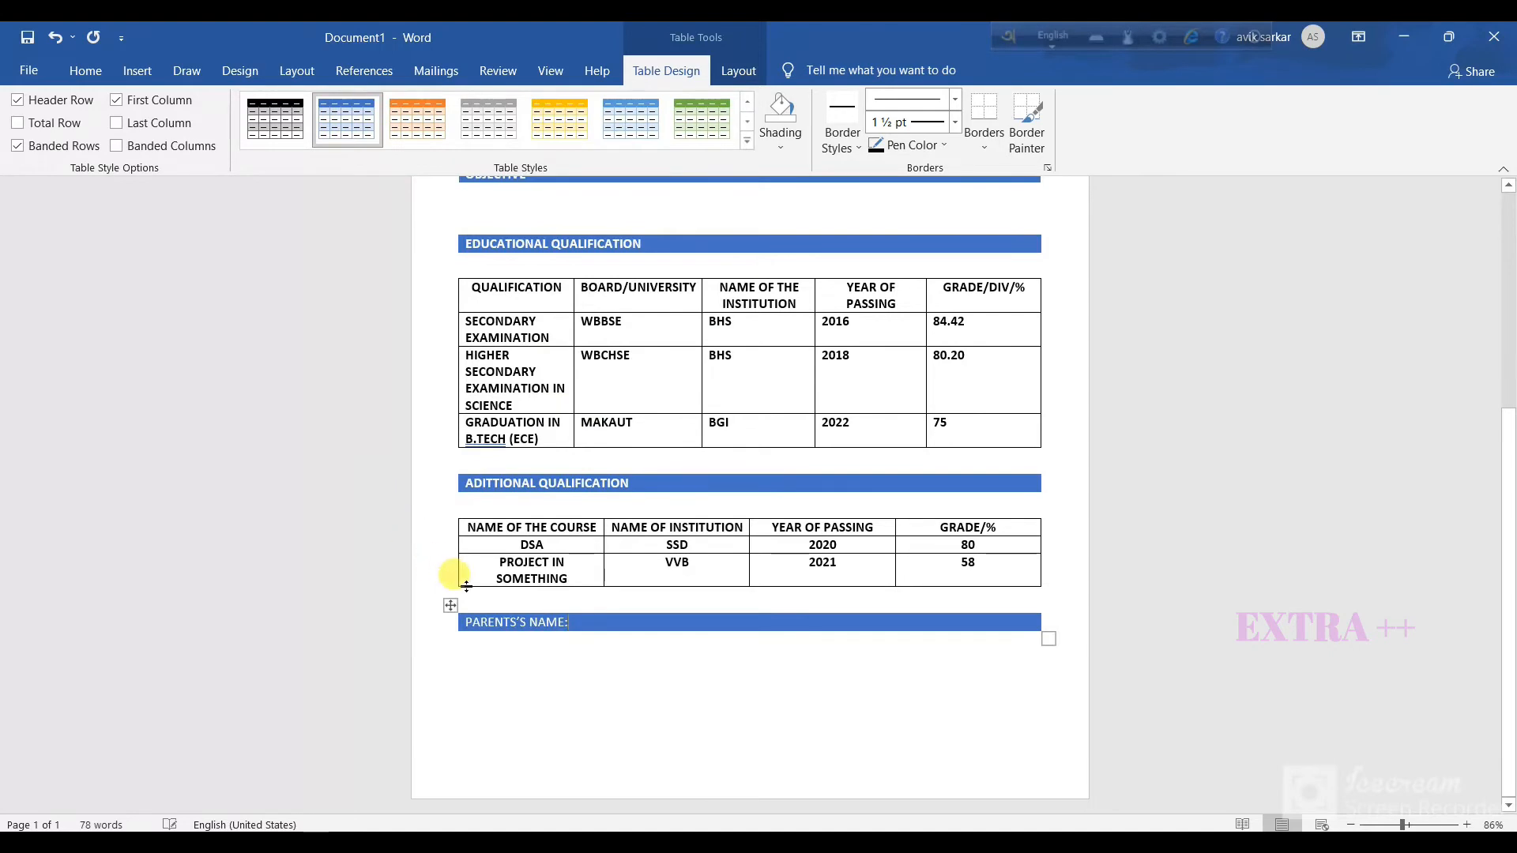
Add the label "FATHER'S NAME:" below the "PARENTS'S NAME:" bar, leaving a blank line between them.
{"action": "left_click", "coordinate": [483, 644]}
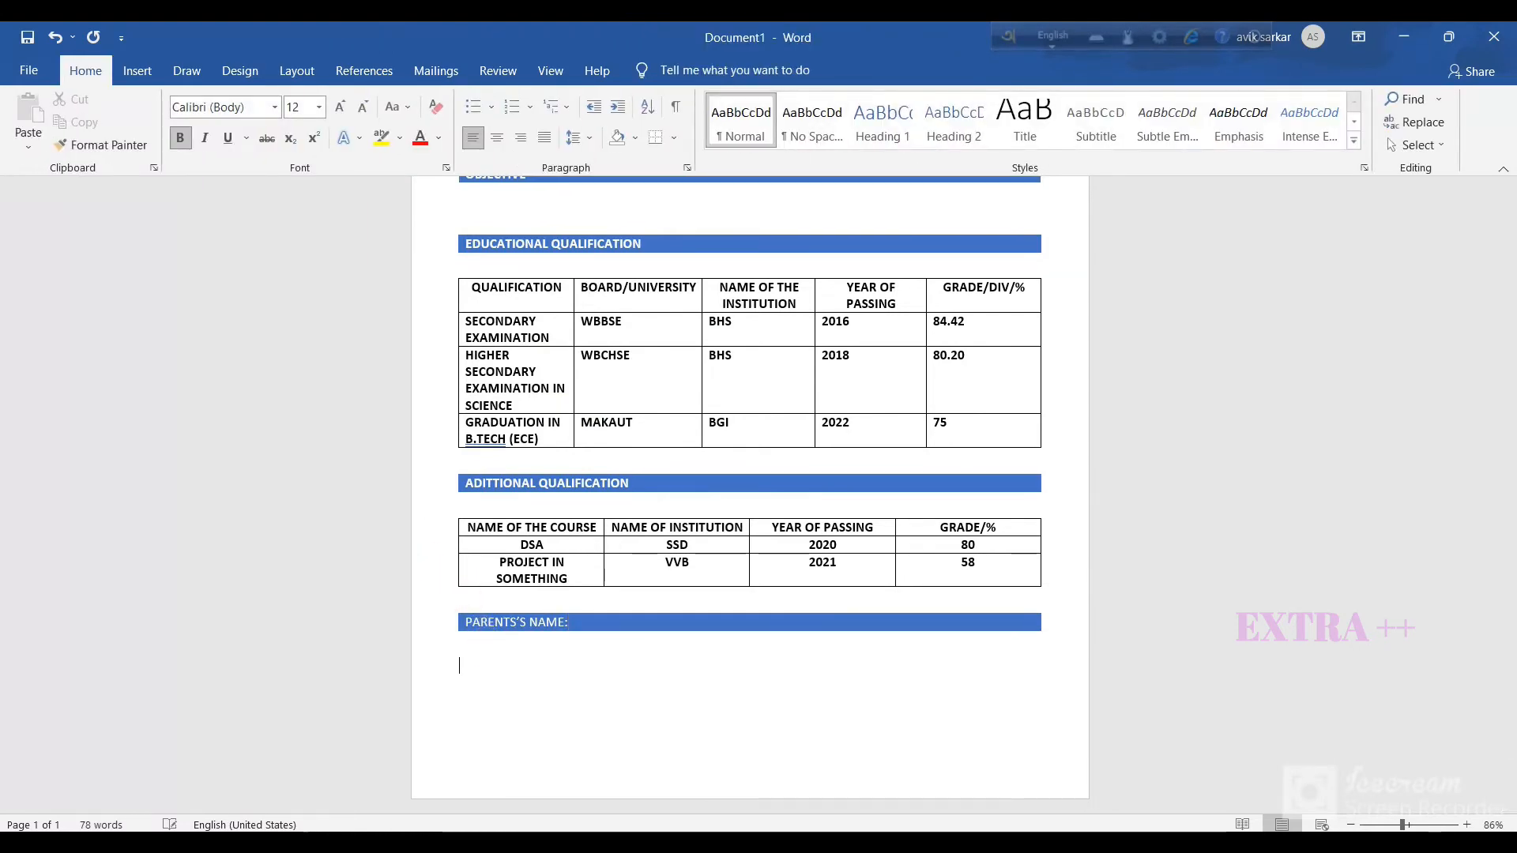
{"action": "type", "text": "FAT"}
{"action": "type", "text": "HER"}
{"action": "type", "text": "'S"}
{"action": "type", "text": " NAME"}
{"action": "type", "text": ":"}
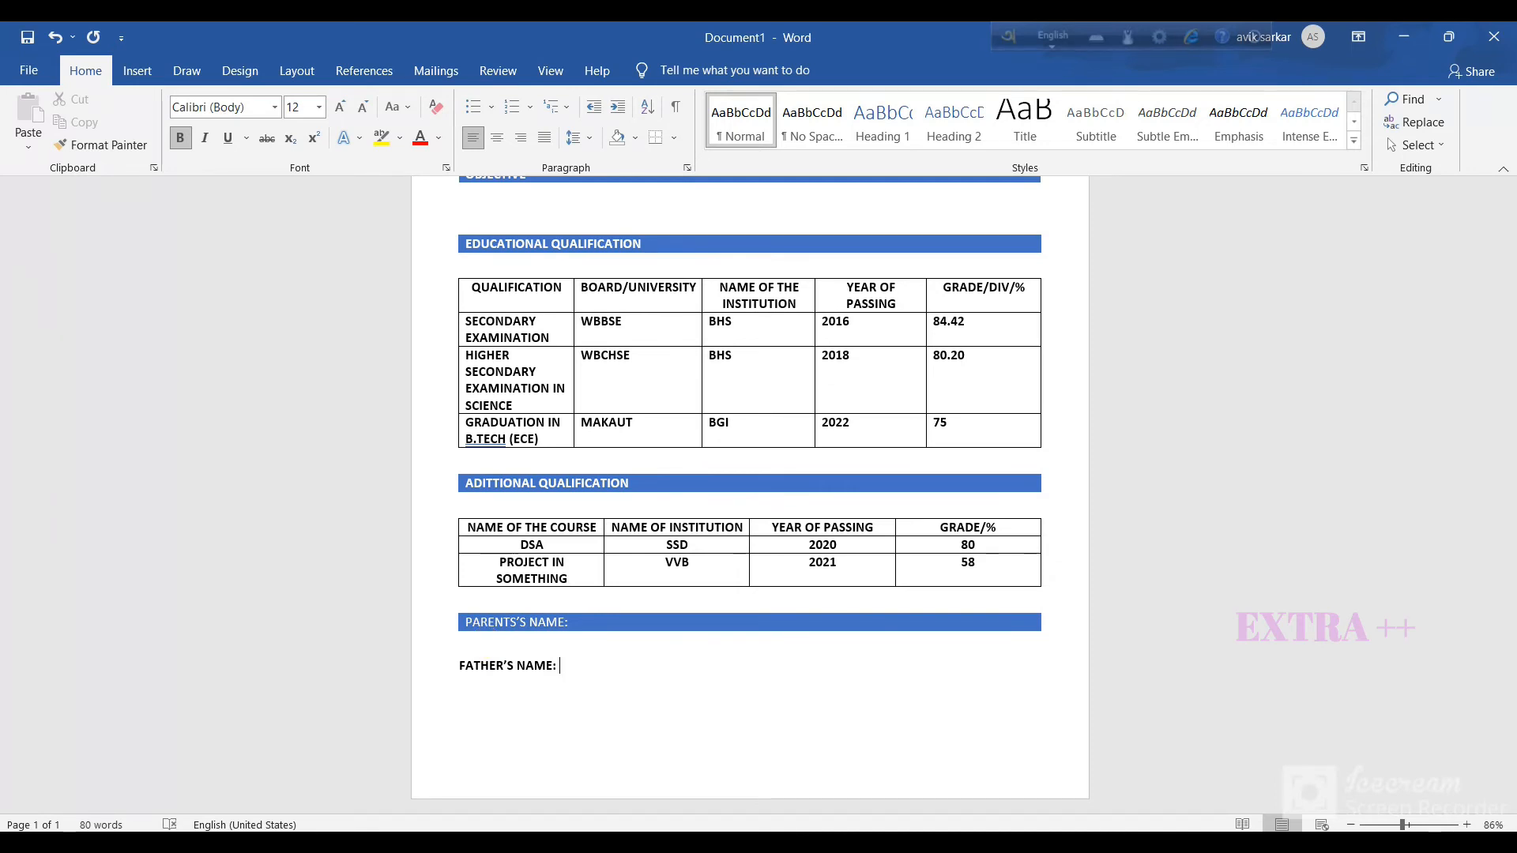
{"action": "key", "text": "BackSpace"}
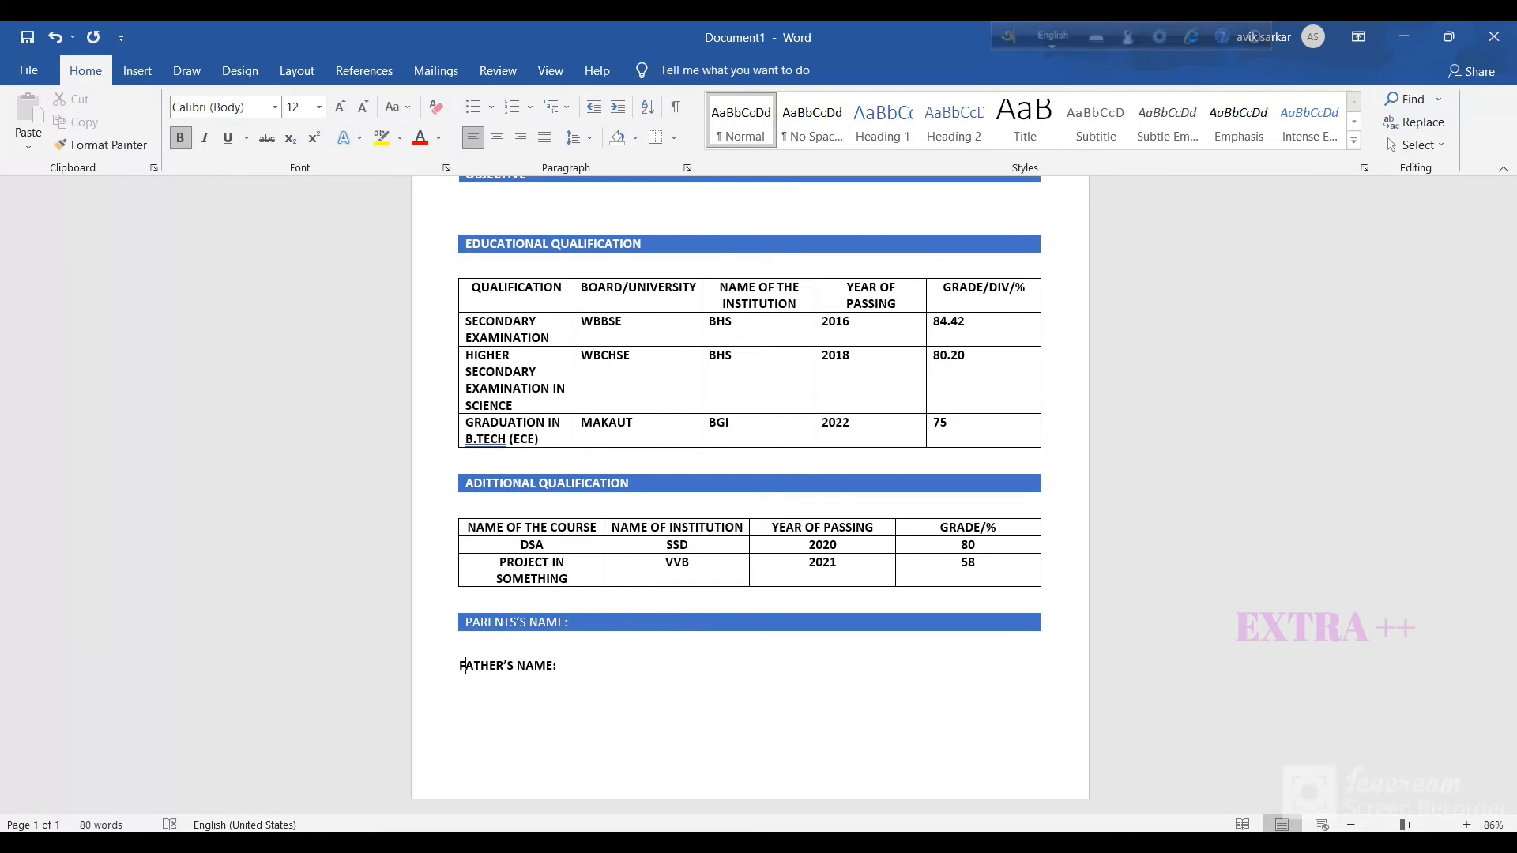
Remove the blank line between the "PARENTS'S NAME:" bar and the "FATHER'S NAME:" label.
{"action": "key", "text": "Home"}
{"action": "key", "text": "BackSpace"}
{"action": "key", "text": "Right"}
{"action": "key", "text": "Right"}
{"action": "key", "text": "Right"}
{"action": "key", "text": "Right"}
{"action": "key", "text": "Right"}
{"action": "key", "text": "Right"}
{"action": "key", "text": "End"}
Add the label "MOTHER'S NAME:" on a new line below "FATHER'S NAME:".
{"action": "key", "text": "Return"}
{"action": "type", "text": "MO"}
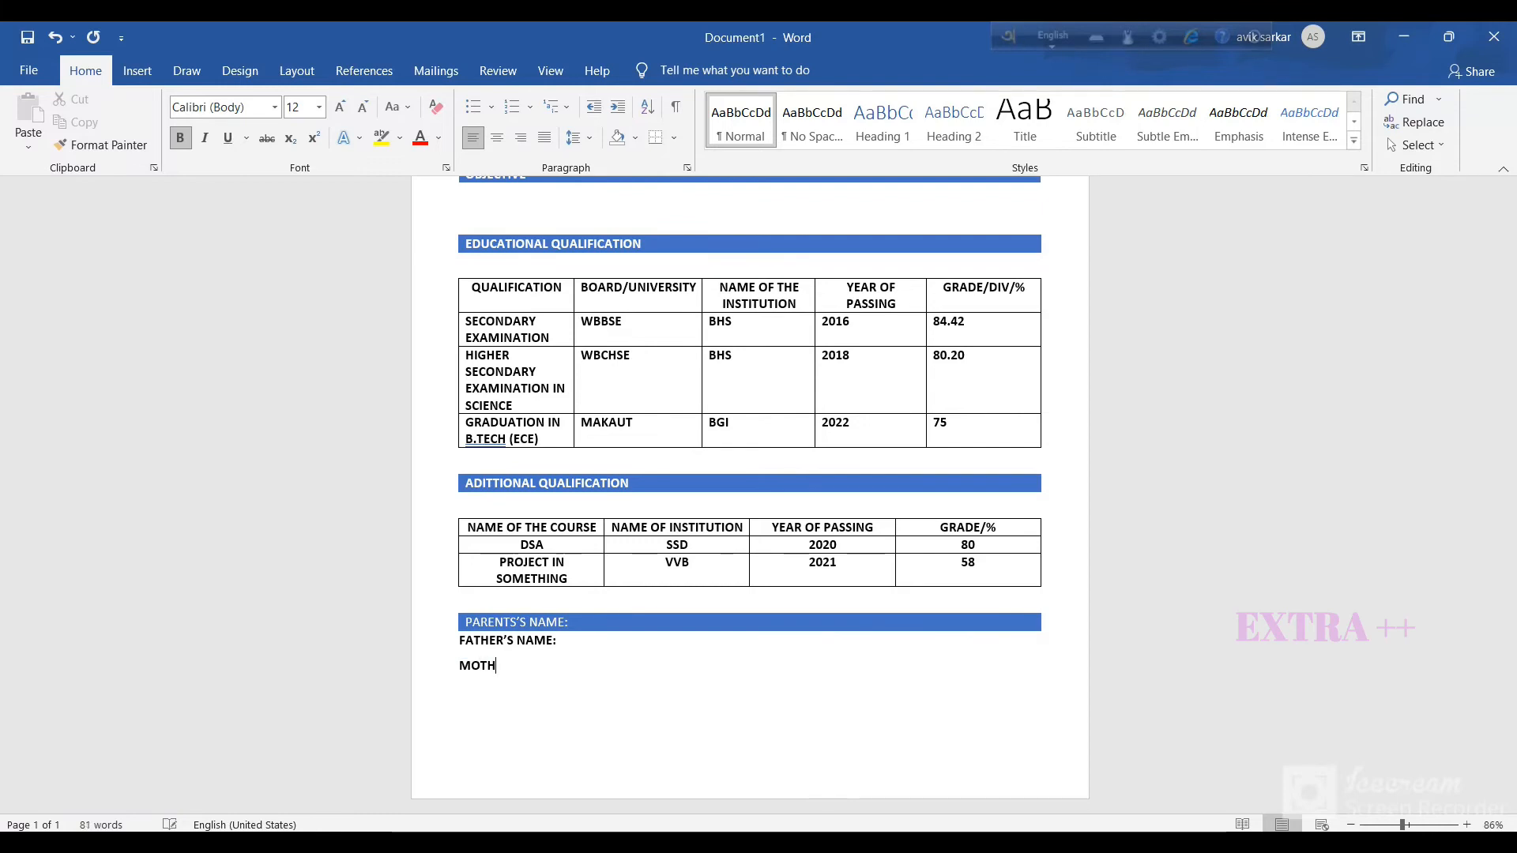
{"action": "type", "text": "THER'S NAME:"}
Insert a table with 1 column and 1 row on a new line below the "MOTHER'S NAME:" label.
{"action": "key", "text": "Return"}
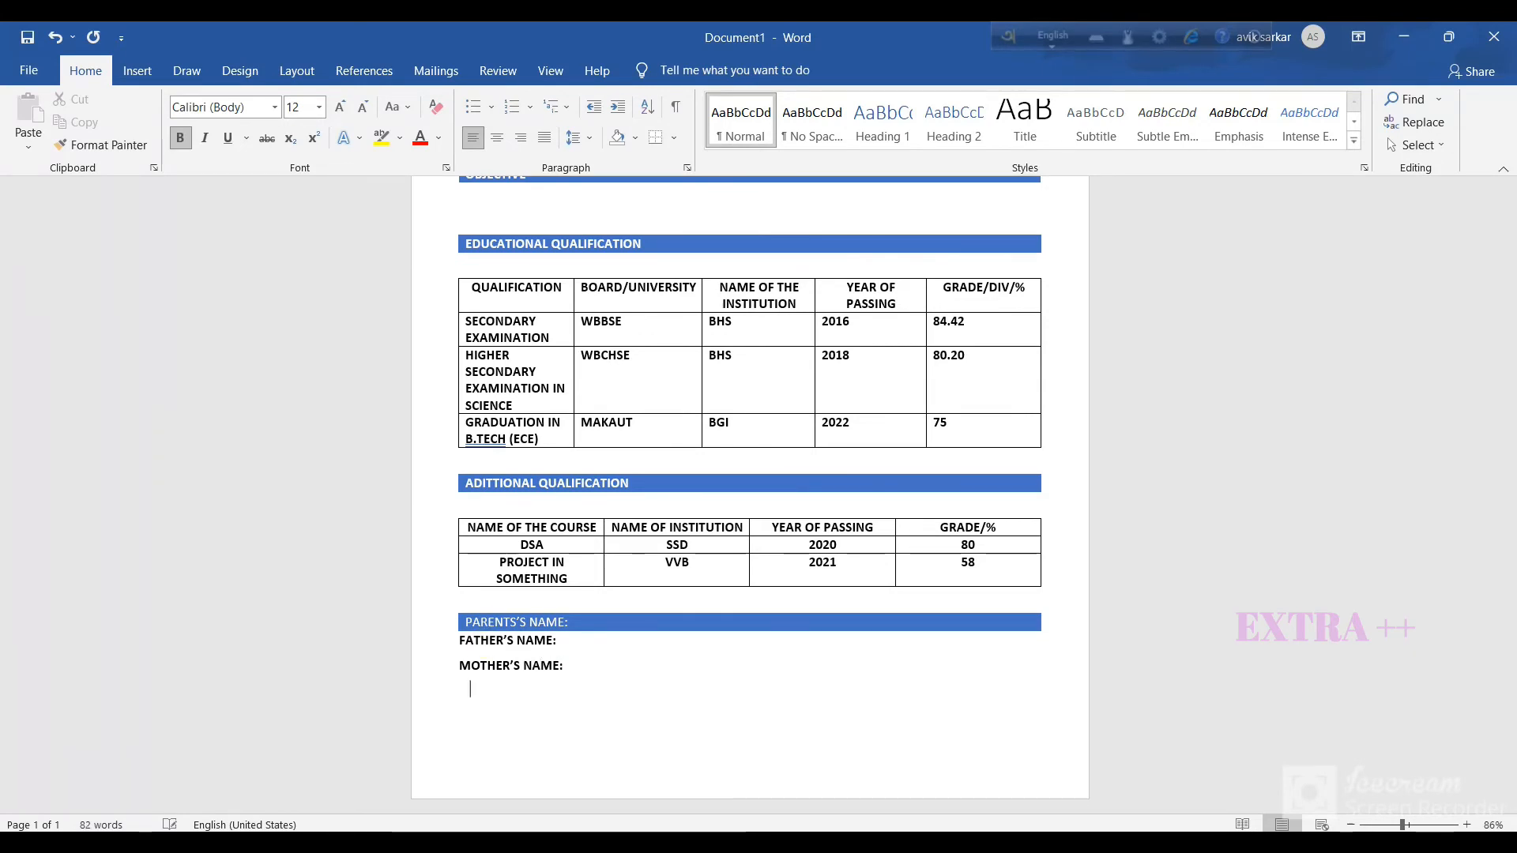
{"action": "key", "text": "alt"}
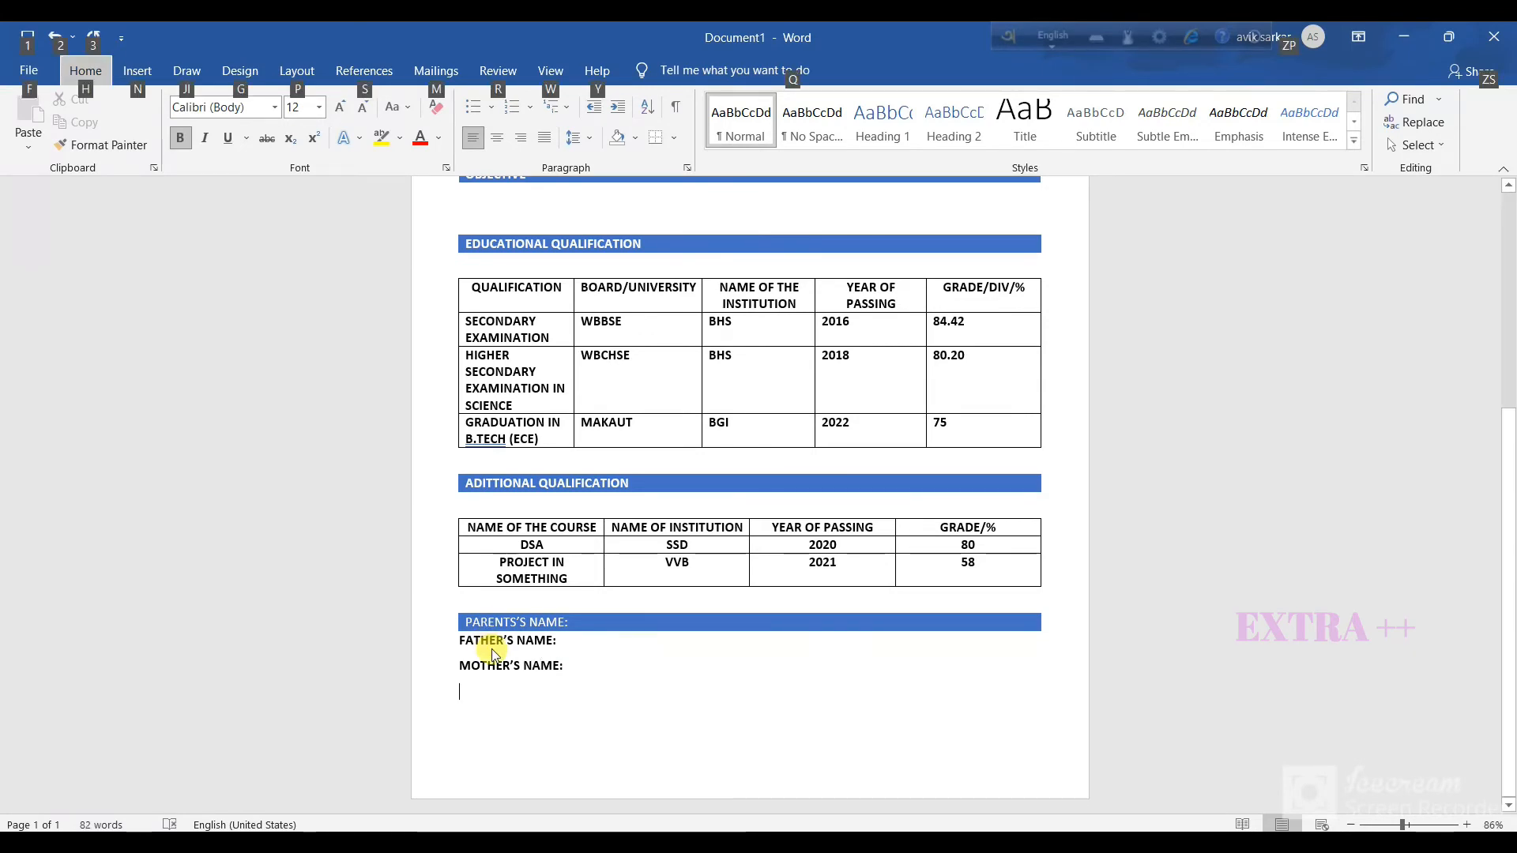
{"action": "key", "text": "n"}
{"action": "type", "text": "ti"}
{"action": "type", "text": "1"}
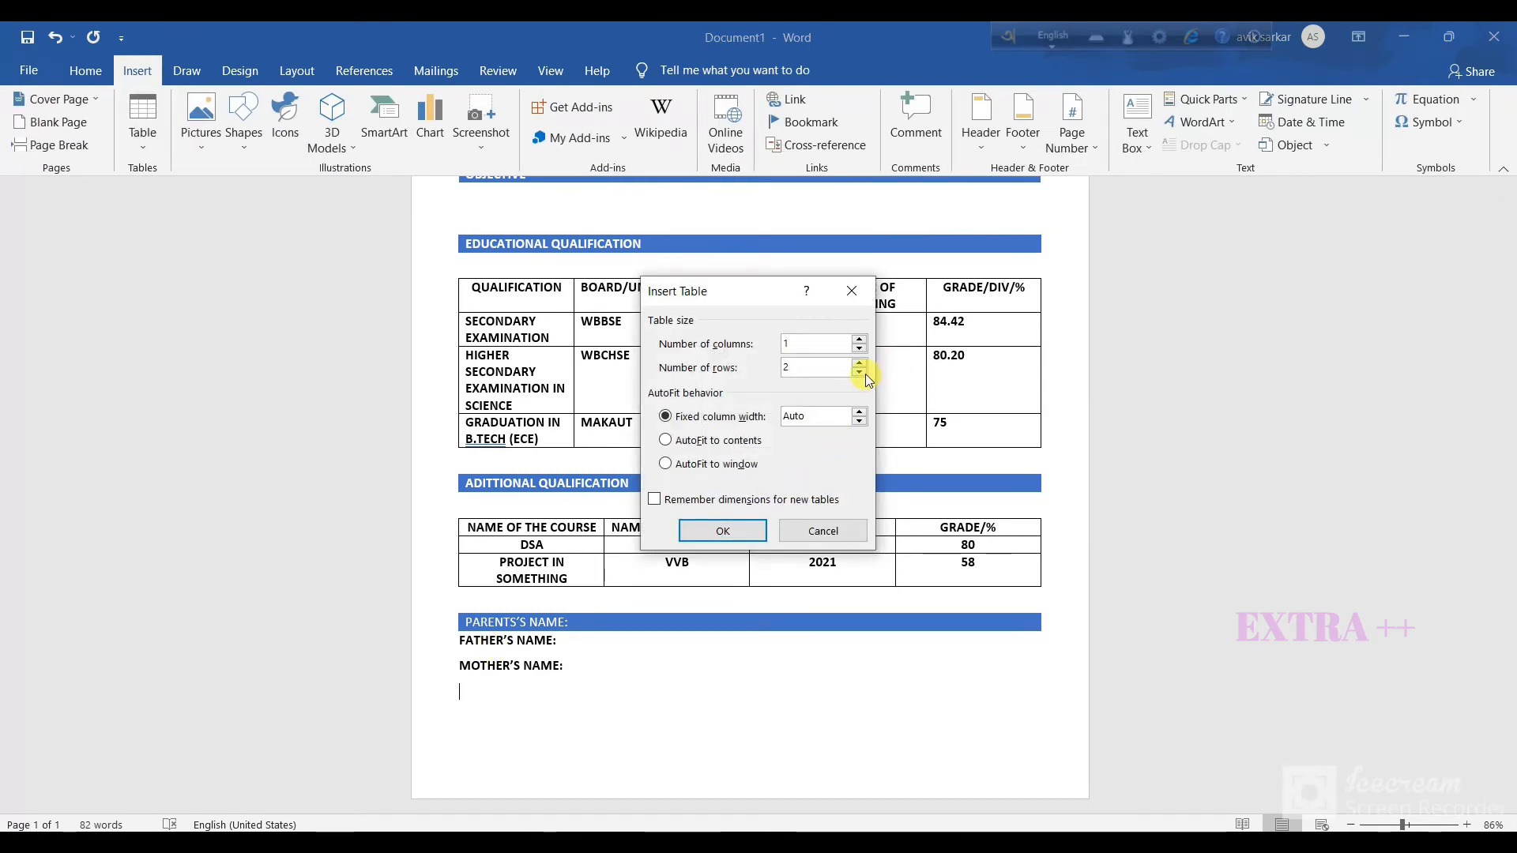
{"action": "left_click", "coordinate": [695, 529]}
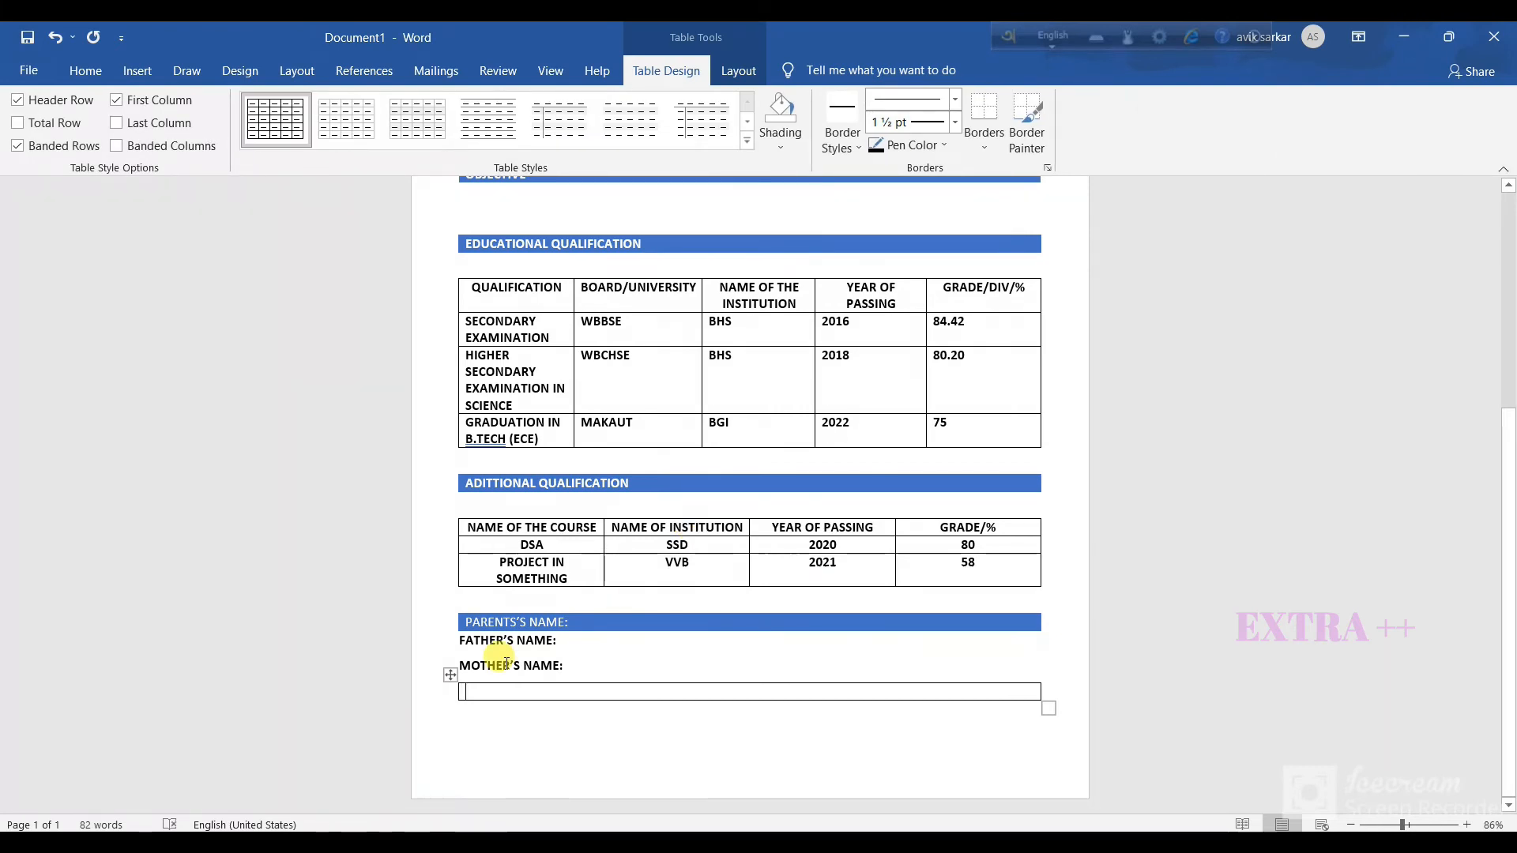
Enter "DATE OF BIRTH" in the new one-cell table and apply the blue grid table style with a solid header.
{"action": "type", "text": "DATE"}
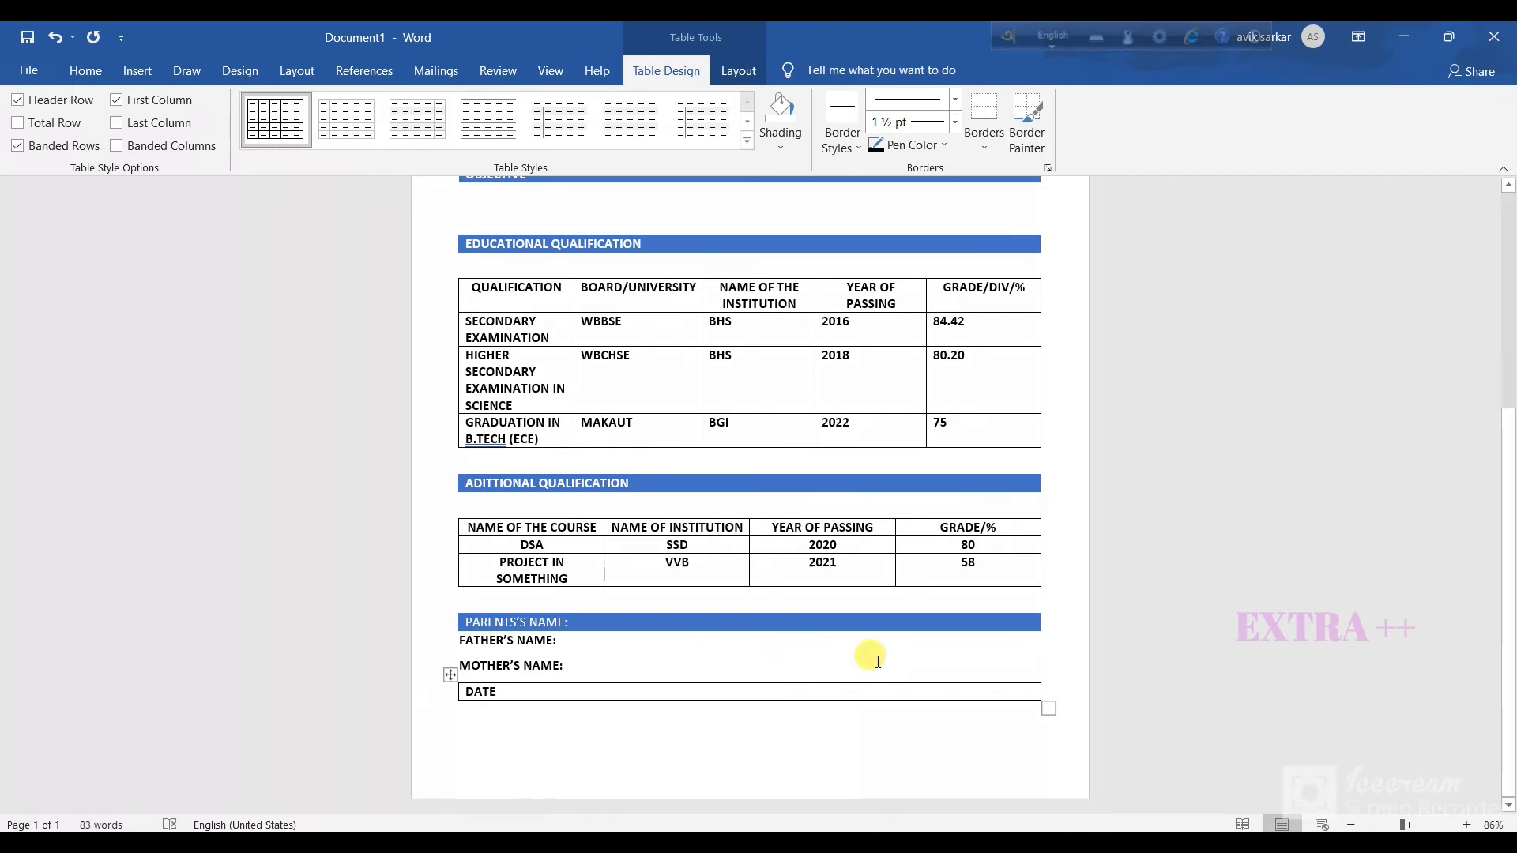
{"action": "mouse_move", "coordinate": [1508, 513]}
{"action": "left_mouse_down"}
{"action": "mouse_move", "coordinate": [1509, 296]}
{"action": "mouse_move", "coordinate": [1509, 512]}
{"action": "left_mouse_up"}
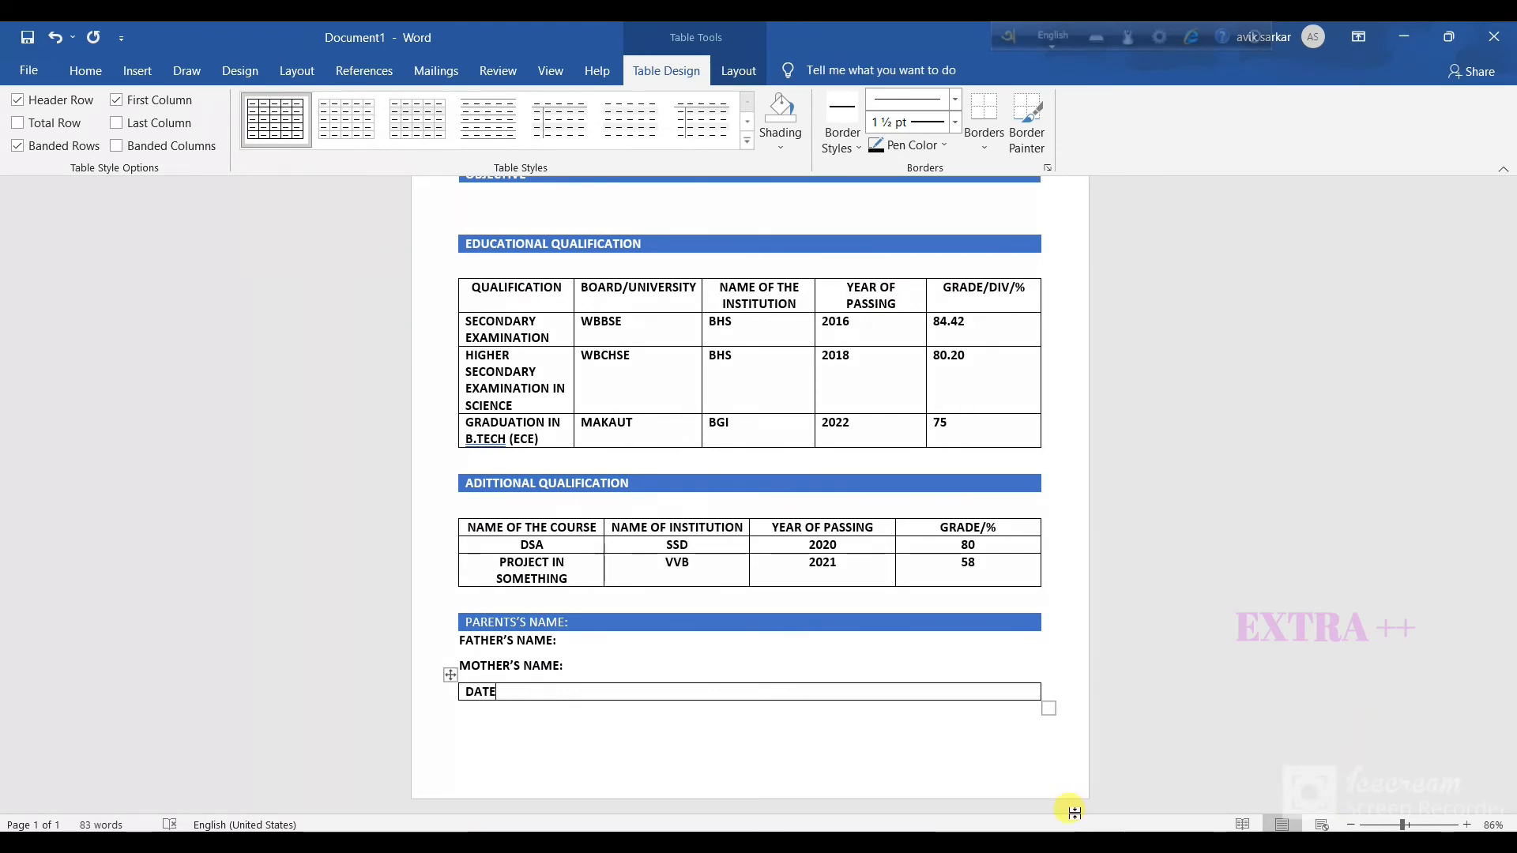
{"action": "left_click_drag", "start_coordinate": [1509, 533], "coordinate": [1509, 316]}
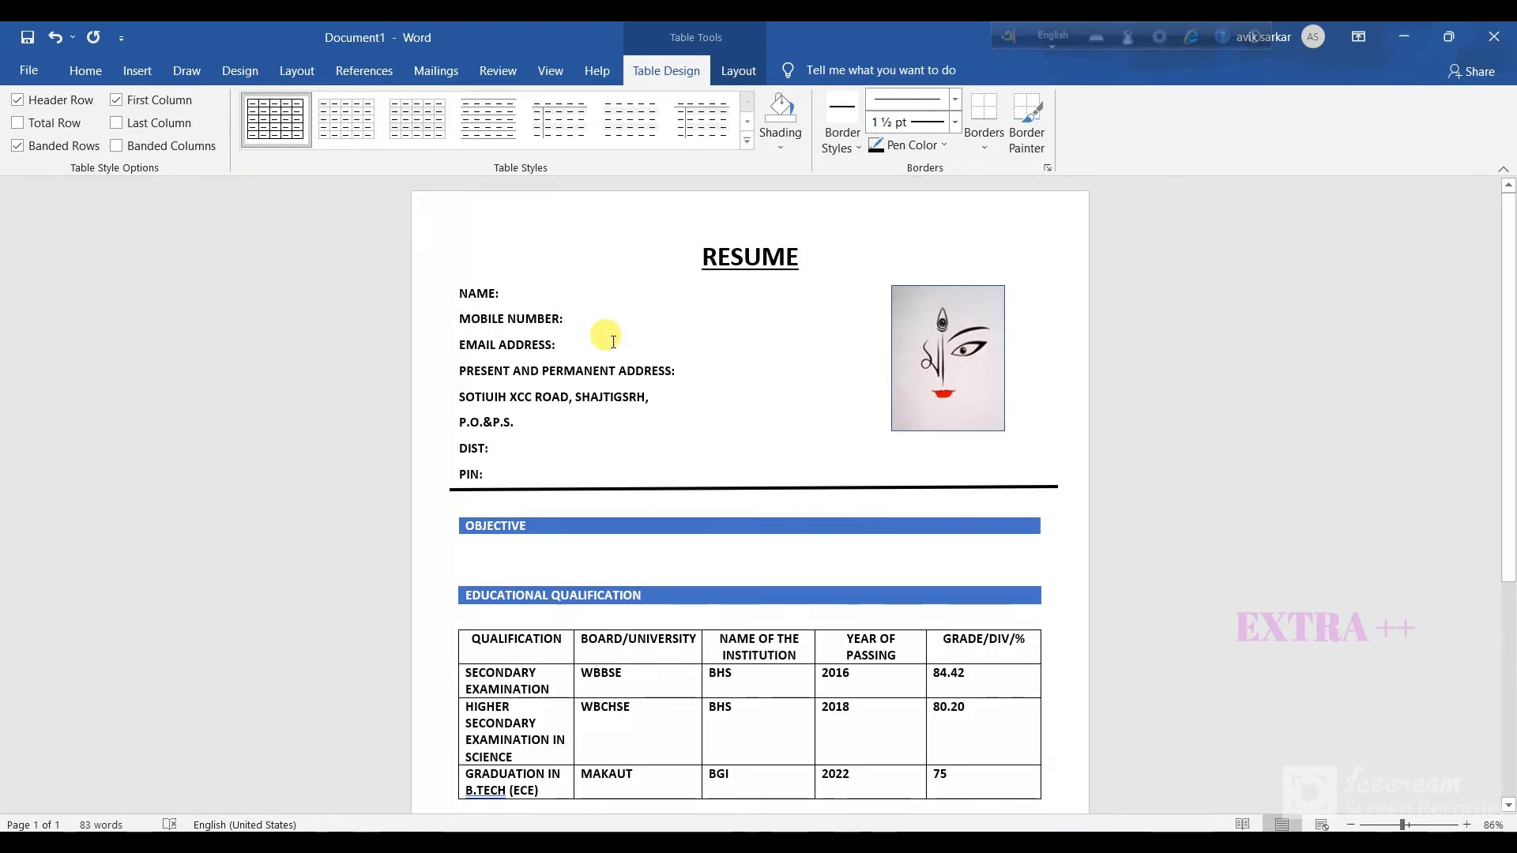
{"action": "left_click_drag", "start_coordinate": [1509, 422], "coordinate": [1509, 715]}
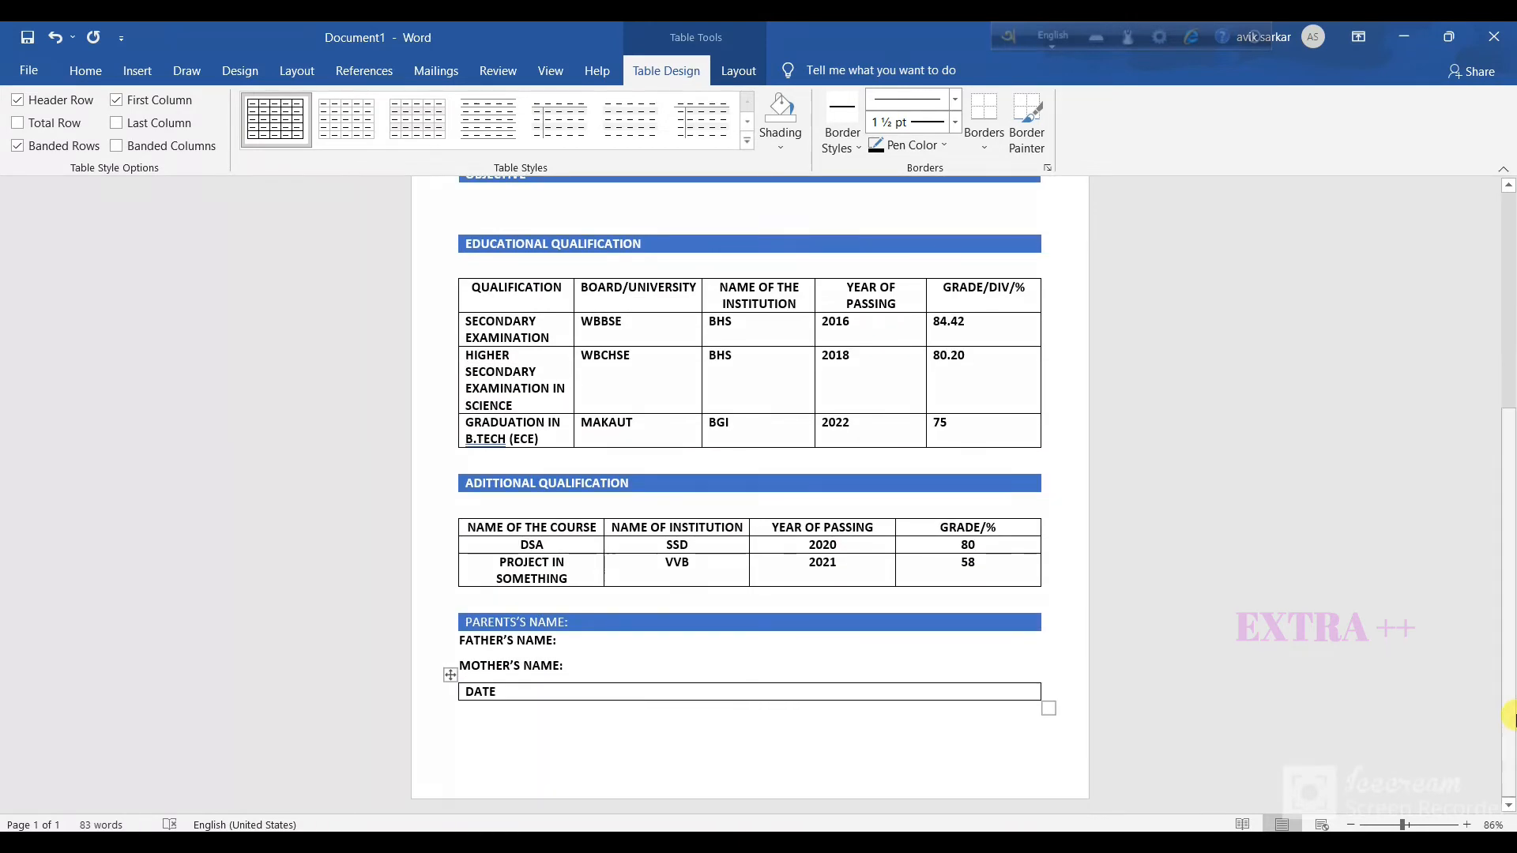
{"action": "type", "text": "OF BIRTH"}
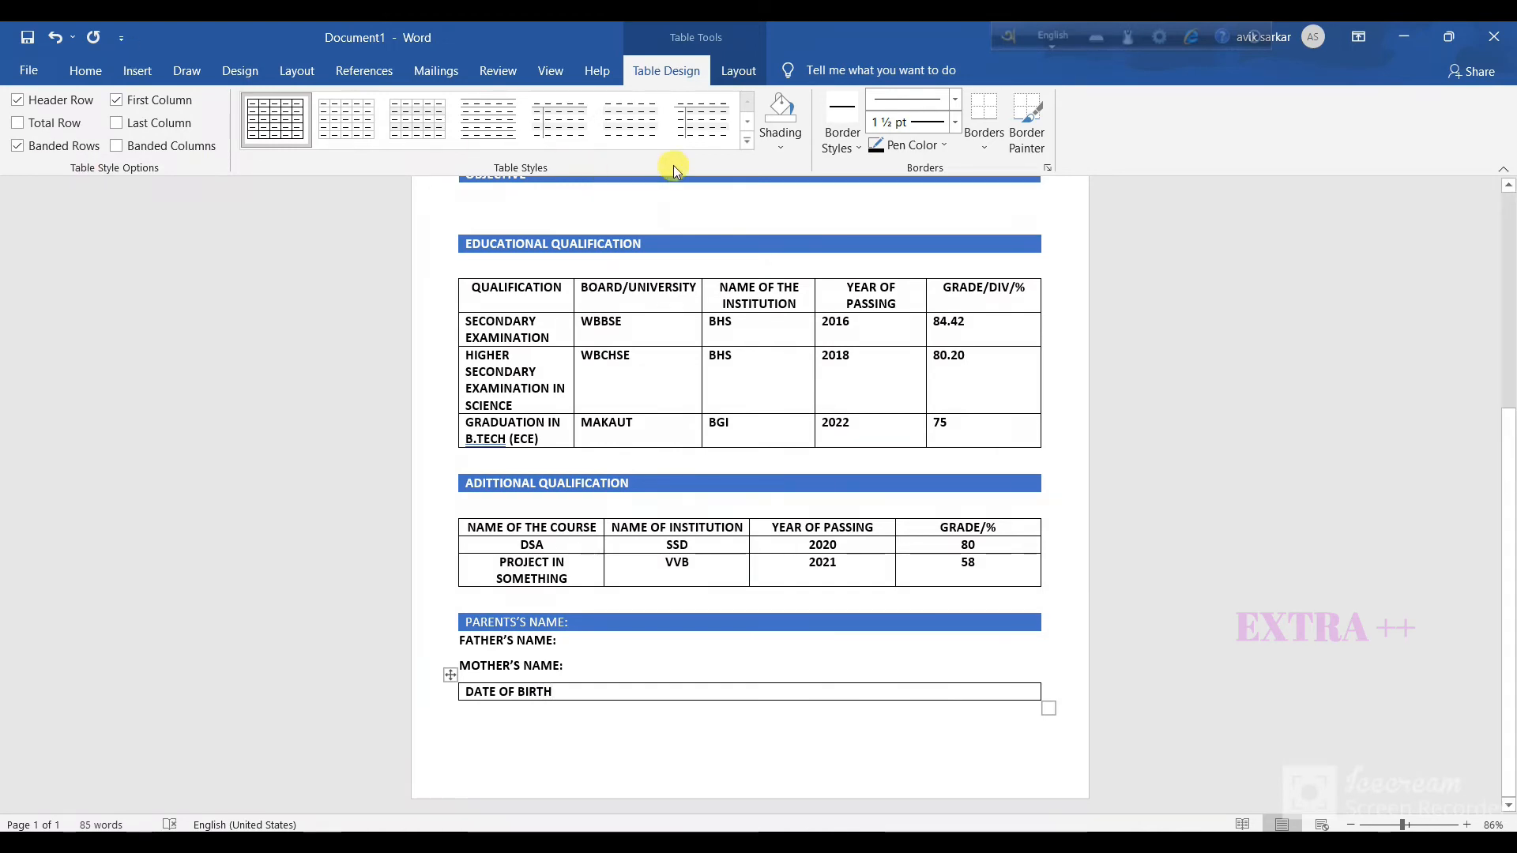
{"action": "left_click", "coordinate": [747, 142]}
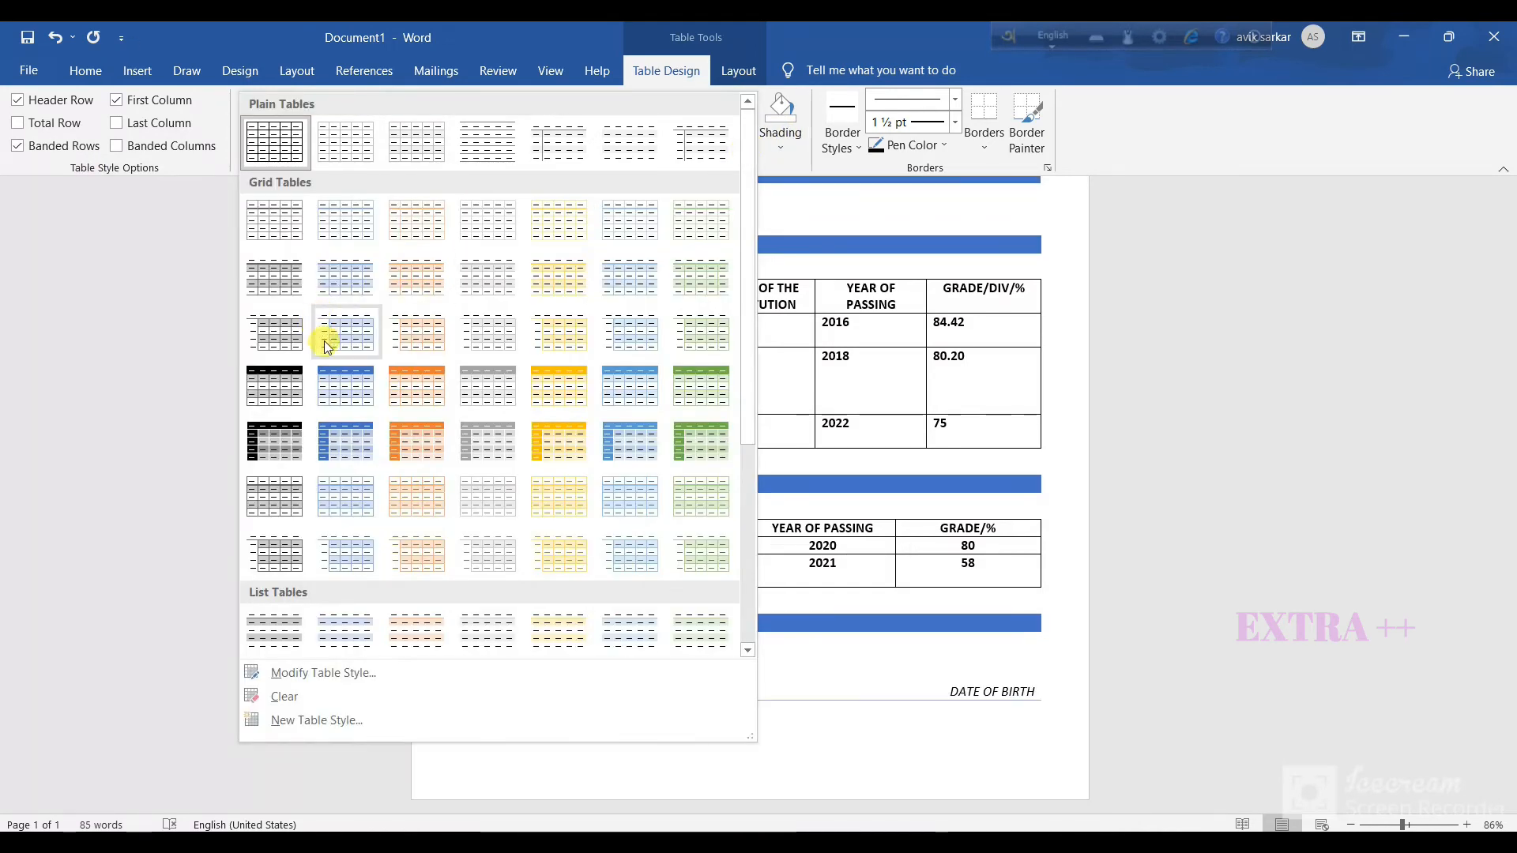
{"action": "left_click", "coordinate": [329, 374]}
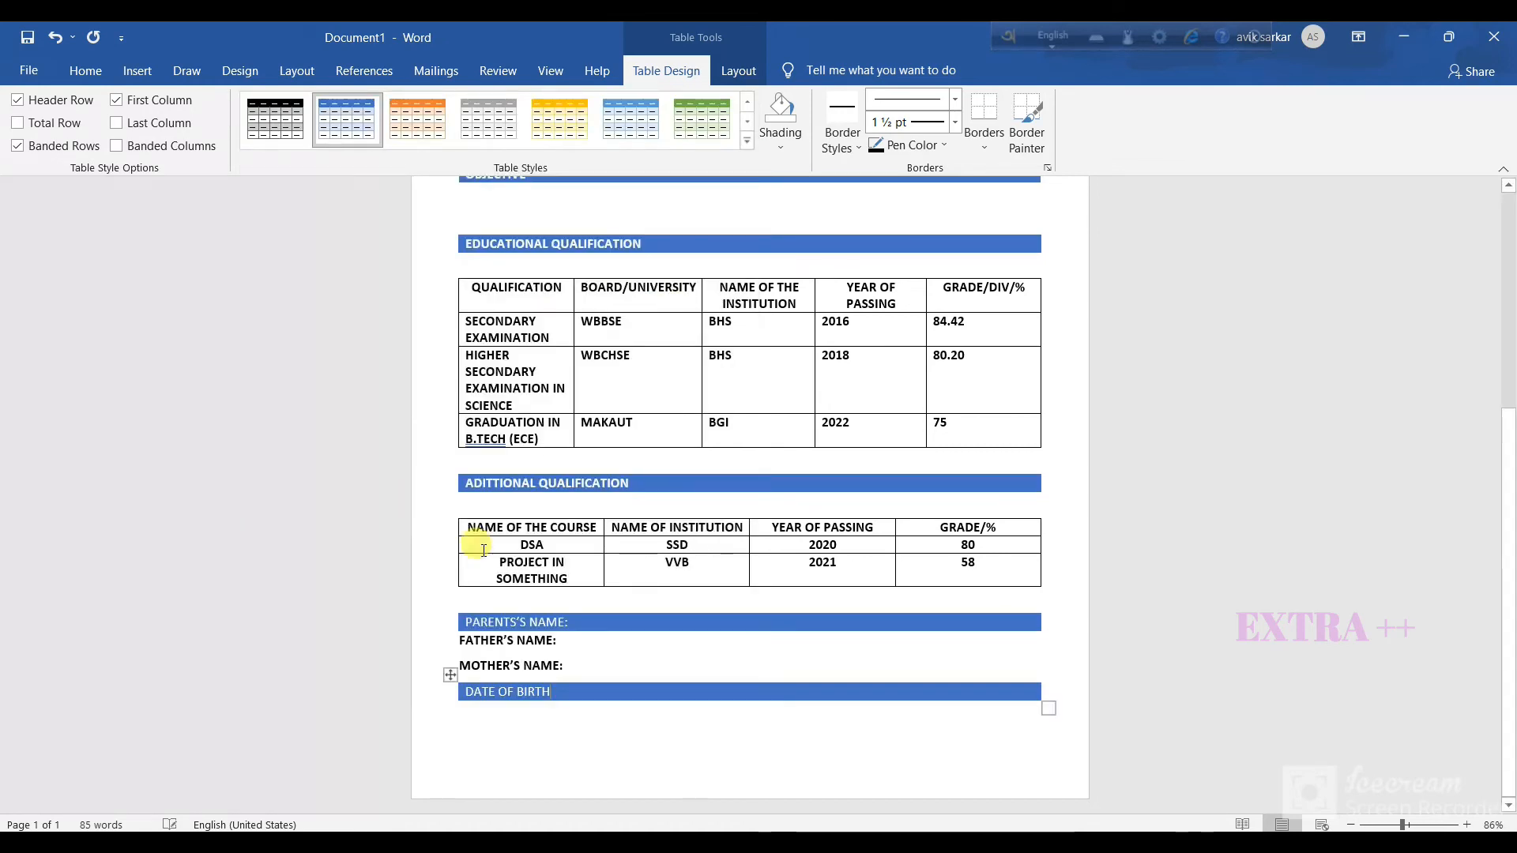
Fill in the date of birth below the "DATE OF BIRTH" bar and start a new line after it.
{"action": "left_click", "coordinate": [537, 713]}
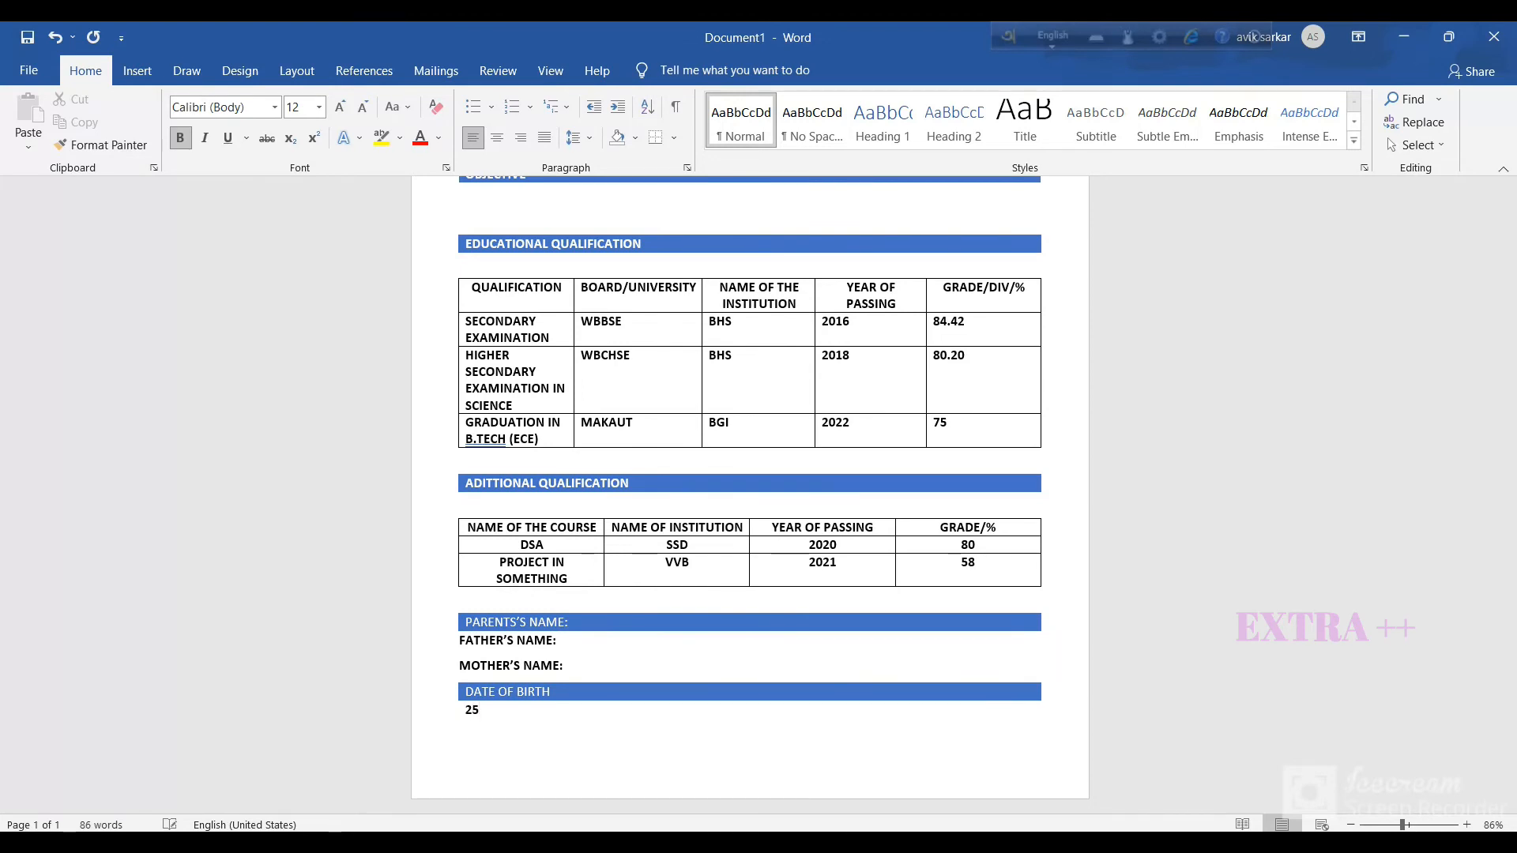
{"action": "type", "text": "H DECEMBER, 2000."}
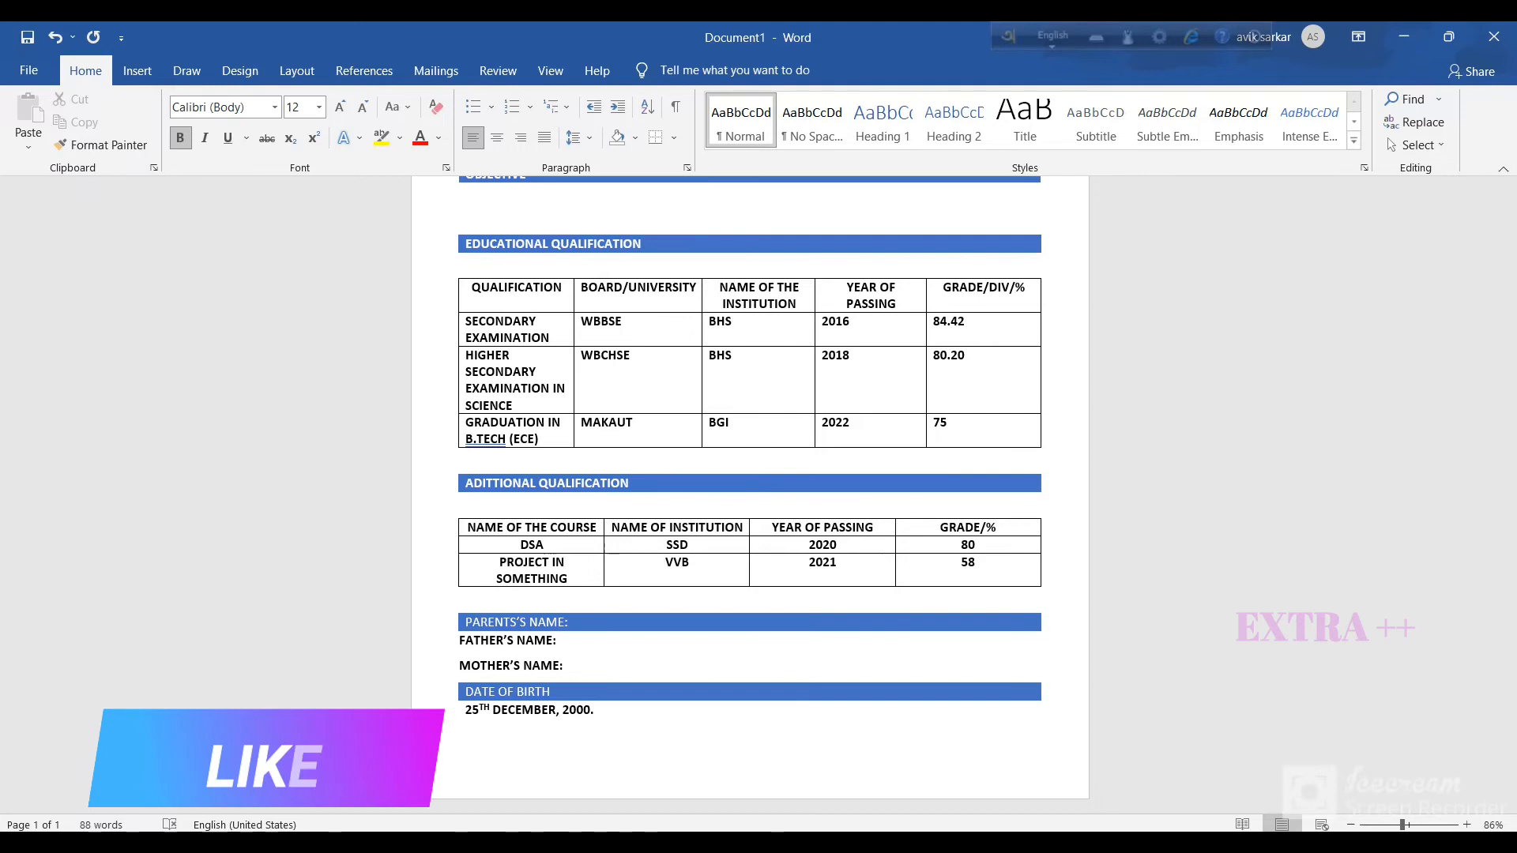
{"action": "key", "text": "Return"}
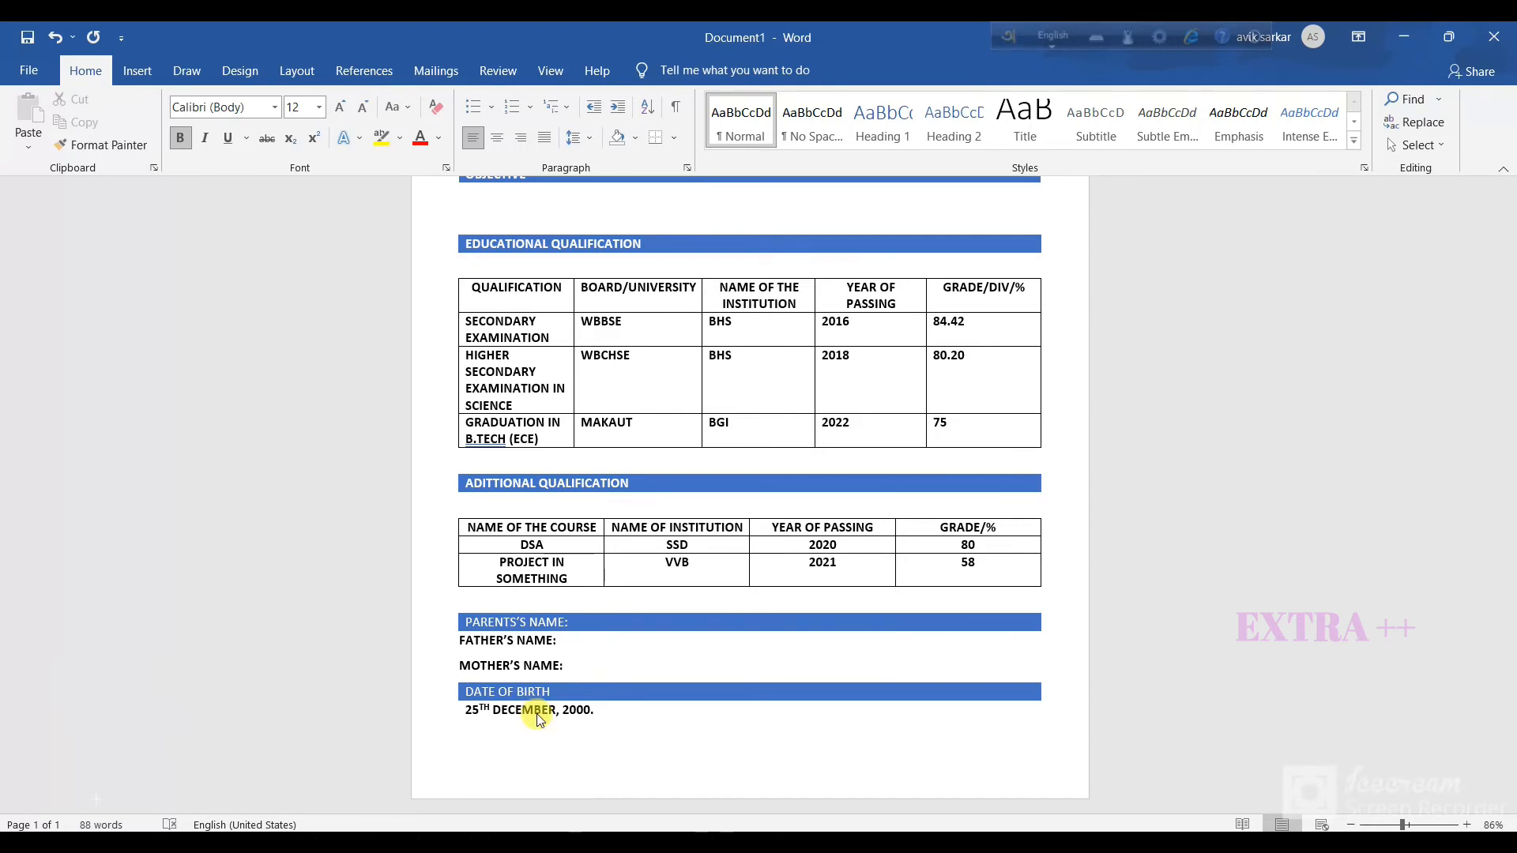
Insert a table with 1 column and 1 row below the date of birth line.
{"action": "key", "text": "alt+n"}
{"action": "type", "text": "ti"}
{"action": "type", "text": "1"}
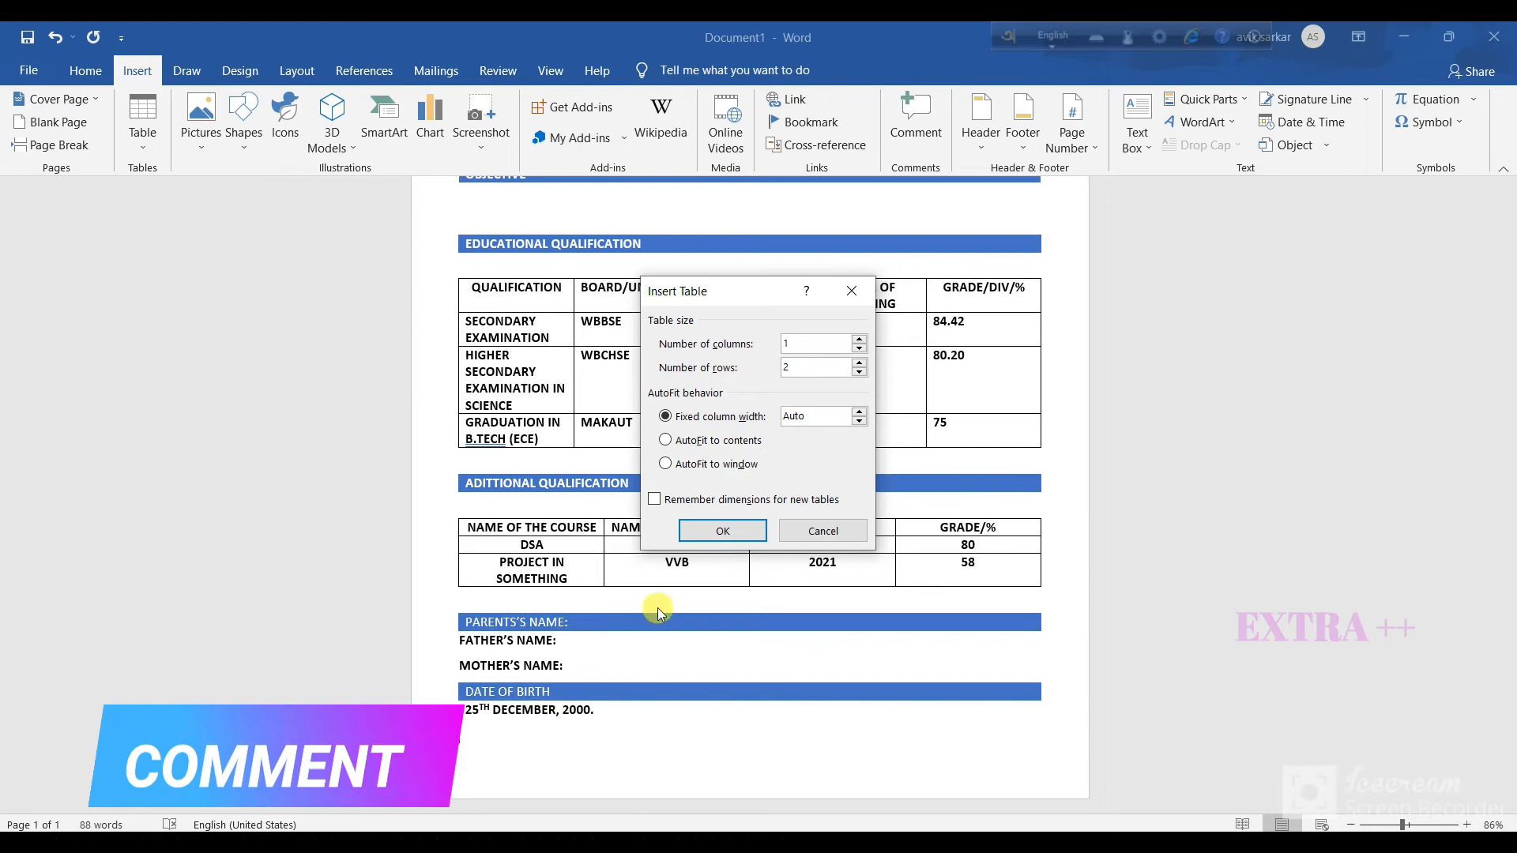
{"action": "left_click", "coordinate": [860, 372]}
{"action": "key", "text": "Return"}
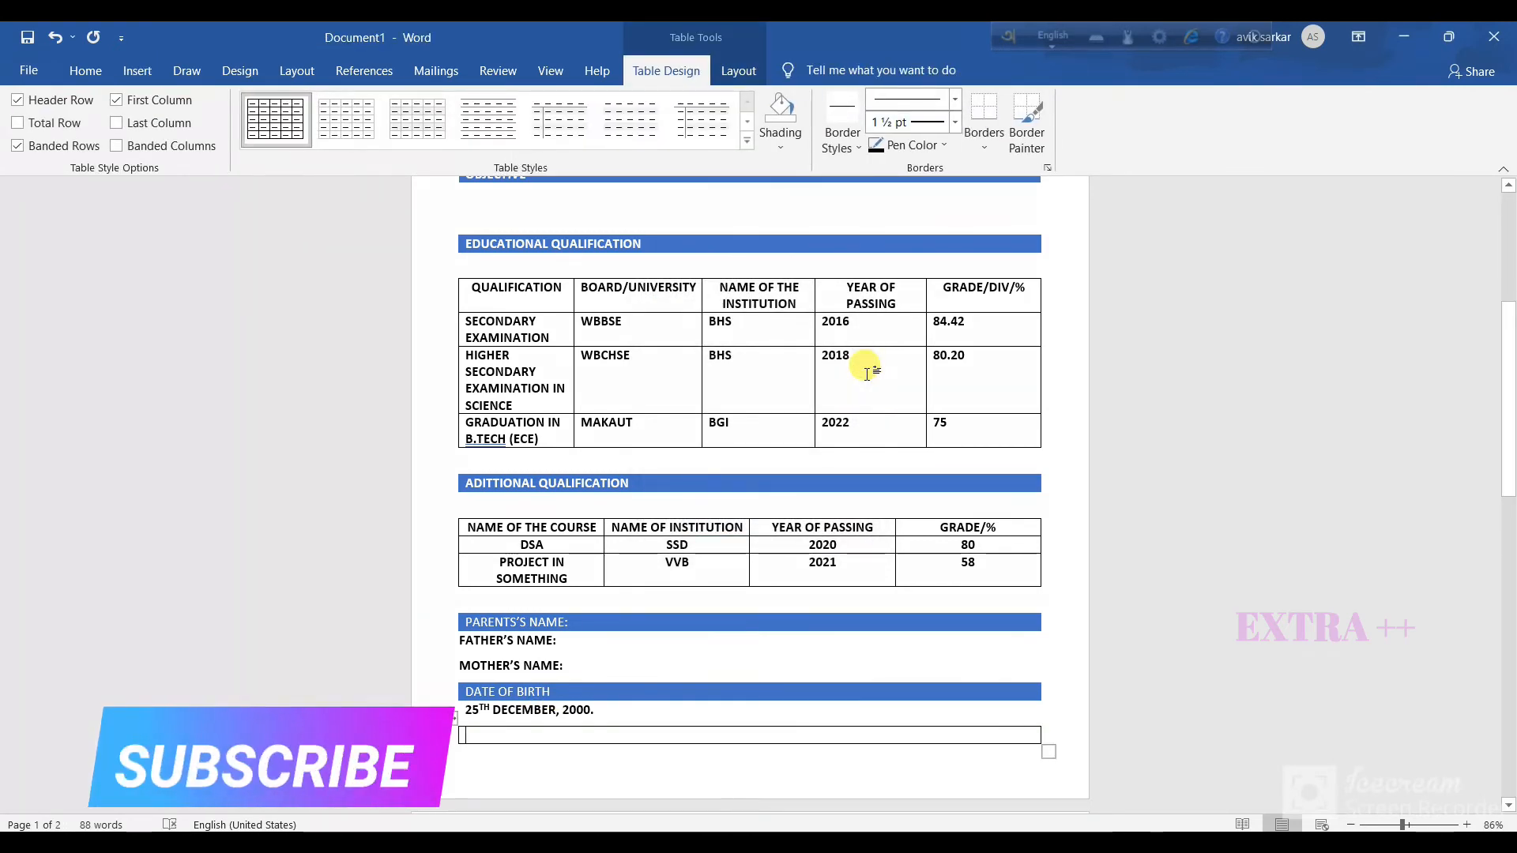
Enter "NATIONALITY" in the new one-cell table and apply the blue grid table style with a solid header.
{"action": "type", "text": "NATIONALITY"}
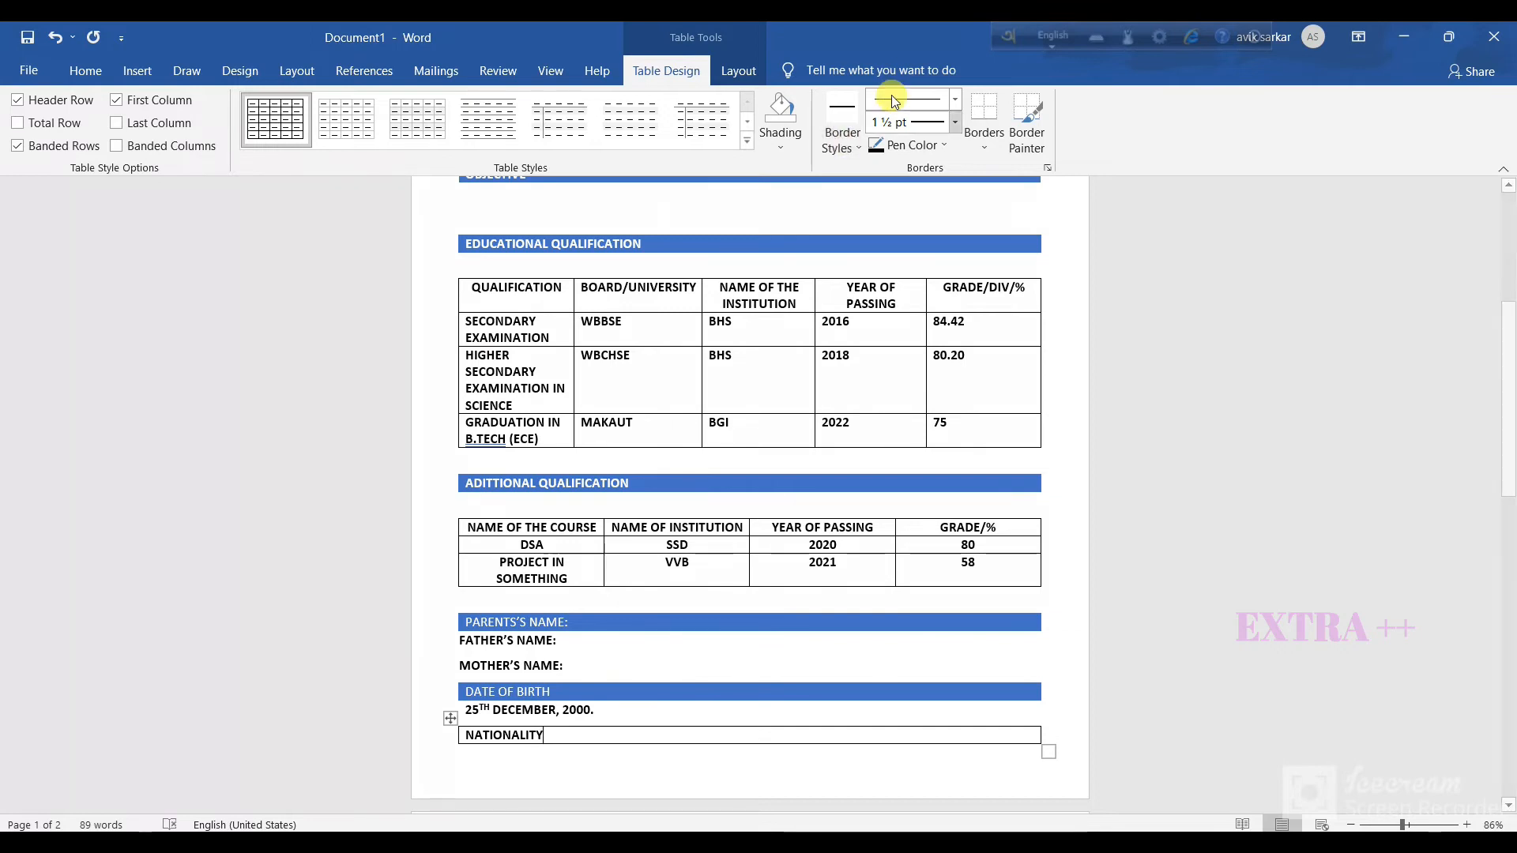
{"action": "left_click", "coordinate": [747, 141]}
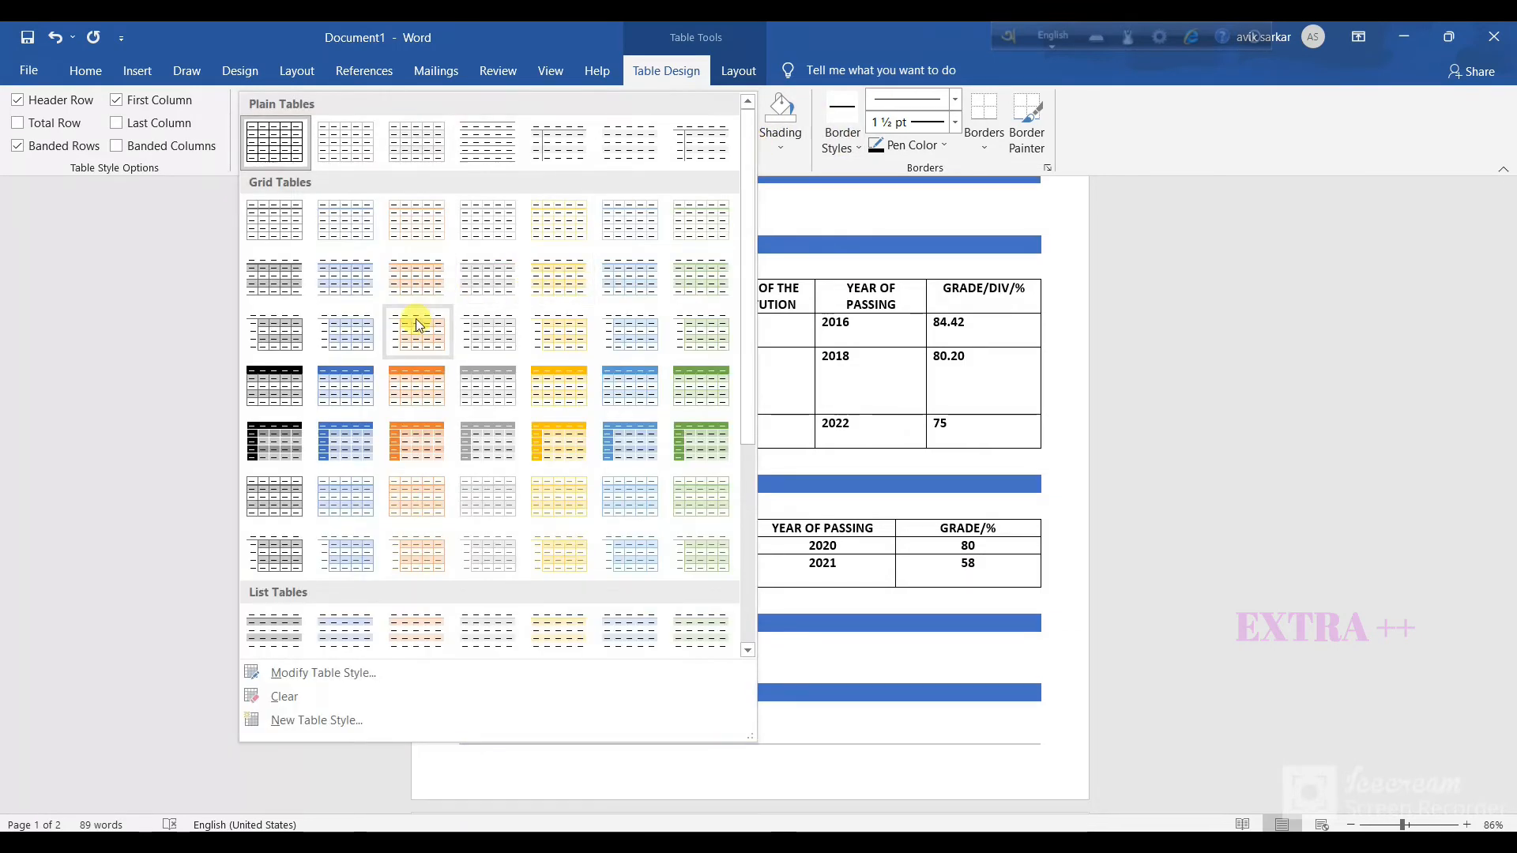
{"action": "left_click", "coordinate": [362, 401]}
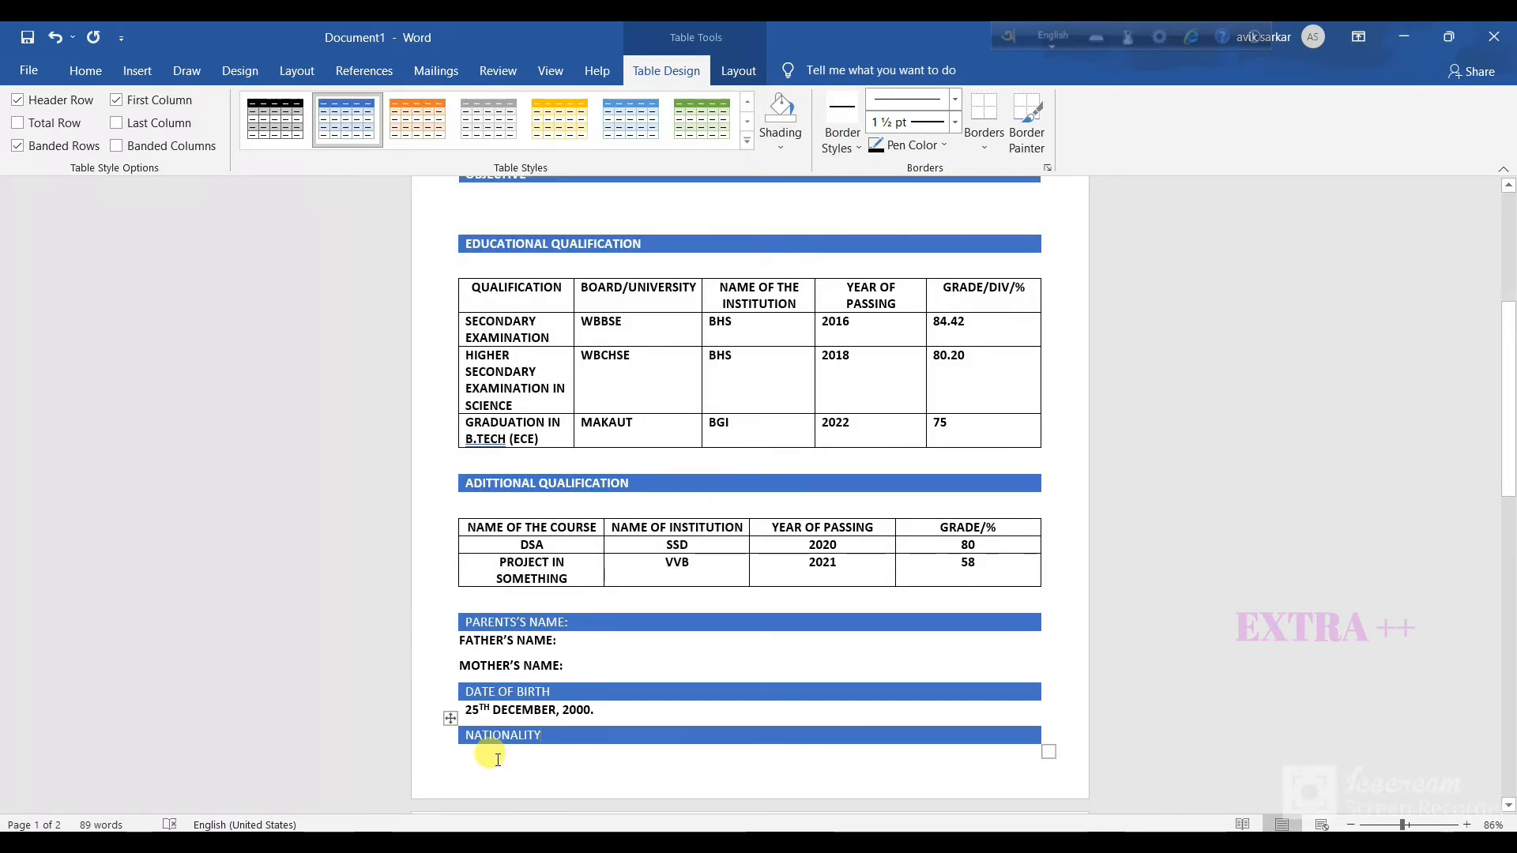
{"action": "left_click_drag", "start_coordinate": [471, 756], "coordinate": [557, 756]}
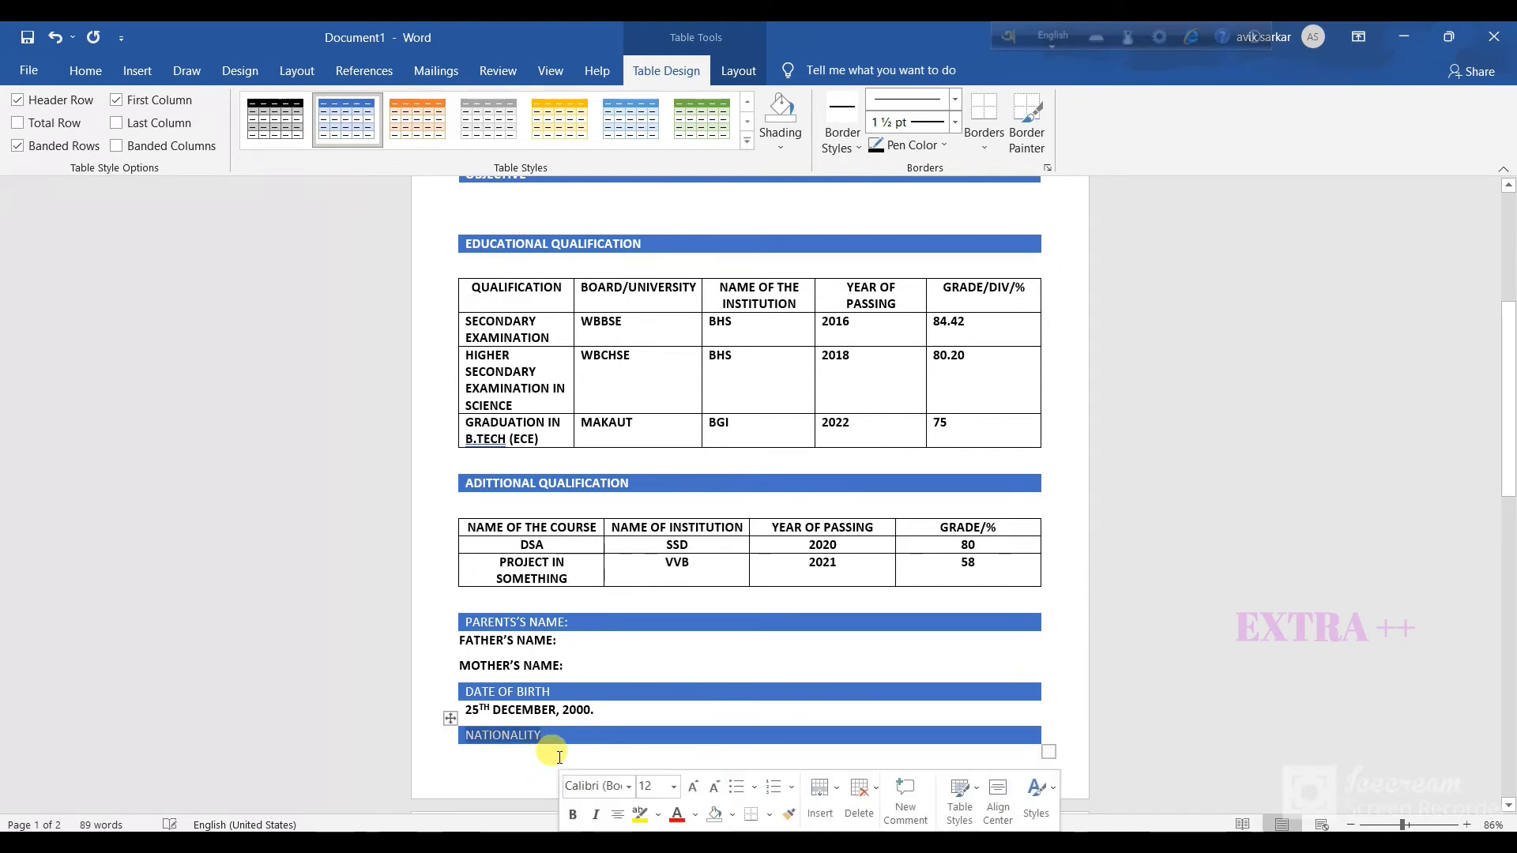
{"action": "left_click", "coordinate": [559, 757]}
{"action": "key", "text": "Return"}
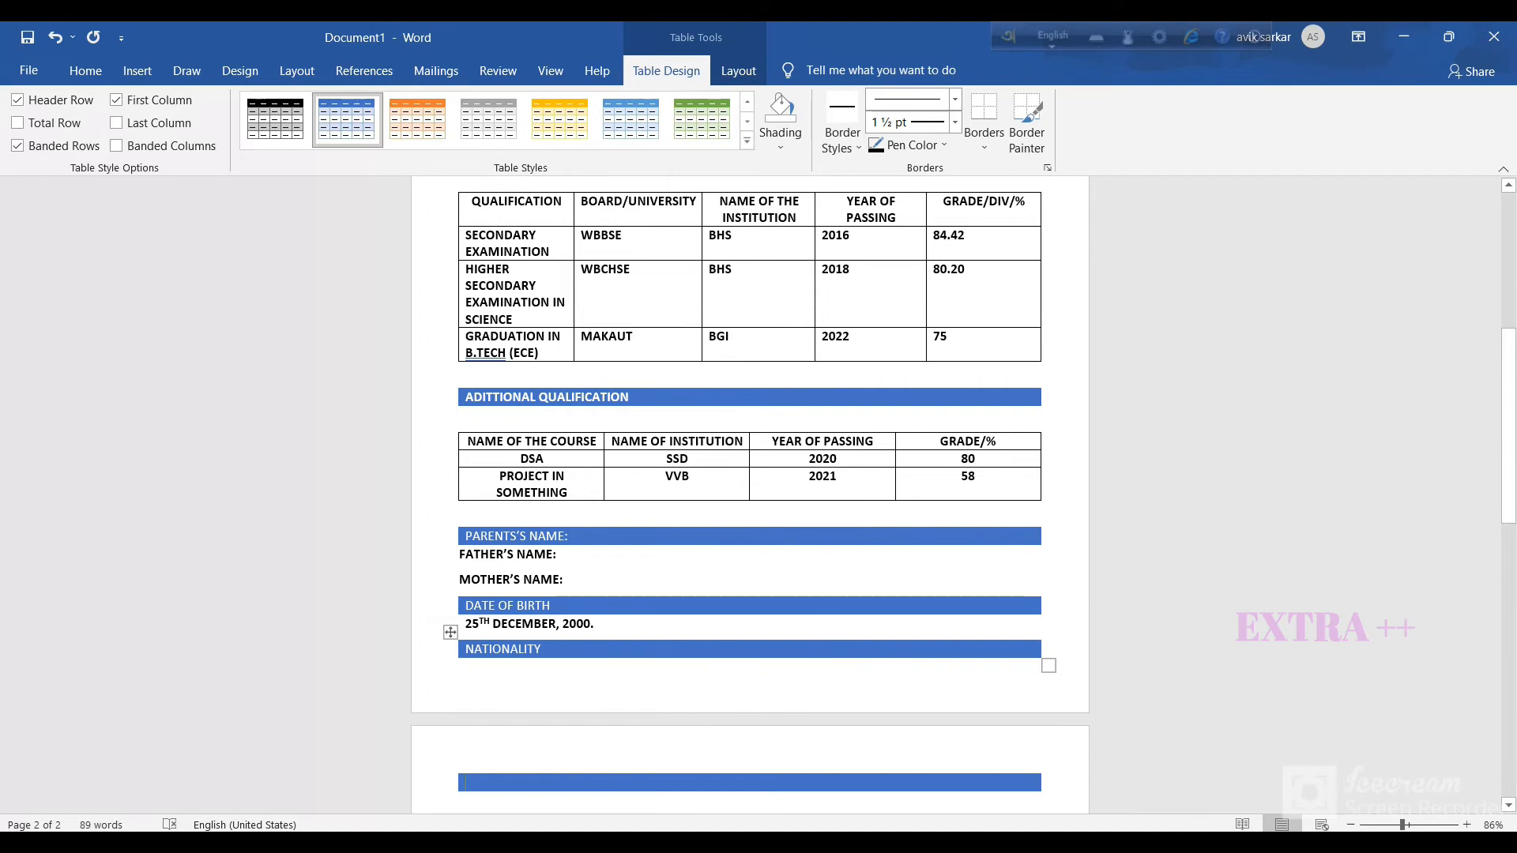
{"action": "key", "text": "BackSpace"}
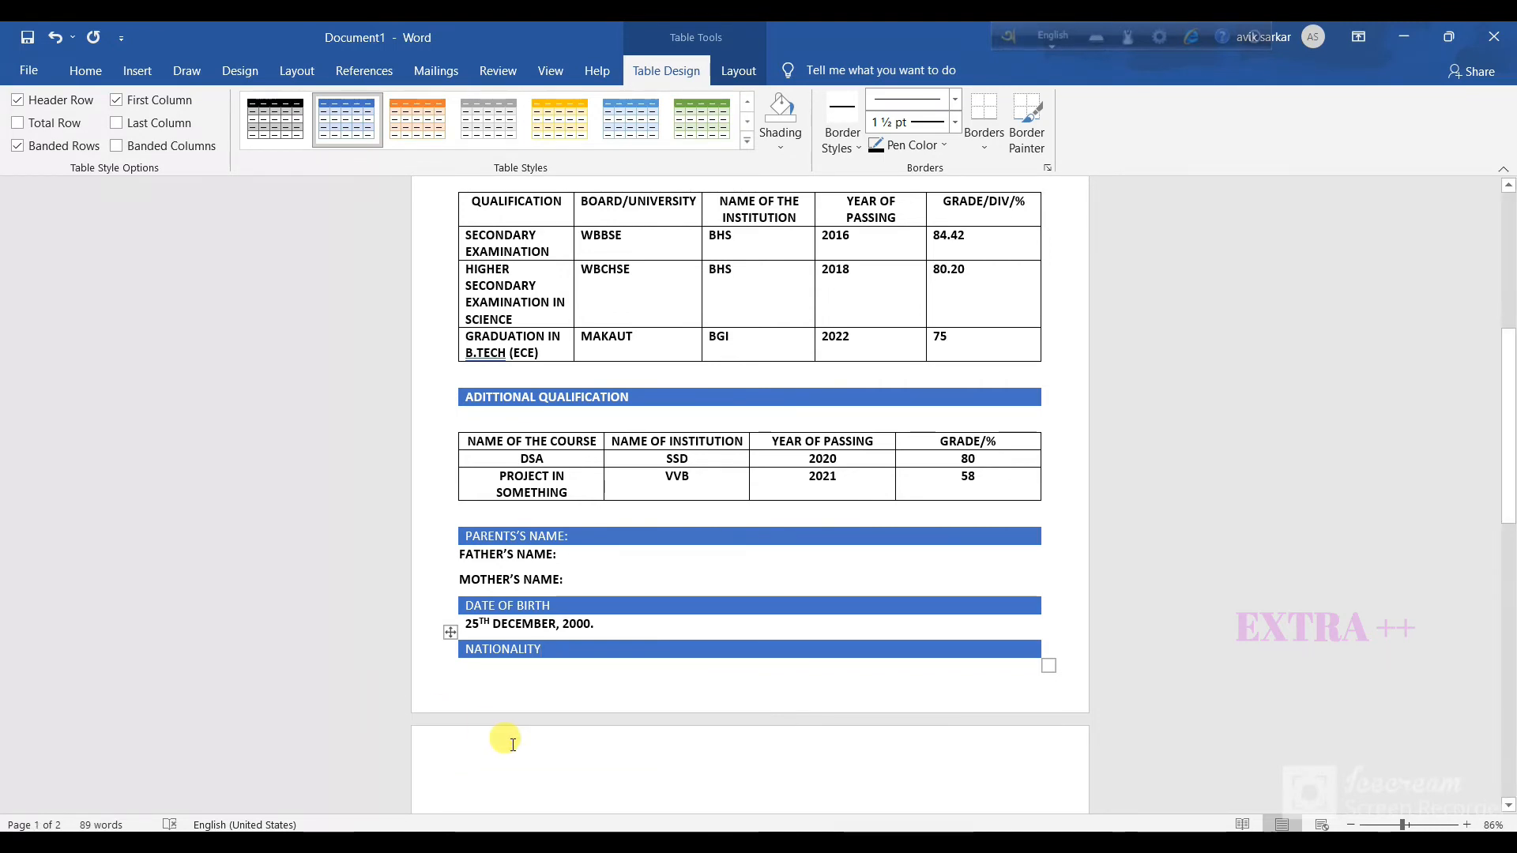
Enter "INDIAN" below the "NATIONALITY" bar and add a blank line after the date of birth to move the bar onto the second page.
{"action": "left_click", "coordinate": [511, 743]}
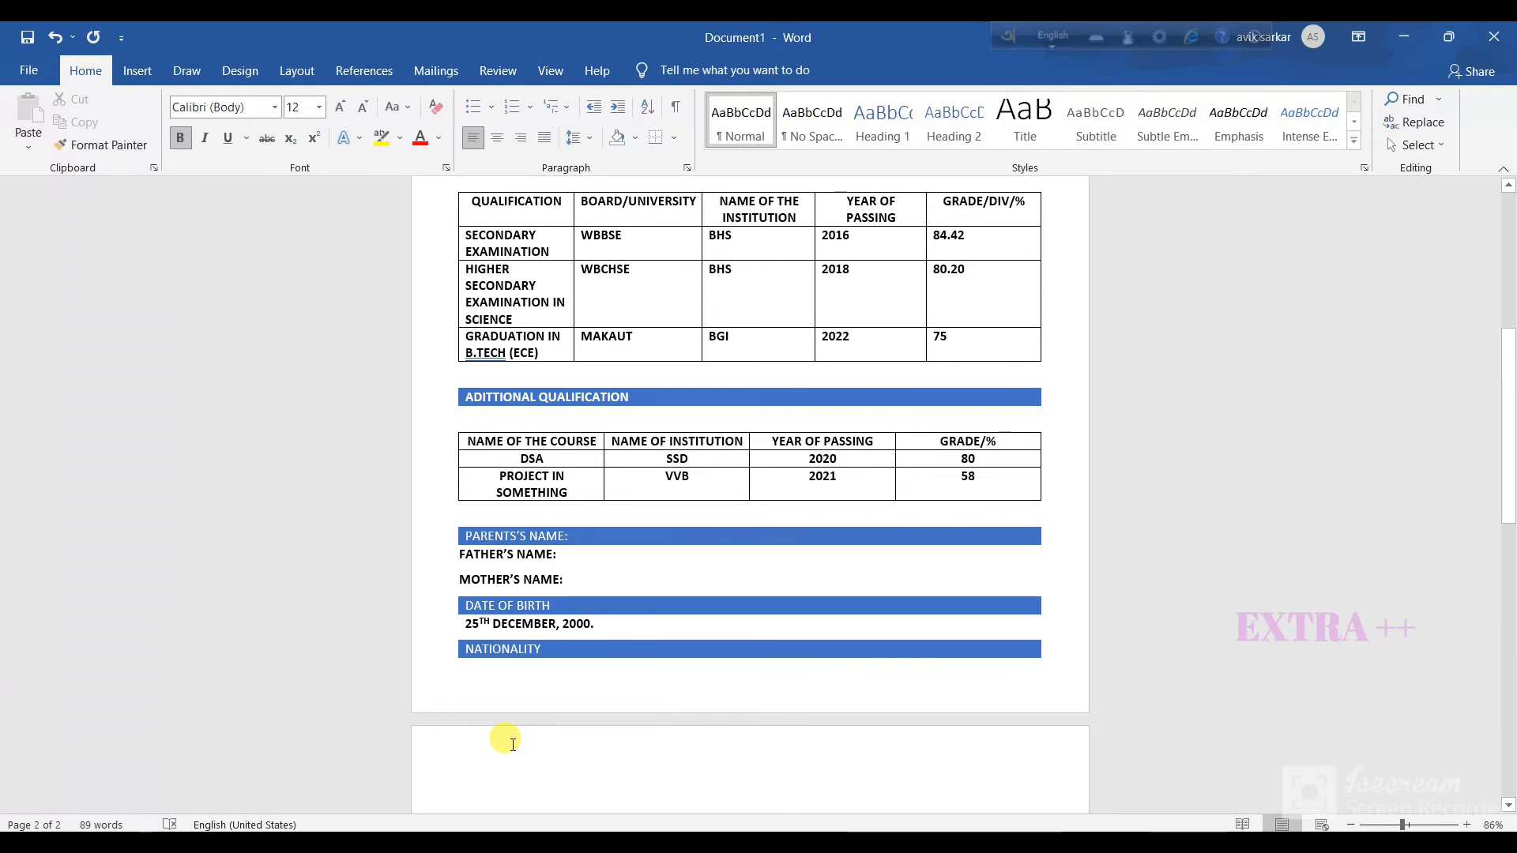
{"action": "type", "text": "INDIAN"}
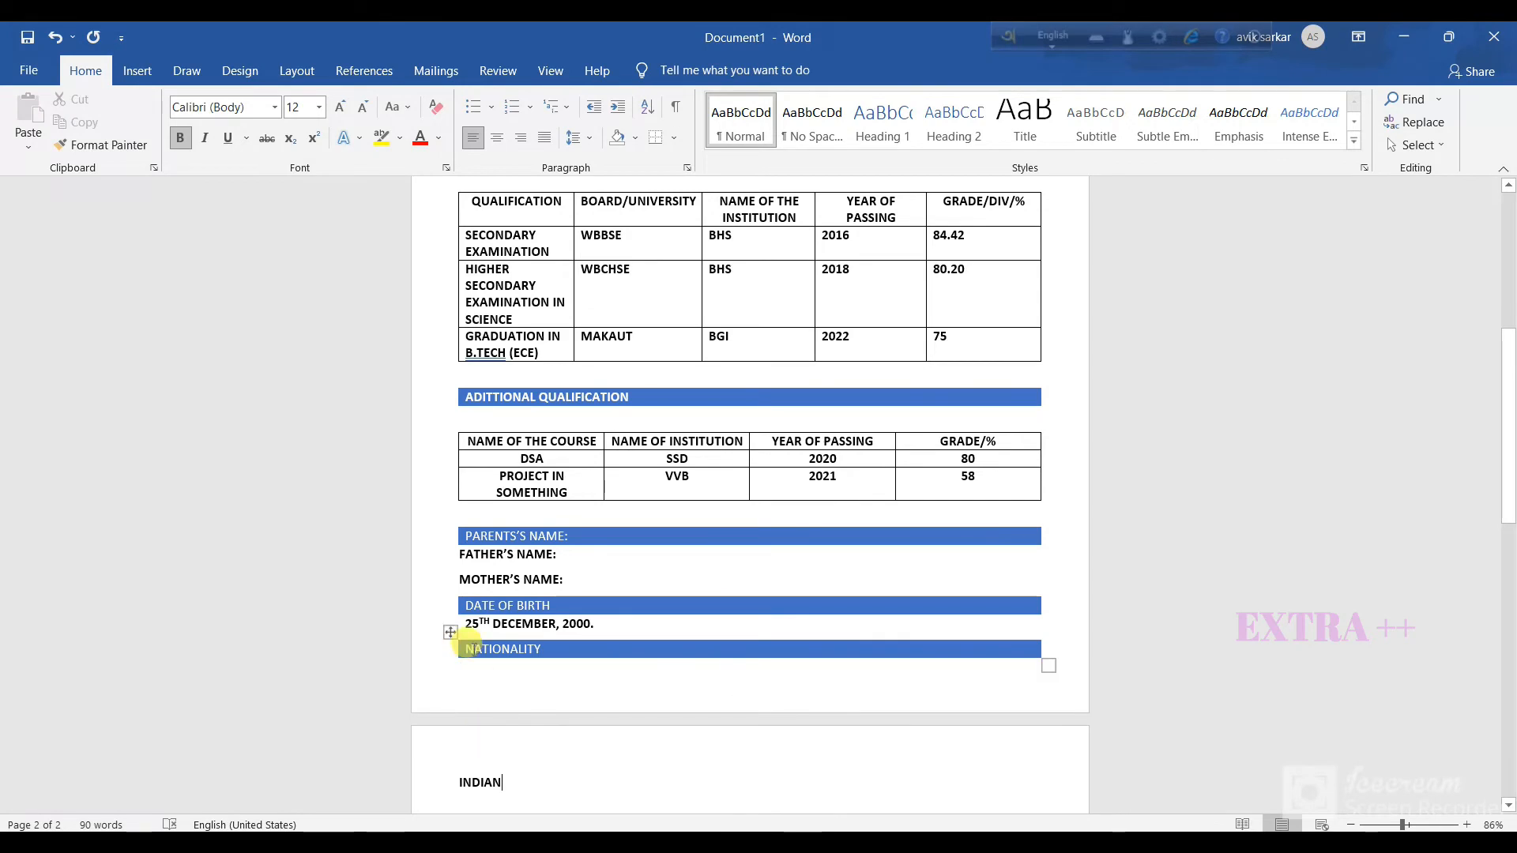
{"action": "left_click", "coordinate": [621, 625]}
{"action": "key", "text": "Return"}
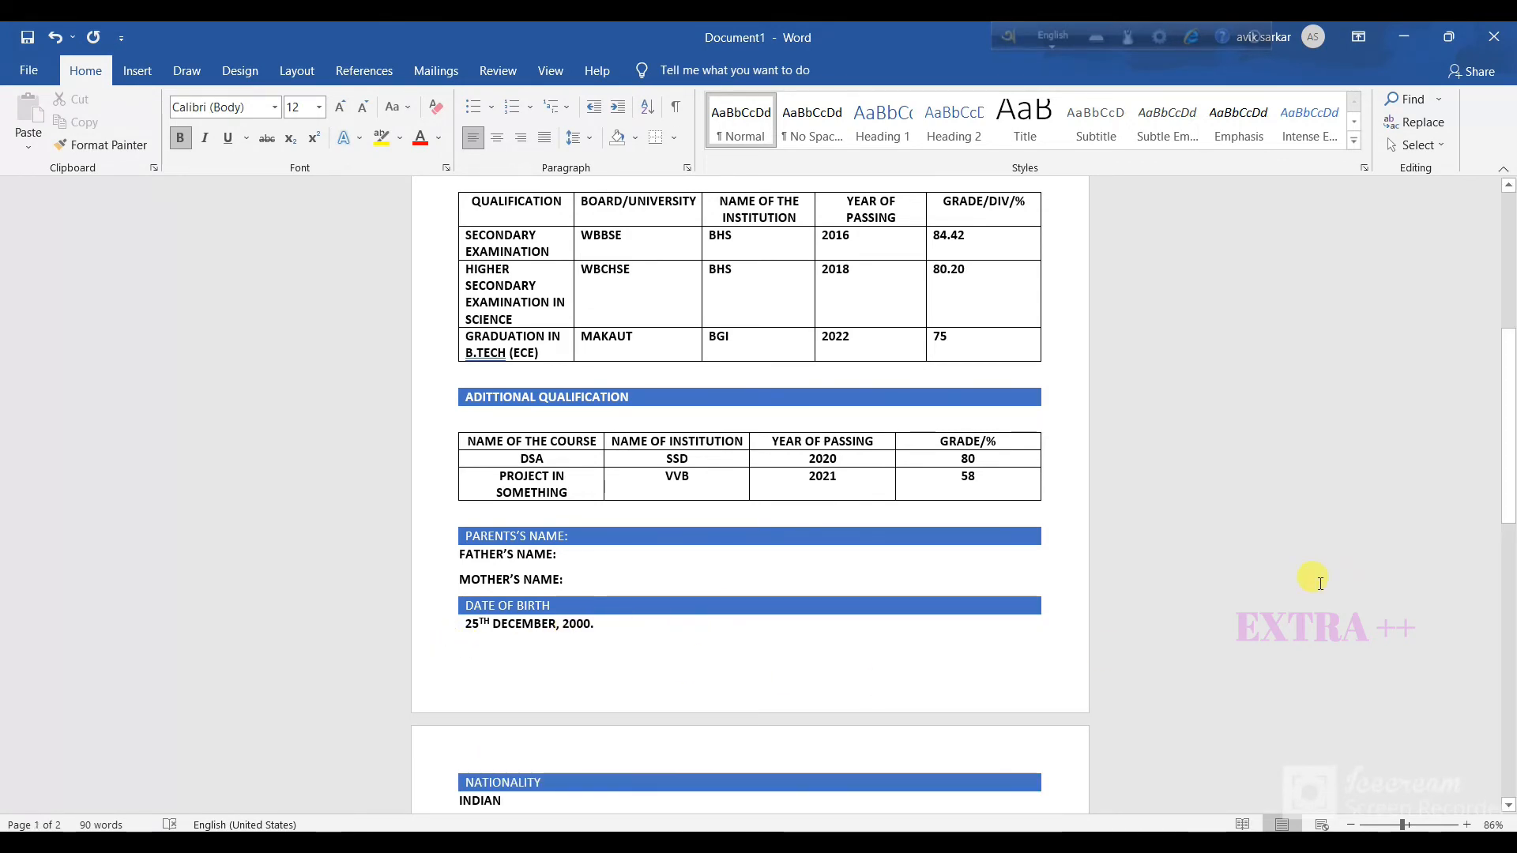
Insert a table with 1 column and 1 row on a new line below "INDIAN" on the second page.
{"action": "scroll", "coordinate": [1327, 605], "scroll_direction": "down", "scroll_amount": 3}
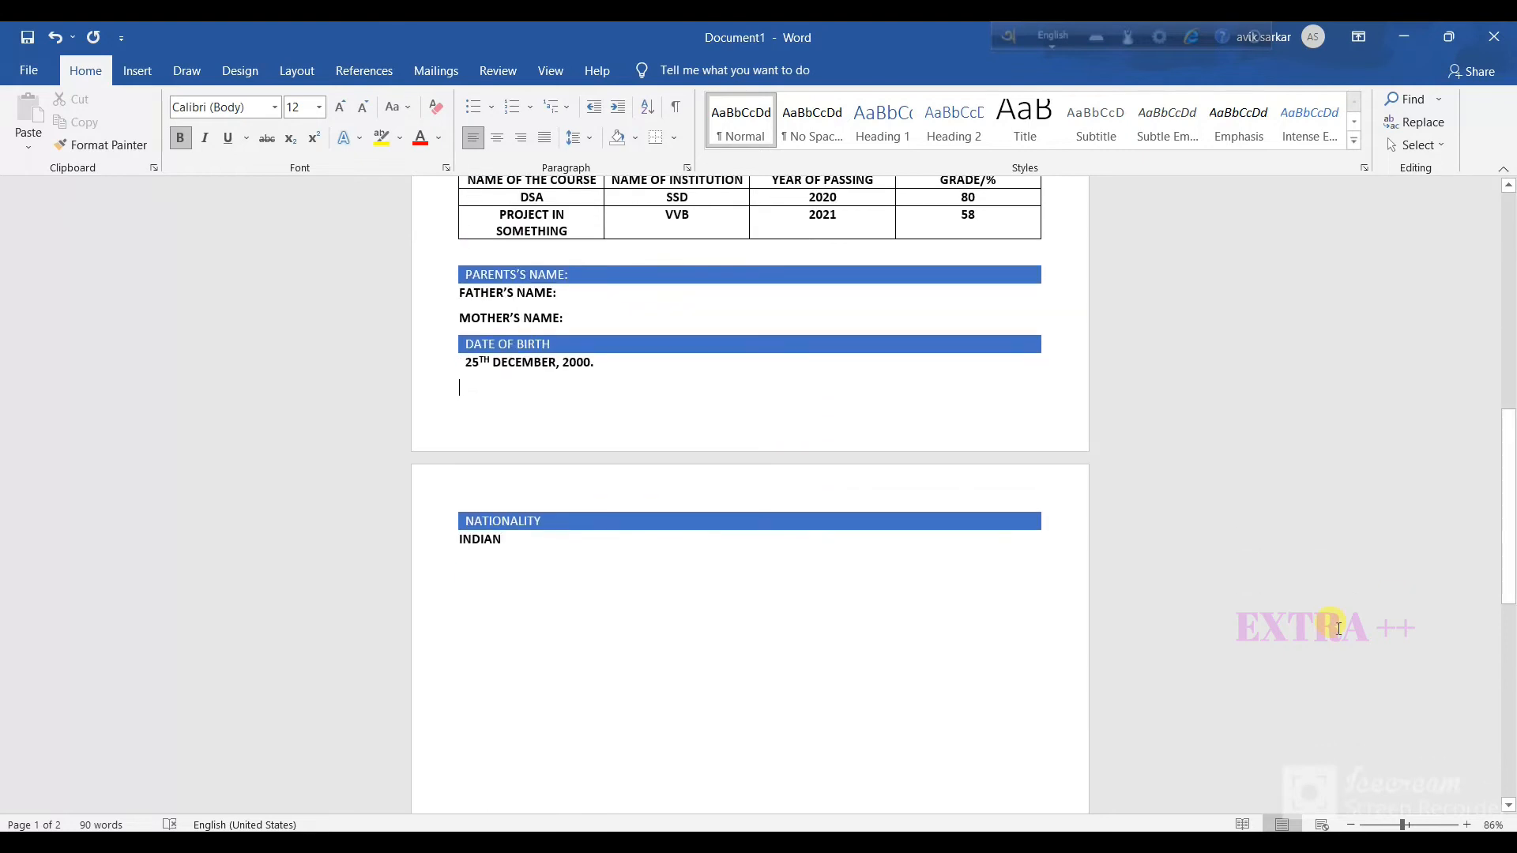
{"action": "left_click", "coordinate": [582, 615]}
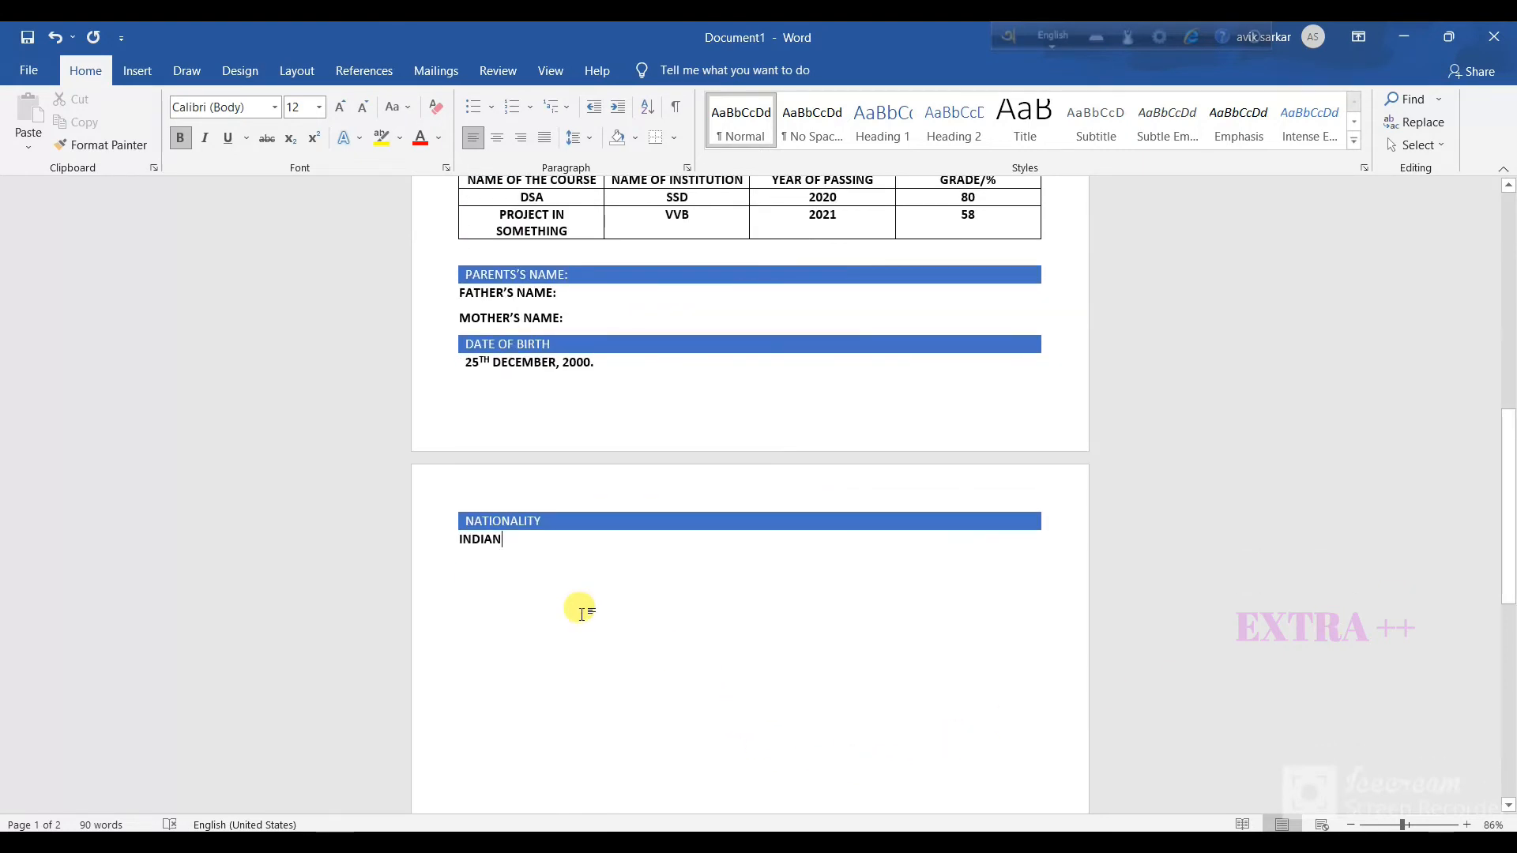
{"action": "key", "text": "Return"}
{"action": "key", "text": "alt"}
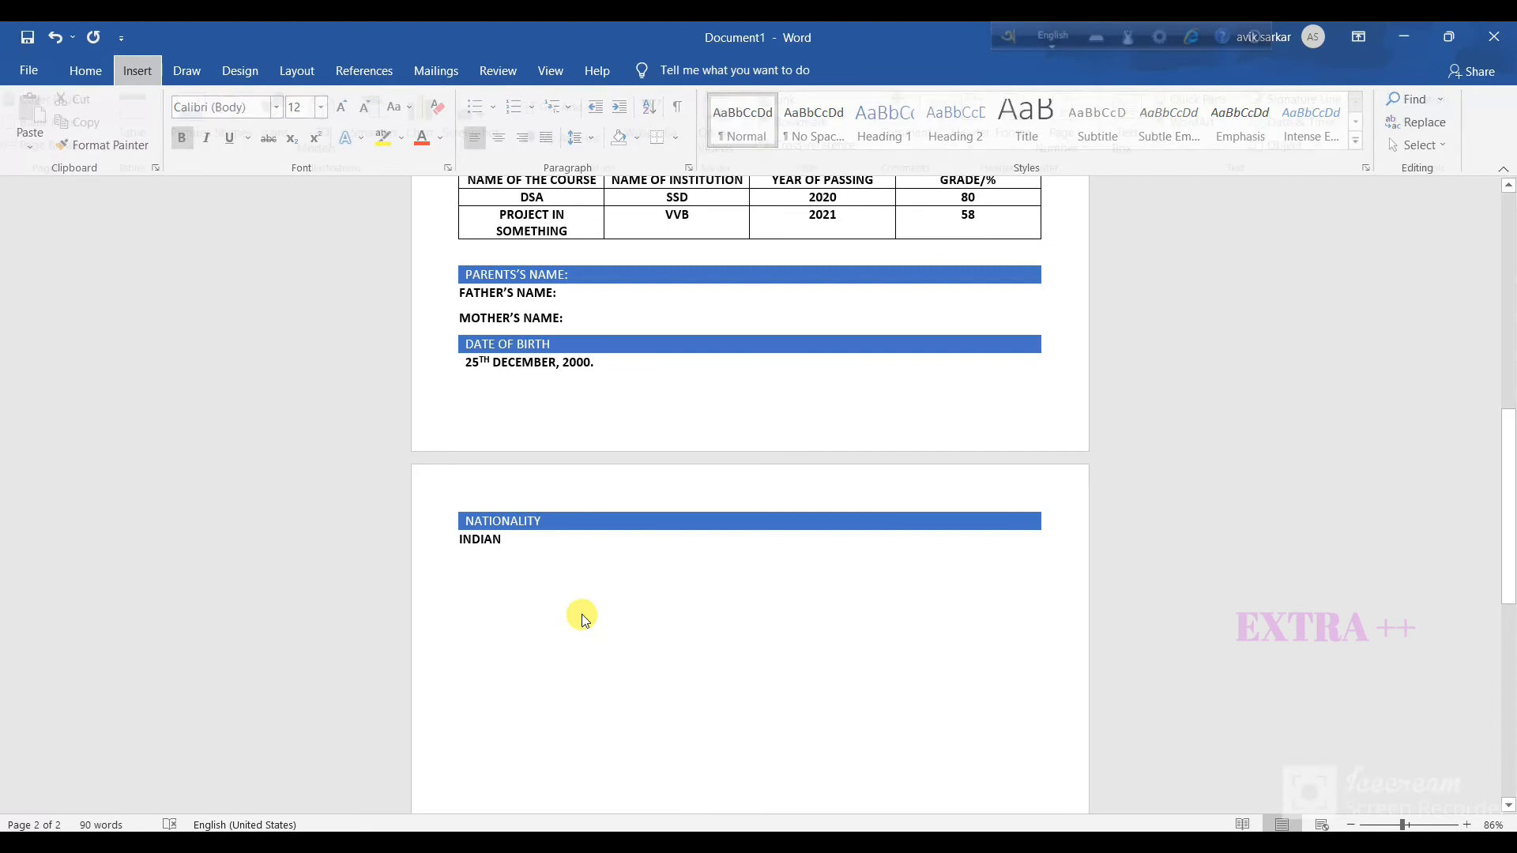
{"action": "key", "text": "n"}
{"action": "type", "text": "ti"}
{"action": "type", "text": "1"}
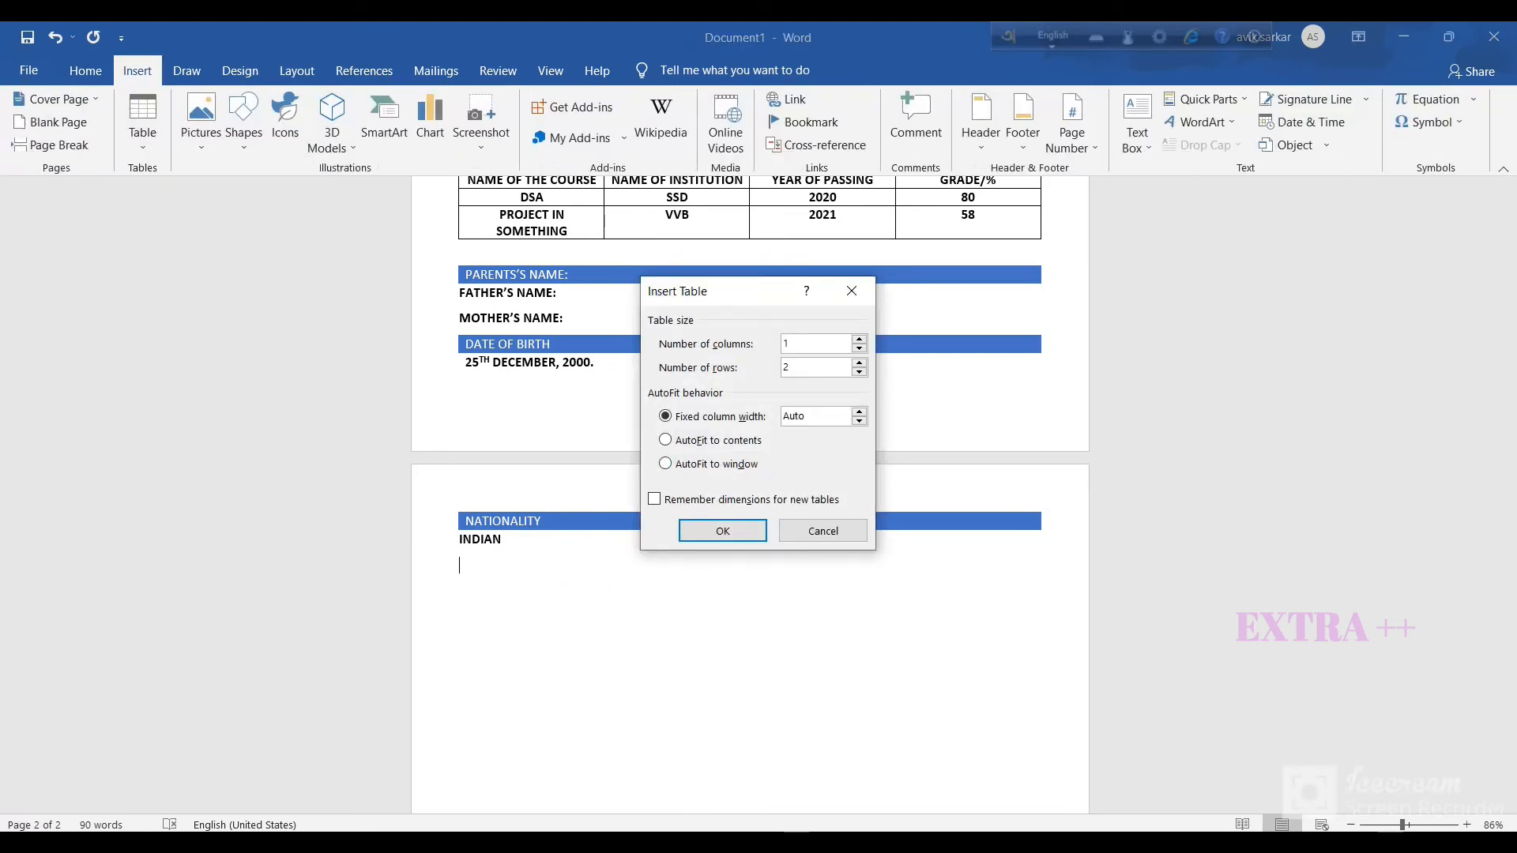
{"action": "left_click", "coordinate": [864, 373]}
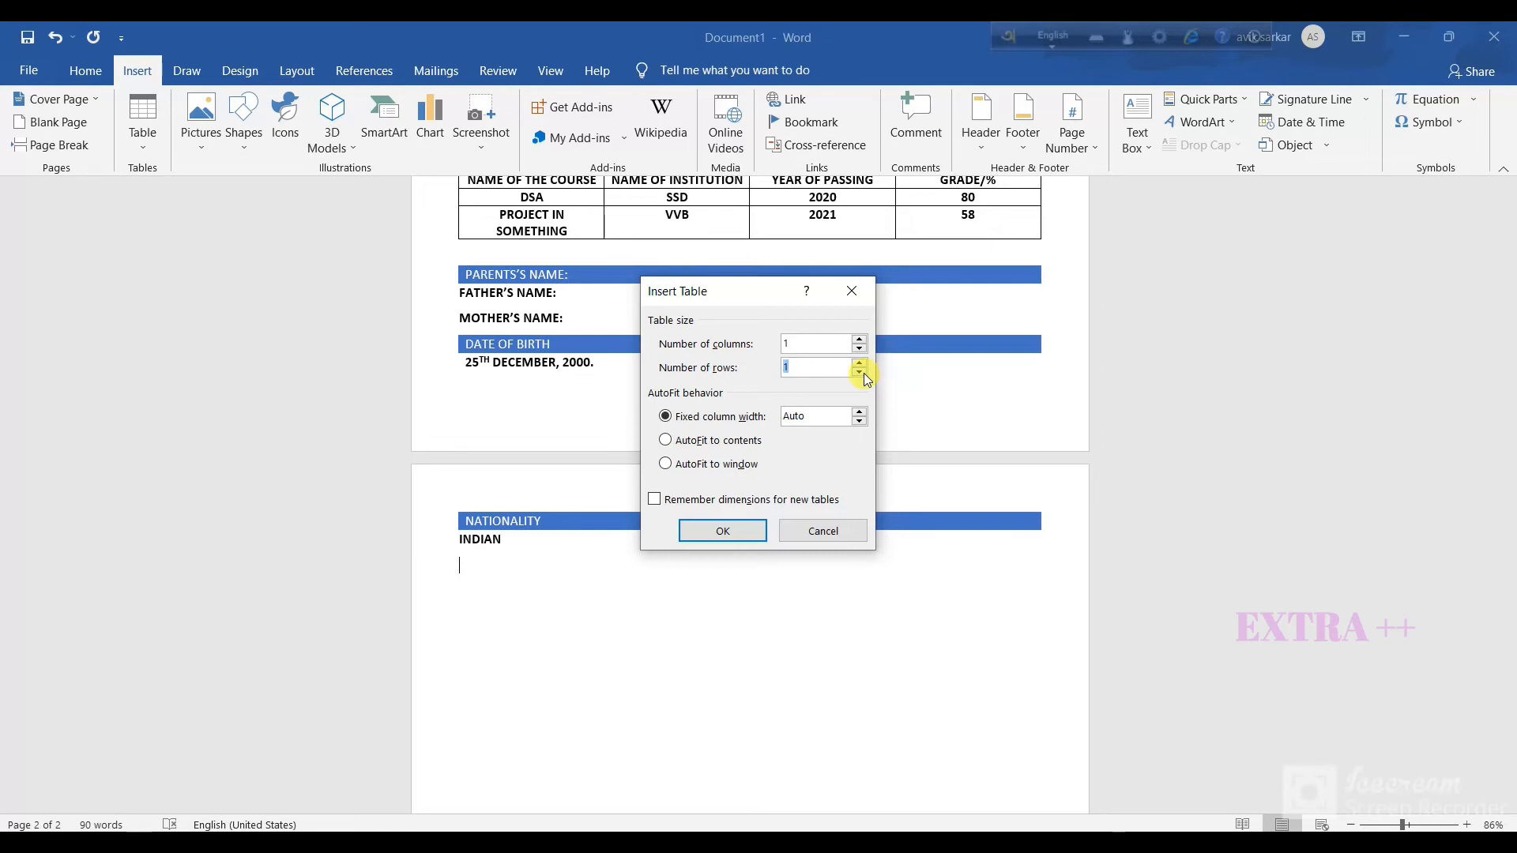
{"action": "key", "text": "Return"}
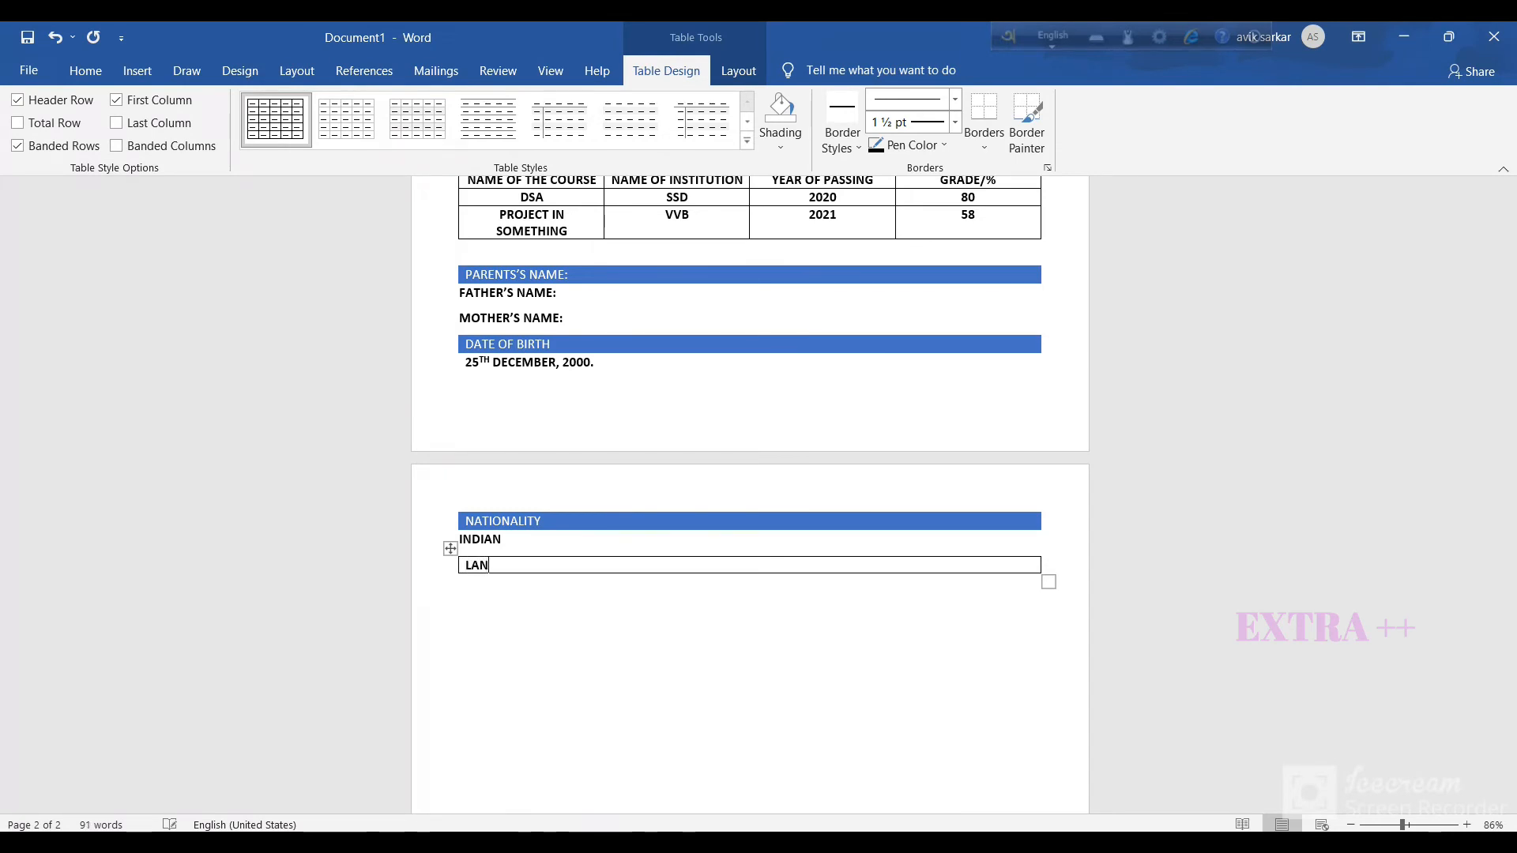
Enter "LANGUAGE ABILITY:" in the new one-cell table, apply the blue grid style with a solid header, and place the cursor below it.
{"action": "type", "text": "GUAGE ABILITY:"}
{"action": "left_click", "coordinate": [746, 141]}
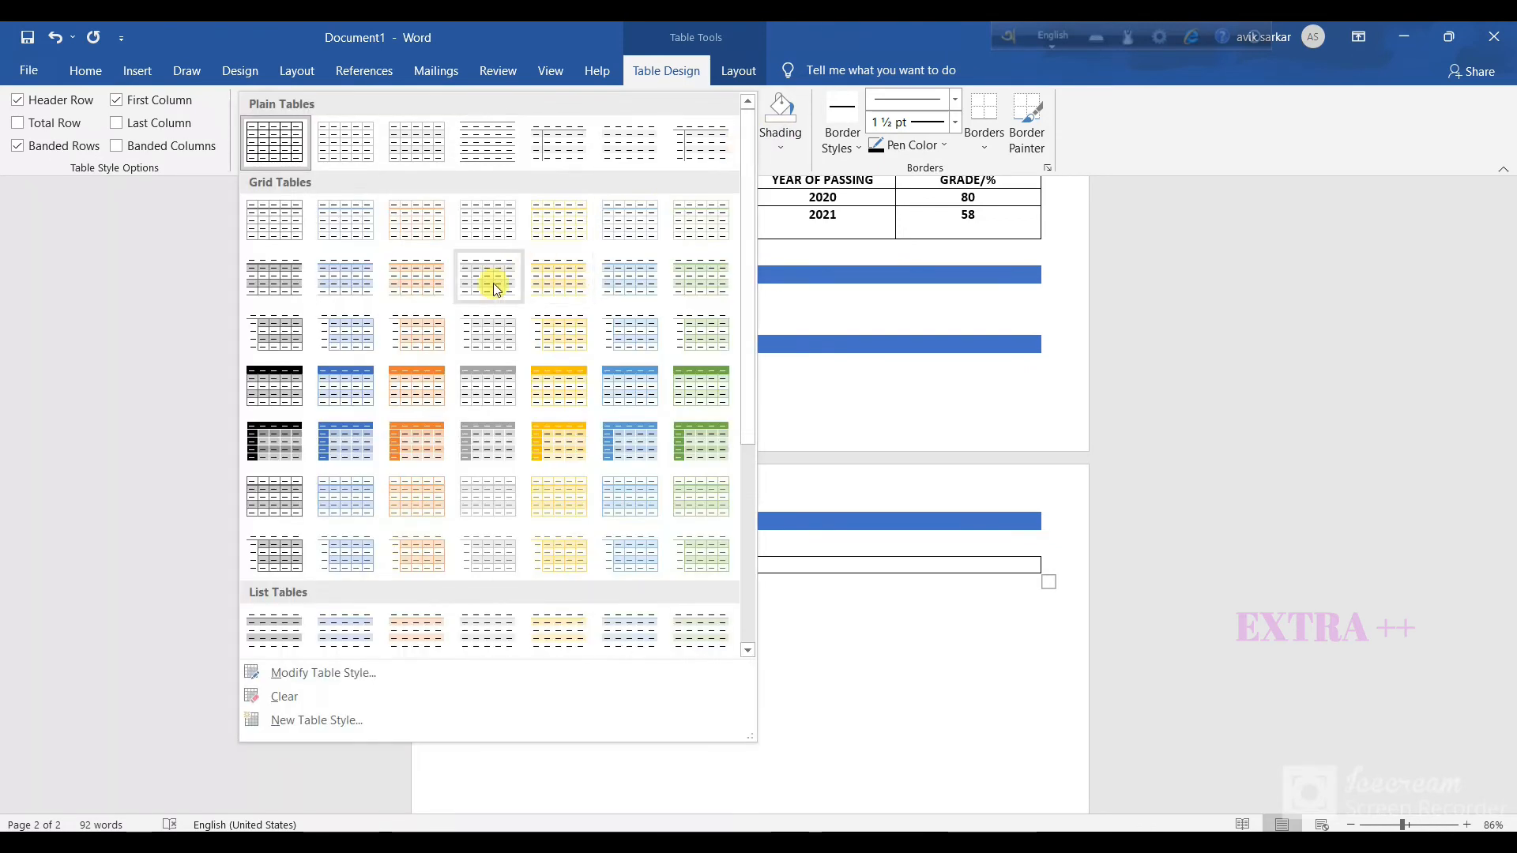
{"action": "left_click", "coordinate": [337, 409]}
{"action": "left_click", "coordinate": [496, 605]}
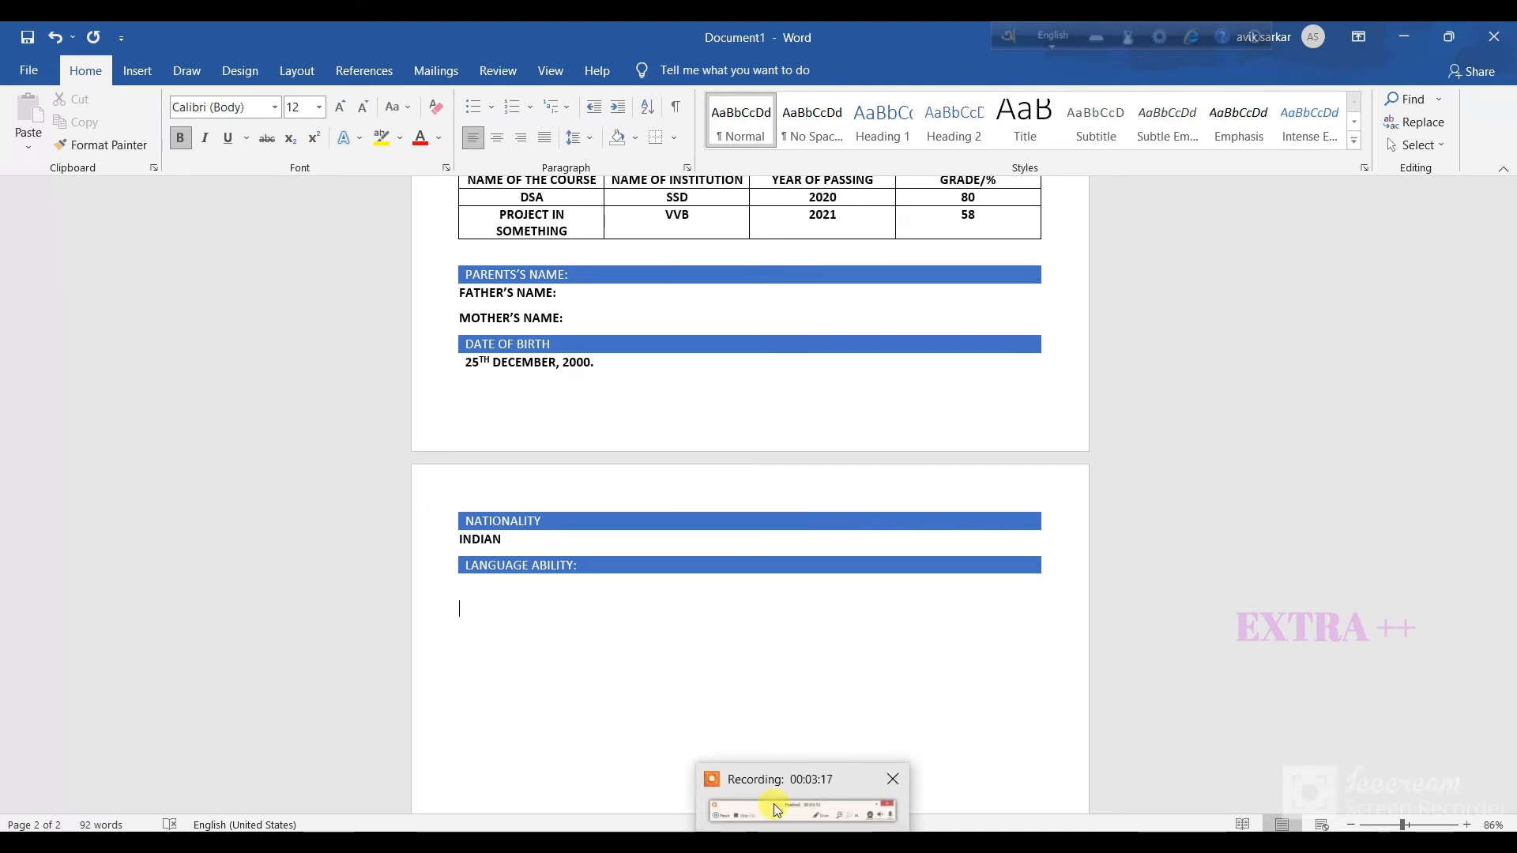
{"action": "left_click", "coordinate": [652, 600]}
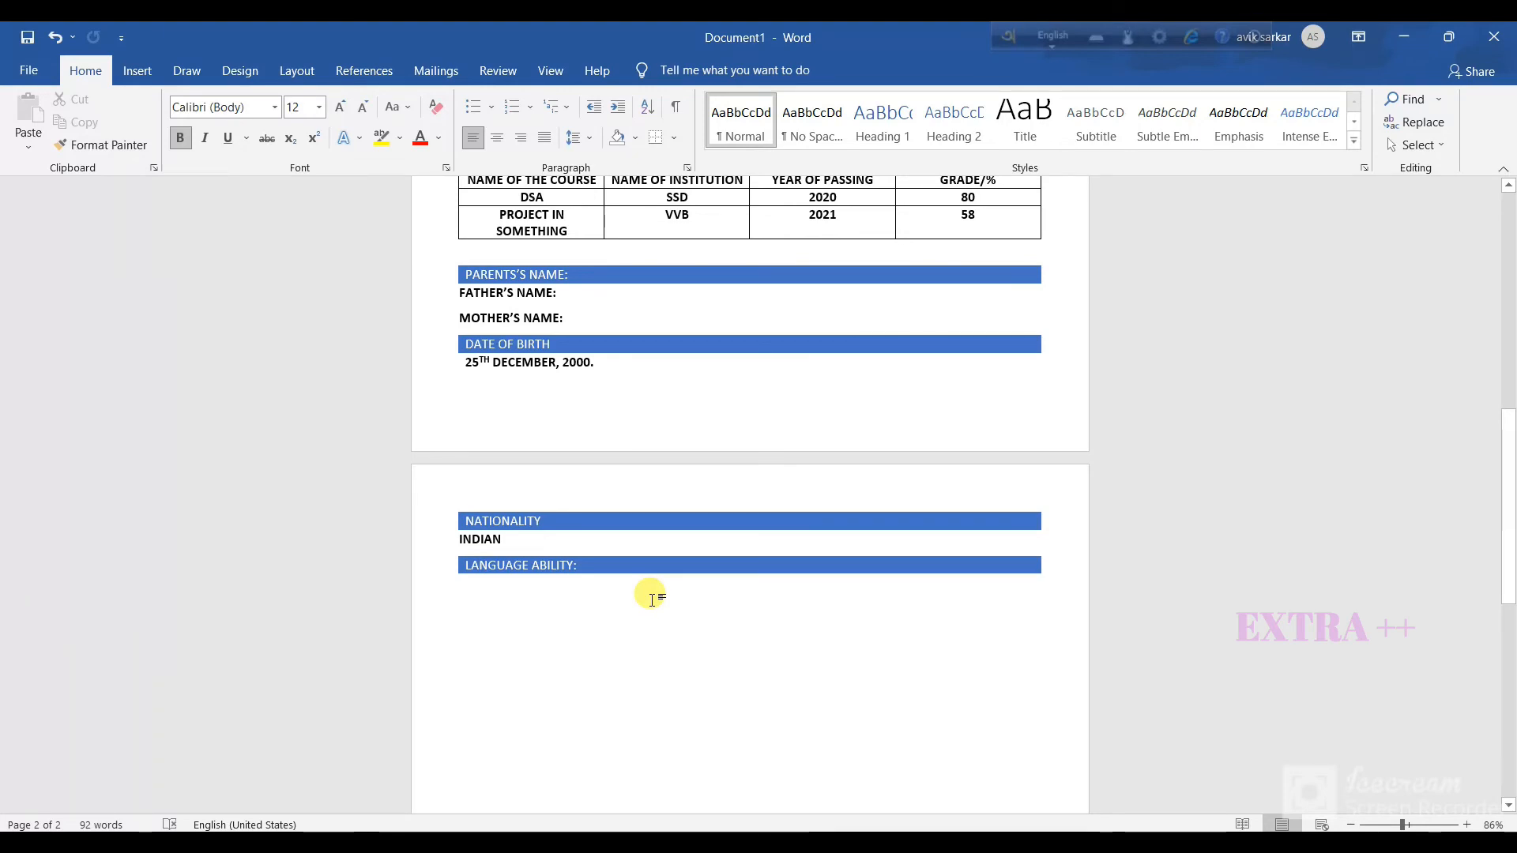
Insert a table with 4 columns and 3 rows below the "LANGUAGE ABILITY:" bar.
{"action": "key", "text": "alt"}
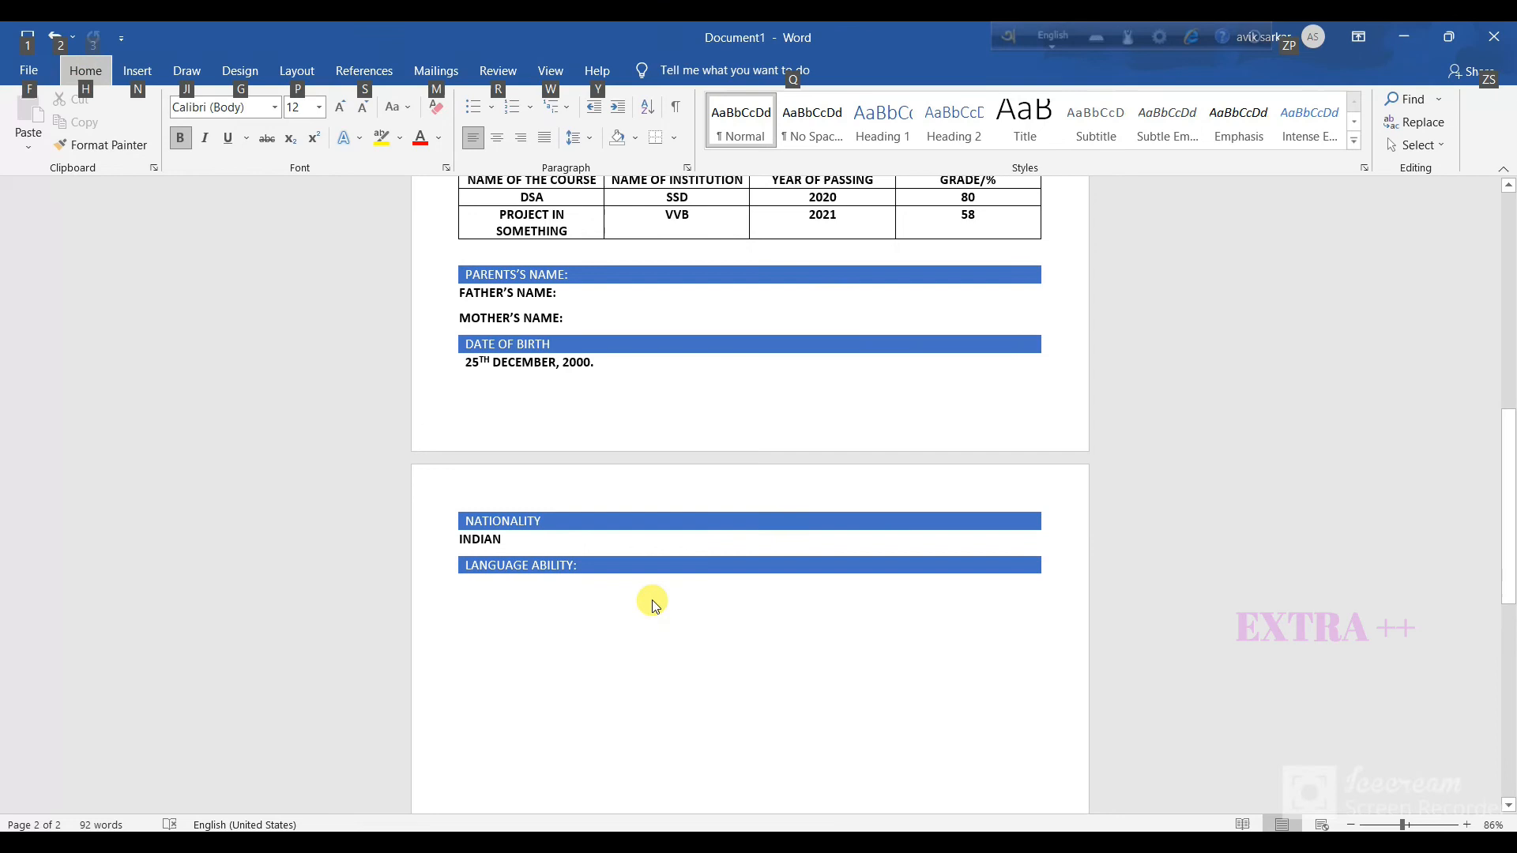
{"action": "key", "text": "n"}
{"action": "key", "text": "t"}
{"action": "key", "text": "i"}
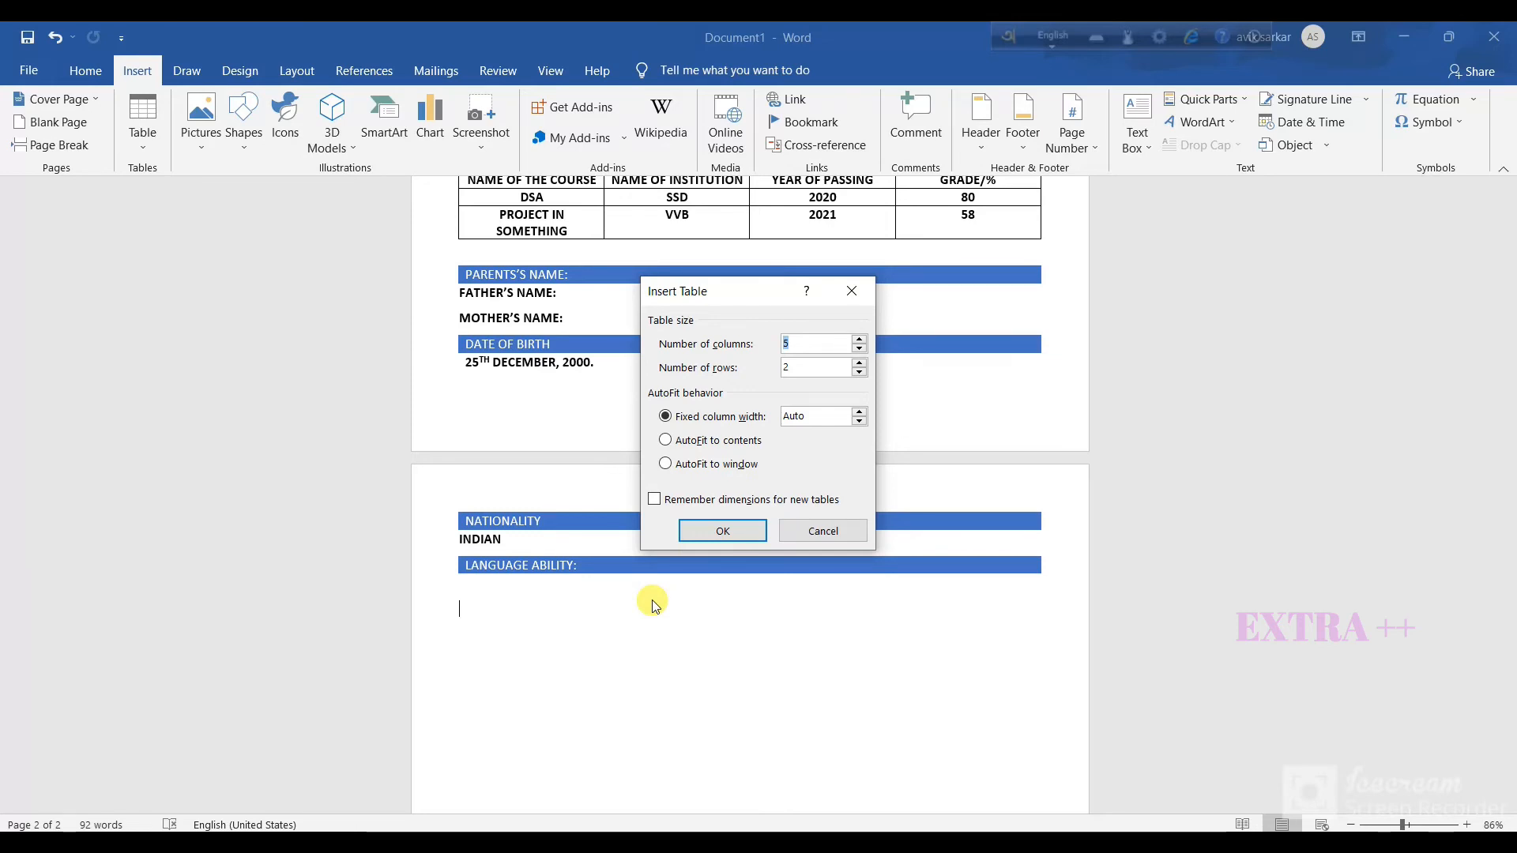
{"action": "left_click", "coordinate": [859, 349]}
{"action": "key", "text": "Tab"}
{"action": "type", "text": "3"}
{"action": "key", "text": "Return"}
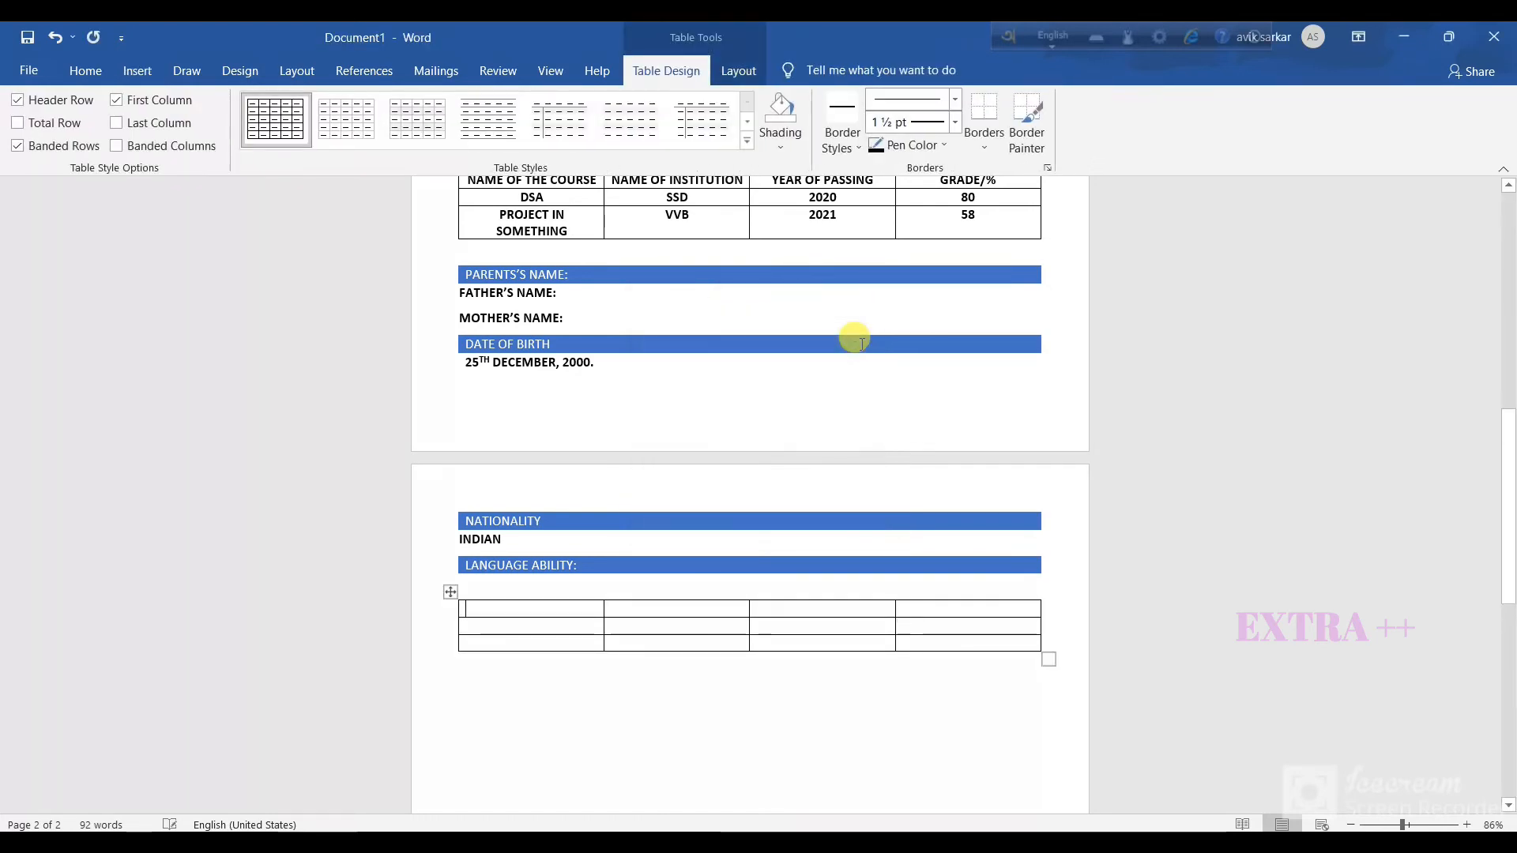
Center the text alignment of all cells in the new language table.
{"action": "type", "text": "L"}
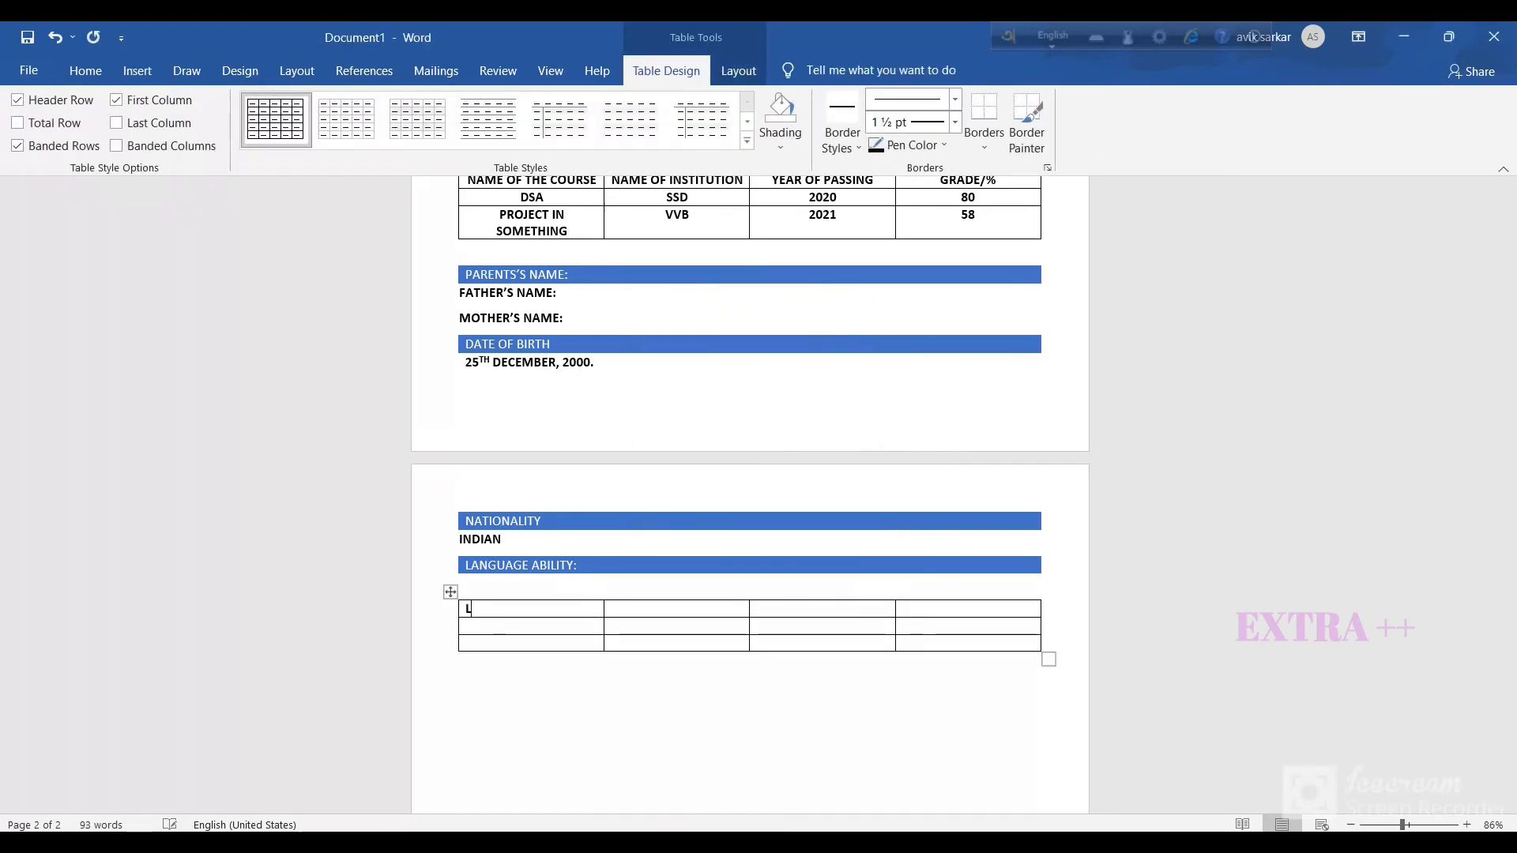
{"action": "key", "text": "BackSpace"}
{"action": "key", "text": "shift+Down"}
{"action": "key", "text": "shift+Down"}
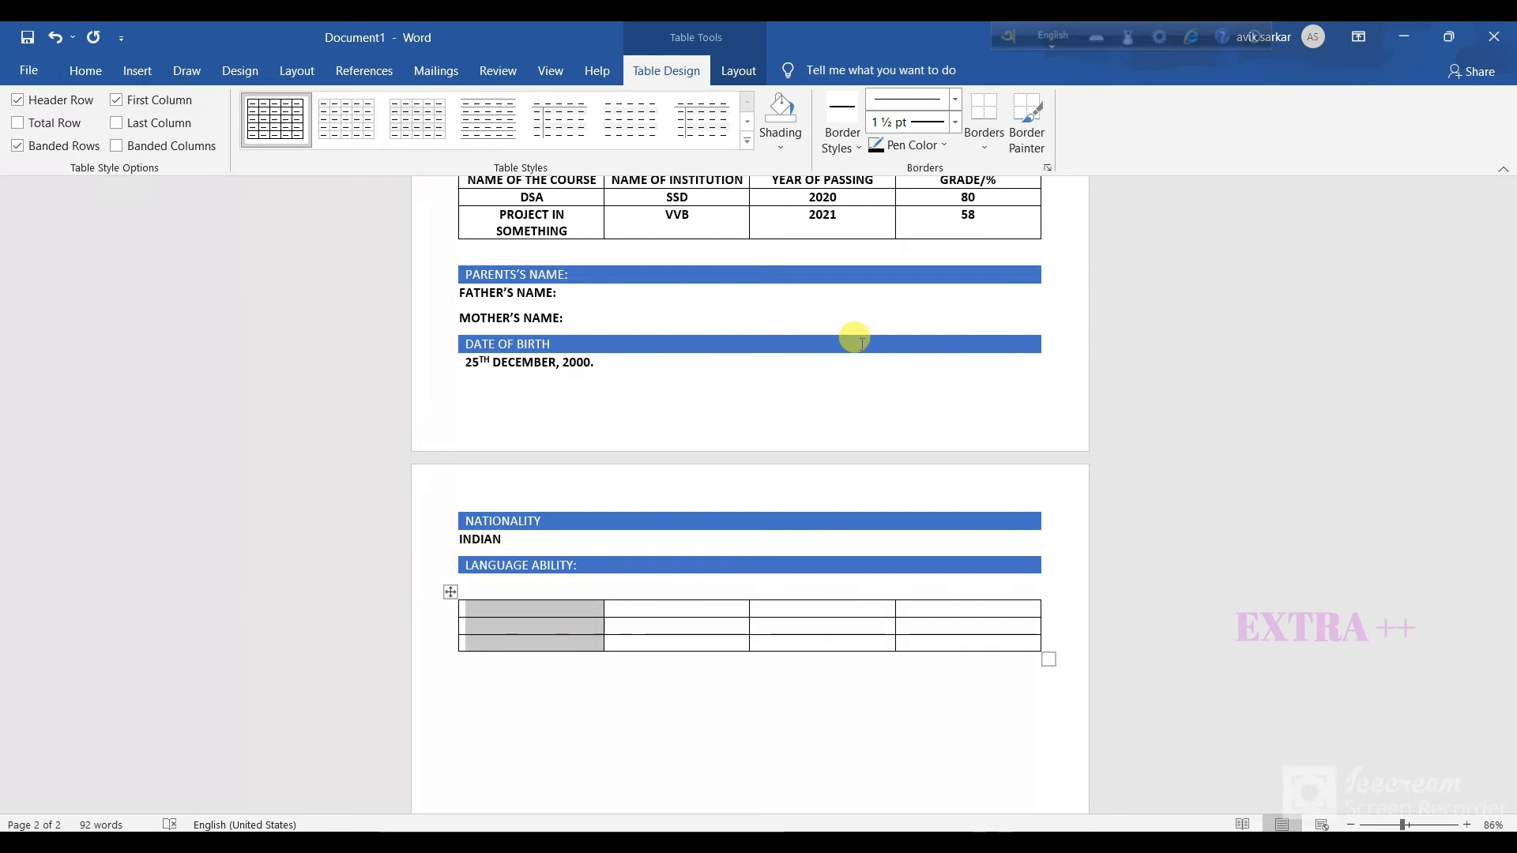
{"action": "key", "text": "shift+Right"}
{"action": "key", "text": "shift+Right"}
{"action": "key", "text": "shift+Right"}
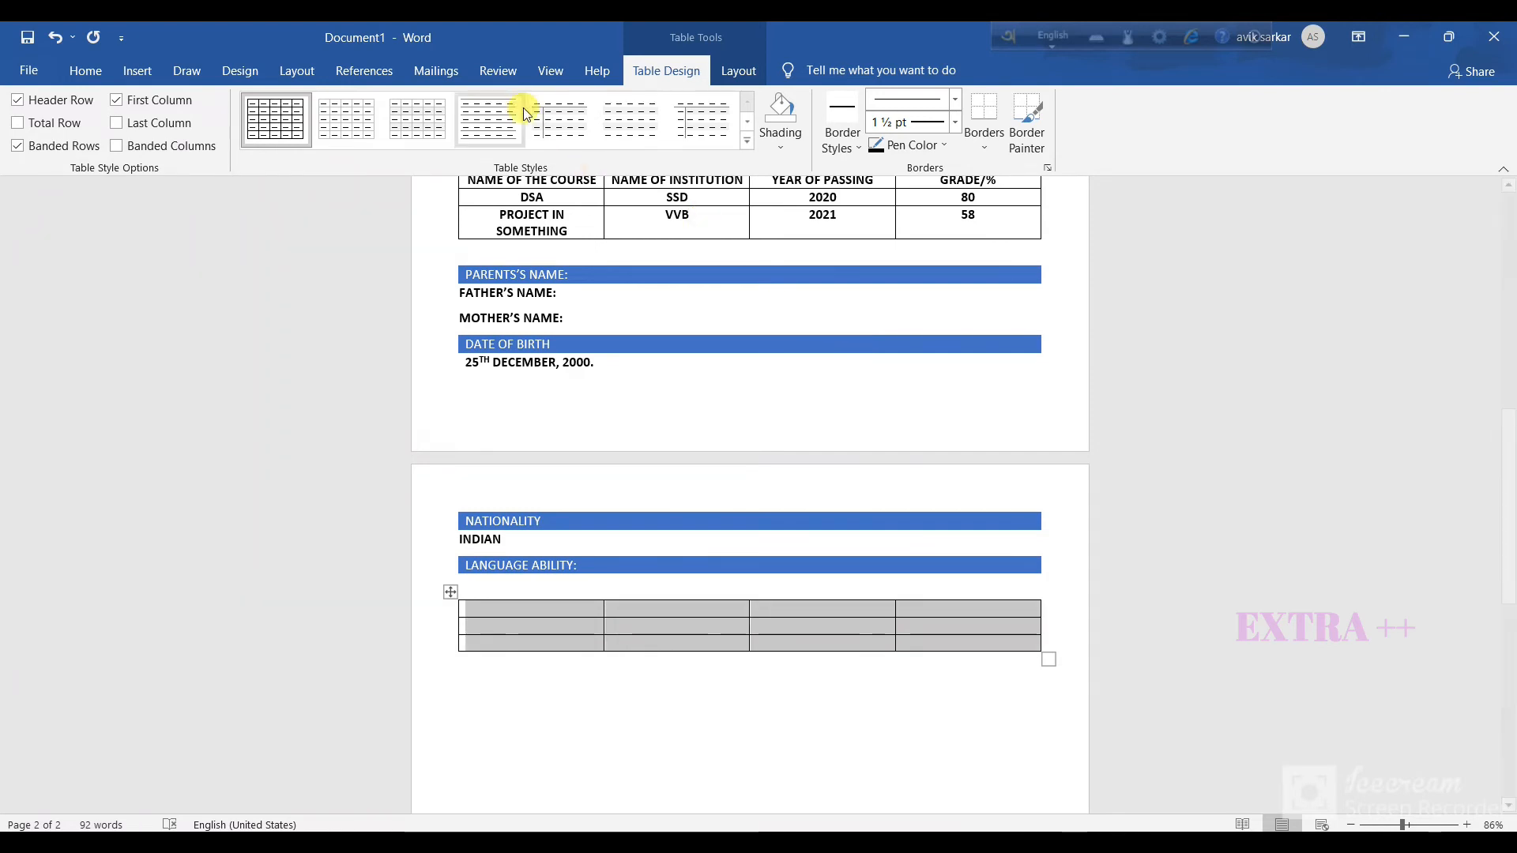
{"action": "left_click", "coordinate": [93, 71]}
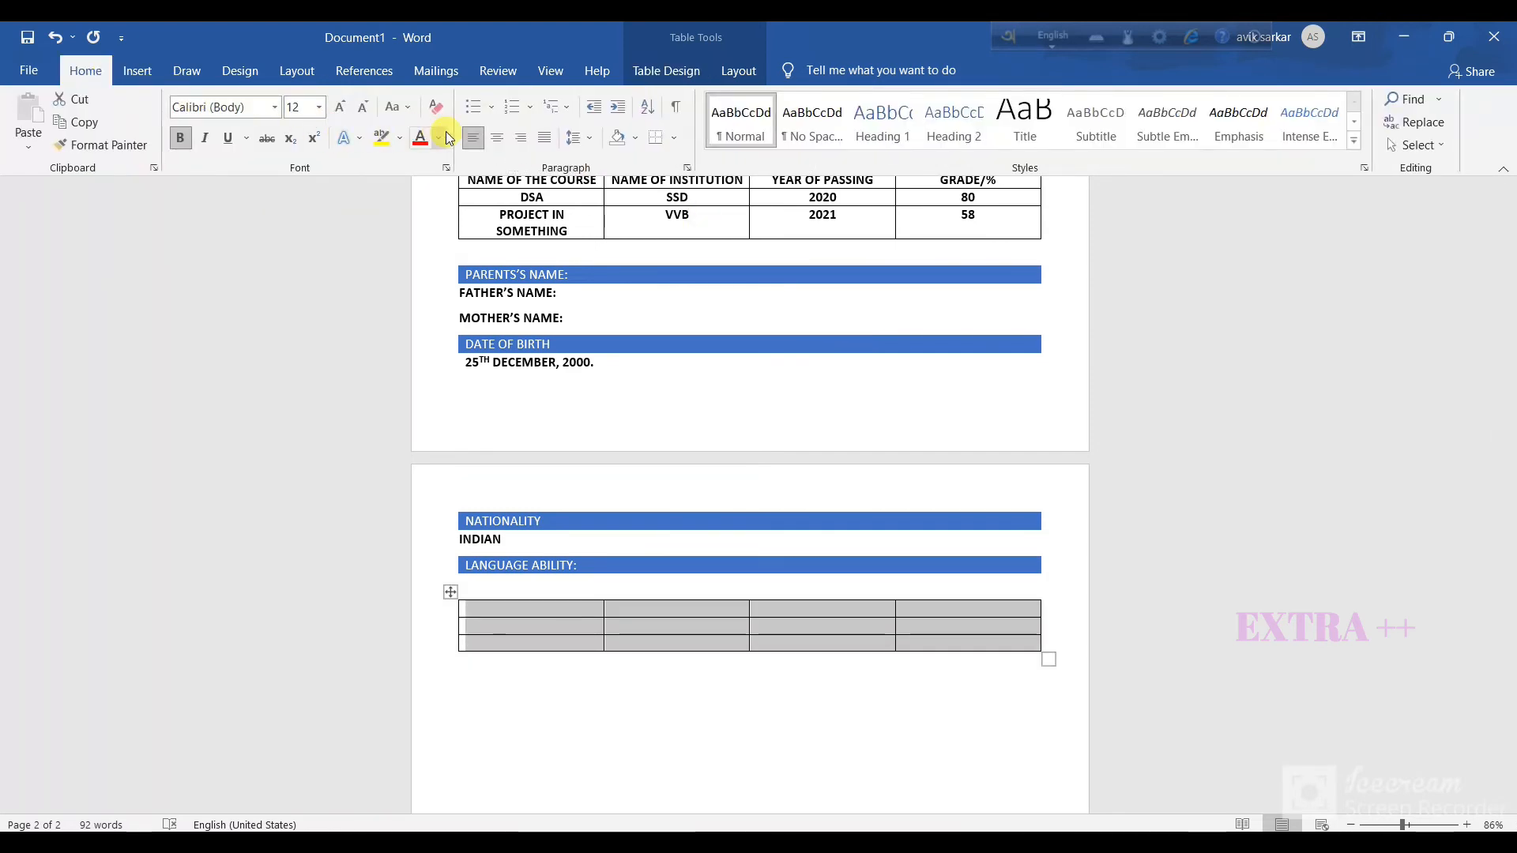
{"action": "left_click", "coordinate": [497, 138]}
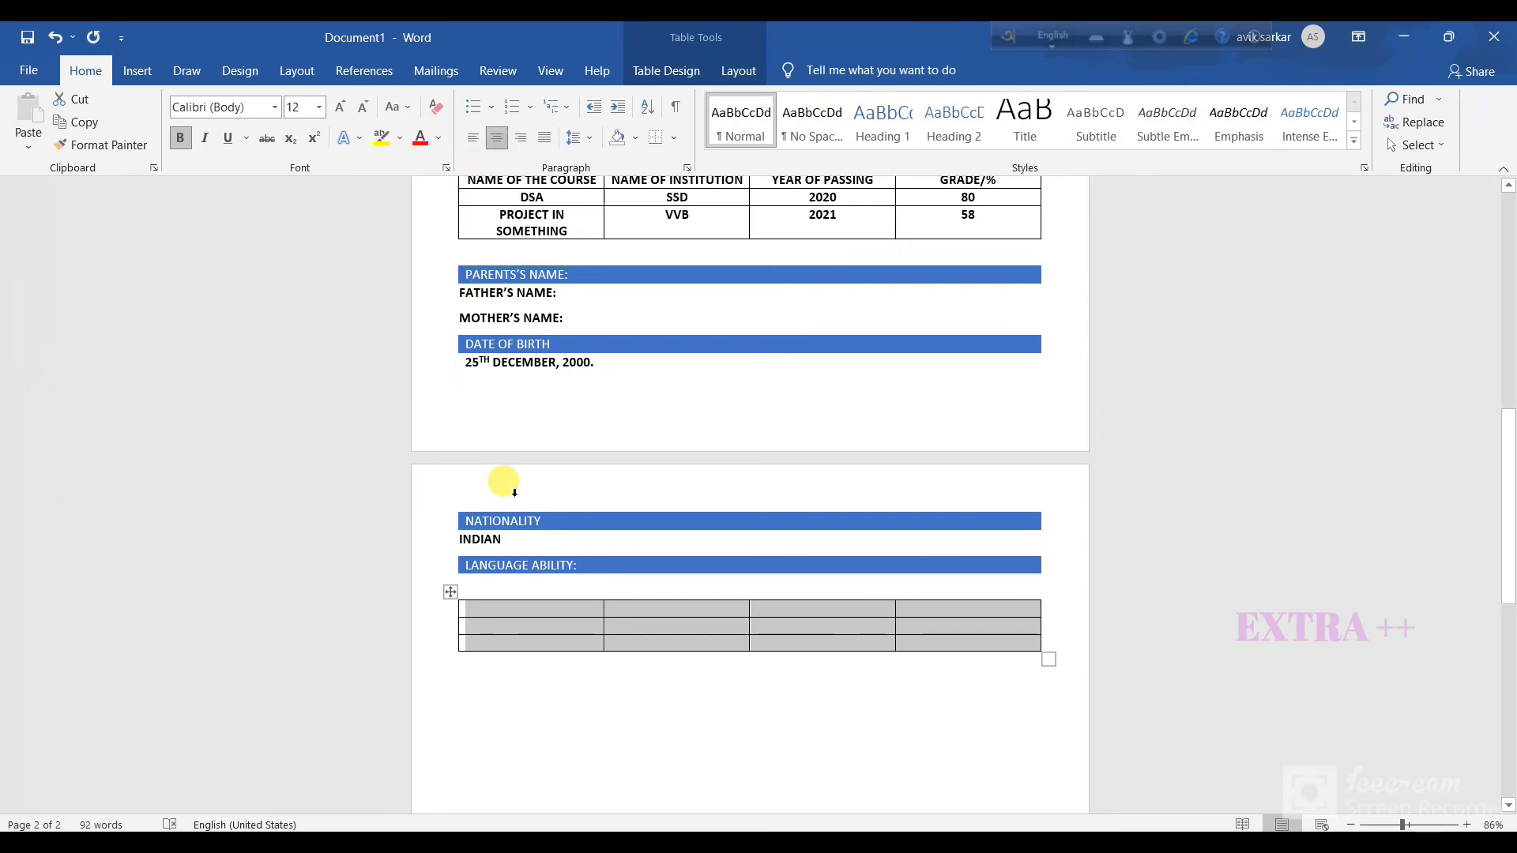
Enter the language table's column headings "LANGUAGES KNOWN", "READ", "SPEAK" and "WRITE".
{"action": "left_click", "coordinate": [535, 615]}
{"action": "type", "text": "LANGUAGES KNOWN "}
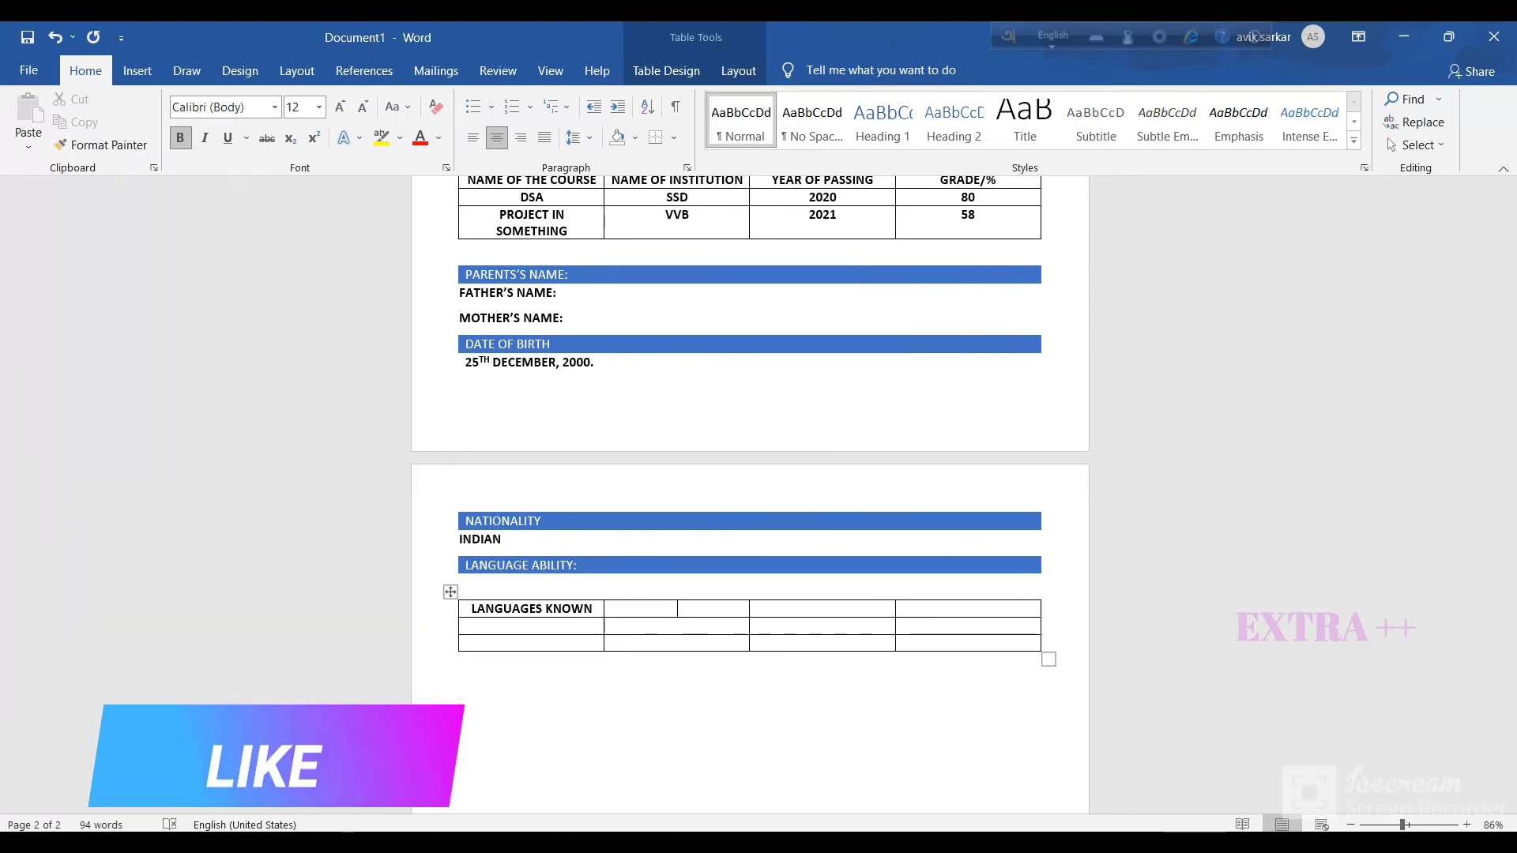
{"action": "type", "text": "READ SPEAK"}
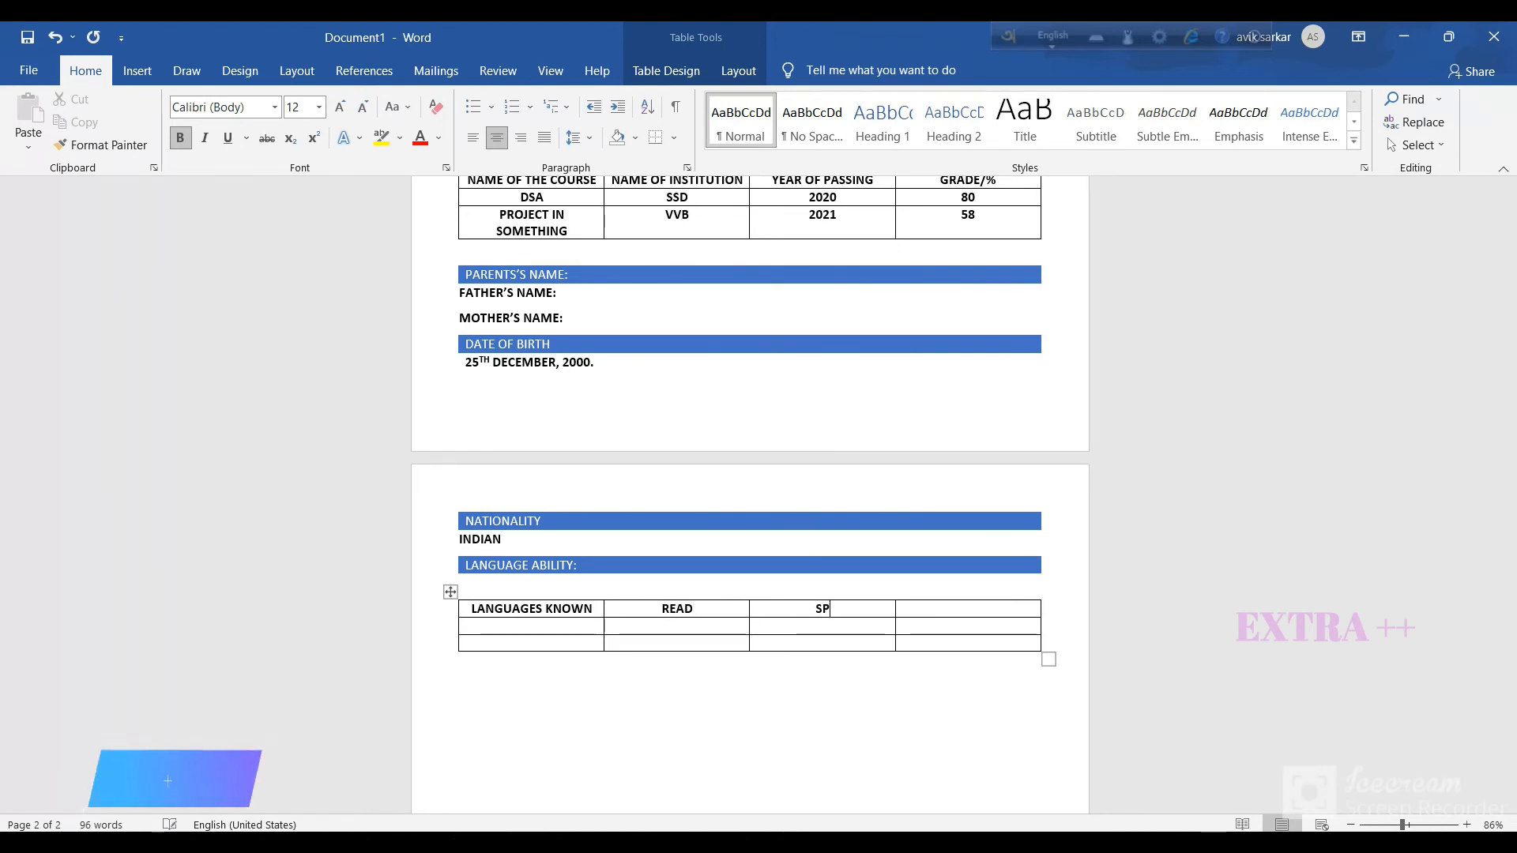
{"action": "key", "text": "Tab"}
{"action": "type", "text": "WRITE"}
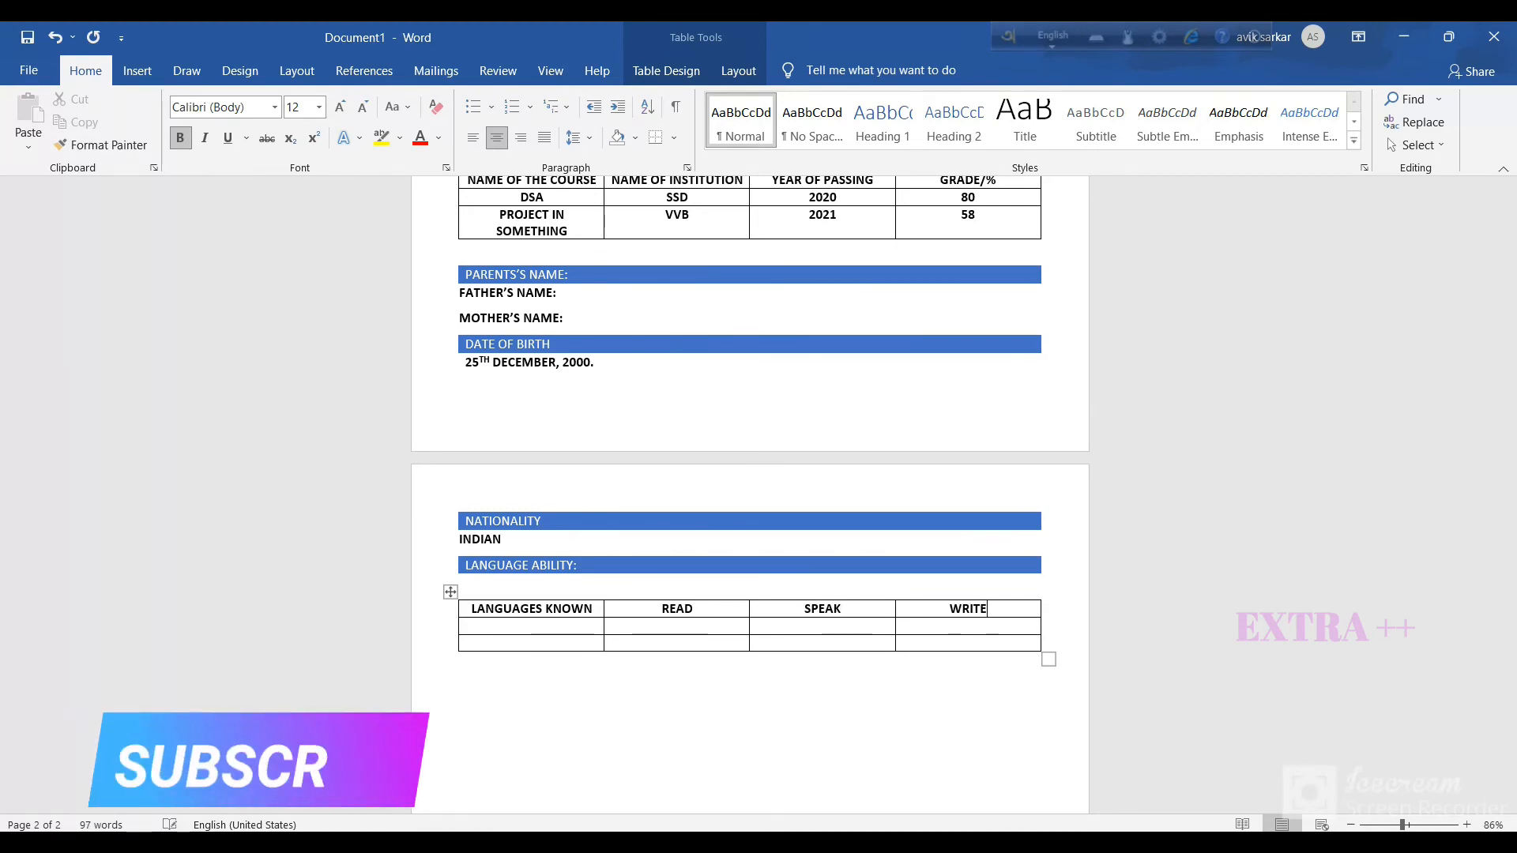
Add a row below the language table's header and fill it with "BENGALI", "YES", "YES" and "YES".
{"action": "key", "text": "Right"}
{"action": "key", "text": "Return"}
{"action": "type", "text": "B"}
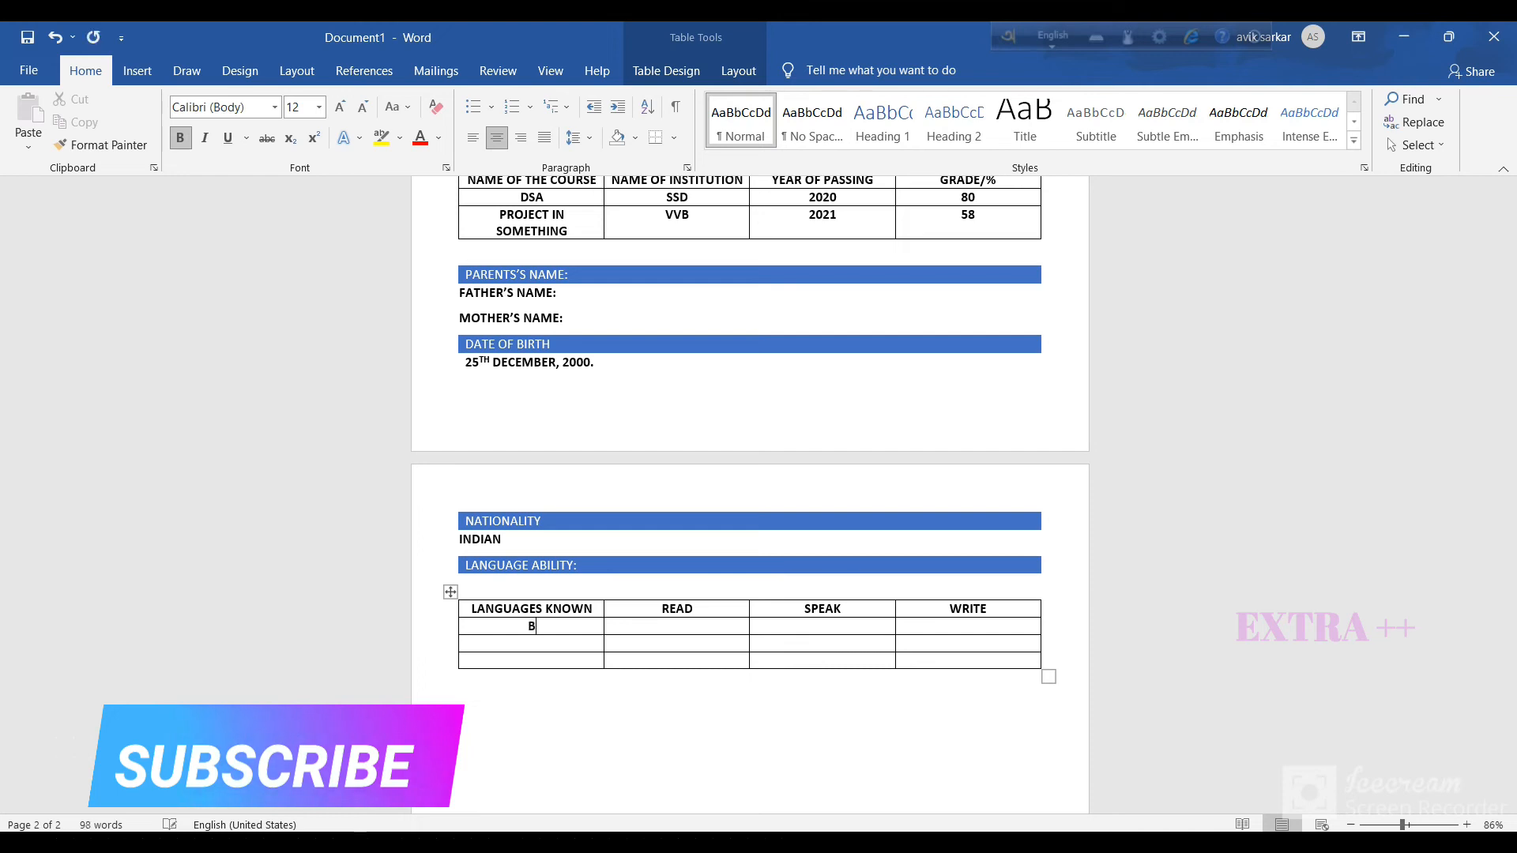
{"action": "type", "text": "ENGALI"}
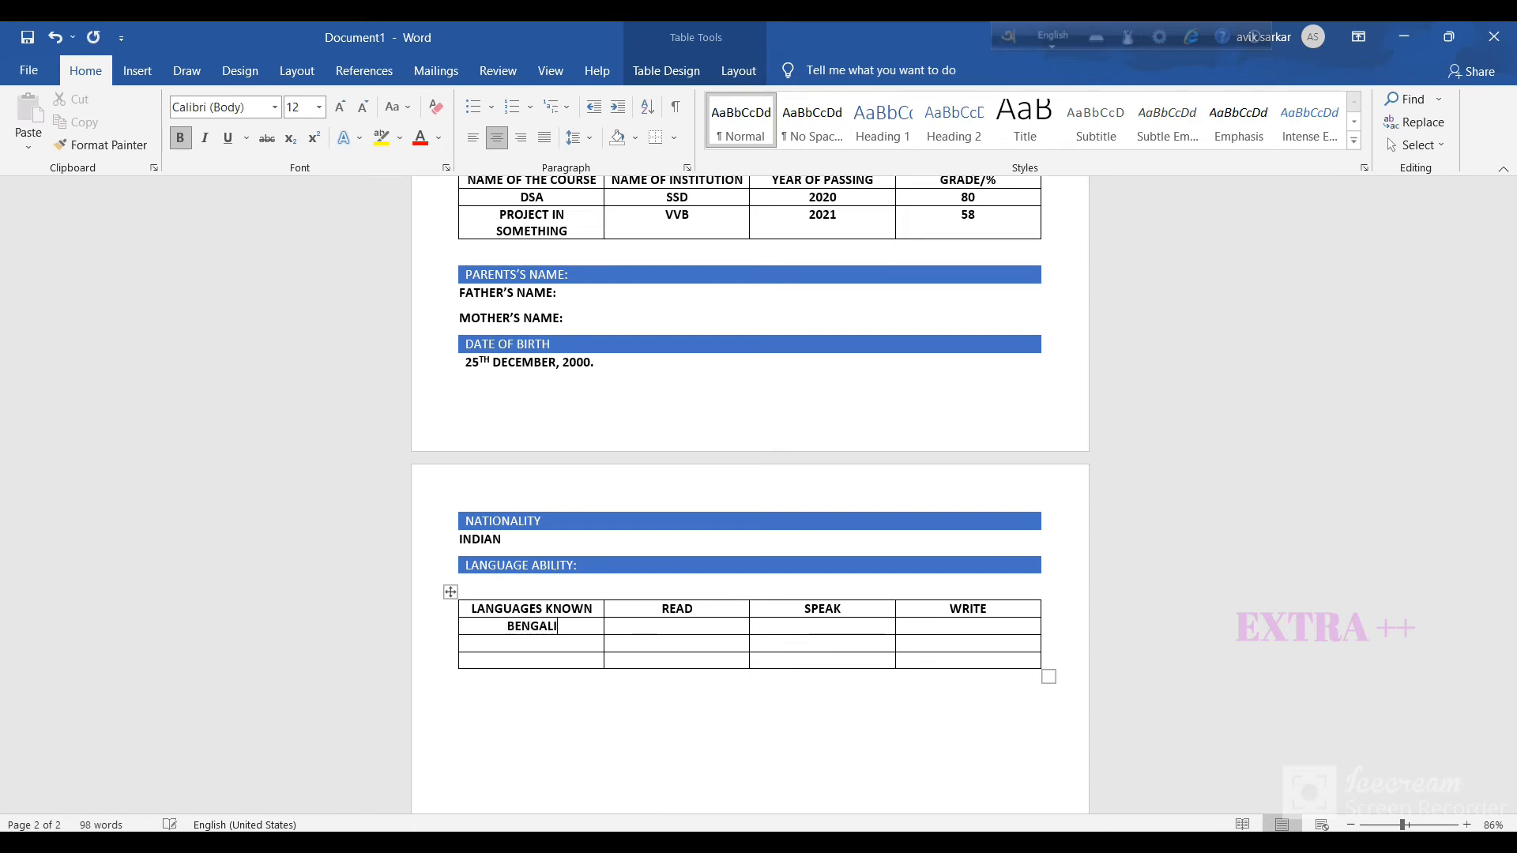
{"action": "key", "text": "Right"}
{"action": "type", "text": "YES"}
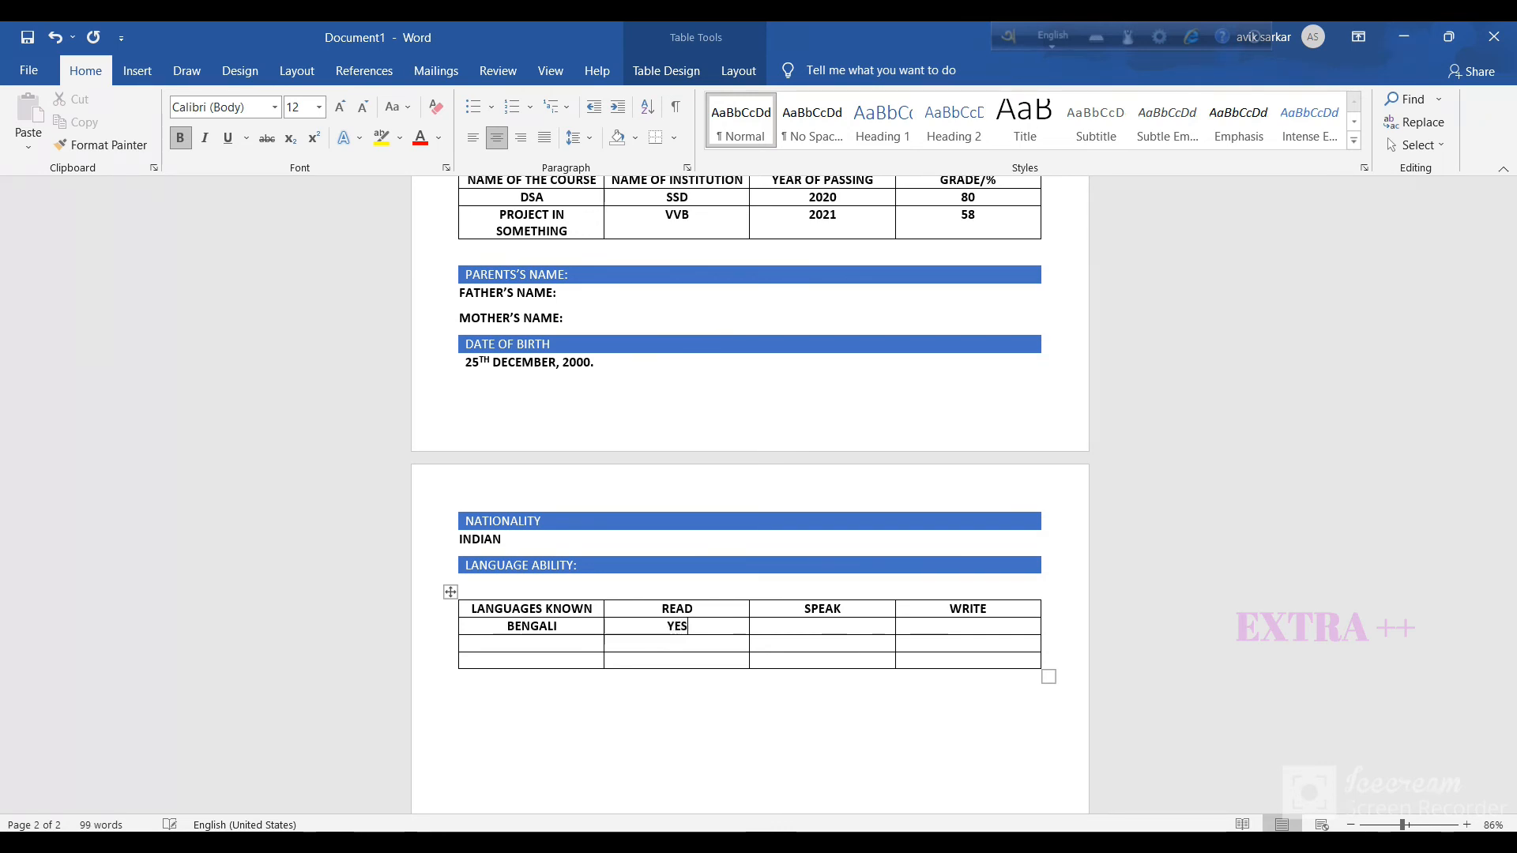
{"action": "key", "text": "Tab"}
{"action": "type", "text": "YES"}
{"action": "key", "text": "Tab"}
{"action": "type", "text": "YES"}
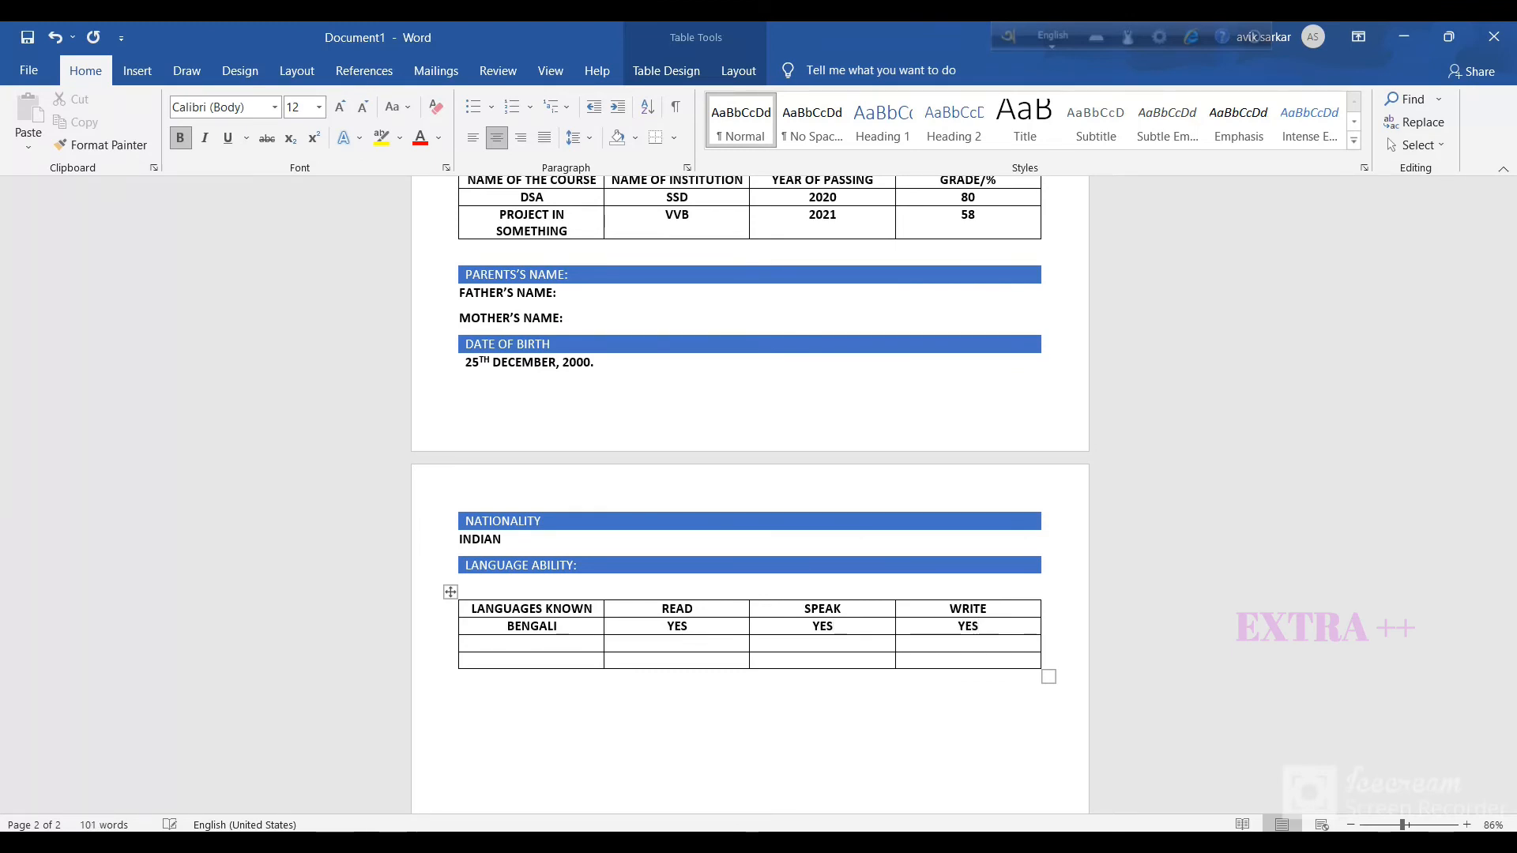
Fill the row below "BENGALI" with "ENGLISH", "YES", "YES" and "YES".
{"action": "type", "text": "ENGLISH"}
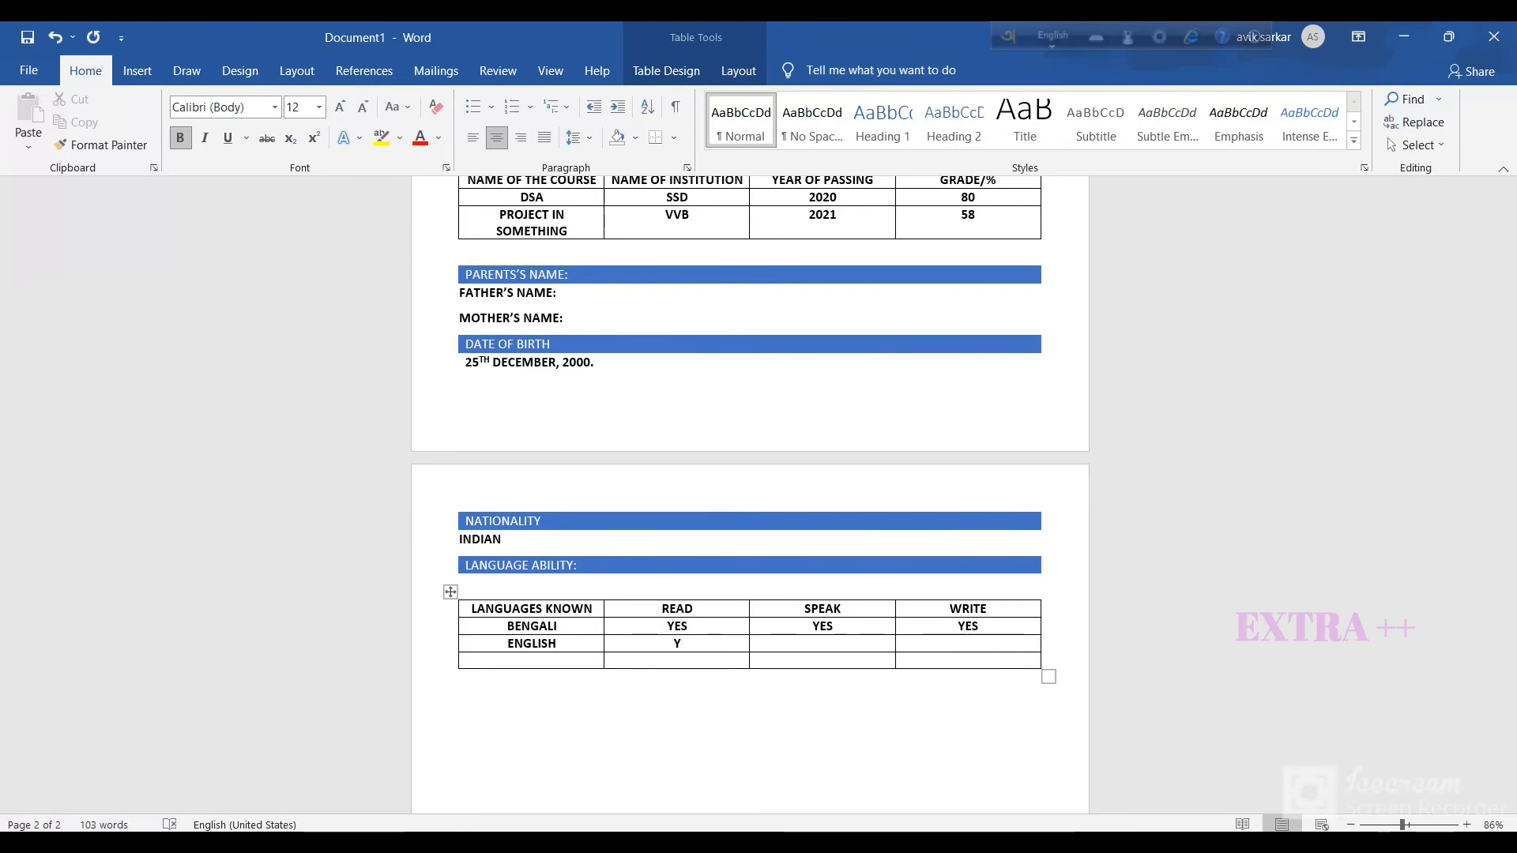
{"action": "type", "text": "S"}
{"action": "key", "text": "Tab"}
{"action": "type", "text": "YES"}
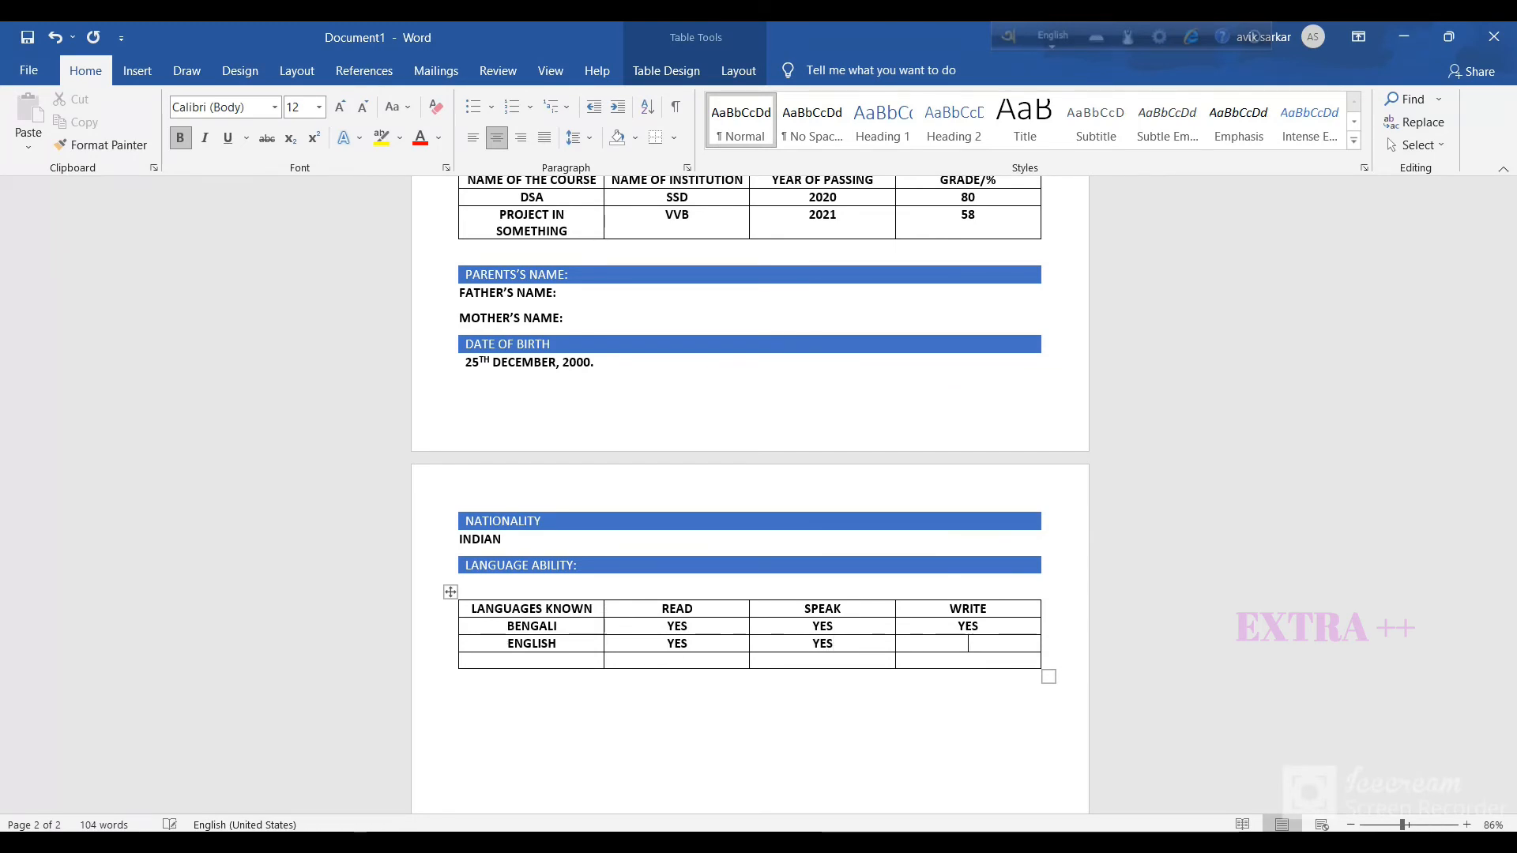
{"action": "type", "text": "YES"}
Fill the last row with "HINDI", "NO", "YES" and "NO", leaving no extra row below it.
{"action": "type", "text": "HINDI"}
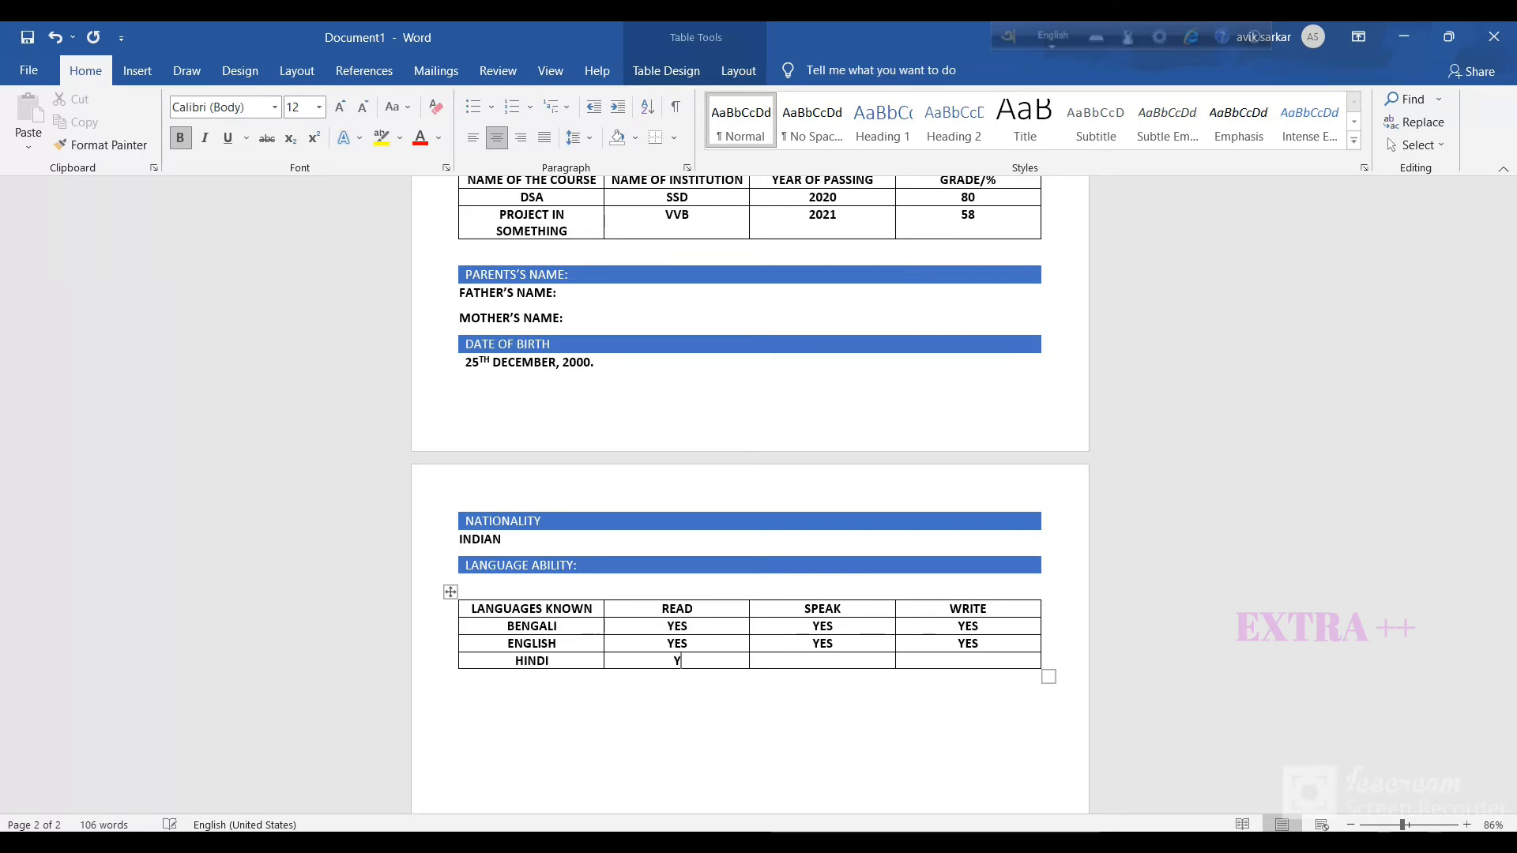
{"action": "type", "text": "NO "}
{"action": "type", "text": "YES"}
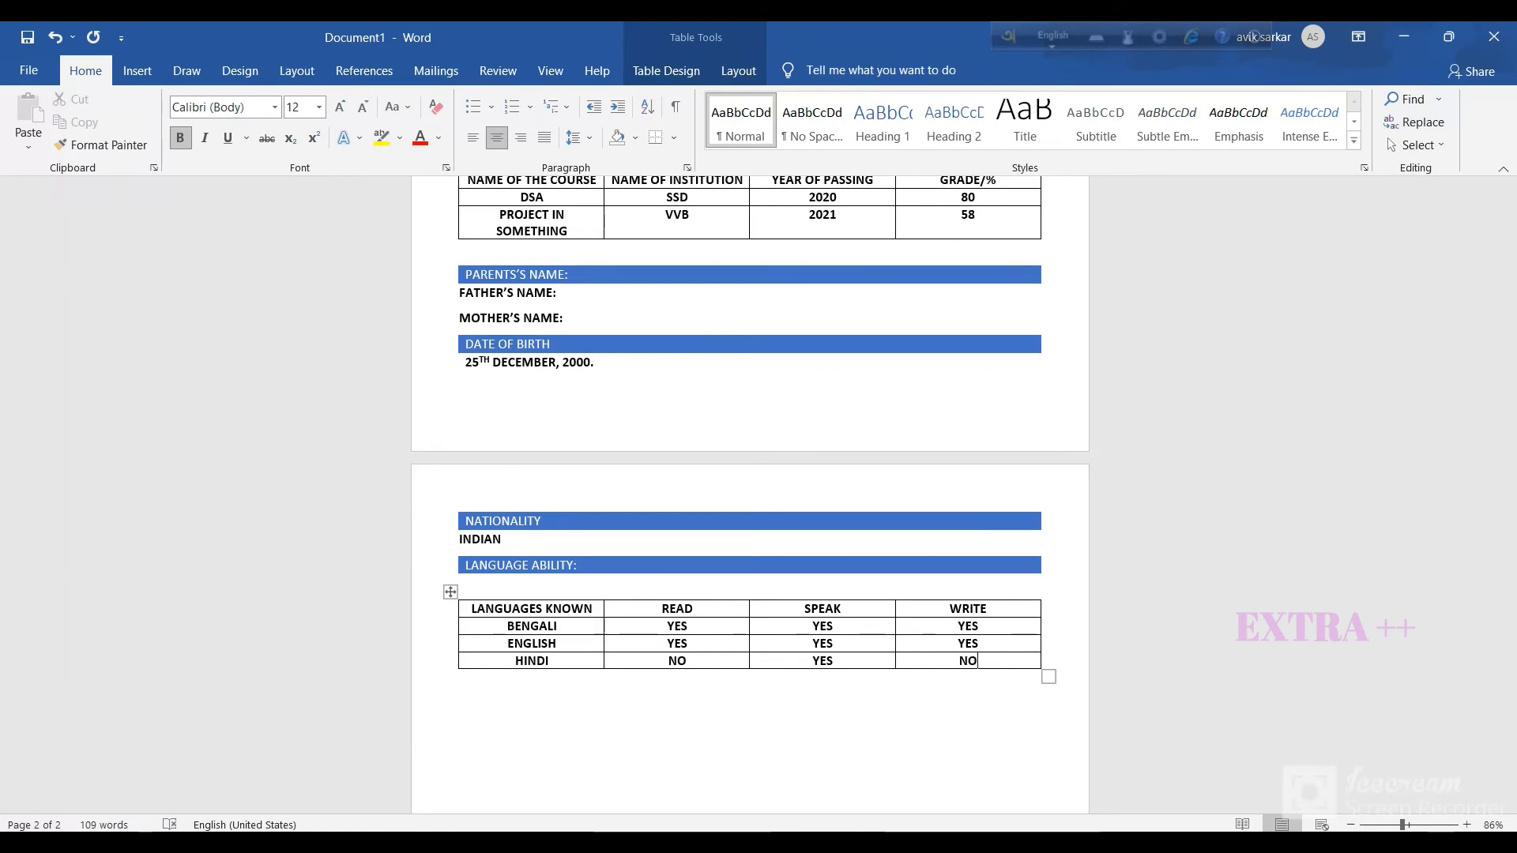
{"action": "key", "text": "Tab"}
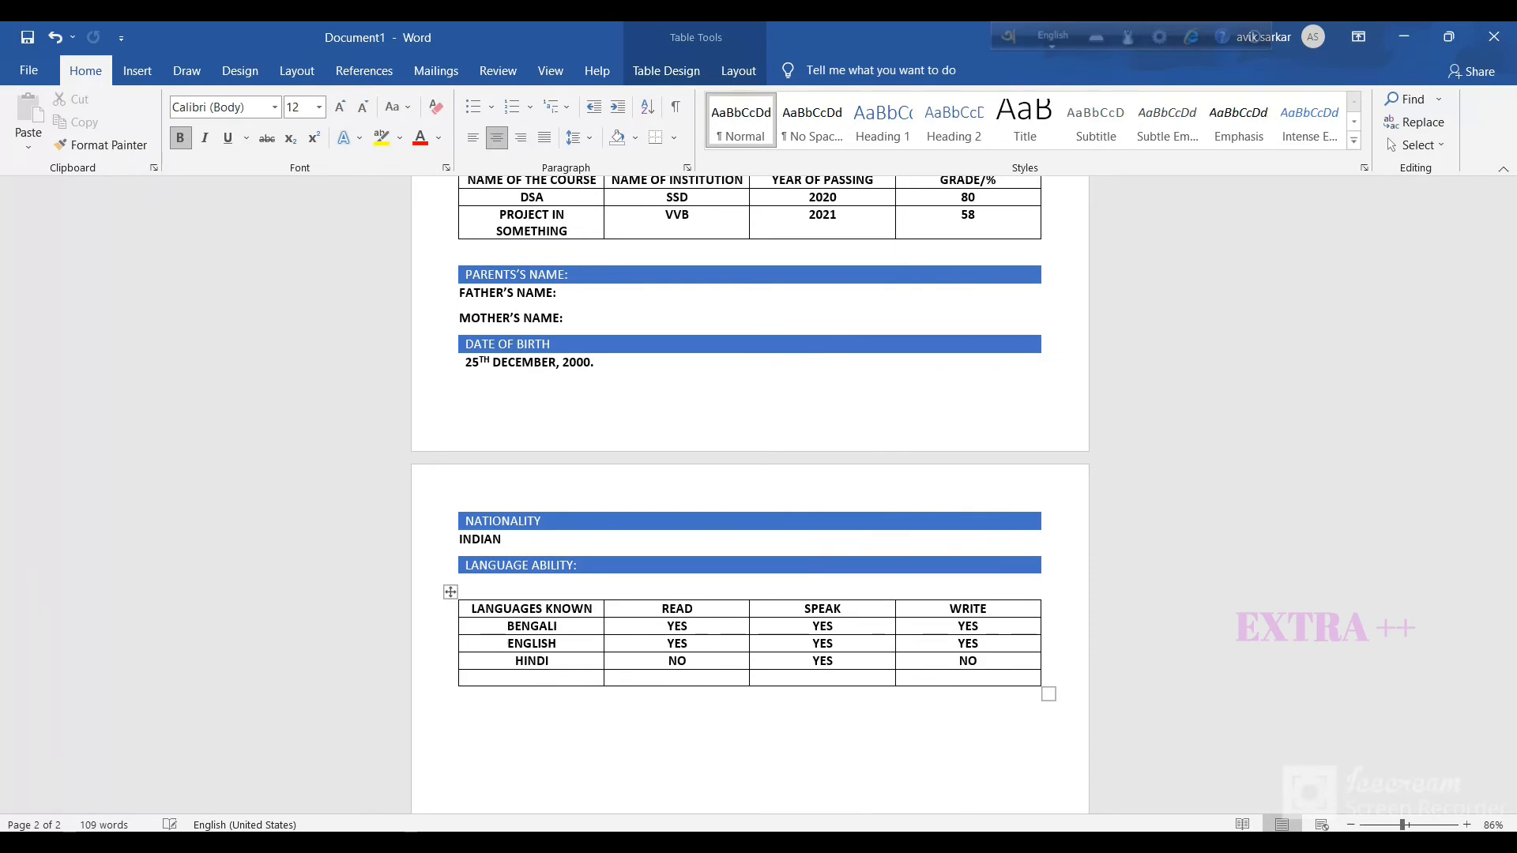
{"action": "key", "text": "ctrl+z"}
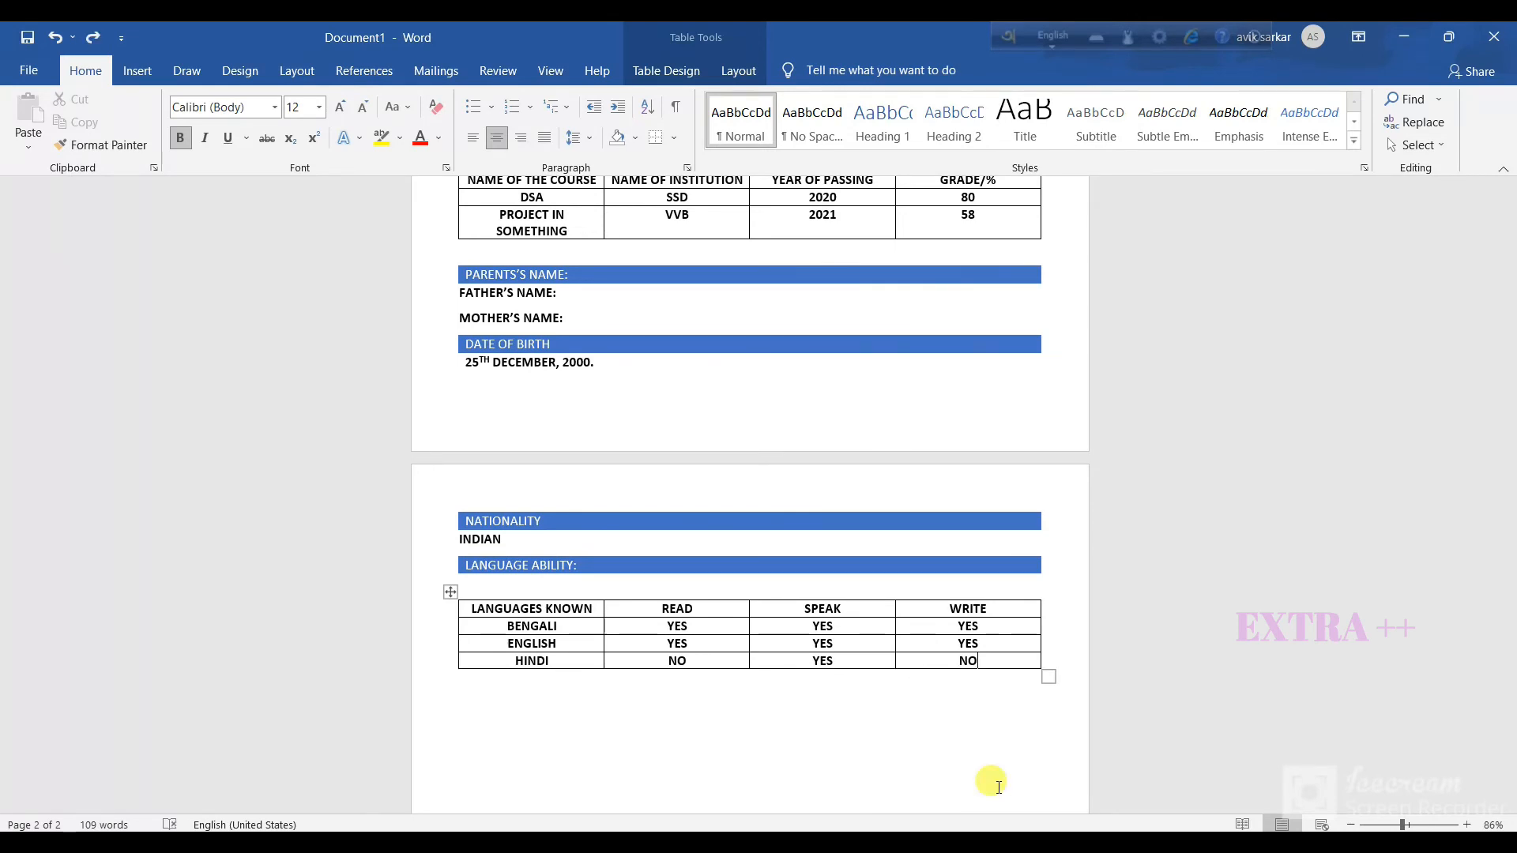
Insert a table with 1 column and 1 row below the language table.
{"action": "left_click", "coordinate": [473, 699]}
{"action": "key", "text": "alt"}
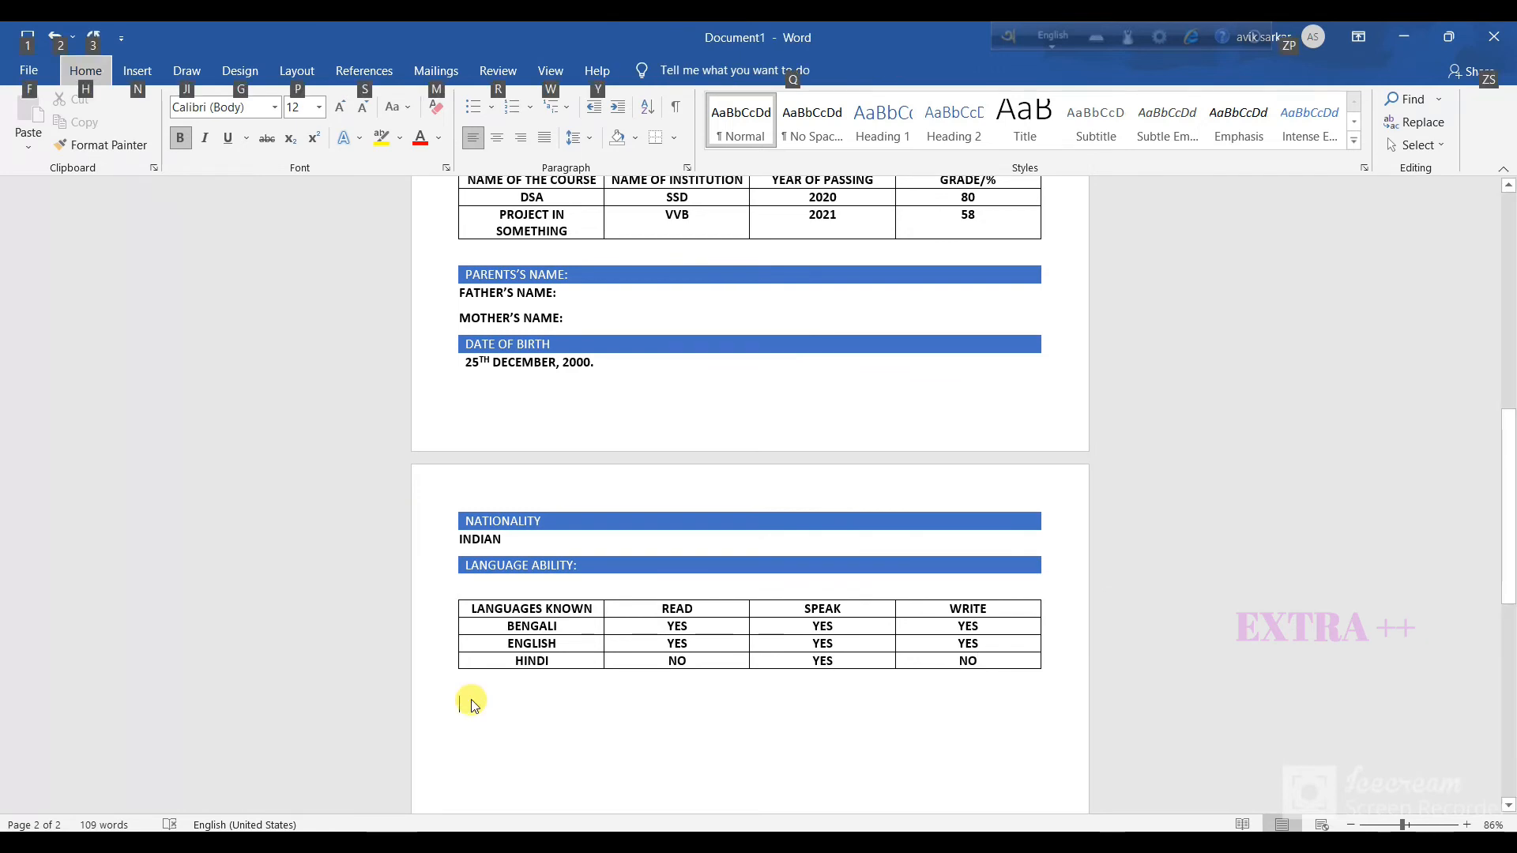
{"action": "key", "text": "n"}
{"action": "key", "text": "t"}
{"action": "key", "text": "i"}
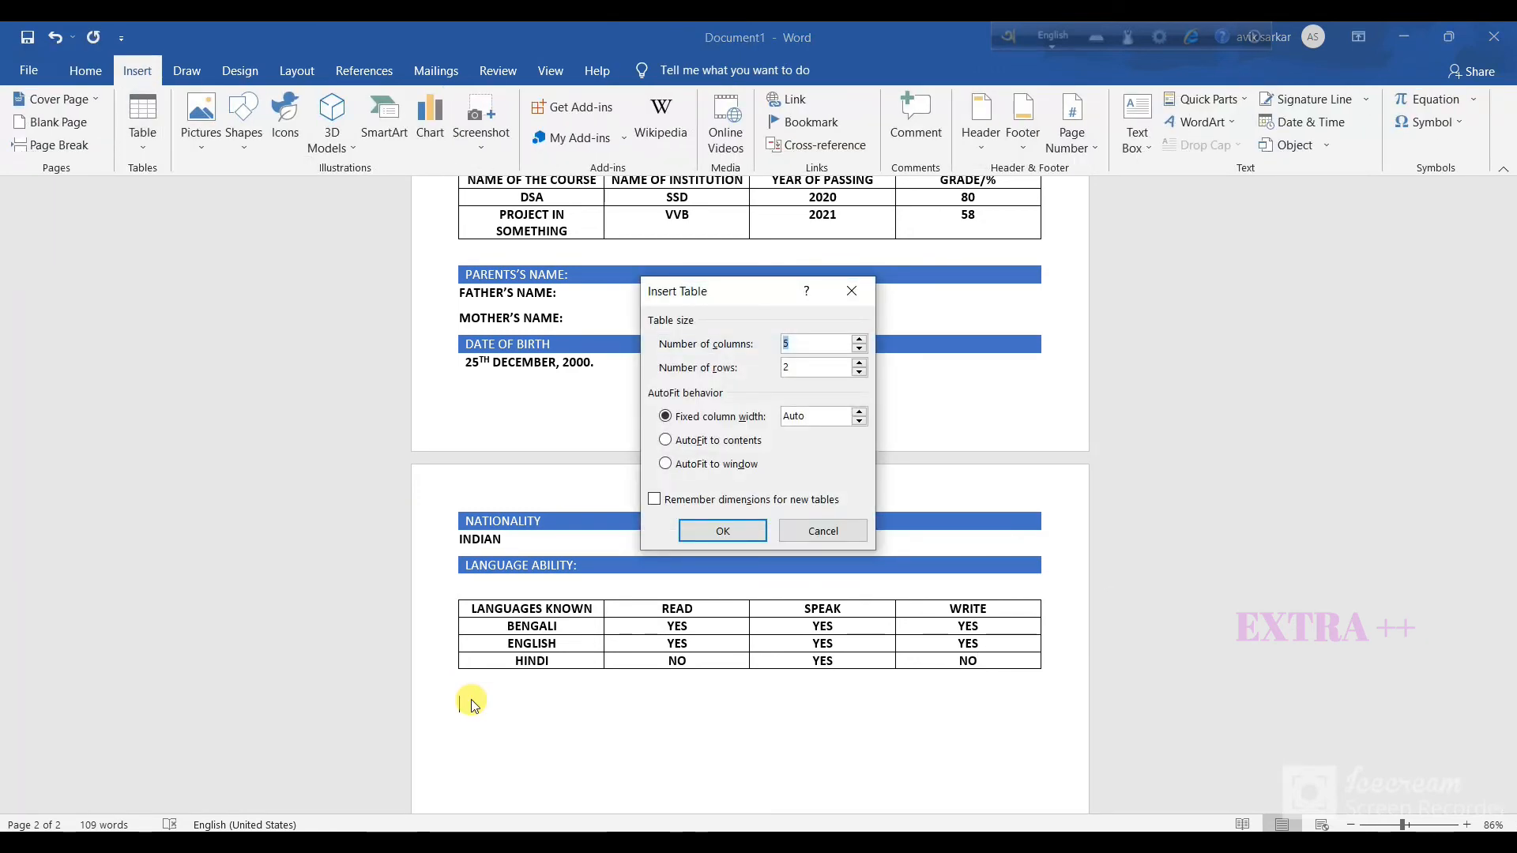
{"action": "type", "text": "1"}
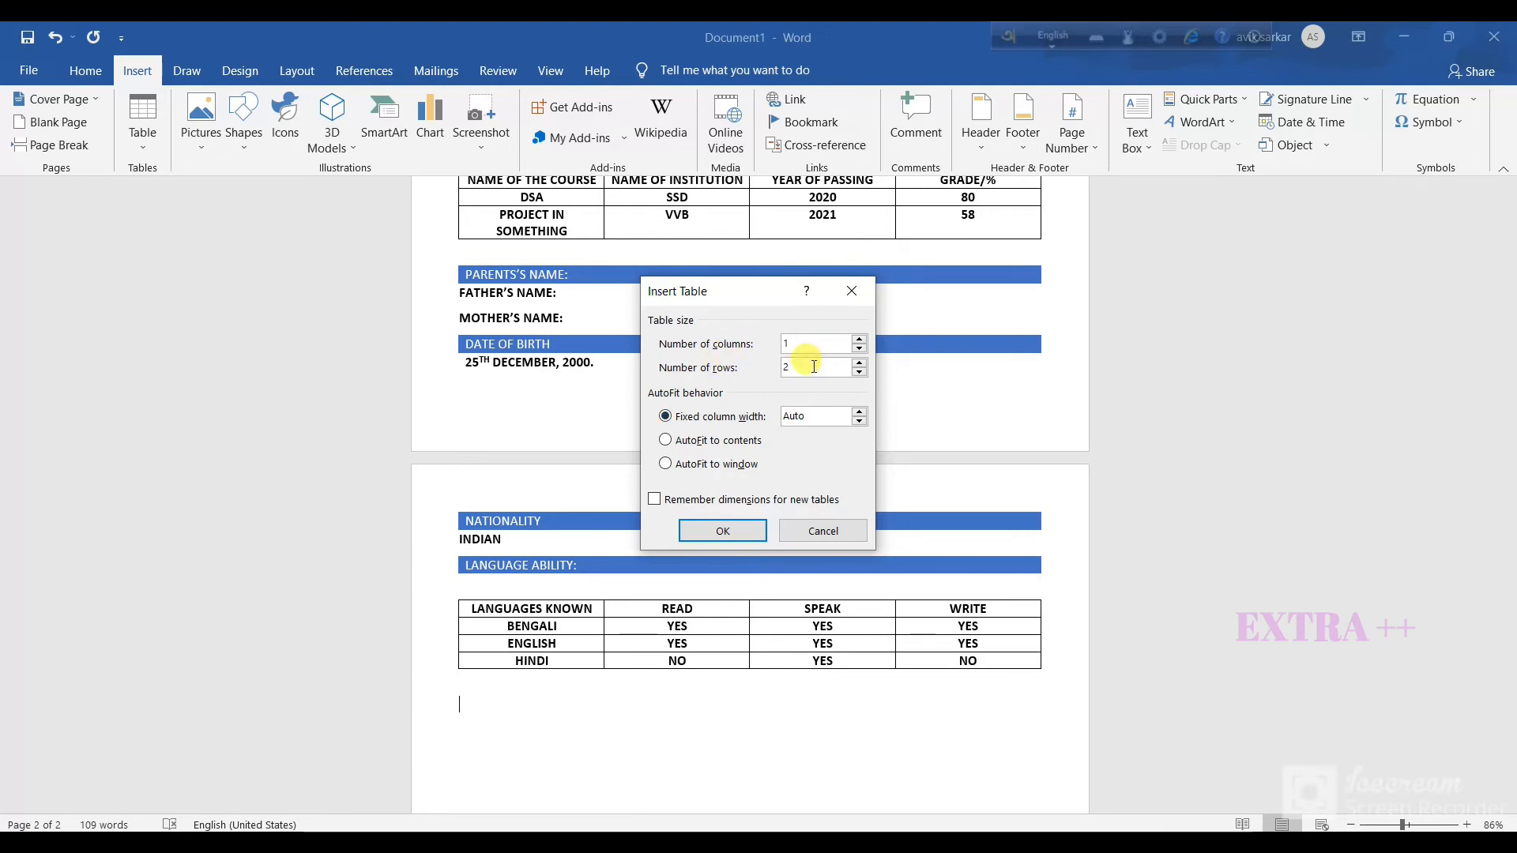
{"action": "type", "text": "1"}
{"action": "key", "text": "Return"}
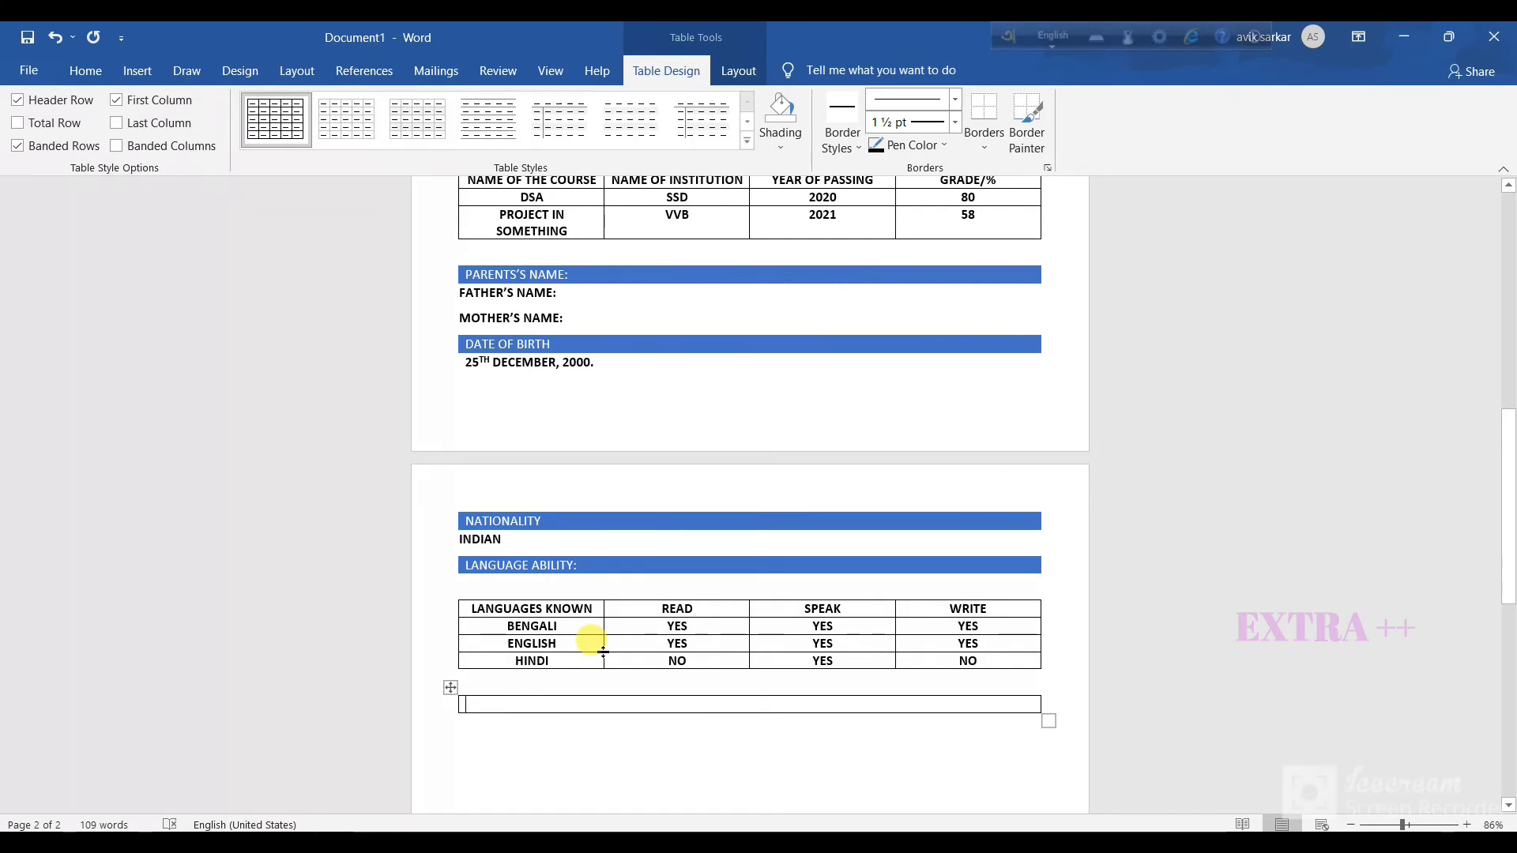
Enter "EXPERIENCE" in the new one-cell table and apply the blue grid table style with a solid header.
{"action": "type", "text": "EC"}
{"action": "key", "text": "BackSpace"}
{"action": "type", "text": "X"}
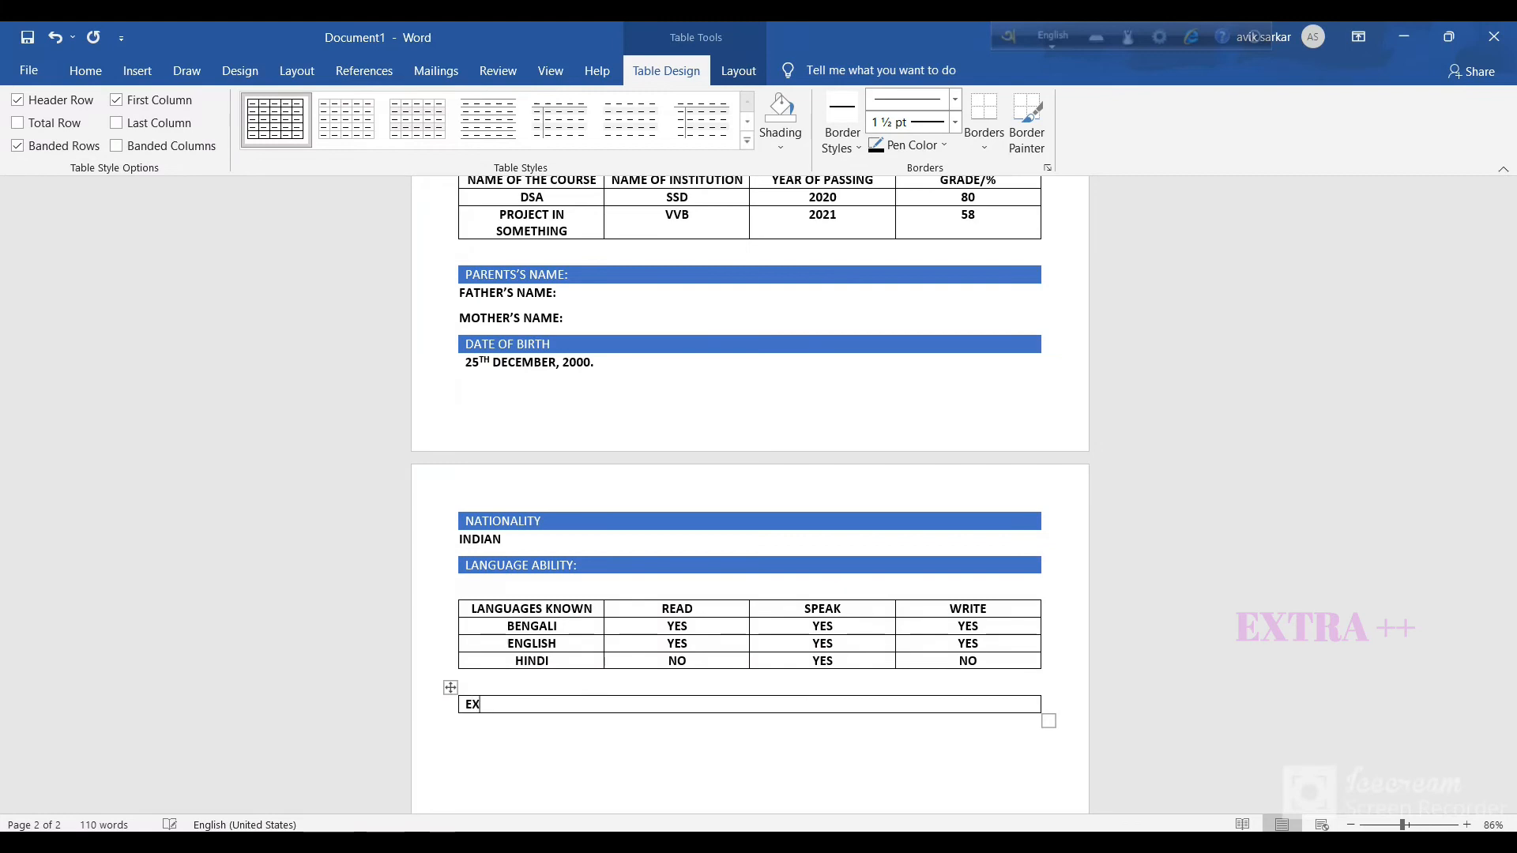
{"action": "type", "text": "PERIENCE"}
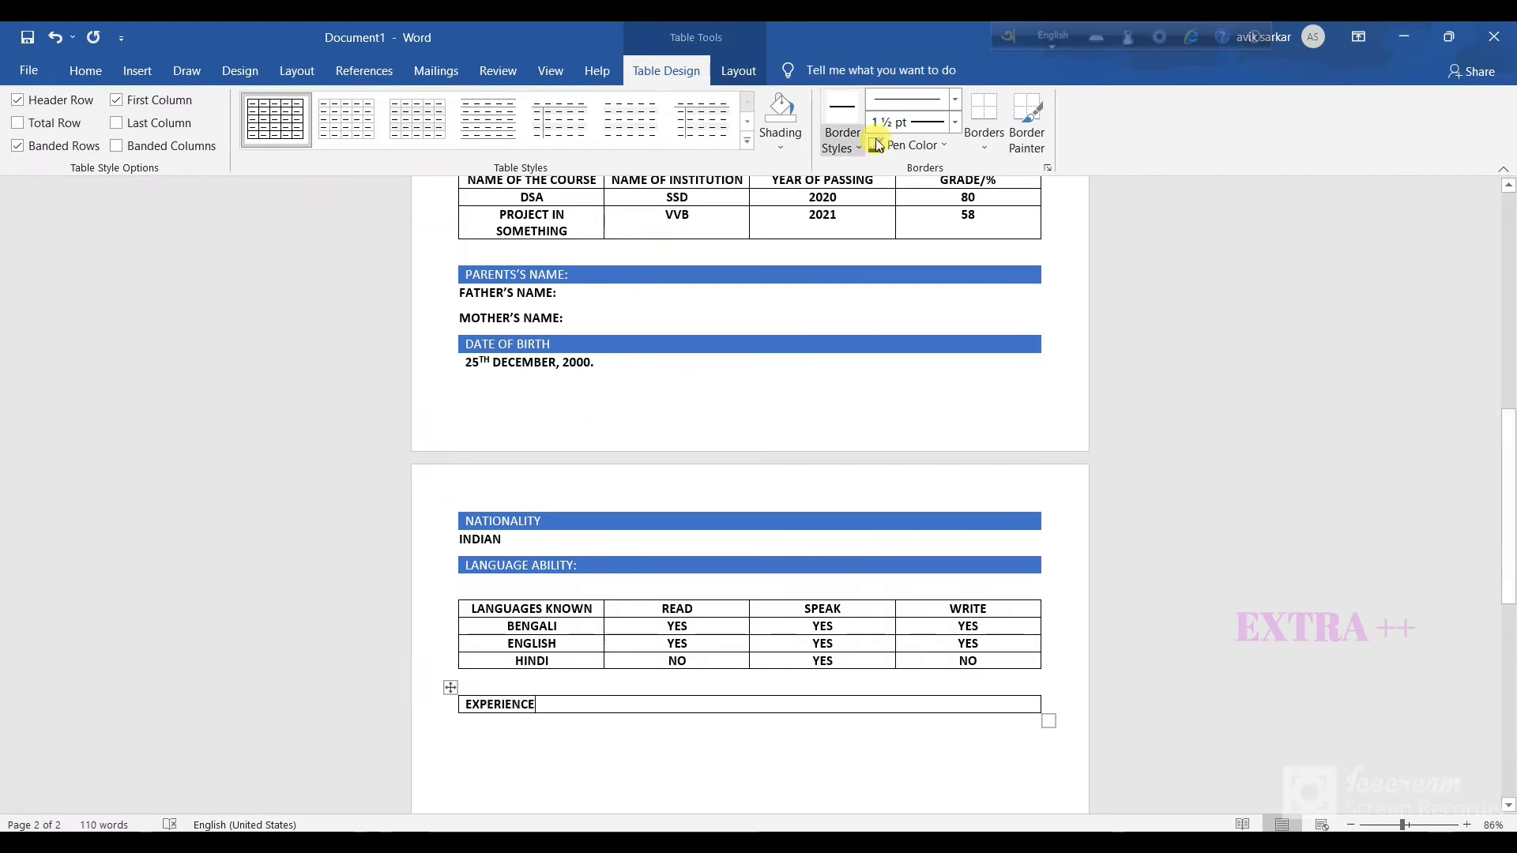
{"action": "left_click", "coordinate": [746, 146]}
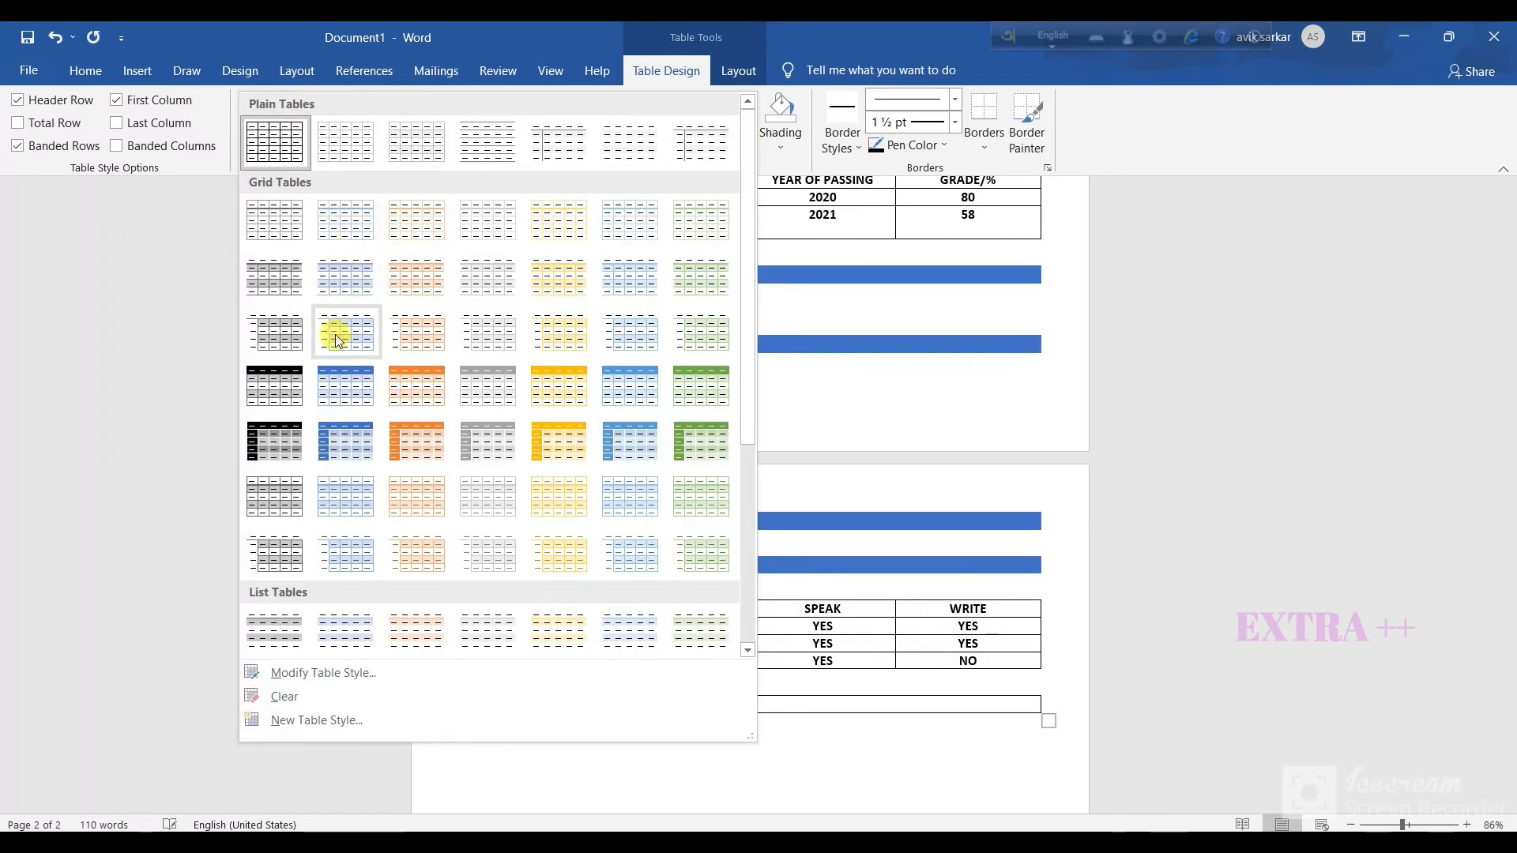
{"action": "left_click", "coordinate": [334, 375]}
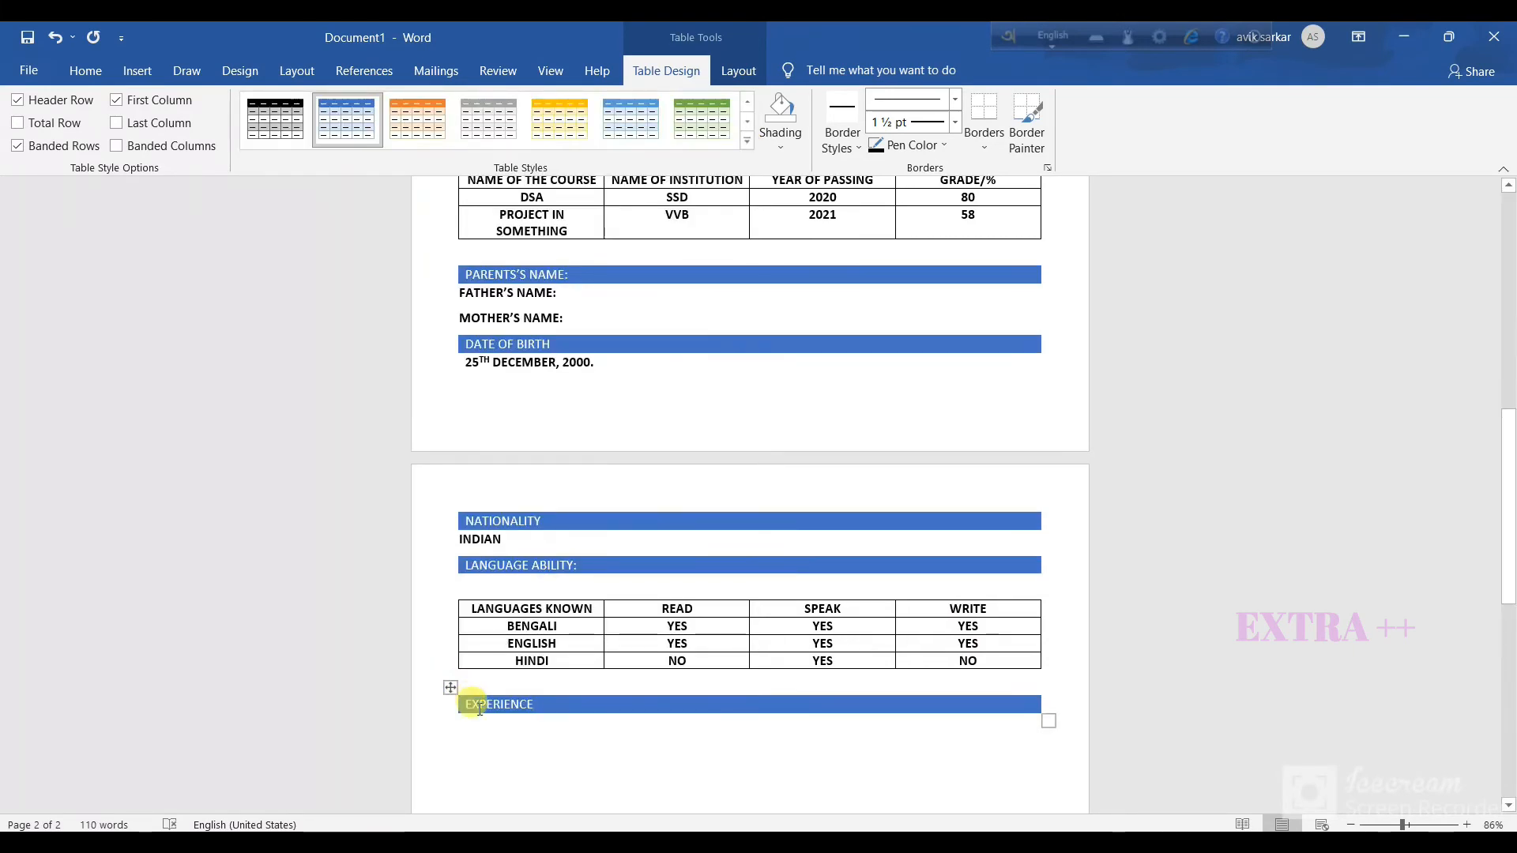
{"action": "left_click", "coordinate": [491, 760]}
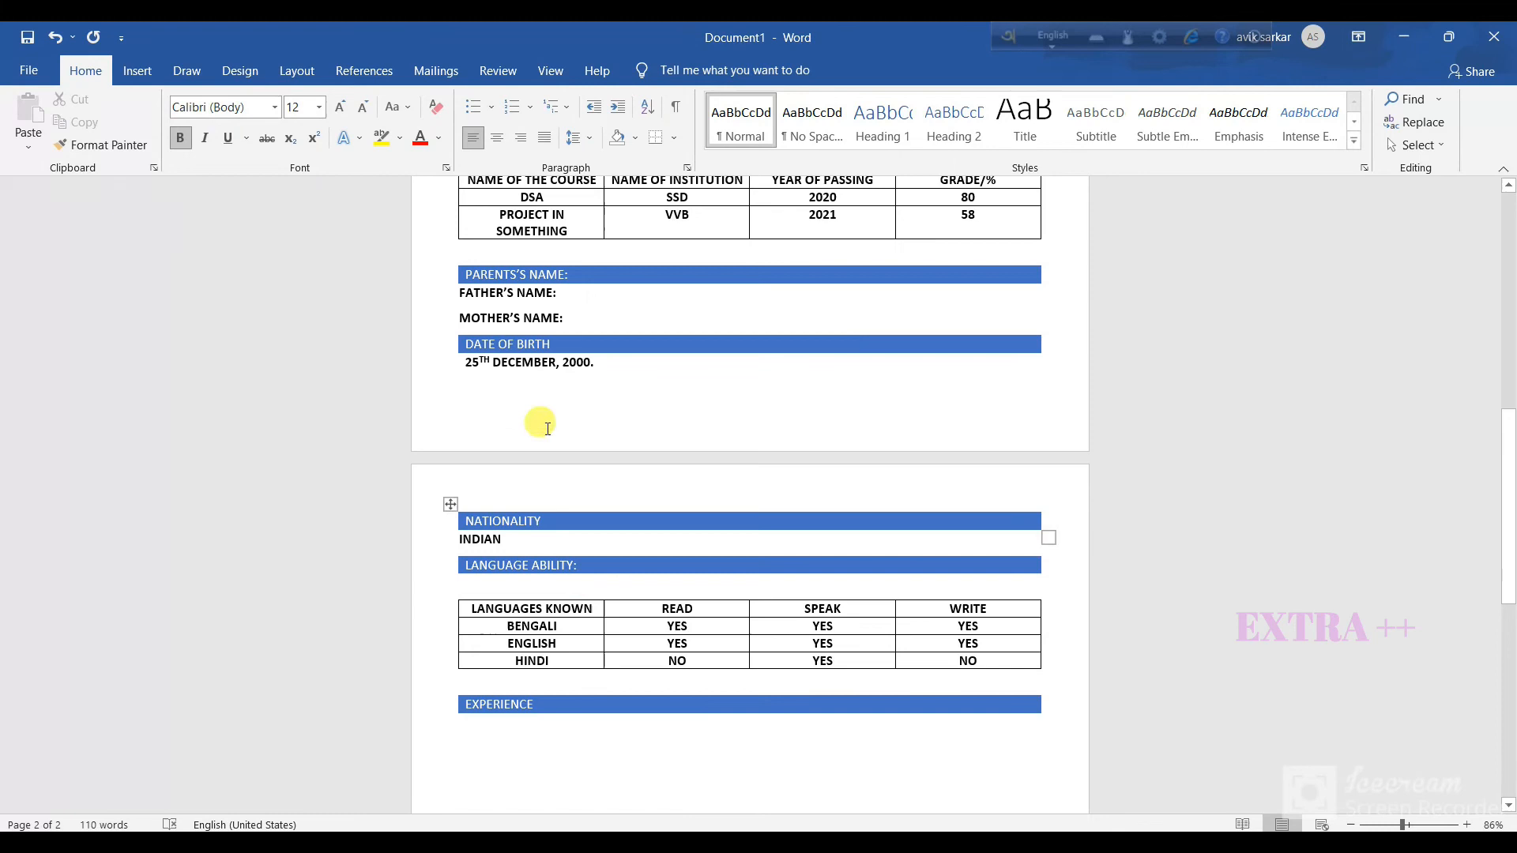
Make the "EXPERIENCE" heading bold and place the cursor in the "PARENTS'S NAME:" bar.
{"action": "left_click", "coordinate": [499, 704]}
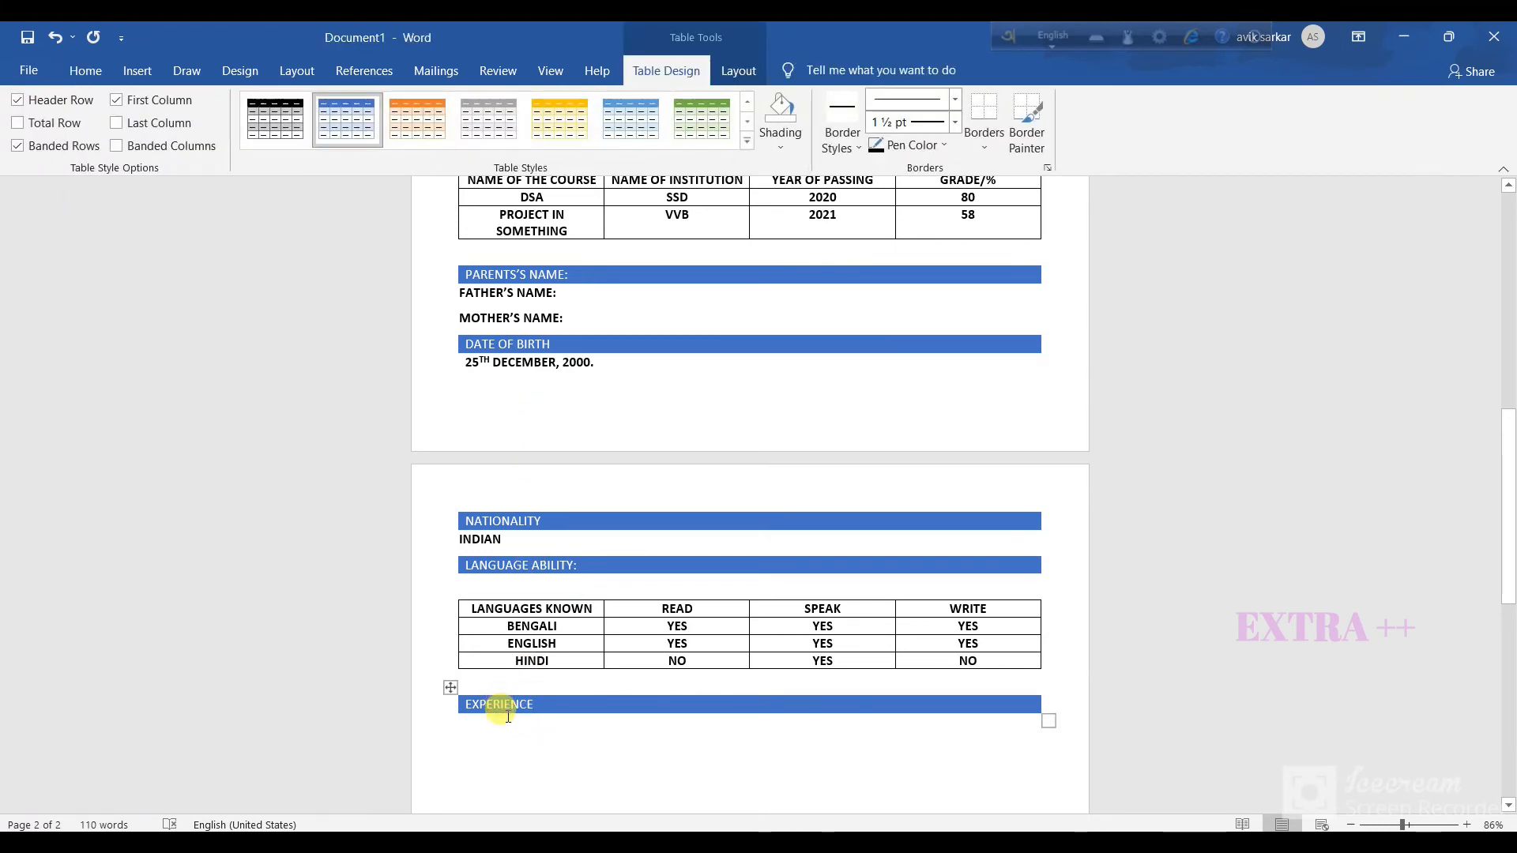
{"action": "left_click", "coordinate": [85, 69]}
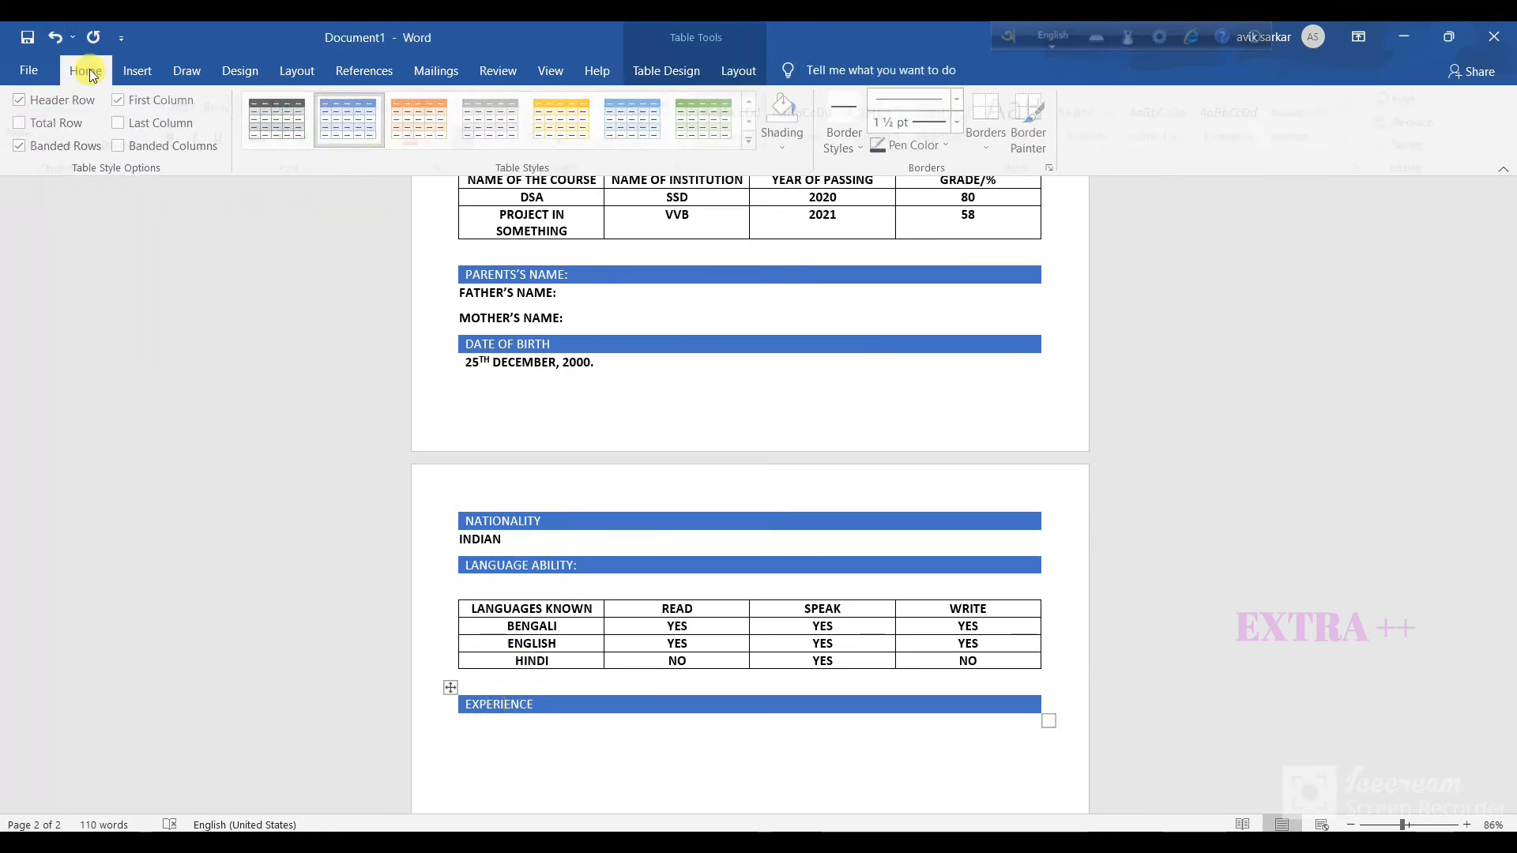
{"action": "double_click", "coordinate": [556, 704]}
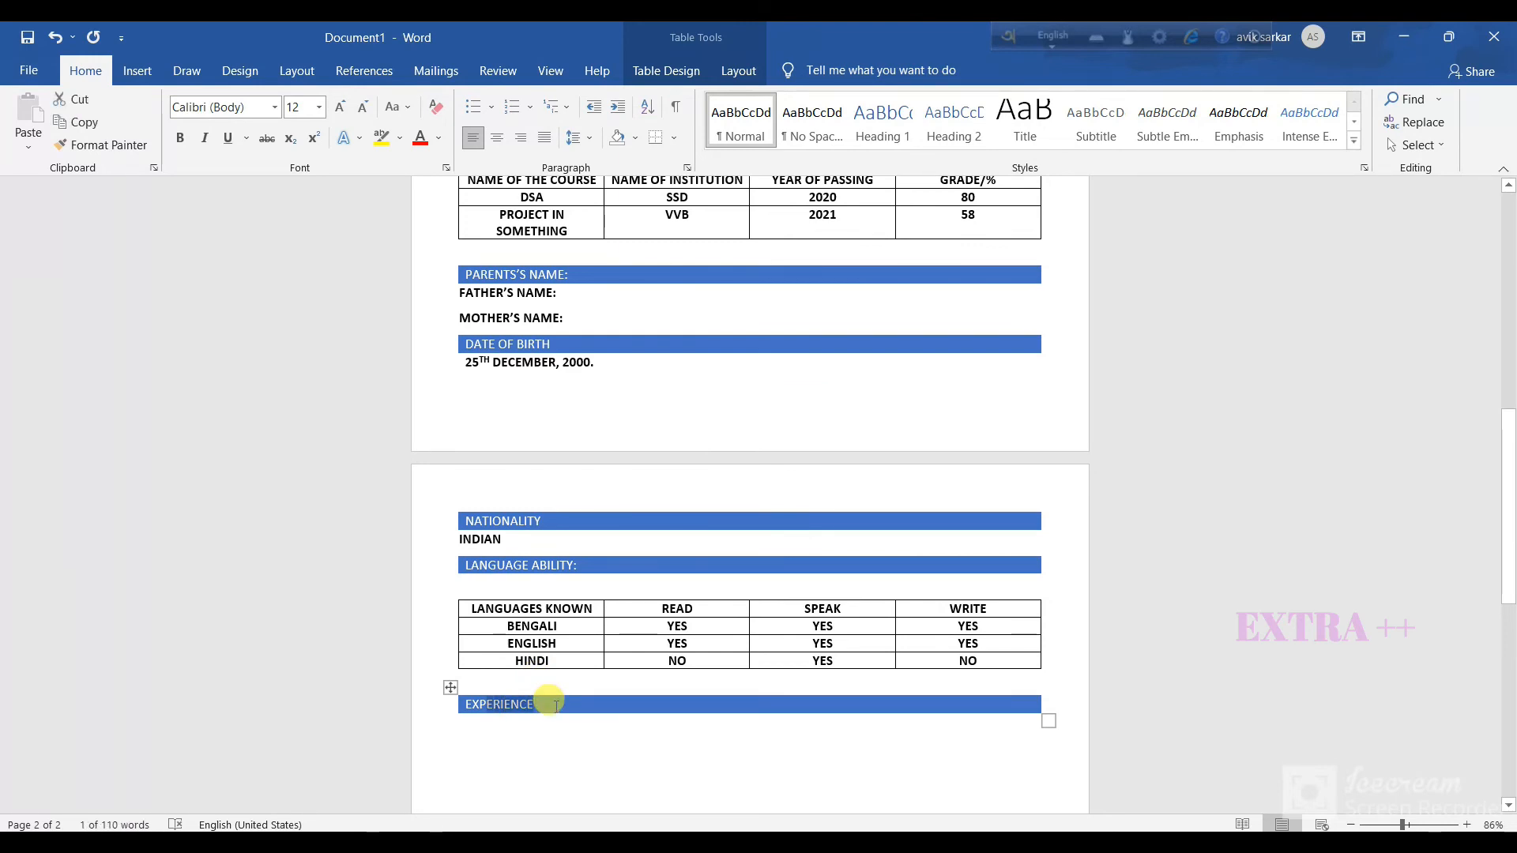
{"action": "key", "text": "ctrl+b"}
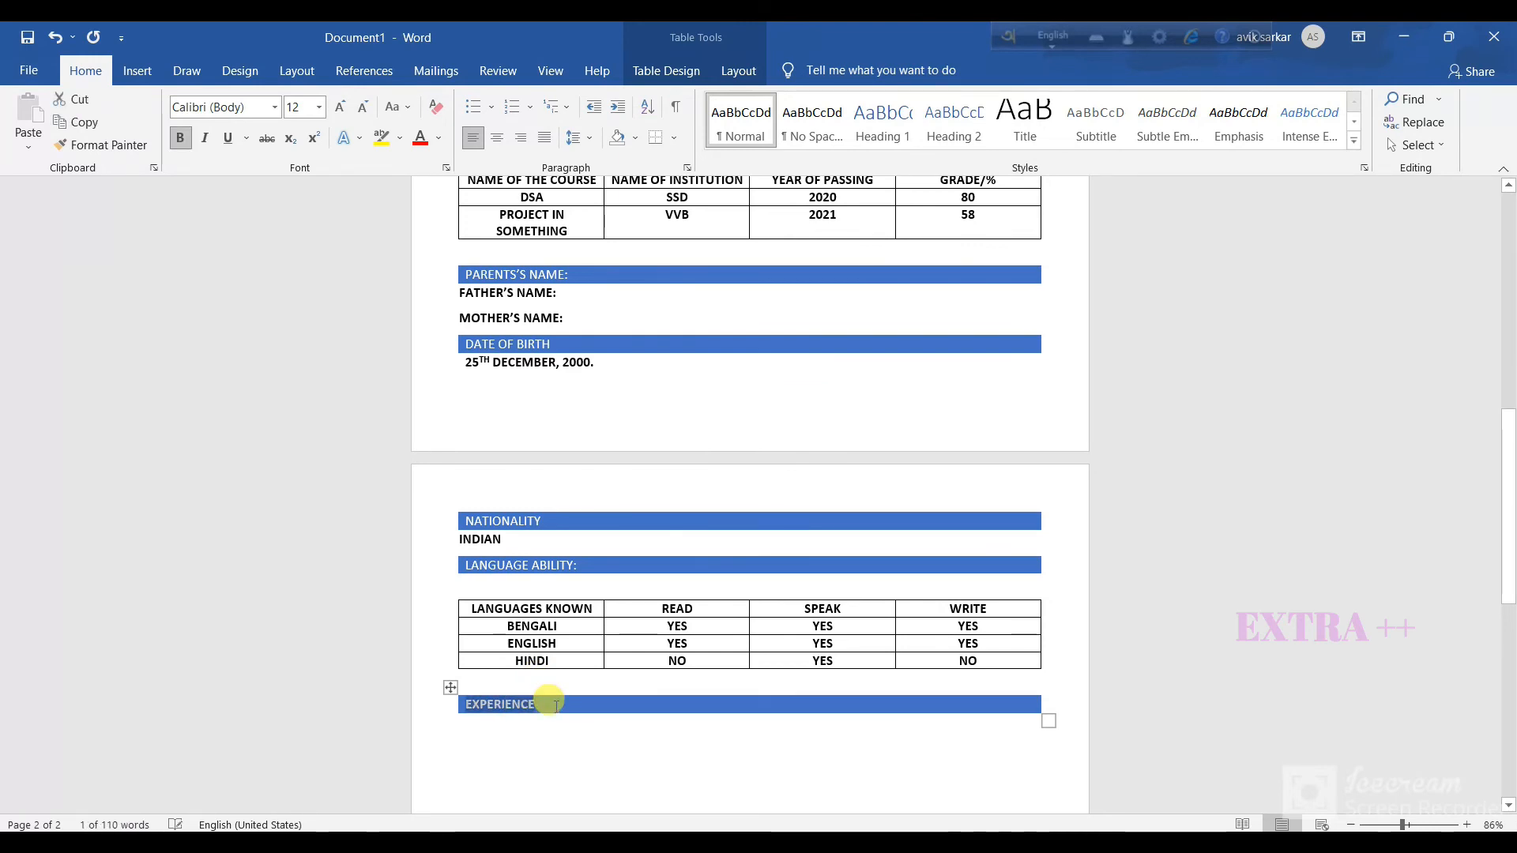
{"action": "left_click", "coordinate": [529, 278]}
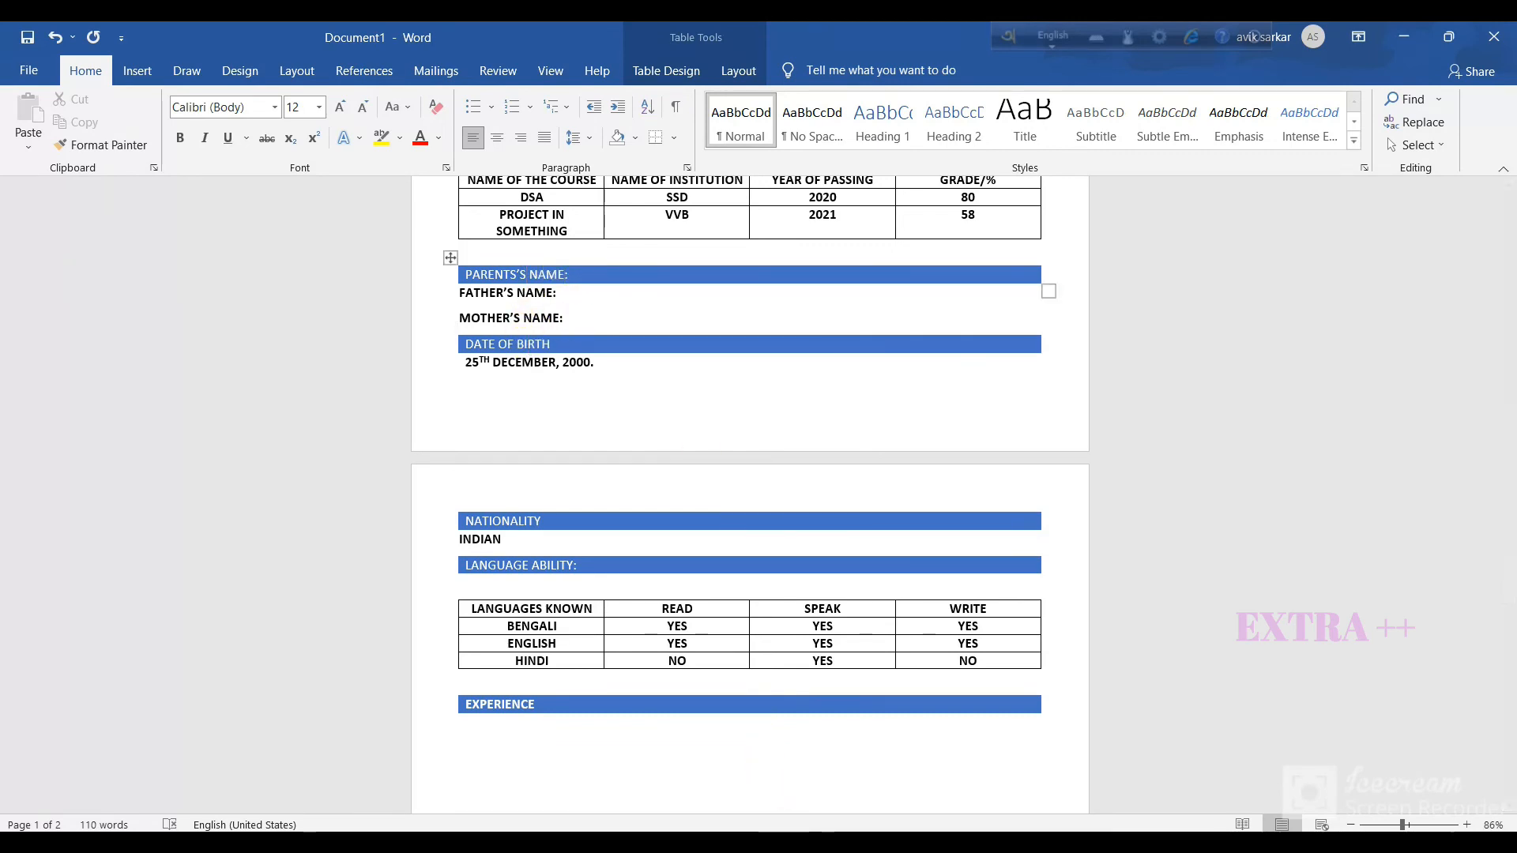
{"action": "mouse_move", "coordinate": [802, 842]}
{"action": "left_click", "coordinate": [749, 812]}
{"action": "left_click", "coordinate": [996, 791]}
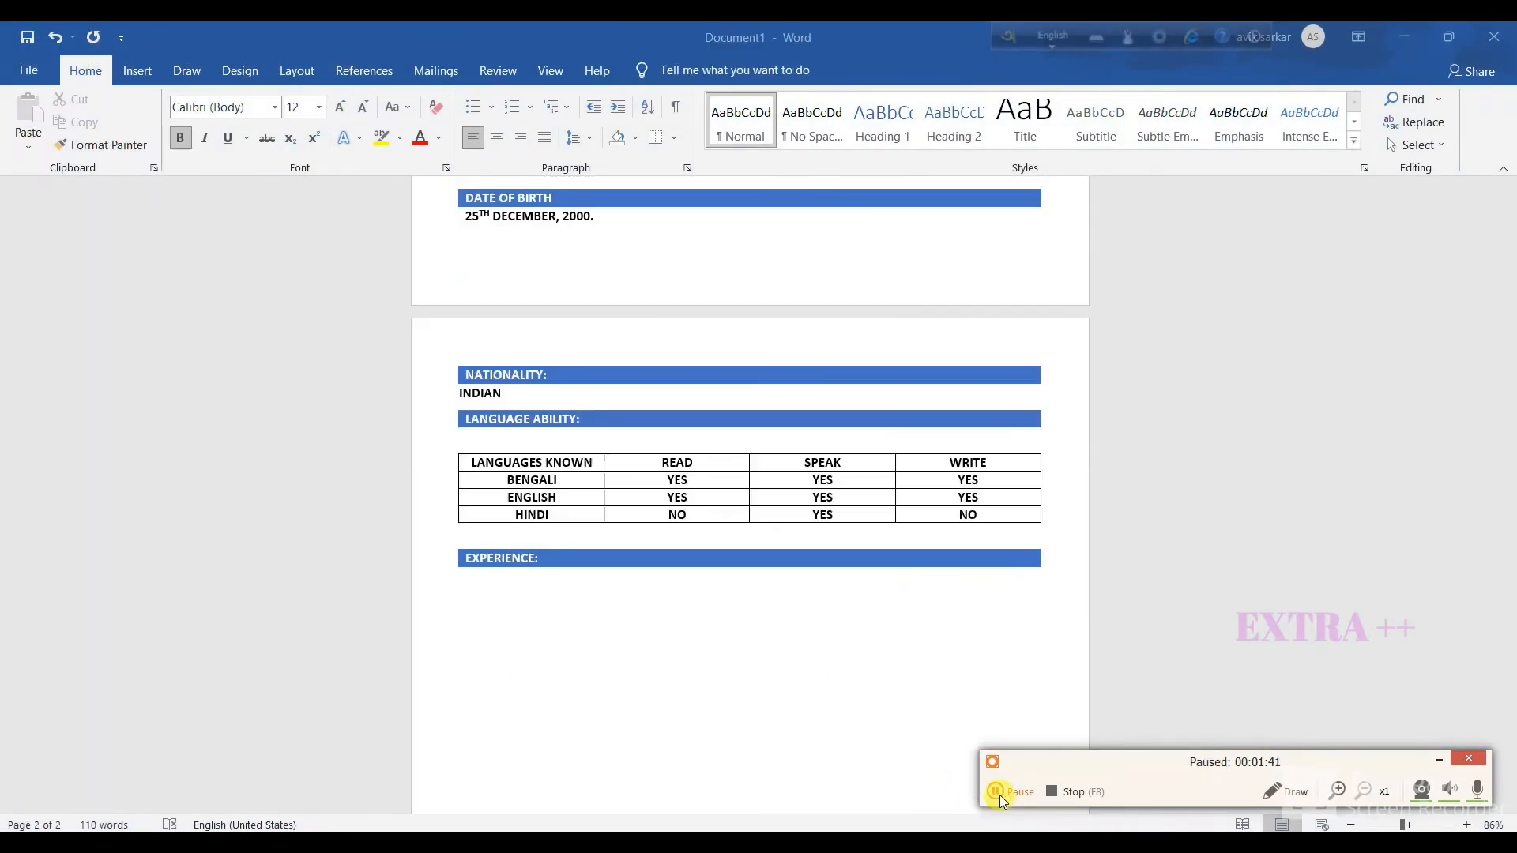
{"action": "left_click", "coordinate": [997, 793]}
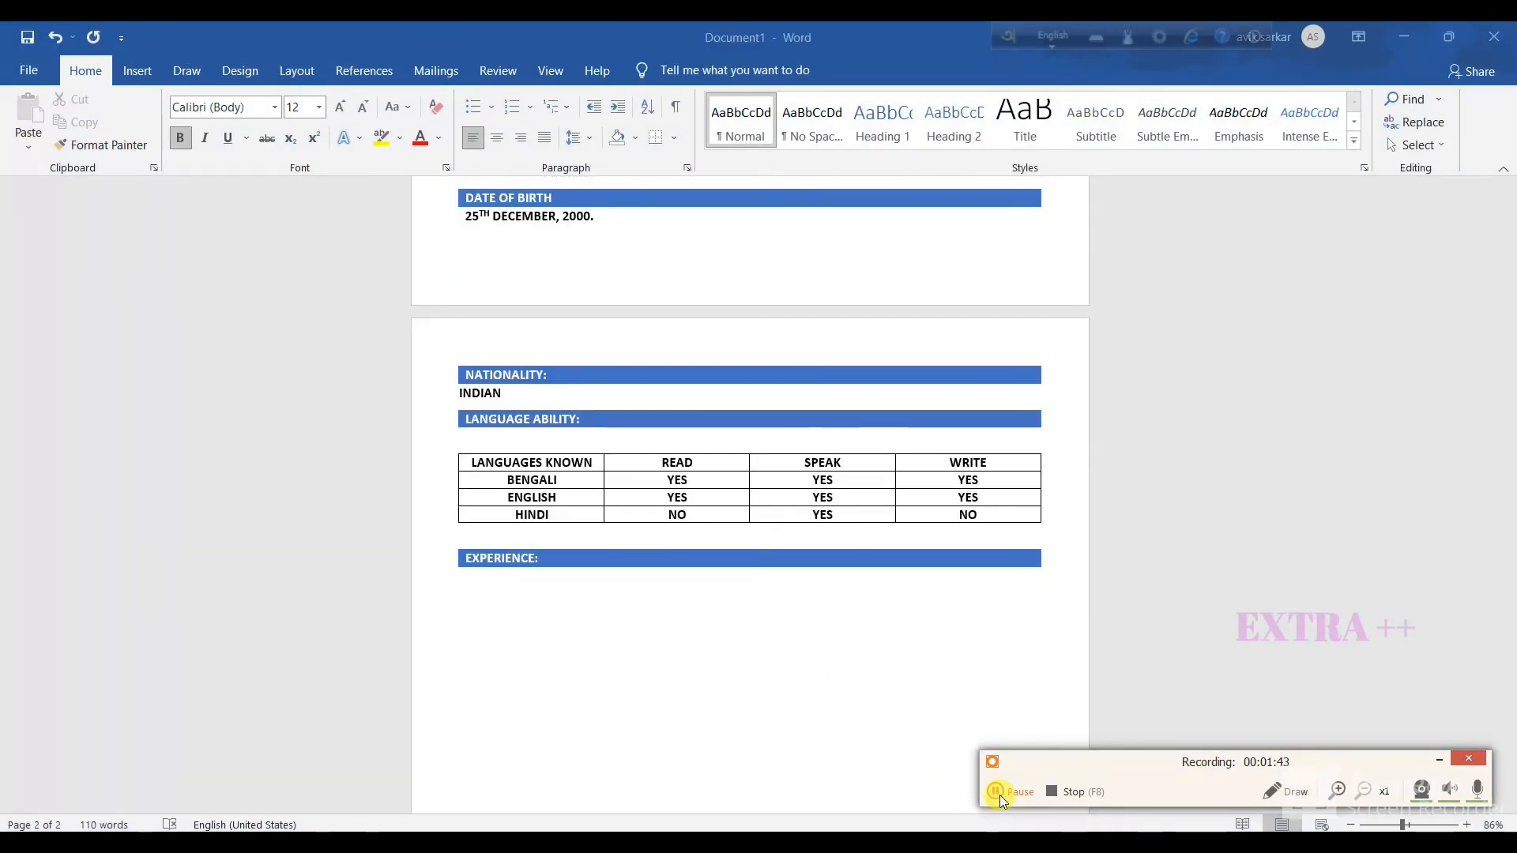
Insert a table with 4 columns and 3 rows below the "EXPERIENCE:" bar.
{"action": "left_click", "coordinate": [574, 600]}
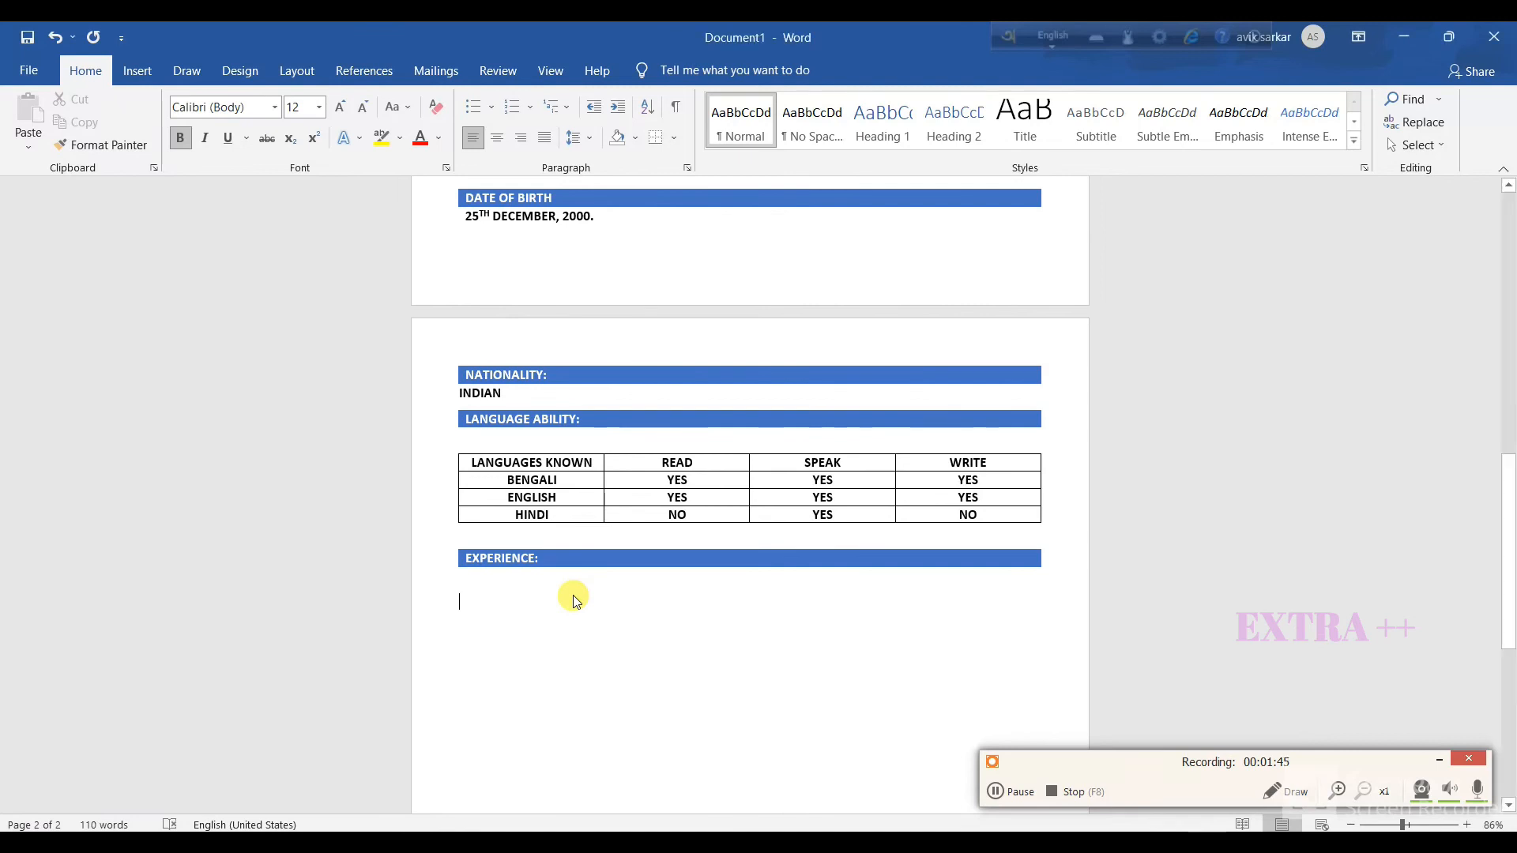
{"action": "key", "text": "alt"}
{"action": "key", "text": "n"}
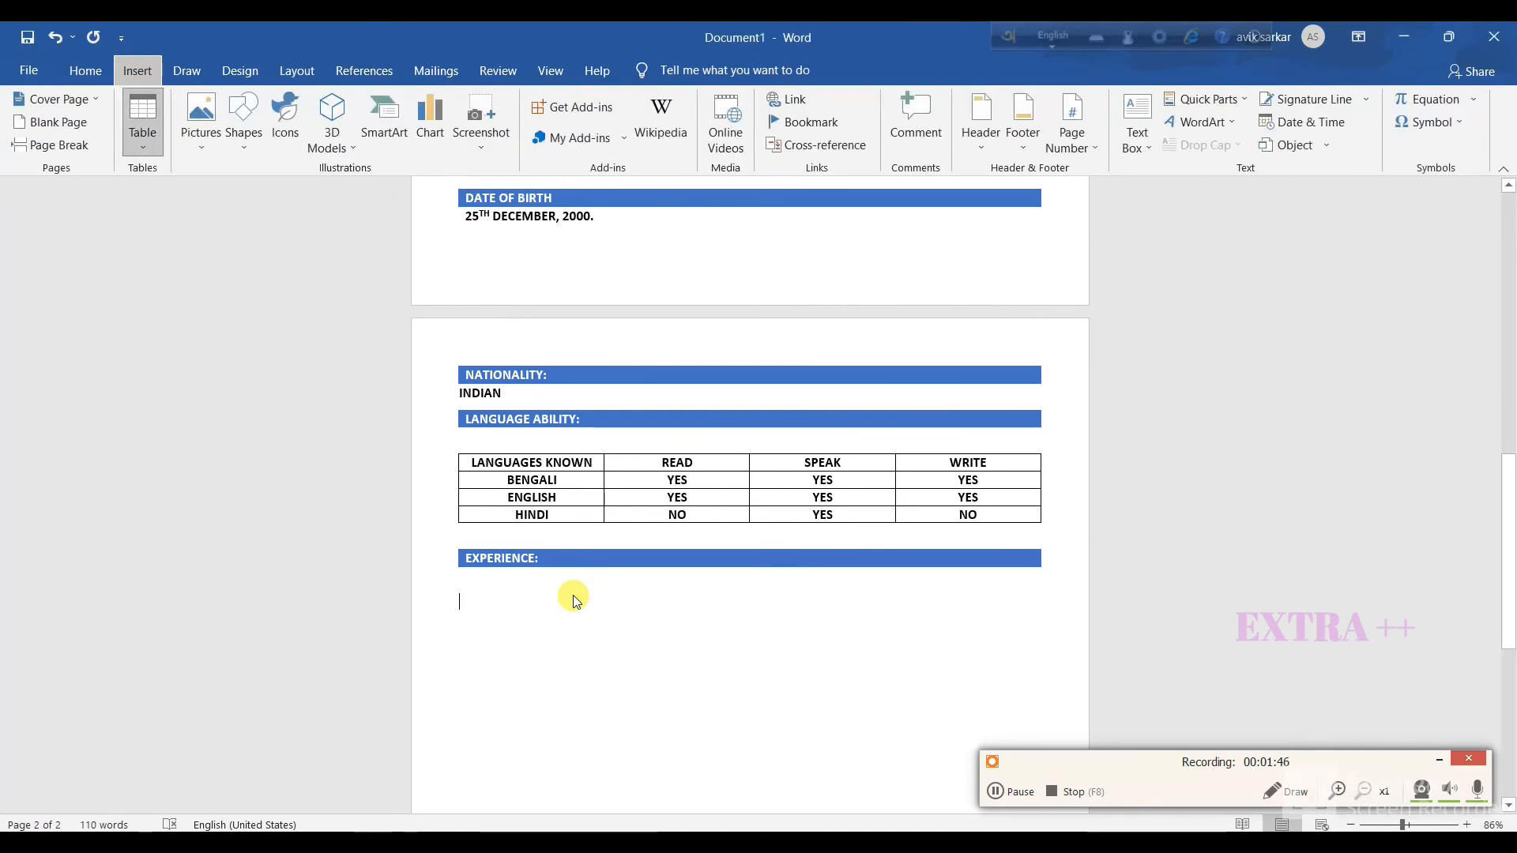
{"action": "key", "text": "t"}
{"action": "key", "text": "i"}
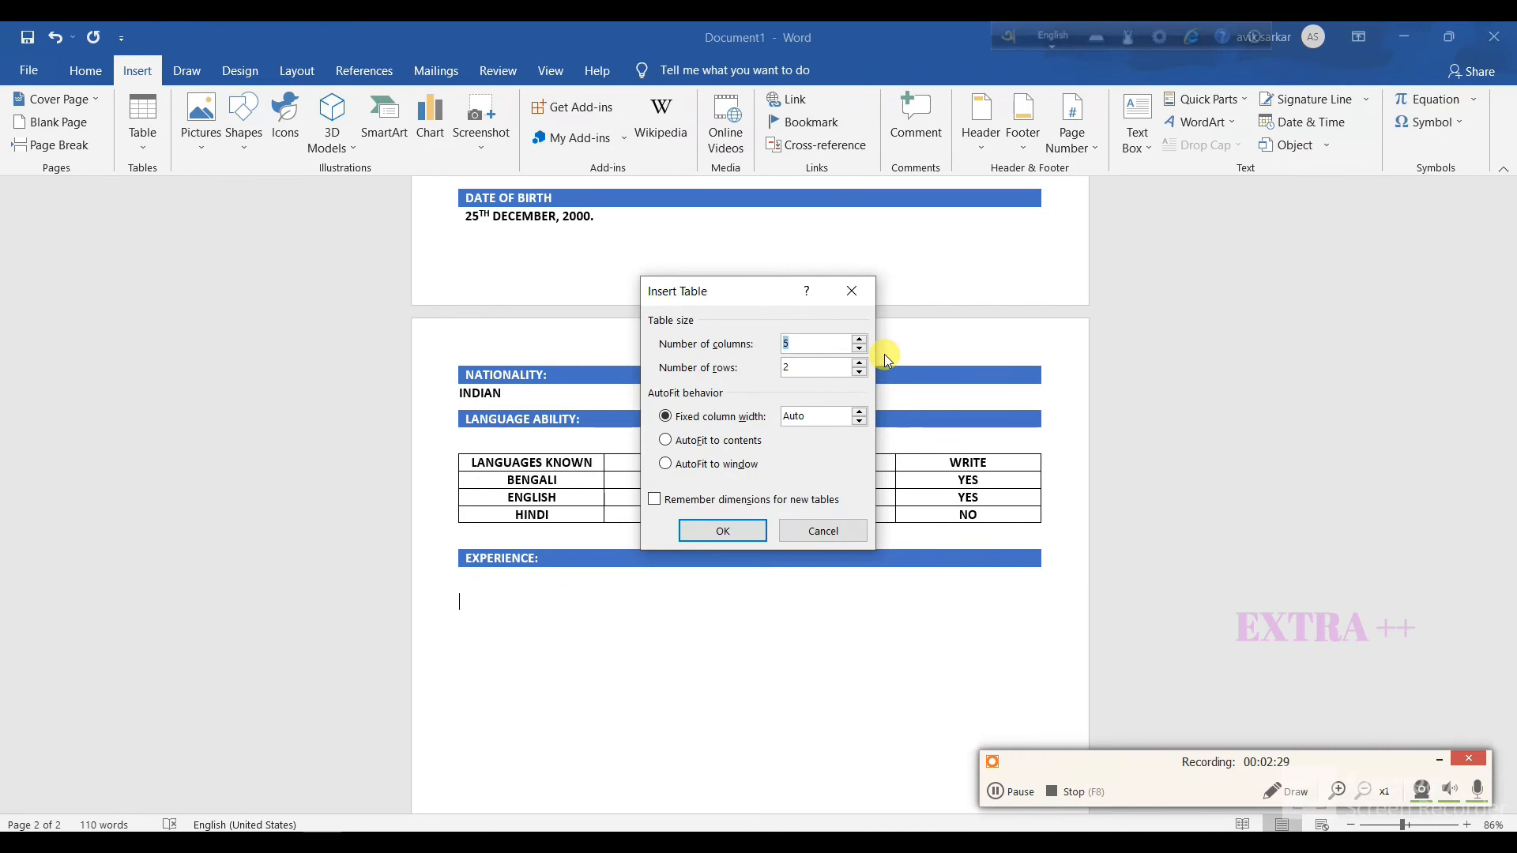
{"action": "type", "text": "5"}
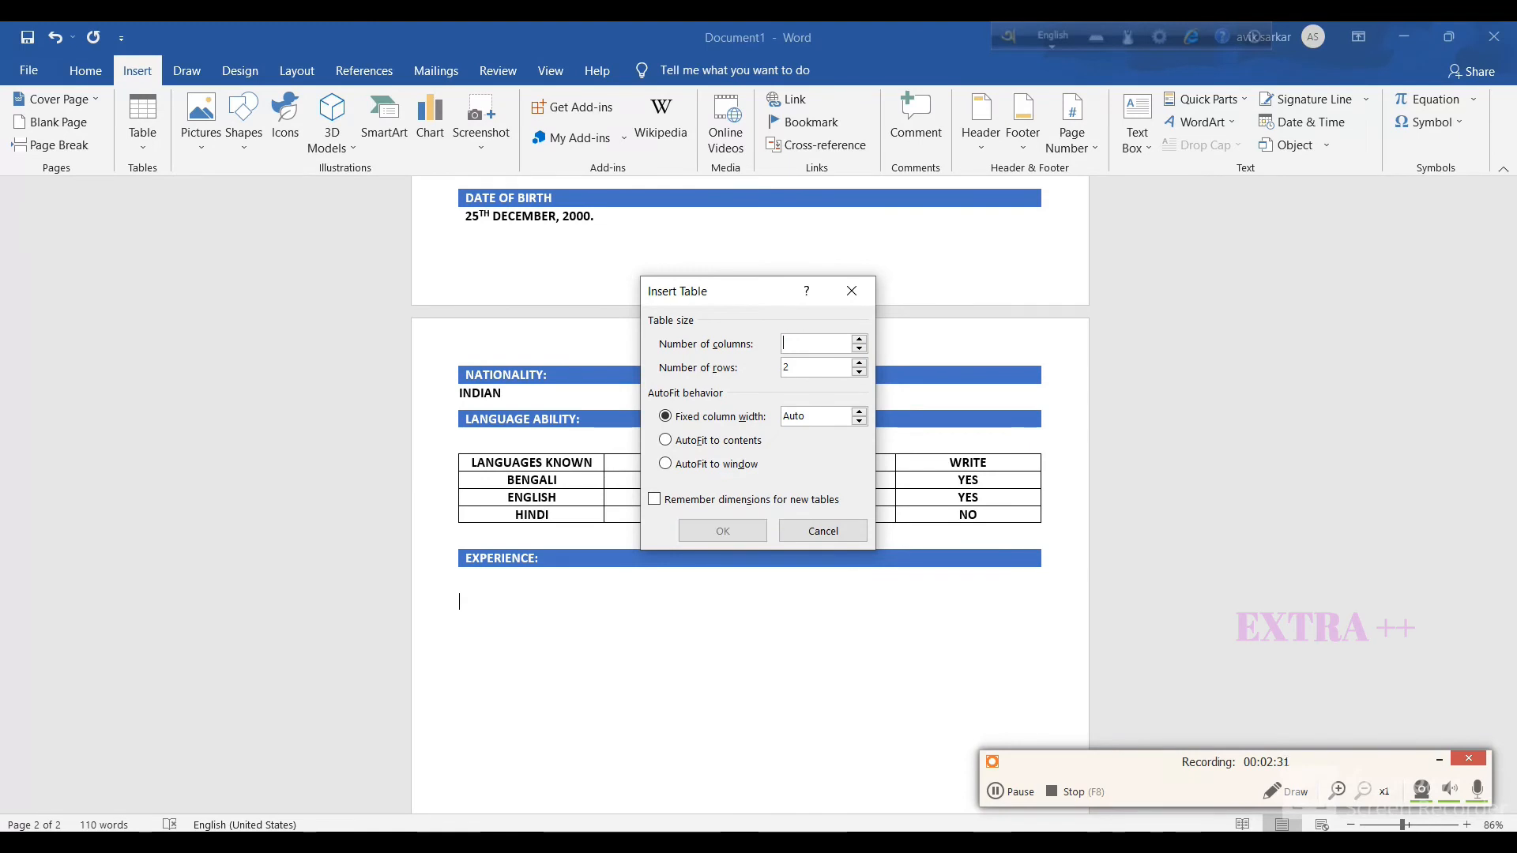
{"action": "key", "text": "BackSpace"}
{"action": "type", "text": "4"}
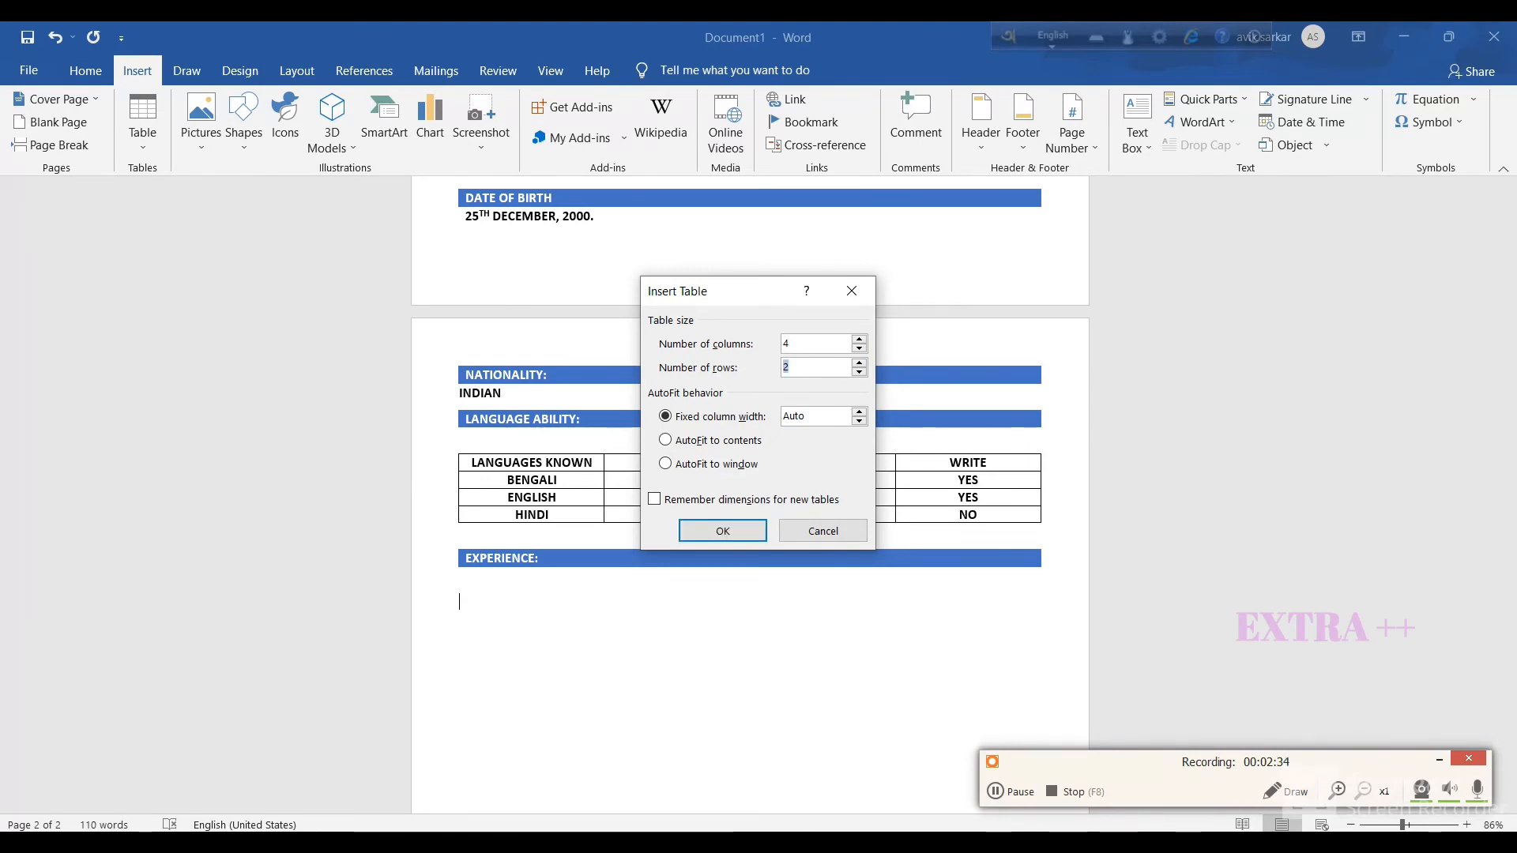
{"action": "key", "text": "Return"}
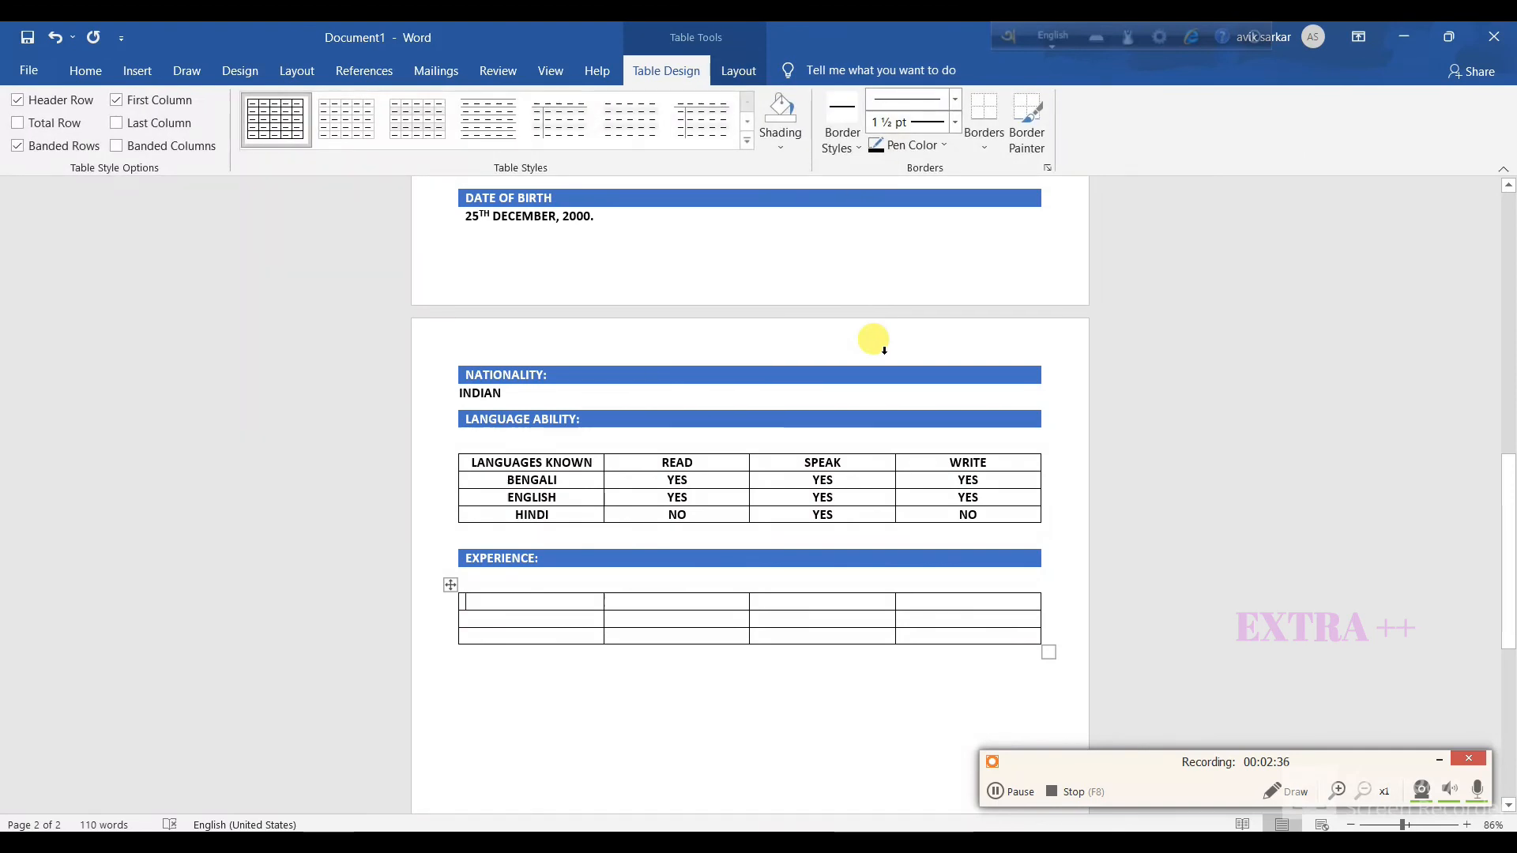
Fill the experience table's header row with "NAME OF ORGANIZATION", "LOCATION", "POSITION" and "PERIOD".
{"action": "type", "text": "NA"}
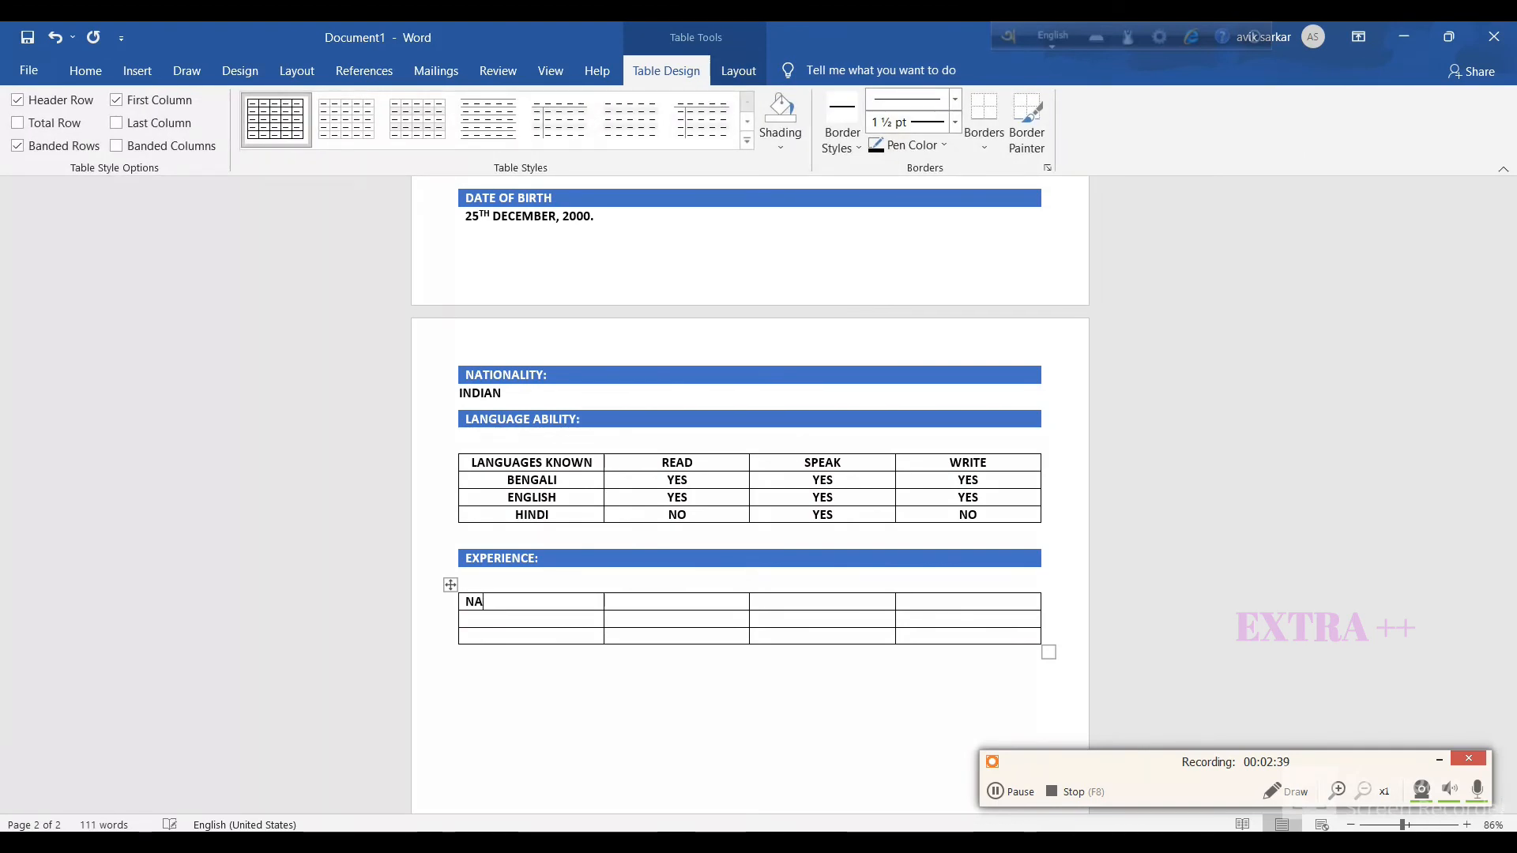
{"action": "type", "text": "ME"}
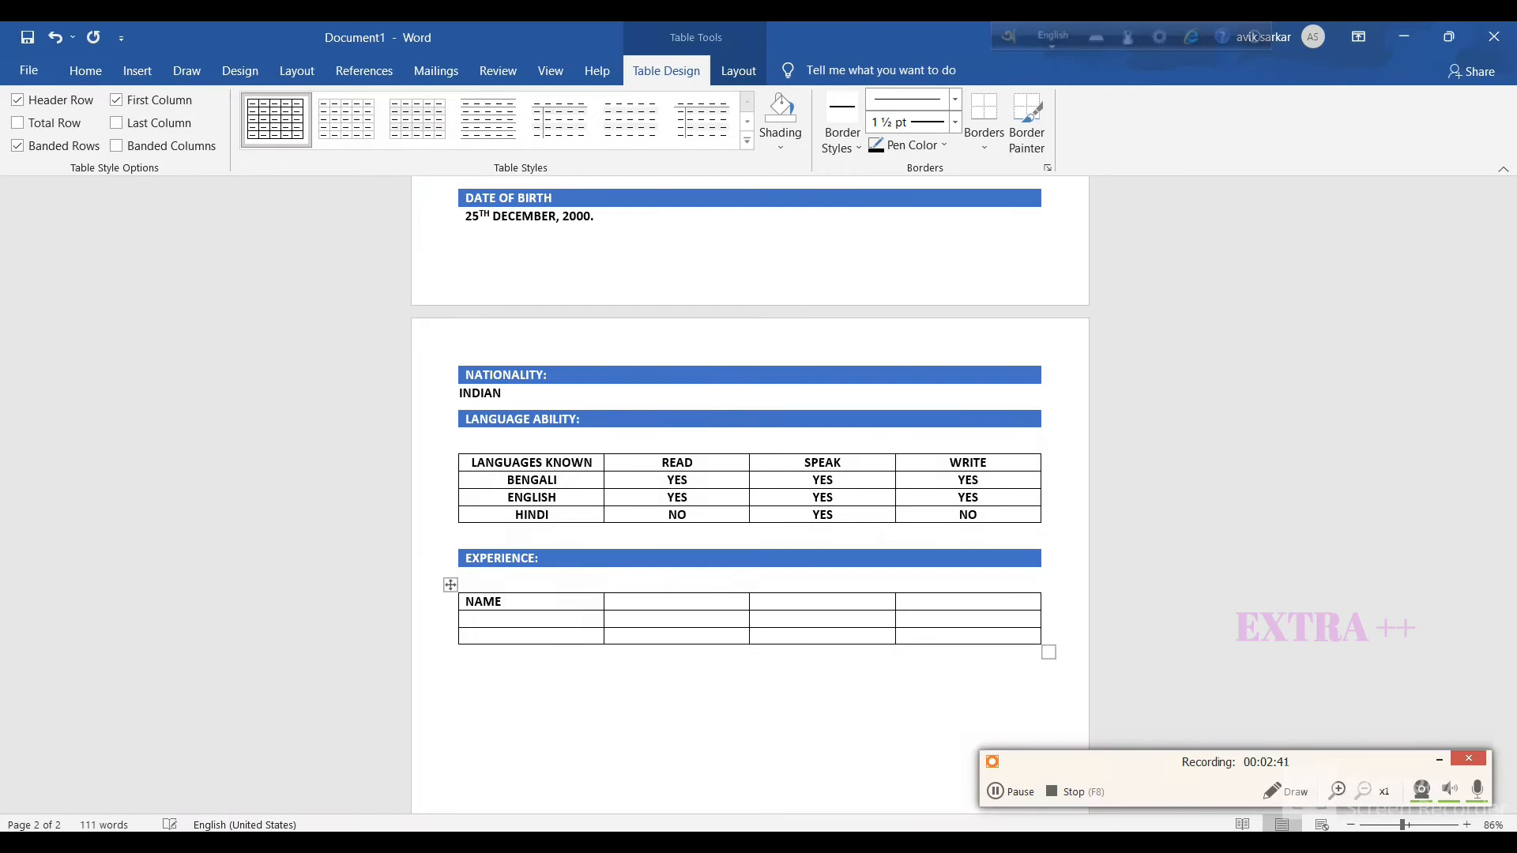
{"action": "type", "text": " OF"}
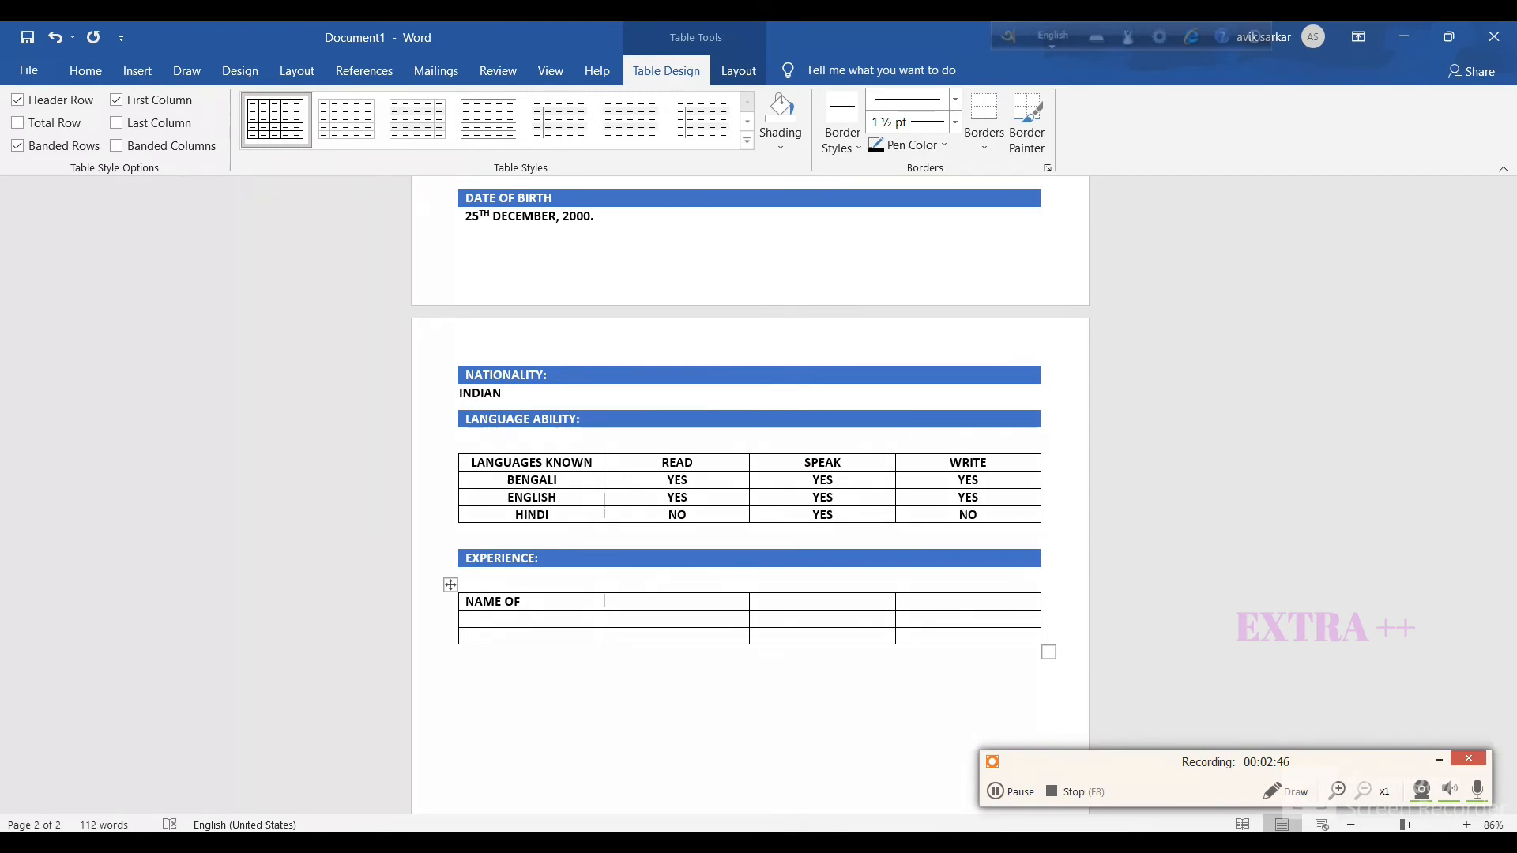
{"action": "type", "text": "OR"}
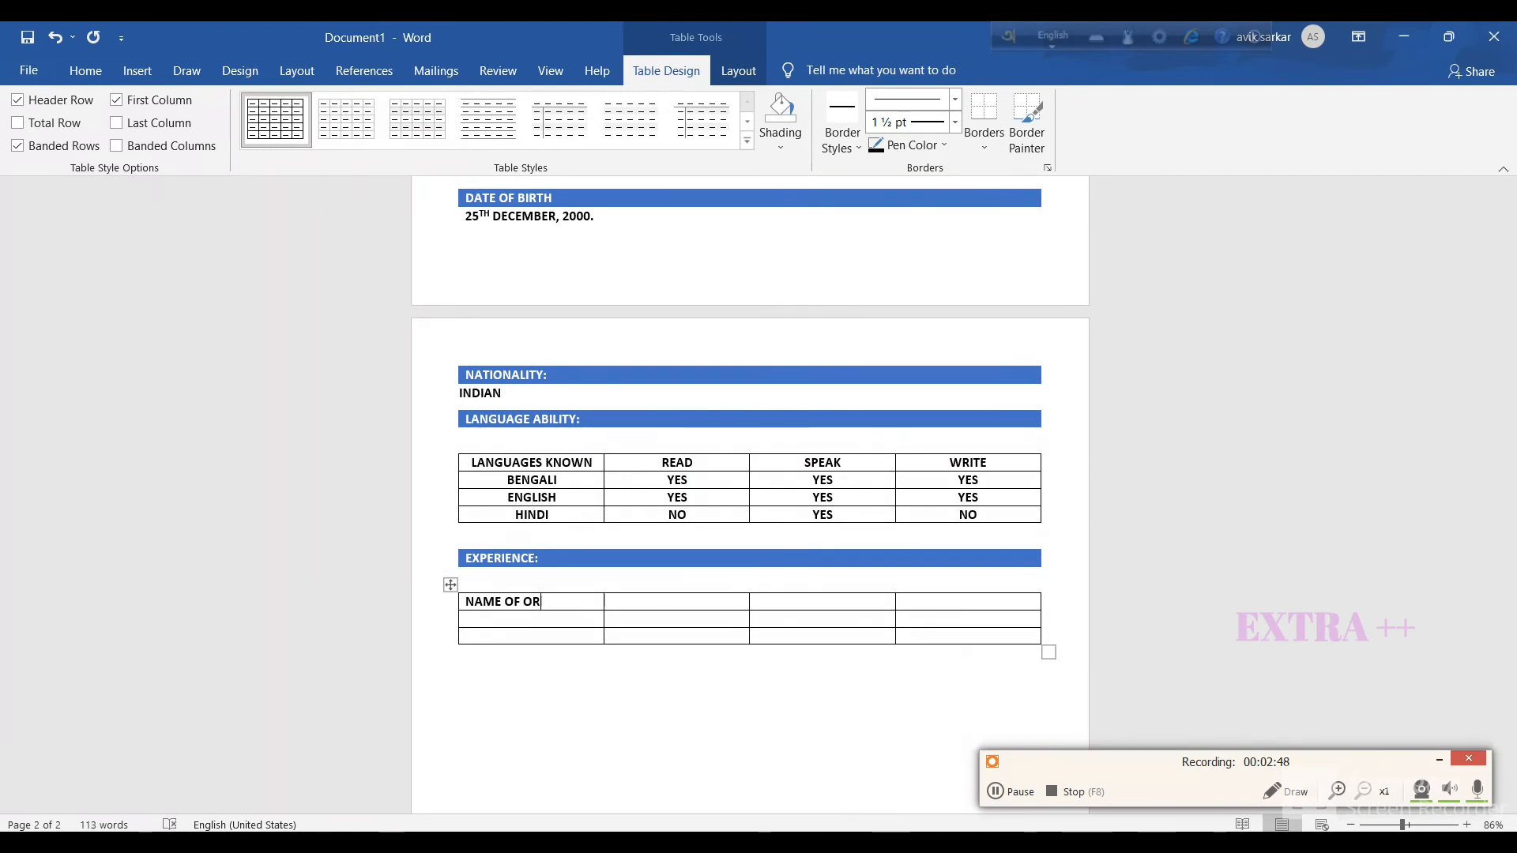
{"action": "type", "text": "GANIX"}
{"action": "type", "text": "ATIOM"}
{"action": "key", "text": "BackSpace"}
{"action": "type", "text": "N"}
{"action": "key", "text": "Tab"}
{"action": "type", "text": "LOCAT"}
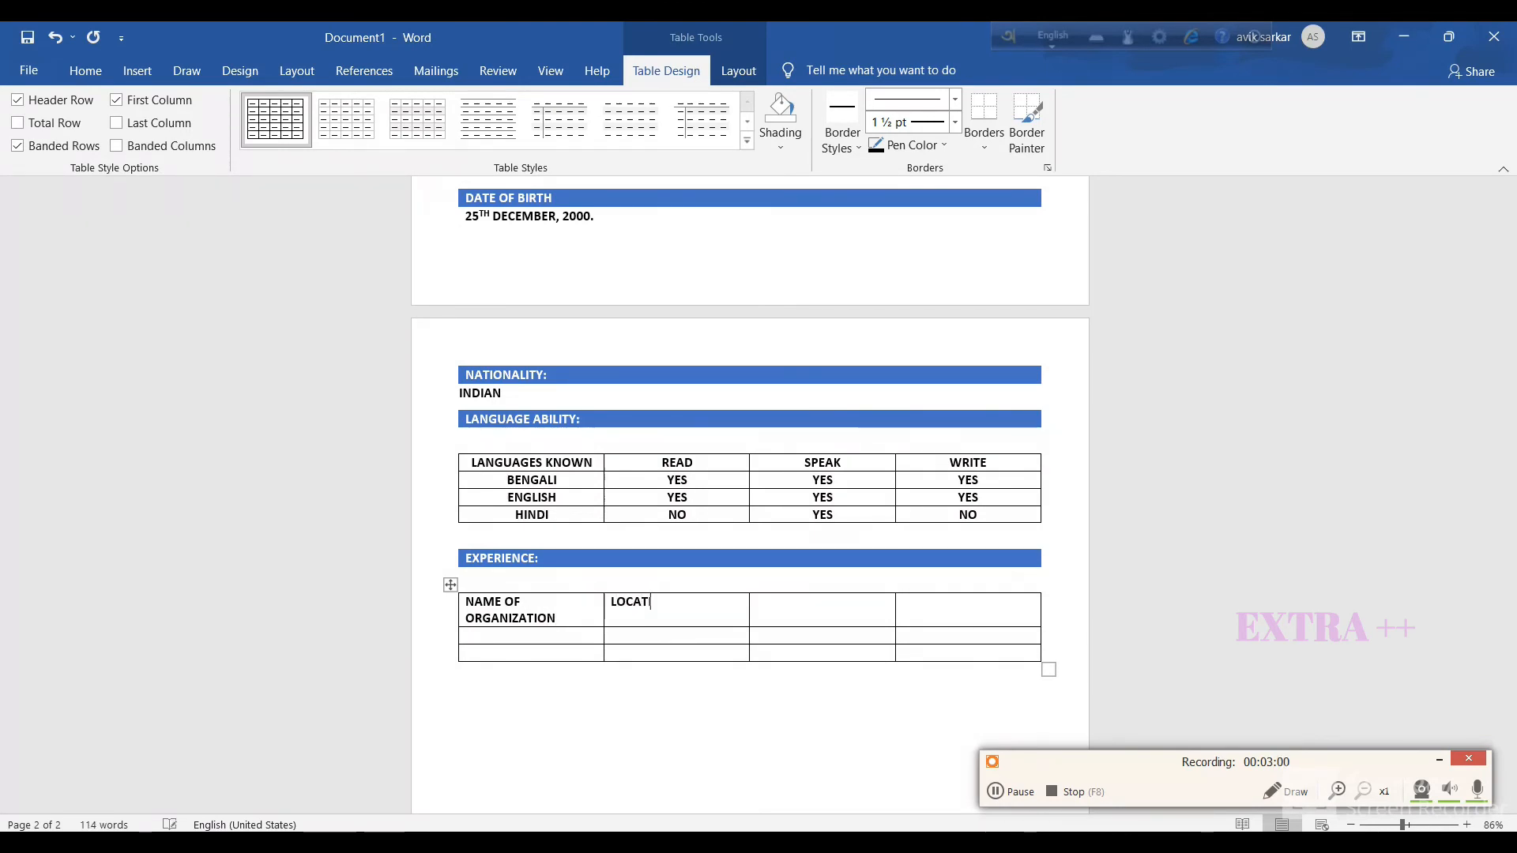
{"action": "key", "text": "Tab"}
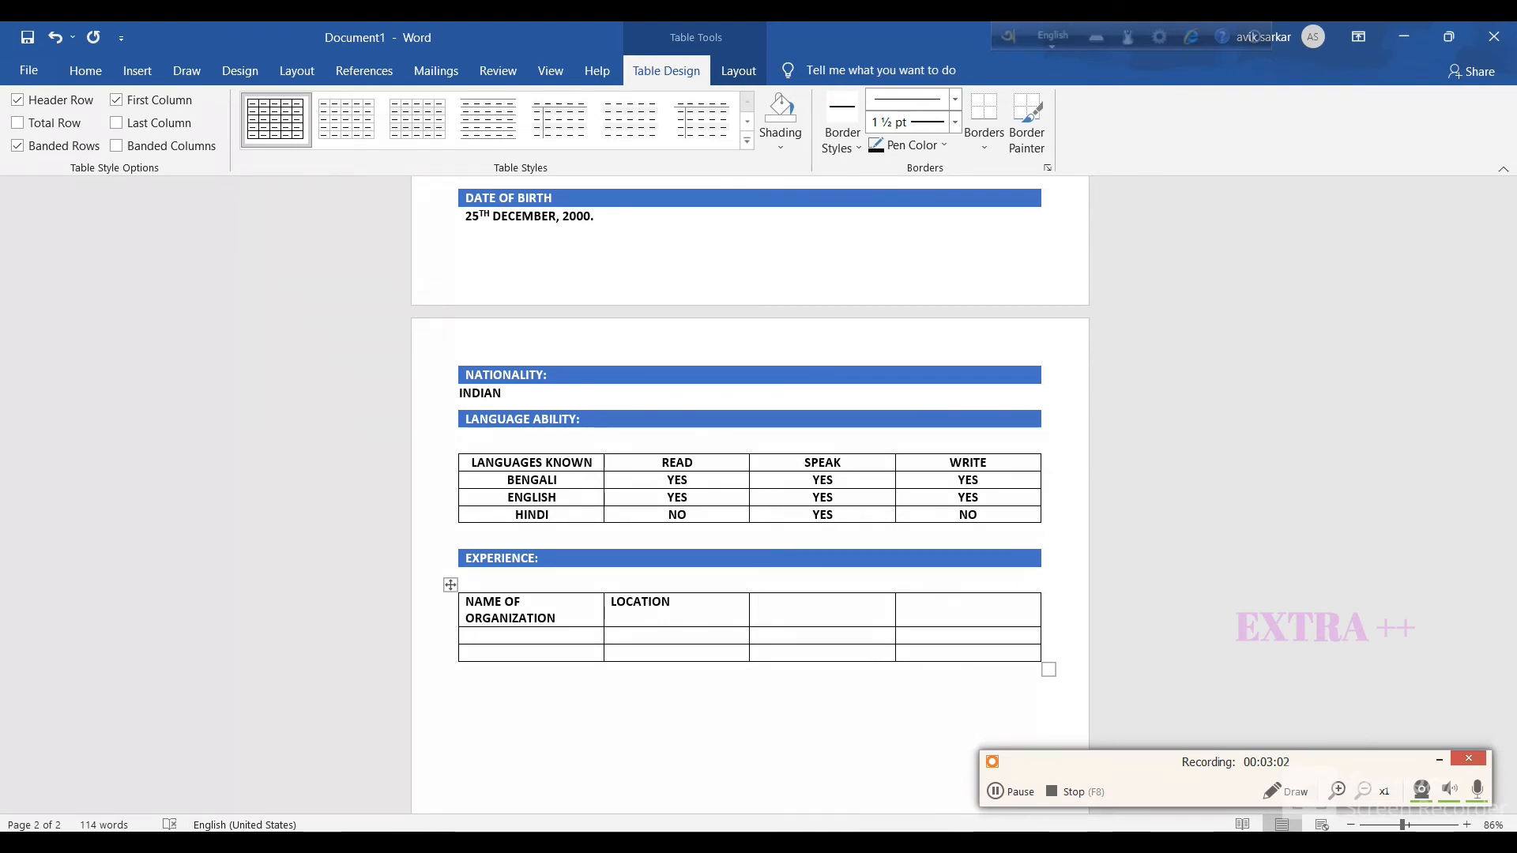
{"action": "type", "text": "POSITION "}
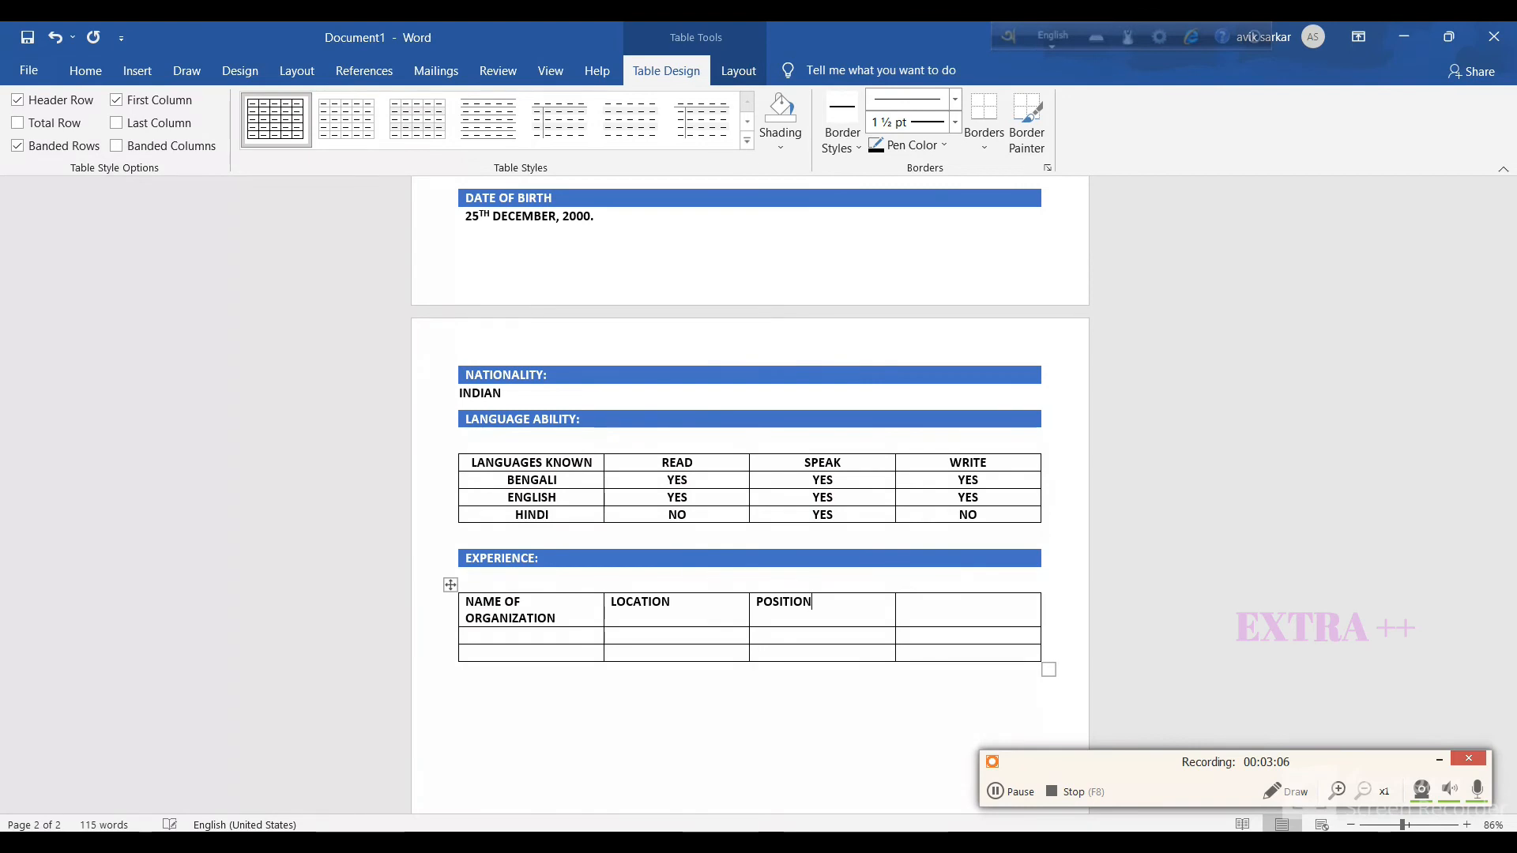
{"action": "type", "text": "PERIOD"}
Centre the text in all cells of the experience table.
{"action": "key", "text": "shift+Down"}
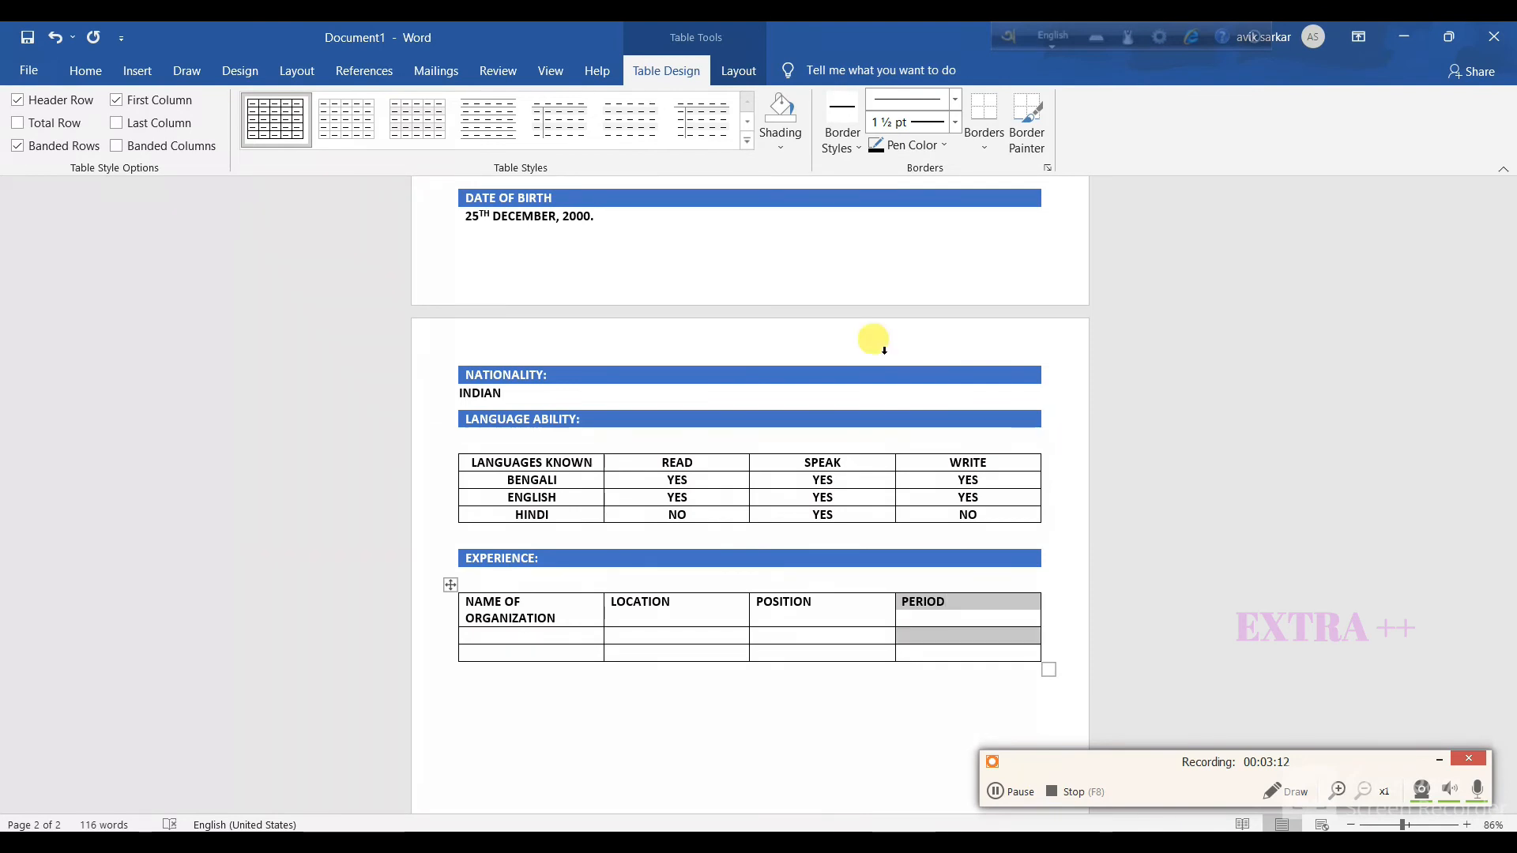
{"action": "key", "text": "shift+Down"}
{"action": "key", "text": "shift+Left"}
{"action": "key", "text": "shift+Left"}
{"action": "key", "text": "shift+Left"}
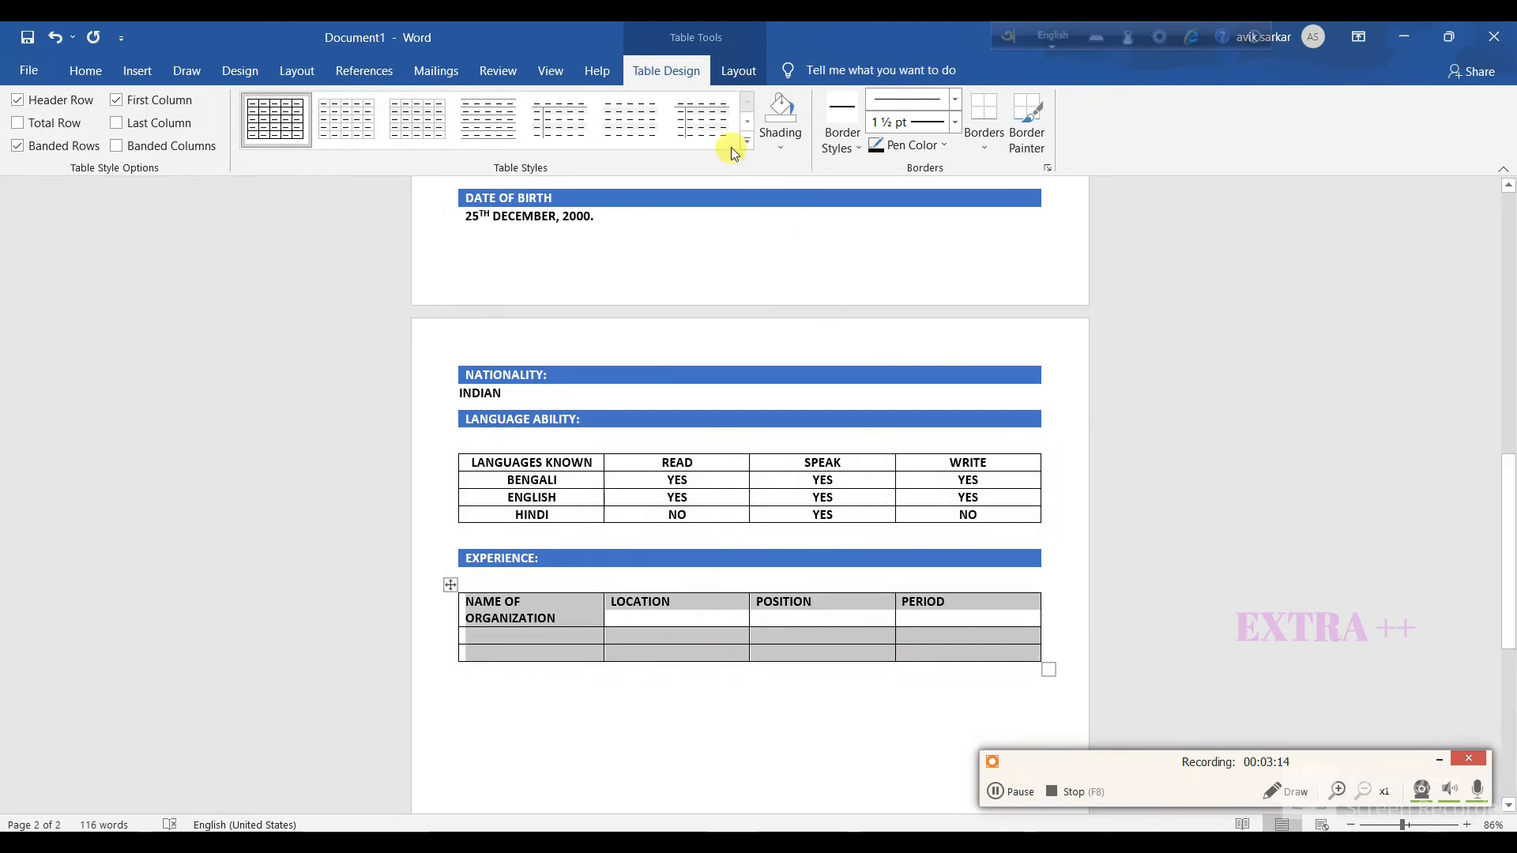
{"action": "left_click", "coordinate": [82, 70]}
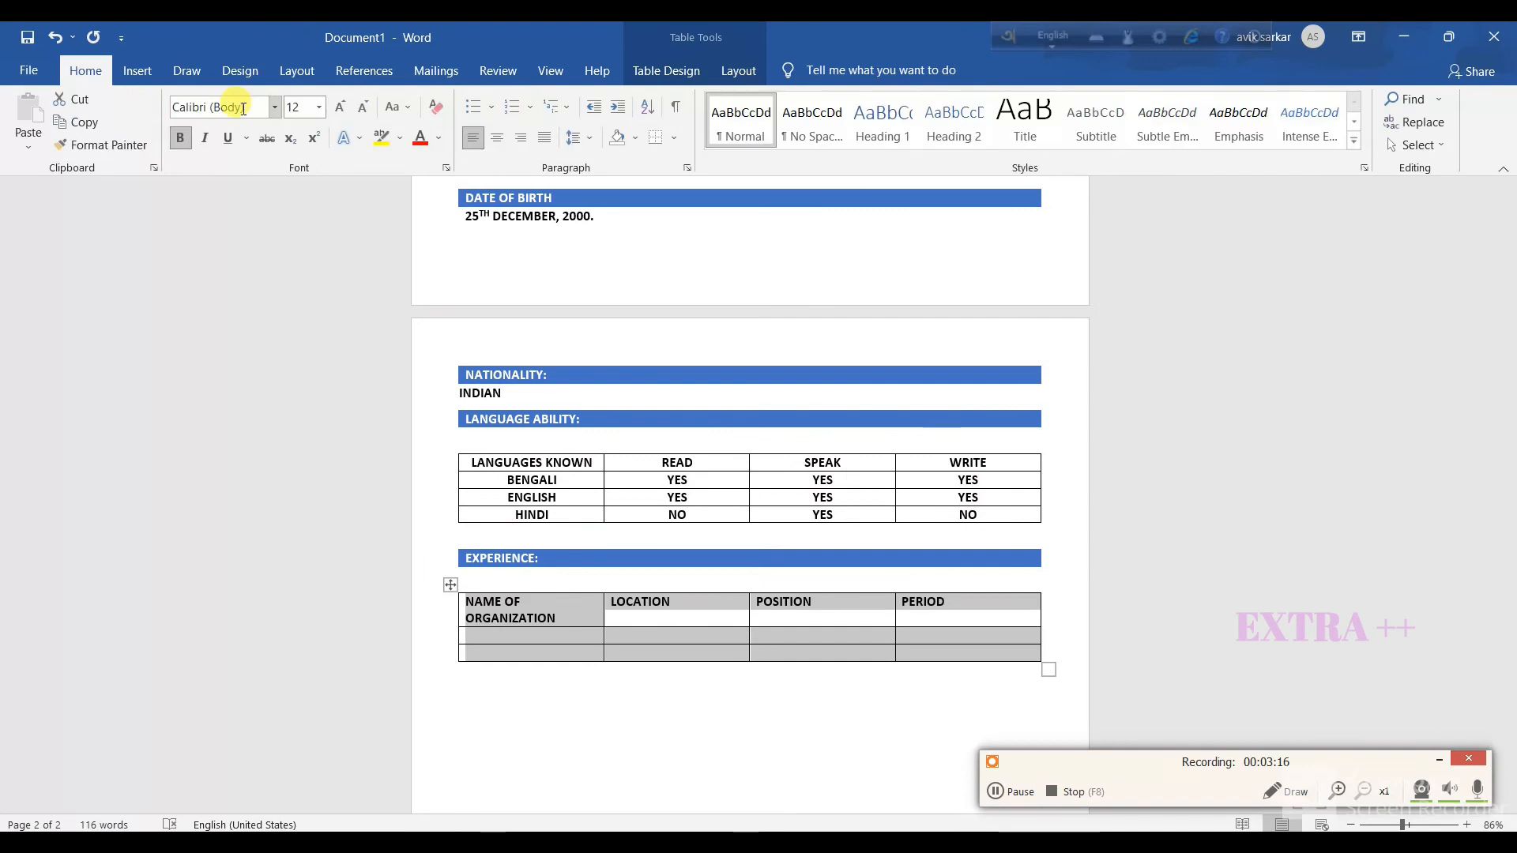
{"action": "left_click", "coordinate": [496, 139]}
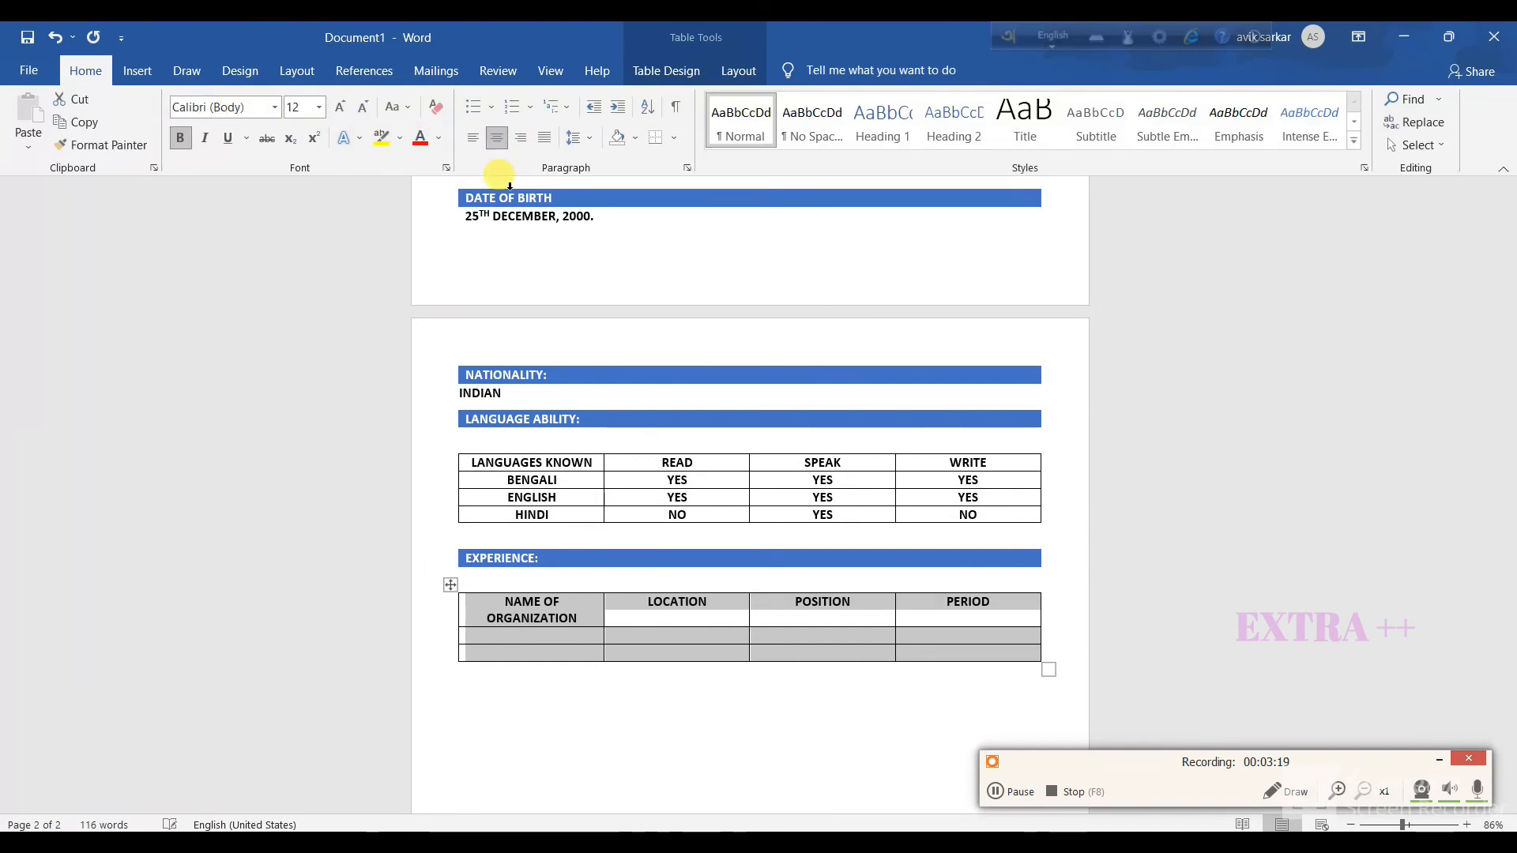
Fill the experience table's second row with "ABC", "BANGALORE", "SECURITY GUARD" and "6MONTHS".
{"action": "left_click", "coordinate": [537, 637]}
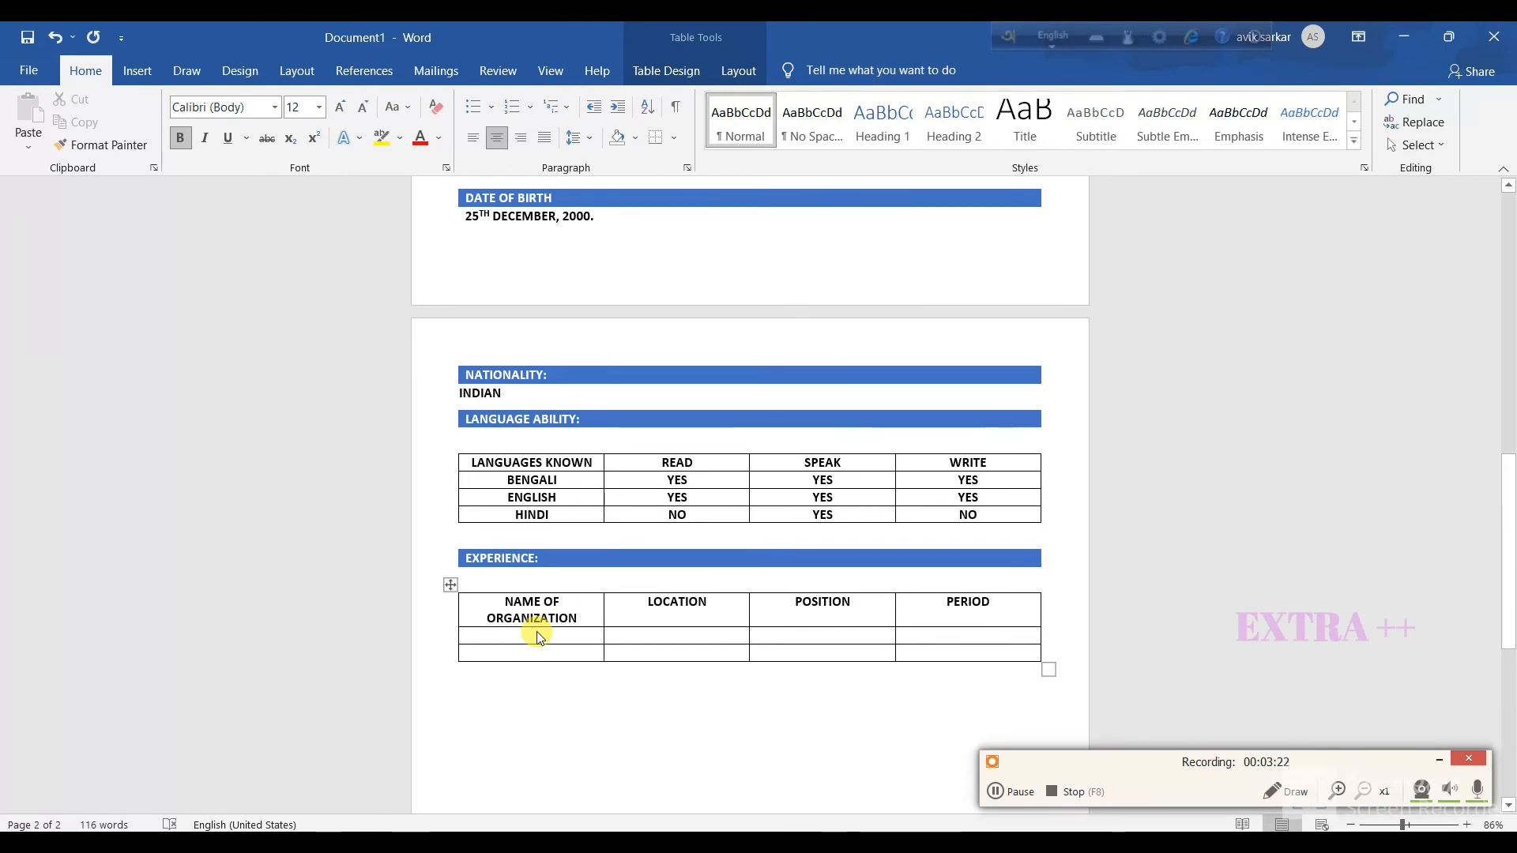
{"action": "type", "text": "A"}
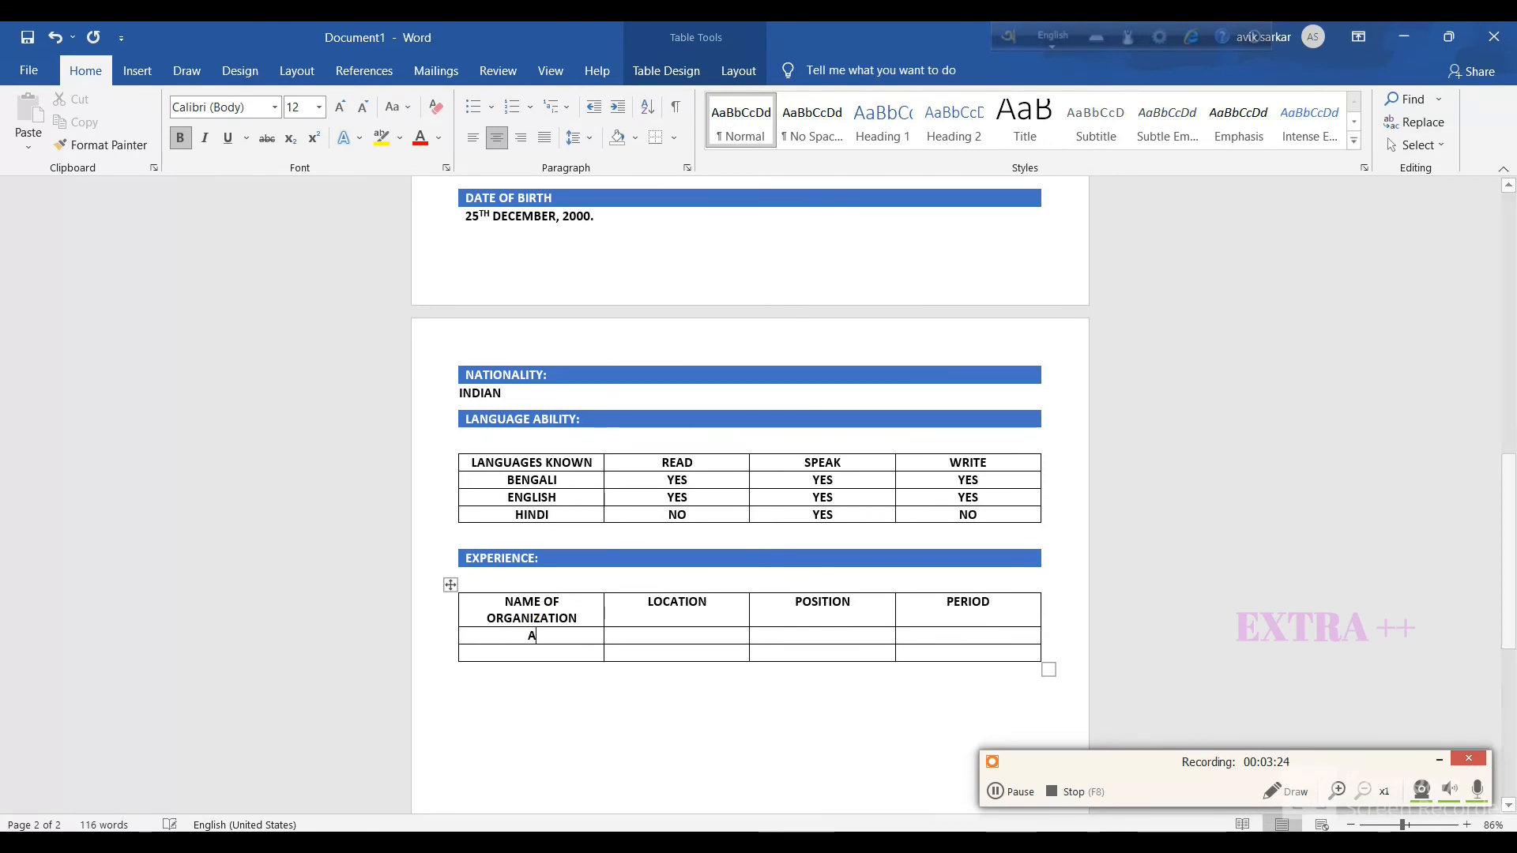
{"action": "type", "text": "BBANGALORE"}
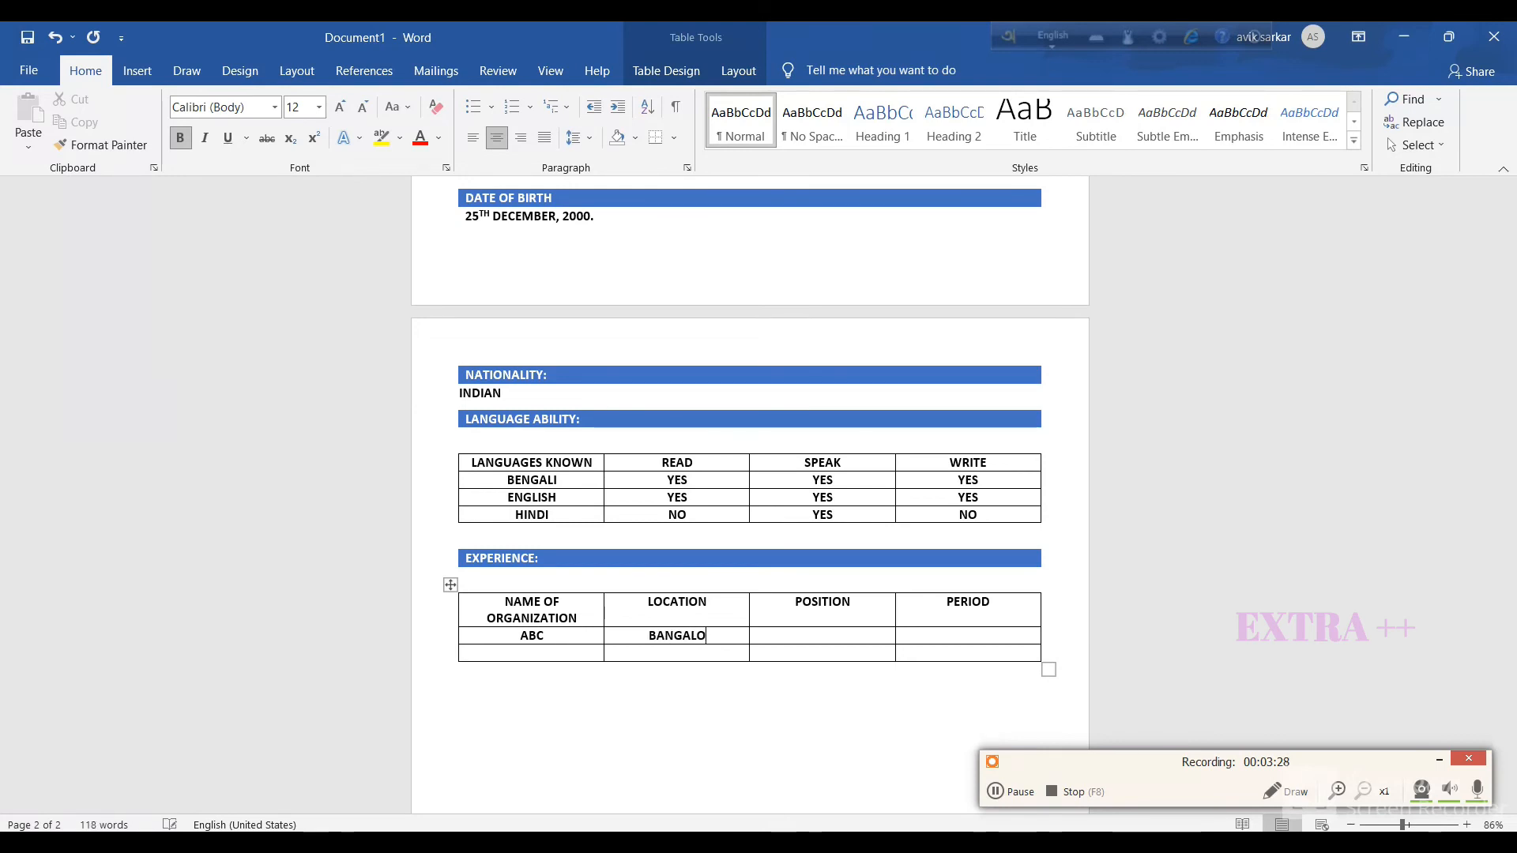
{"action": "key", "text": "Tab"}
{"action": "type", "text": "SECURITU"}
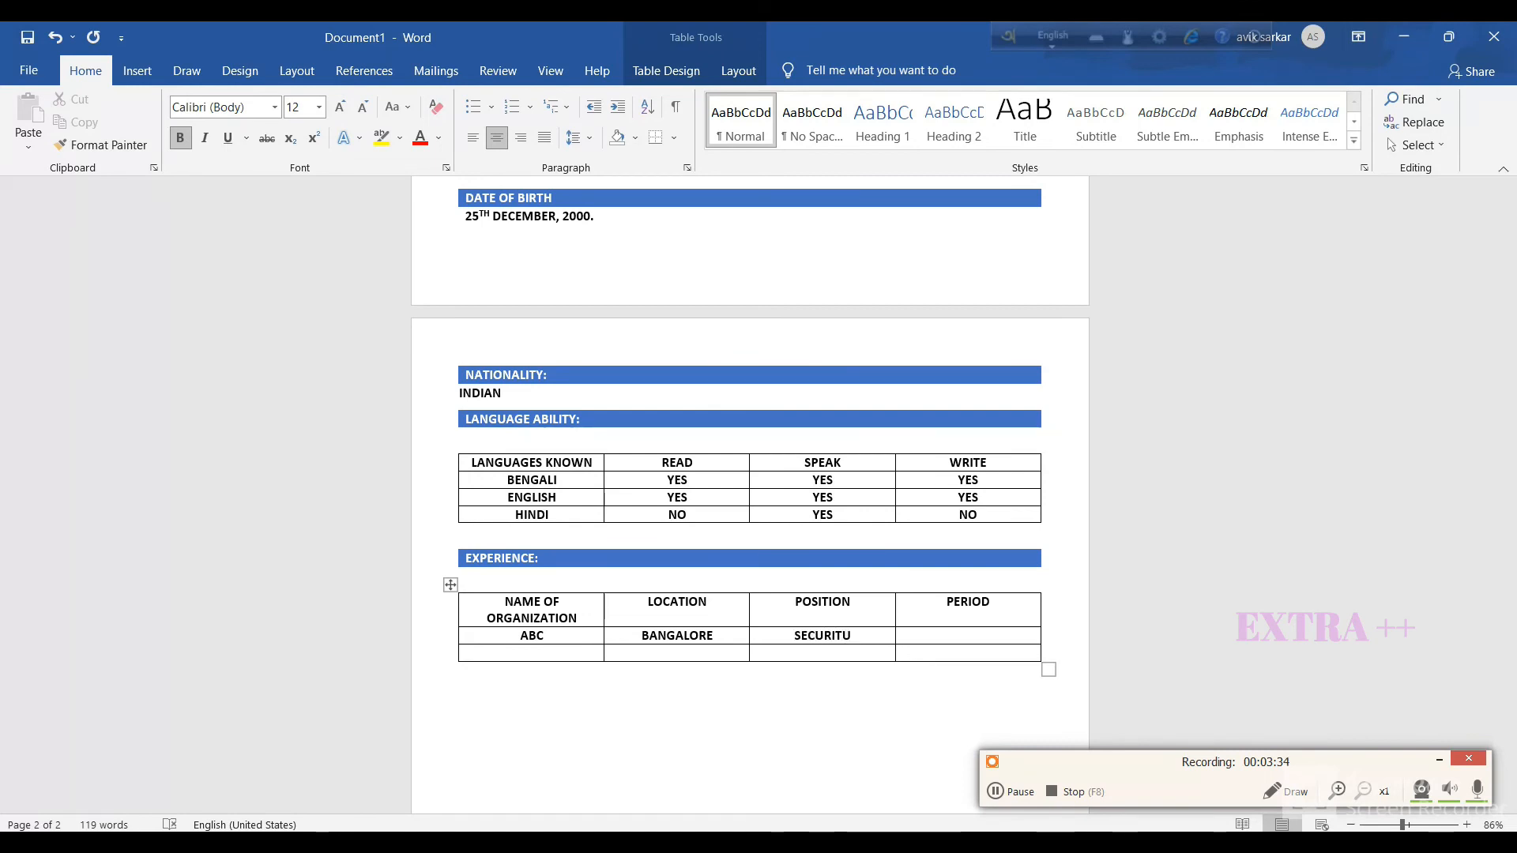
{"action": "key", "text": "BackSpace"}
{"action": "type", "text": "Y GUARD"}
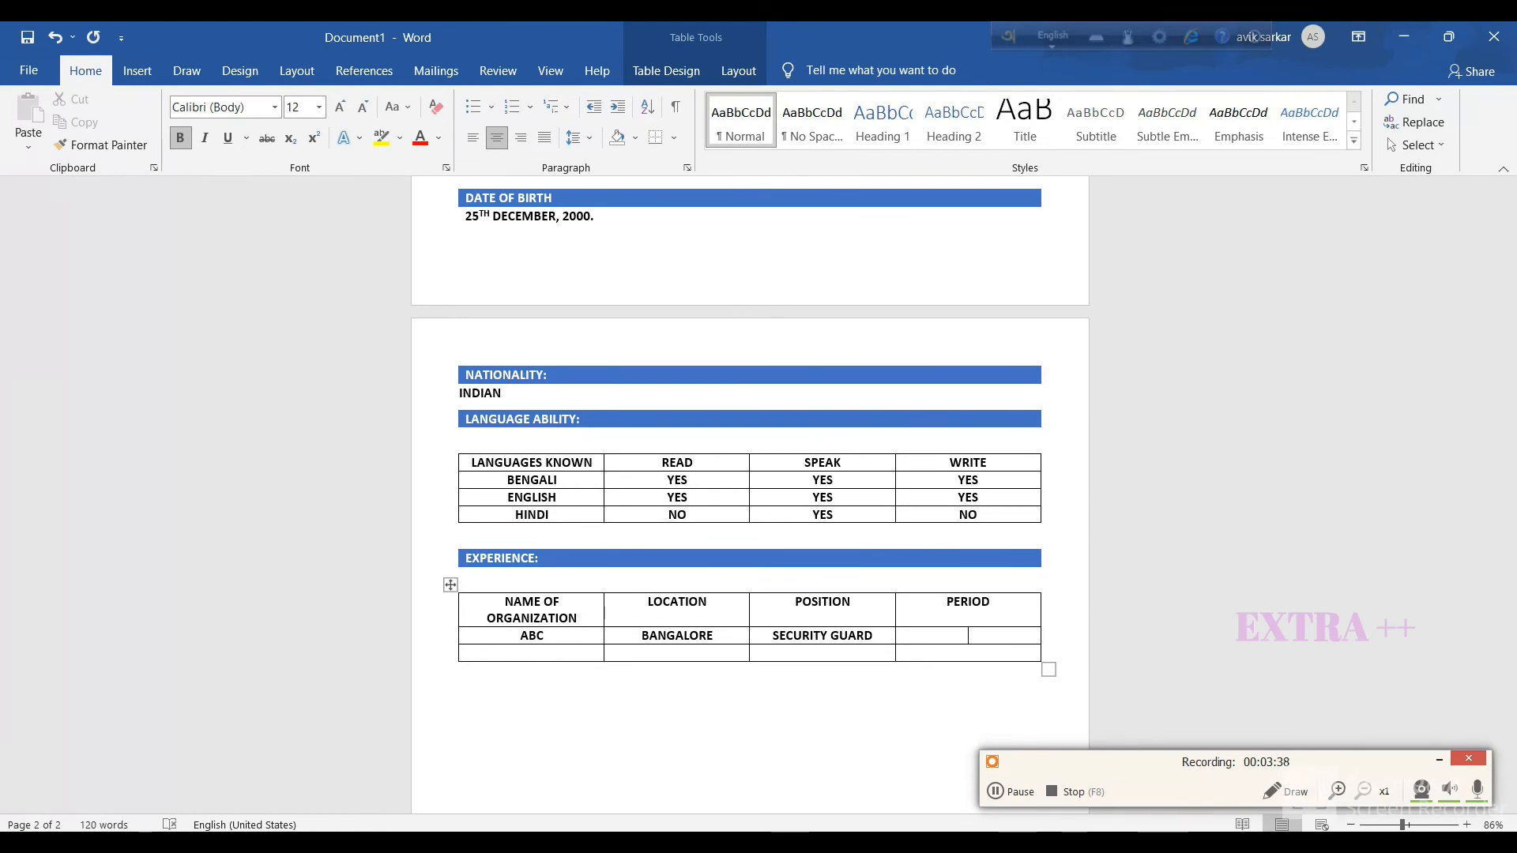
{"action": "type", "text": "6MONTHS"}
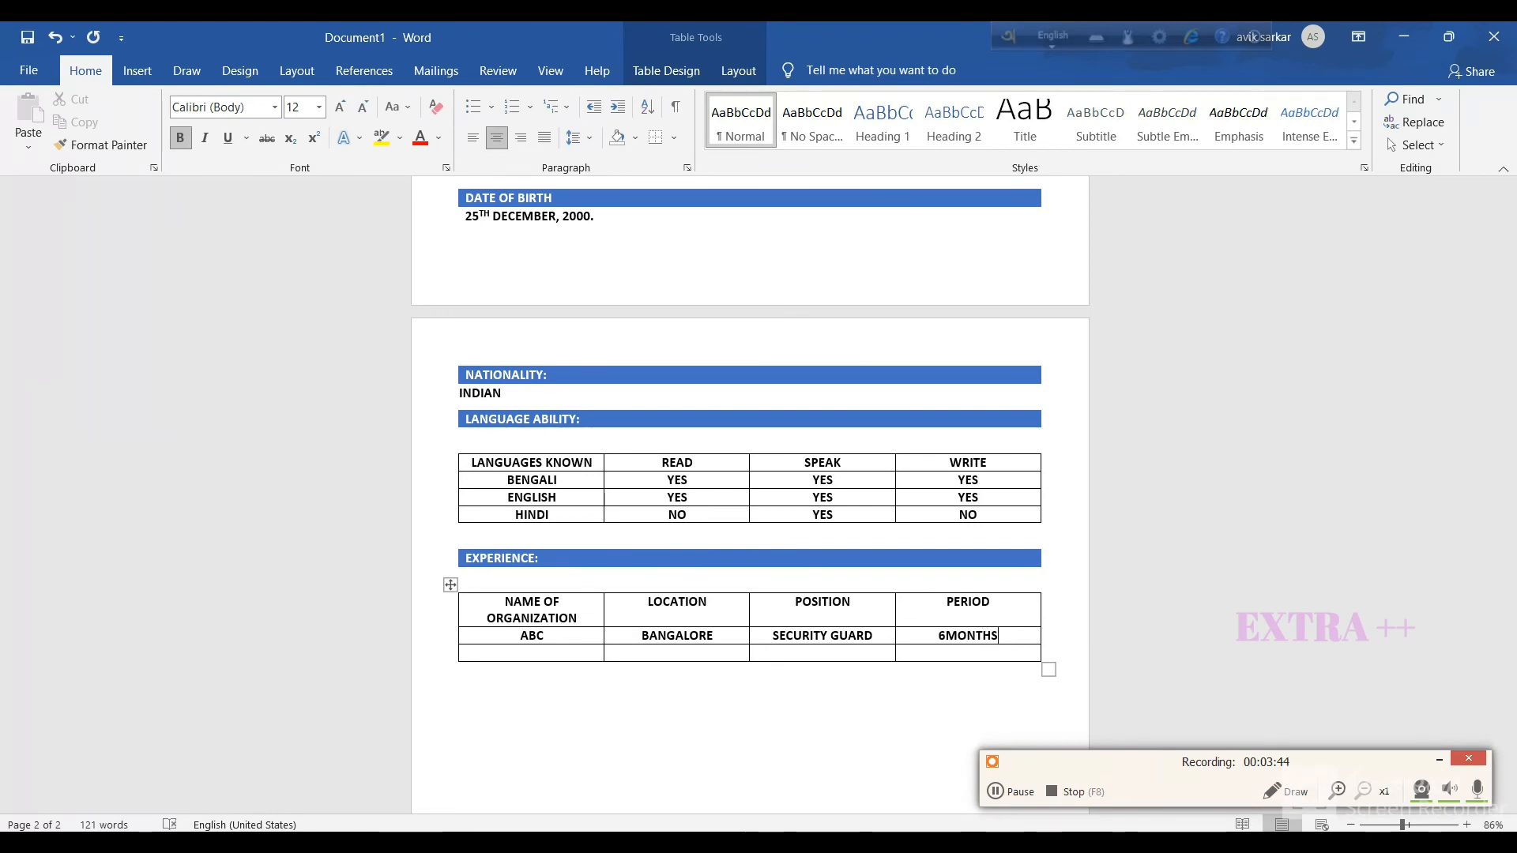
Fill the experience table's last row with "DRF", "NOIDA", "GUARD" and "1YEAR.".
{"action": "type", "text": "DRF"}
{"action": "key", "text": "Tab"}
{"action": "type", "text": "NOIDA"}
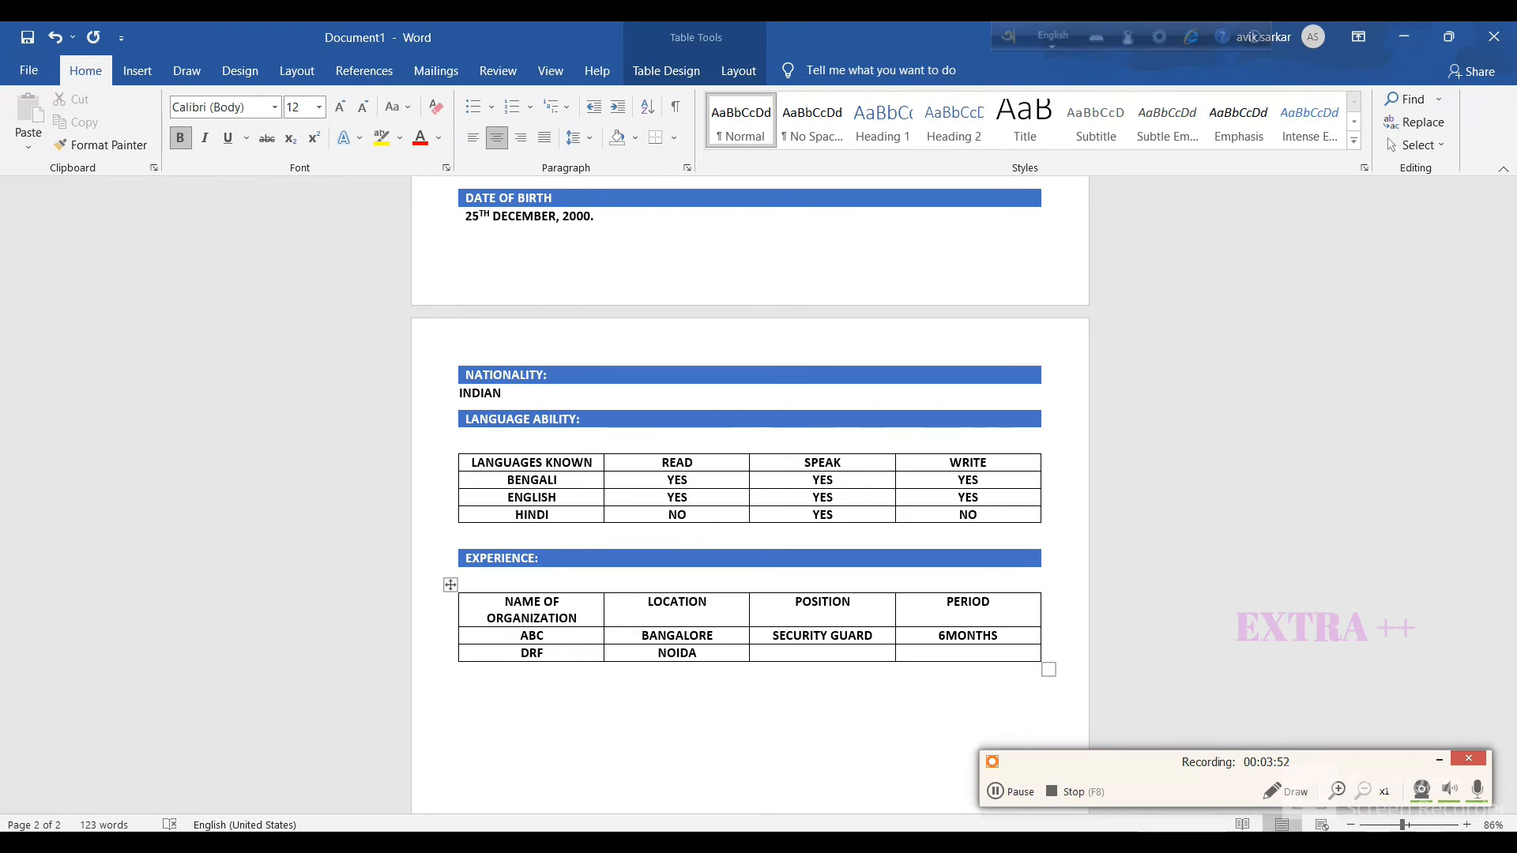
{"action": "key", "text": "Tab"}
{"action": "type", "text": "GUARD"}
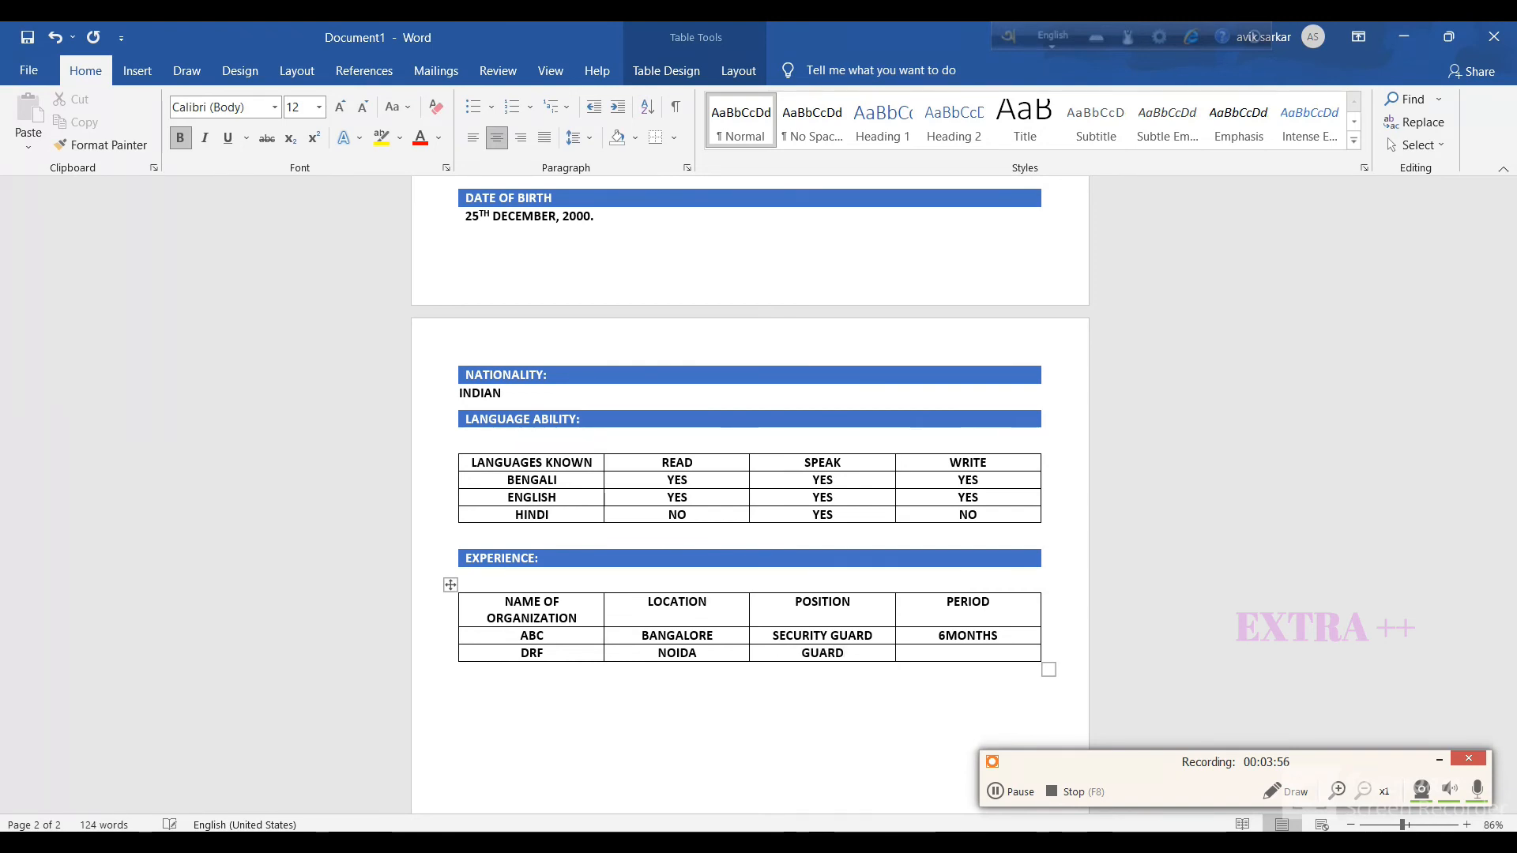
{"action": "key", "text": "Tab"}
{"action": "type", "text": "1YEAR."}
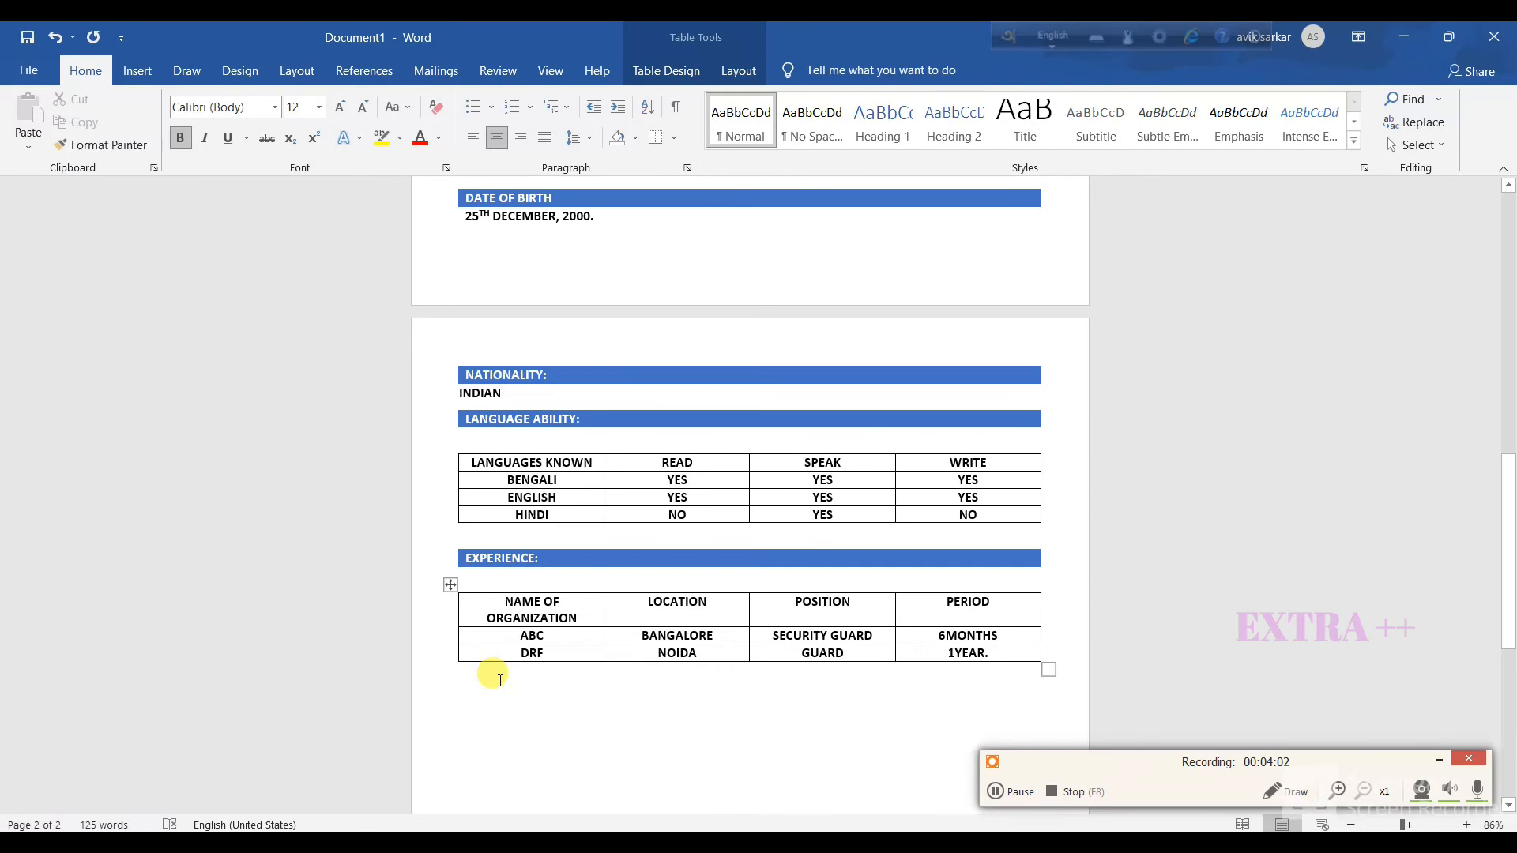
Insert a table with 1 column and 1 row one line below the experience table and enter "STRENGTHS:" in it.
{"action": "left_click", "coordinate": [496, 675]}
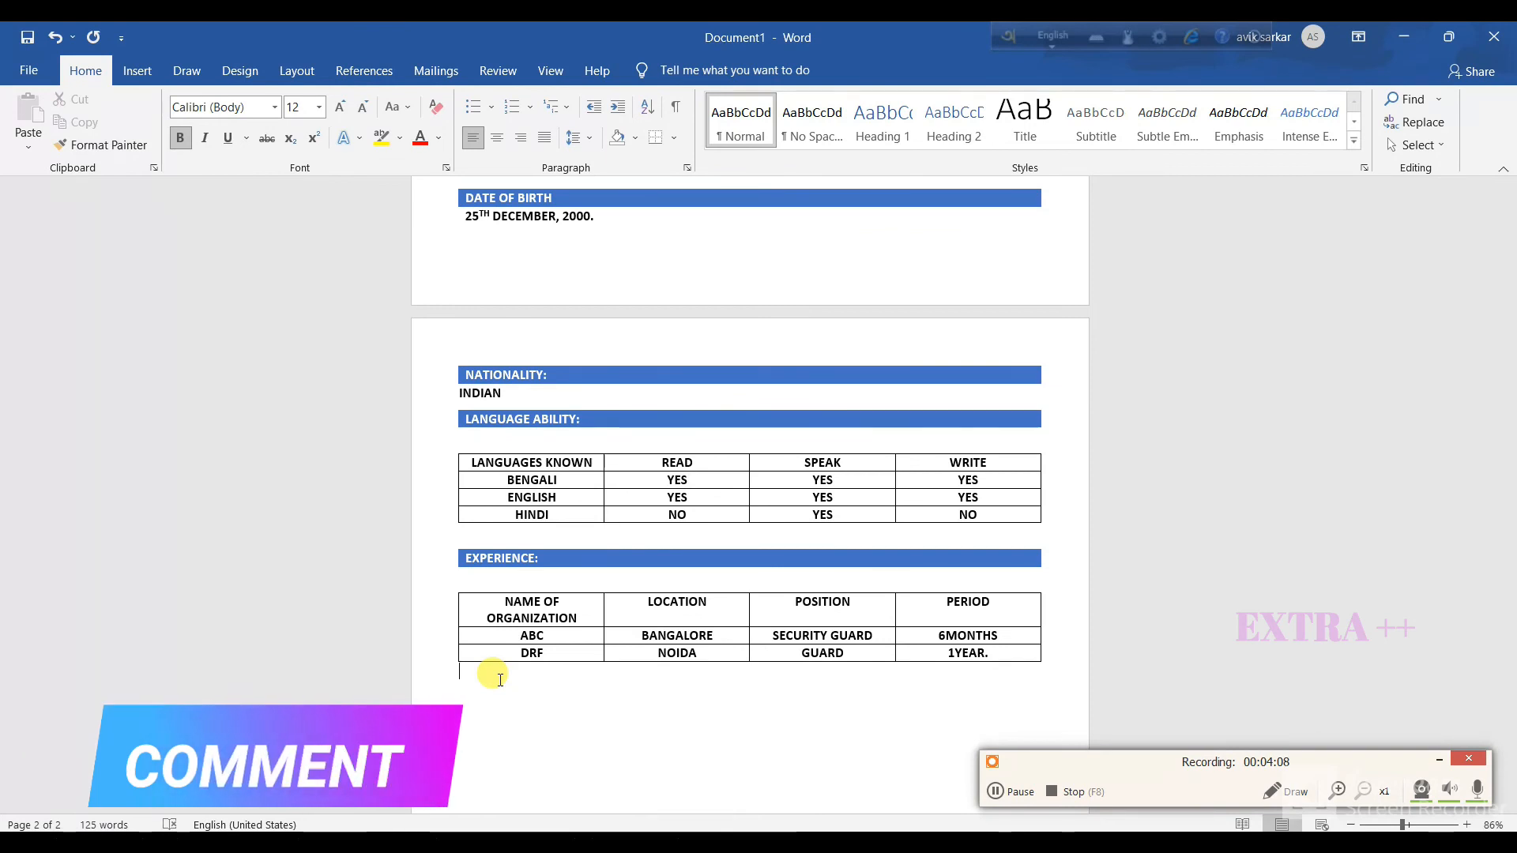
{"action": "key", "text": "Return"}
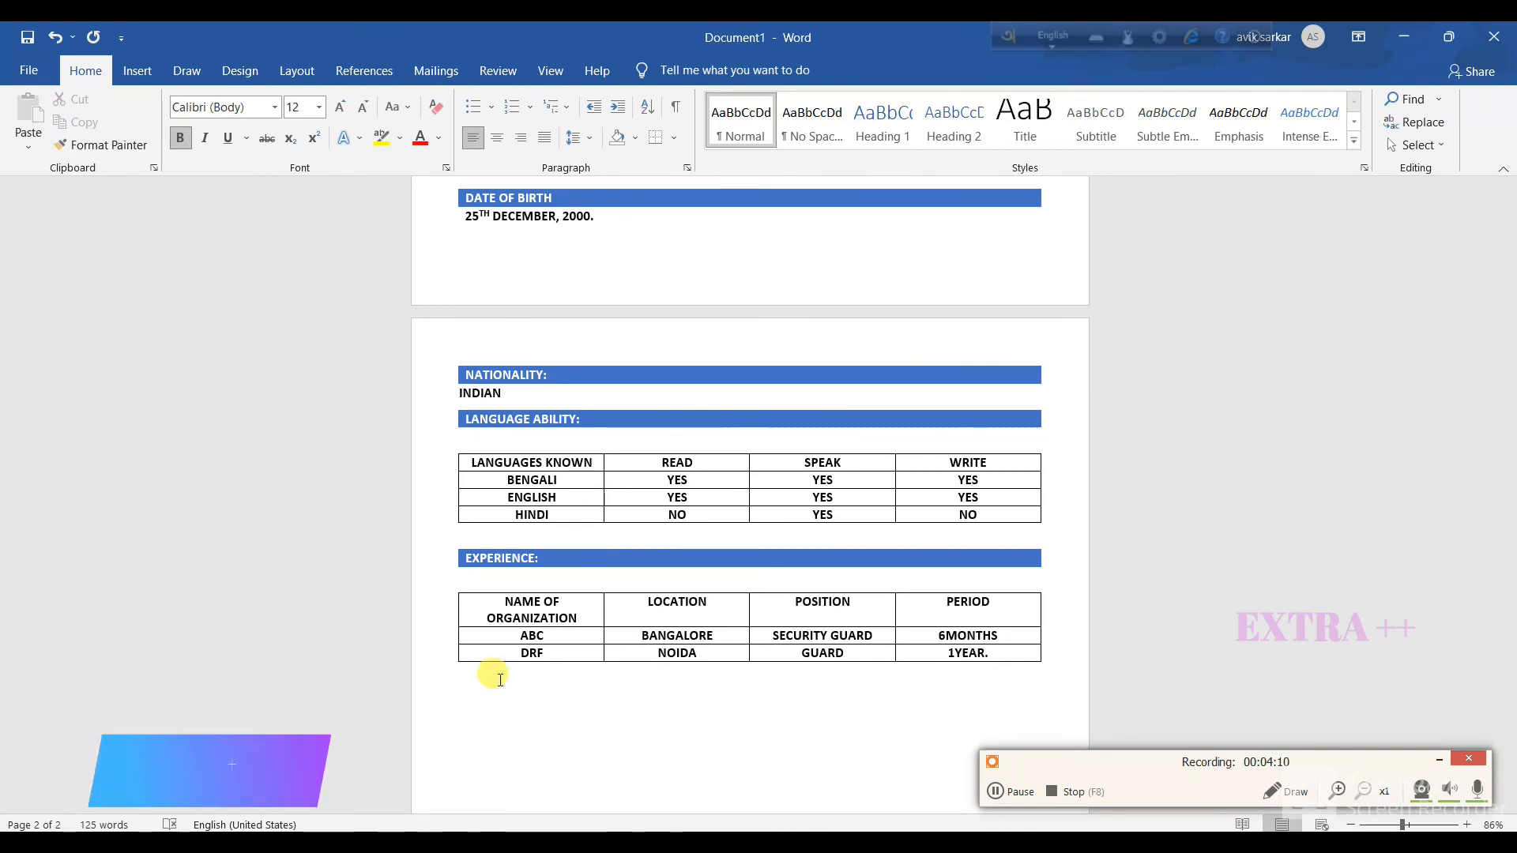
{"action": "key", "text": "alt+n"}
{"action": "type", "text": "ti"}
{"action": "type", "text": "1"}
{"action": "key", "text": "Tab"}
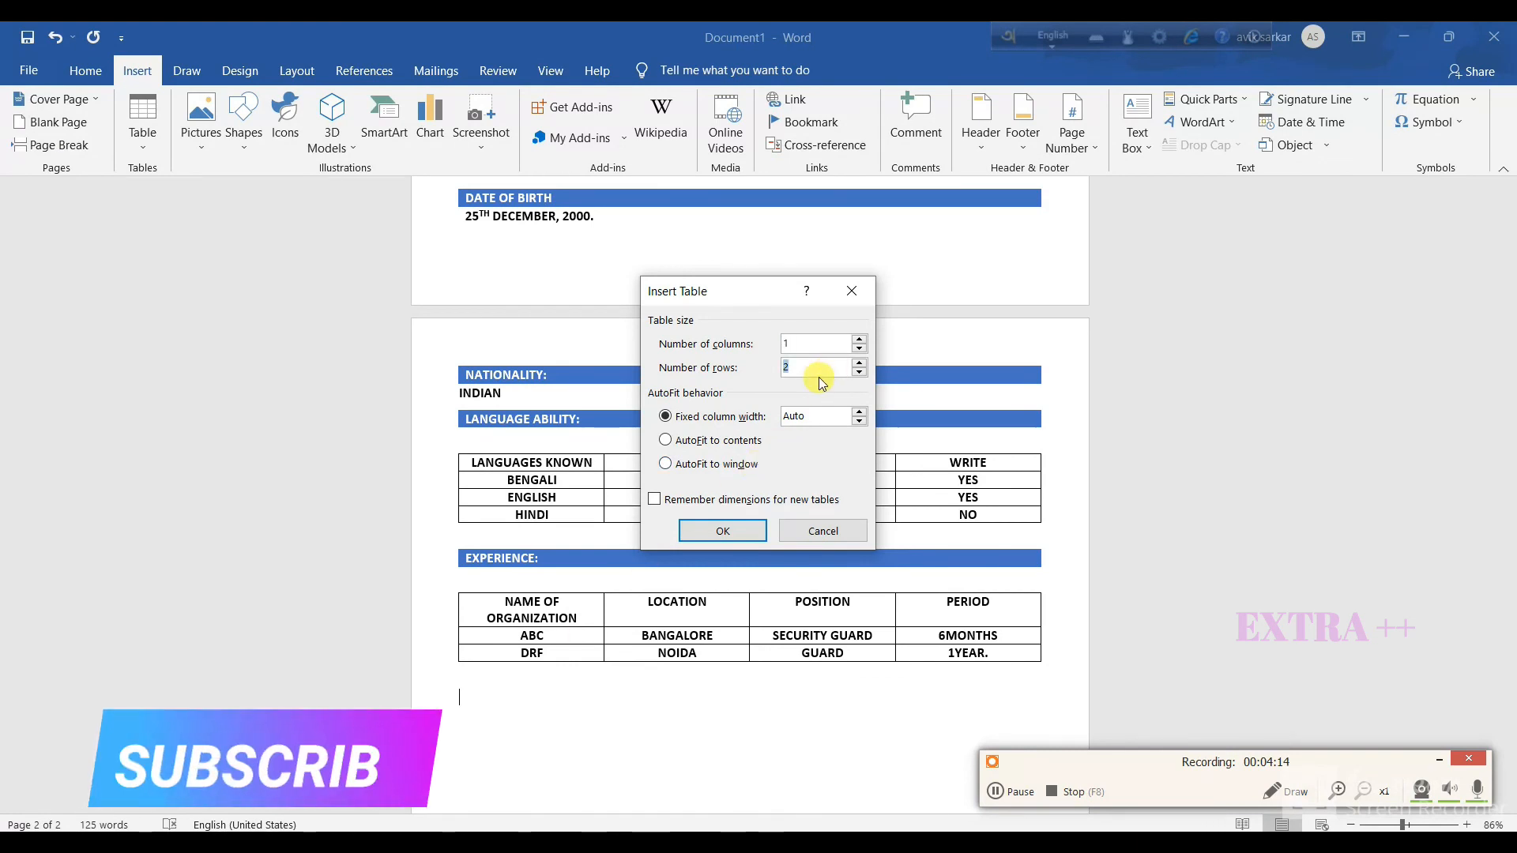
{"action": "key", "text": "Return"}
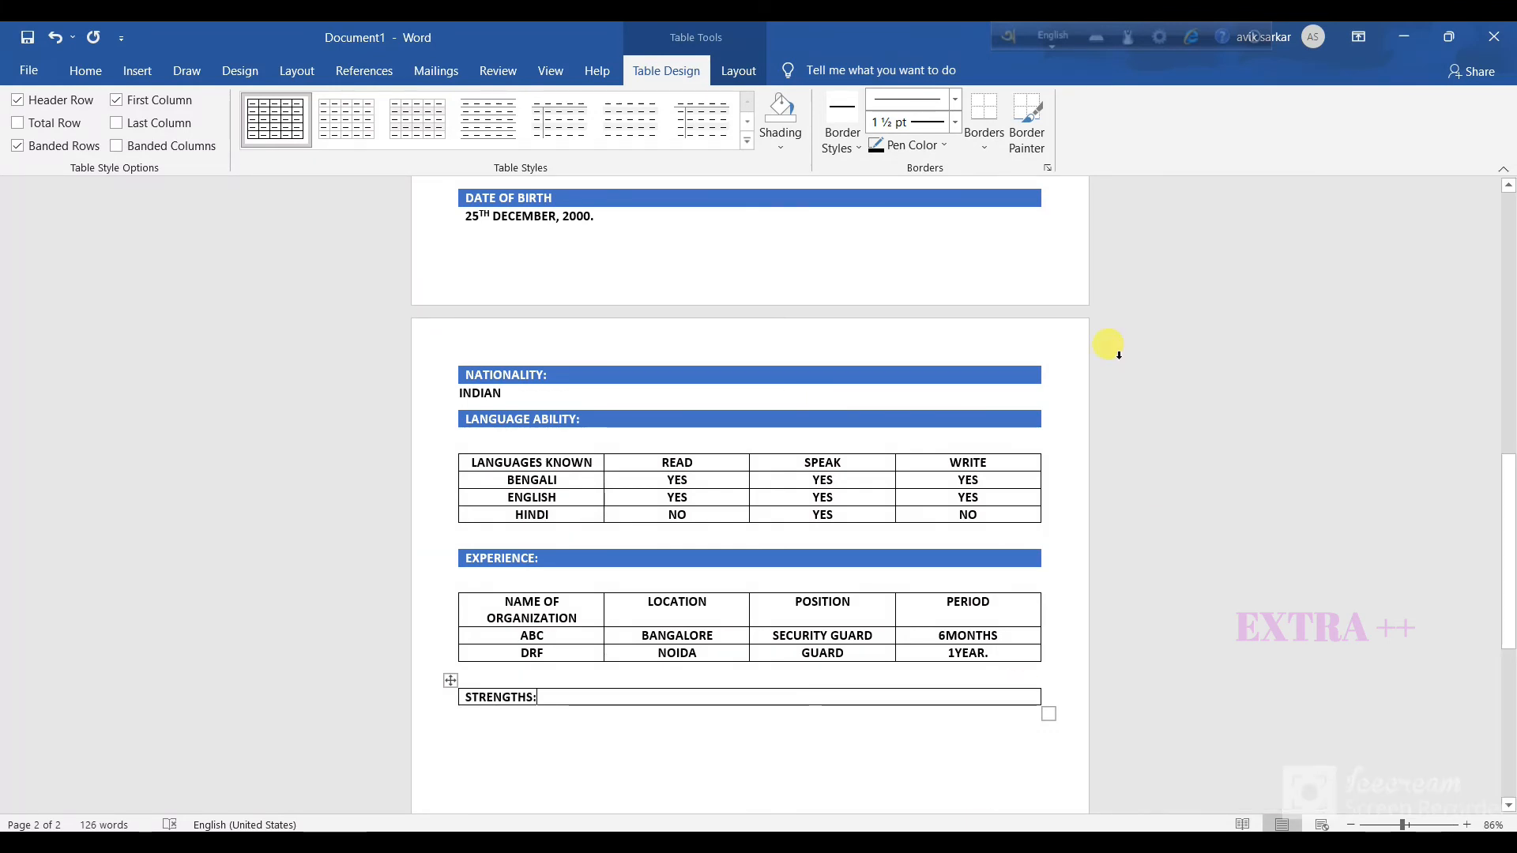
Apply the blue grid table style with a solid header to the "STRENGTHS:" table and make its text bold.
{"action": "left_click", "coordinate": [746, 143]}
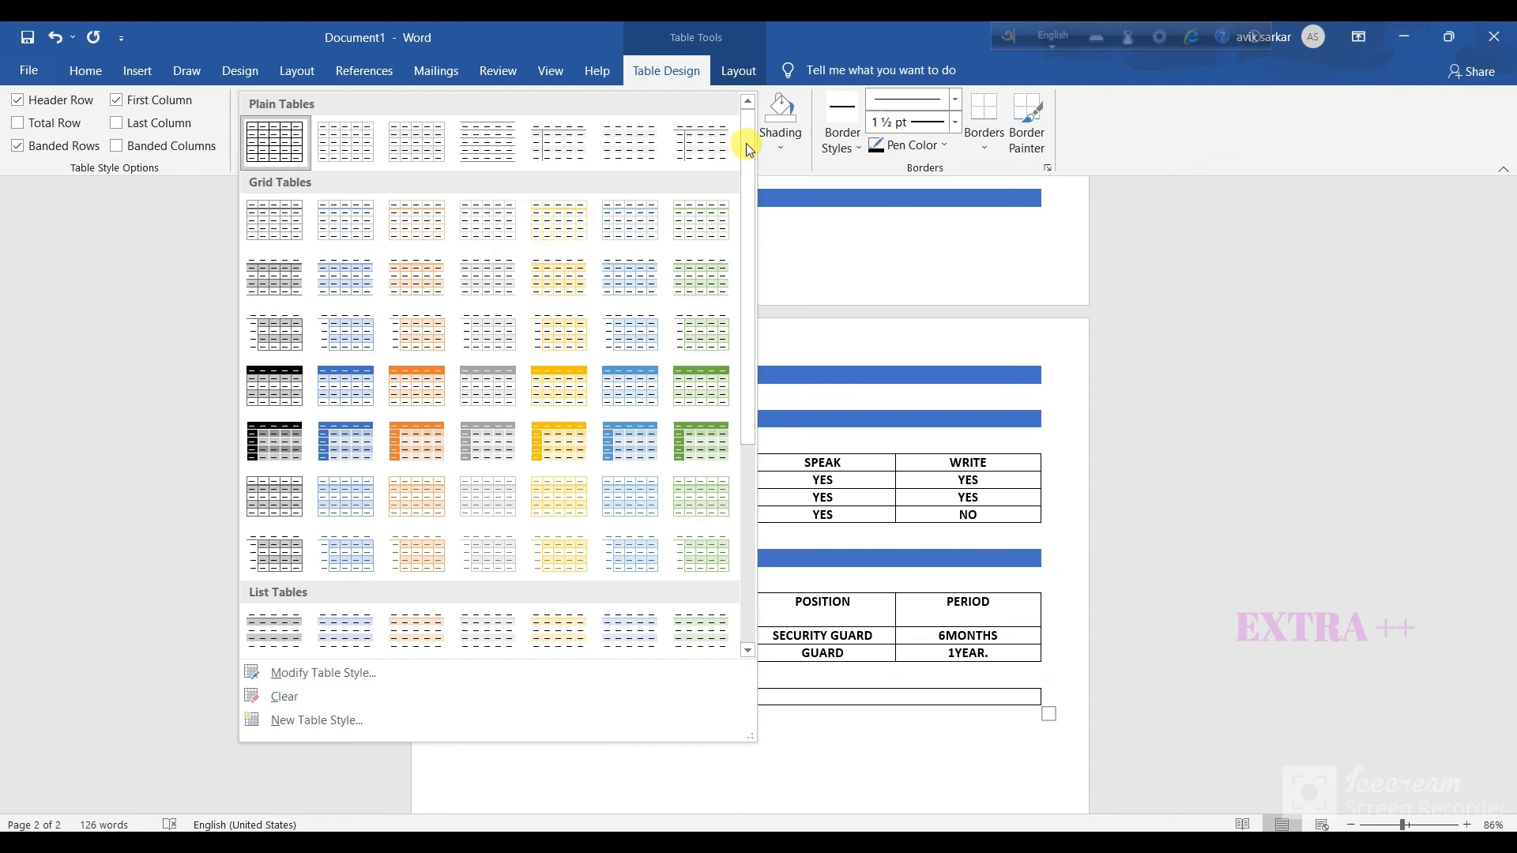
{"action": "left_click", "coordinate": [327, 389]}
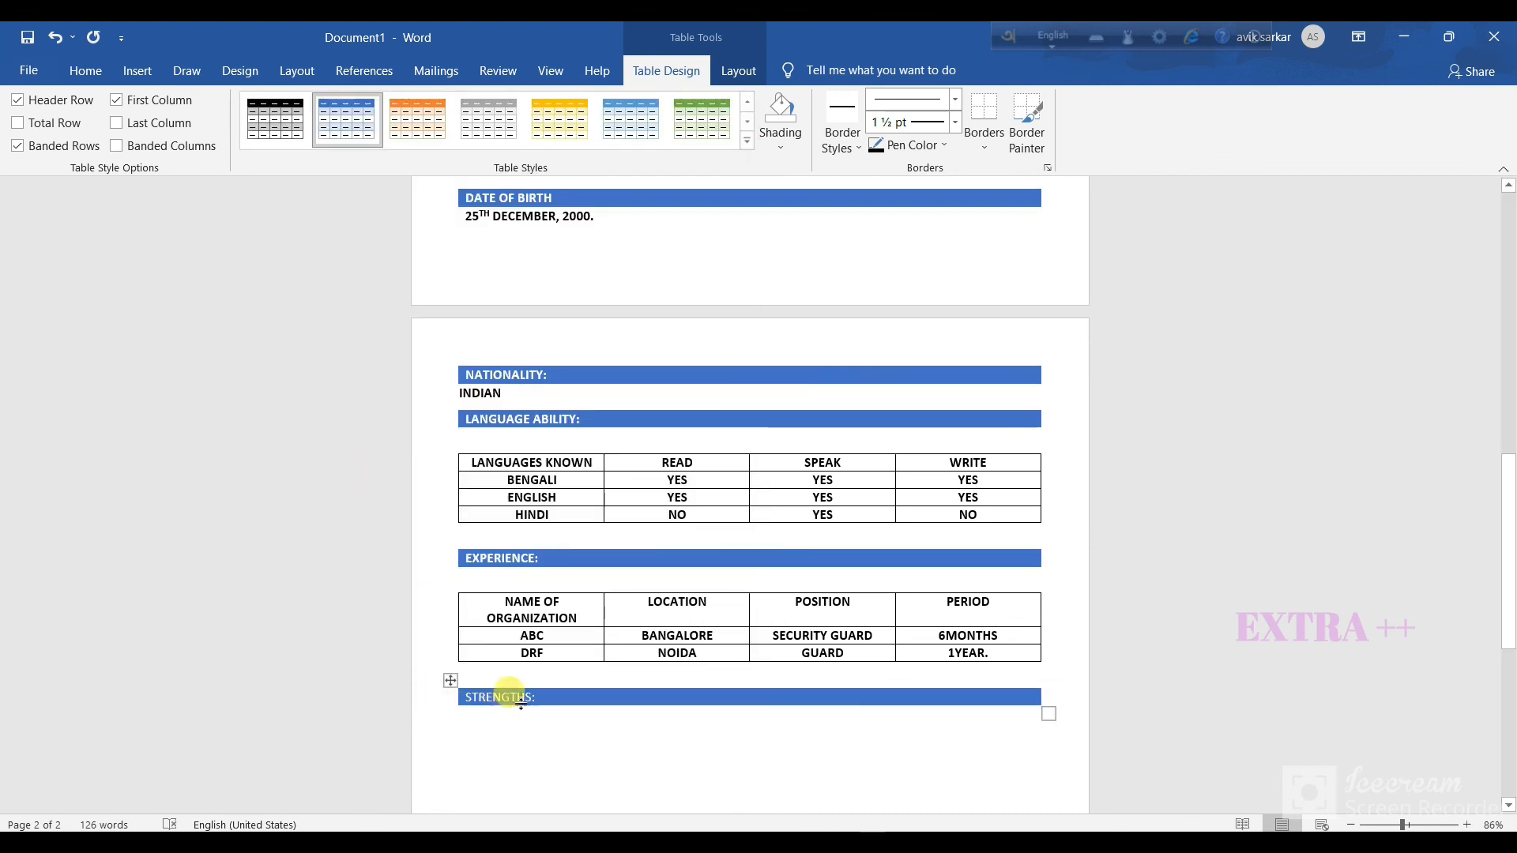
{"action": "double_click", "coordinate": [566, 694]}
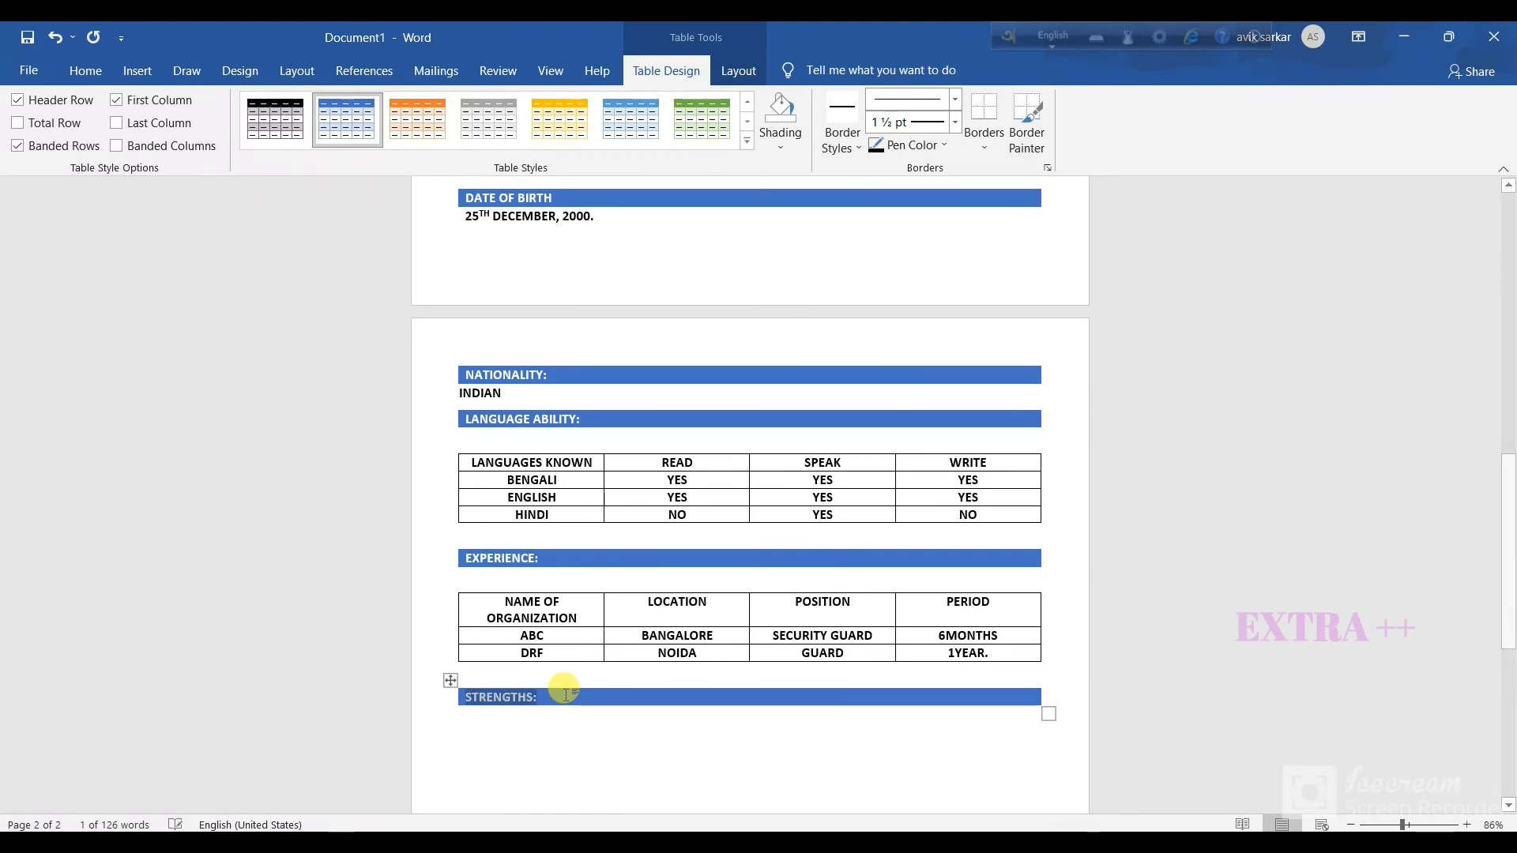
Start a check-mark bulleted list below the "STRENGTHS:" bar with the items "HONESTY" and "ABILITY TO WORK HARD".
{"action": "left_click", "coordinate": [521, 741]}
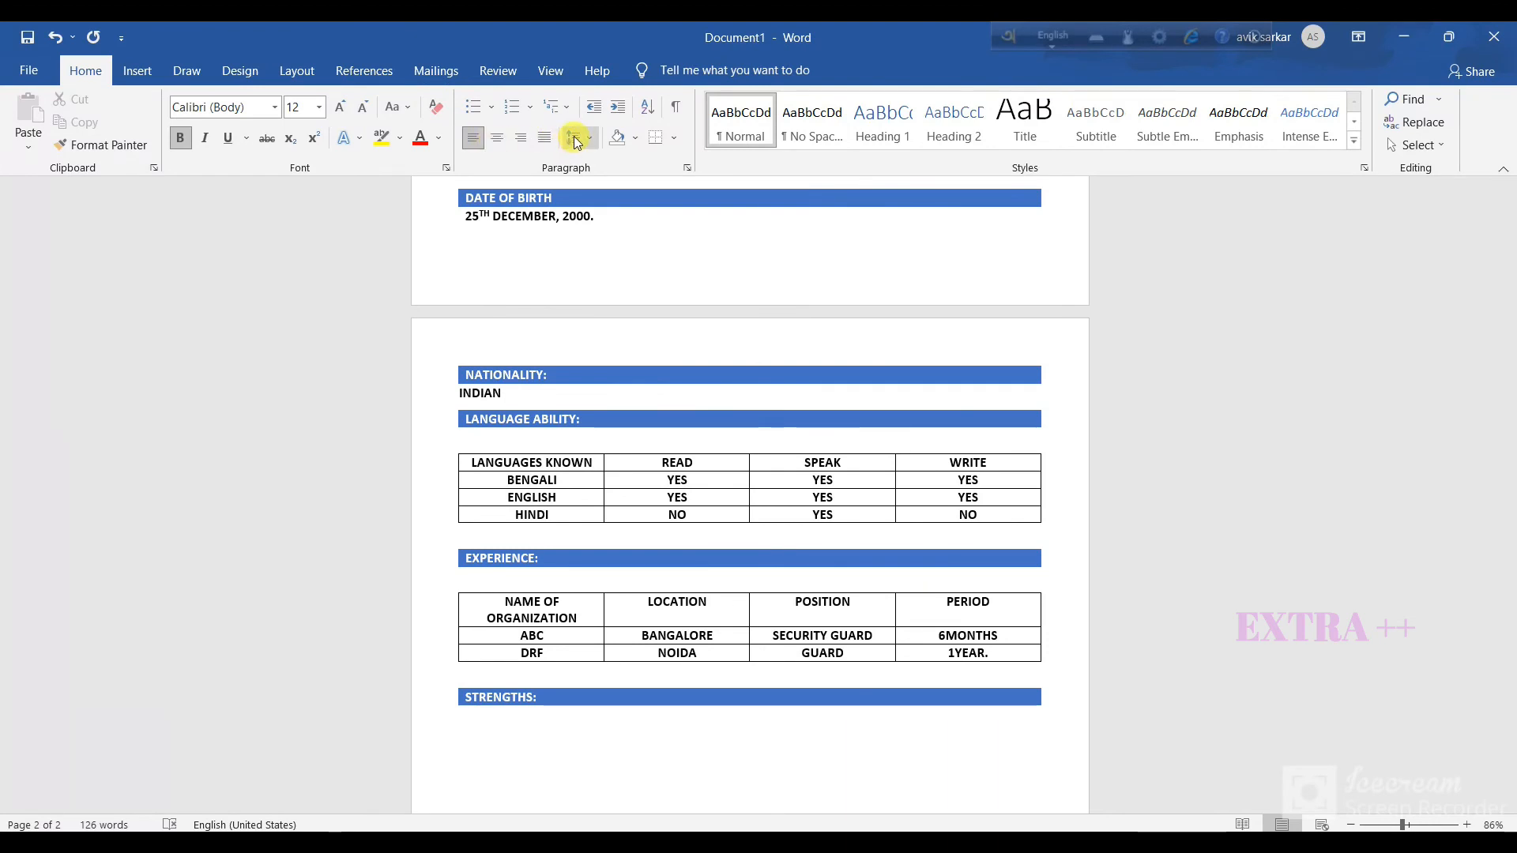
{"action": "left_click", "coordinate": [490, 106]}
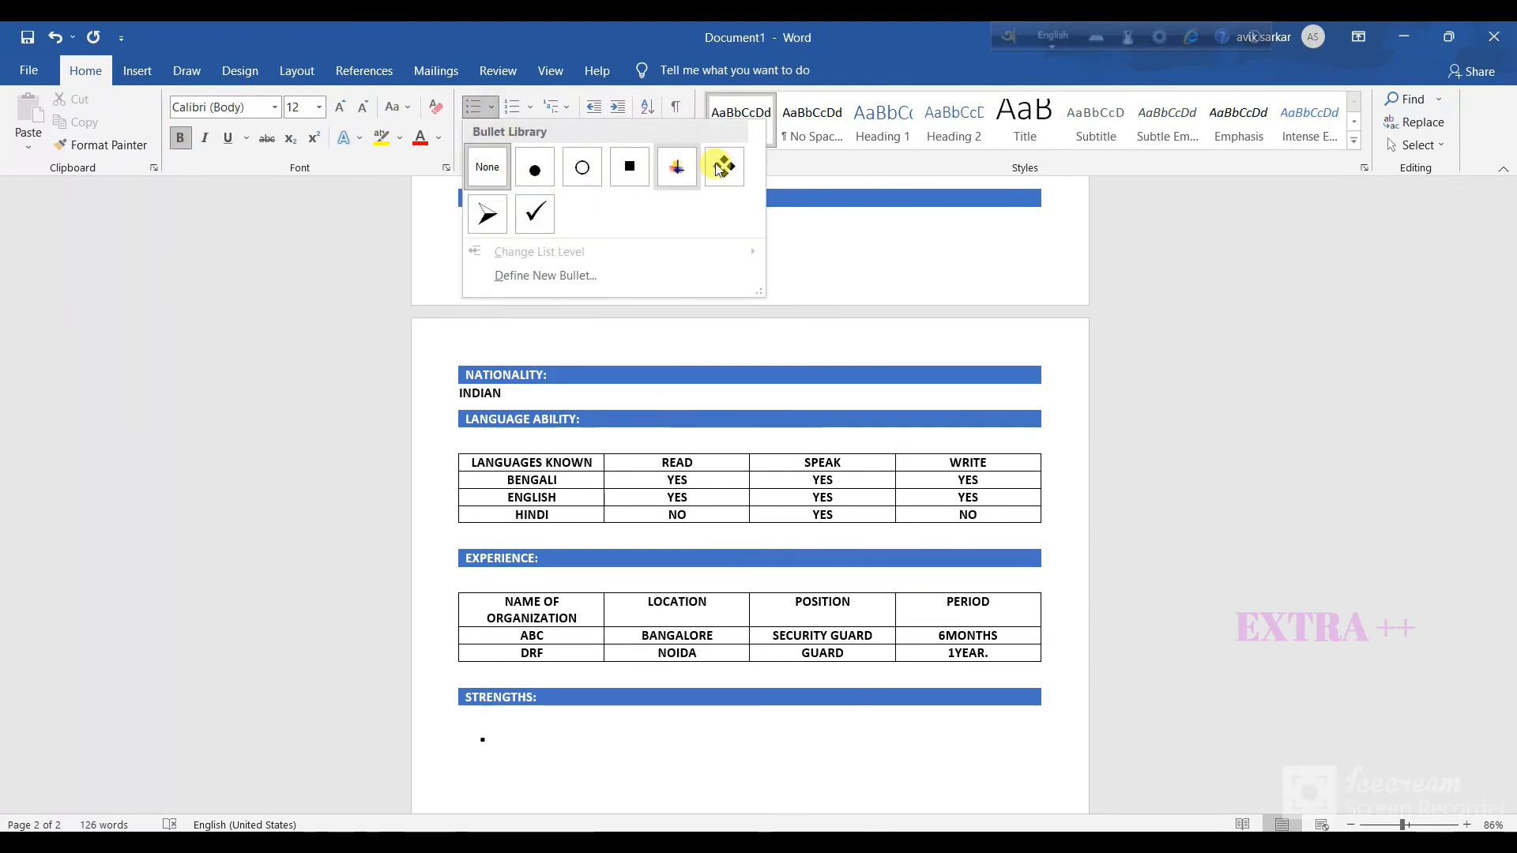
{"action": "left_click", "coordinate": [542, 226]}
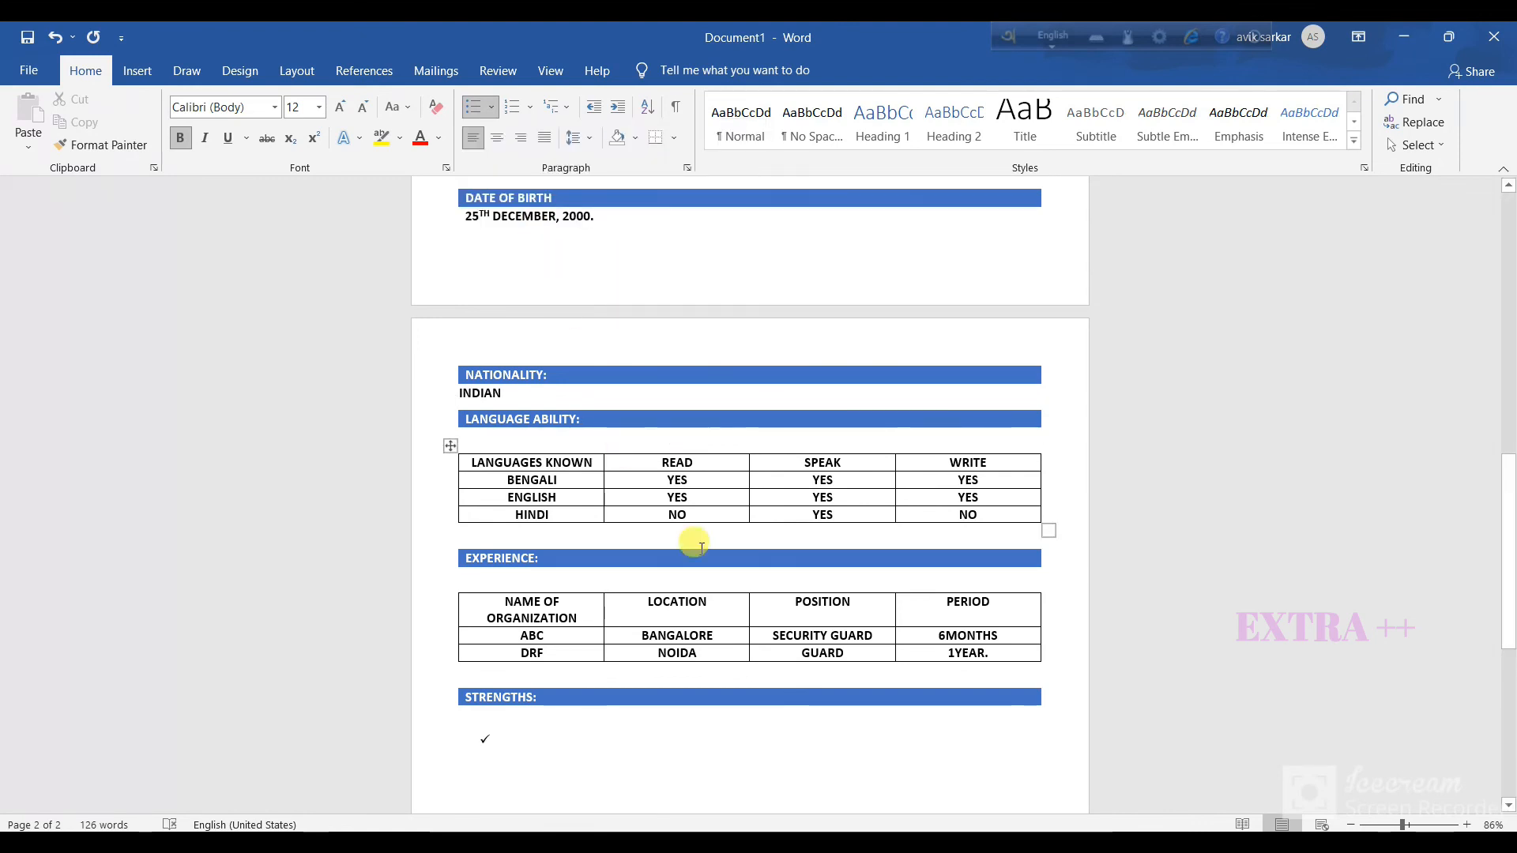
{"action": "type", "text": "HONESTY"}
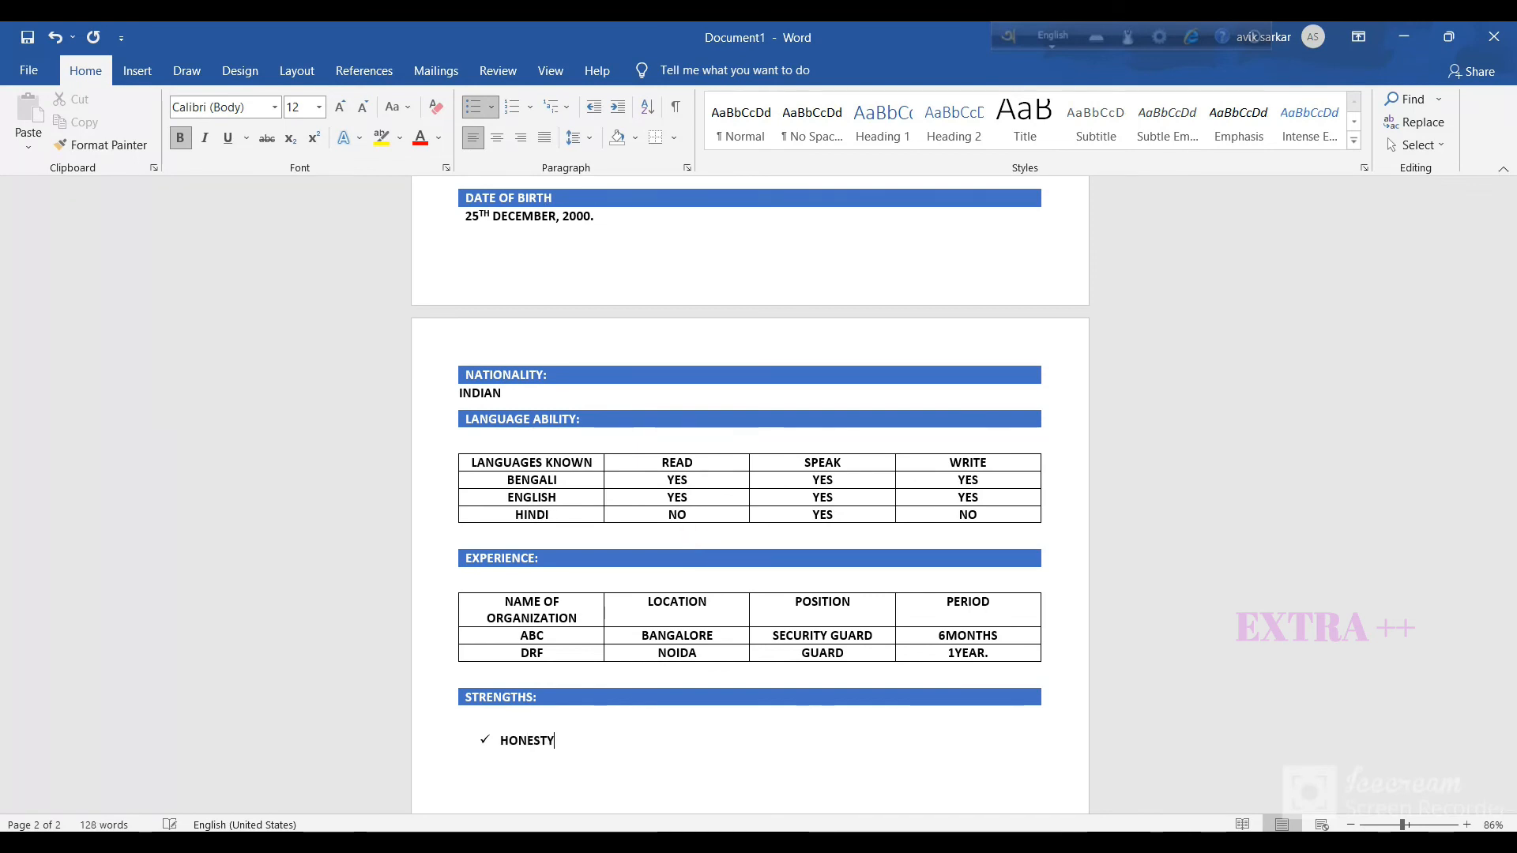
{"action": "key", "text": "Return"}
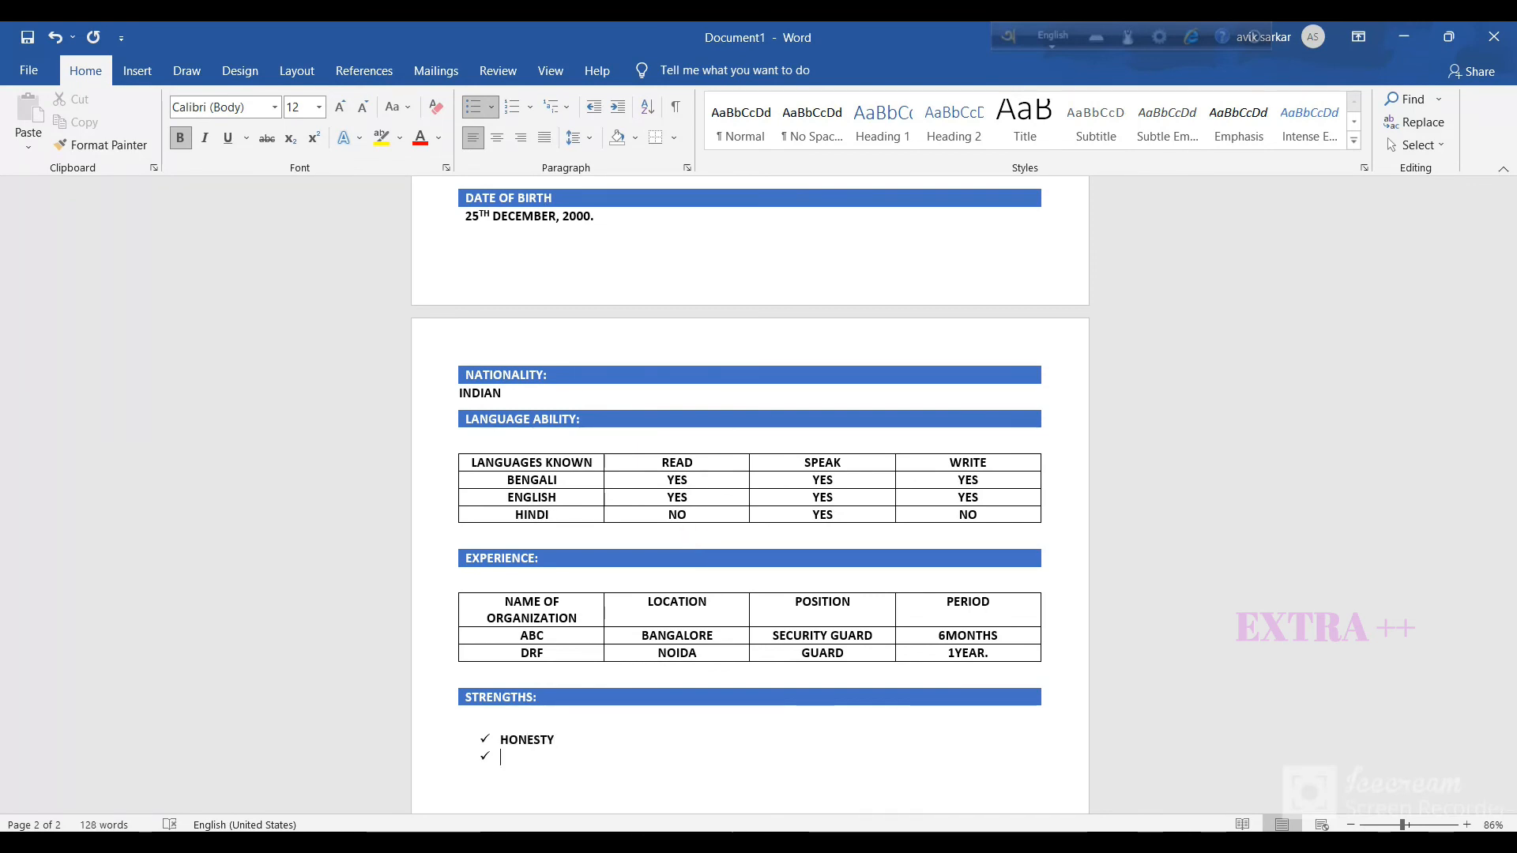
{"action": "type", "text": "ABIL"}
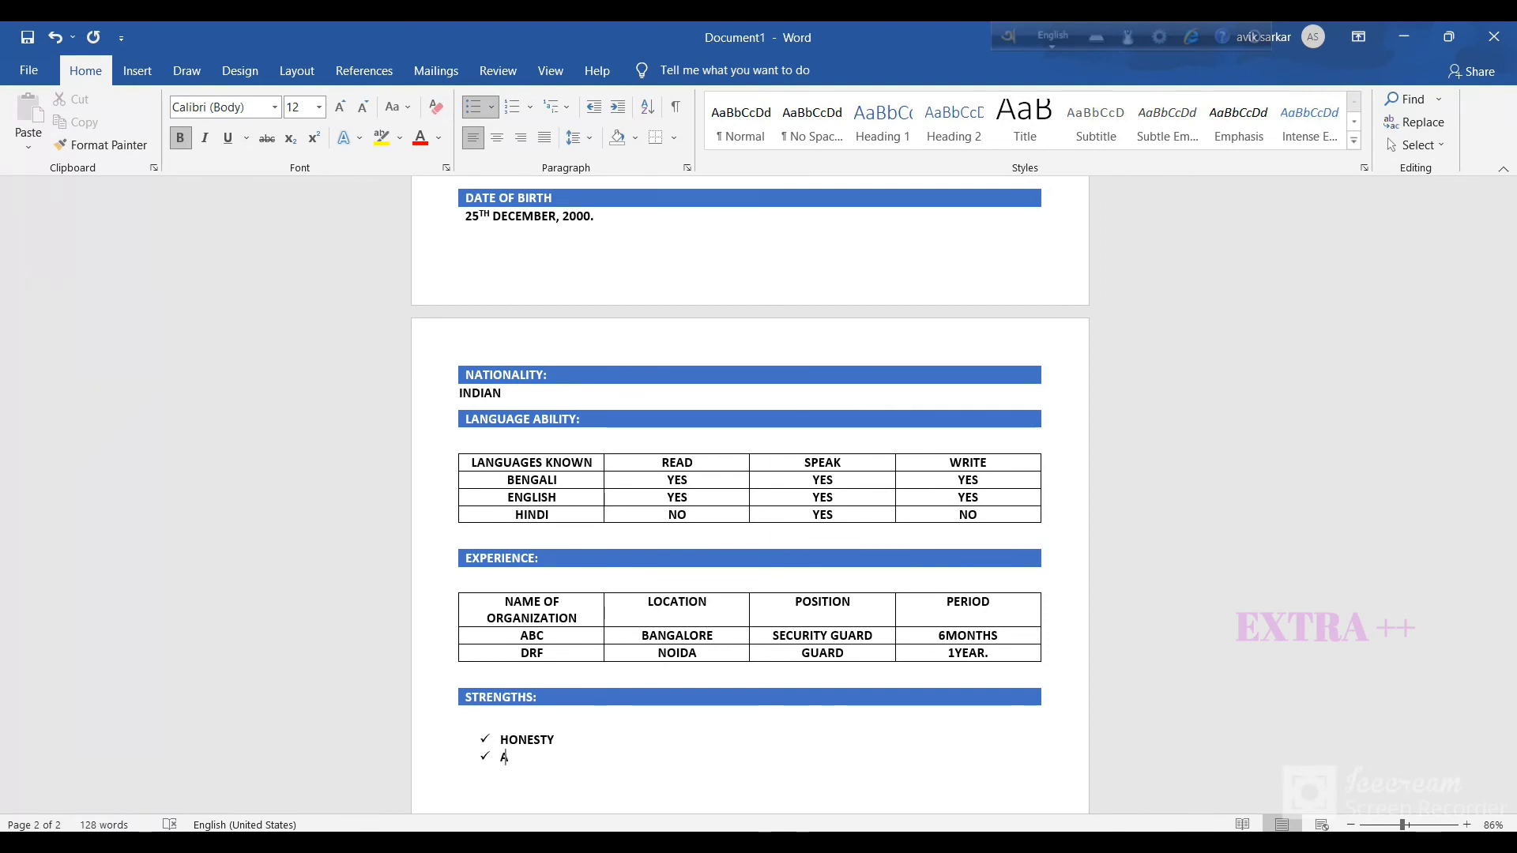
{"action": "type", "text": "TO"}
{"action": "type", "text": " WORK "}
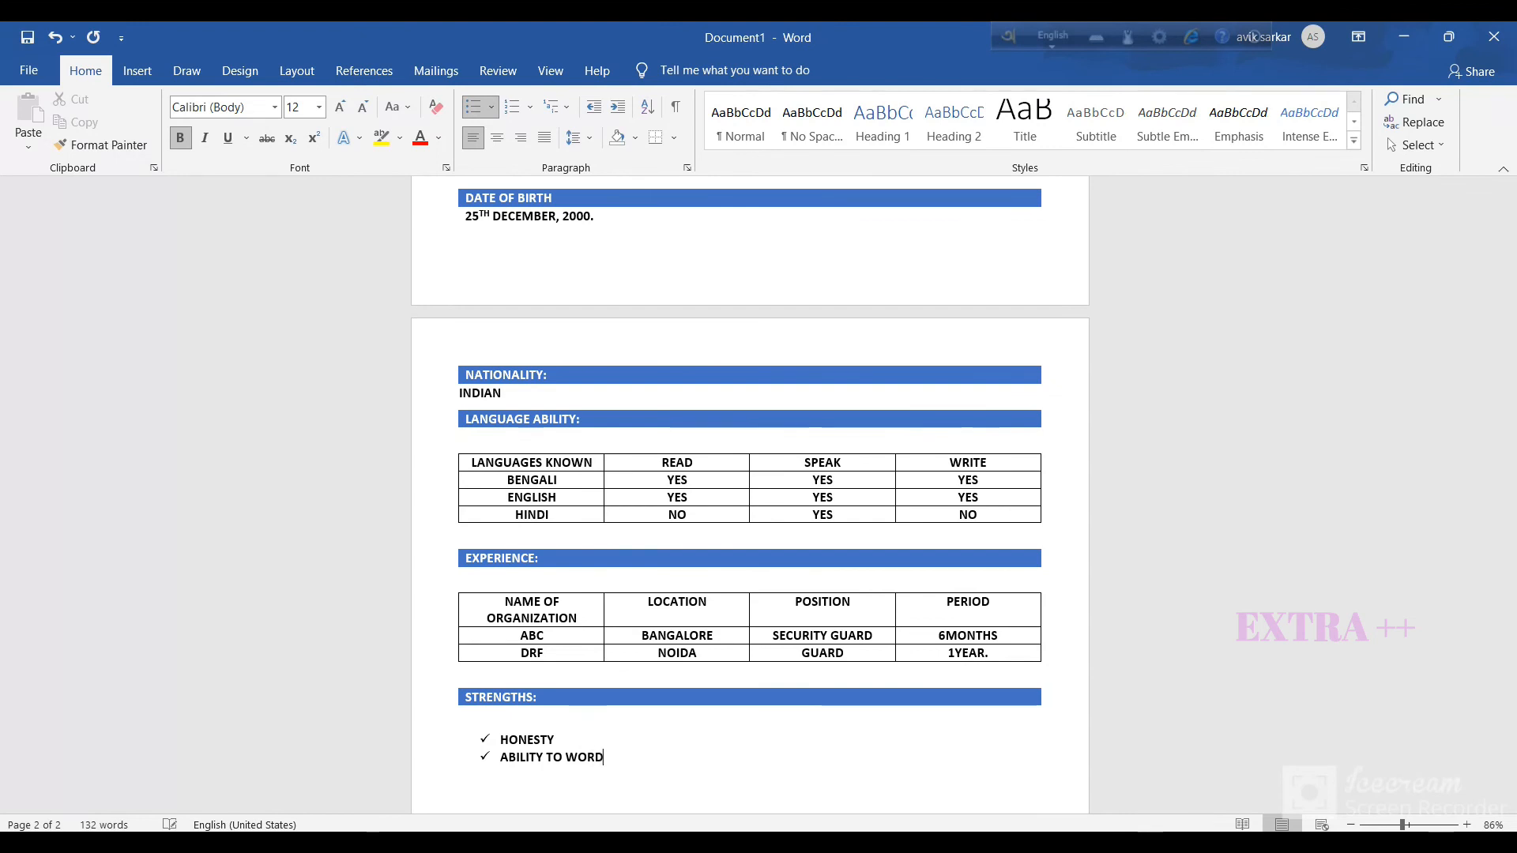
{"action": "type", "text": "HARD"}
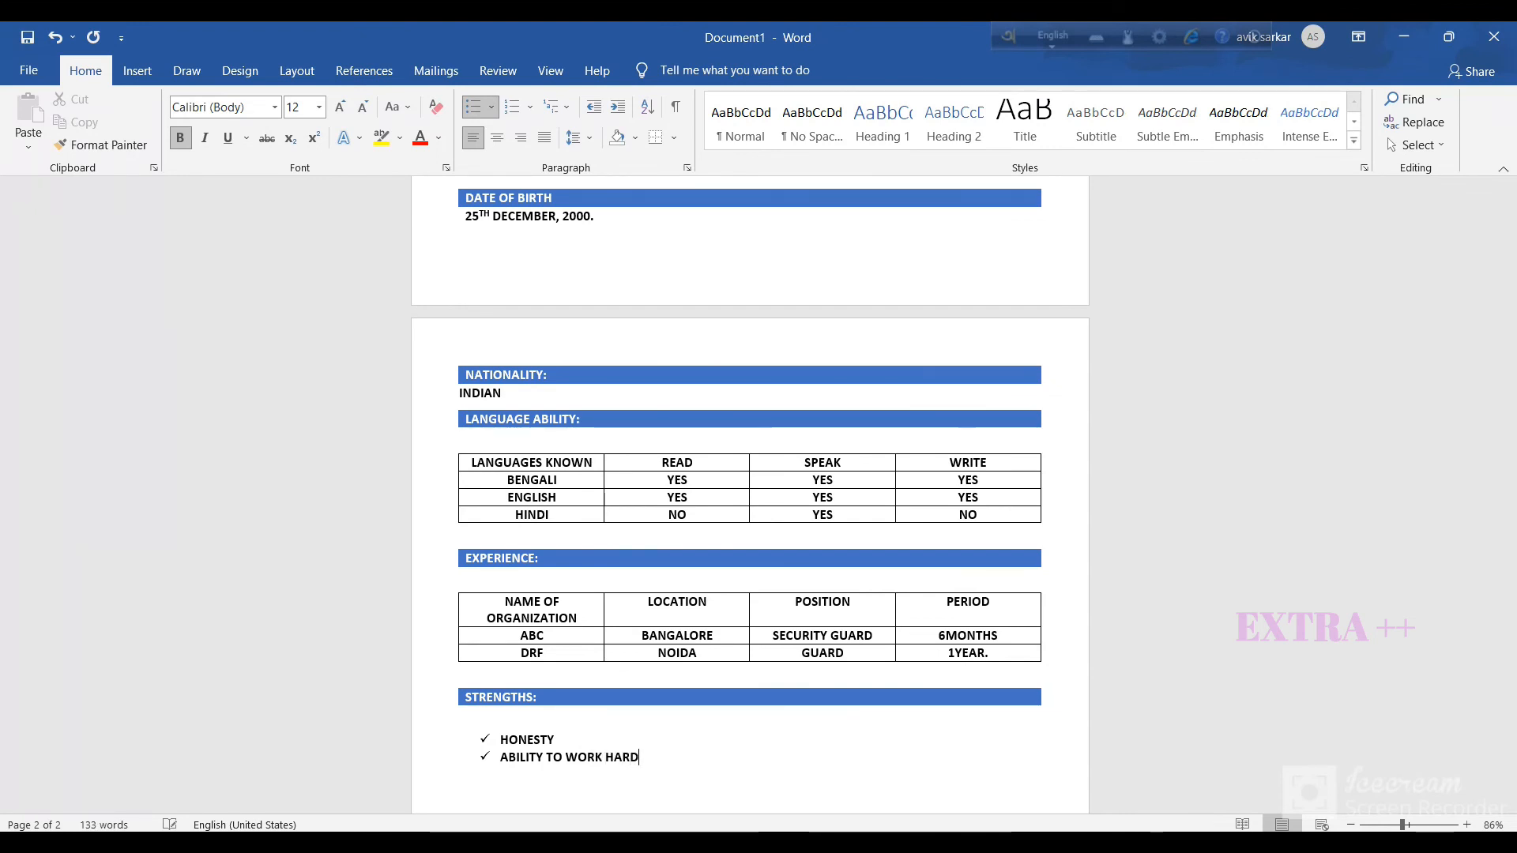
Add "ENERGY" and "TEAM WORKING ABILITY" to the strengths list and end the bulleted list with a plain line below it.
{"action": "key", "text": "Return"}
{"action": "type", "text": "ENERGY"}
{"action": "key", "text": "Return"}
{"action": "type", "text": "TE"}
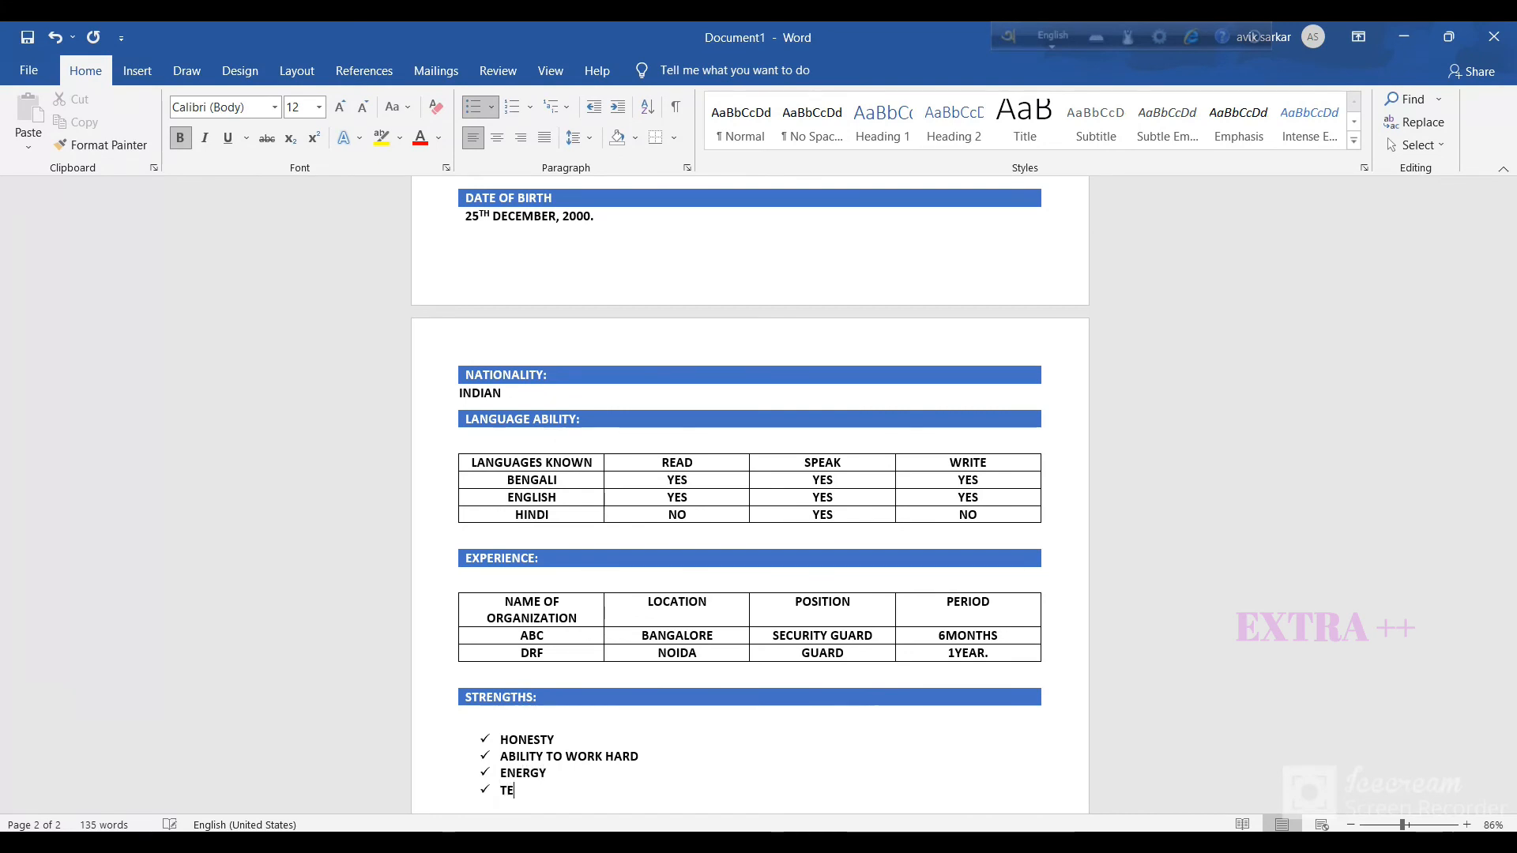
{"action": "type", "text": "AM WOR"}
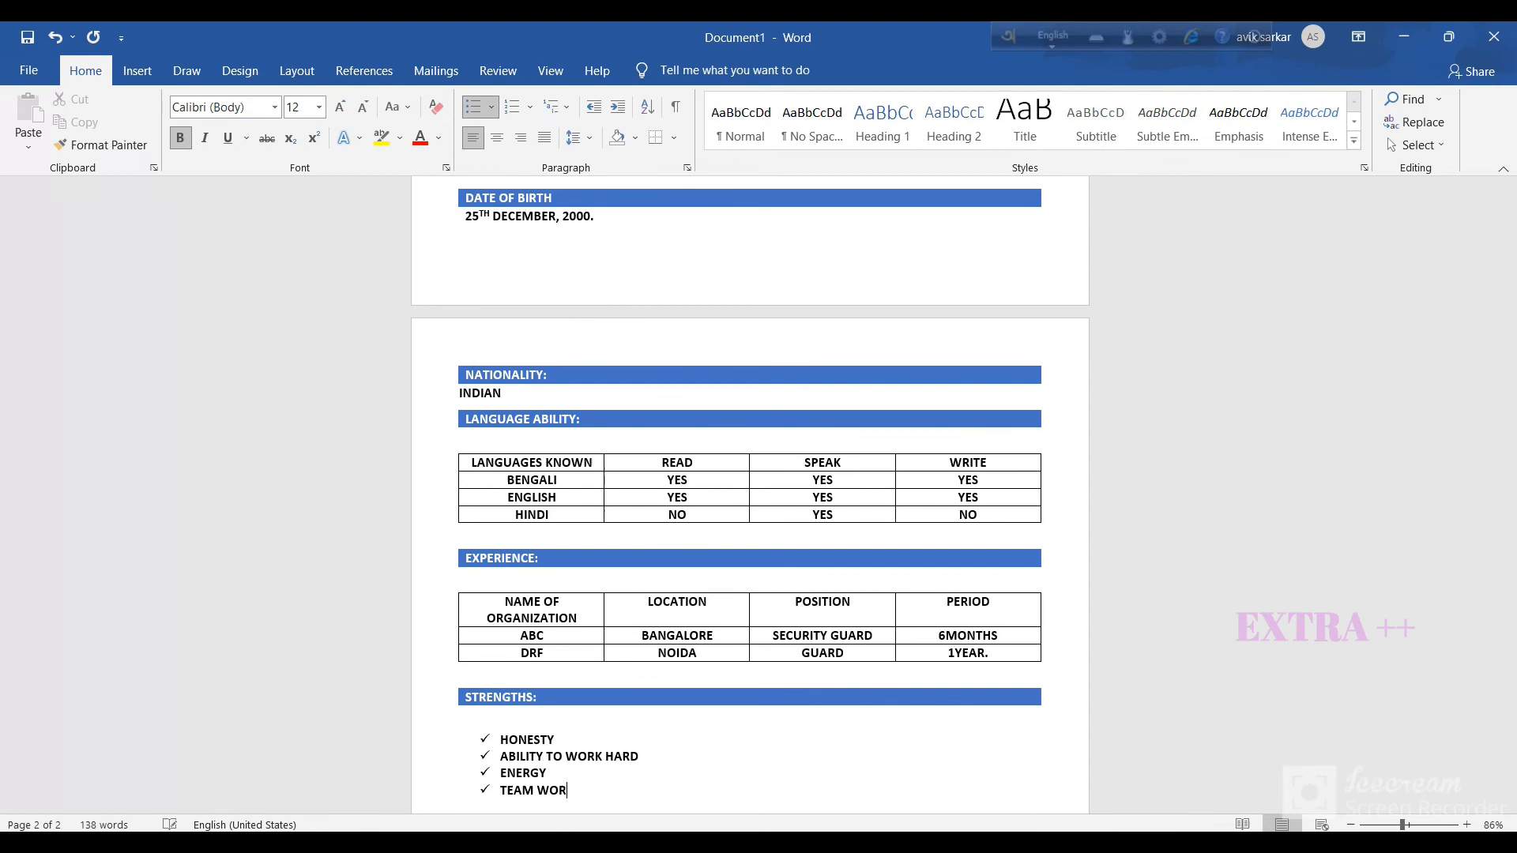
{"action": "type", "text": "KING ABILITY"}
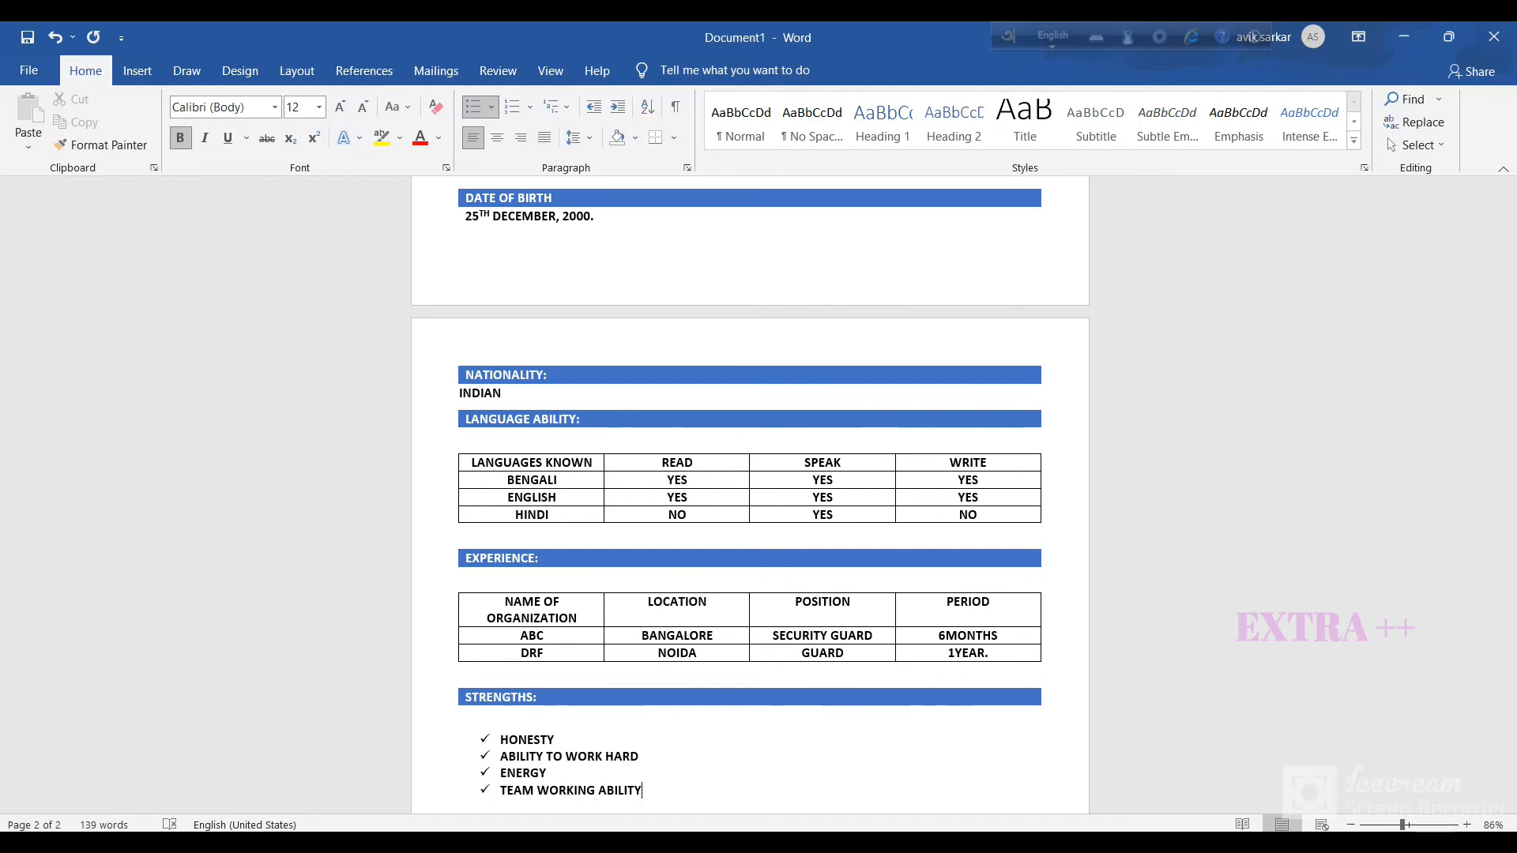
{"action": "key", "text": "Return"}
{"action": "key", "text": "BackSpace"}
{"action": "key", "text": "BackSpace"}
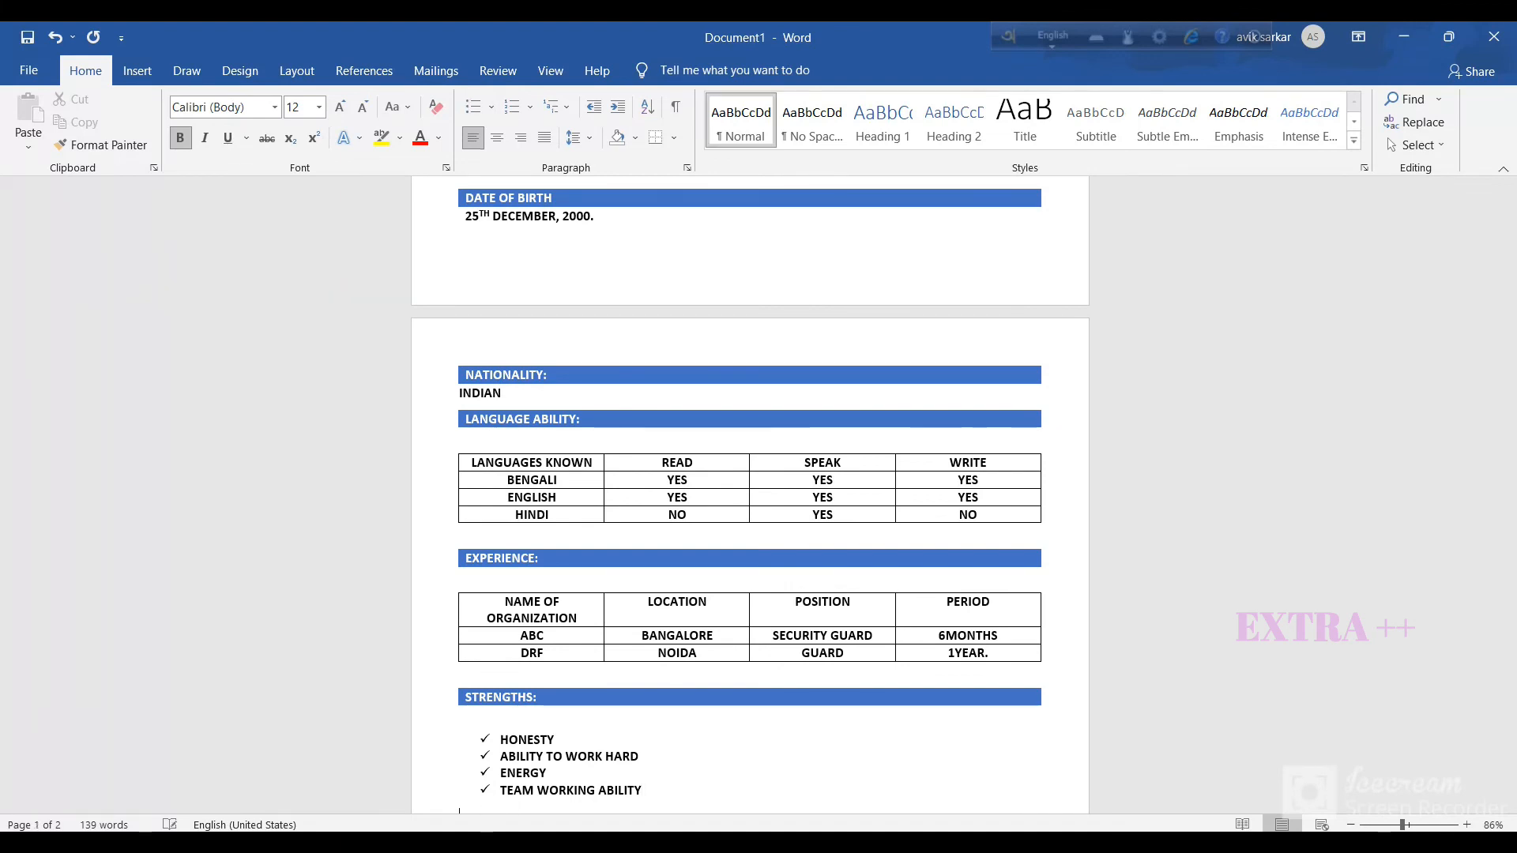
Insert a table with 1 column and 1 row directly below the strengths list.
{"action": "left_click_drag", "start_coordinate": [1509, 589], "coordinate": [1508, 672]}
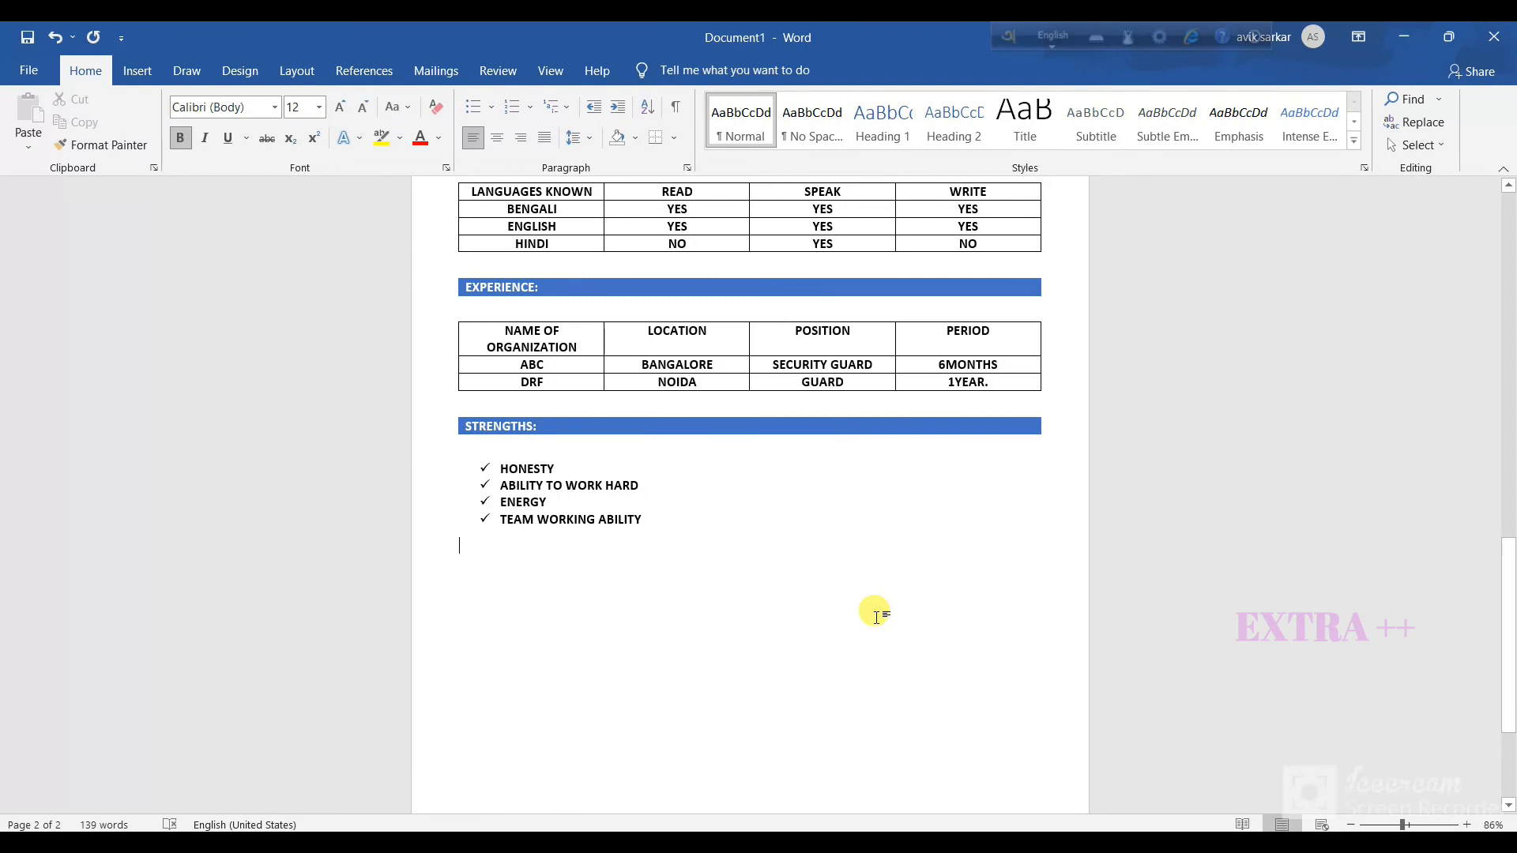
{"action": "key", "text": "alt+n"}
{"action": "key", "text": "t"}
{"action": "key", "text": "i"}
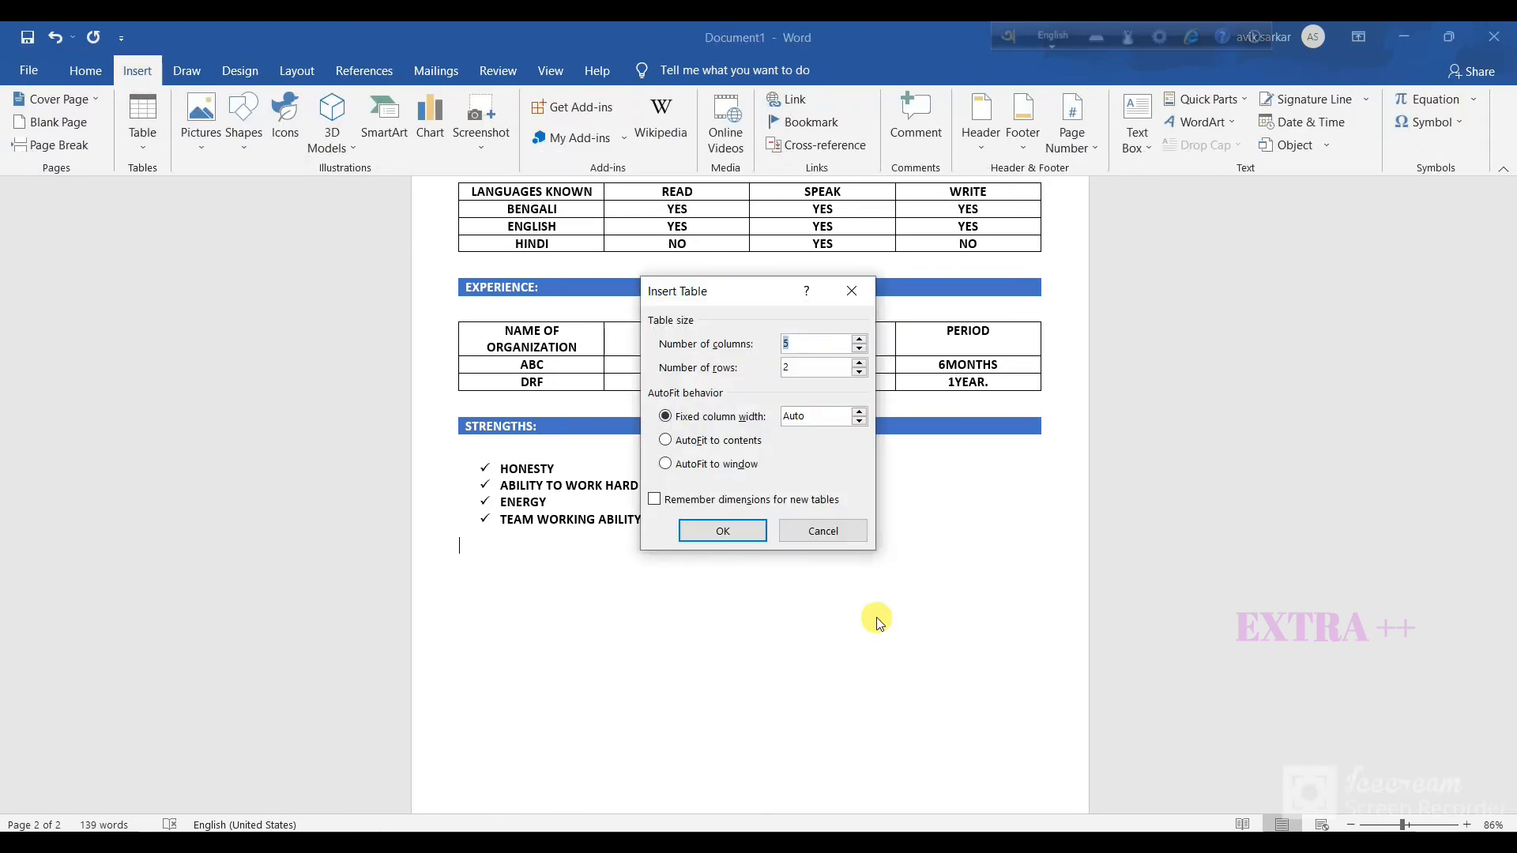
{"action": "type", "text": "1"}
{"action": "left_click", "coordinate": [805, 368]}
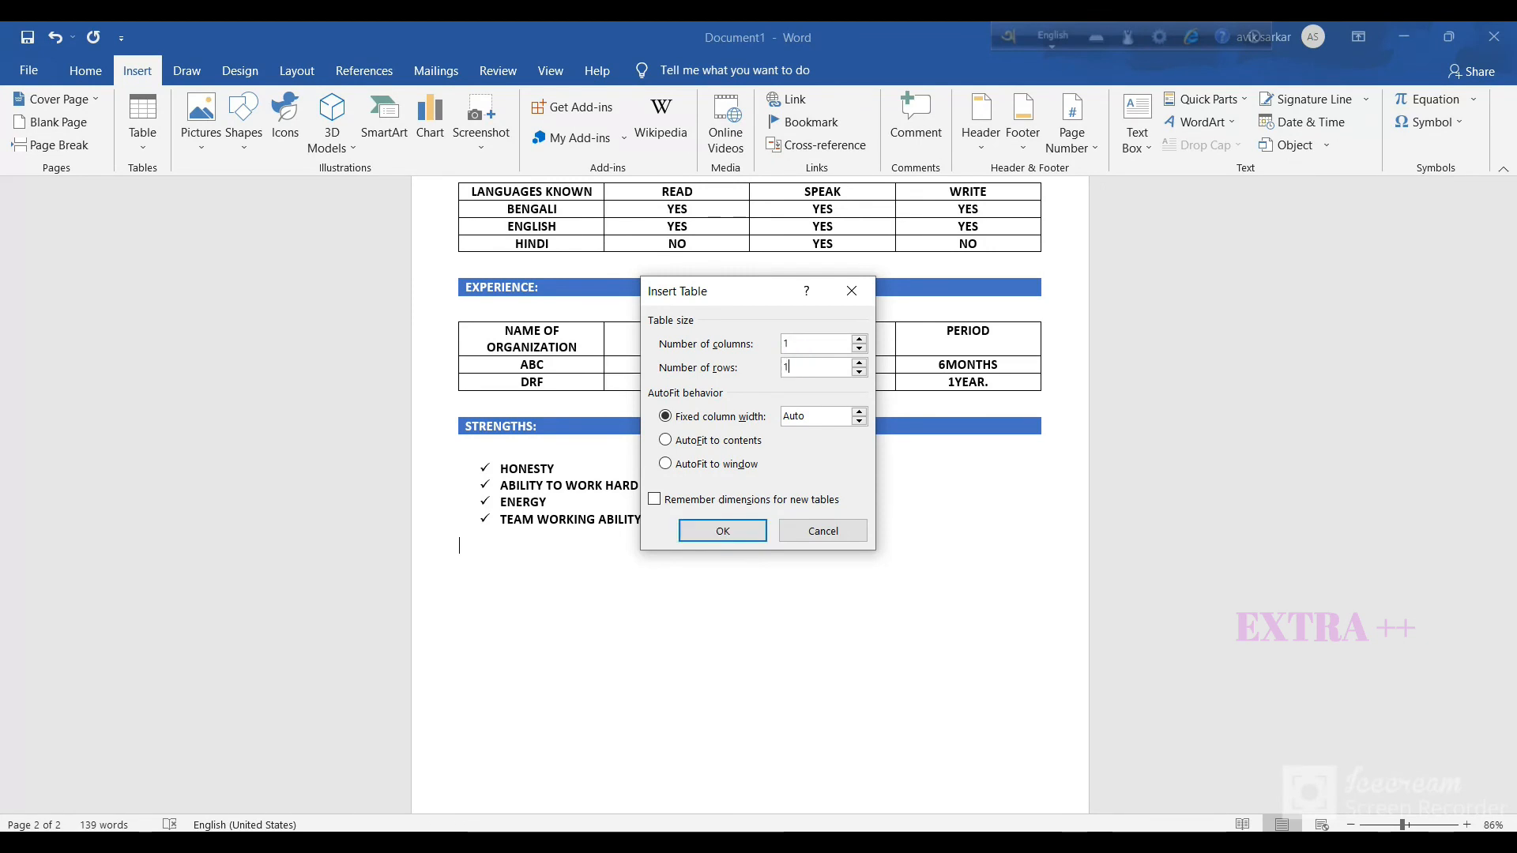
{"action": "left_click", "coordinate": [723, 531]}
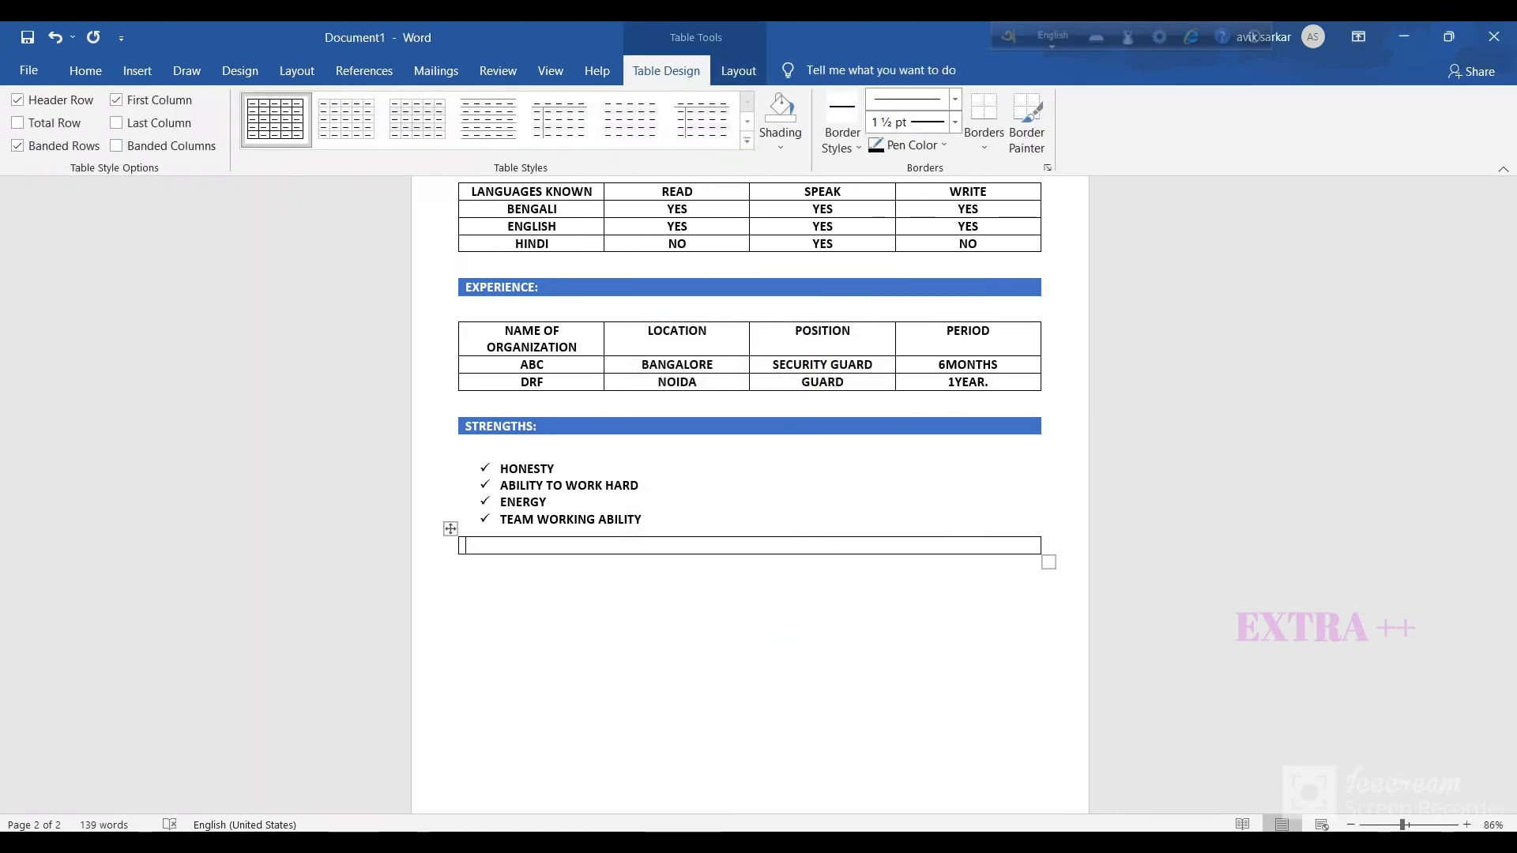
Enter the heading "DECLARATION" in the new single-cell table.
{"action": "left_click", "coordinate": [908, 841]}
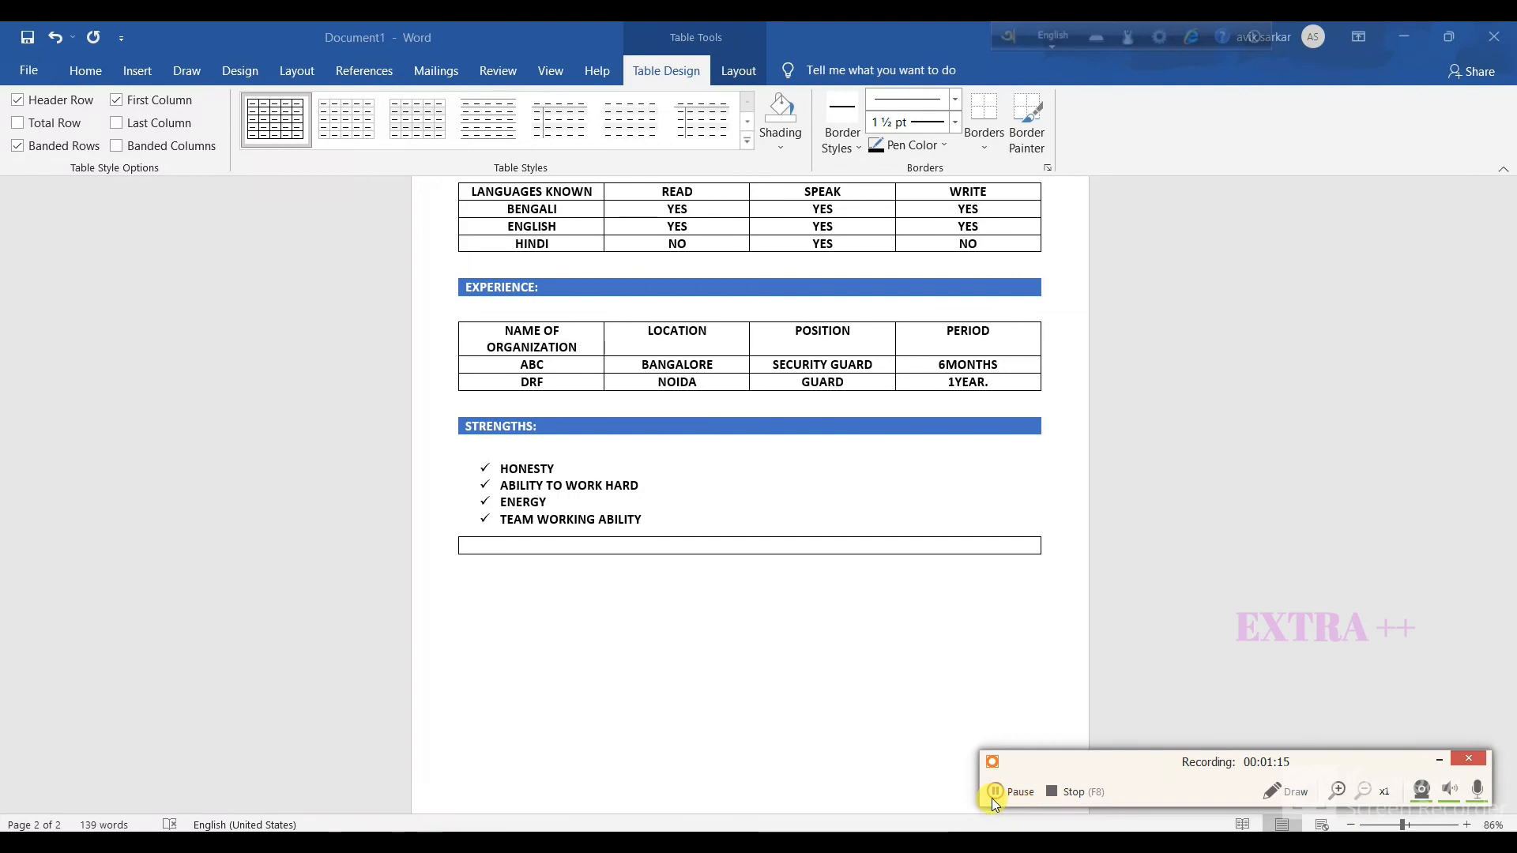
{"action": "left_click", "coordinate": [642, 548]}
{"action": "type", "text": "DECL"}
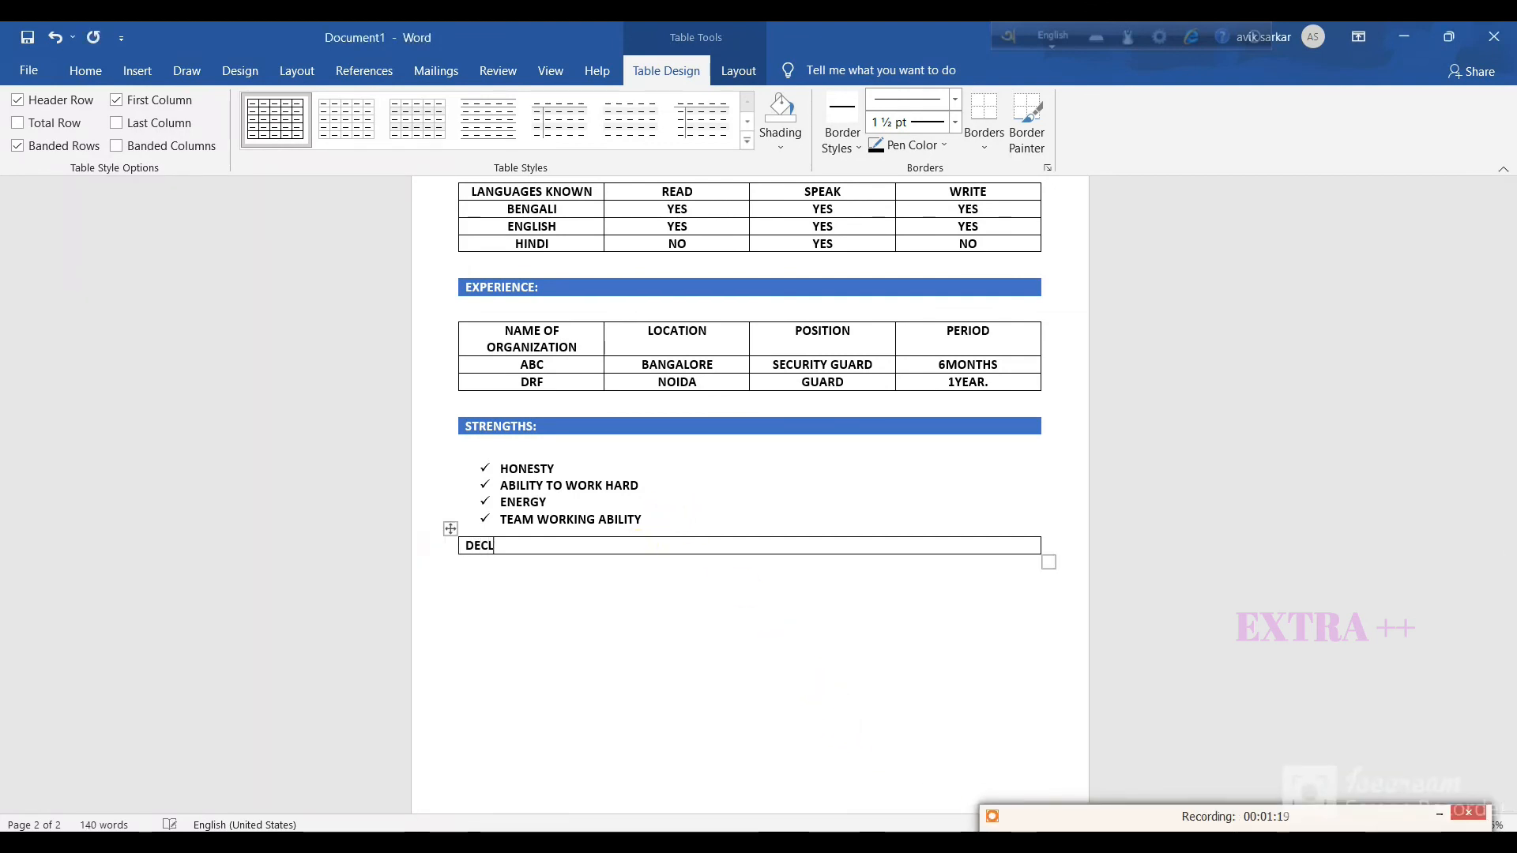
{"action": "type", "text": "ARATIOM=N"}
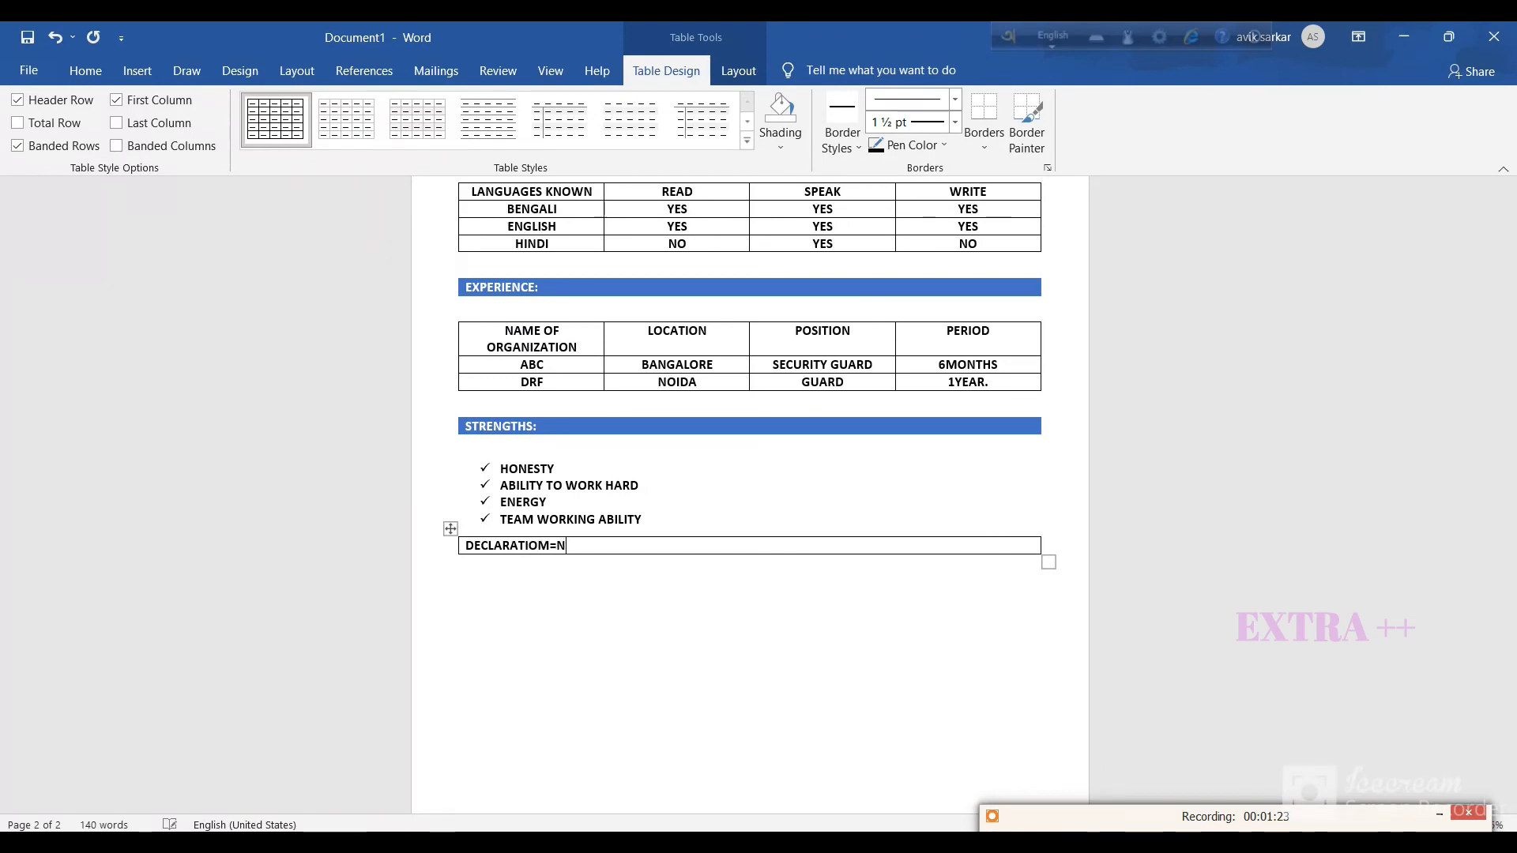
{"action": "key", "text": "BackSpace"}
{"action": "key", "text": "BackSpace"}
Apply the blue grid table style with a solid header to the "DECLARATION:" table and make its text bold.
{"action": "left_click", "coordinate": [747, 142]}
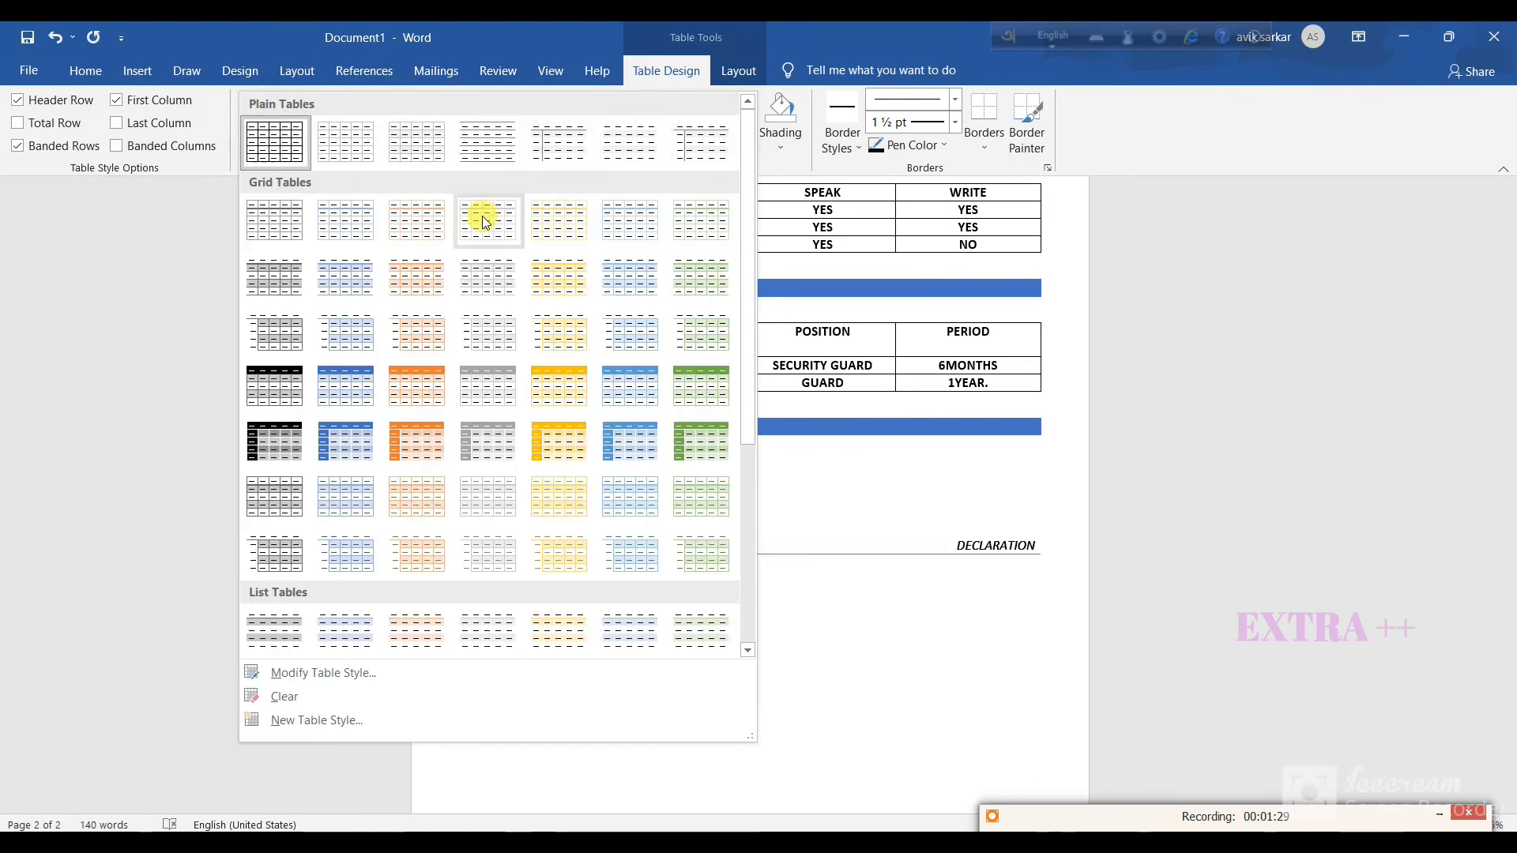
{"action": "left_click", "coordinate": [348, 387]}
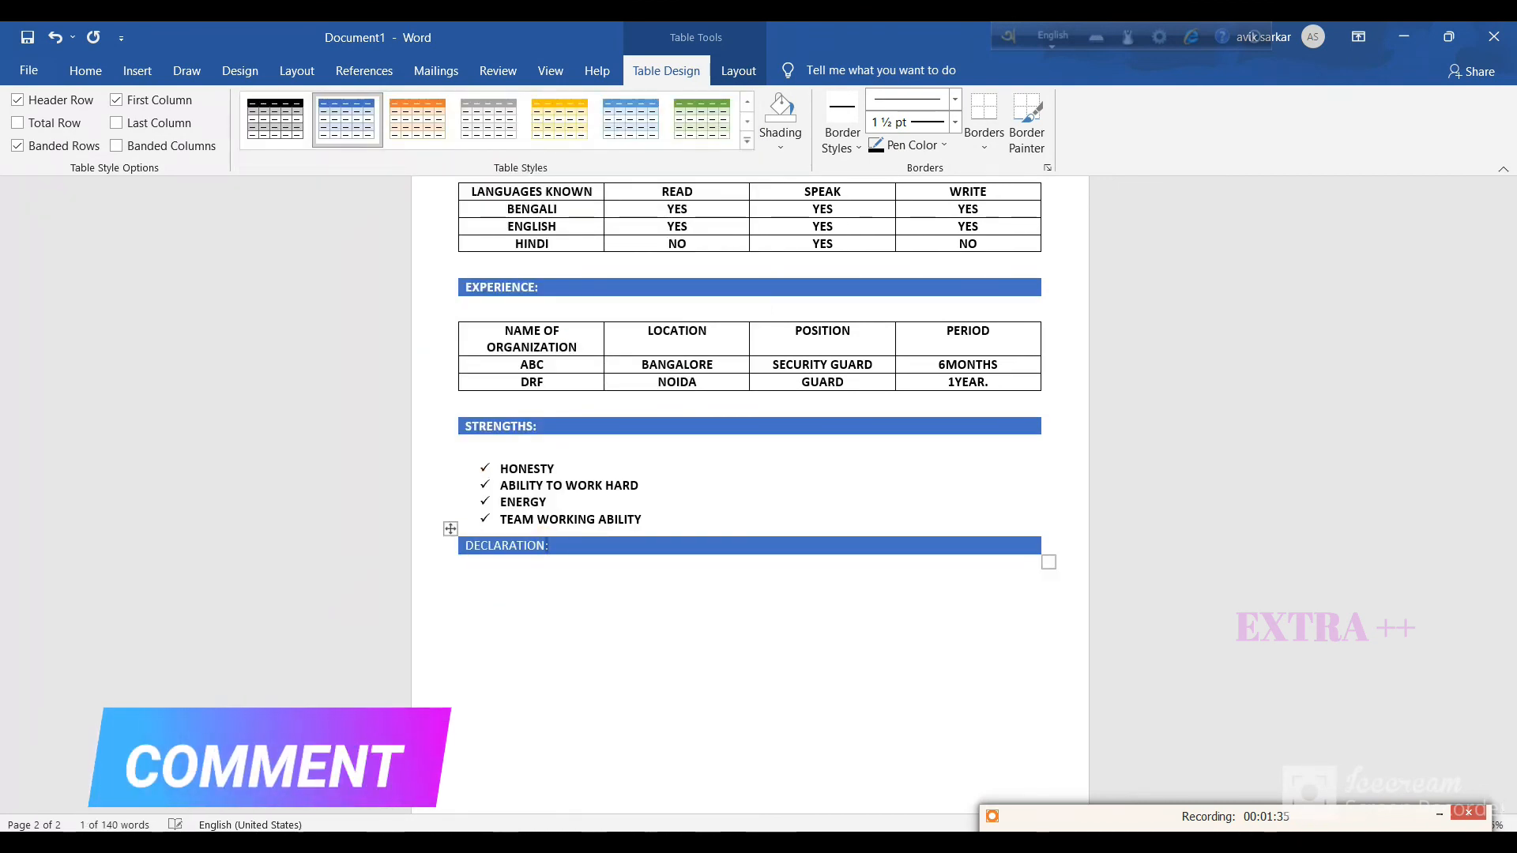
{"action": "left_click_drag", "start_coordinate": [554, 549], "coordinate": [465, 547]}
{"action": "key", "text": "shift+Left"}
{"action": "left_click", "coordinate": [553, 549]}
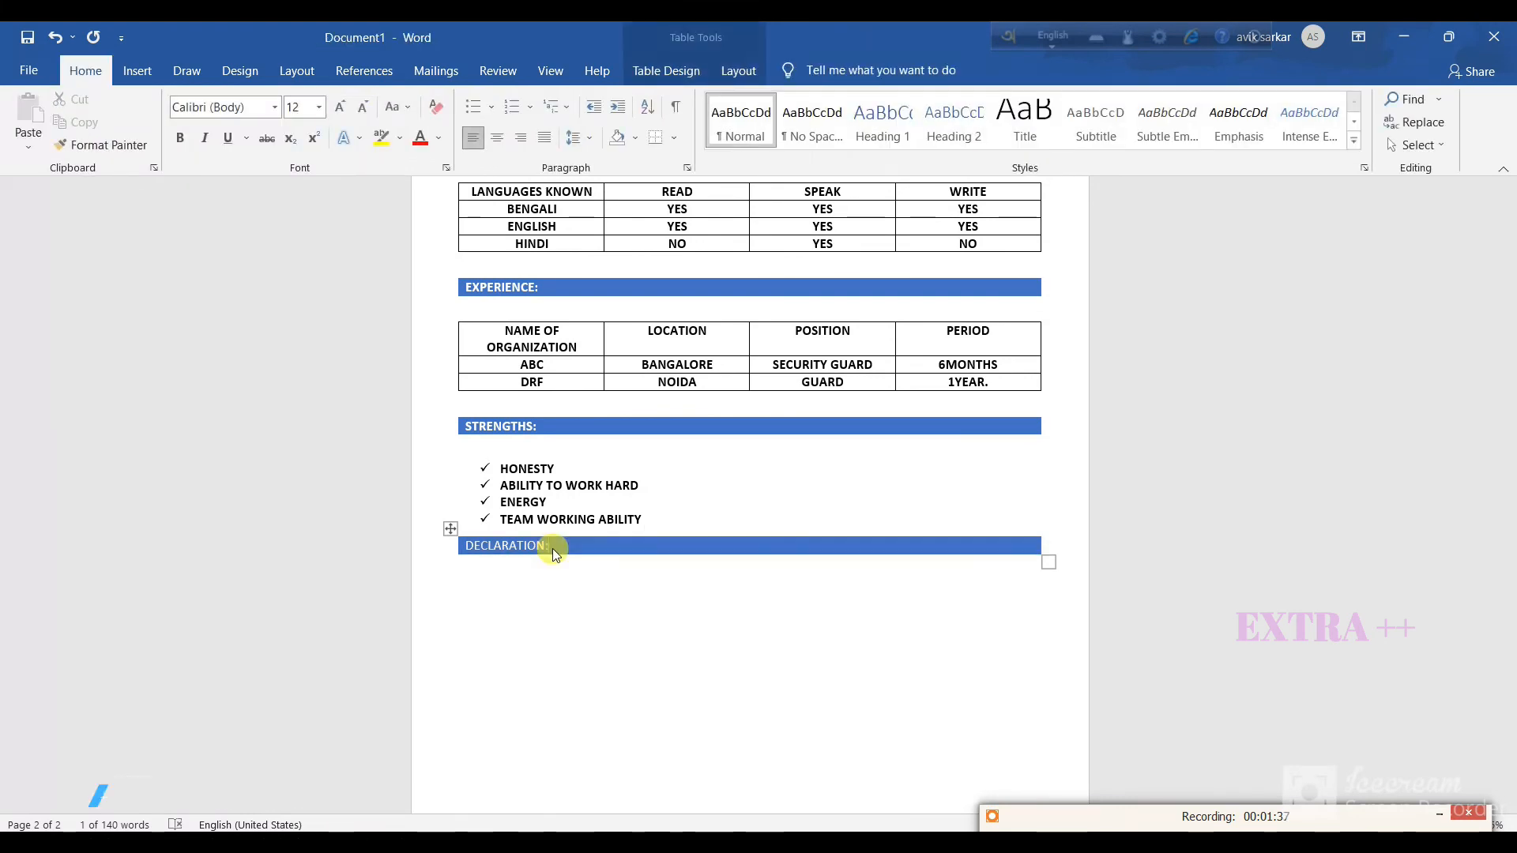
{"action": "key", "text": "ctrl+b"}
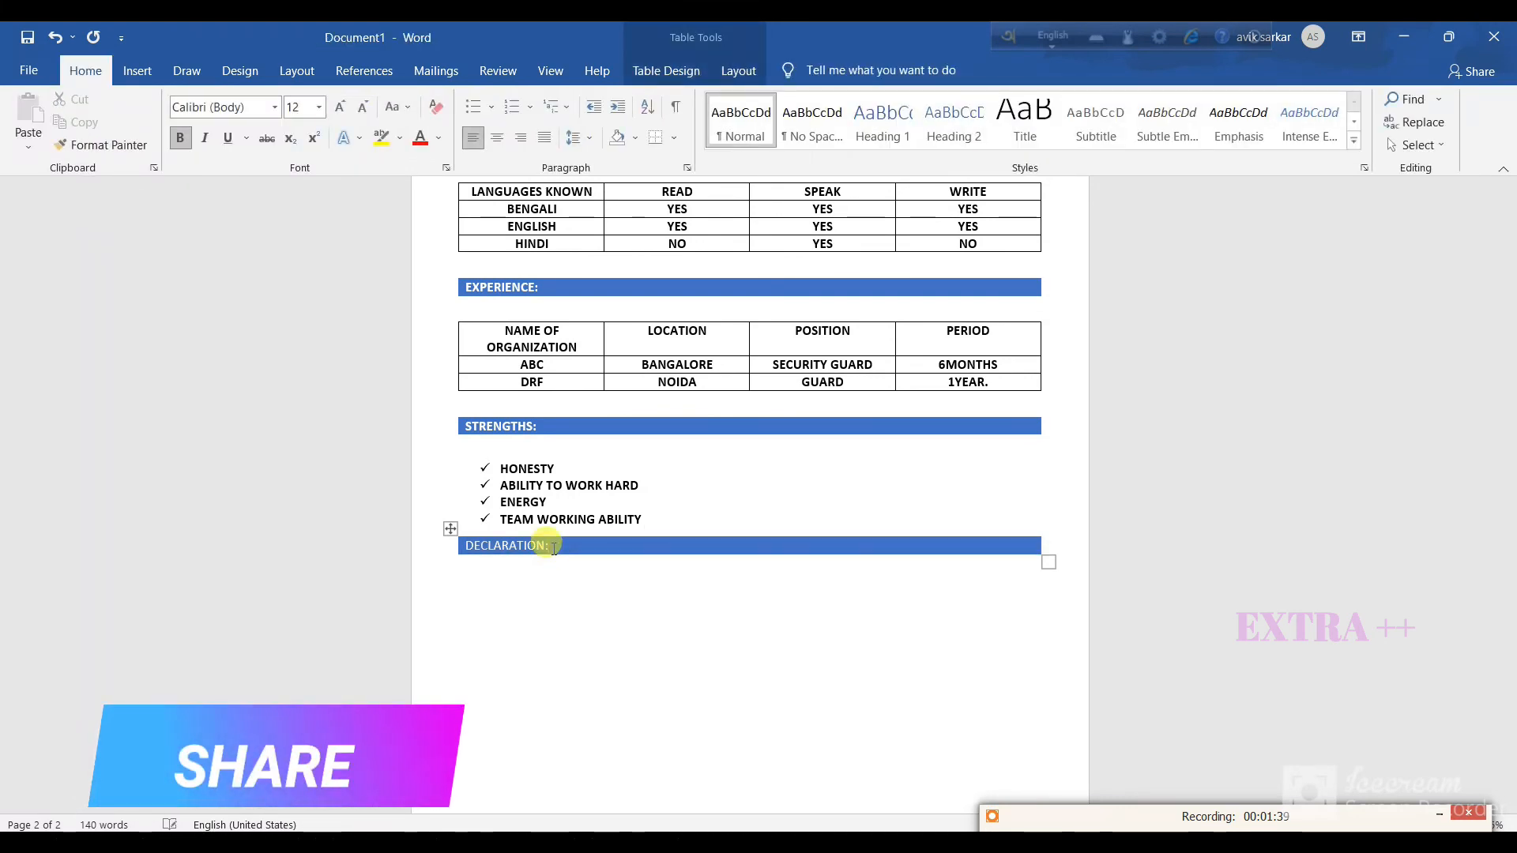
{"action": "double_click", "coordinate": [553, 549]}
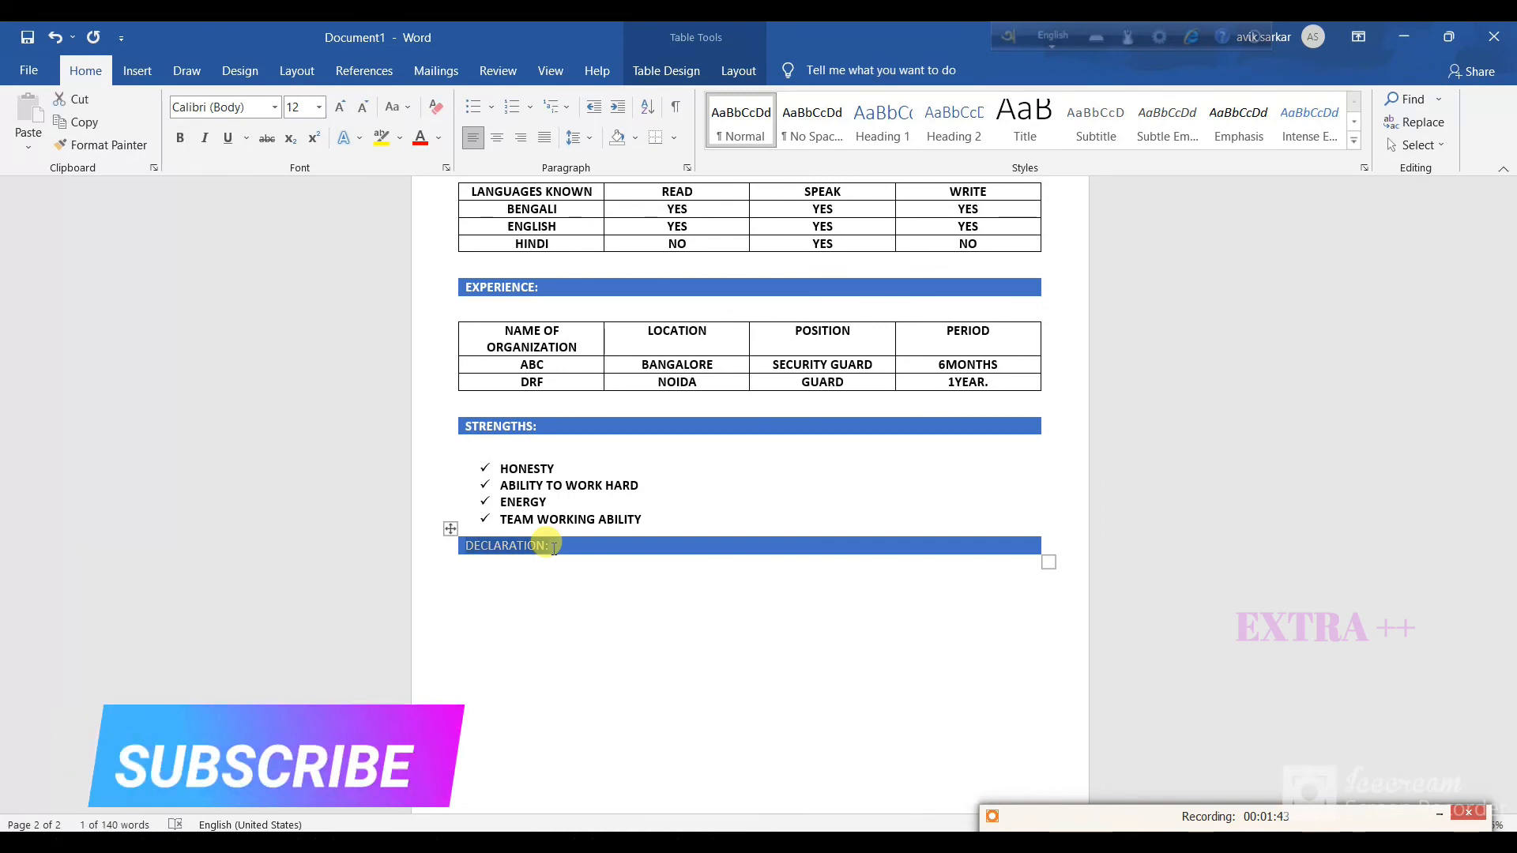
{"action": "key", "text": "ctrl+b"}
{"action": "key", "text": "Down"}
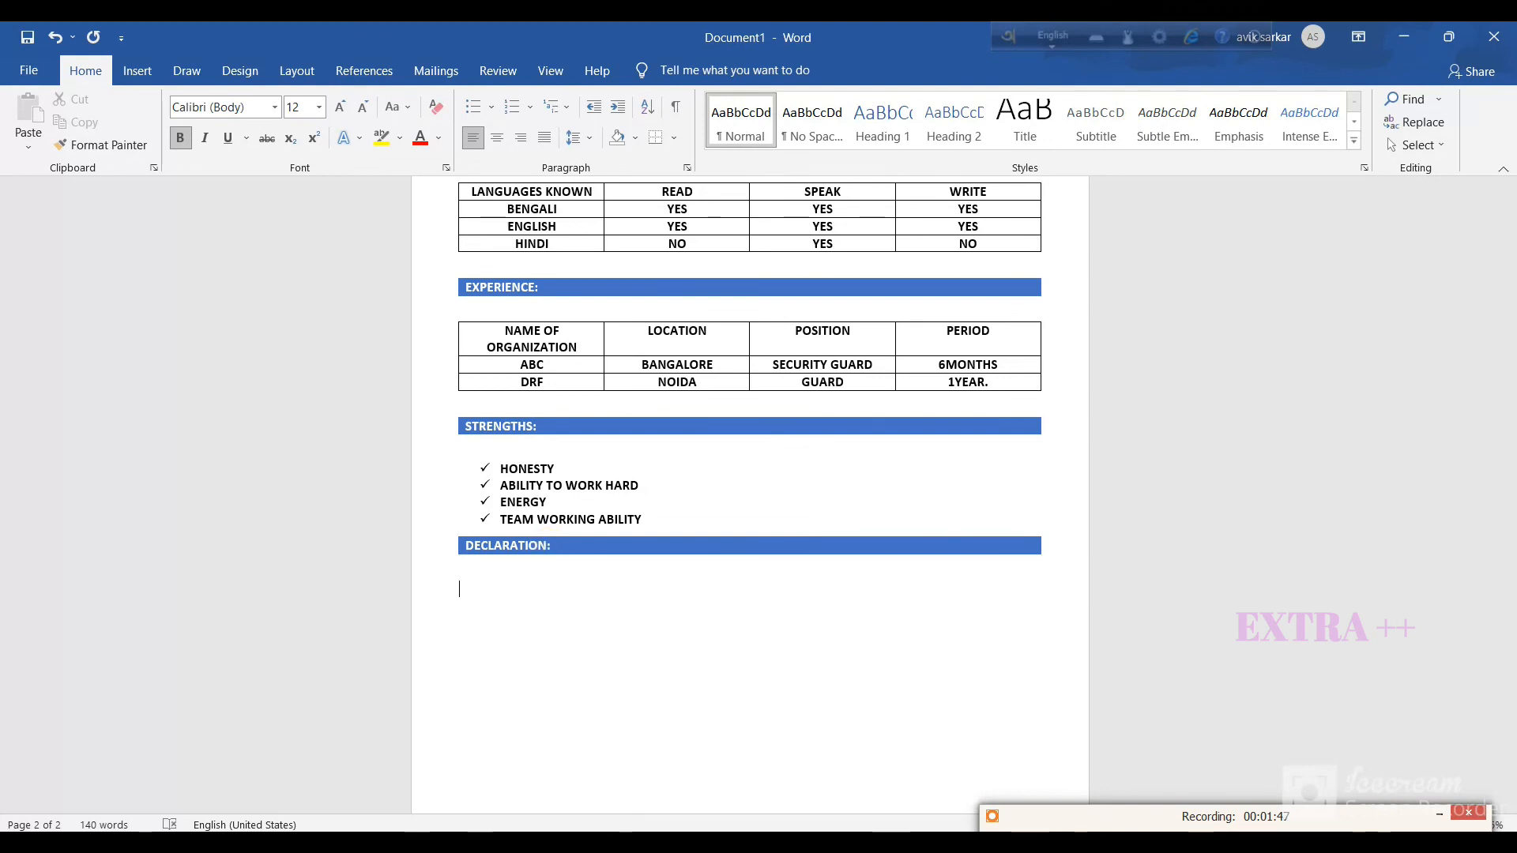
Below the declaration bar, begin the statement with "I HEREBY DECLARE THAT ALL THE INFORMATIONS ARE GIVEN HERE ARE".
{"action": "type", "text": "I HEREBY DECL"}
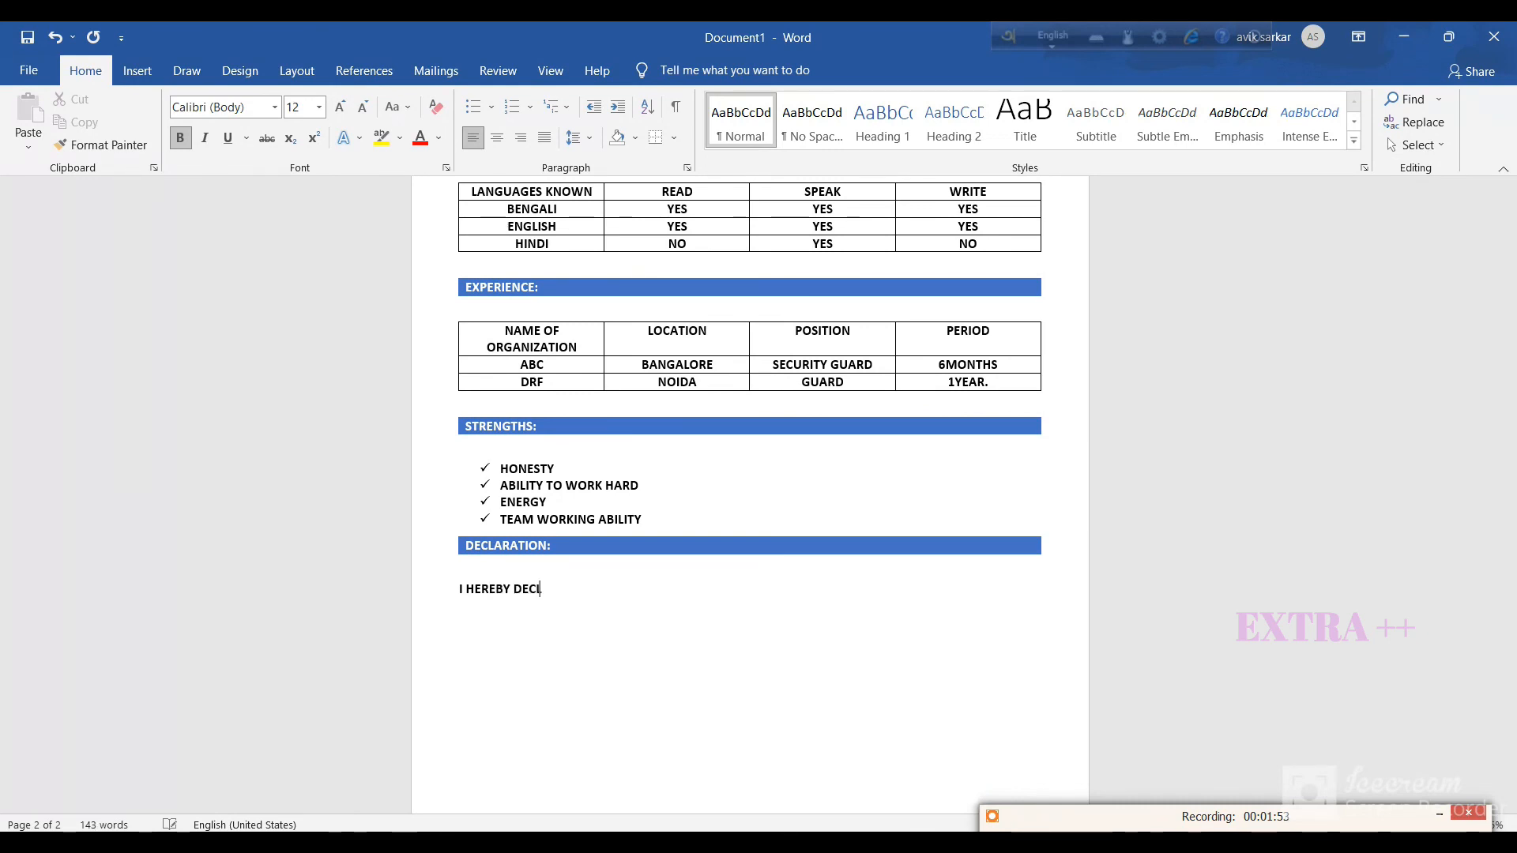
{"action": "type", "text": "ARE THAT ALL THE "}
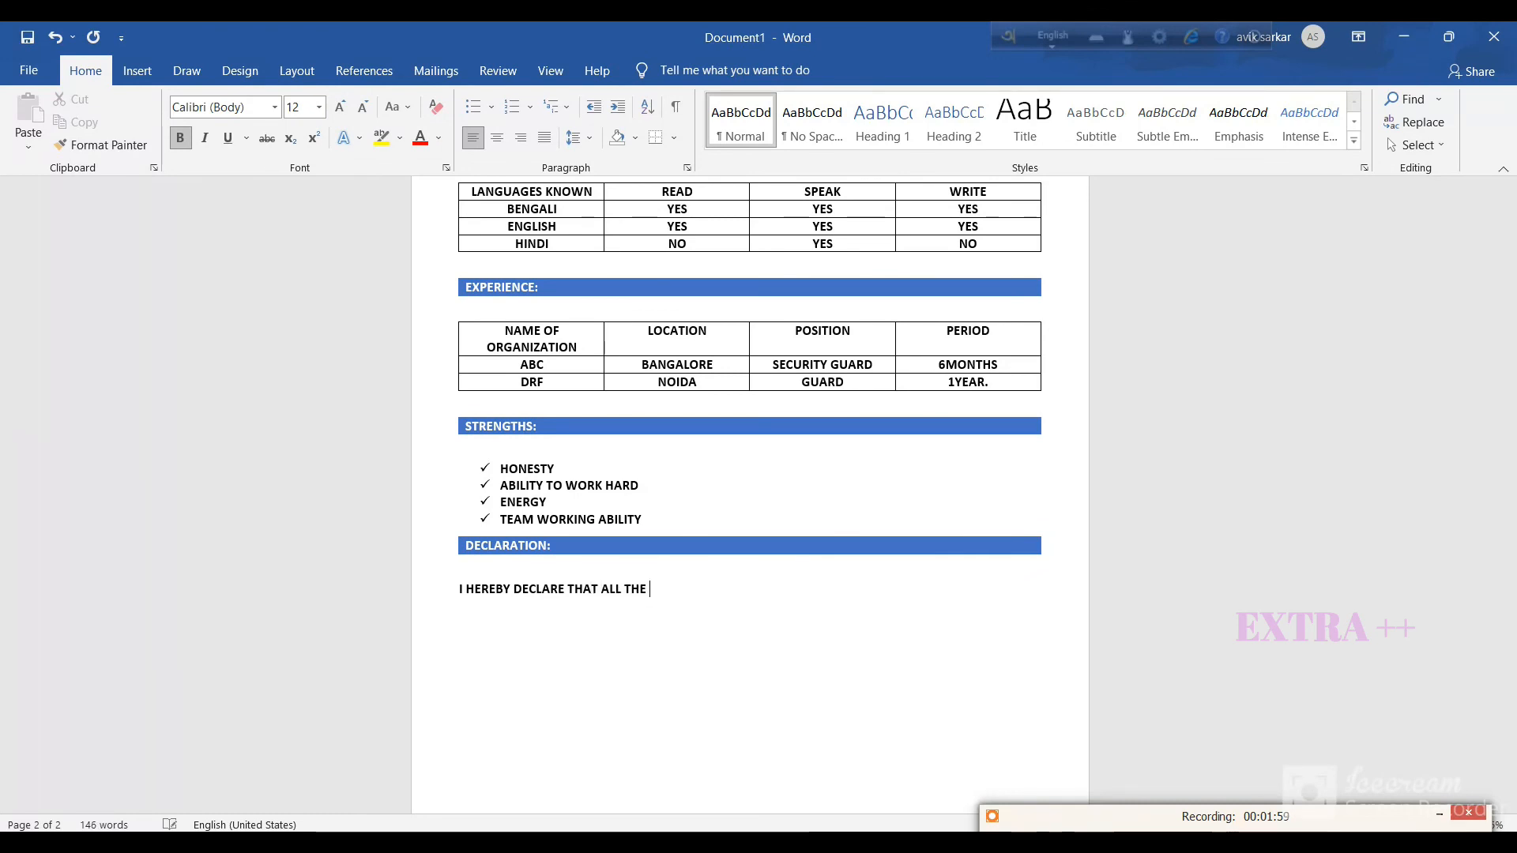
{"action": "type", "text": "INFORMATIONS AR"}
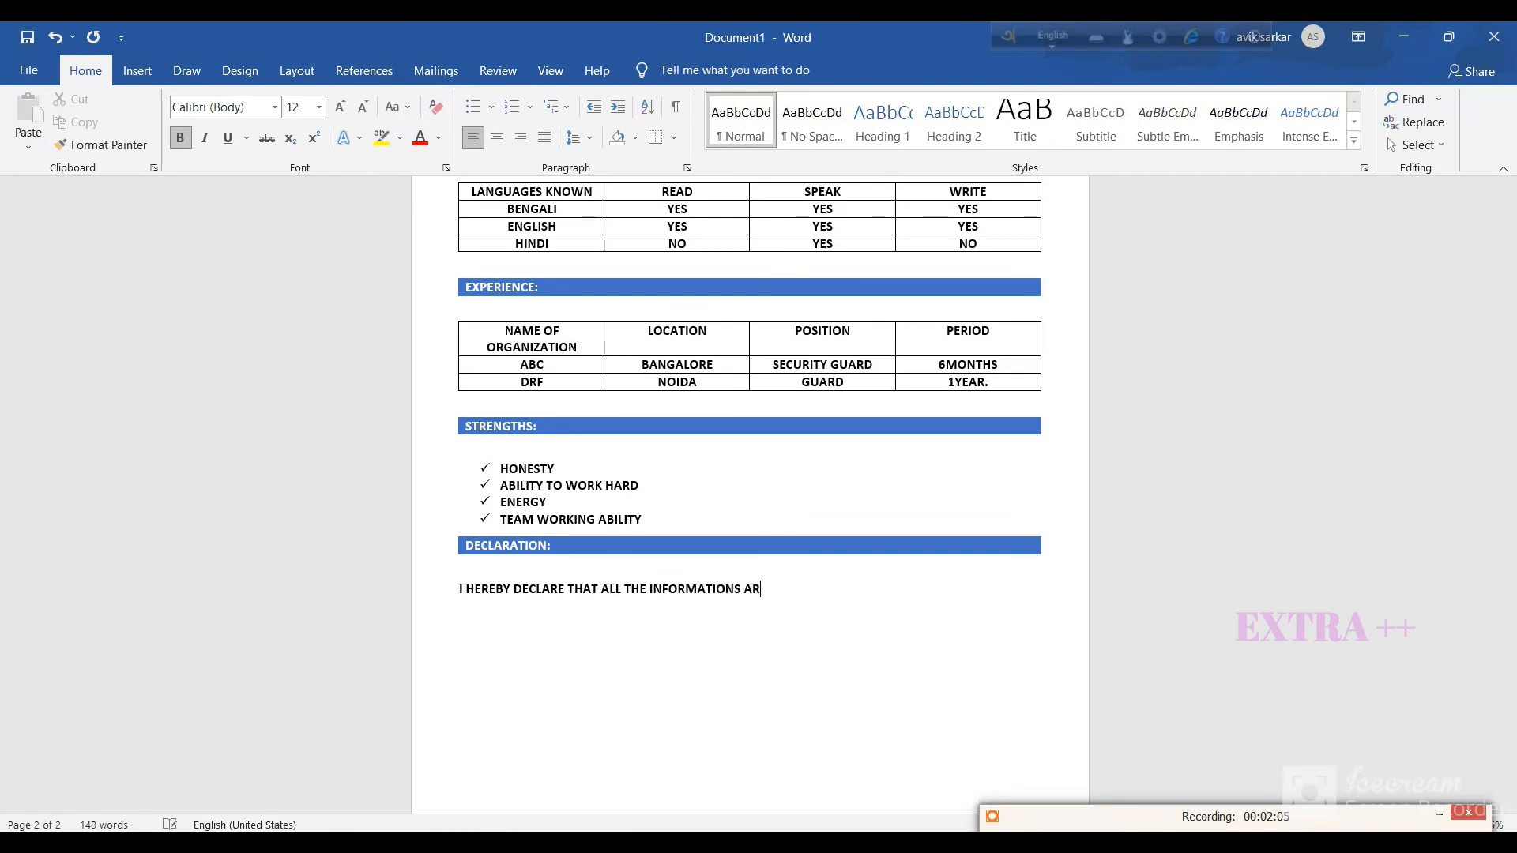
{"action": "type", "text": "E GIVER"}
{"action": "key", "text": "BackSpace"}
{"action": "type", "text": "N"}
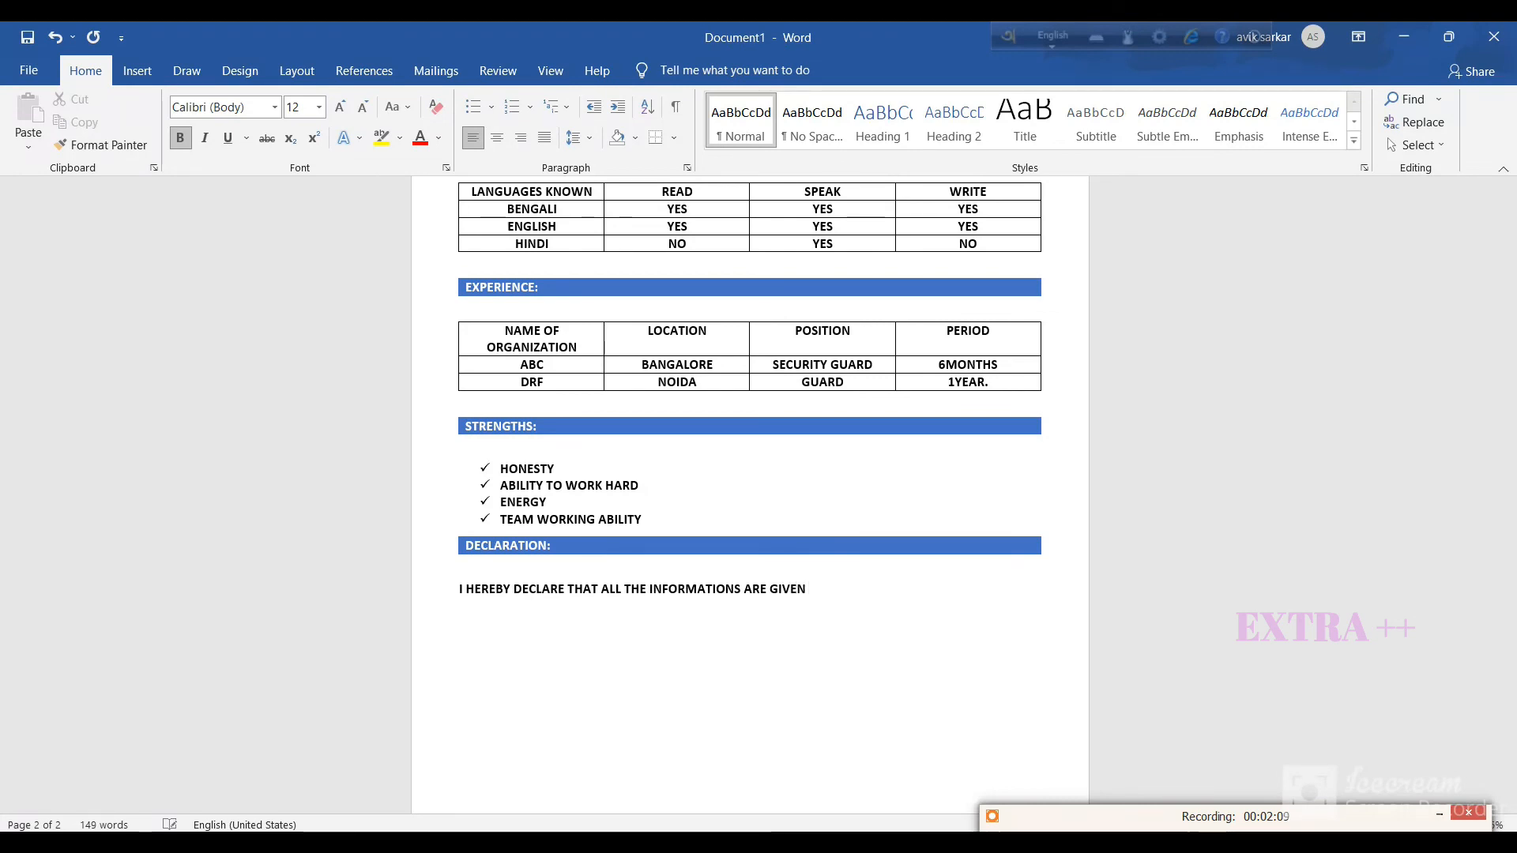
{"action": "type", "text": " HERE ARE "}
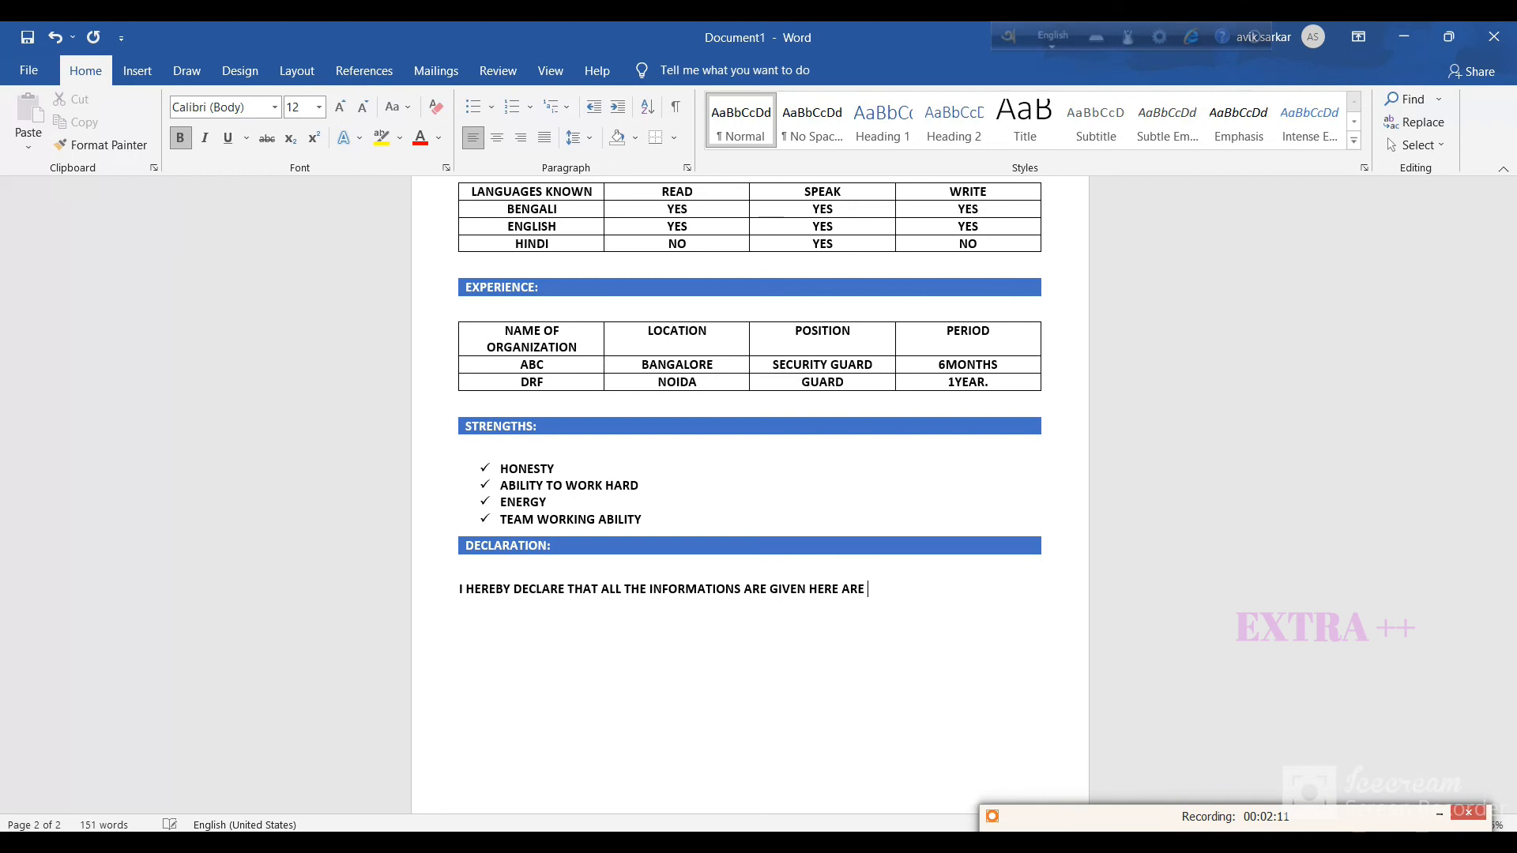
Complete the declaration statement with "CORRECT TO MY KNOWLEDGE AND BELIEF.".
{"action": "type", "text": "CORRECT TO MY KNOWLW"}
{"action": "key", "text": "BackSpace"}
{"action": "type", "text": "ED"}
{"action": "type", "text": "GE A"}
{"action": "type", "text": "ND BEL"}
{"action": "type", "text": "EIVE"}
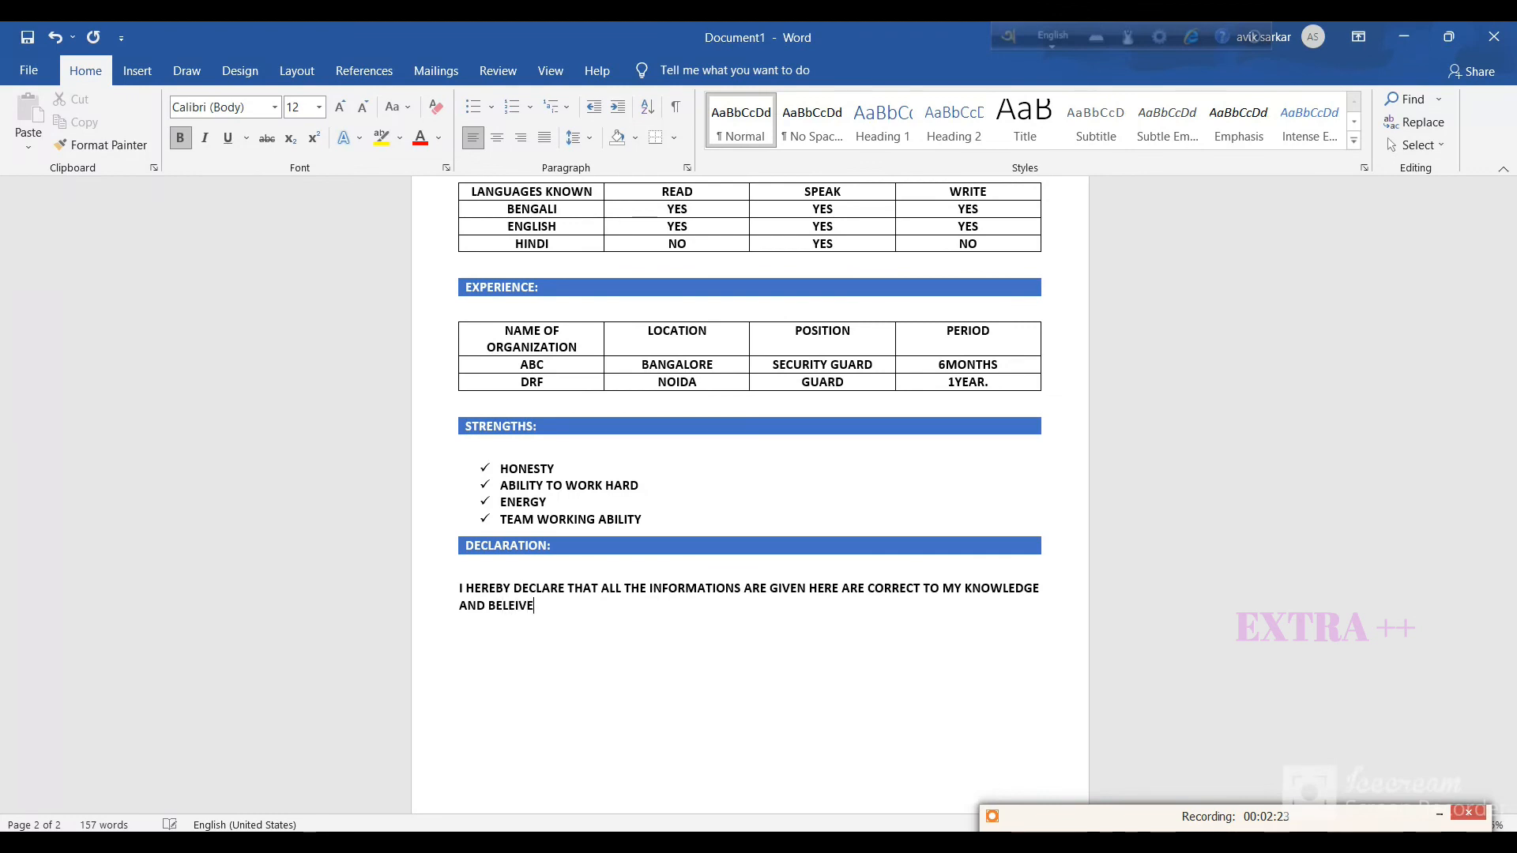
{"action": "key", "text": "BackSpace"}
{"action": "key", "text": "BackSpace"}
{"action": "type", "text": "F."}
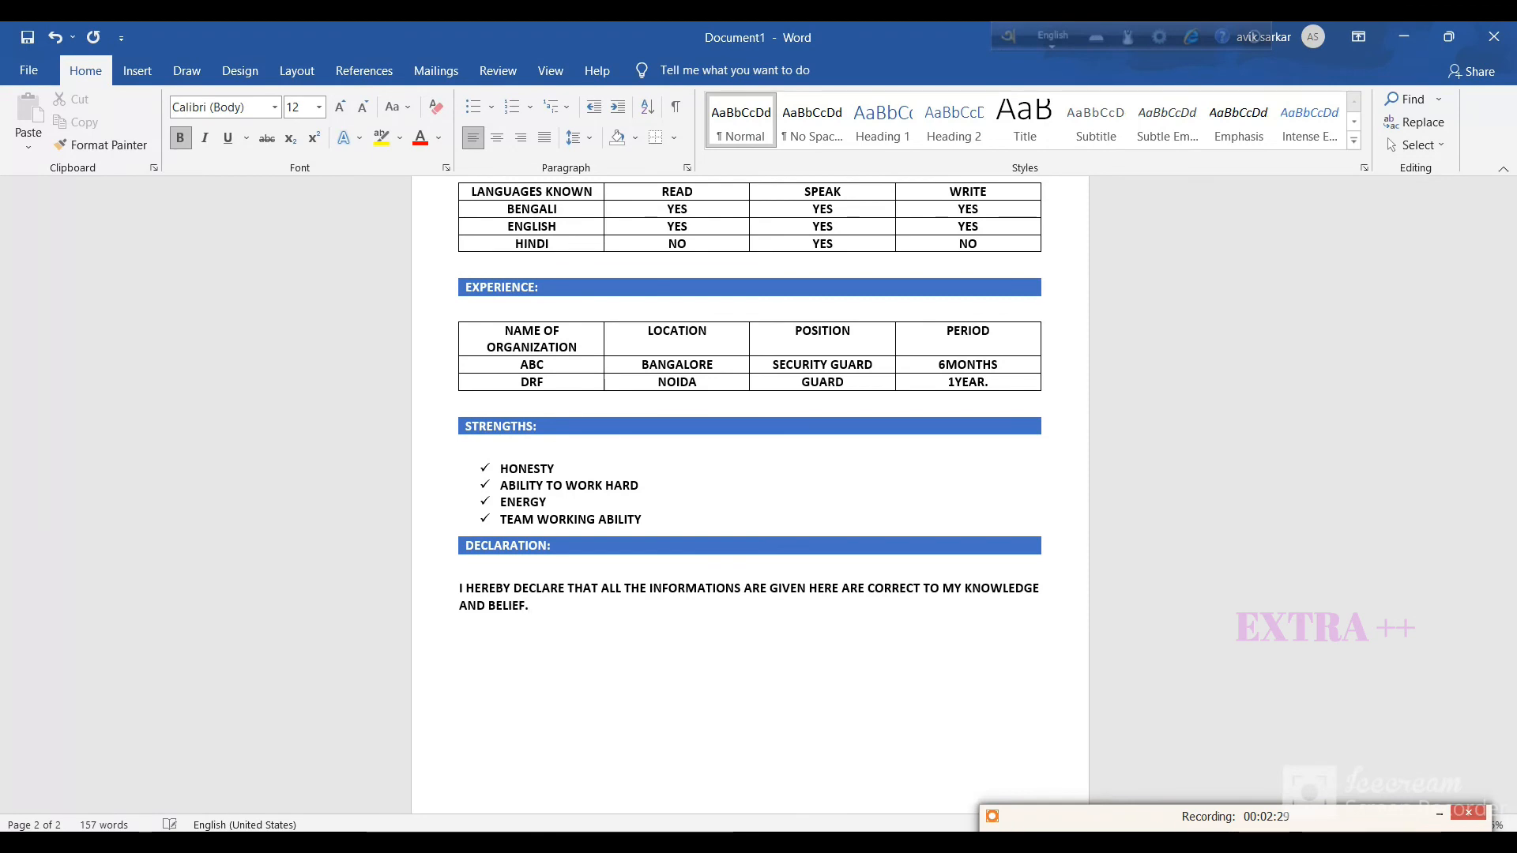
Leave a blank line below the declaration statement and add the label "PLACE:".
{"action": "key", "text": "Return"}
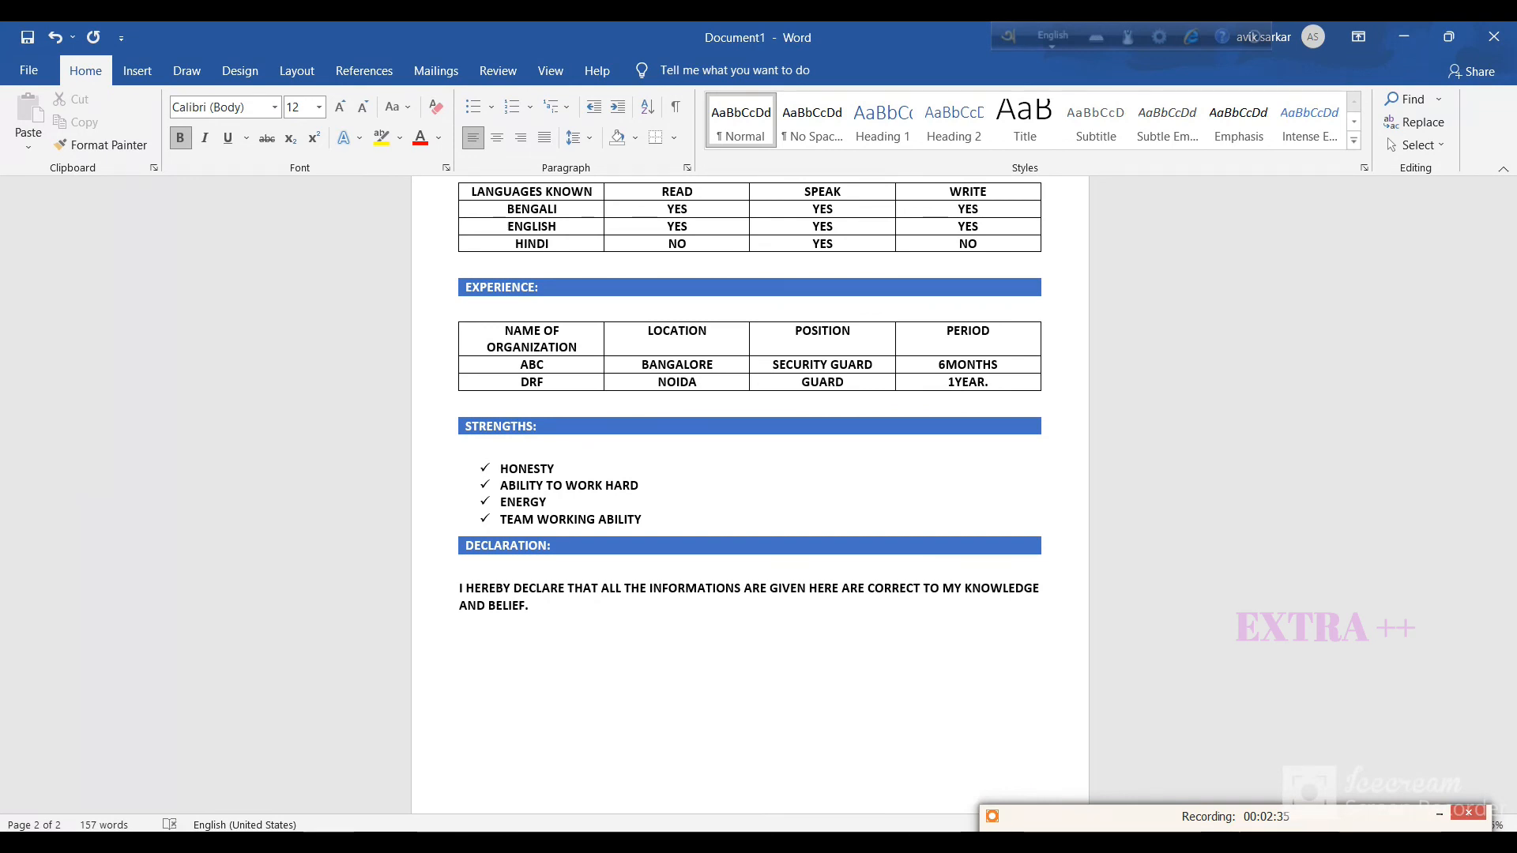
{"action": "type", "text": "PLACE"}
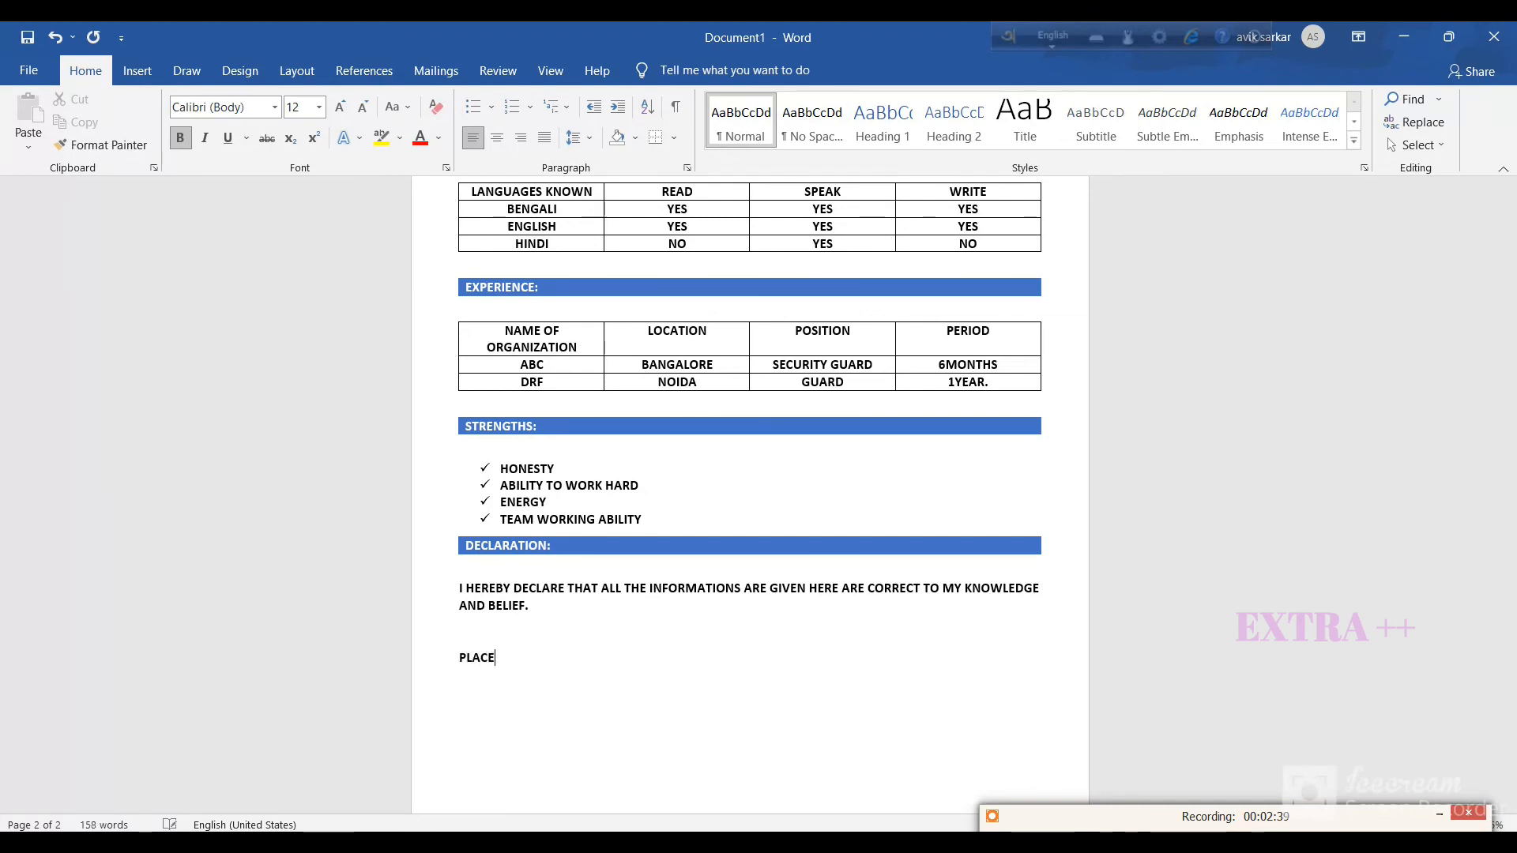
{"action": "type", "text": ":"}
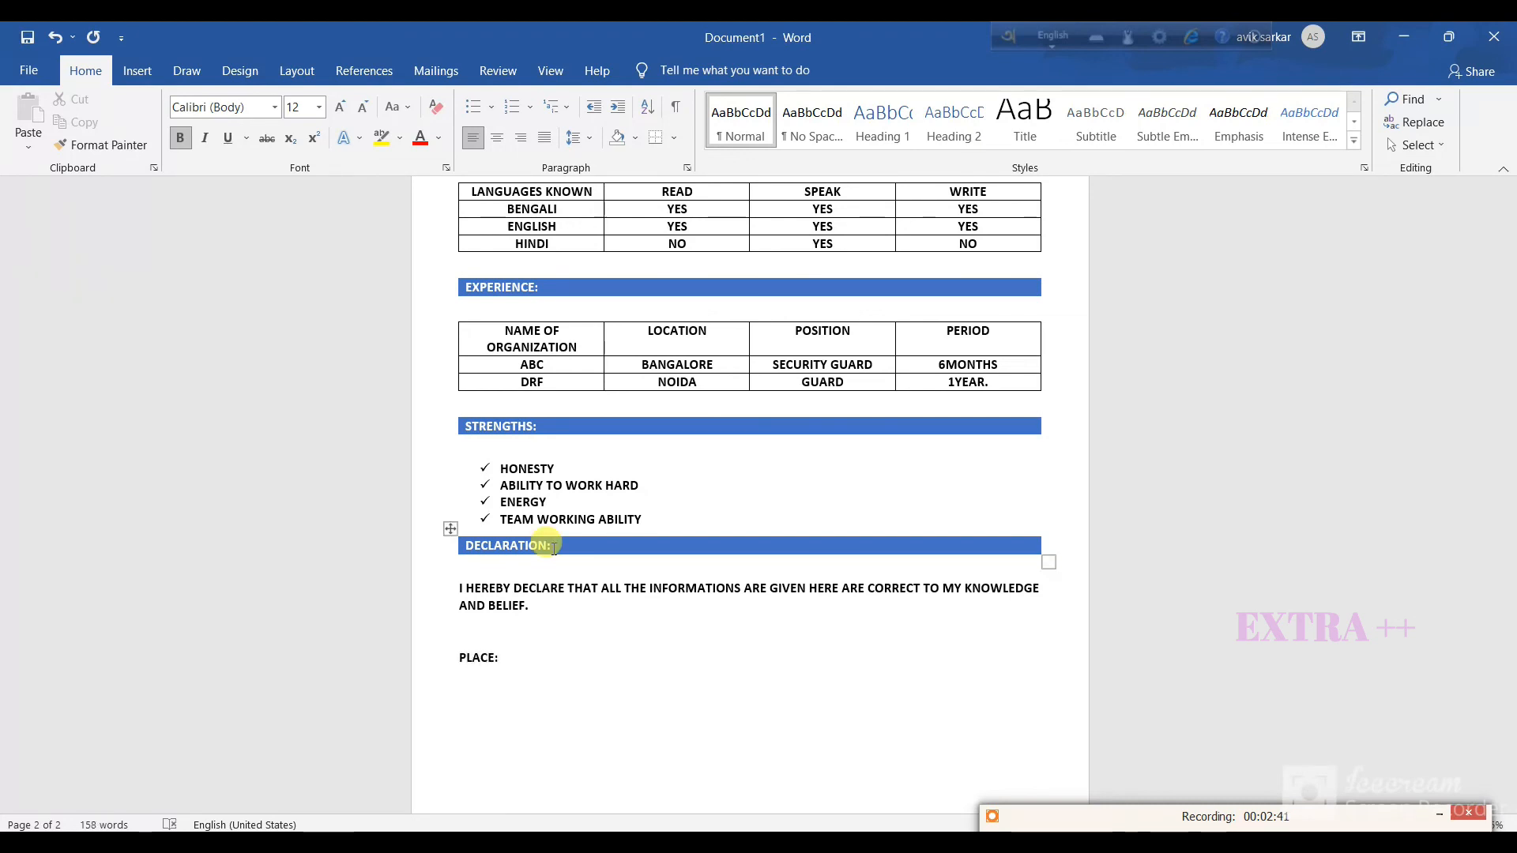
Add the label "DATE:" on a new line below "PLACE:" and put "SIGNATURE." at the far end of that same line.
{"action": "key", "text": "Return"}
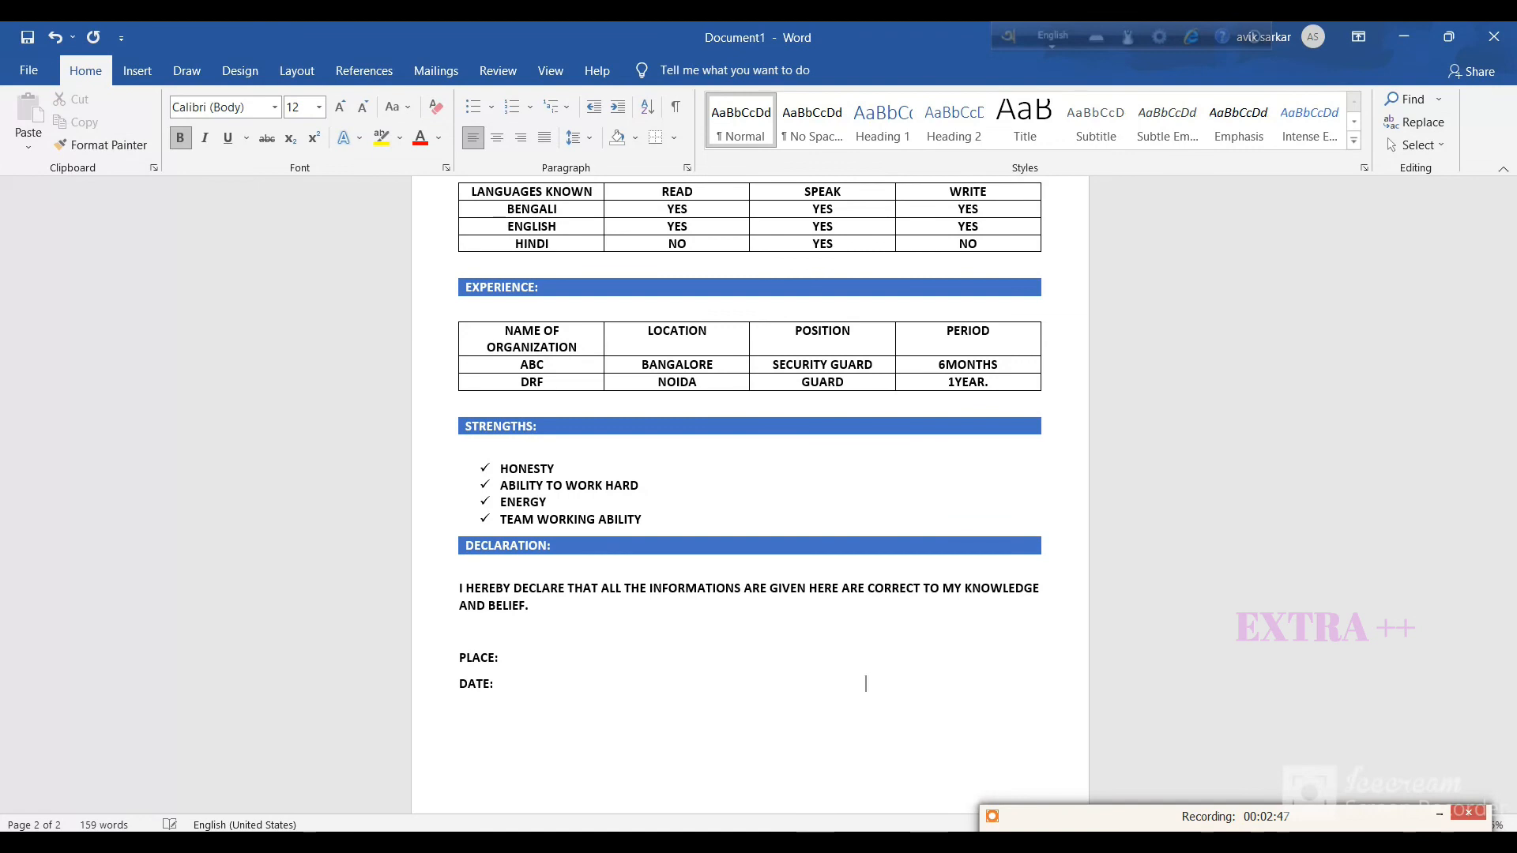
{"action": "type", "text": "SIGNATURE."}
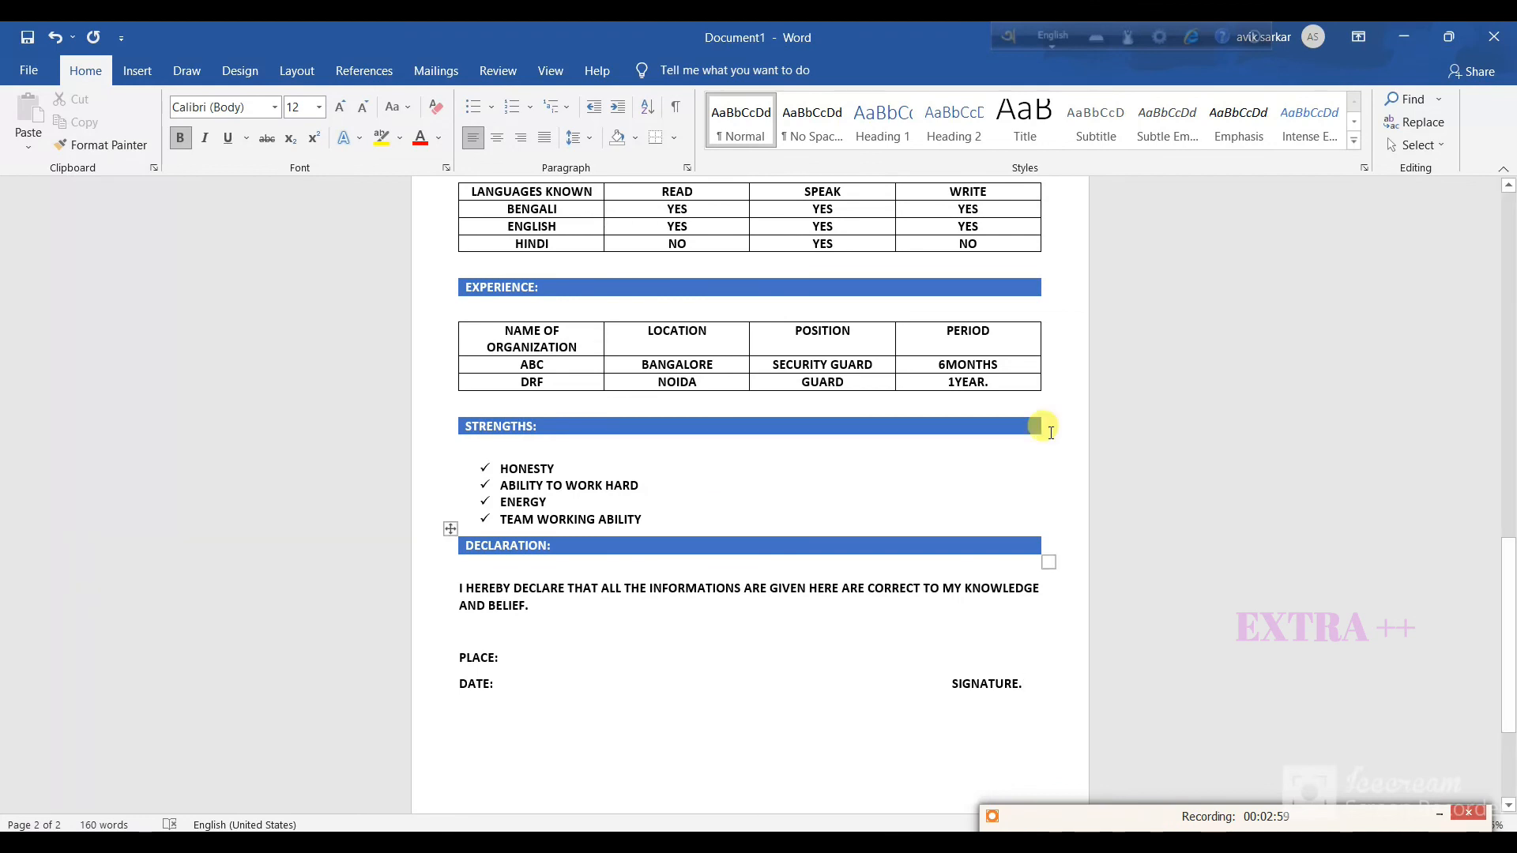
Replace the document title "RESUME" on the first page with "CURRICULUM VITAE".
{"action": "left_click_drag", "start_coordinate": [1509, 636], "coordinate": [1509, 289]}
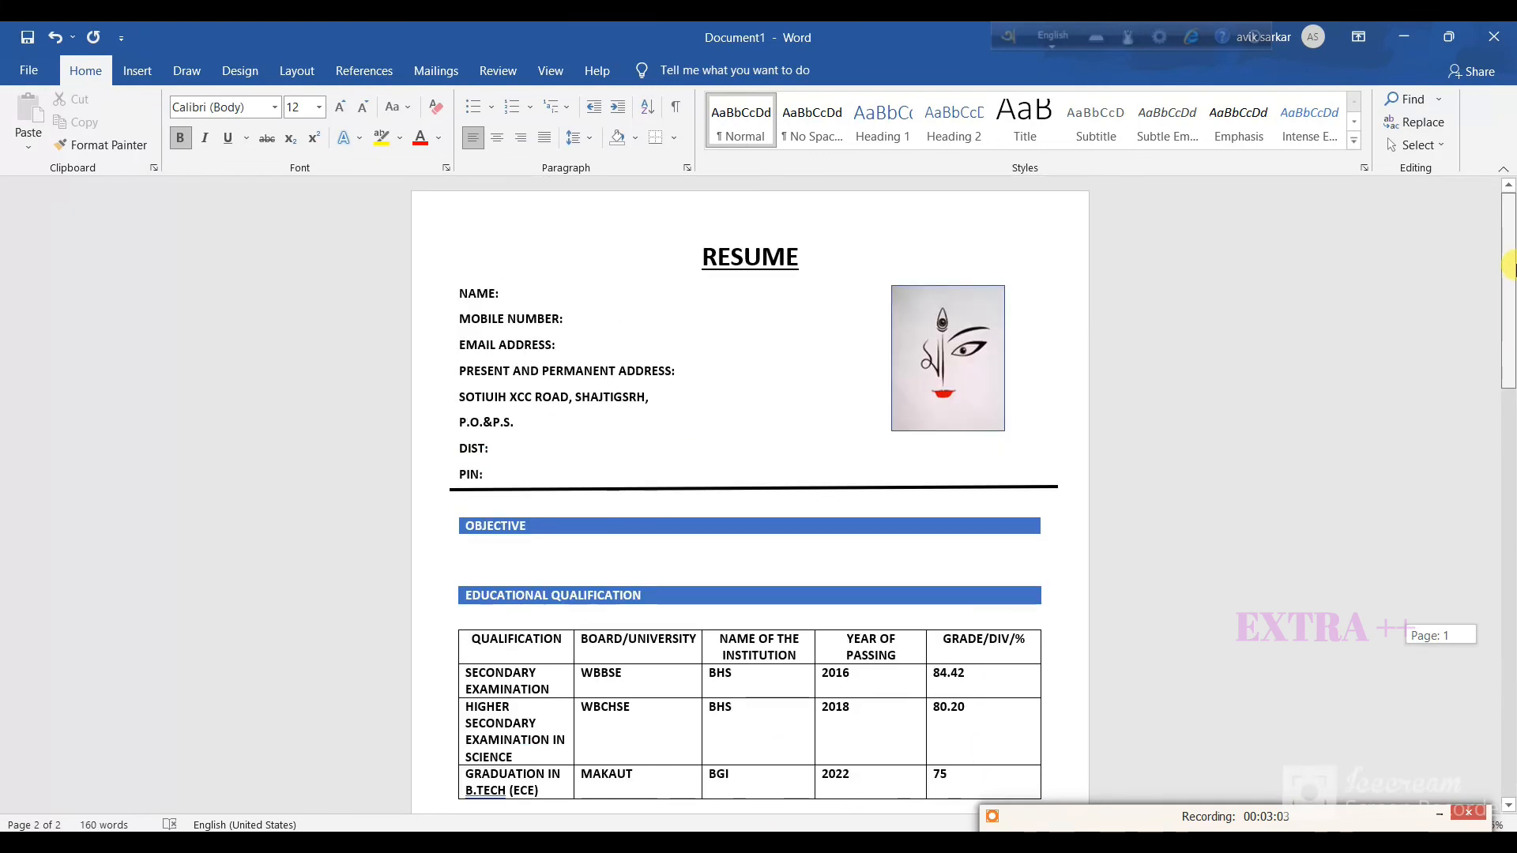
{"action": "triple_click", "coordinate": [794, 251]}
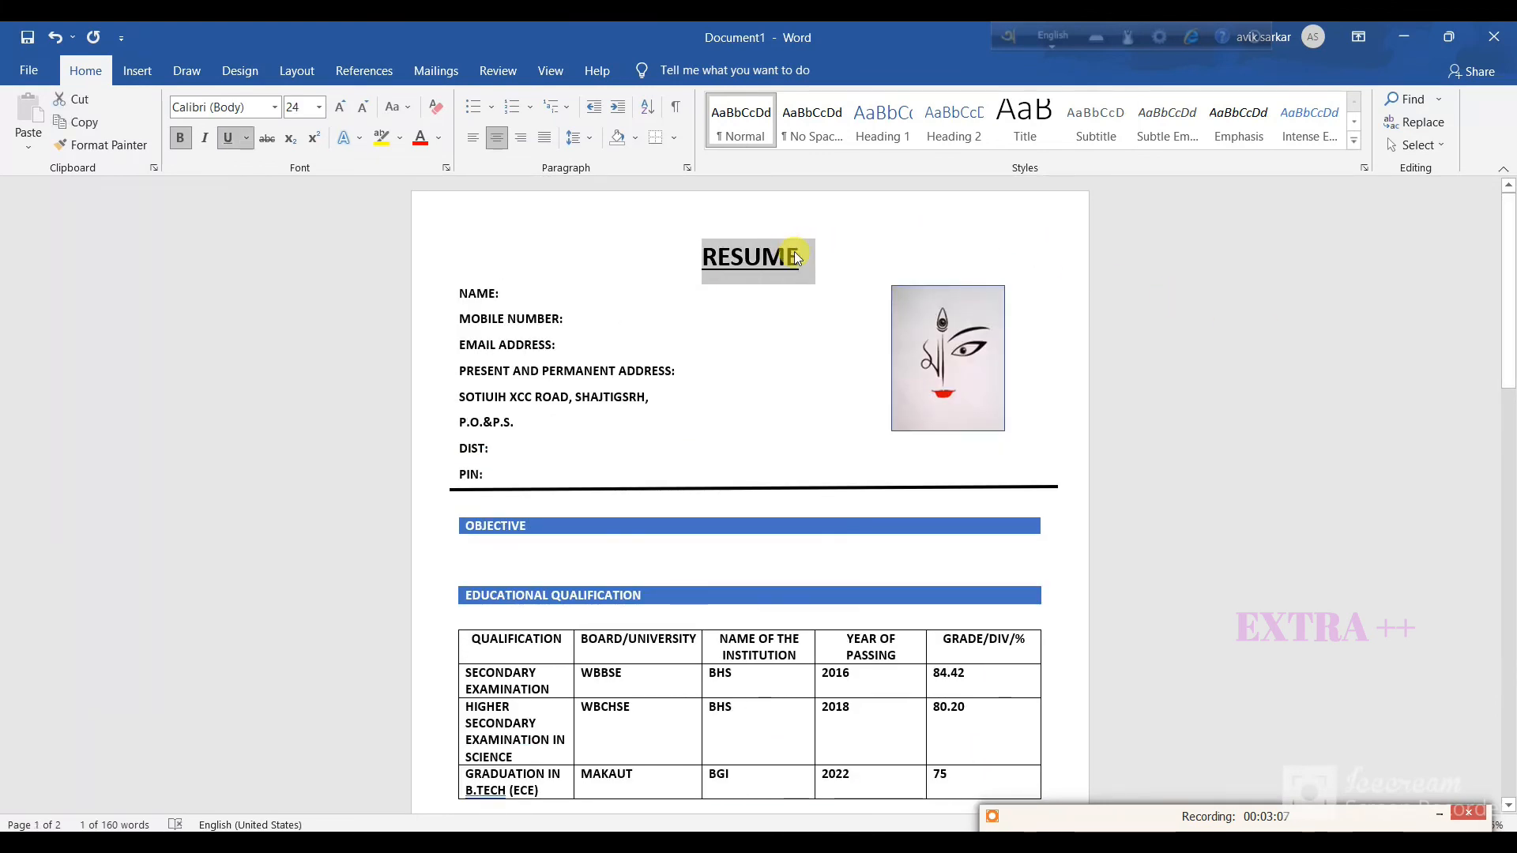
{"action": "type", "text": "CURRIC"}
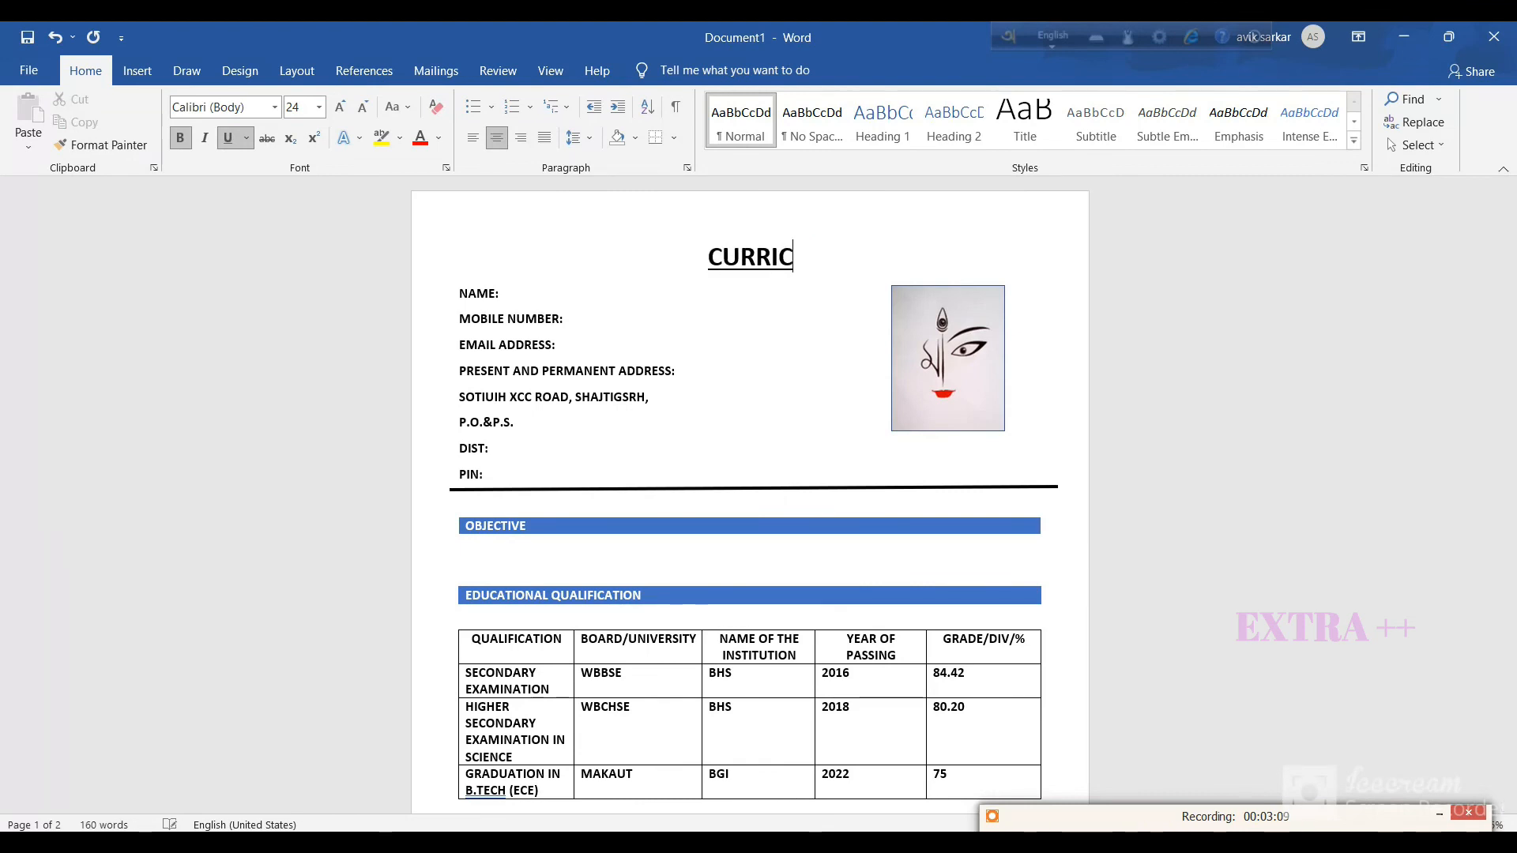
{"action": "type", "text": "ULUM VITAE"}
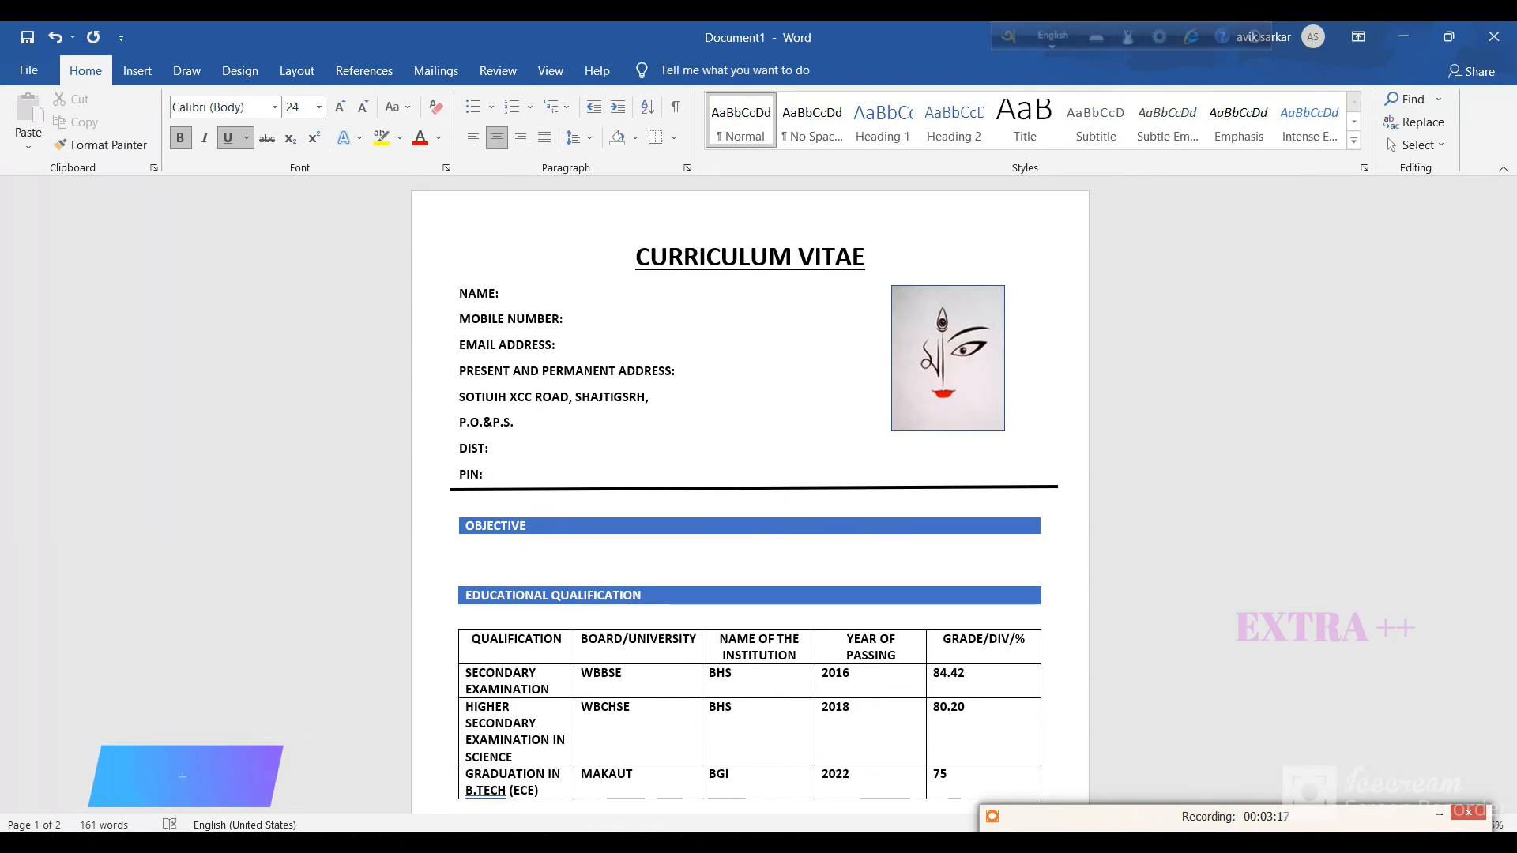
Save the document as CURRICULUM VITAE.docx in the OneDrive Documents folder and dismiss the upload notification.
{"action": "key", "text": "ctrl+s"}
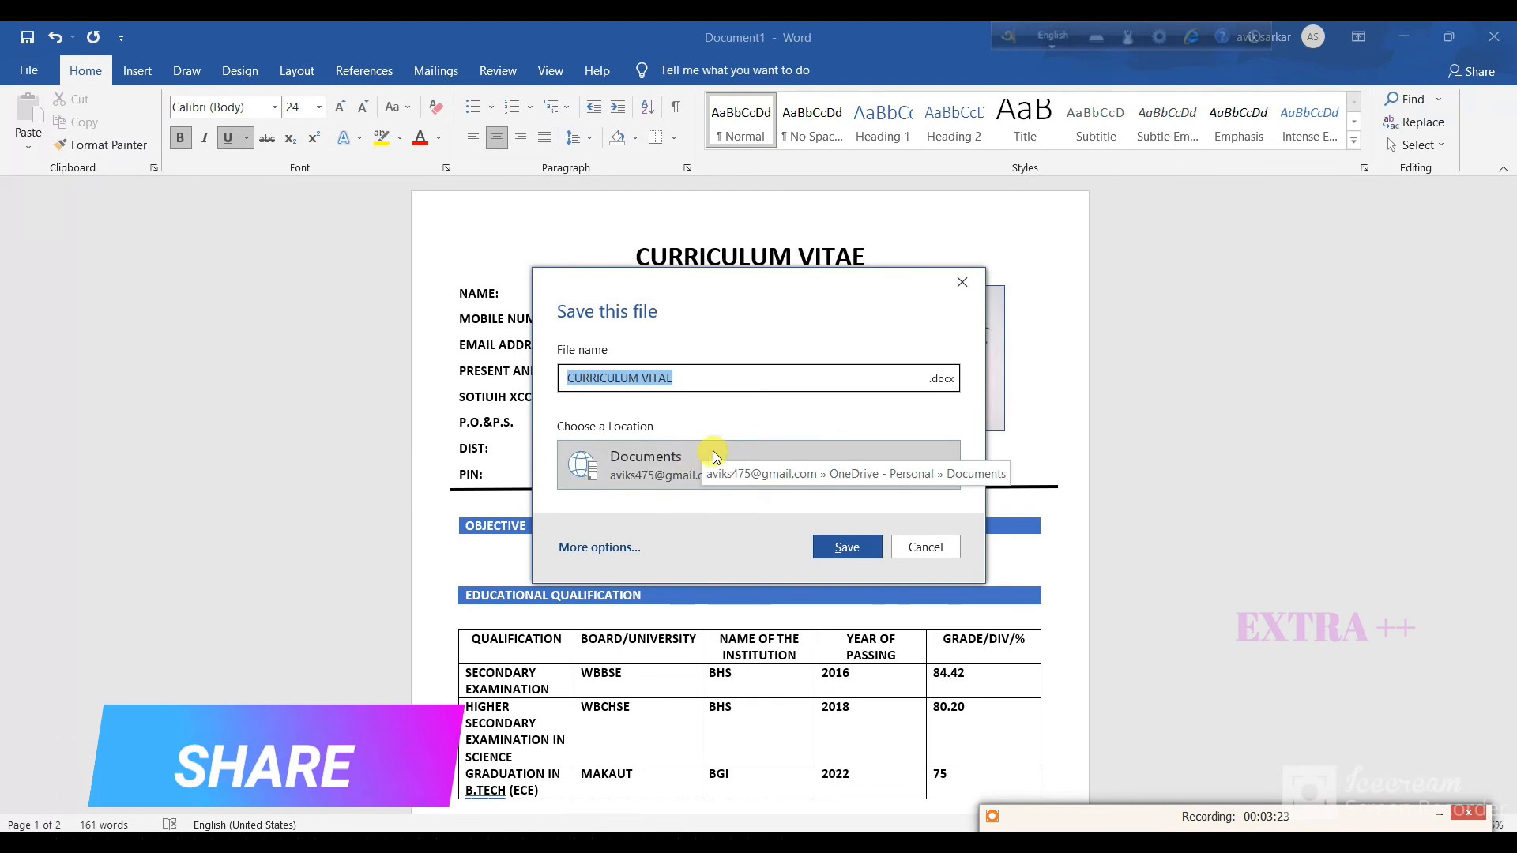
{"action": "left_click", "coordinate": [842, 555]}
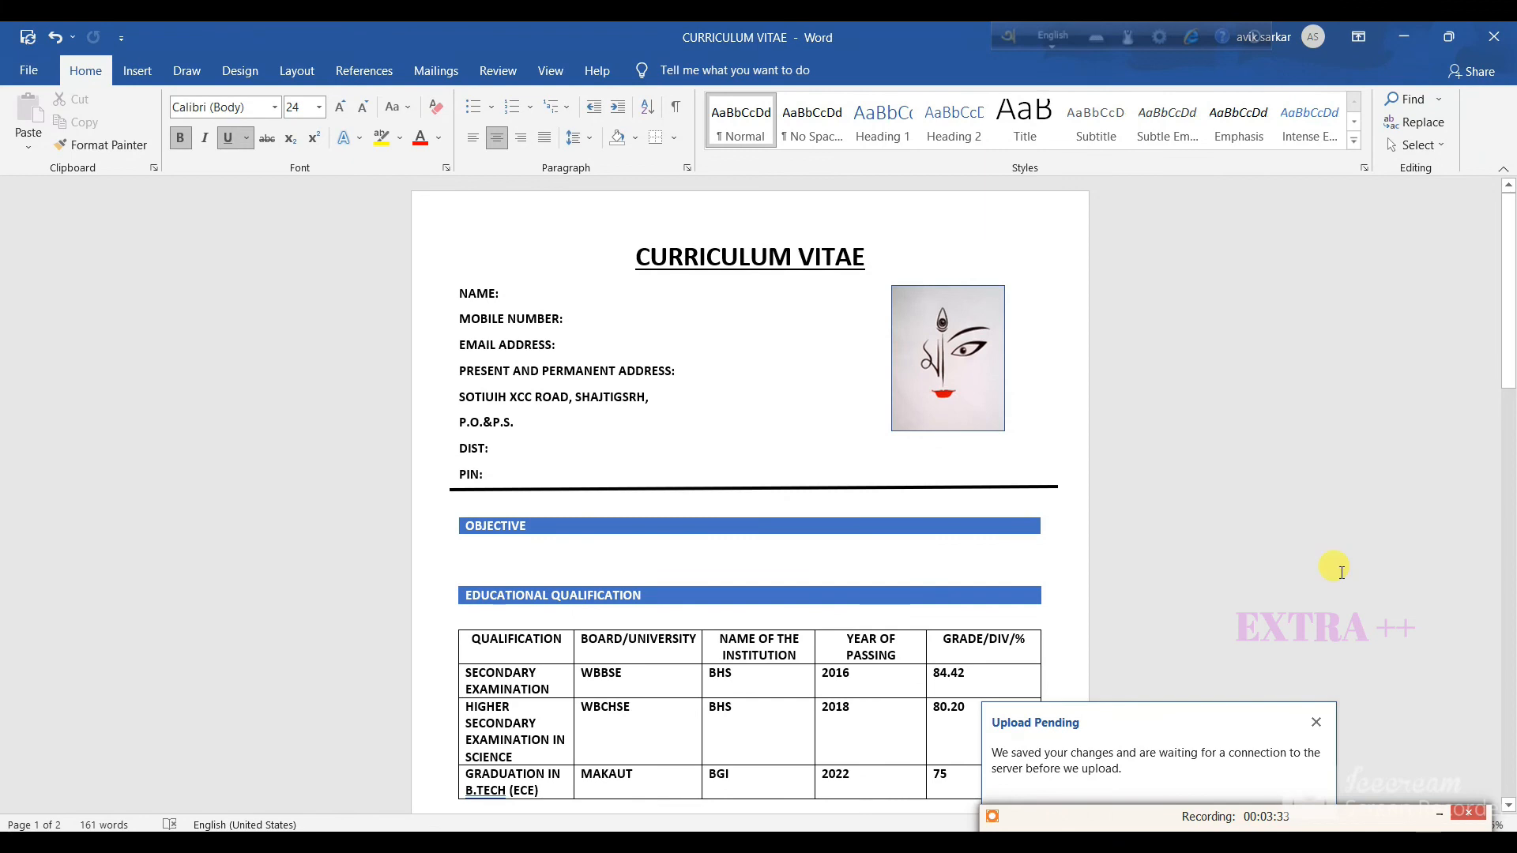
{"action": "left_click", "coordinate": [1316, 721]}
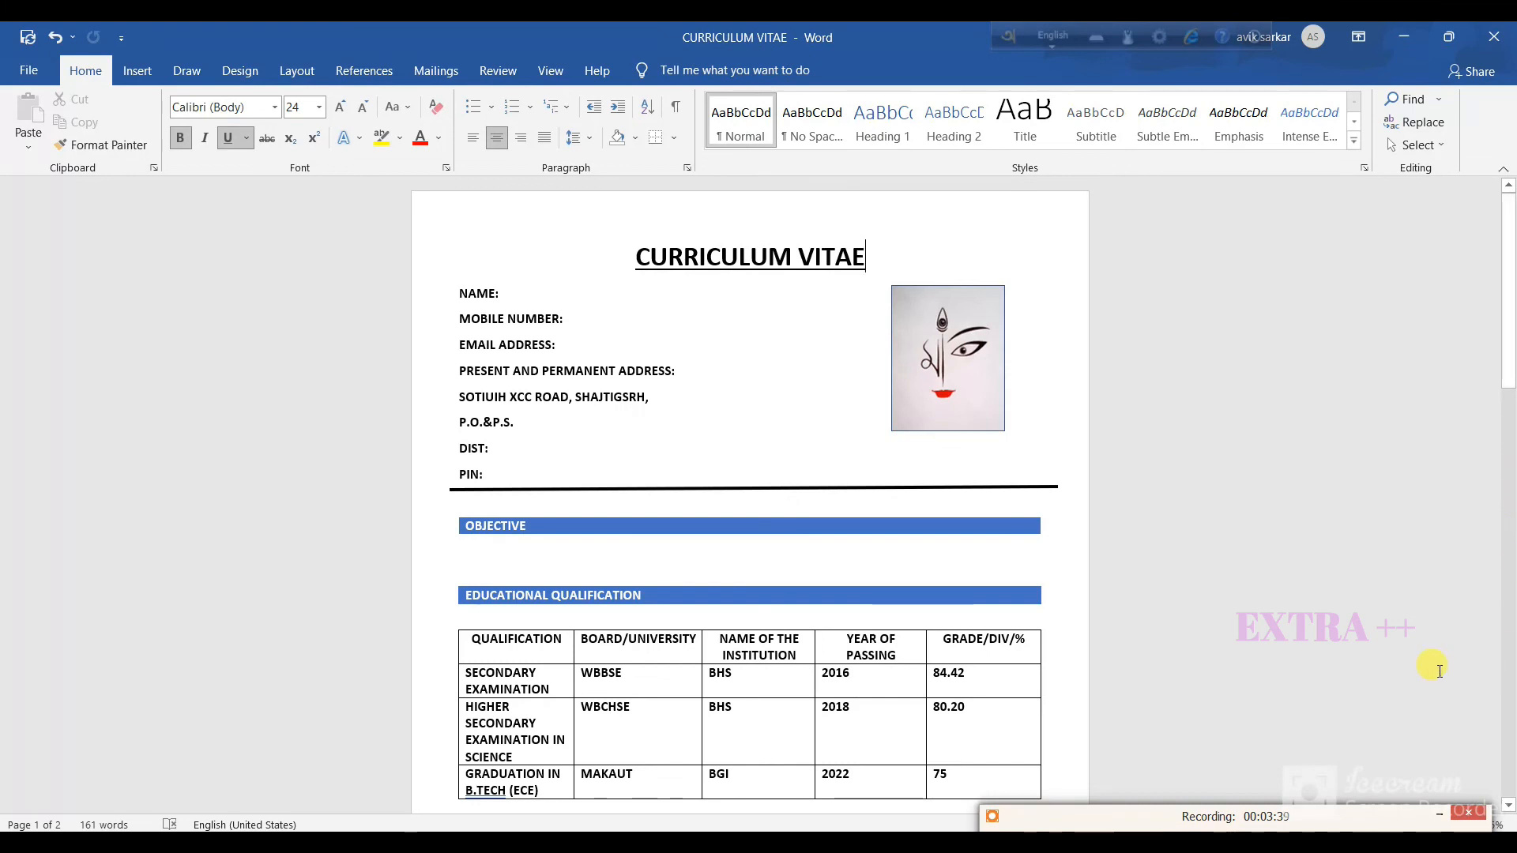
Zoom the document out to 37% to examine the overall layout across its pages.
{"action": "left_click", "coordinate": [1110, 817]}
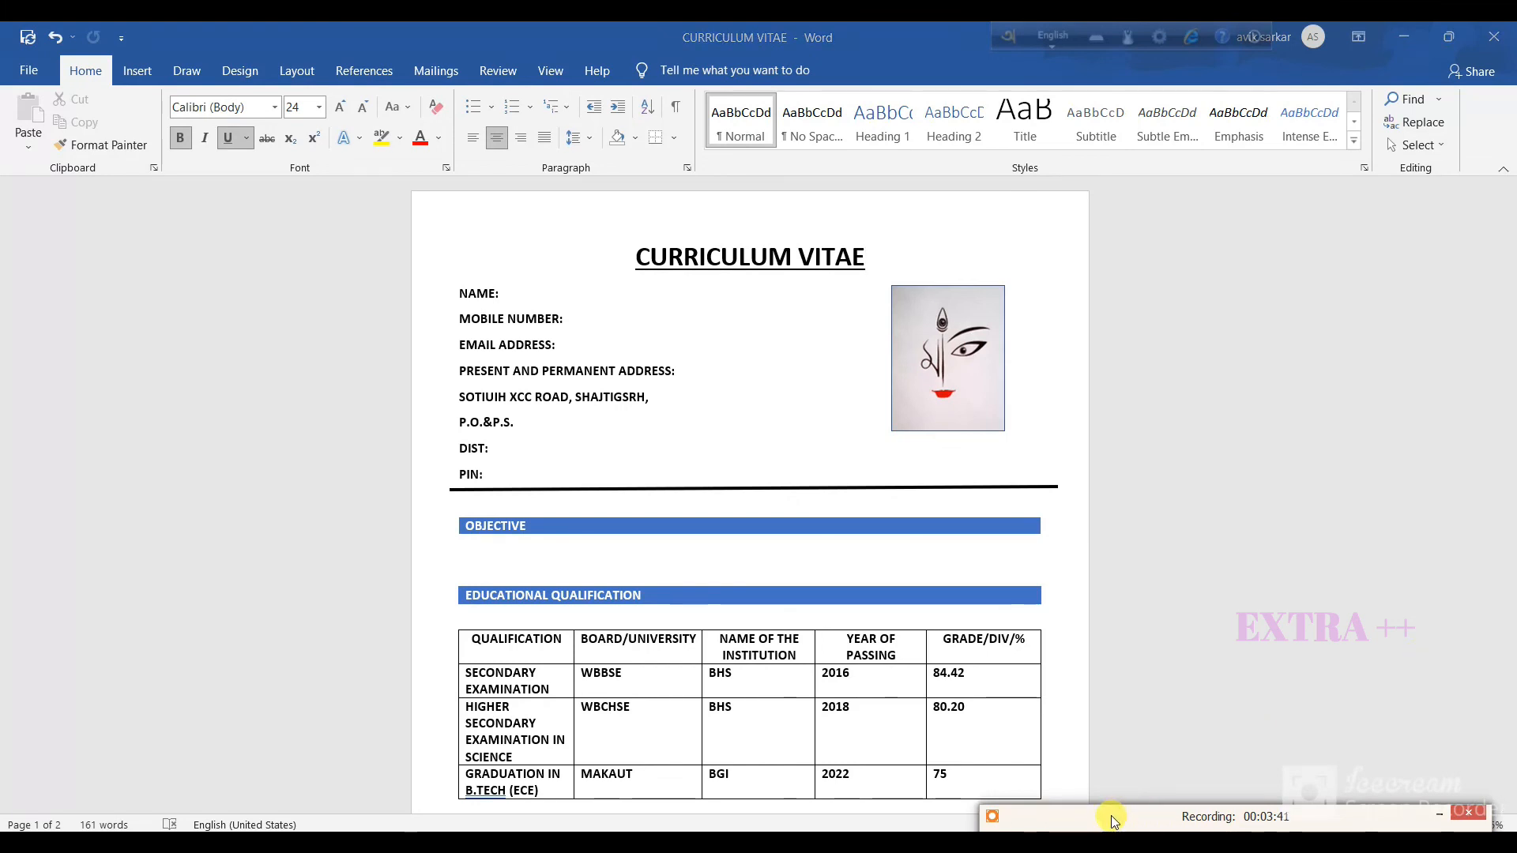
{"action": "left_click", "coordinate": [1392, 826]}
{"action": "left_click_drag", "start_coordinate": [1392, 827], "coordinate": [1366, 827]}
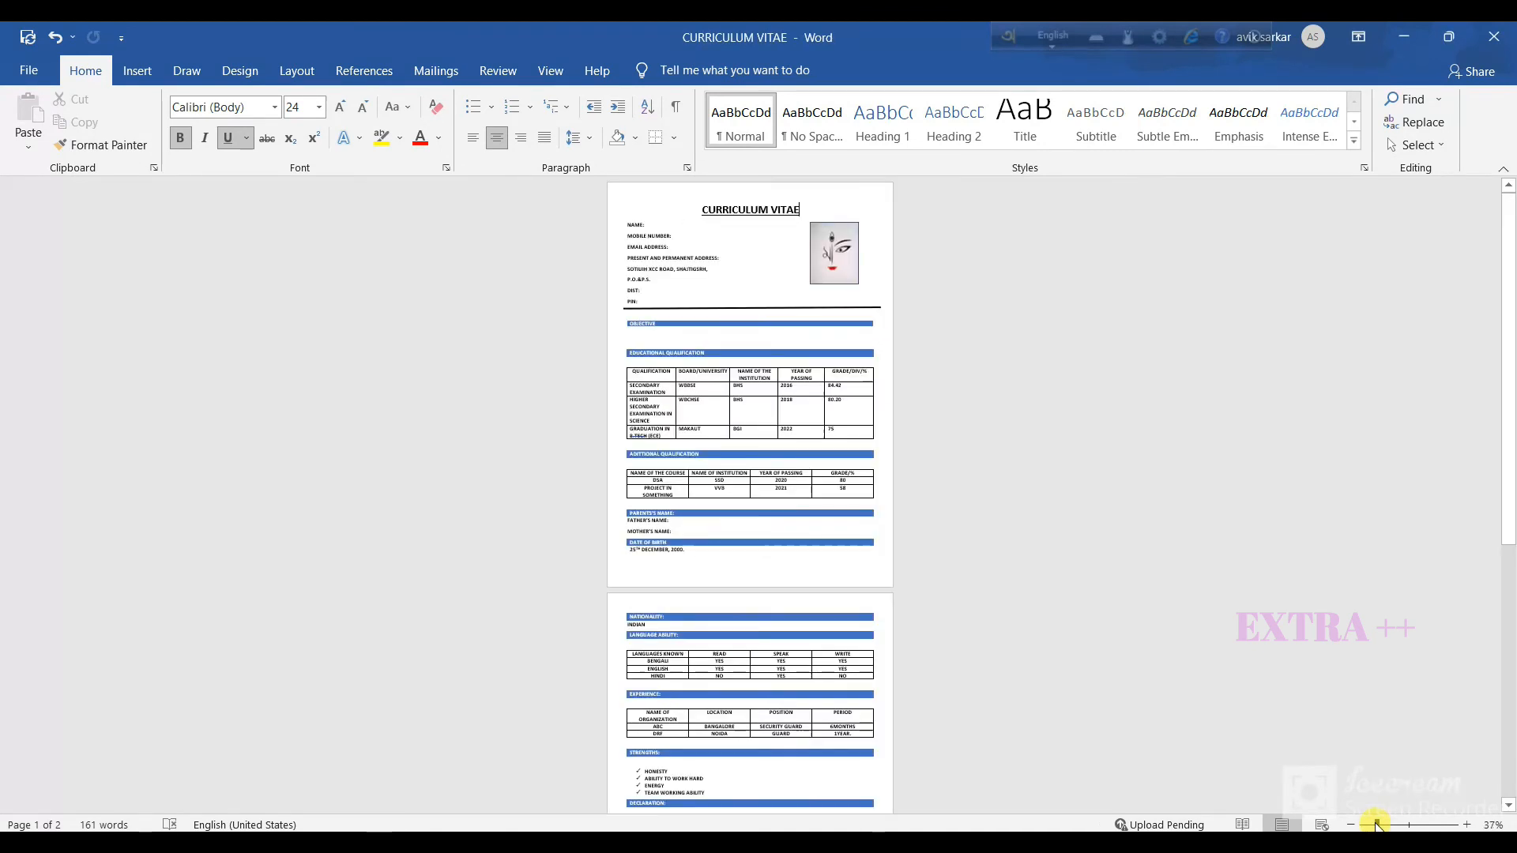
{"action": "left_click_drag", "start_coordinate": [1509, 427], "coordinate": [1509, 388]}
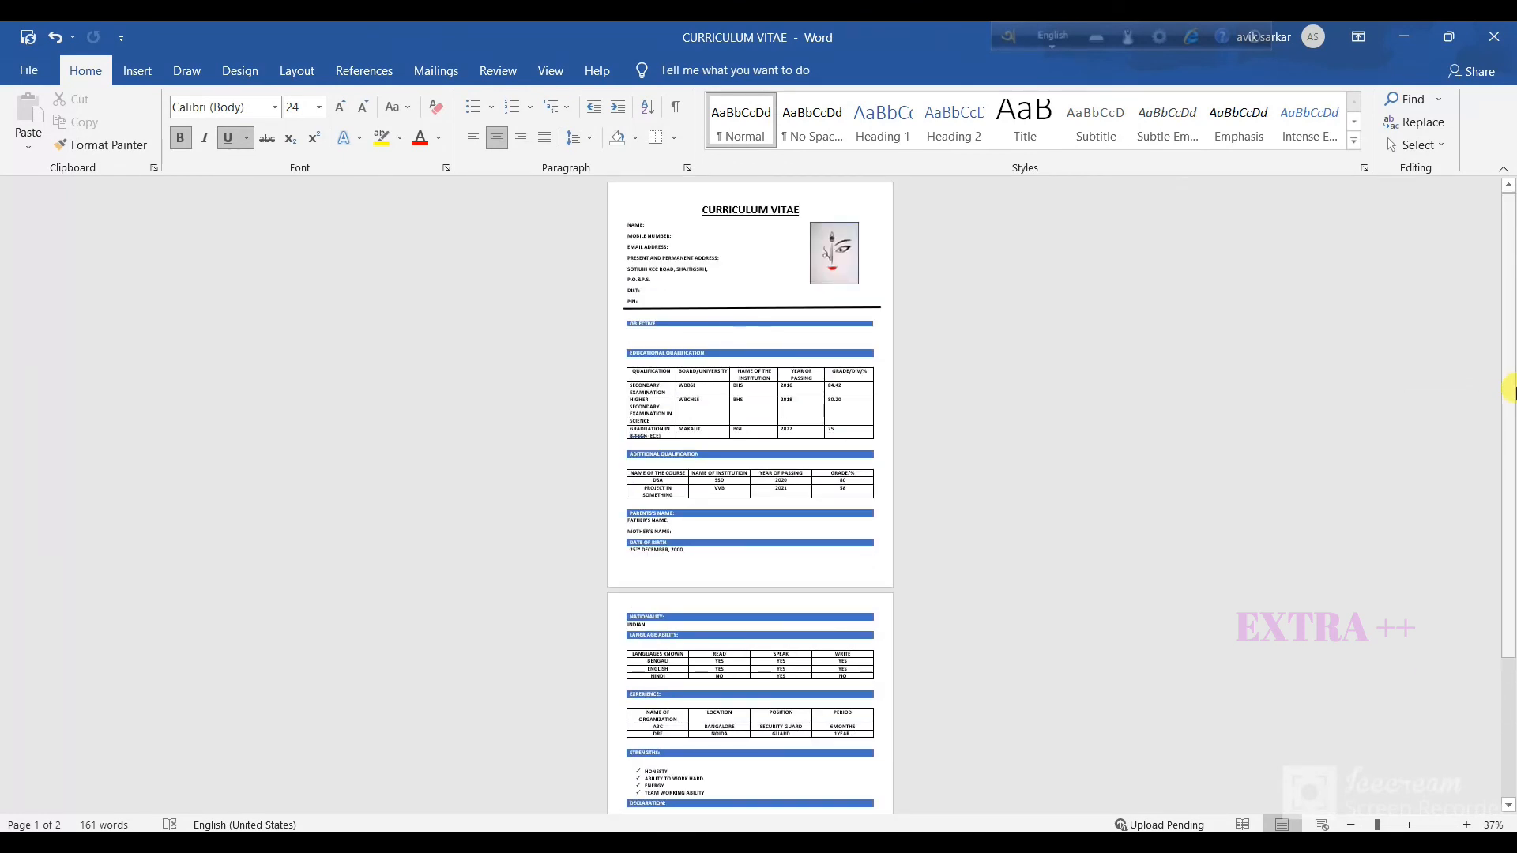
{"action": "left_click", "coordinate": [1088, 842]}
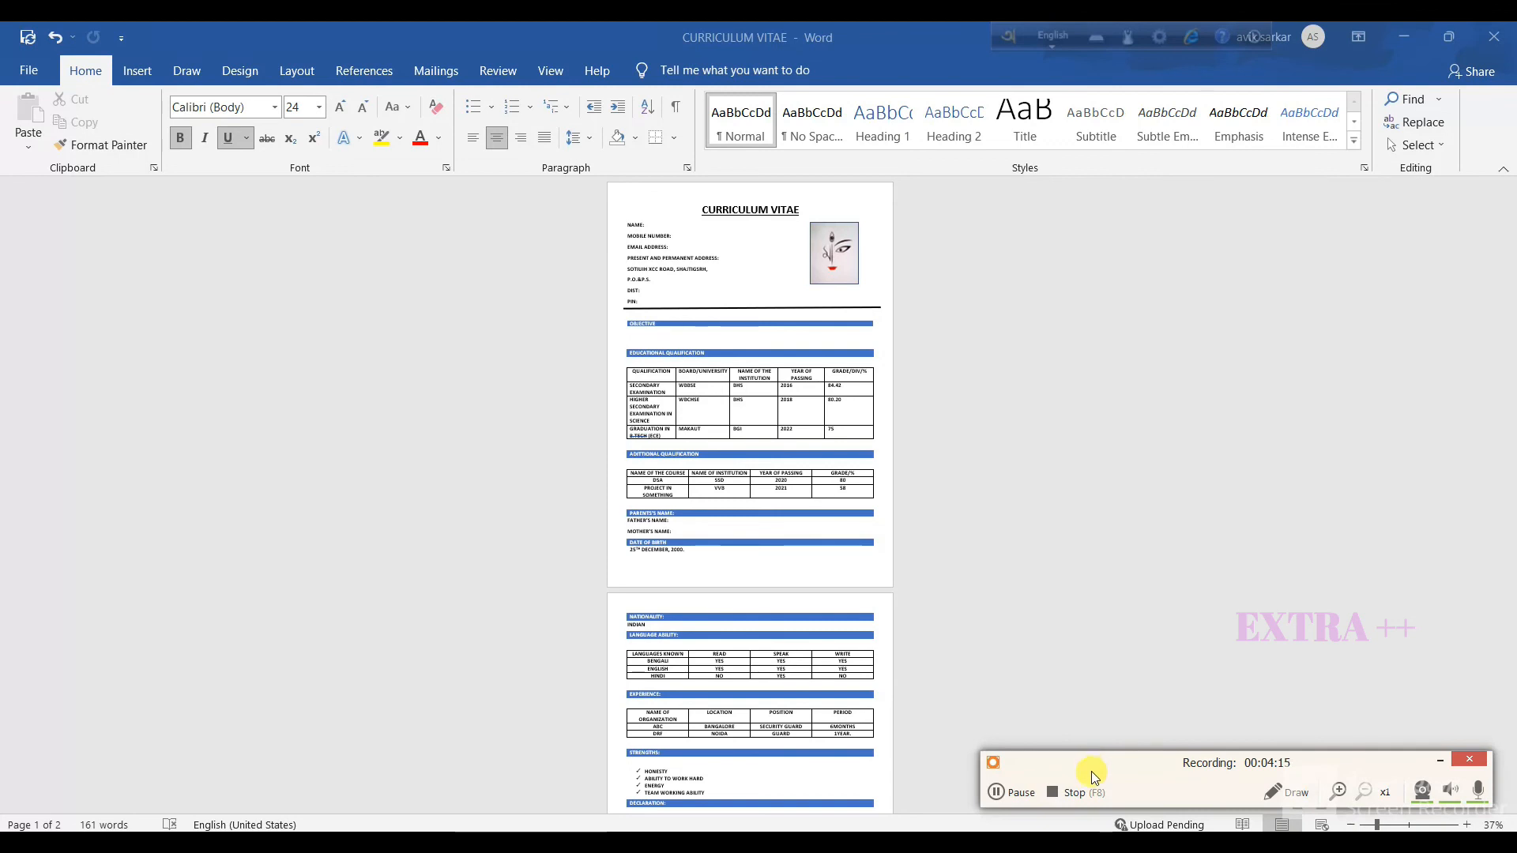
{"action": "left_click", "coordinate": [1081, 794]}
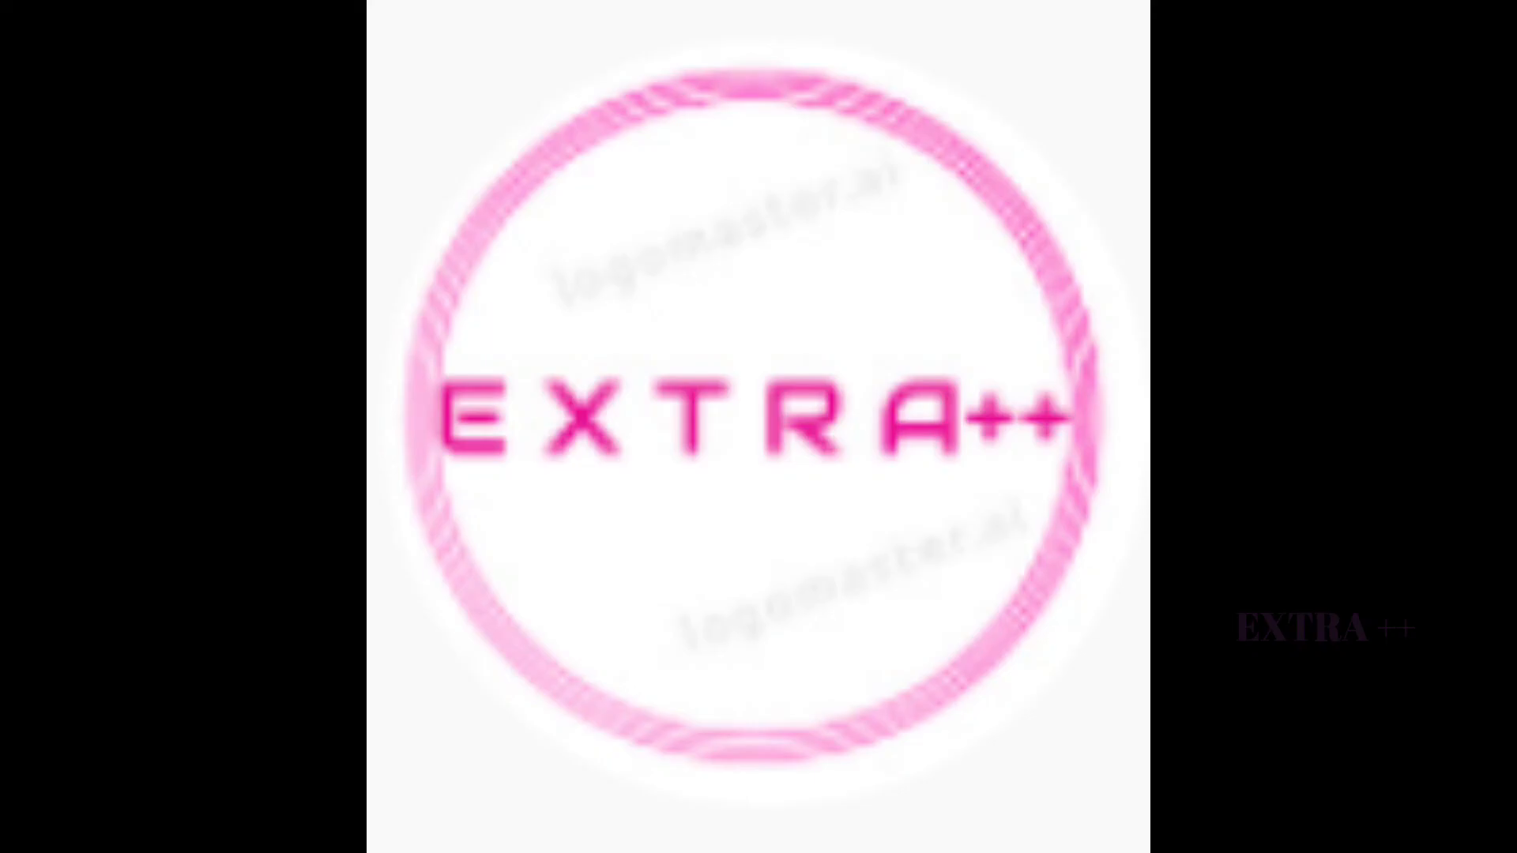